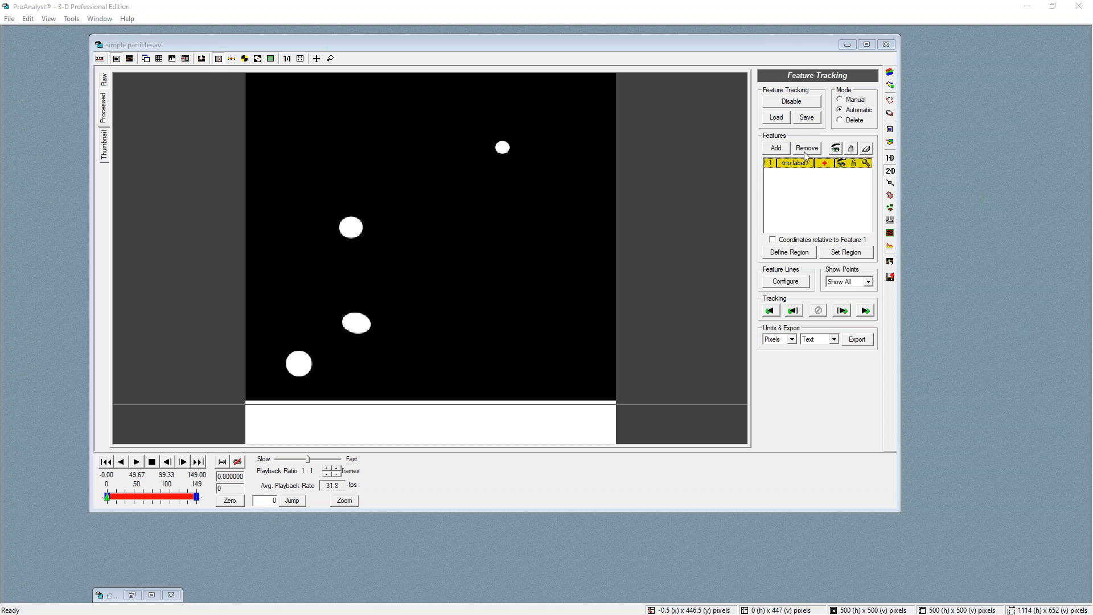
Re-enable feature tracking and define feature 1's region around the small particle near the top of the frame
left_click(808, 101)
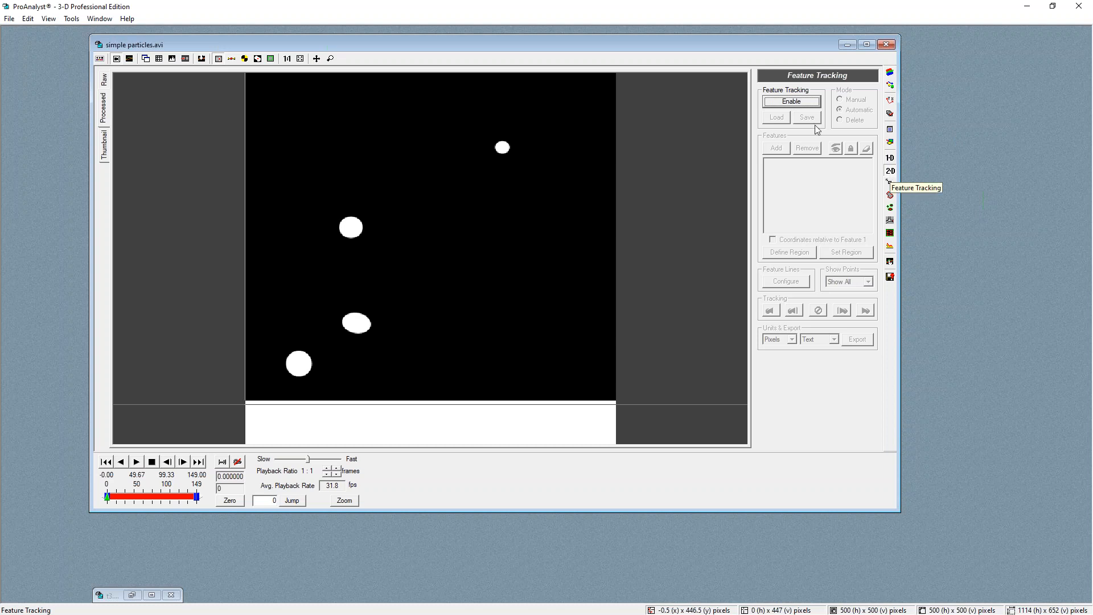
left_click(799, 102)
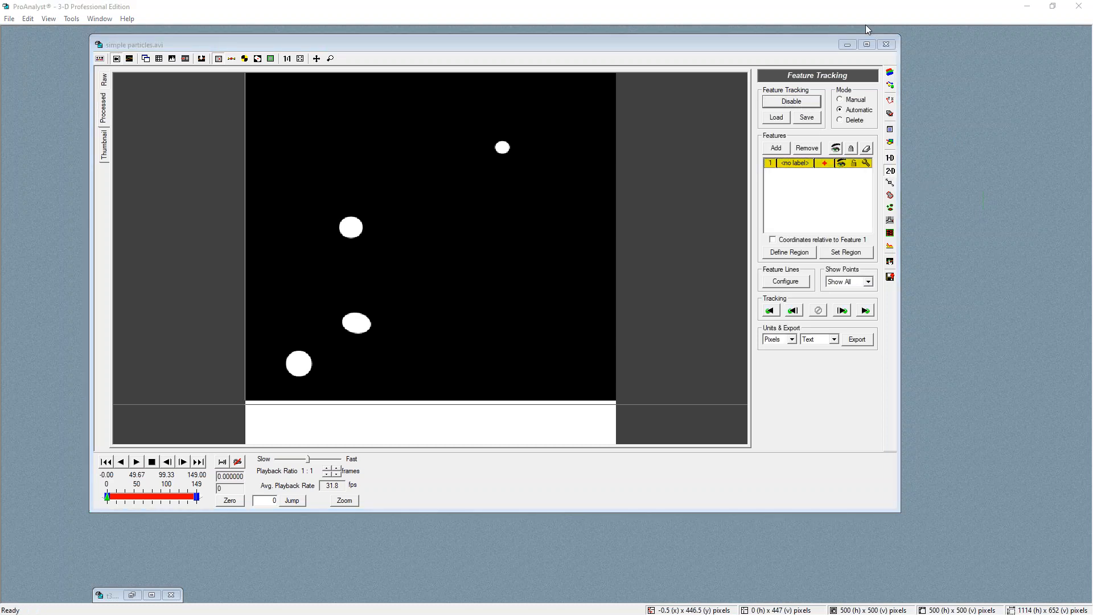
left_click(788, 253)
left_click_drag(487, 135, 517, 162)
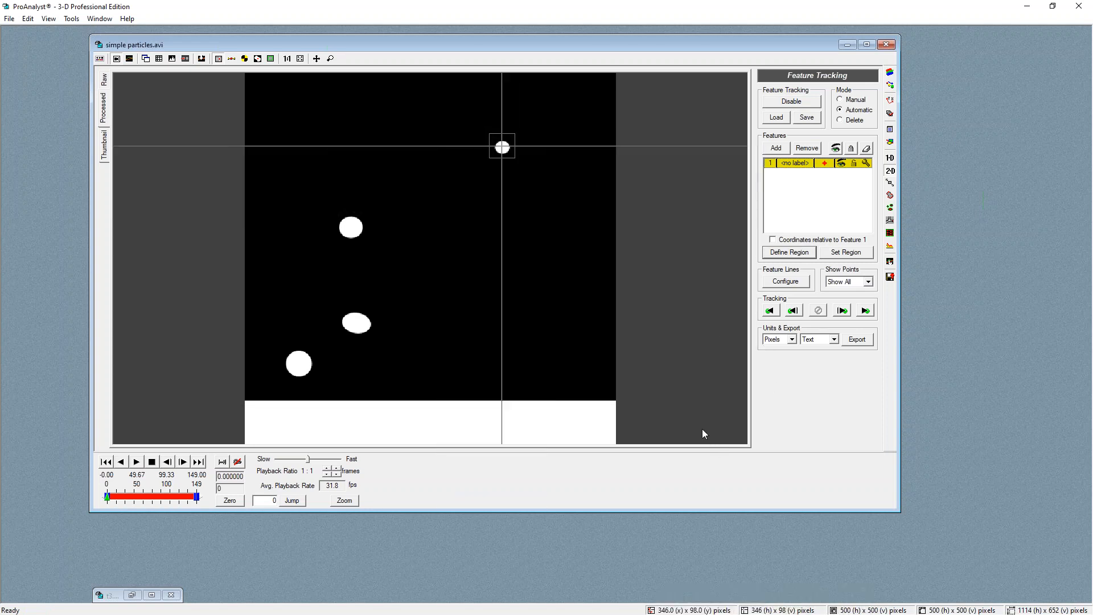
Set the region and run automatic tracking of feature 1 forward through the video
left_click(845, 252)
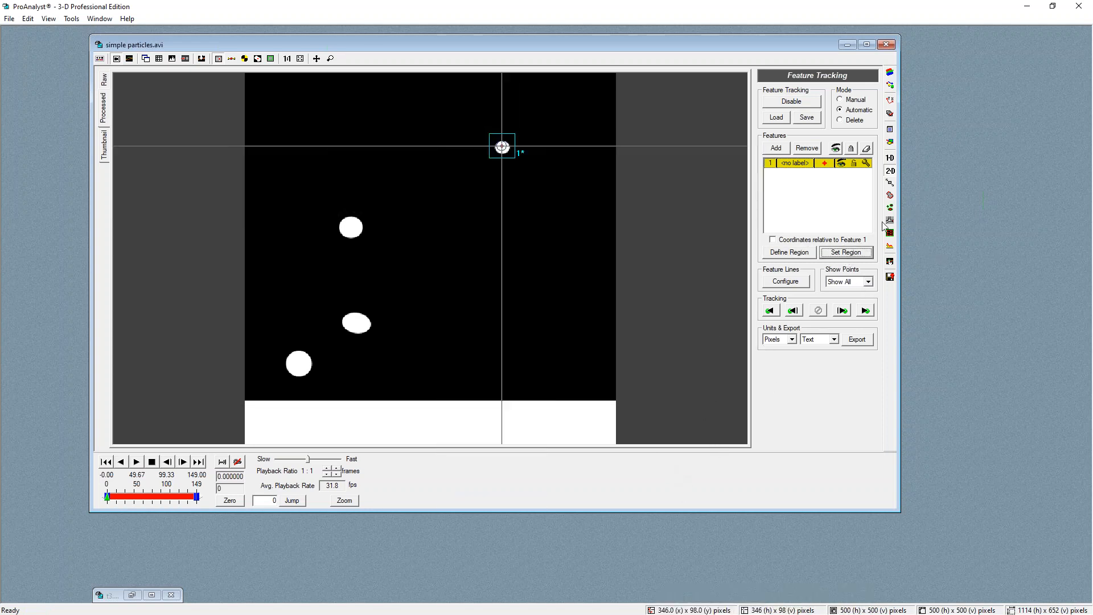
left_click(865, 310)
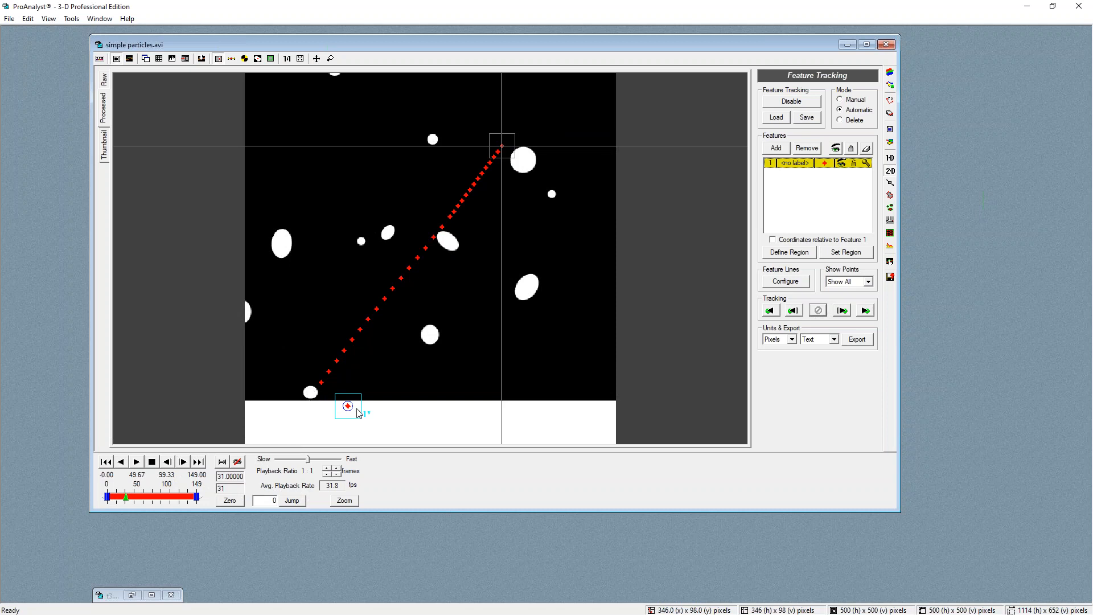
Step to frame 35 and reposition feature 1's region on the particle at the lower left
left_click(168, 463)
left_click(168, 464)
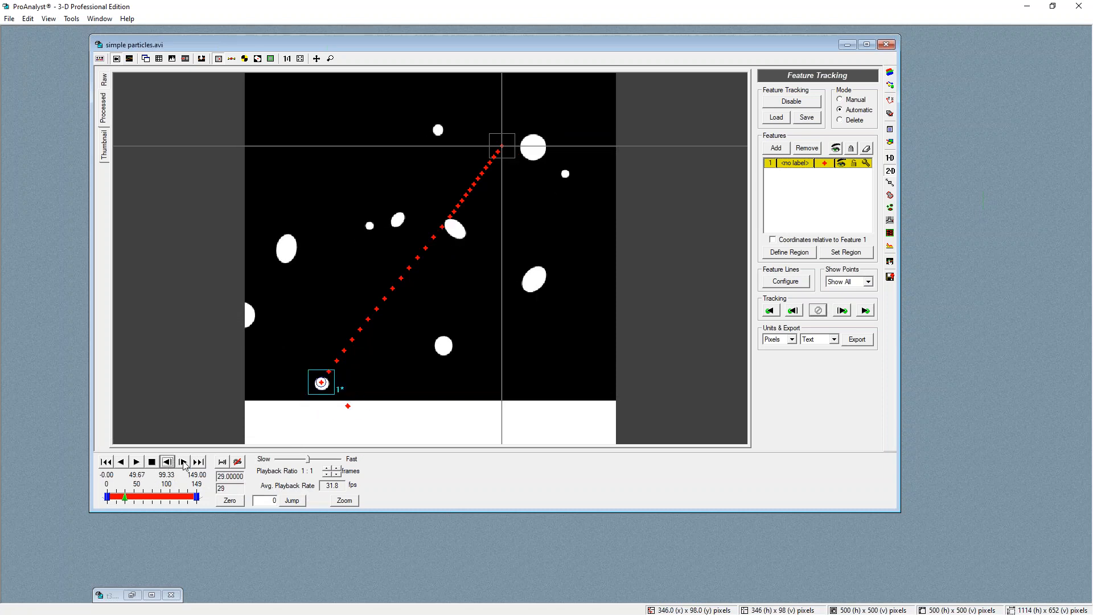
left_click(183, 462)
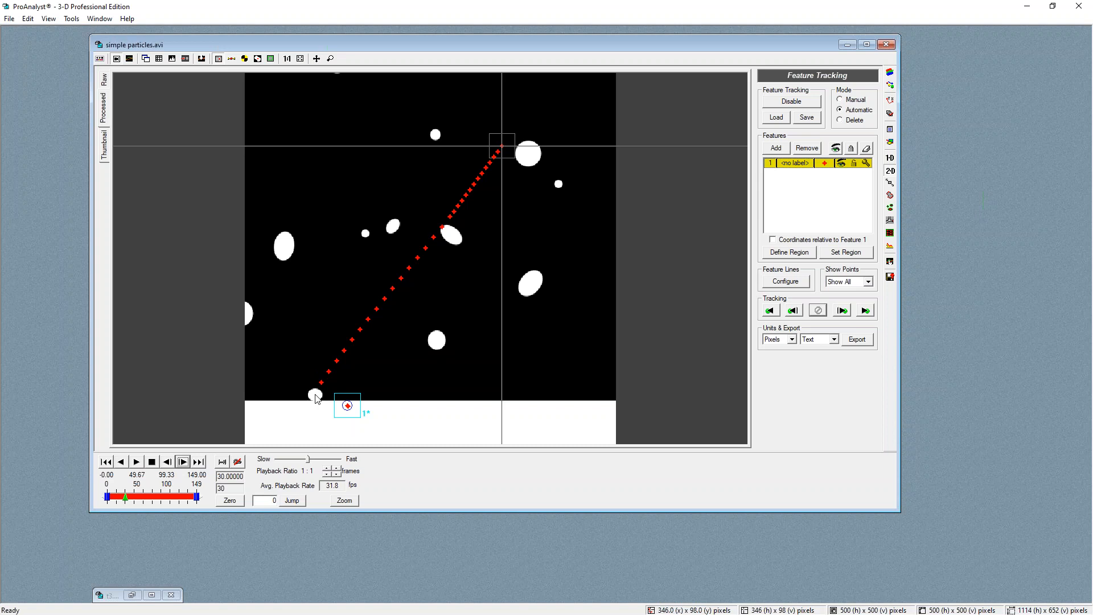
left_click(186, 462)
left_click(186, 462)
left_click(186, 461)
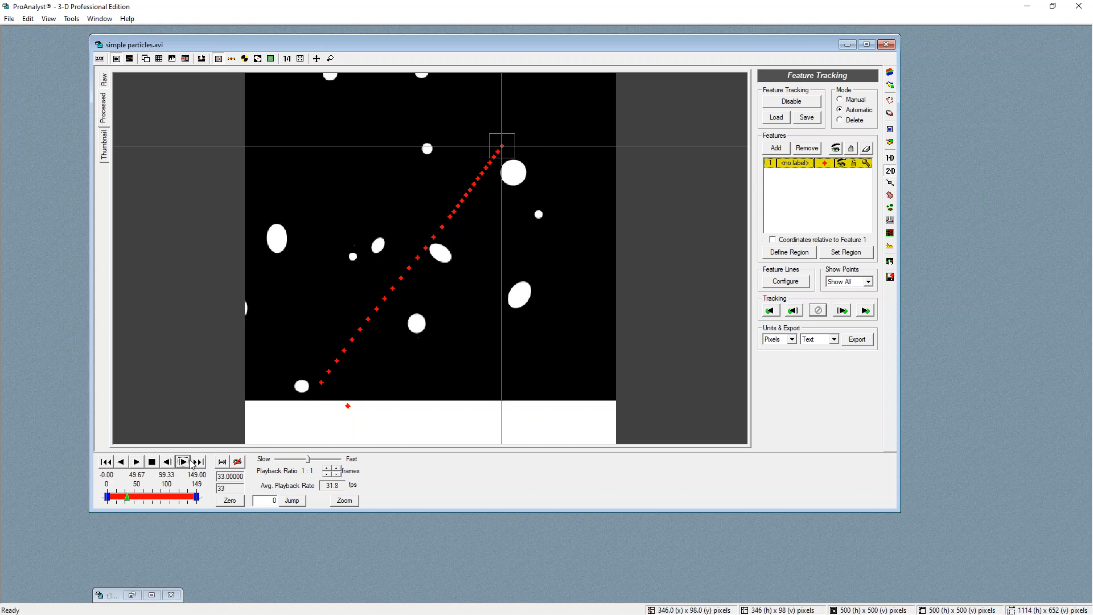
left_click(185, 462)
left_click(186, 461)
left_click(292, 379)
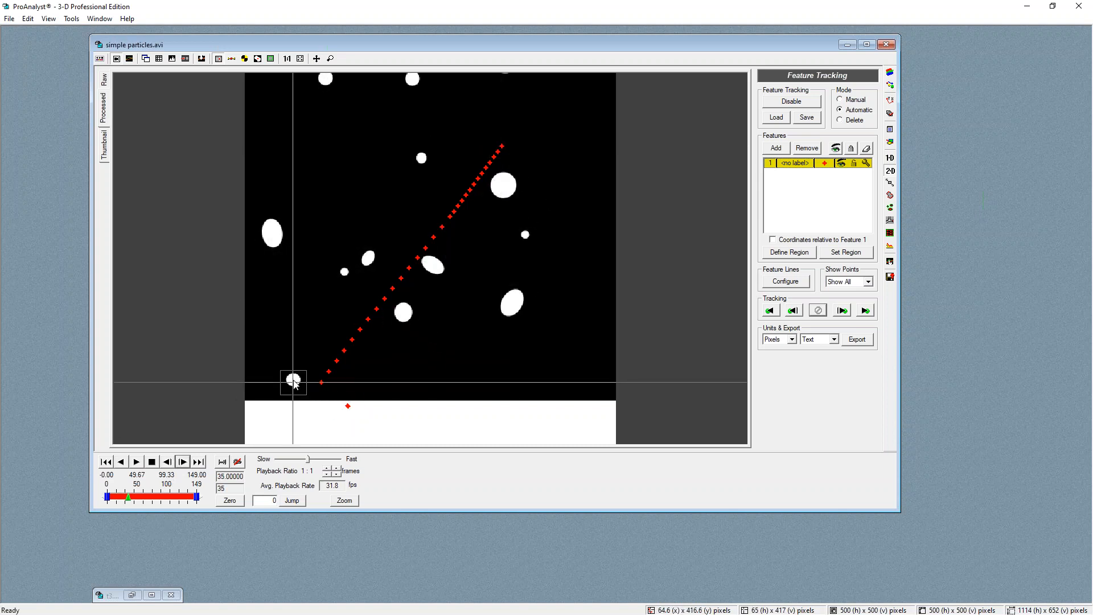
left_click(848, 254)
Track feature 1 forward frame by frame up to frame 46
left_click(842, 311)
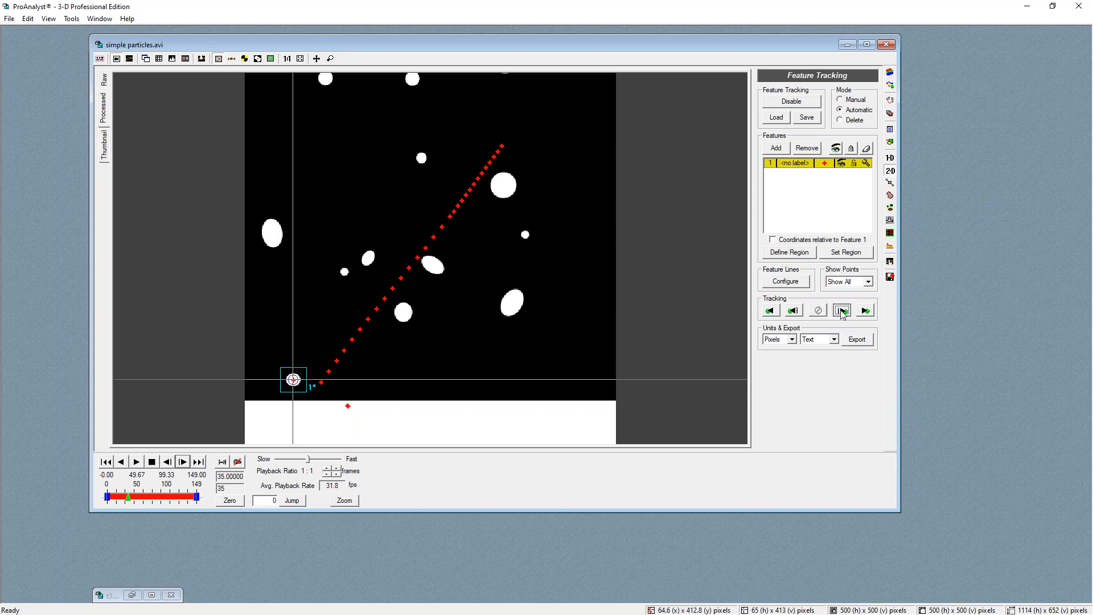
left_click(842, 314)
left_click(843, 314)
left_click(843, 314)
left_click(842, 314)
left_click(843, 315)
left_click(843, 314)
left_click(843, 315)
left_click(842, 314)
left_click(843, 315)
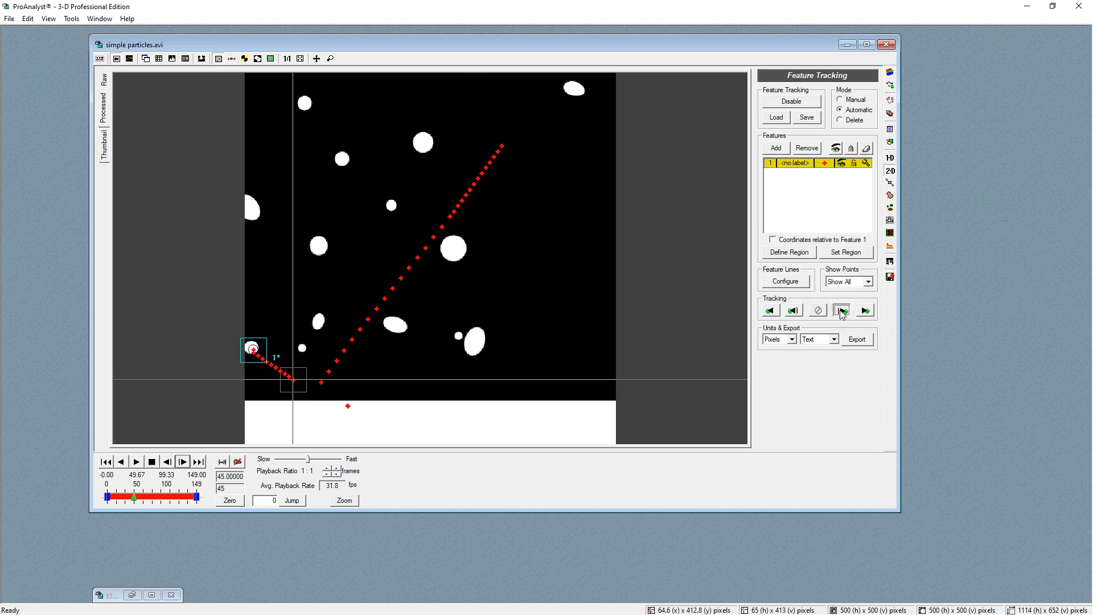
left_click(843, 314)
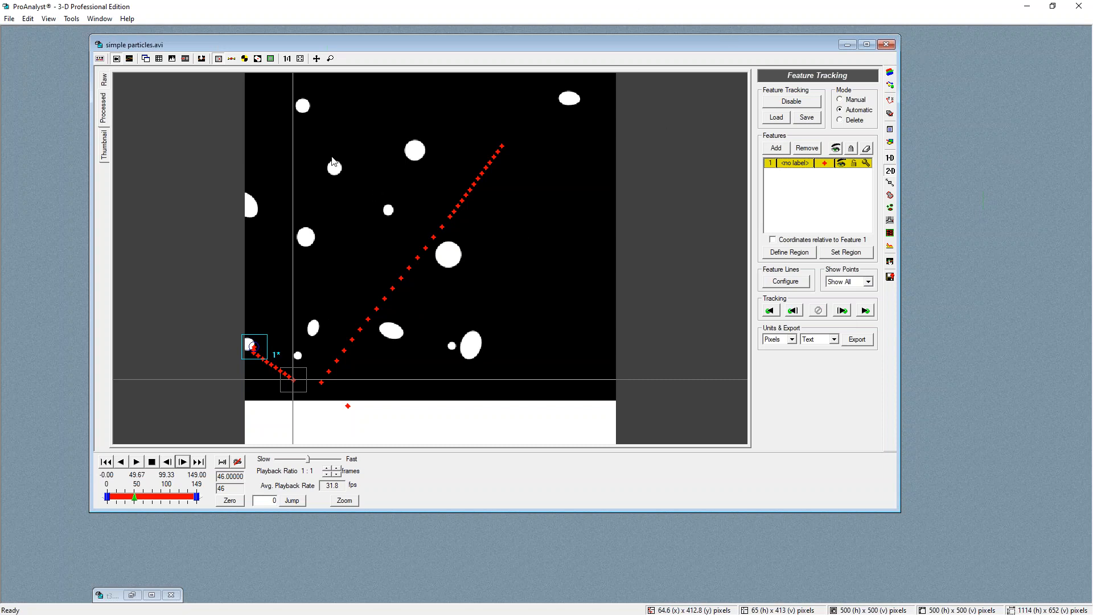
Apply the recorded parameters with a record rate of 500 fps
right_click(558, 204)
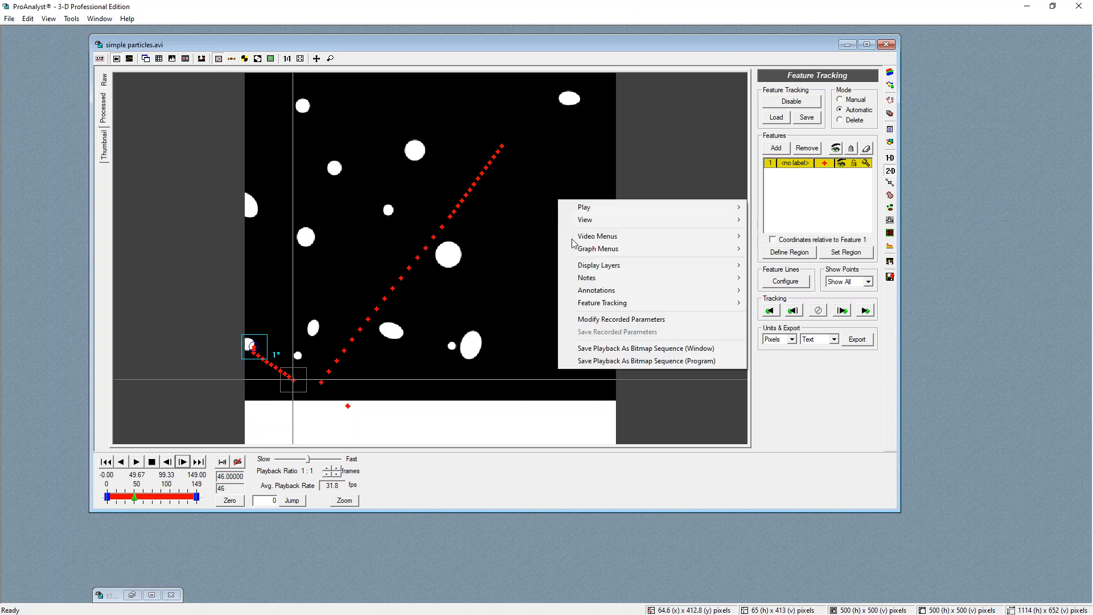
right_click(522, 178)
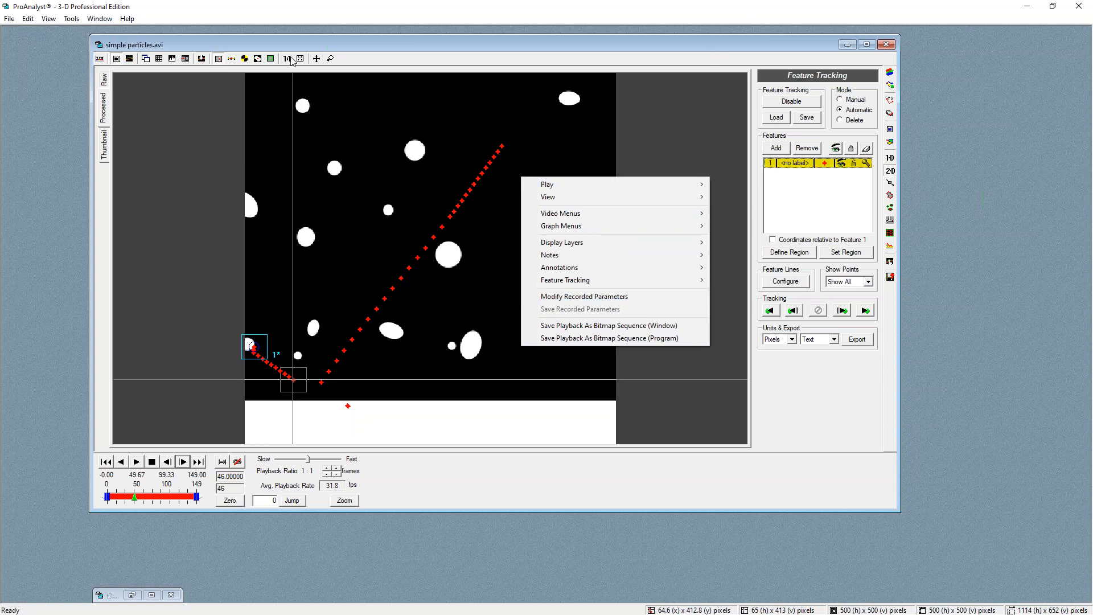
left_click(71, 19)
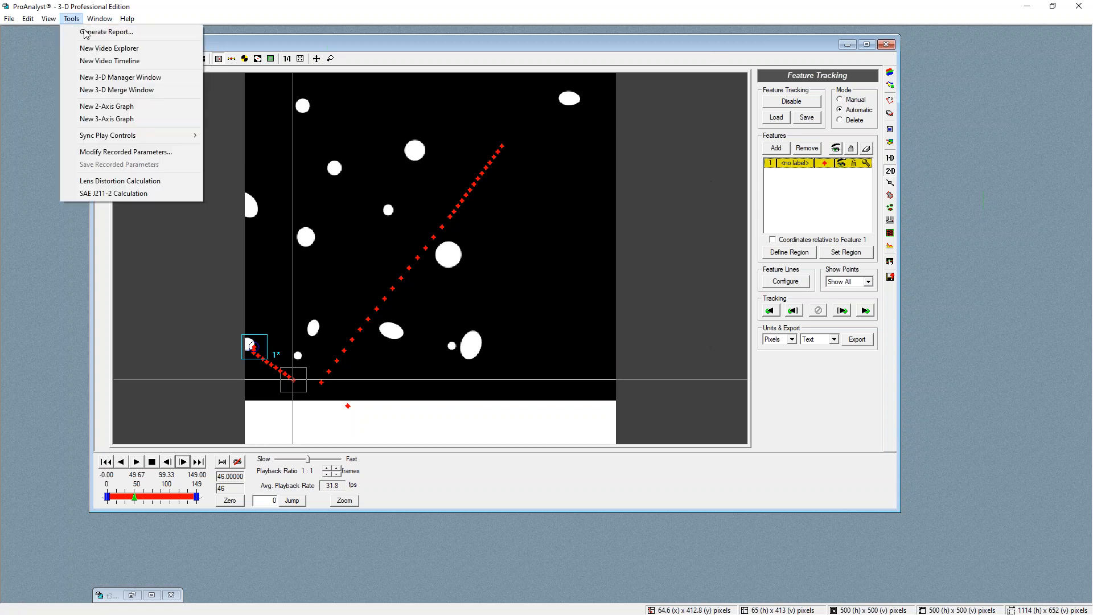
left_click(114, 152)
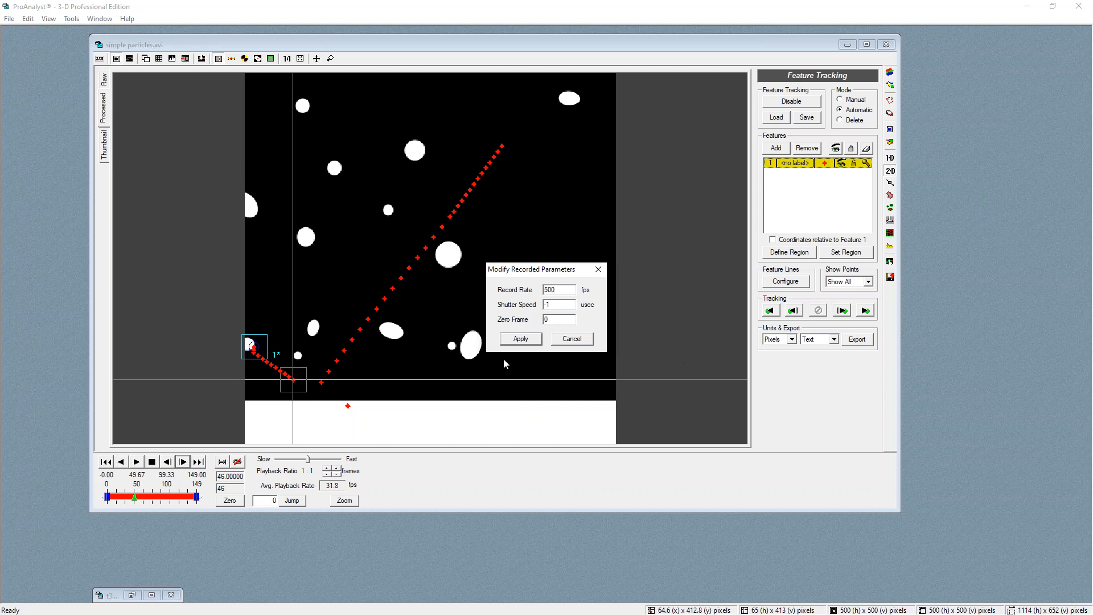
left_click(524, 340)
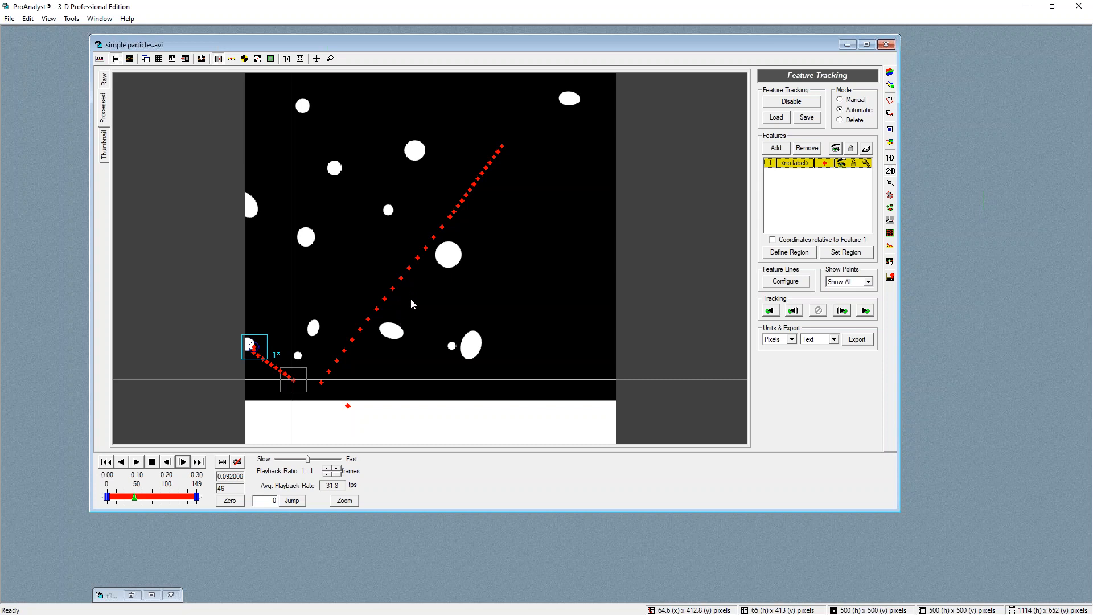
Open Calibration1's settings and set the two scale points at the ends of the frame's bottom edge
left_click(890, 99)
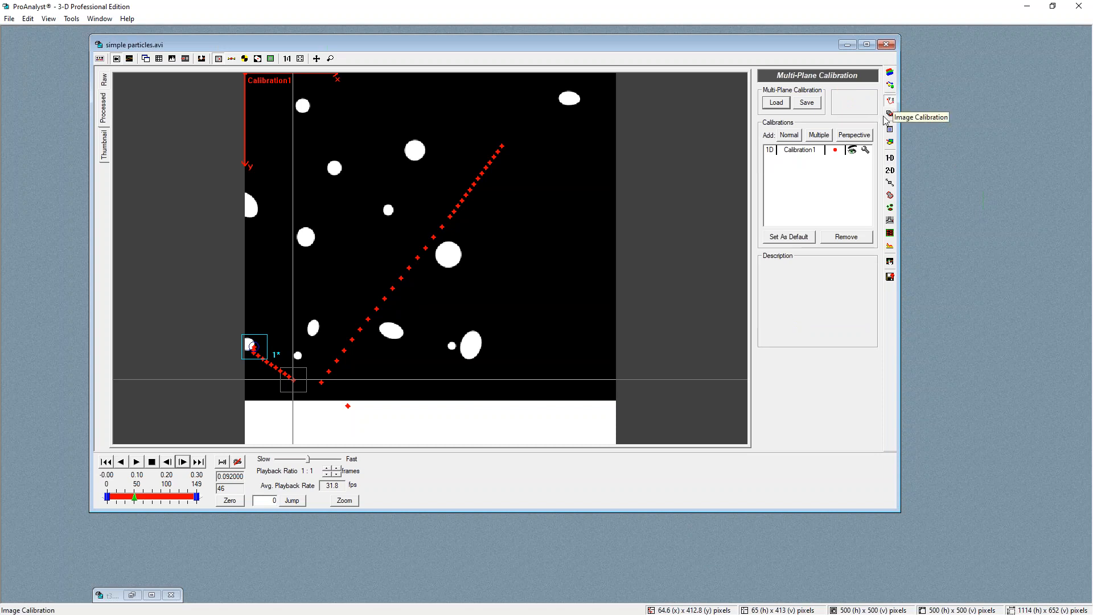
left_click(866, 150)
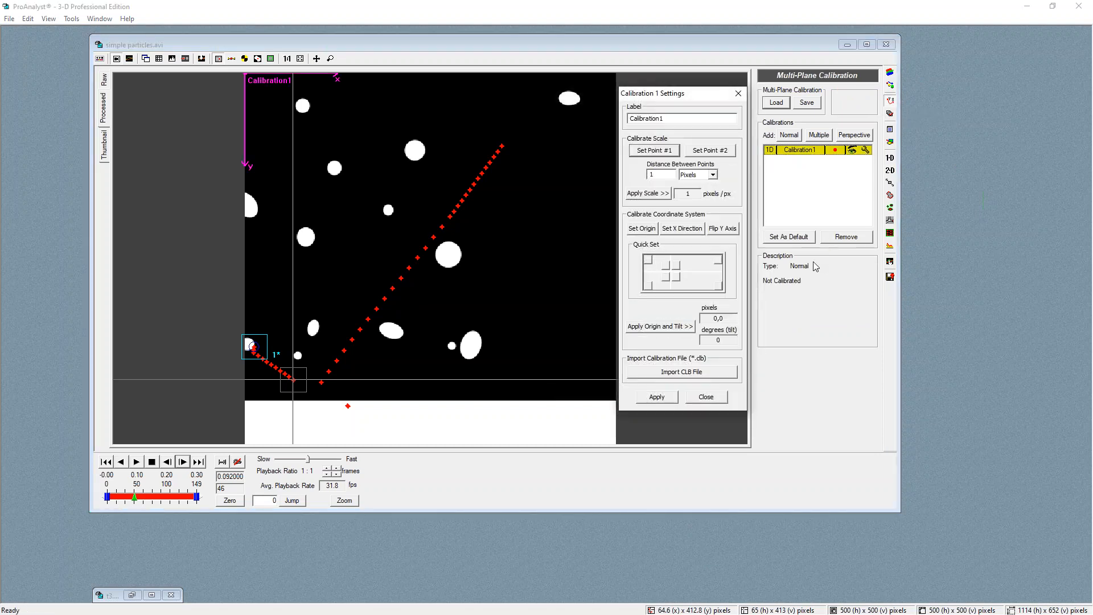
left_click(248, 401)
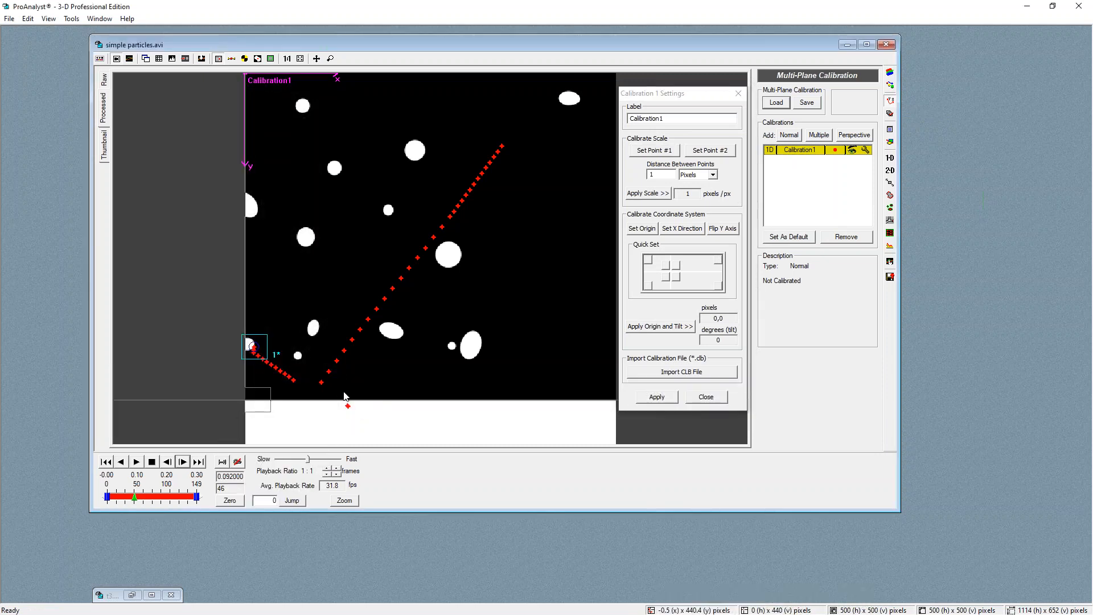
left_click(660, 152)
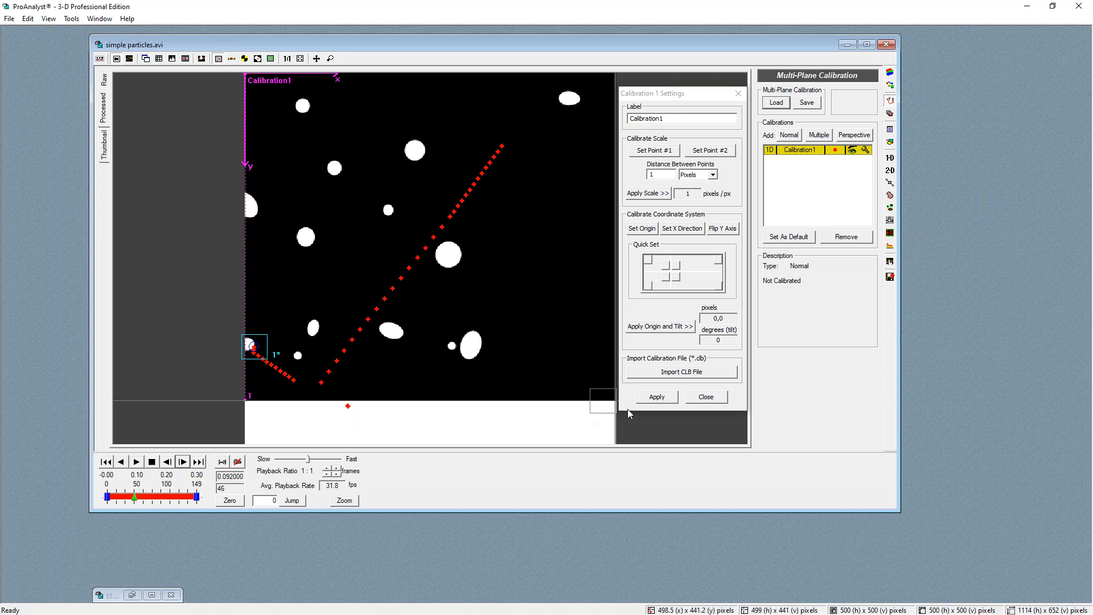
left_click(730, 153)
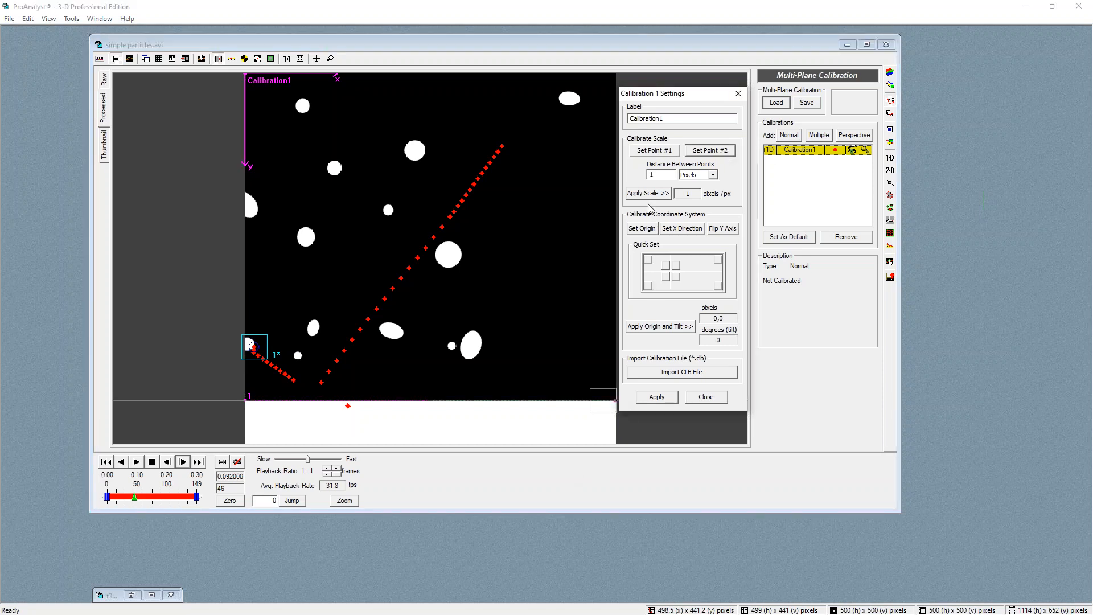
Set the distance between points to 1 Millimeters, apply the scale and calibration, and close the settings
left_click(666, 176)
left_click(713, 175)
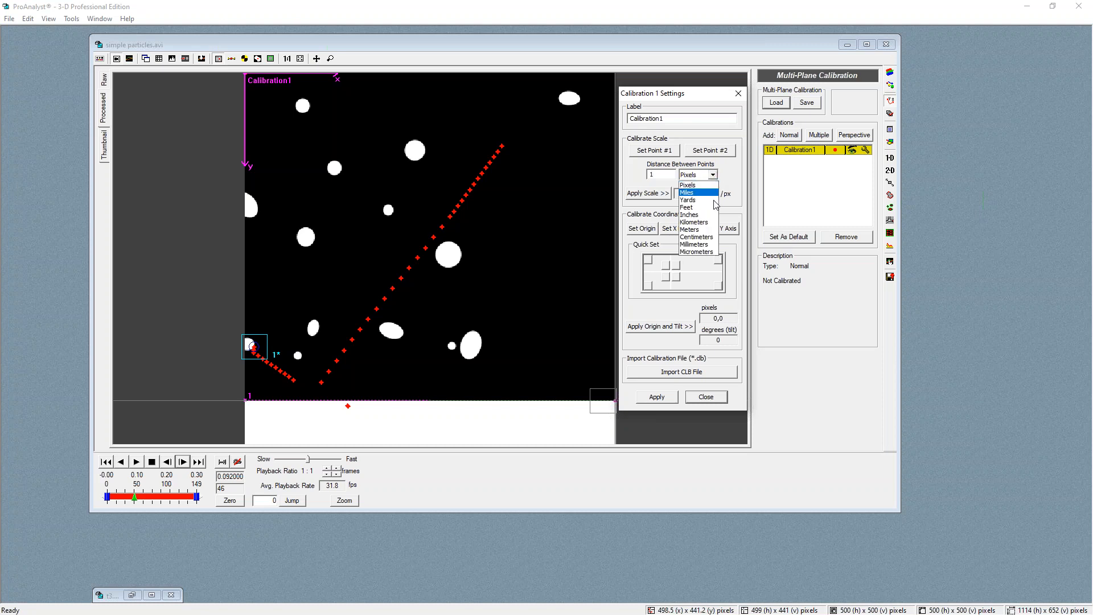
left_click(705, 244)
left_click(662, 195)
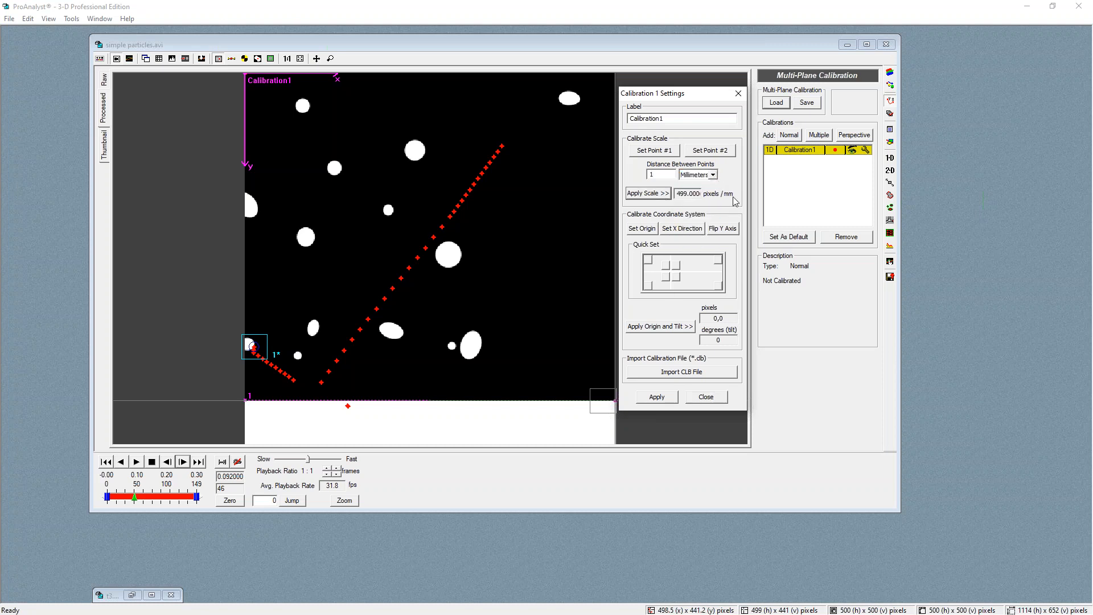
left_click(665, 398)
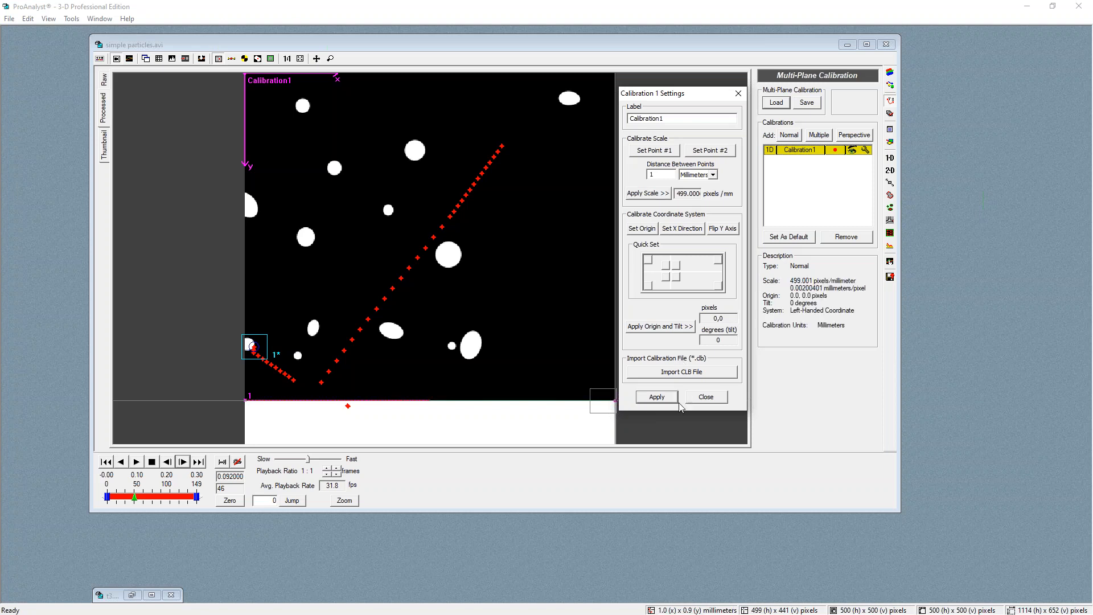
left_click(706, 397)
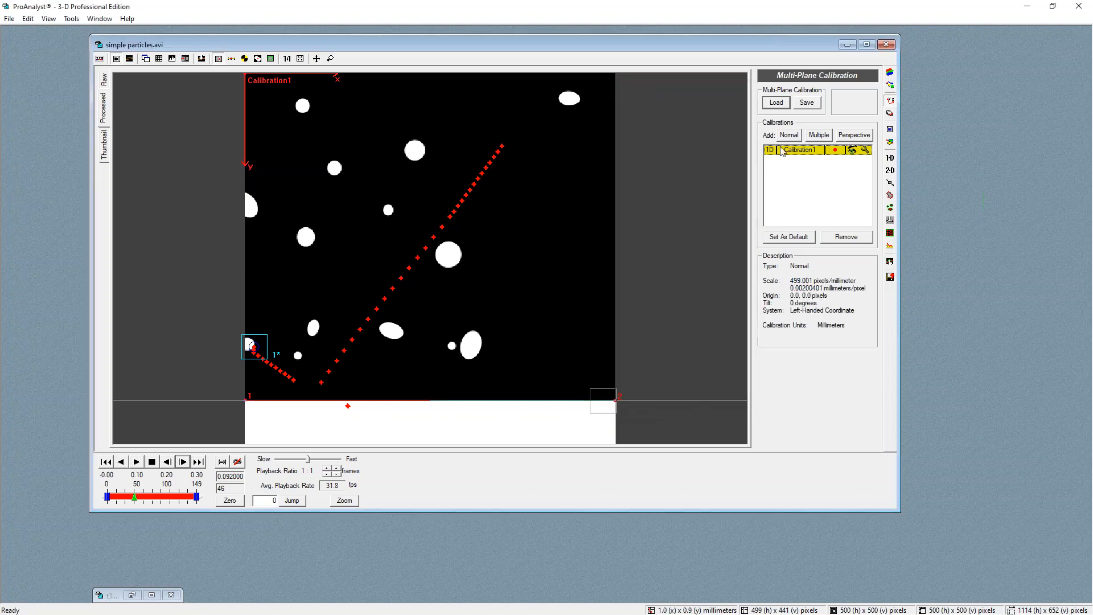
Add a graph line plotting Feature 1 Speed from the 2D data
left_click(890, 262)
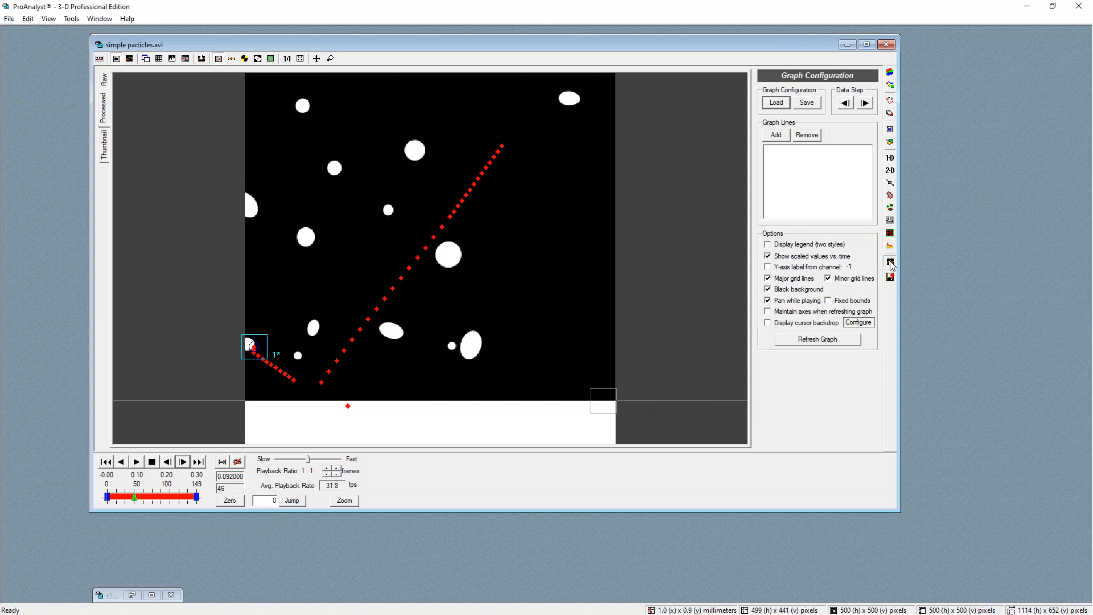
left_click(776, 135)
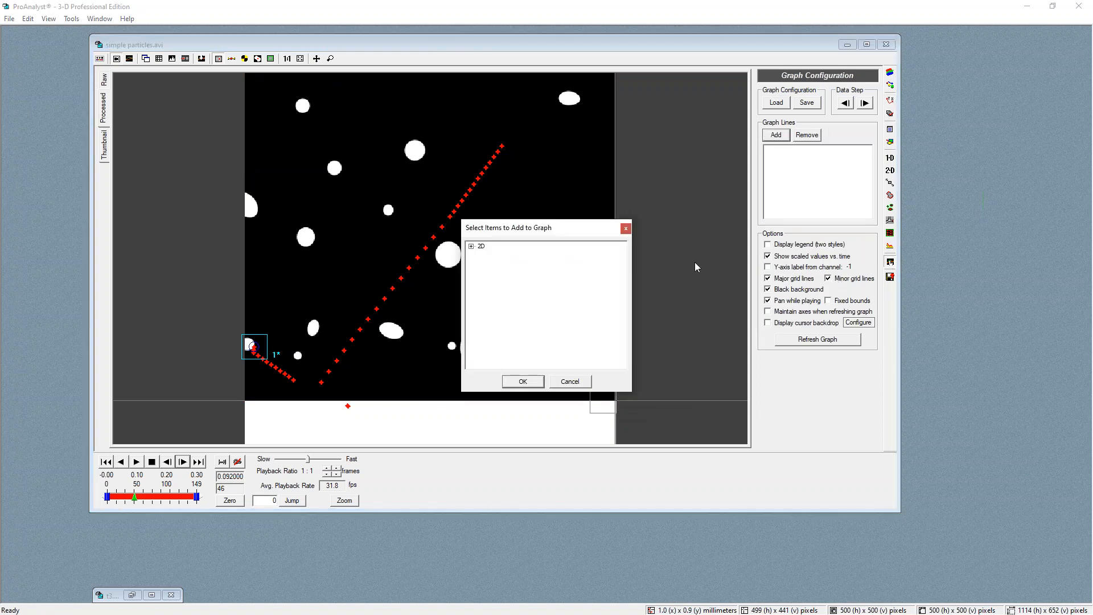
left_click(471, 246)
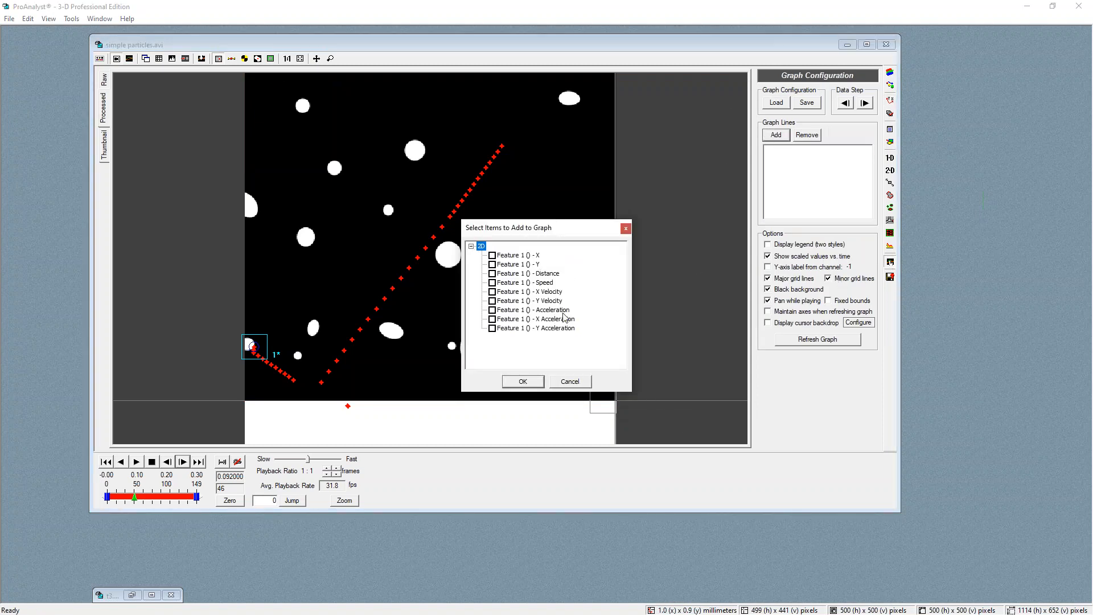
left_click(494, 283)
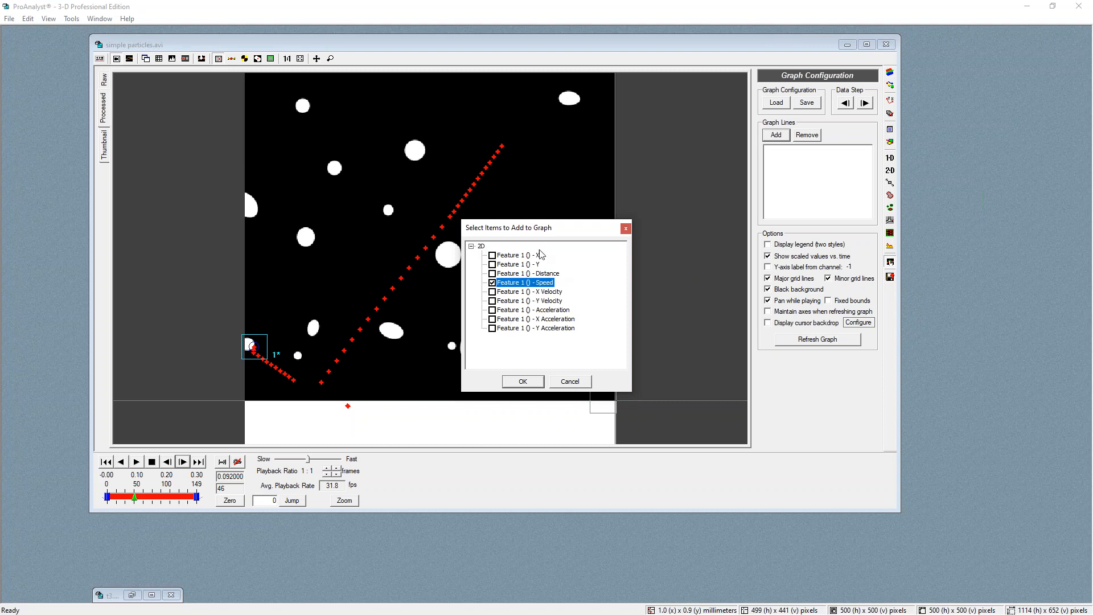
left_click(523, 382)
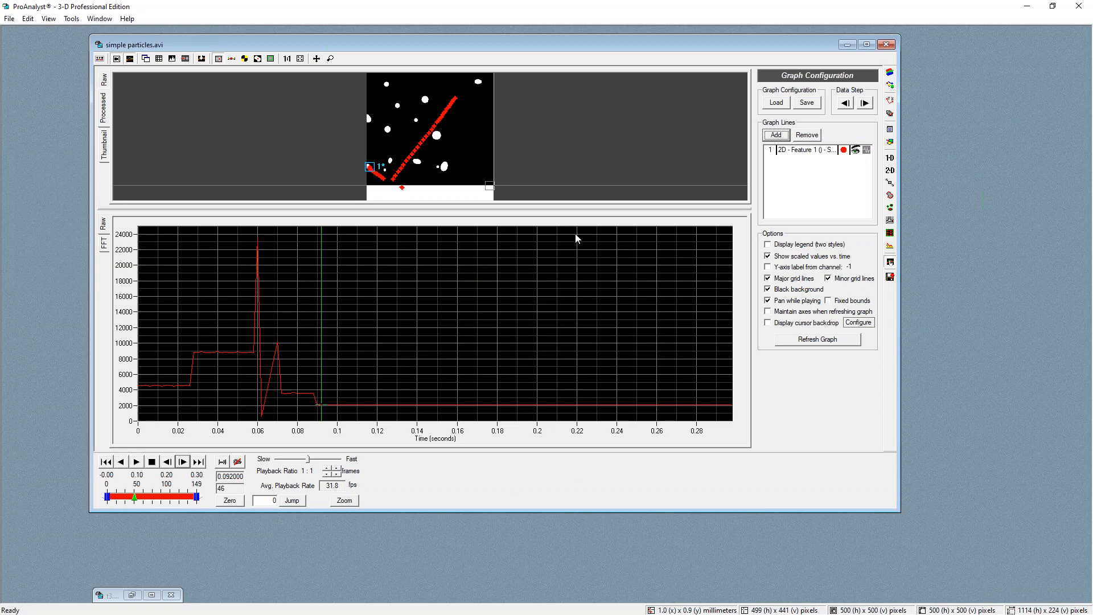
Enlarge the analysis window and resize the video and graph panes
left_click_drag(433, 514, 433, 573)
left_click_drag(315, 209, 315, 230)
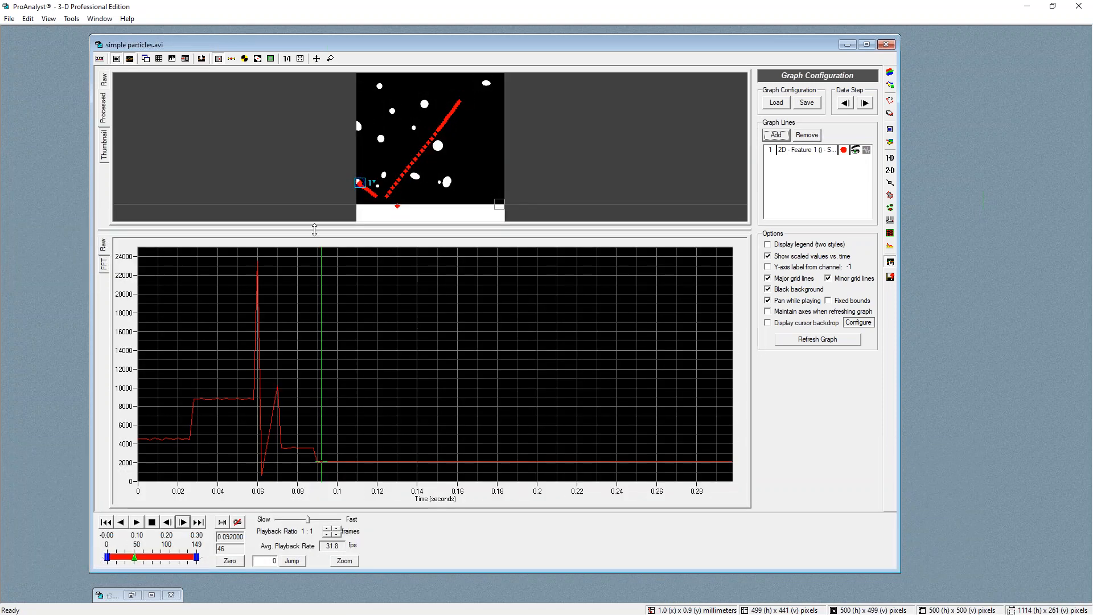
left_click_drag(322, 331, 322, 331)
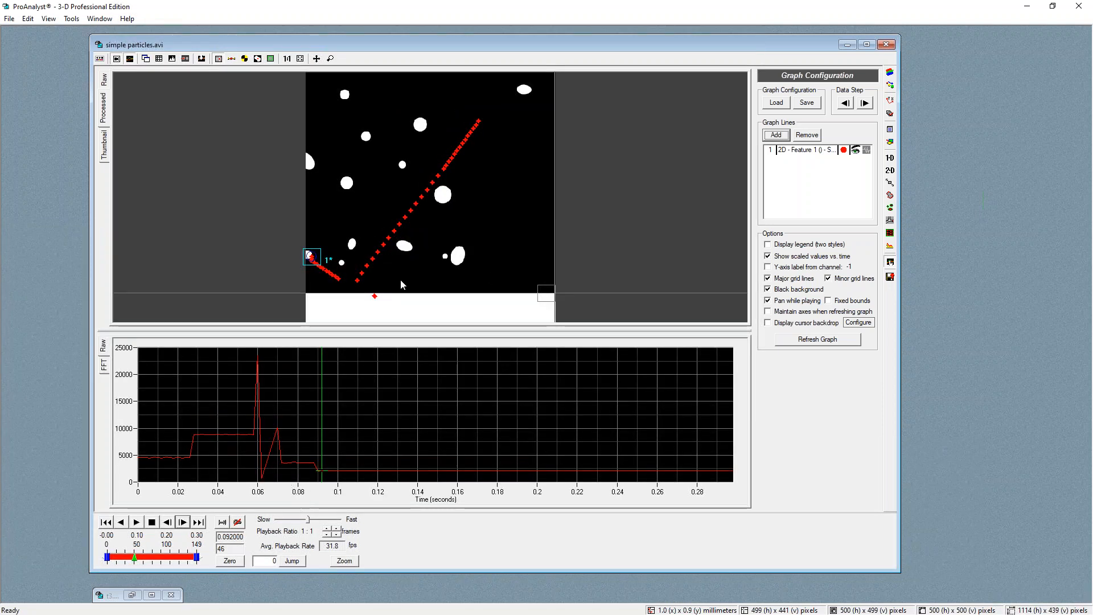
Jump to the speed spike near 0.06 s on the graph and zoom in on feature 1's tracked point
left_click(890, 170)
left_click(374, 295)
left_click(259, 440)
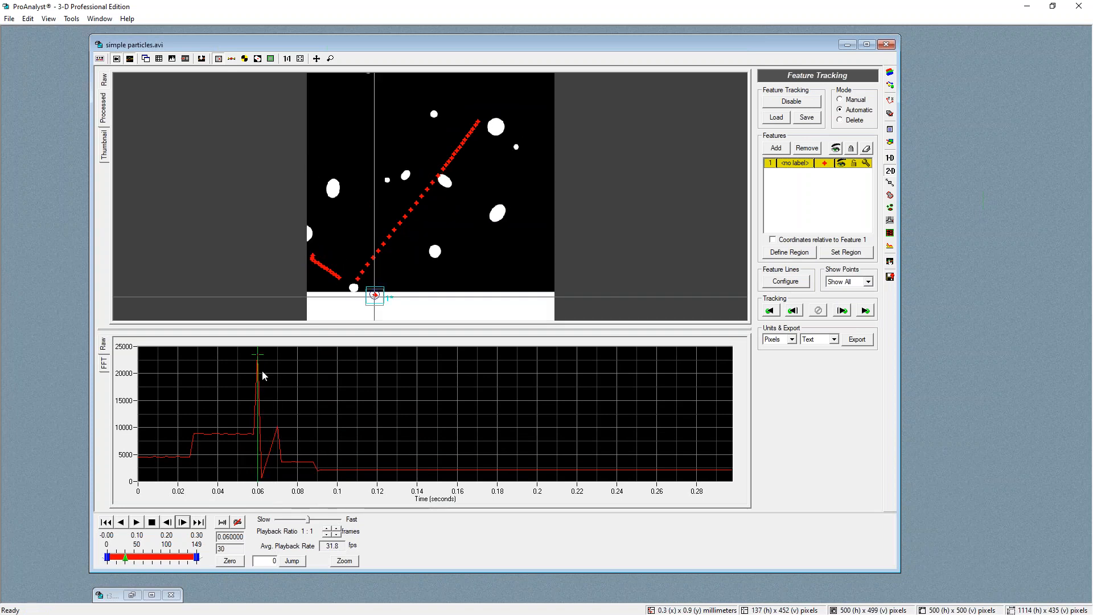
left_click(375, 295)
scroll(374, 295, "up", 3)
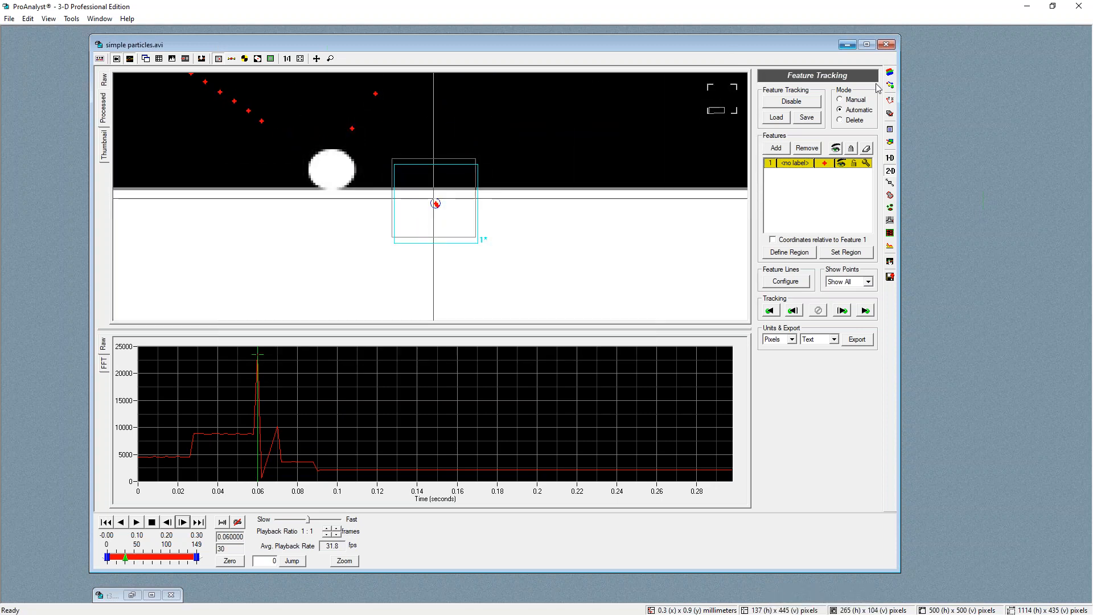
Delete feature 1's stray tracked point at 0.06 s
left_click(843, 122)
left_click(437, 205)
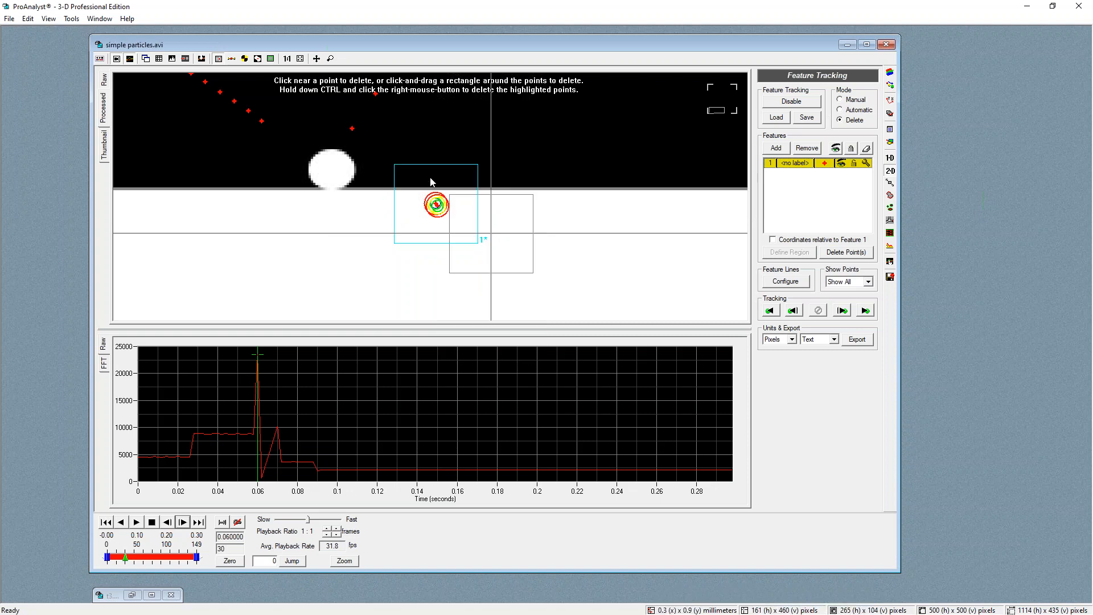
right_click(443, 222, "ctrl")
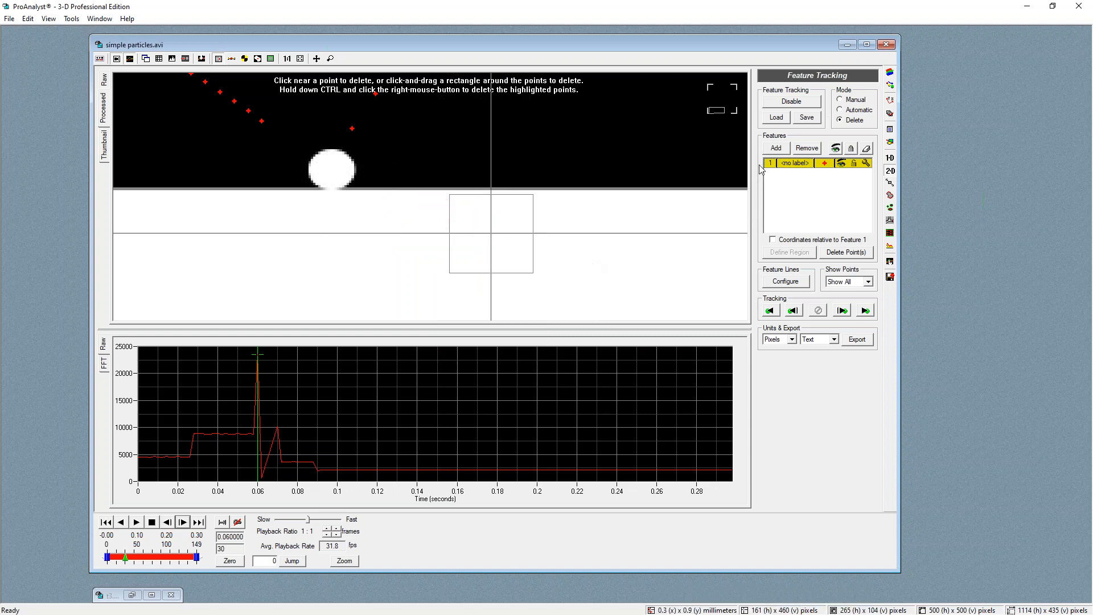
Switch to manual tracking, set feature 1's point on the particle at 0.06 s, and refresh the speed graph
left_click(842, 101)
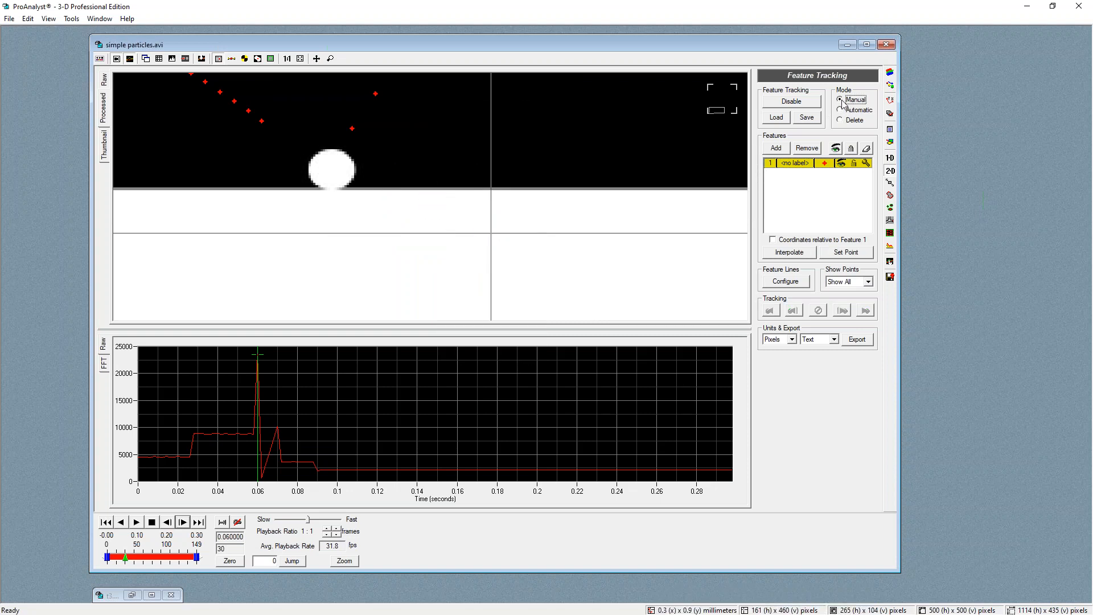
left_click(791, 253)
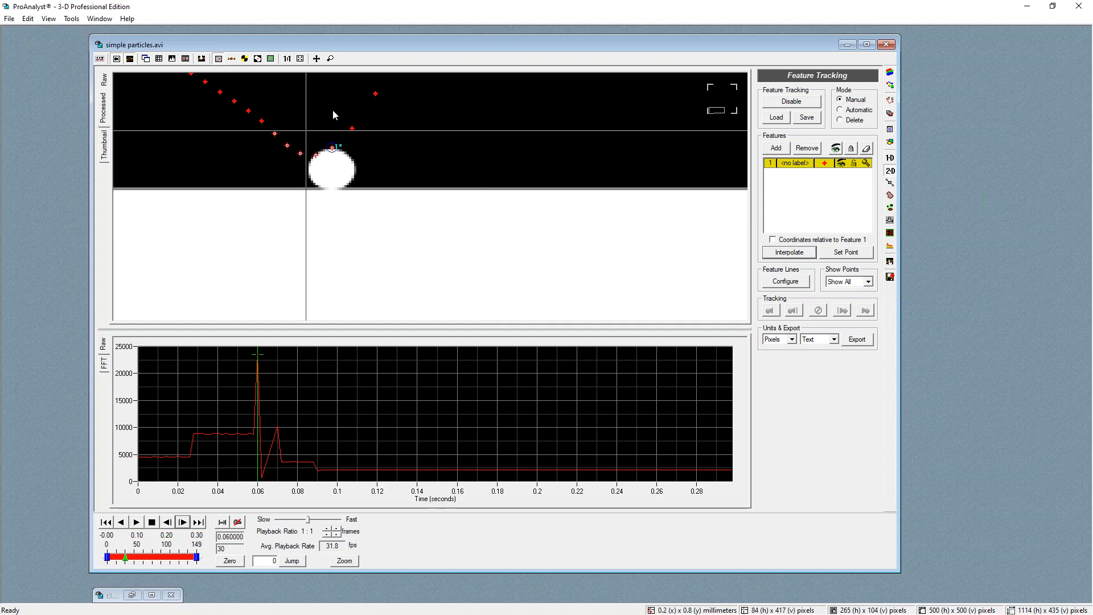
left_click(323, 169)
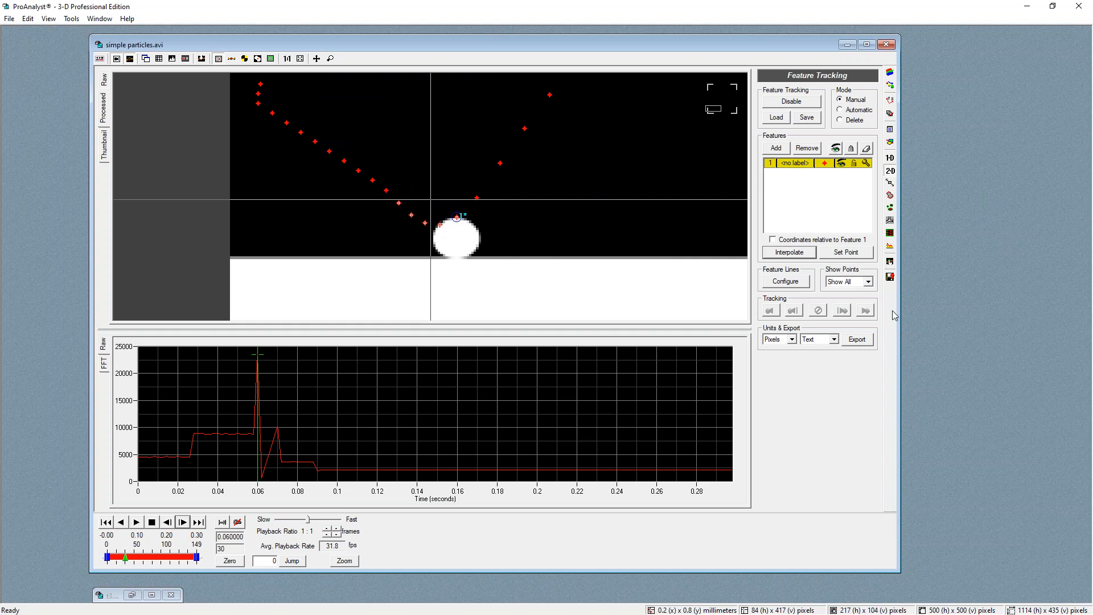
left_click(890, 262)
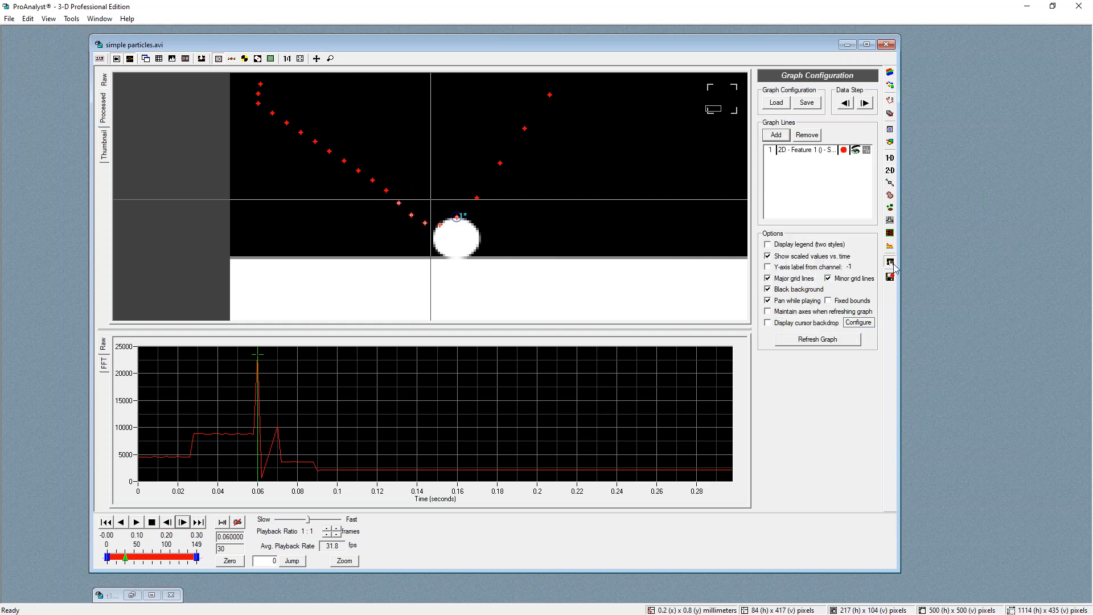
left_click(823, 340)
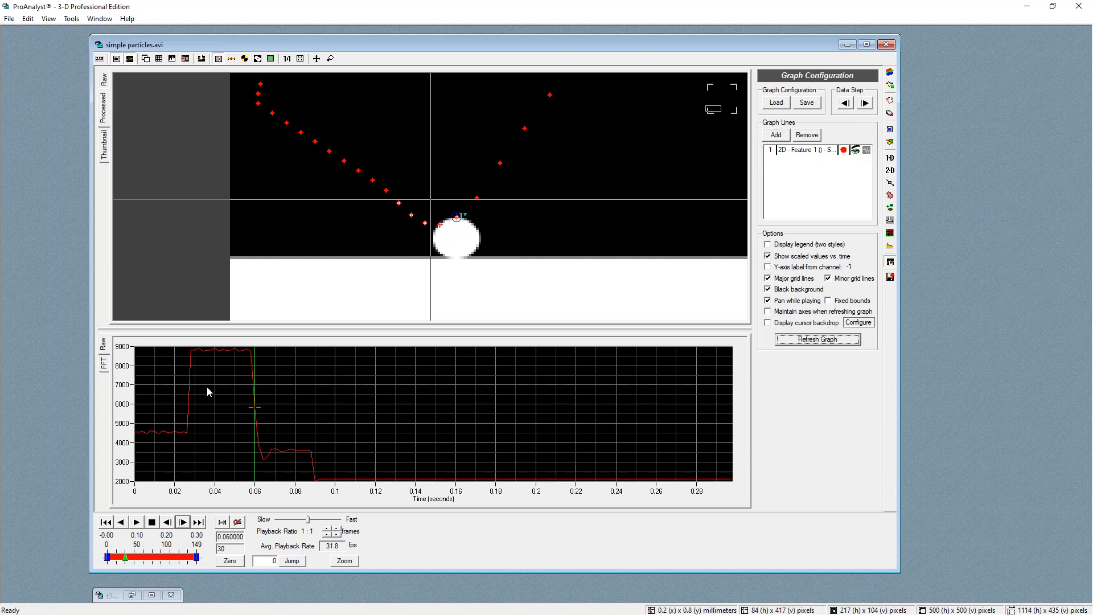
Turn on the graph legend and refresh the graph
left_click_drag(241, 367, 288, 427)
scroll(450, 178, "down", 2)
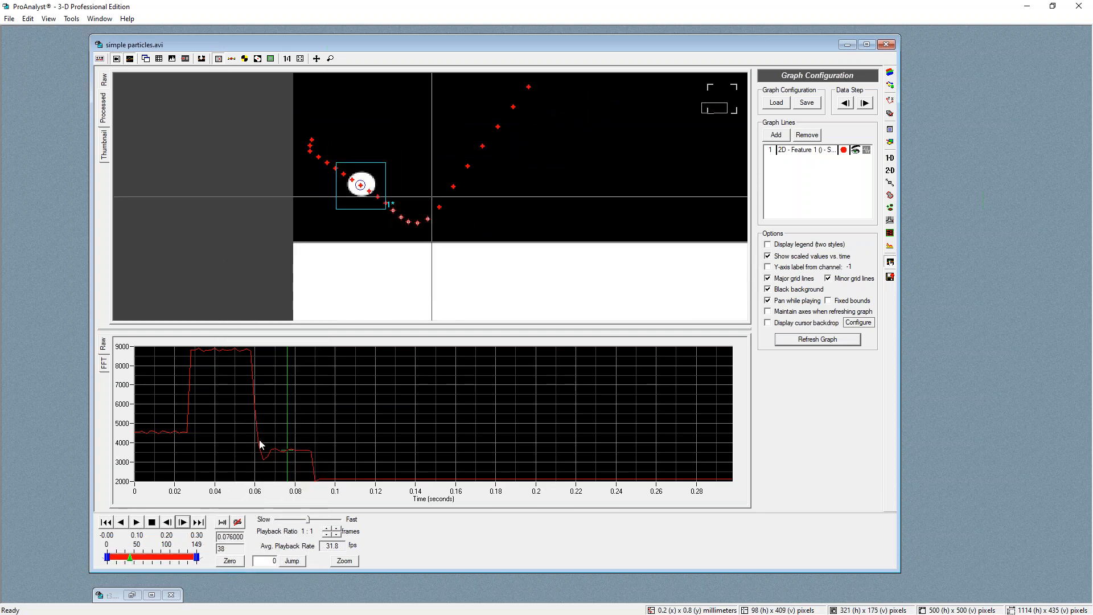
left_click_drag(259, 442, 222, 392)
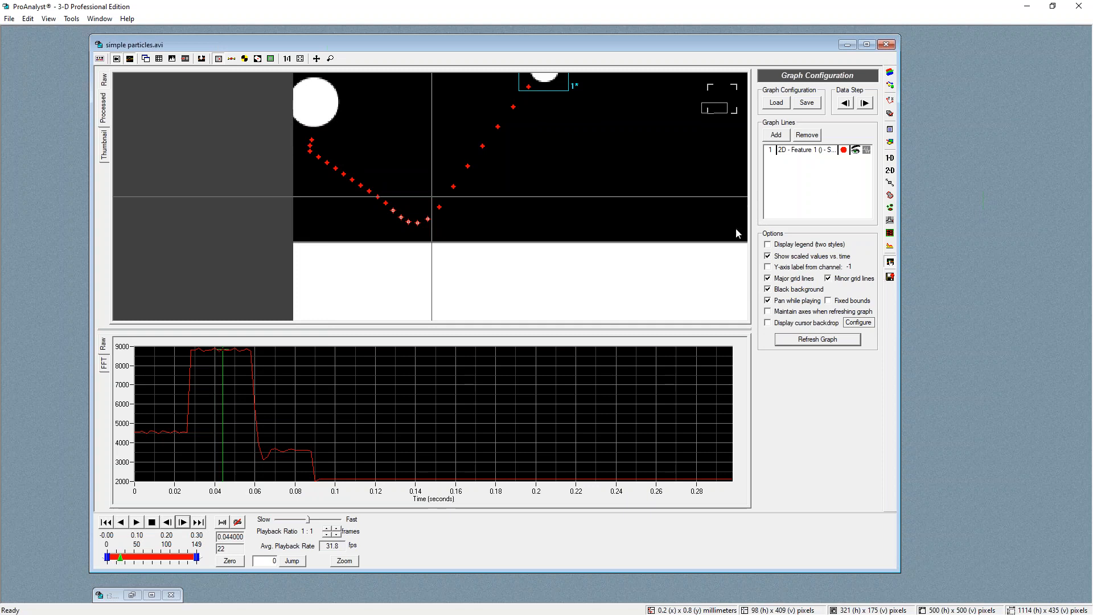
left_click(766, 255)
left_click(767, 256)
left_click(767, 245)
left_click(814, 339)
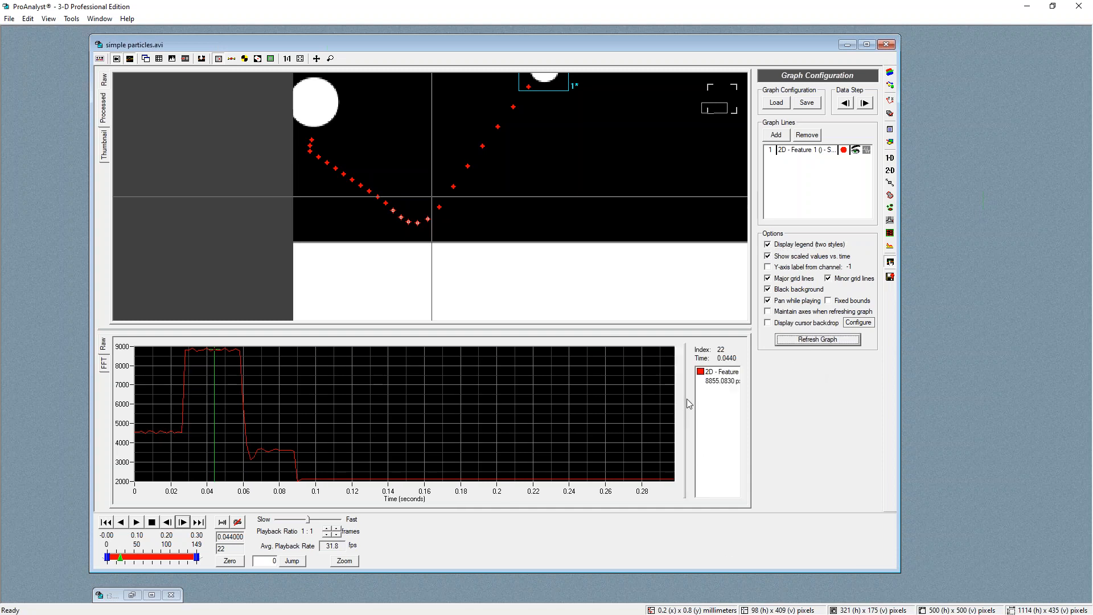
Widen the legend pane and set the tracking display units to Meters
left_click_drag(686, 398, 595, 393)
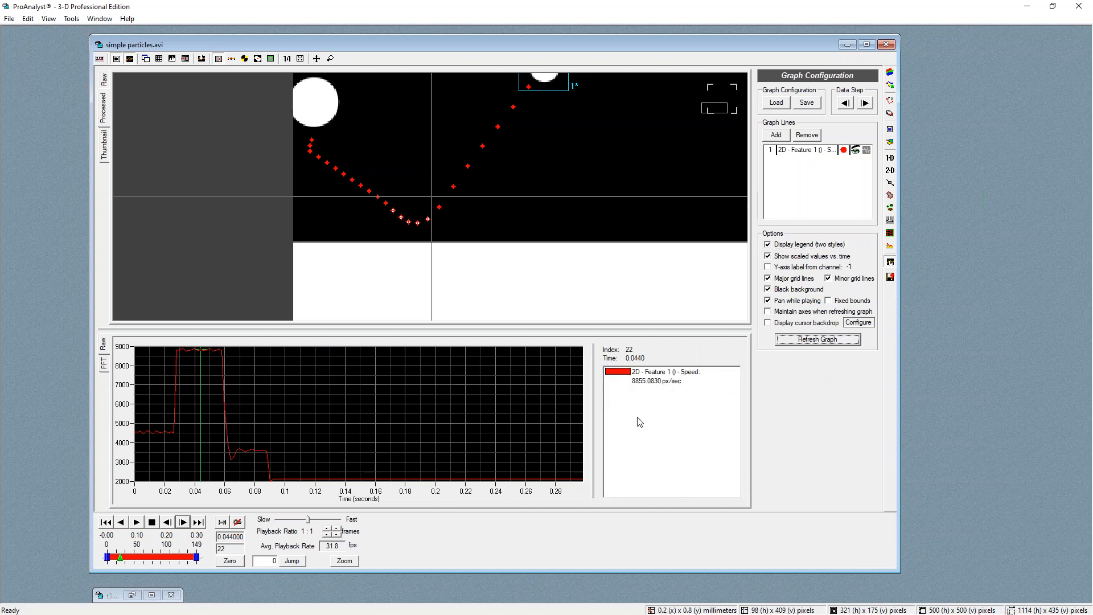
left_click(649, 382)
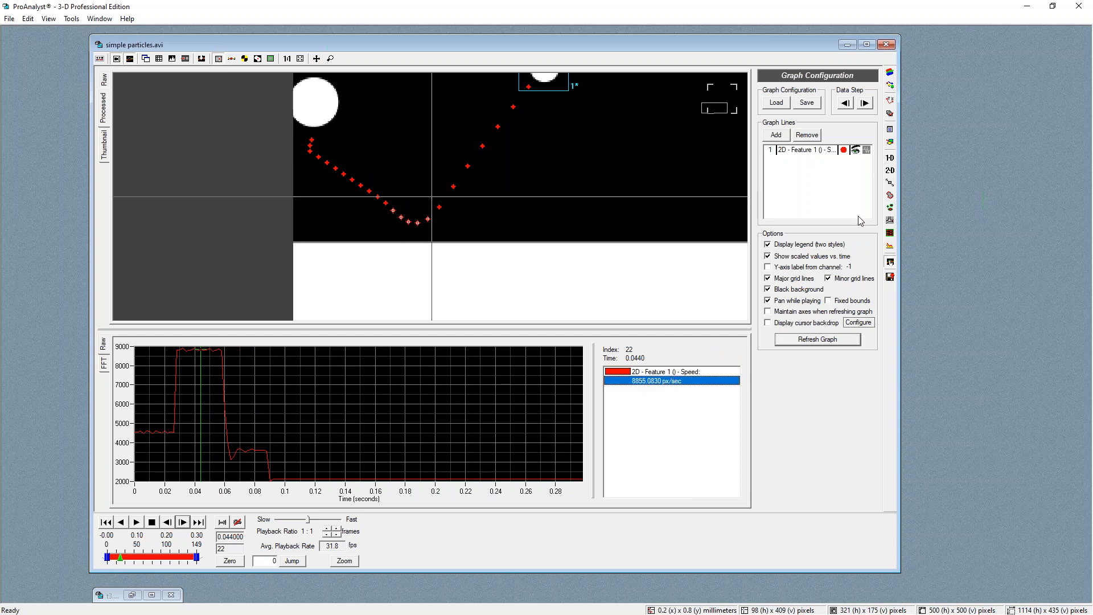
left_click(890, 173)
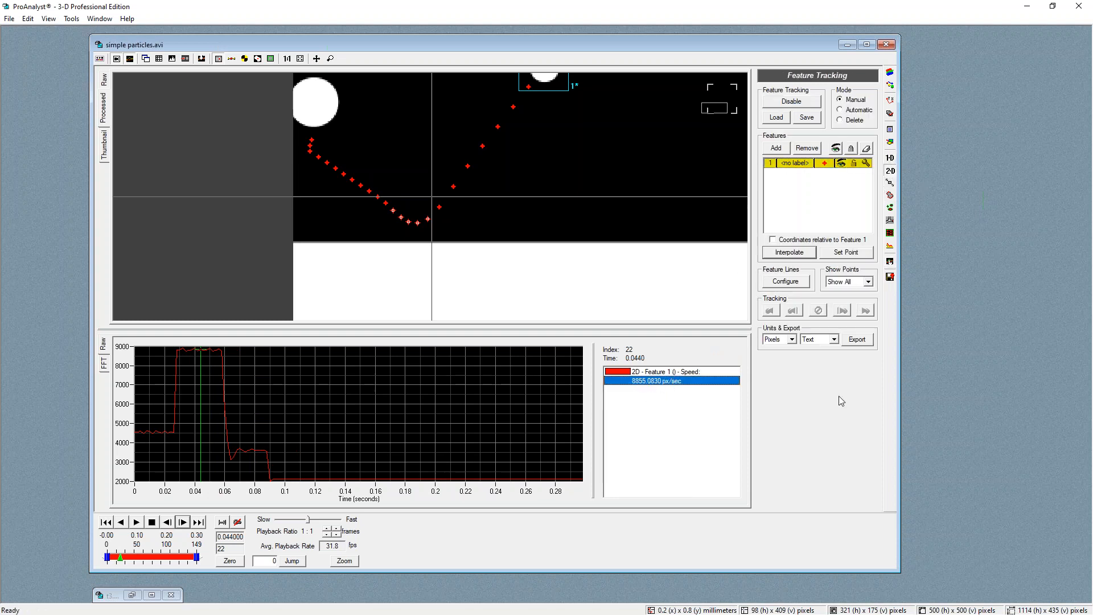
left_click(795, 343)
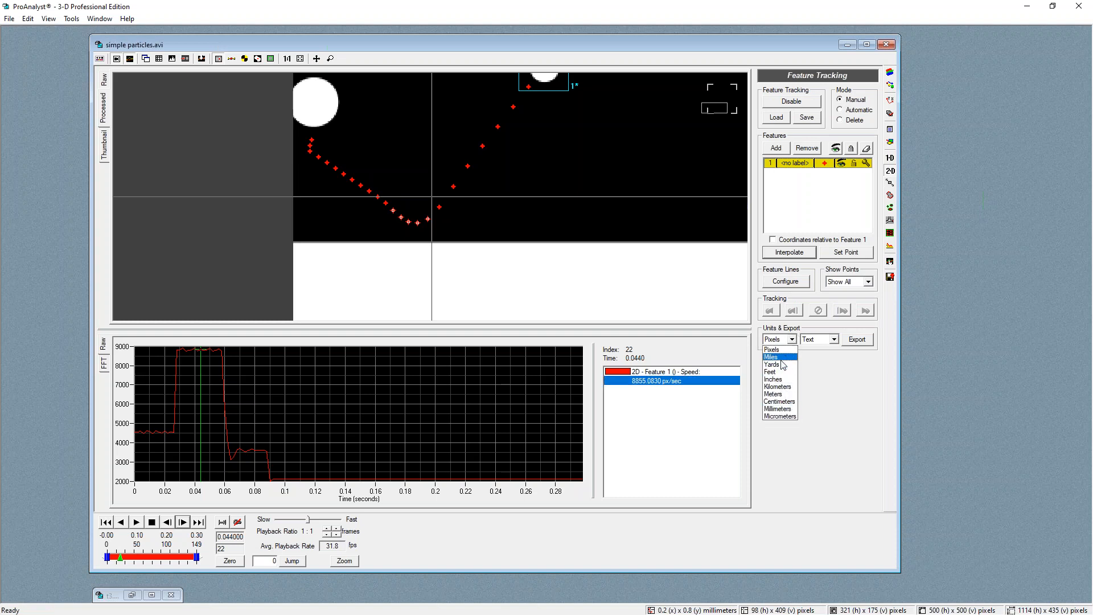
left_click(778, 394)
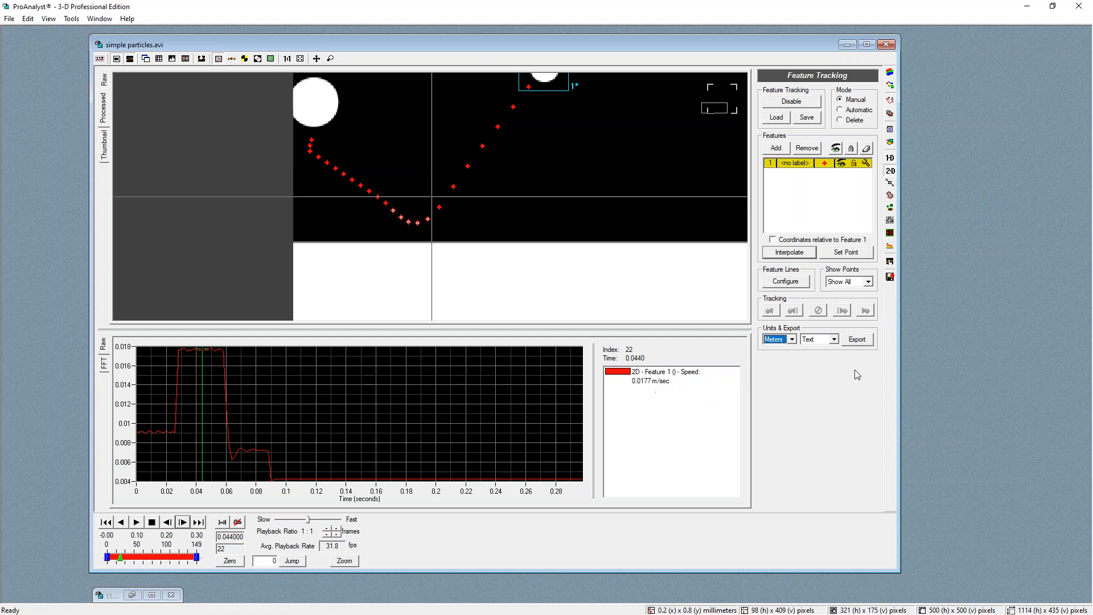
Switch the display units to Kilometers and back to Meters
left_click(791, 340)
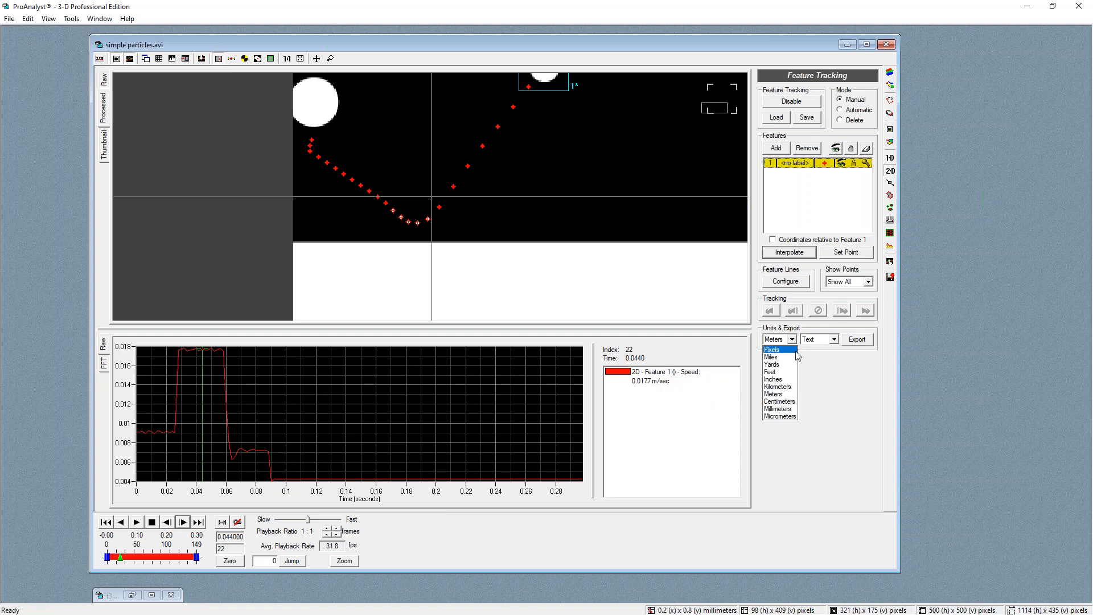
left_click(783, 387)
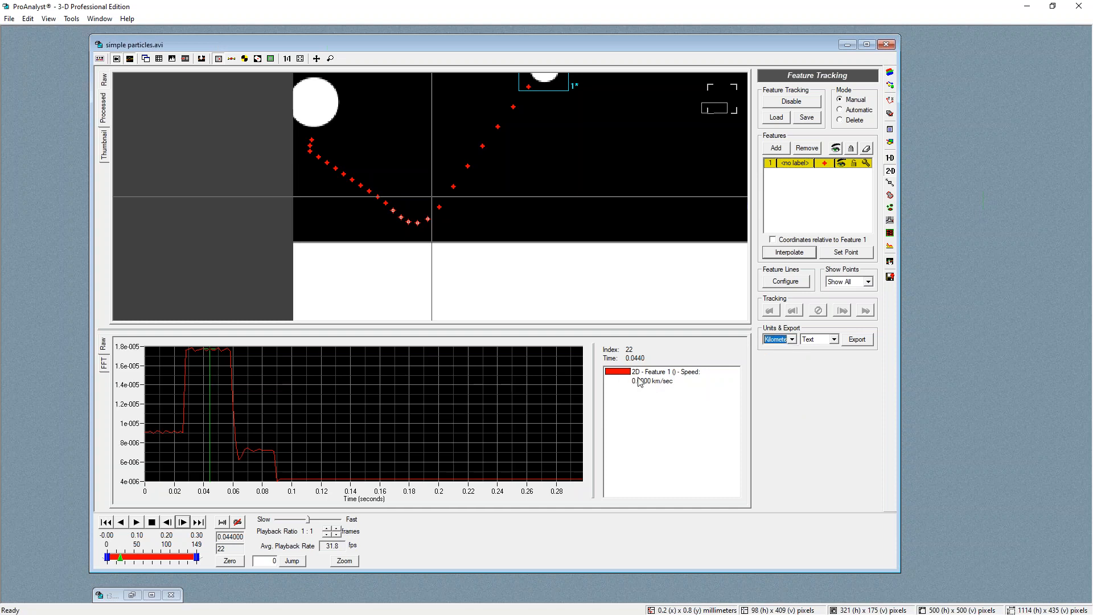
left_click(782, 342)
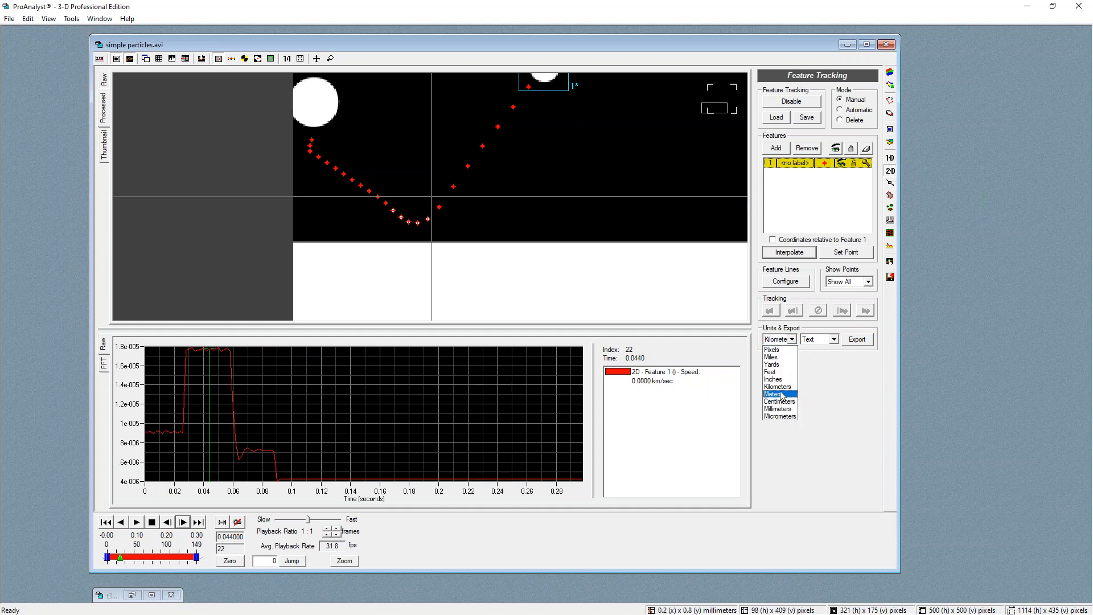
left_click(777, 395)
Inspect feature 1's speed at 0.058 s and 0.06 s on the graph and narrow the legend pane
left_click(225, 351)
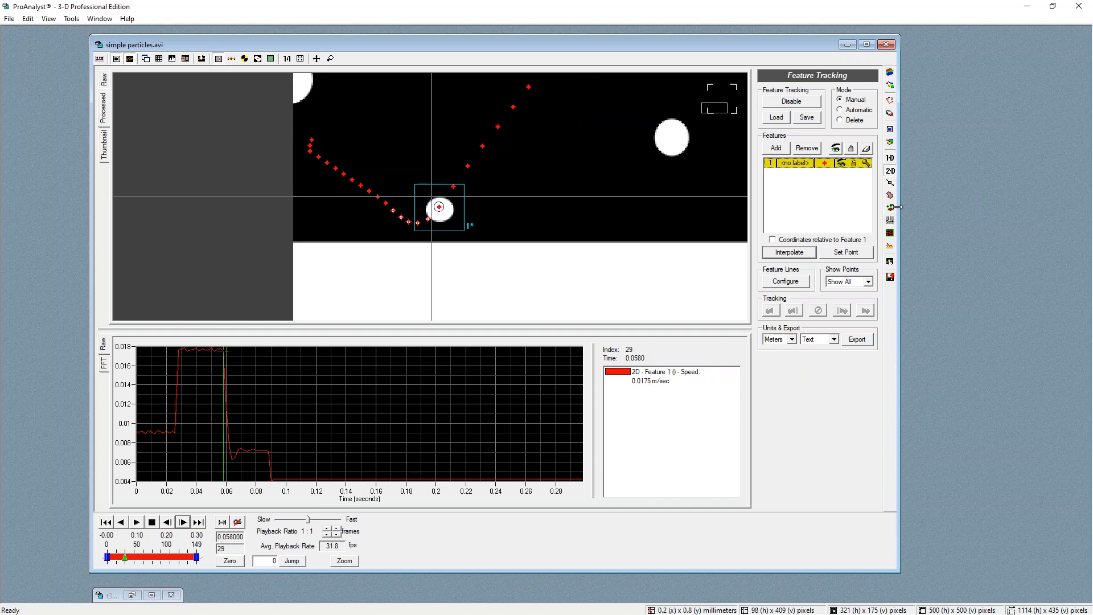
left_click(224, 403)
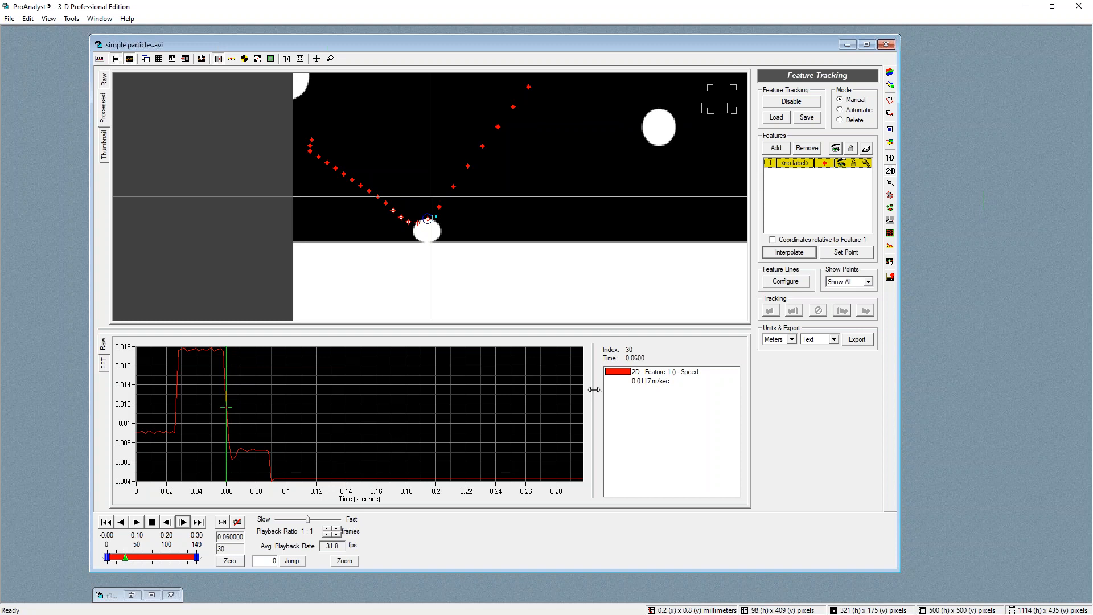
left_click_drag(673, 407, 662, 407)
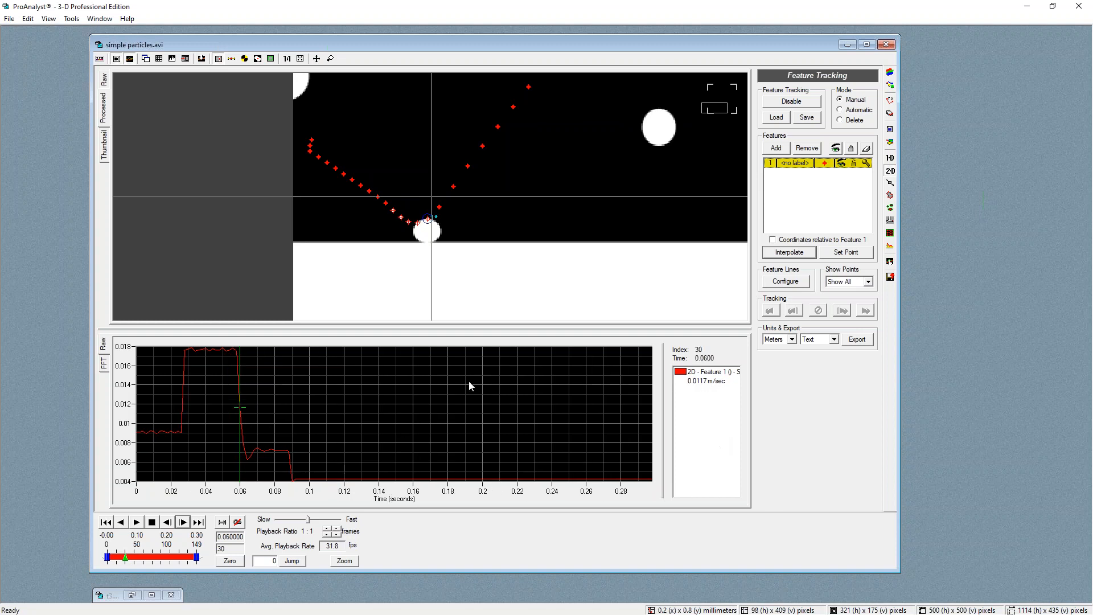
Export the displayed graph data to the text file simple particles.txt
right_click(246, 408)
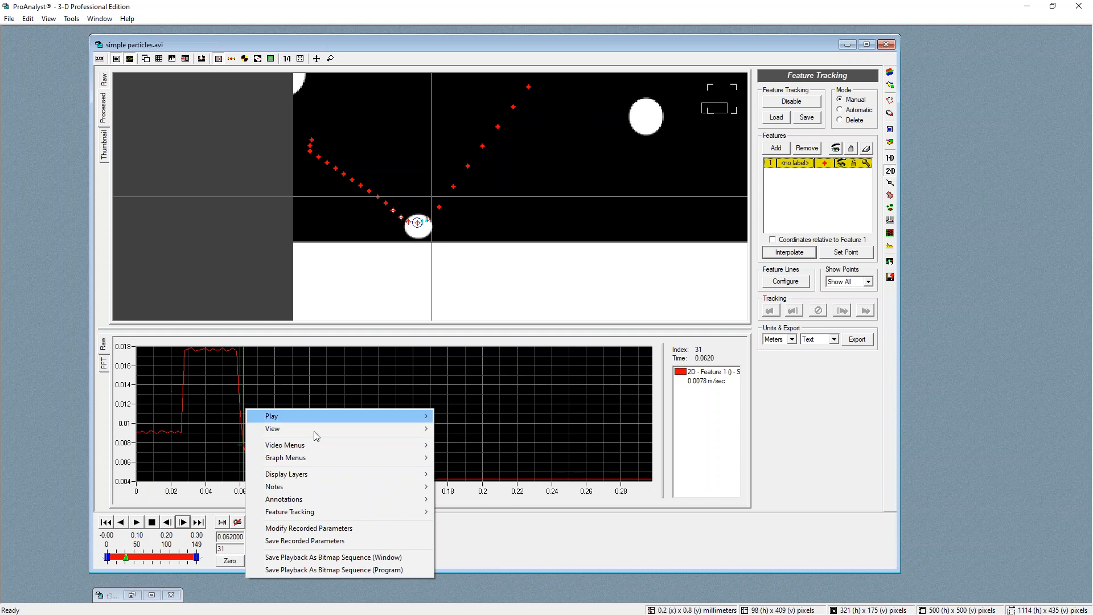
mouse_move(305, 461)
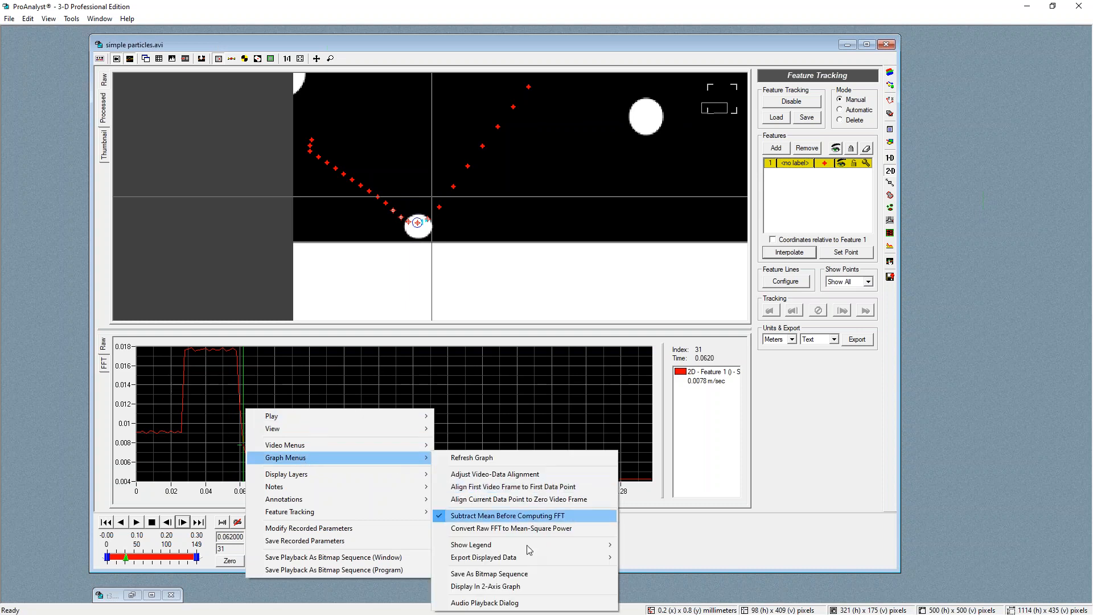
mouse_move(522, 557)
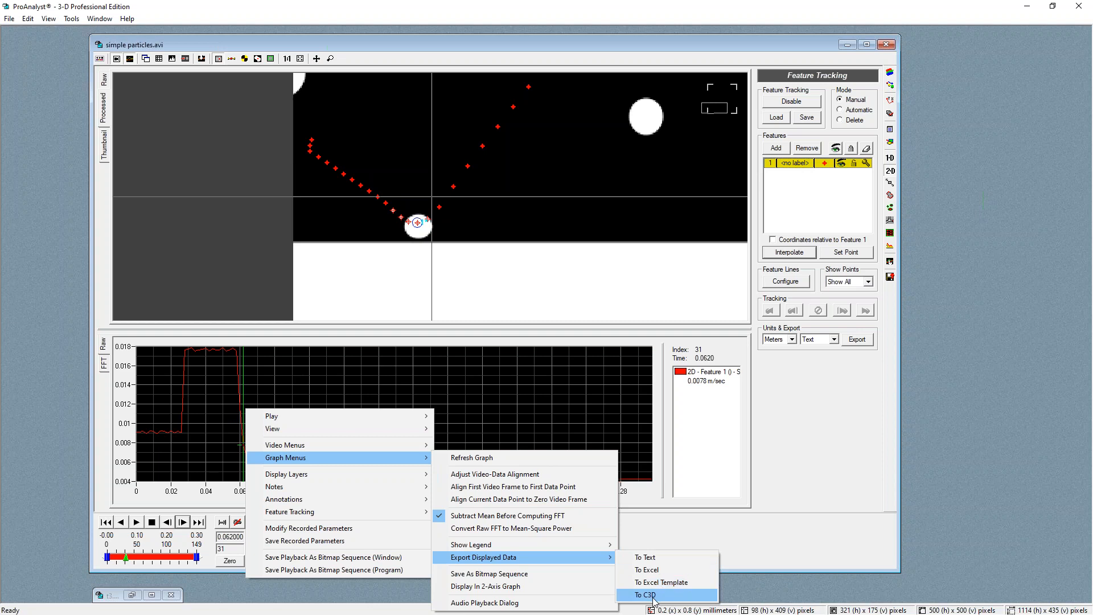
key("Up")
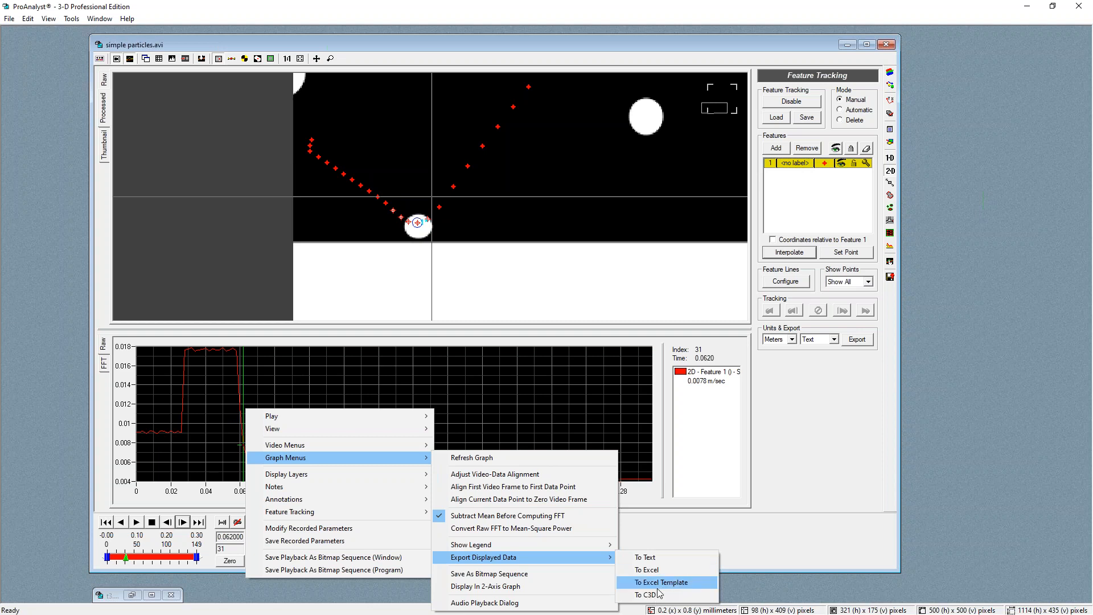
left_click(645, 558)
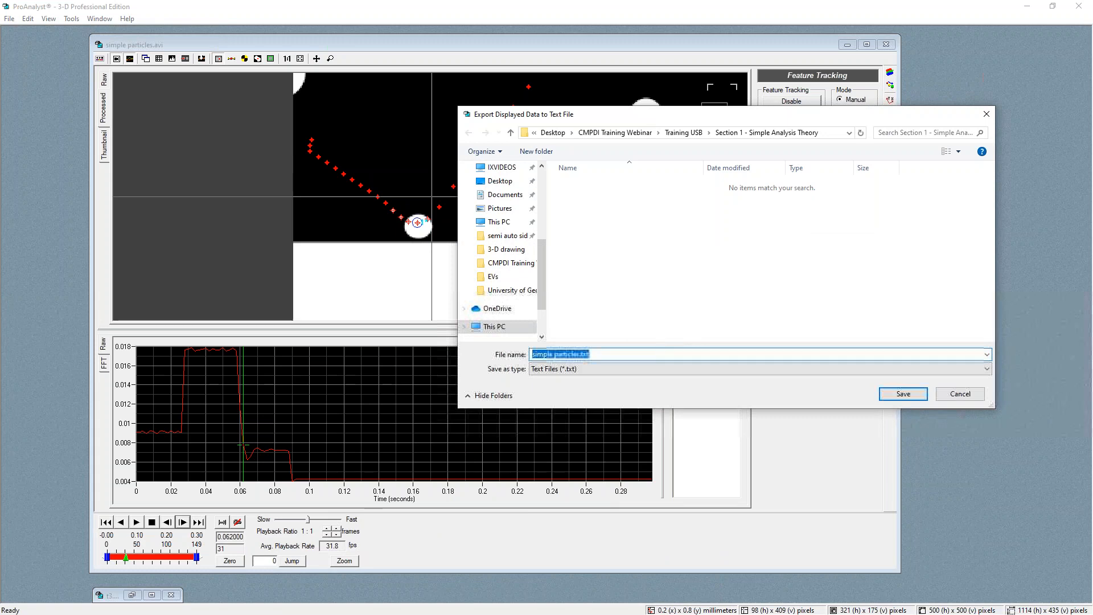
left_click(905, 395)
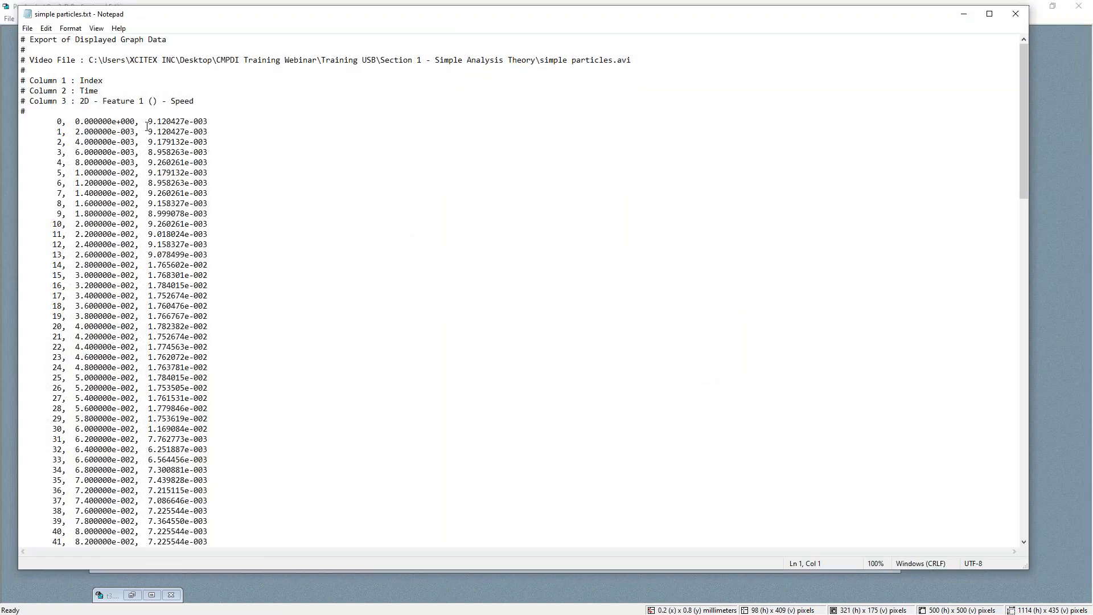
Scroll through the exported index, time and speed columns in the text file
scroll(227, 228, "down", 3)
left_click_drag(84, 101, 209, 183)
left_click_drag(228, 221, 210, 326)
left_click(217, 378)
scroll(226, 361, "down", 11)
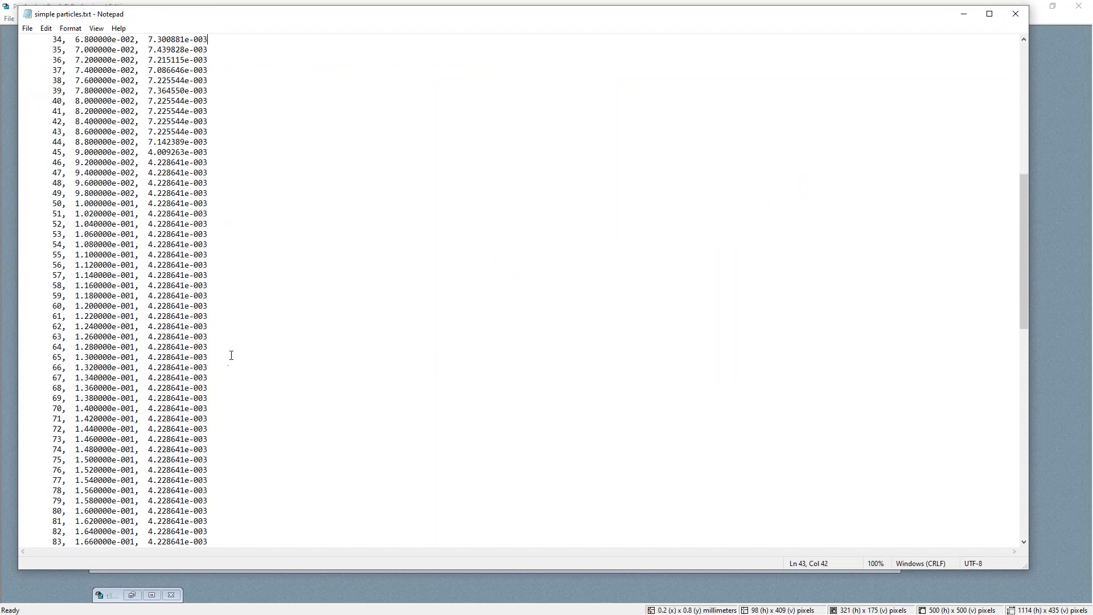
scroll(231, 355, "down", 10)
scroll(276, 357, "up", 18)
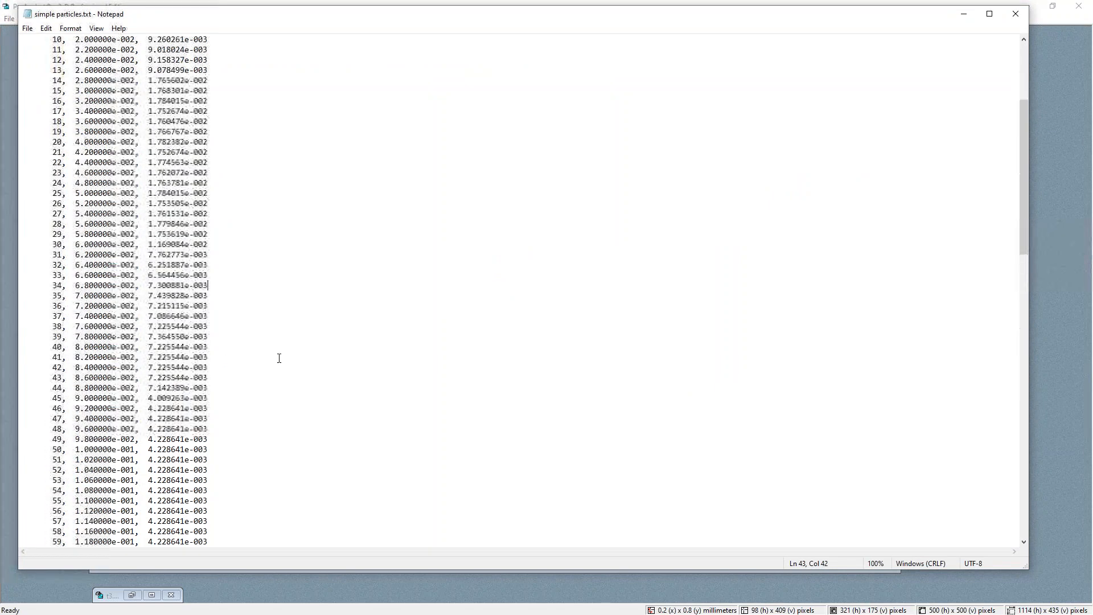
scroll(279, 358, "up", 6)
Examine the exported file's header and first rows, then close the text file
left_click(91, 171)
left_click_drag(83, 78, 80, 80)
left_click_drag(49, 122, 58, 193)
left_click(58, 115)
left_click(58, 216)
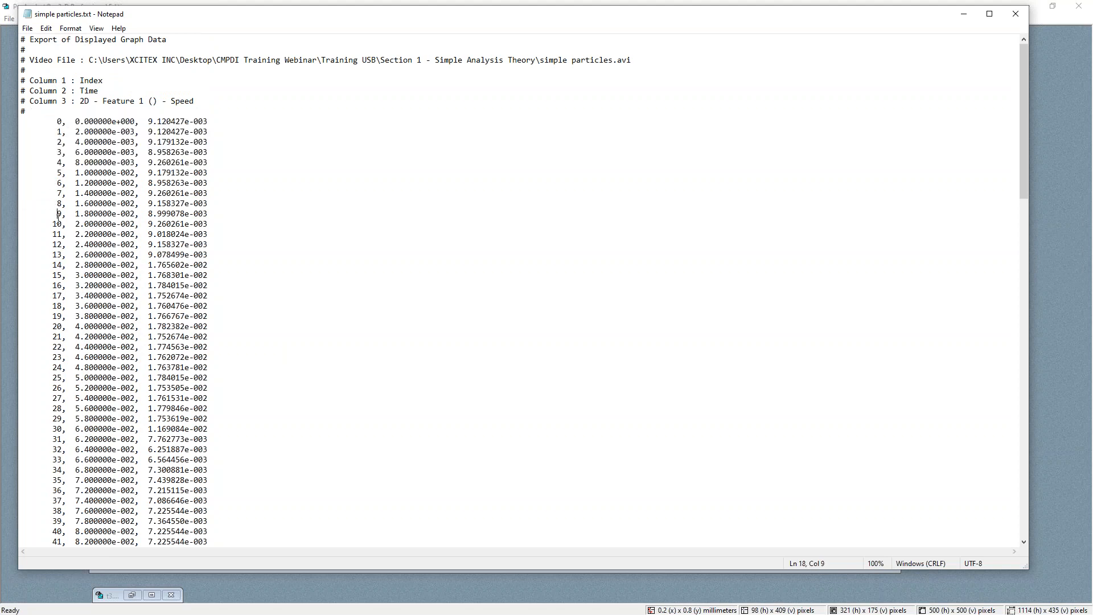
left_click(81, 81)
left_click_drag(76, 118, 137, 317)
left_click(107, 193)
mouse_move(100, 114)
left_mouse_down()
mouse_move(71, 132)
mouse_move(103, 121)
left_mouse_up()
left_click(79, 100)
left_click_drag(170, 141, 181, 234)
left_click(191, 159)
left_click(1016, 14)
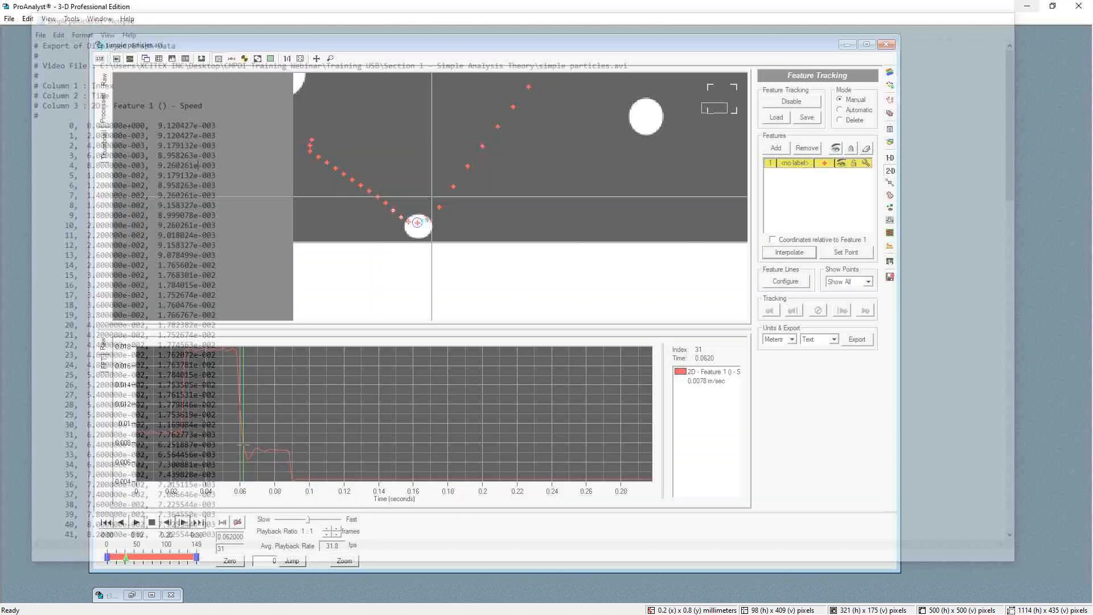
Remove feature 1's speed line from the graph configuration
scroll(467, 138, "down", 5)
scroll(522, 127, "down", 3)
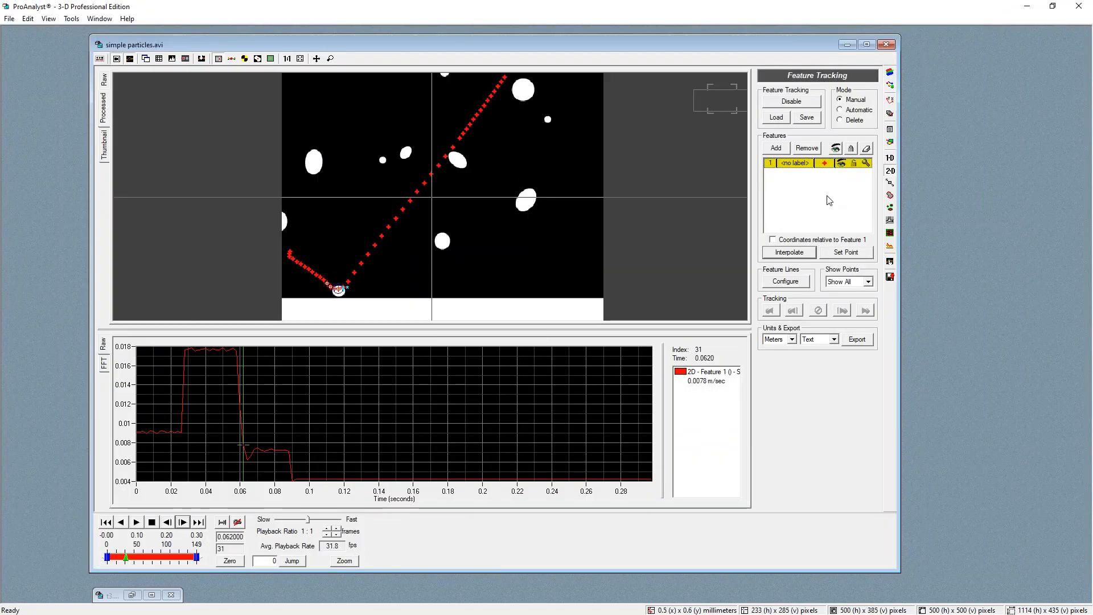
left_click(890, 261)
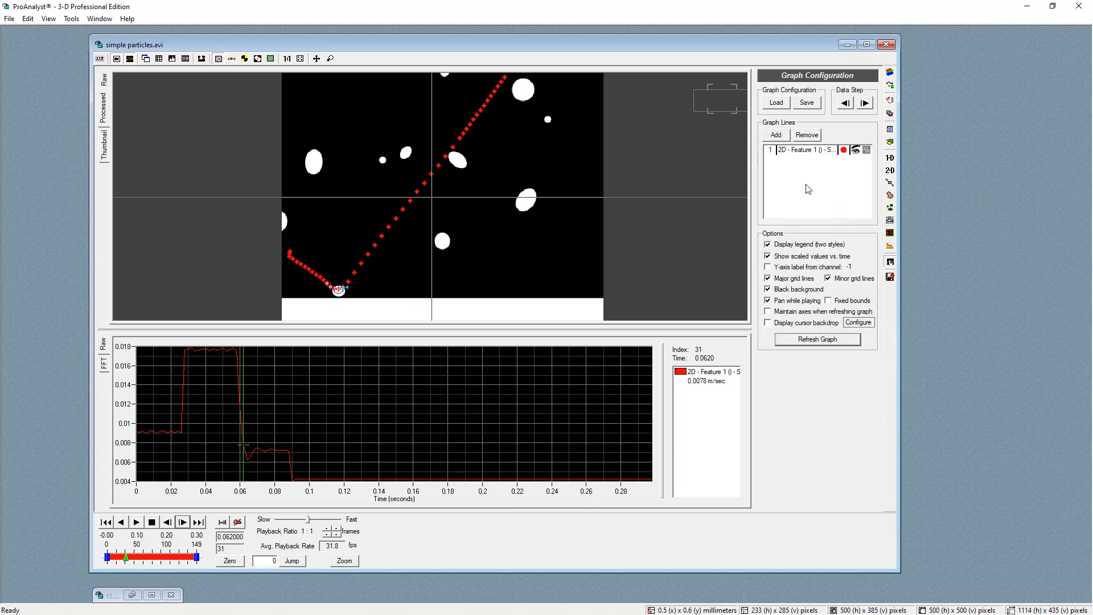
left_click(807, 137)
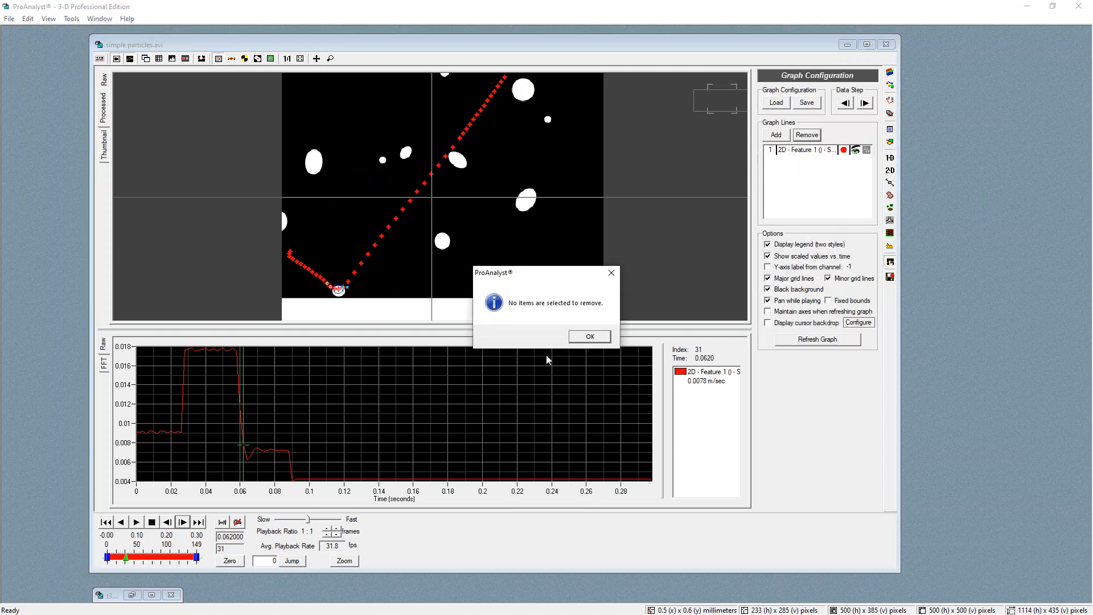
left_click(598, 336)
left_click(808, 150)
left_click(807, 135)
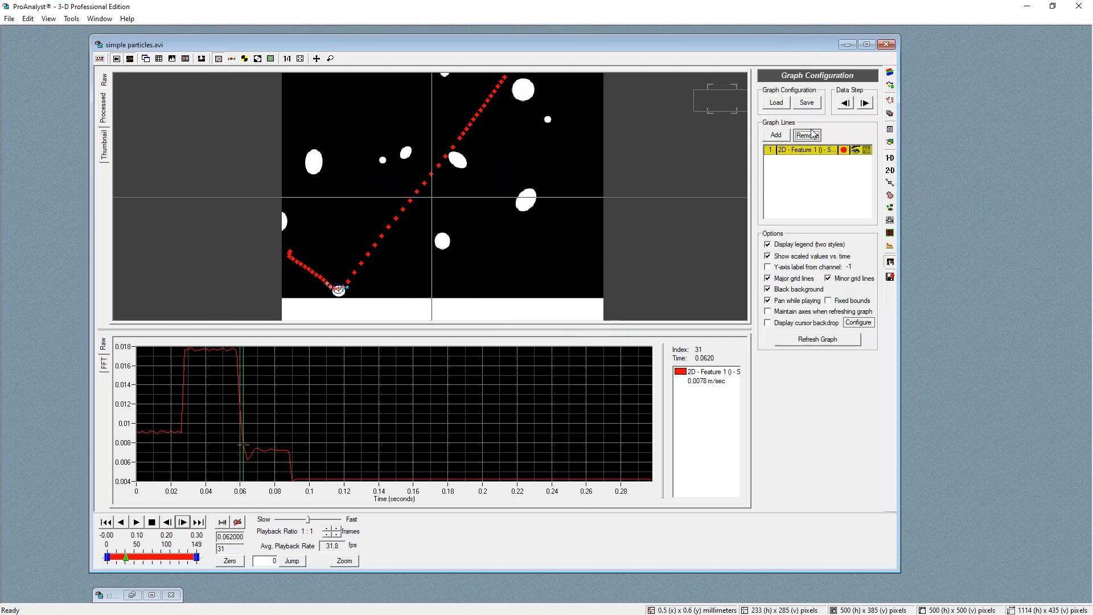
left_click(583, 337)
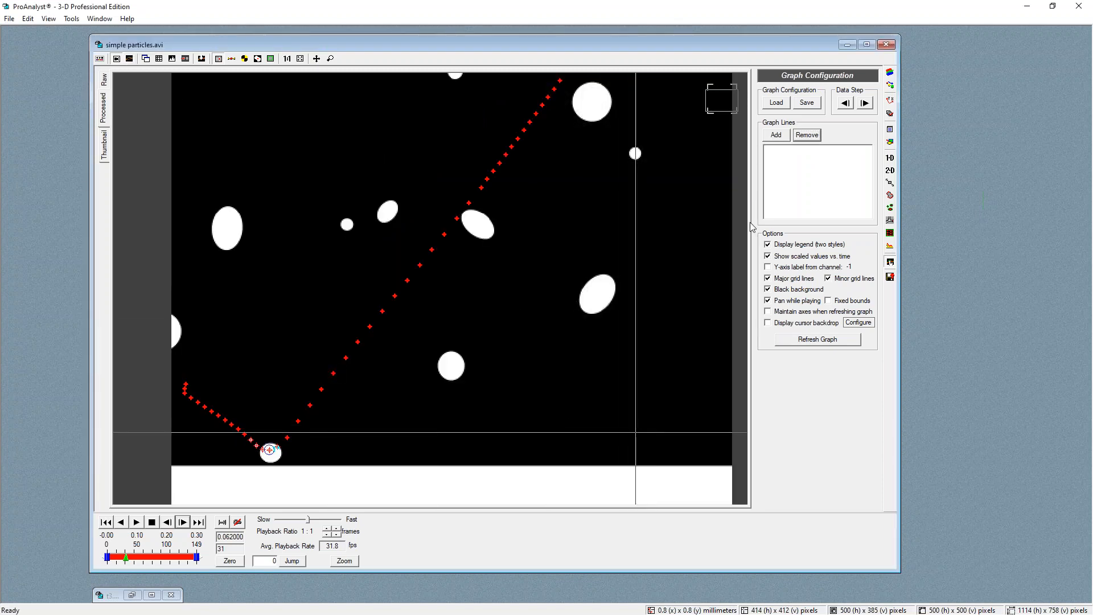
Go to frame 30 and add the Common Zero Border filter to the image filter list
left_click(890, 170)
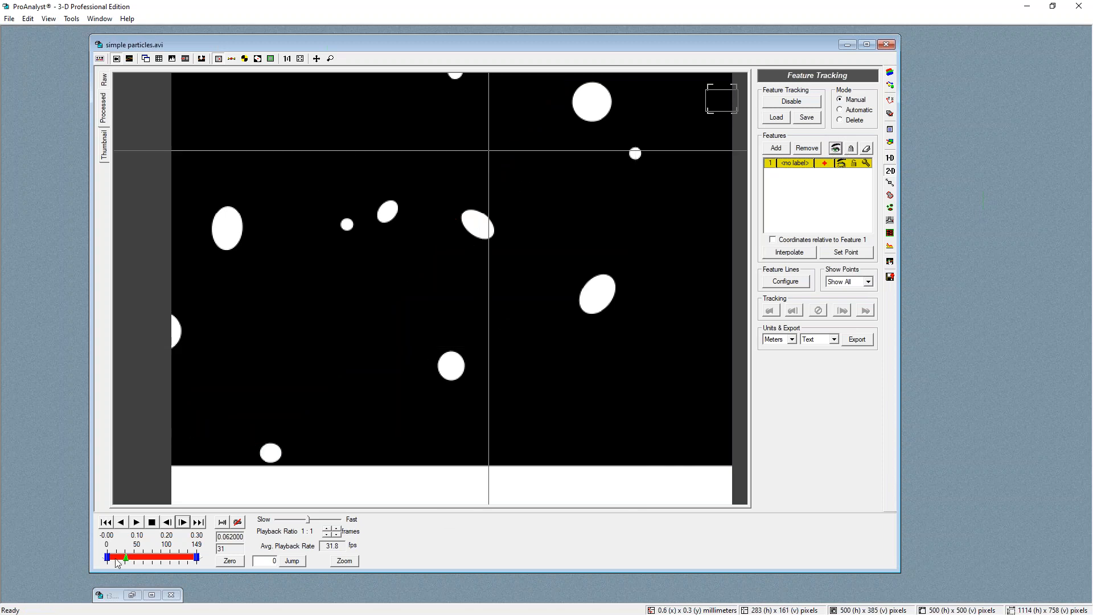
left_click_drag(127, 558, 125, 559)
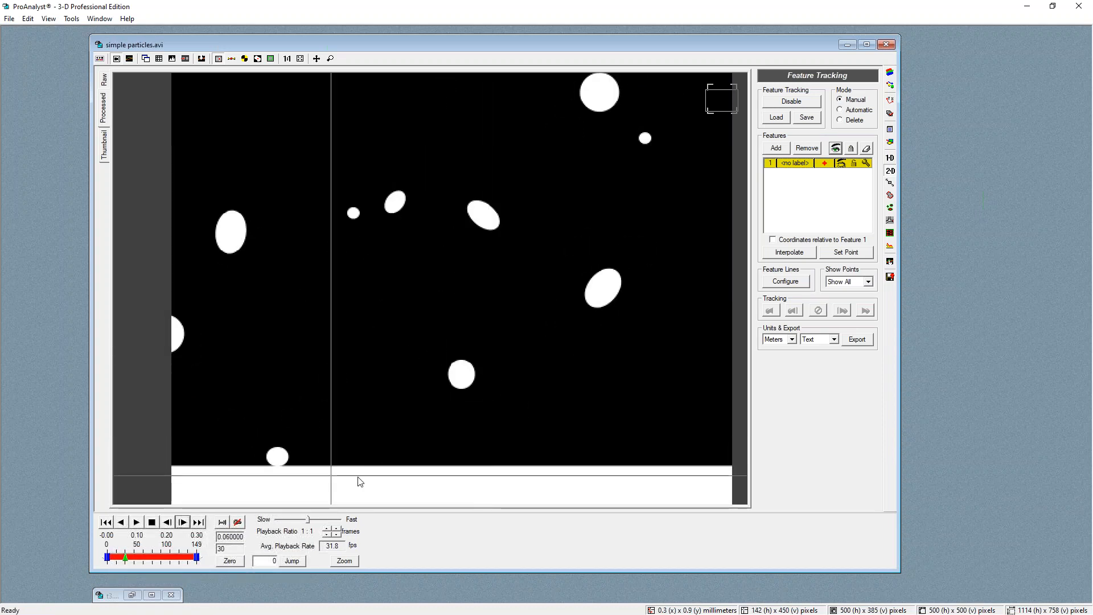
scroll(332, 476, "down", 2)
scroll(481, 300, "down", 1)
scroll(432, 290, "up", 1)
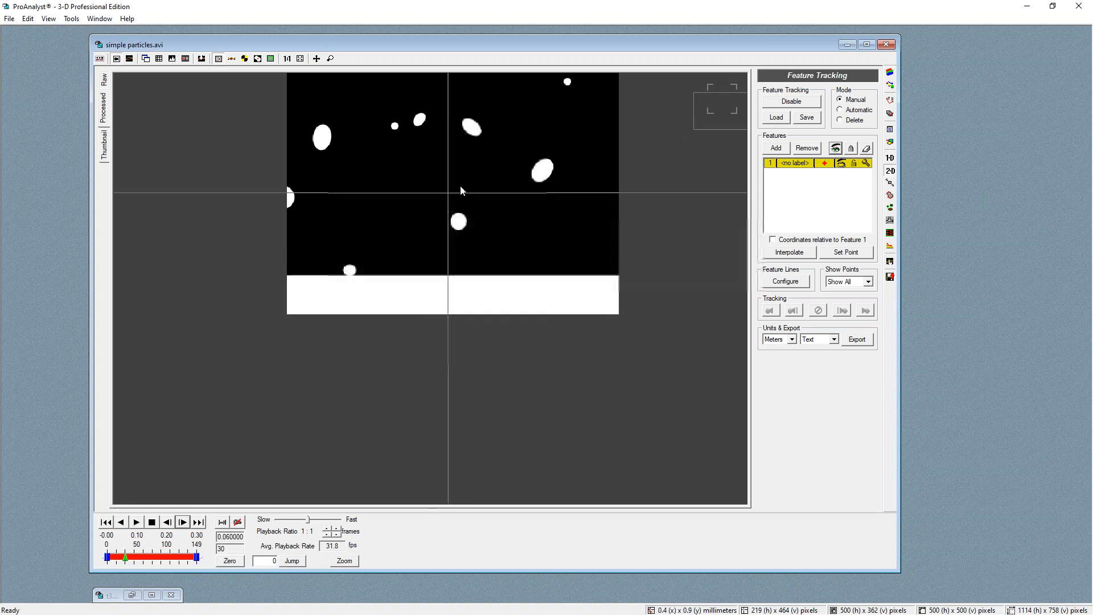
scroll(447, 157, "down", 1)
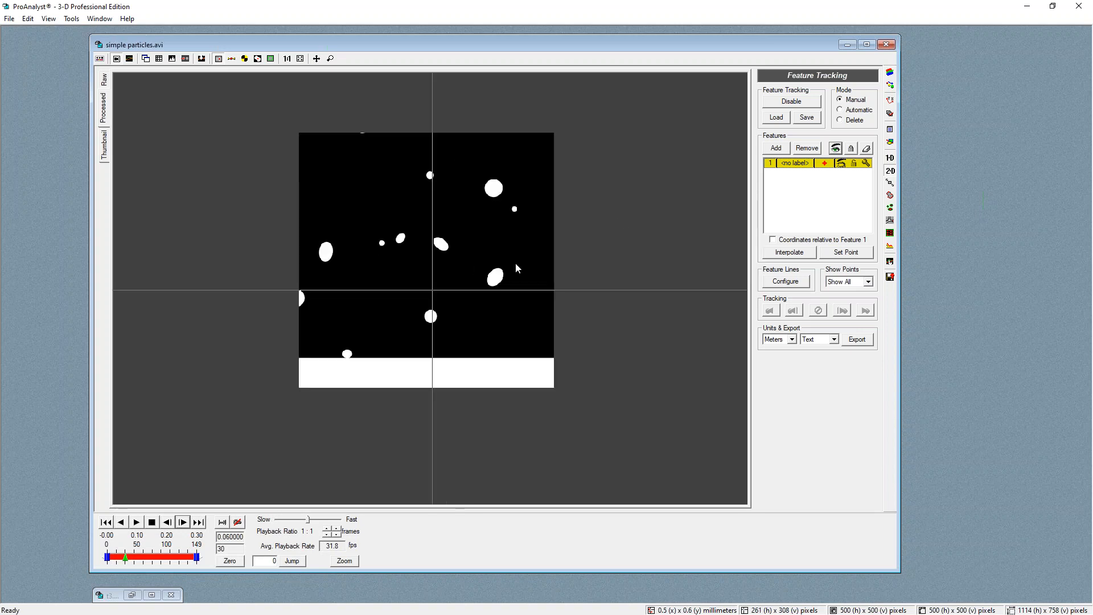
left_click(890, 73)
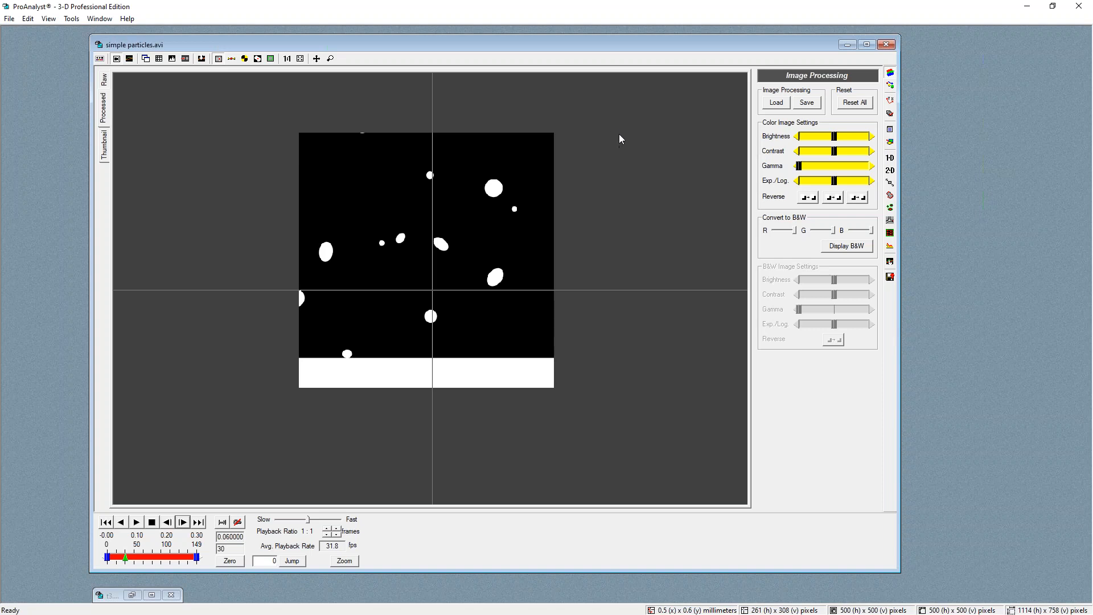
left_click(890, 85)
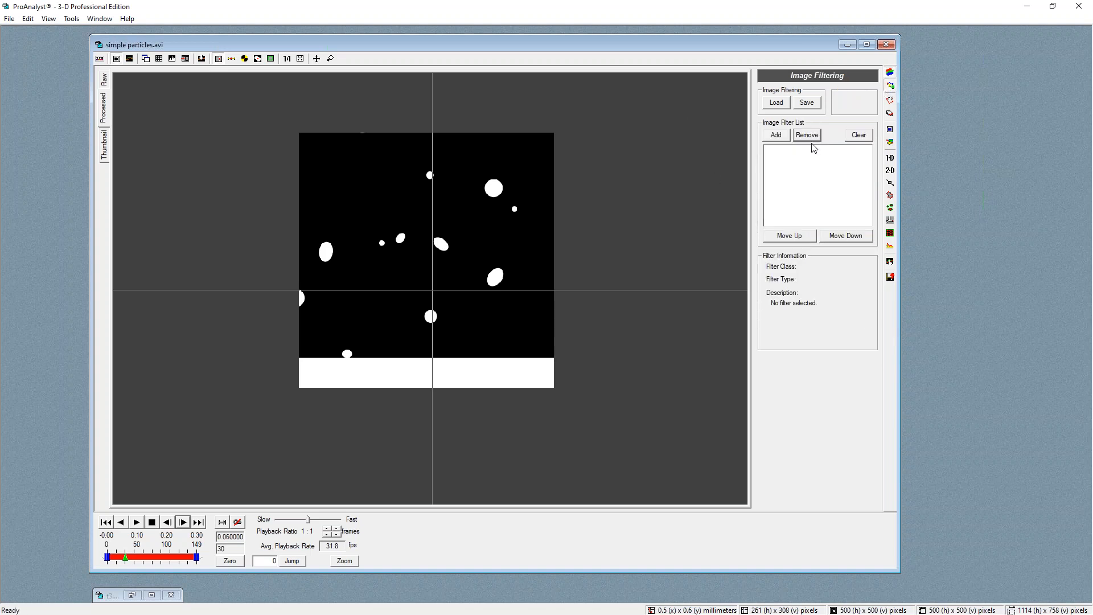
left_click(776, 134)
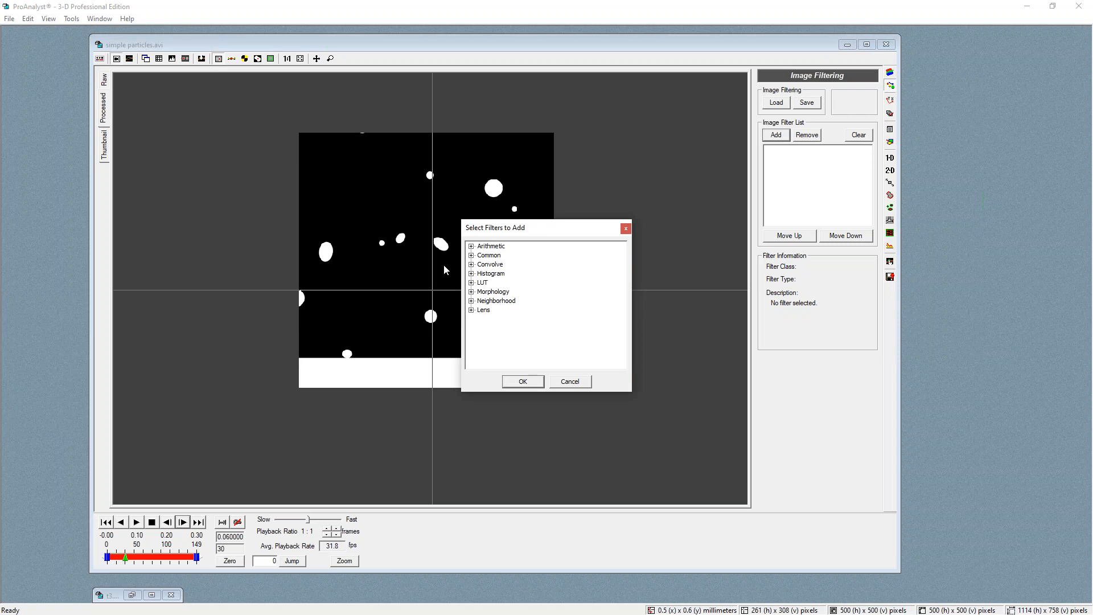
left_click(471, 255)
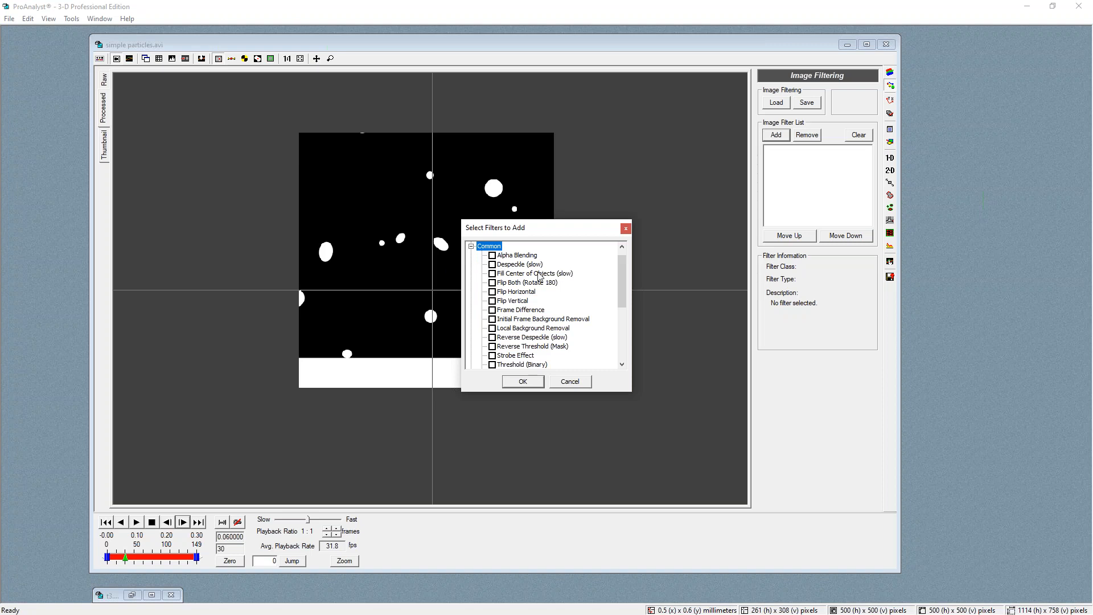
scroll(569, 282, "down", 1)
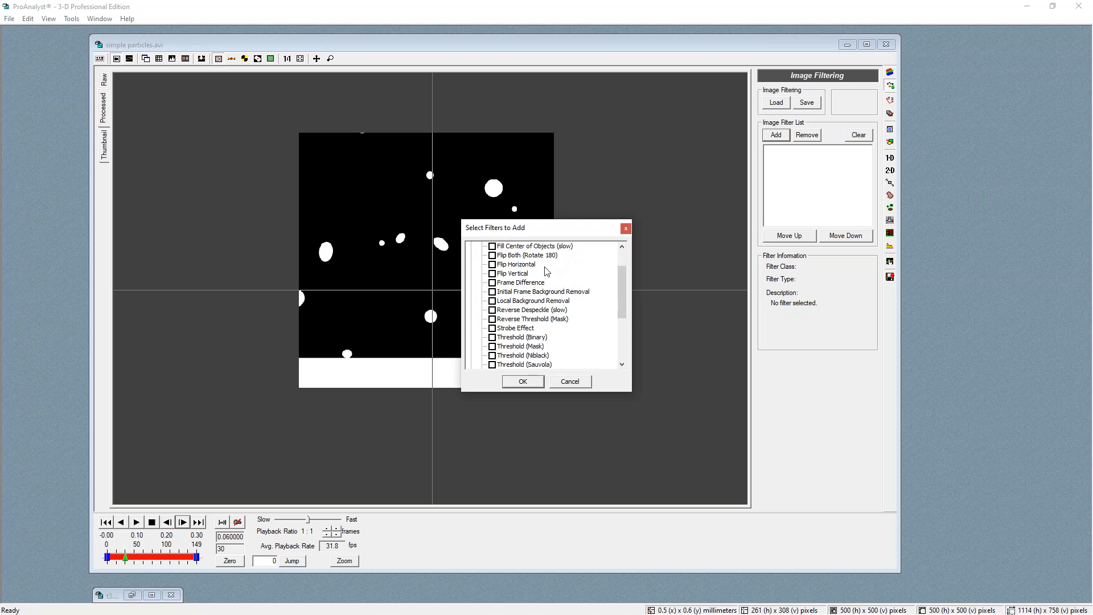
scroll(547, 272, "down", 4)
scroll(551, 273, "up", 2)
scroll(555, 272, "down", 1)
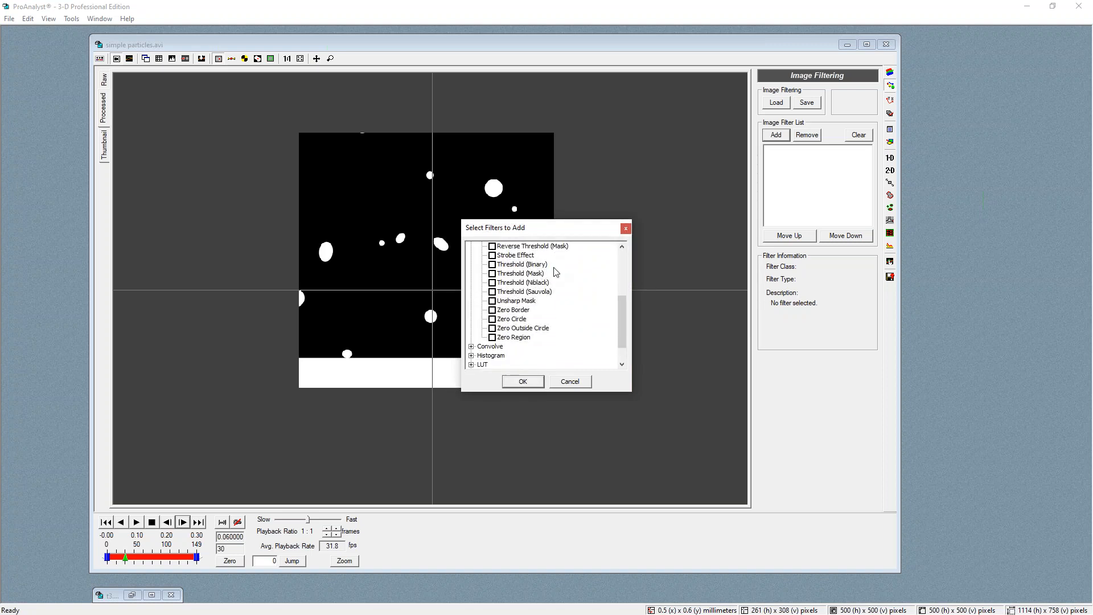
left_click(493, 310)
left_click(523, 381)
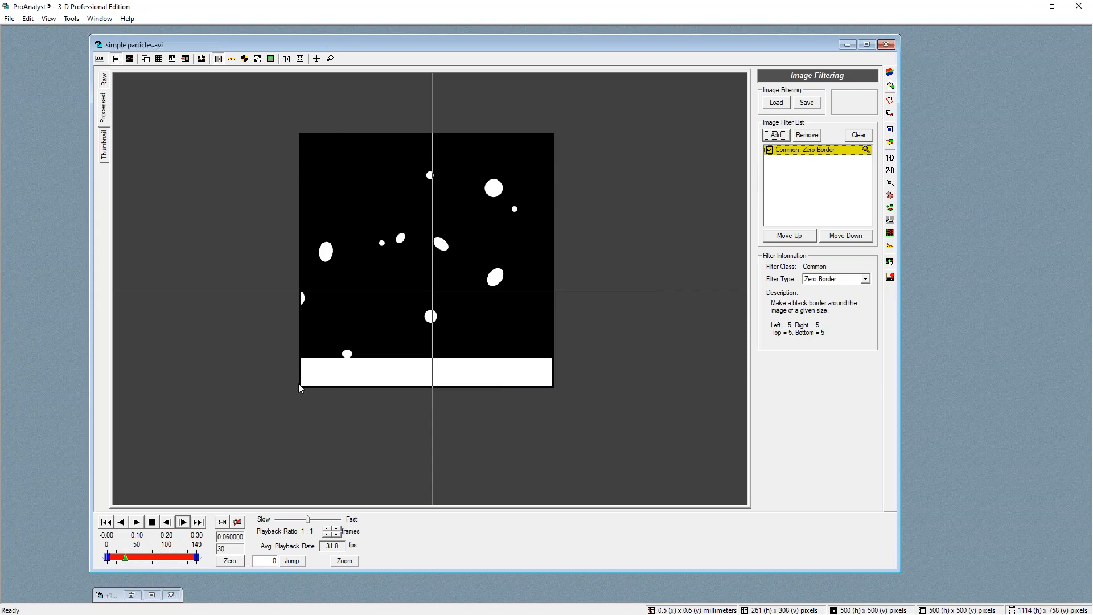
Set the Zero Border filter's left, right and top borders to 0 and bottom border to 60, then apply
left_click(866, 150)
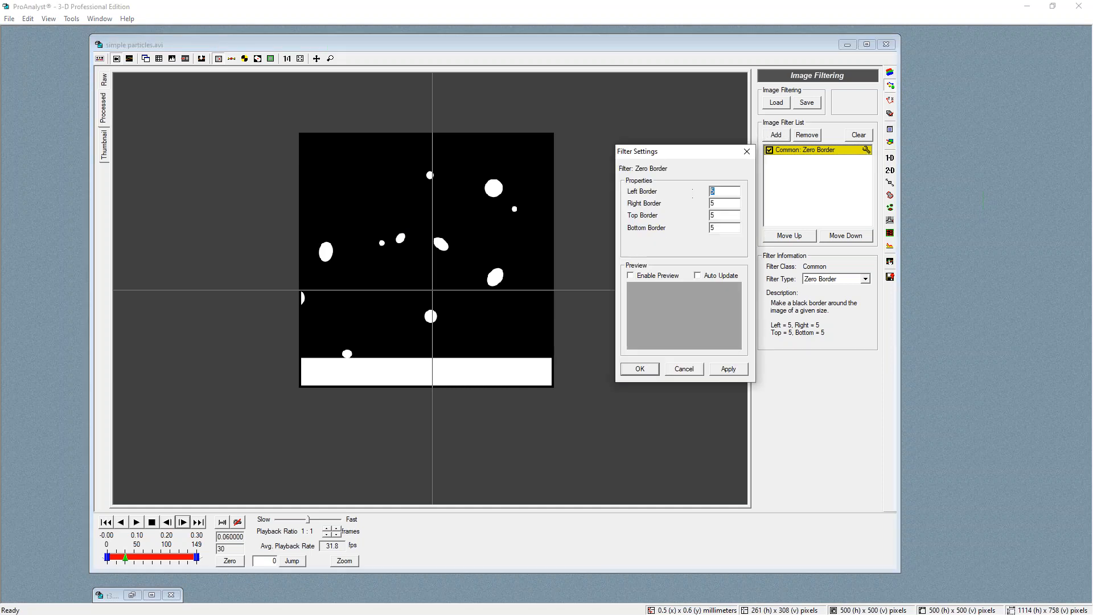
type("0")
left_click(733, 203)
type("0")
key("Tab")
type("0")
key("Tab")
left_click(447, 364)
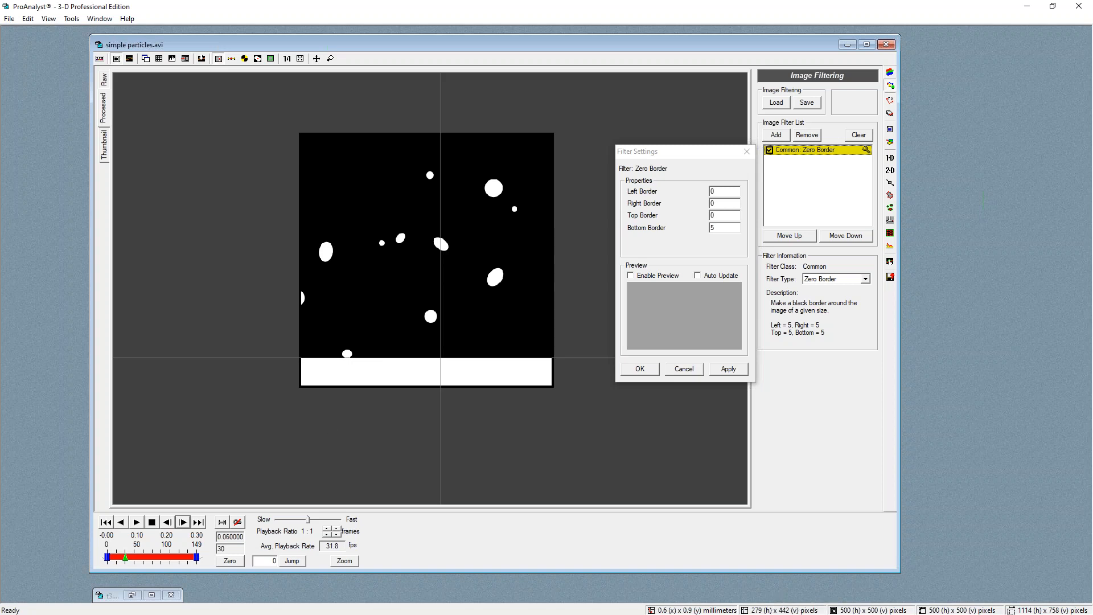
mouse_move(803, 597)
left_mouse_down()
mouse_move(821, 607)
mouse_move(747, 597)
mouse_move(790, 607)
left_mouse_up()
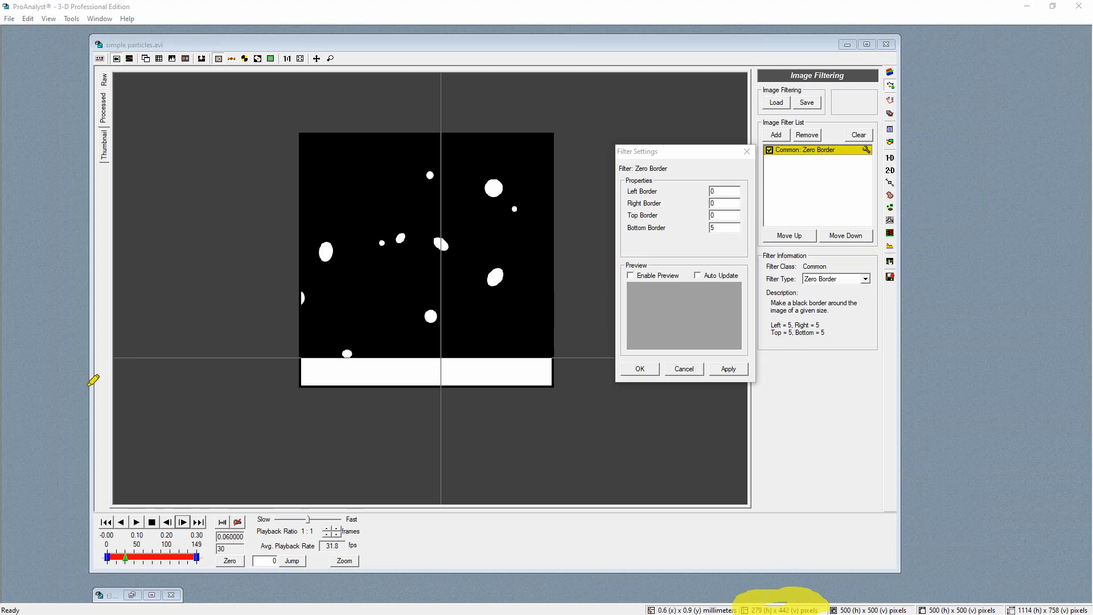
key("Escape")
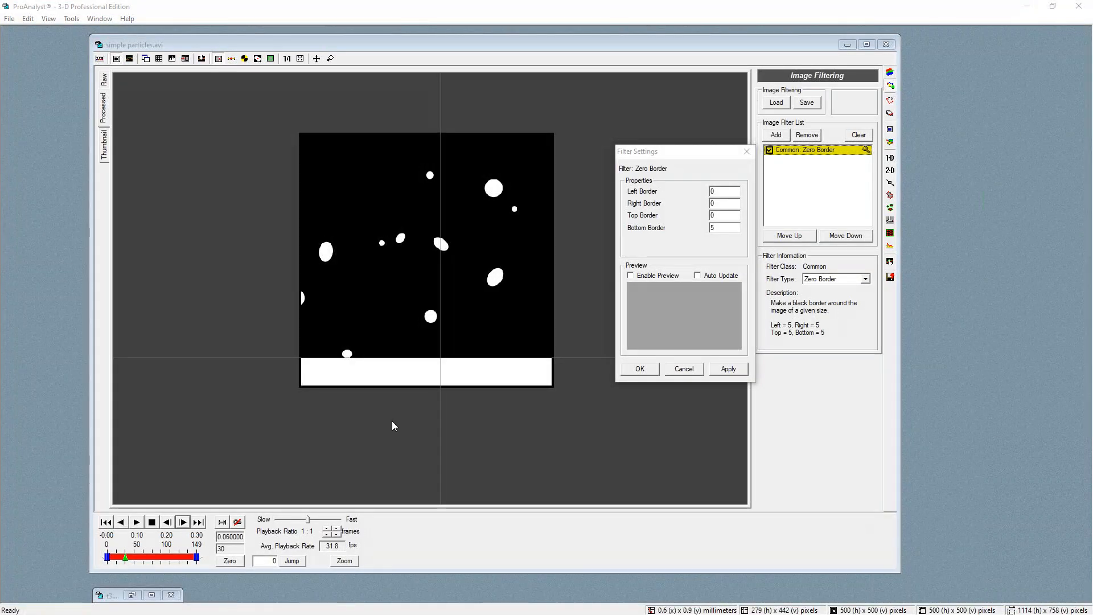
double_click(721, 230)
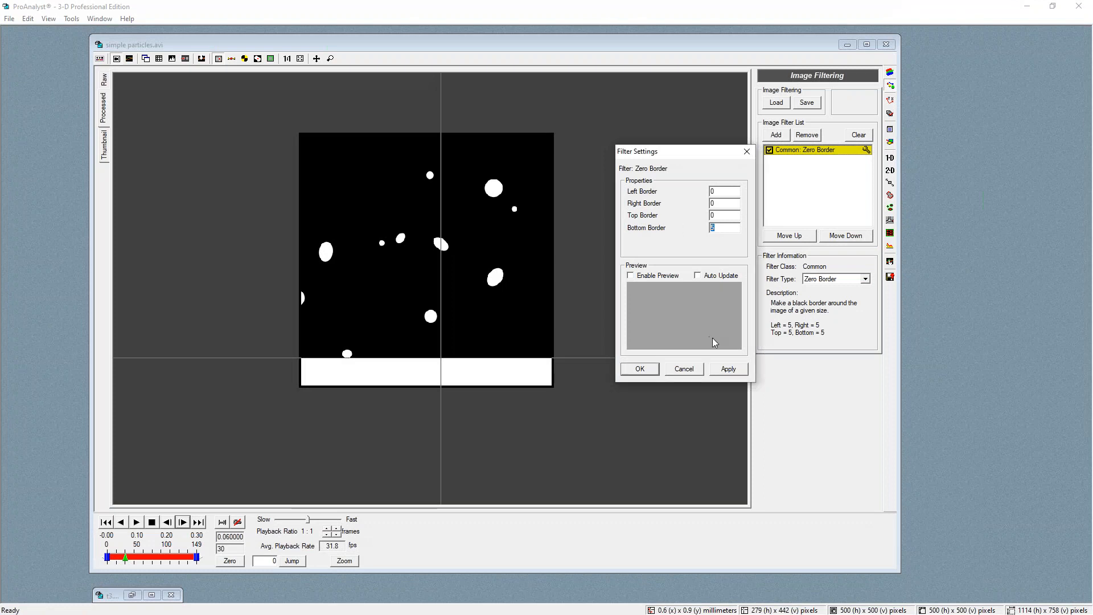
type("60")
left_click(734, 369)
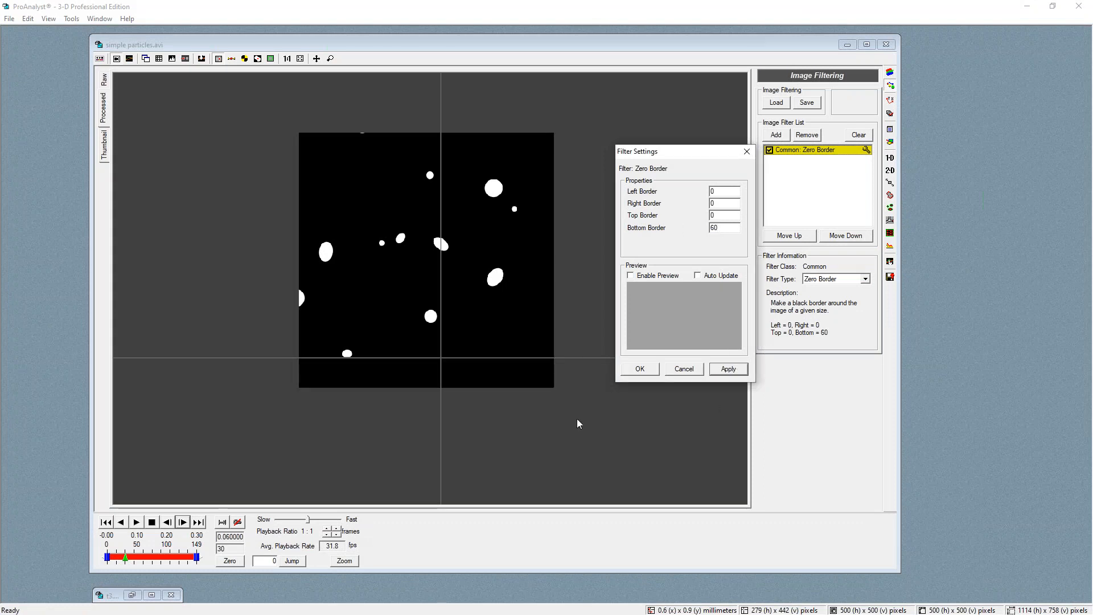
left_click(640, 369)
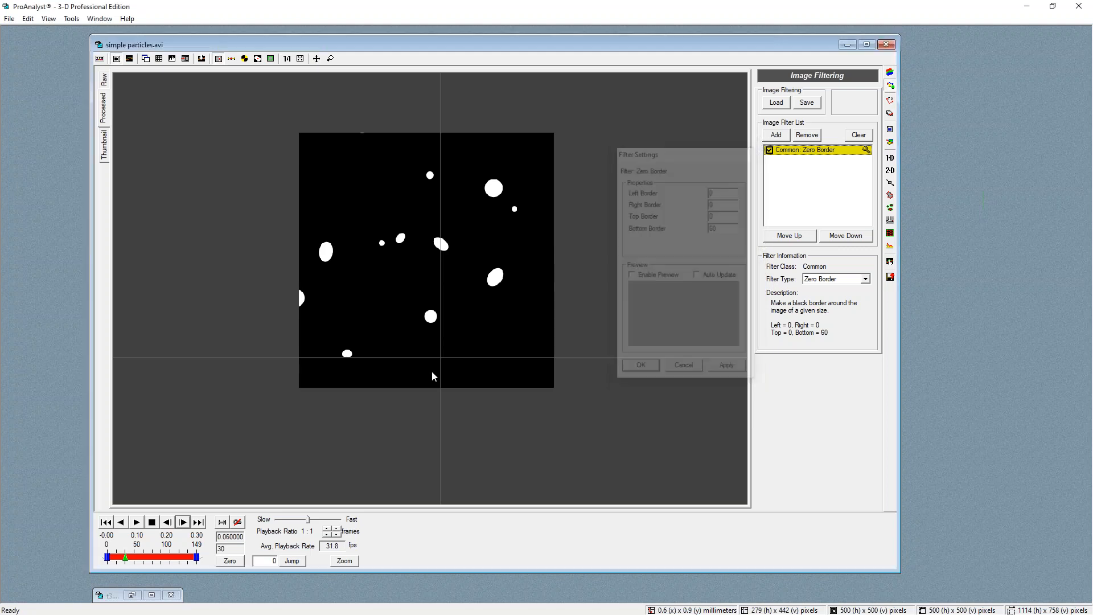
Fit the video view, return to the first frame and enable particle tracking
left_click(287, 60)
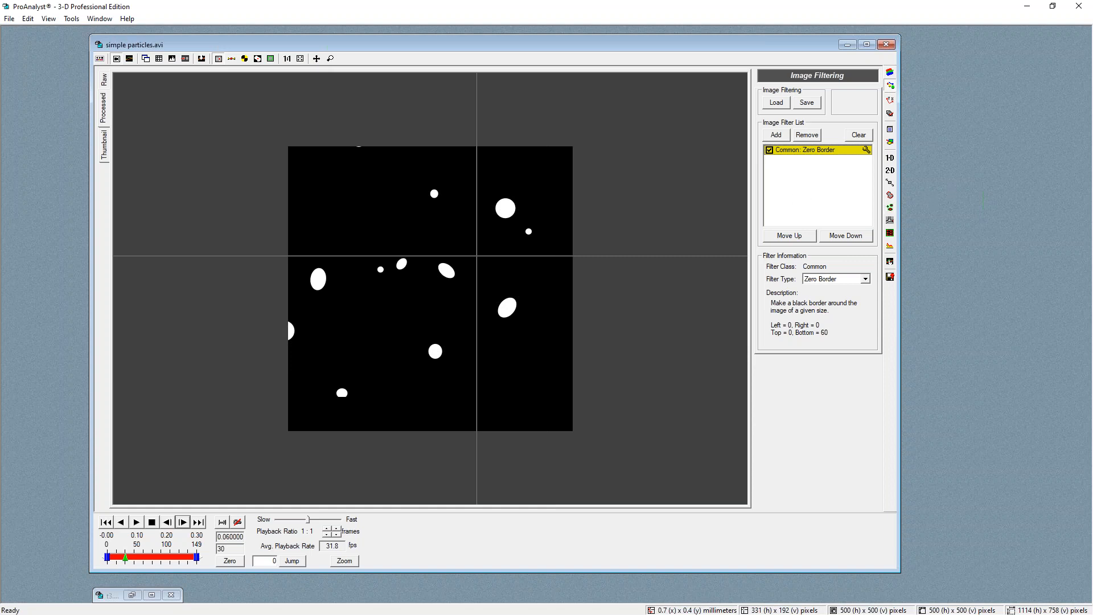
left_click(890, 209)
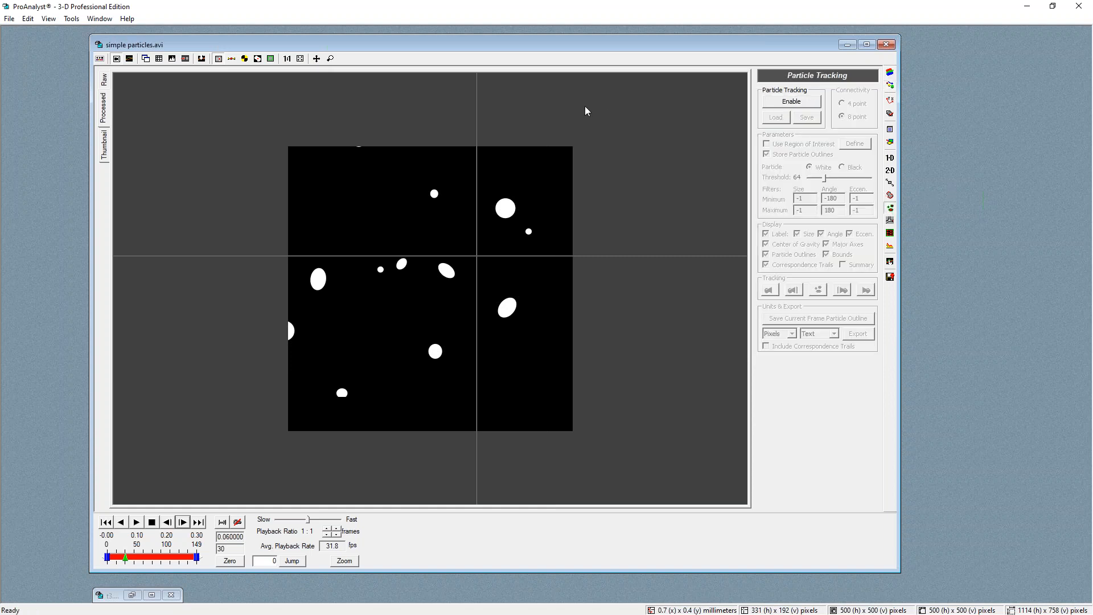
left_click(106, 522)
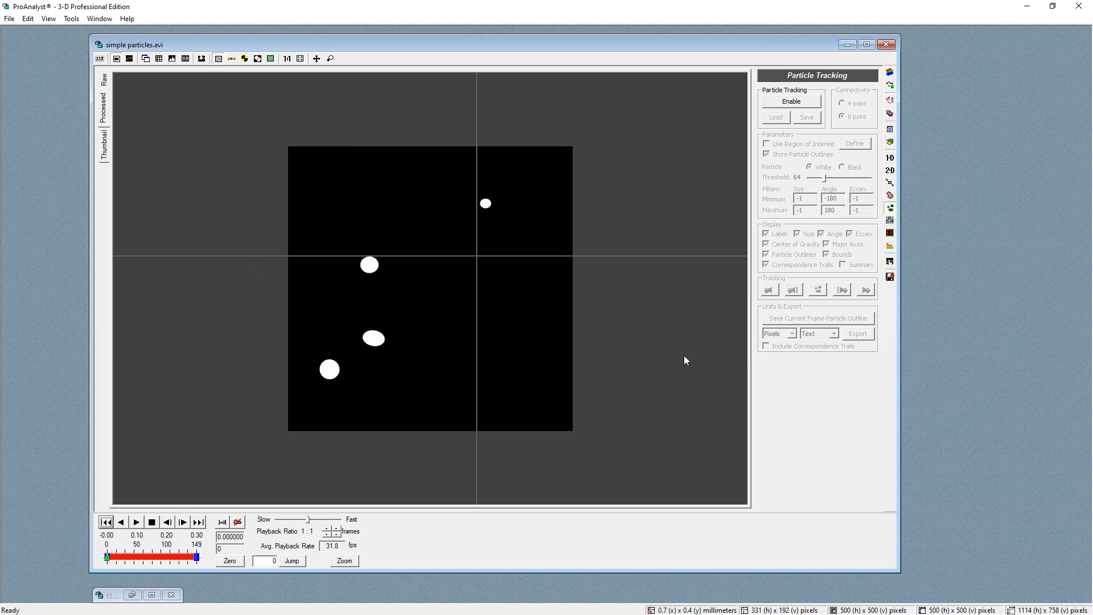
left_click(802, 103)
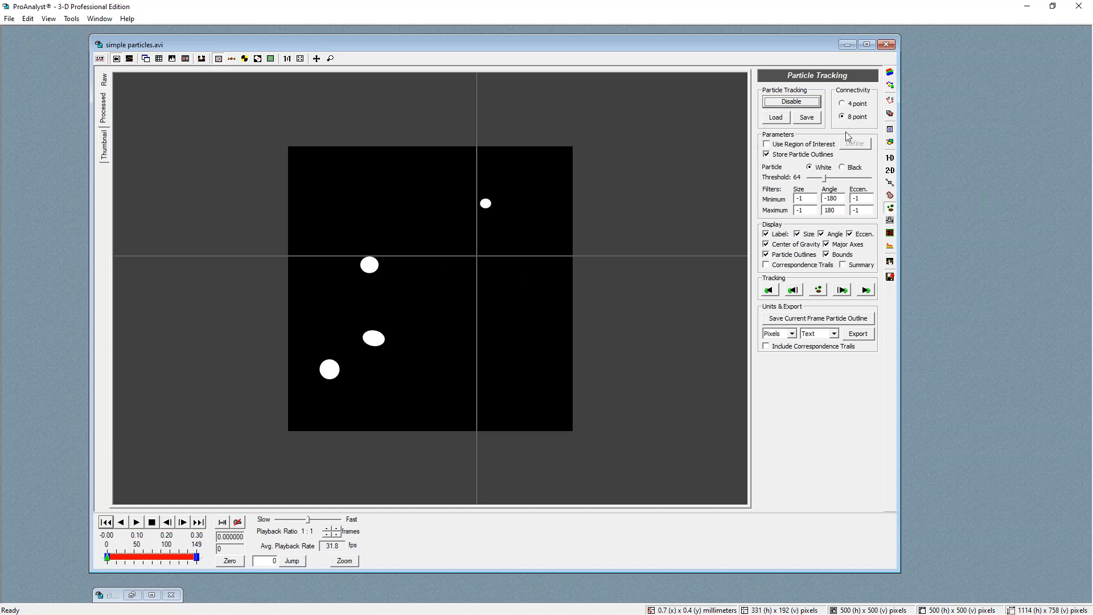
left_click(775, 144)
left_click(857, 144)
left_click_drag(344, 179, 468, 231)
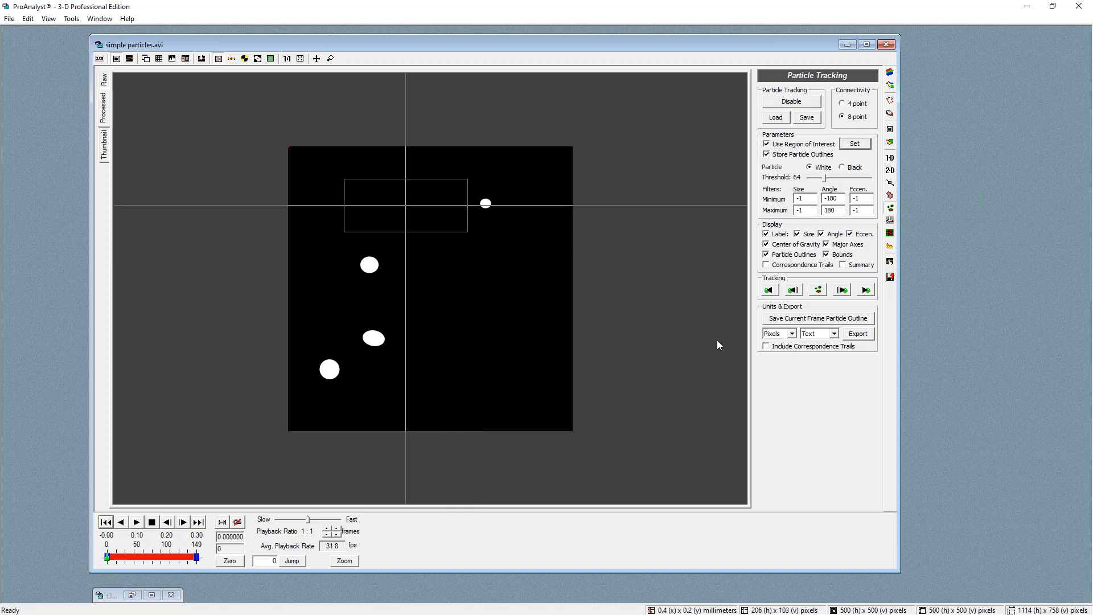
left_click(854, 144)
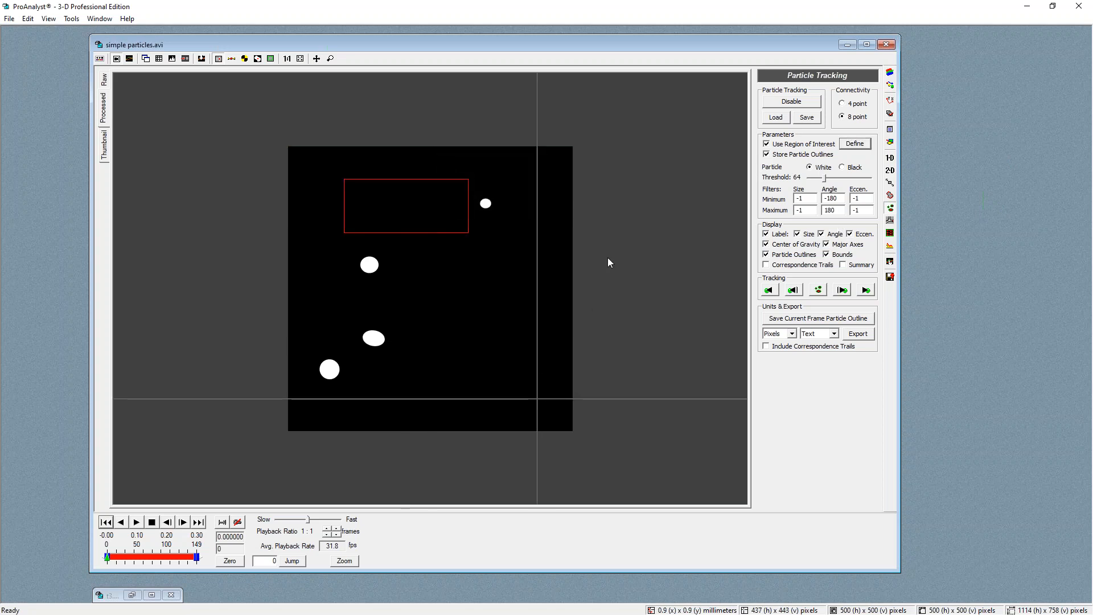
left_click(852, 147)
left_click(767, 146)
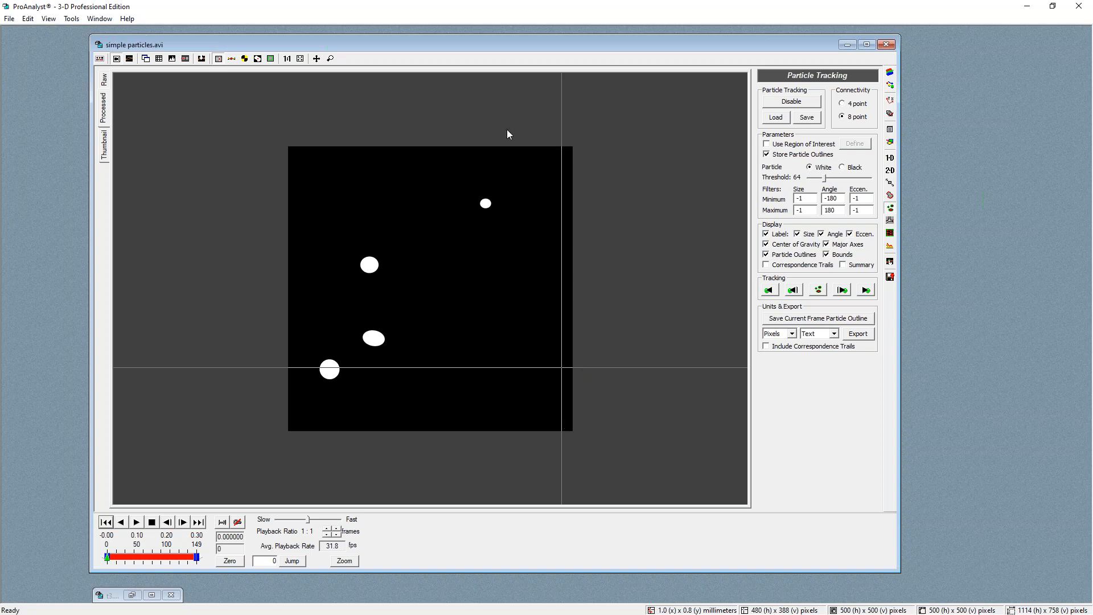
Track particles forward to the last frame with minimum and maximum size filters at -1
double_click(809, 198)
type("30")
key("Tab")
double_click(802, 209)
type("-")
key("shift+Tab")
type("-1")
double_click(856, 199)
left_click(866, 290)
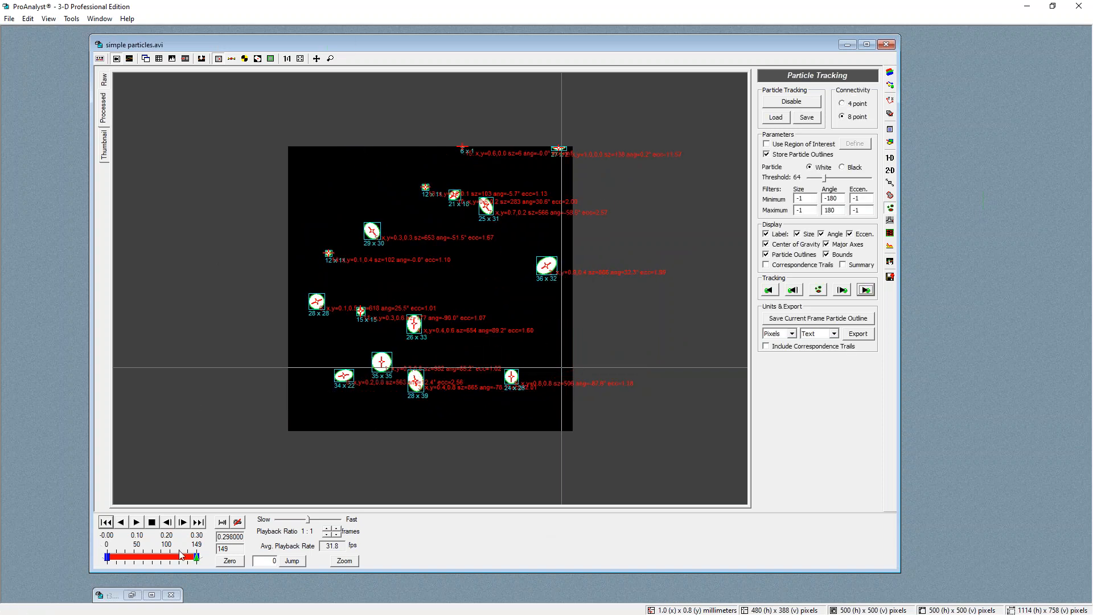
Inspect the labelled particle outlines up close, then open the graph configuration
scroll(360, 311, "up", 2)
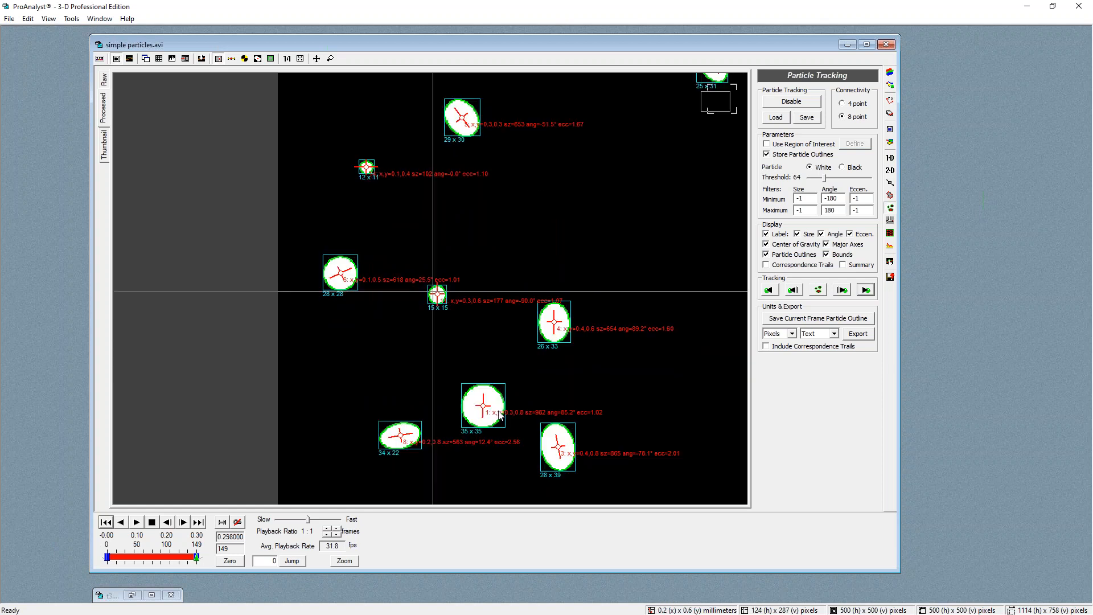
scroll(499, 415, "up", 2)
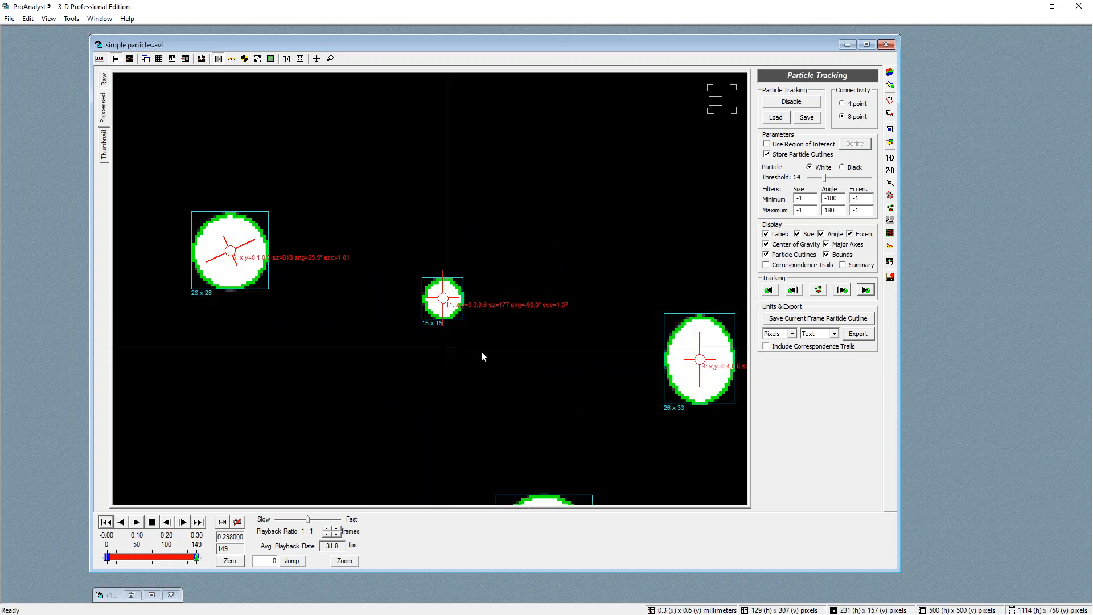
scroll(541, 234, "down", 3)
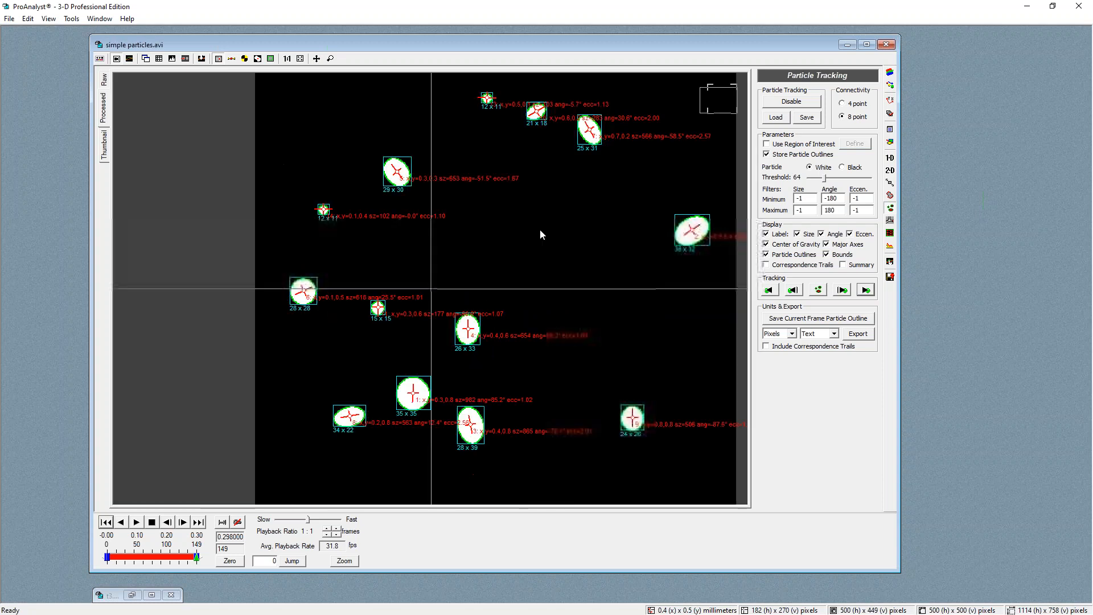
scroll(524, 270, "down", 1)
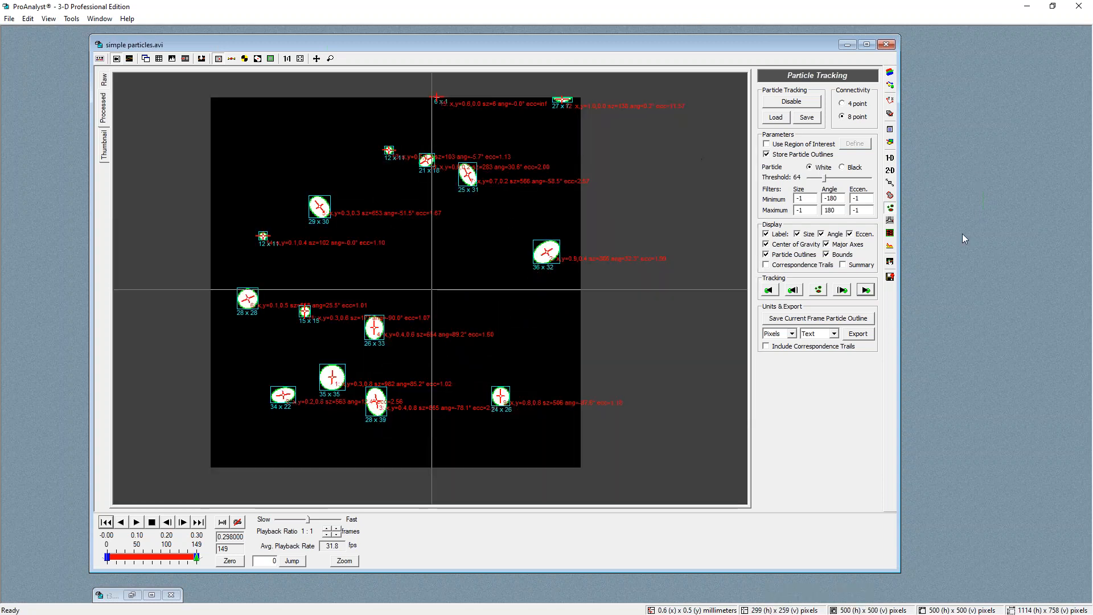
left_click(890, 262)
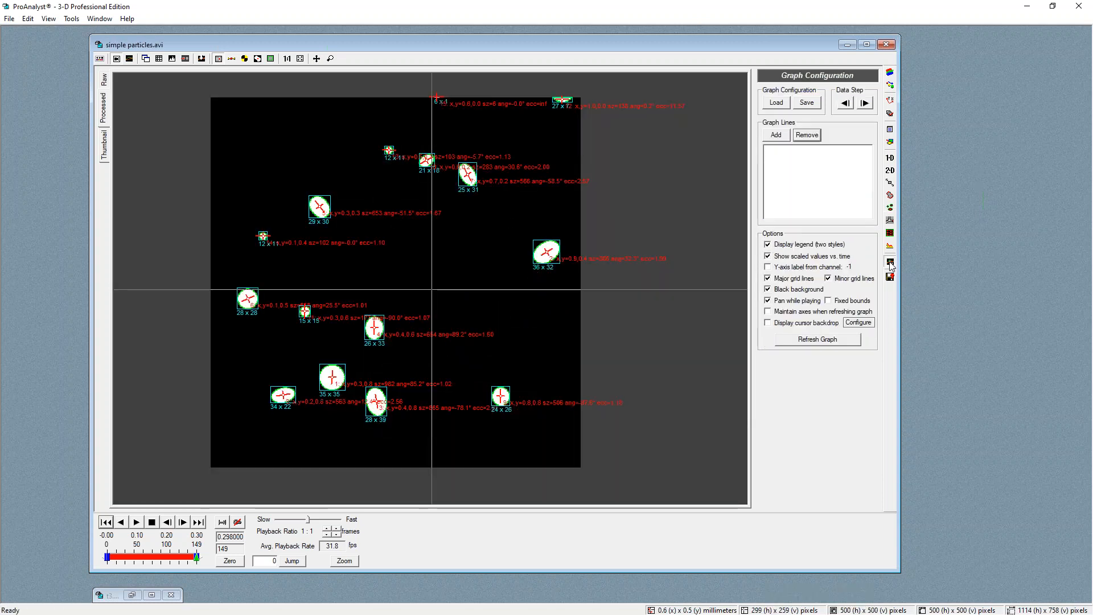
Add a graph line for the particle count and scrub along the resulting graph
left_click(776, 135)
left_click(471, 255)
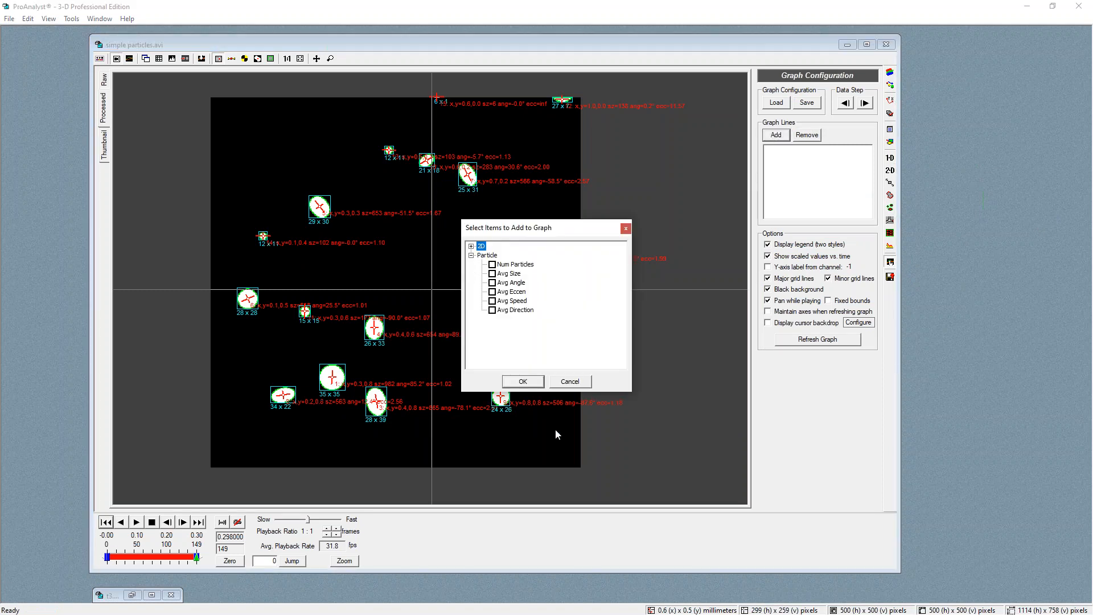
left_click(493, 265)
left_click(532, 384)
left_click(160, 441)
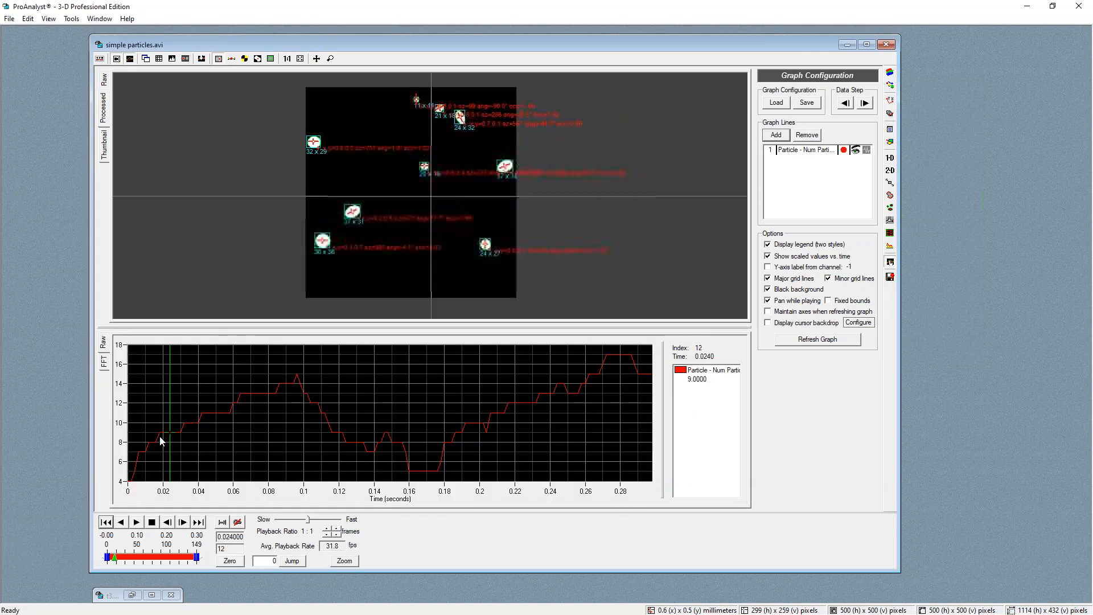
left_click_drag(234, 405, 409, 439)
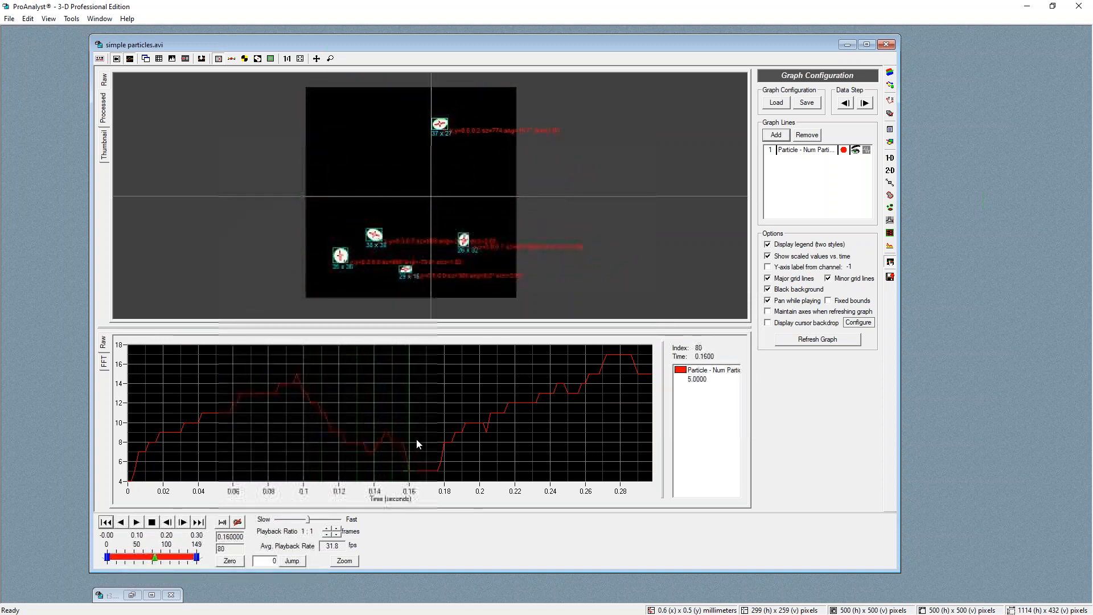
Remove the particle count line from the graph
left_click(808, 150)
left_click(809, 135)
left_click(565, 338)
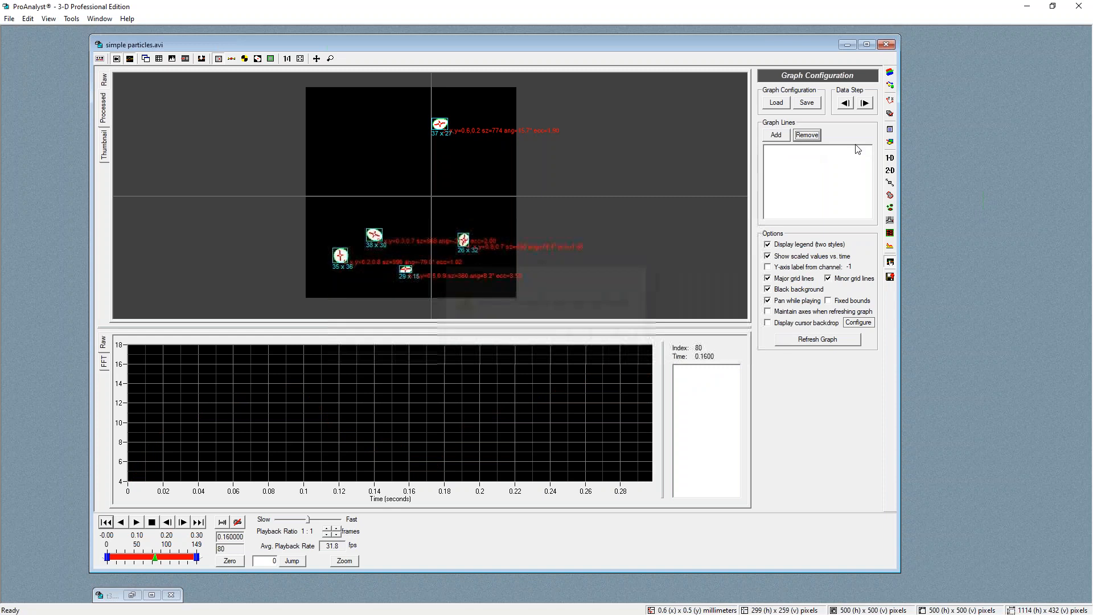
Graph the particles' average speed over time and scrub along the graph
left_click(775, 135)
left_click(472, 255)
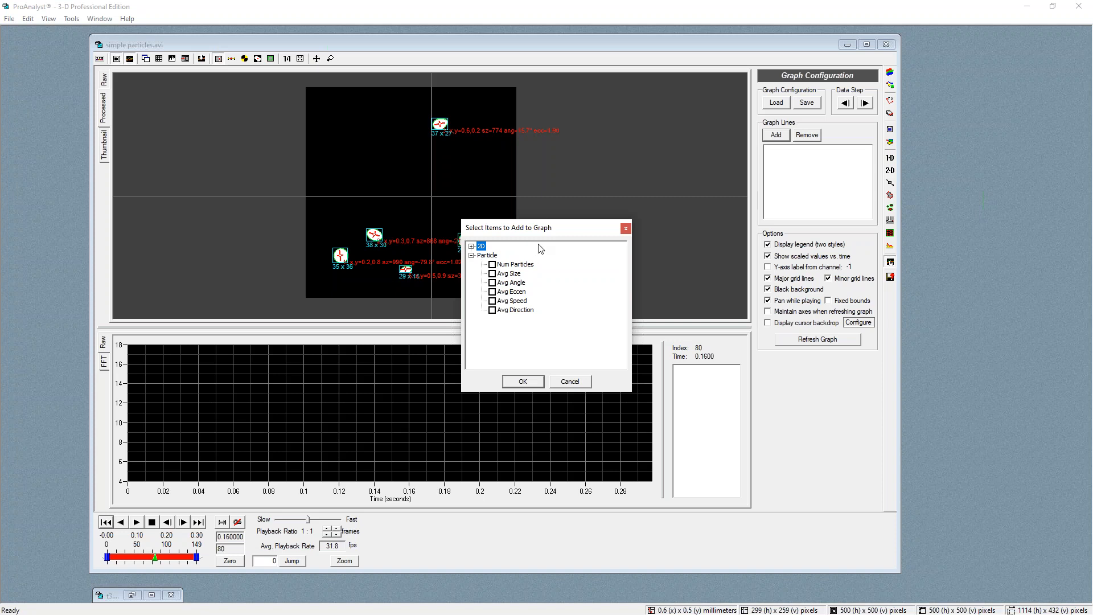
left_click(493, 301)
left_click(523, 382)
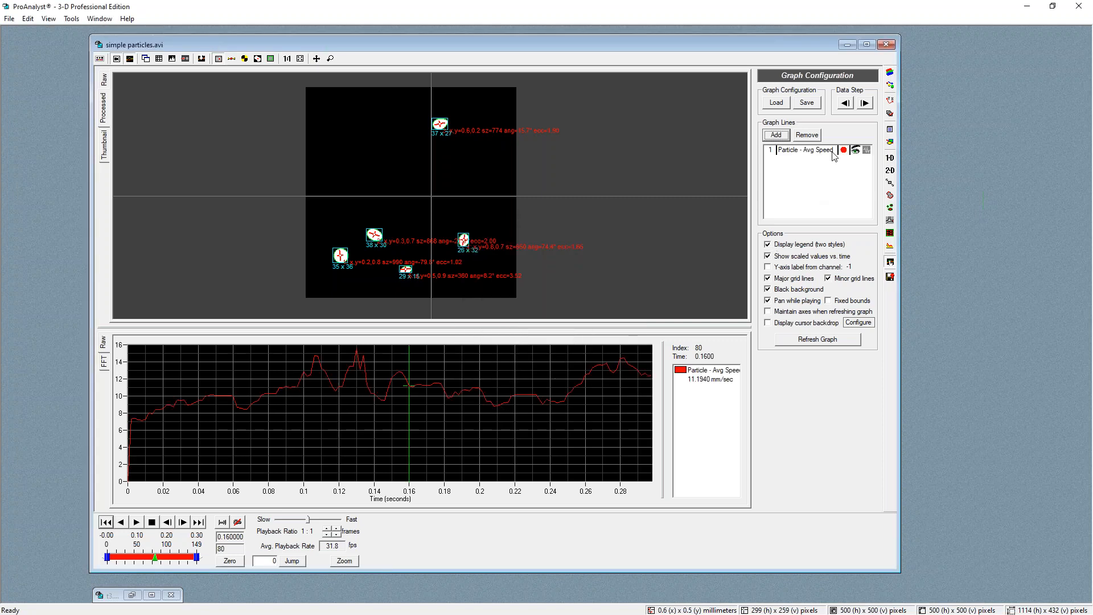
left_click_drag(197, 421, 268, 403)
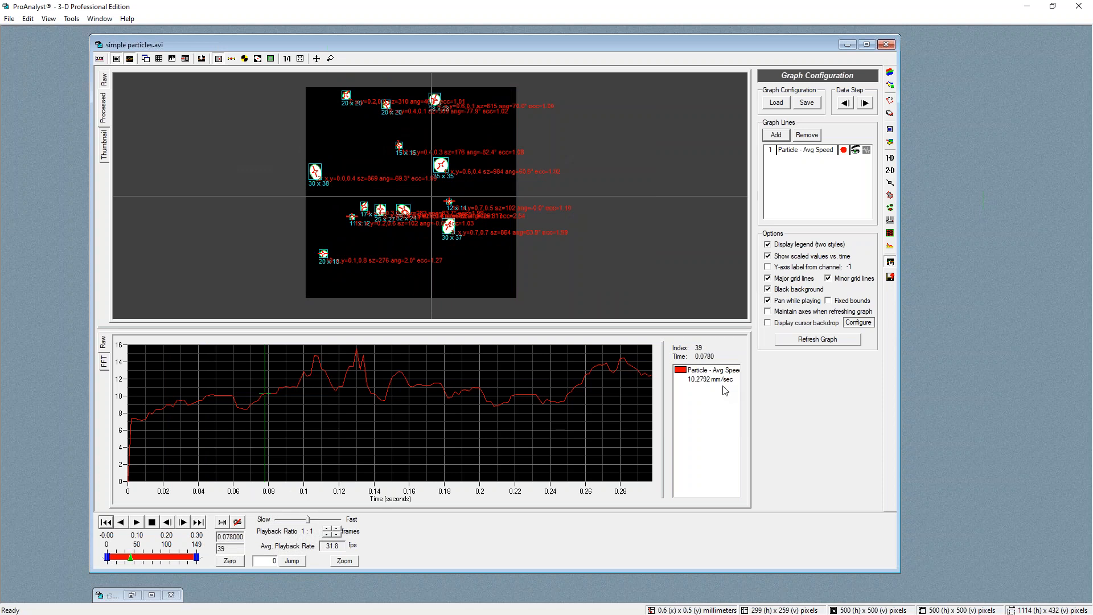
Set the particle tracking units to Meters and scrub through the speed graph
left_click(891, 211)
left_click(791, 333)
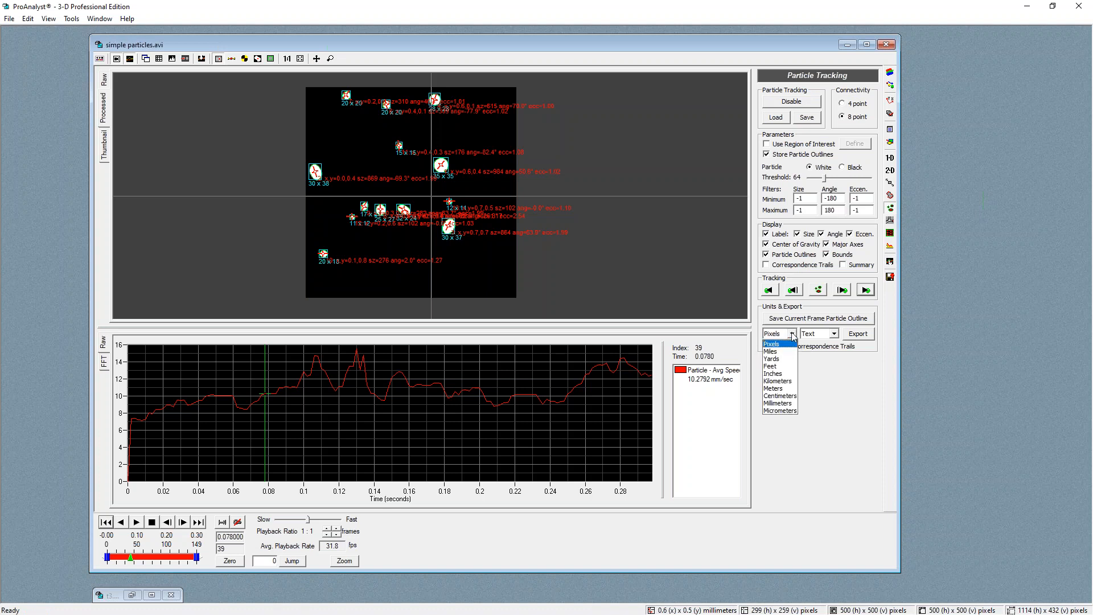
left_click(784, 388)
left_click_drag(295, 373, 354, 378)
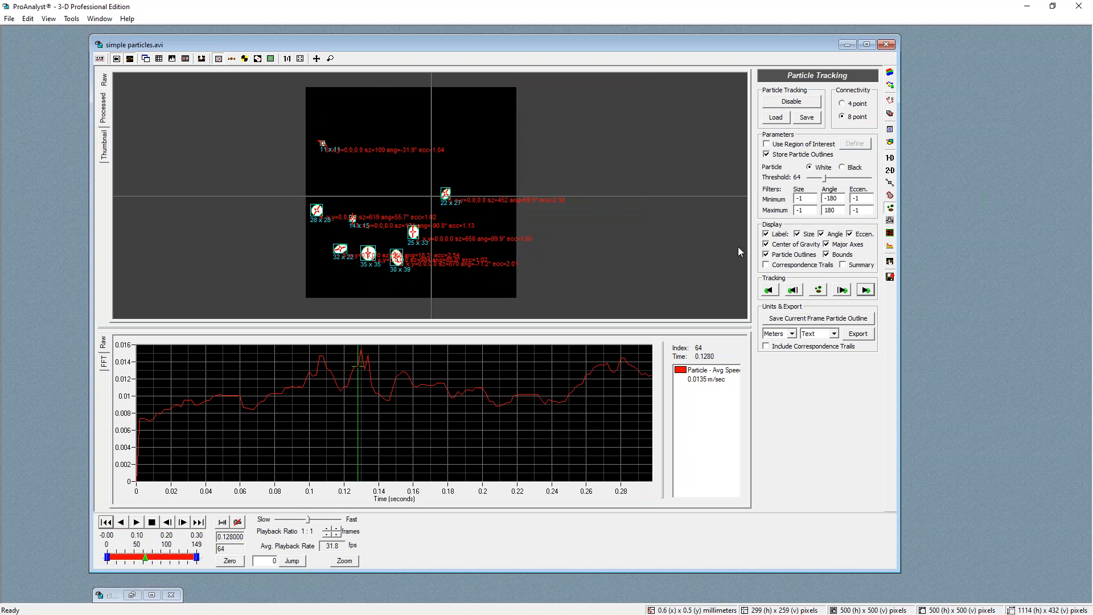
left_click(272, 400)
left_click_drag(272, 400, 193, 392)
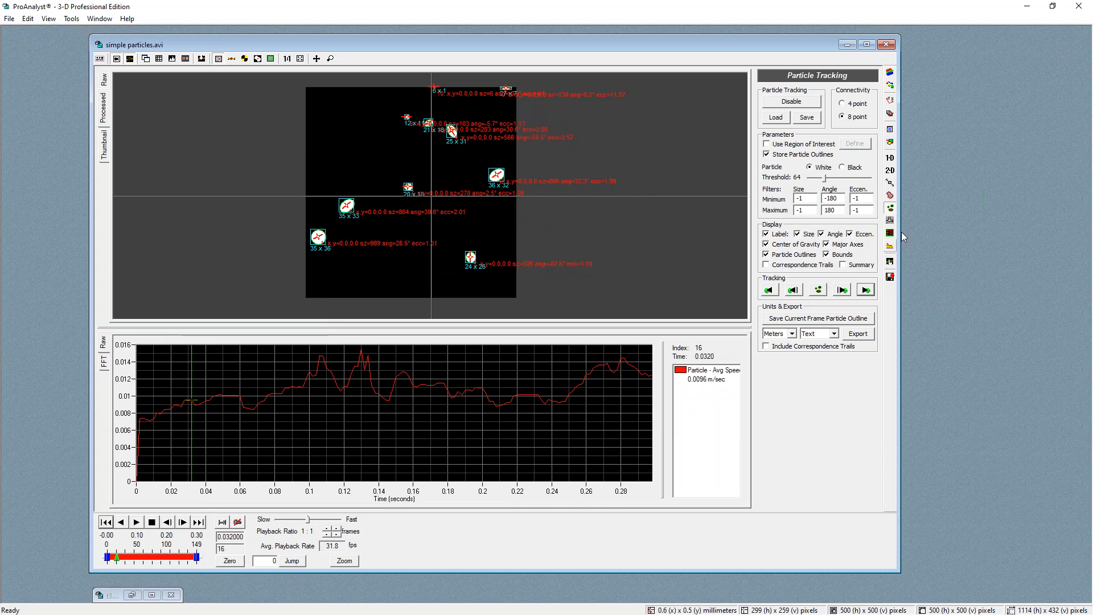
Show only the video, return to the first frame and enable correspondence trails
left_click(129, 59)
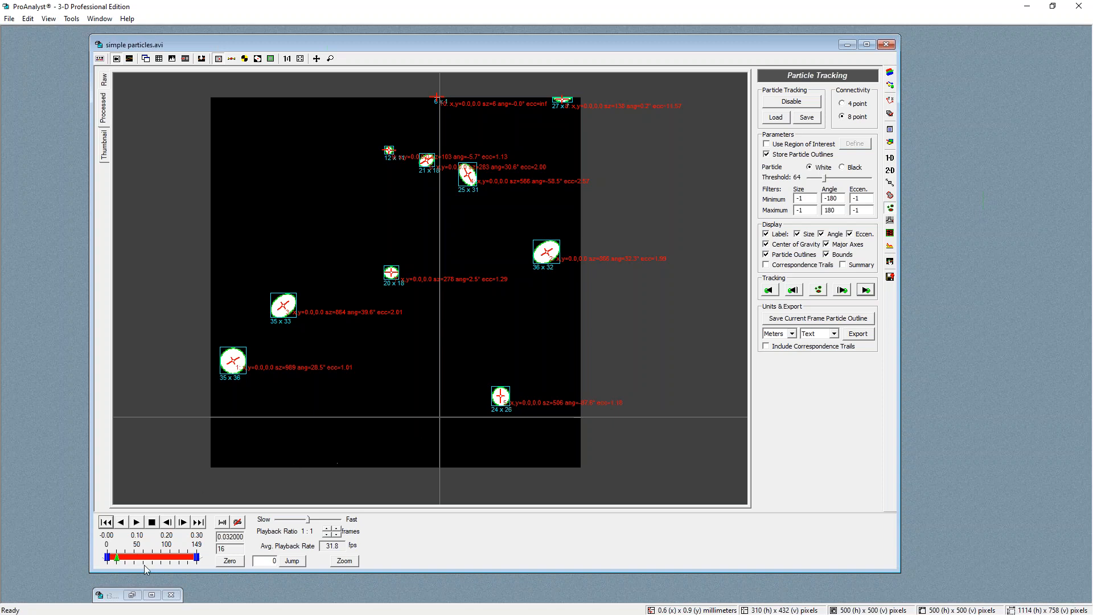
left_click_drag(117, 558, 97, 560)
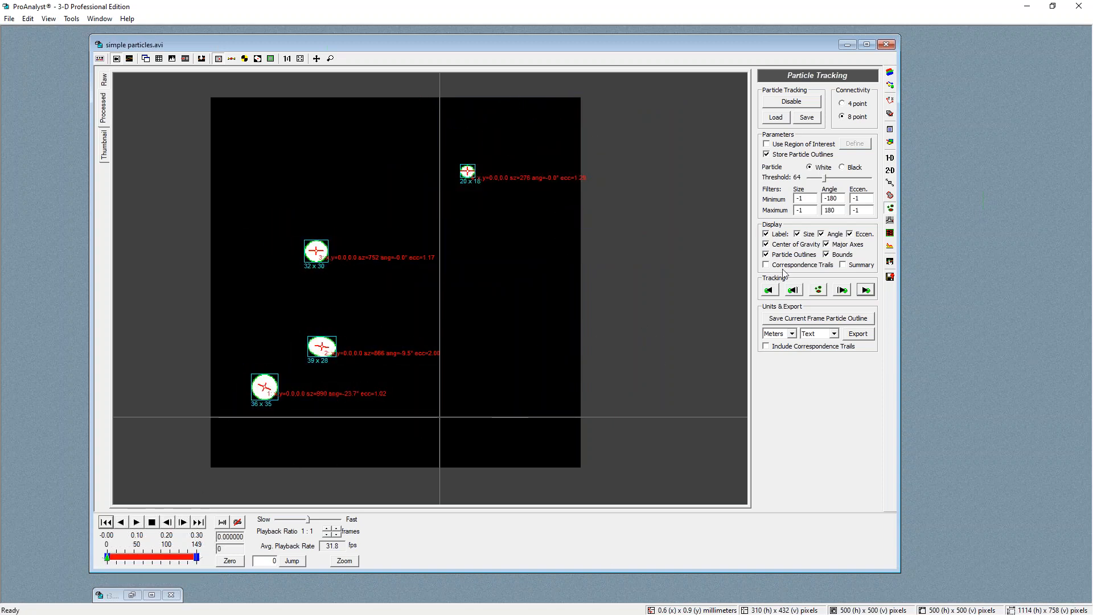
left_click(767, 265)
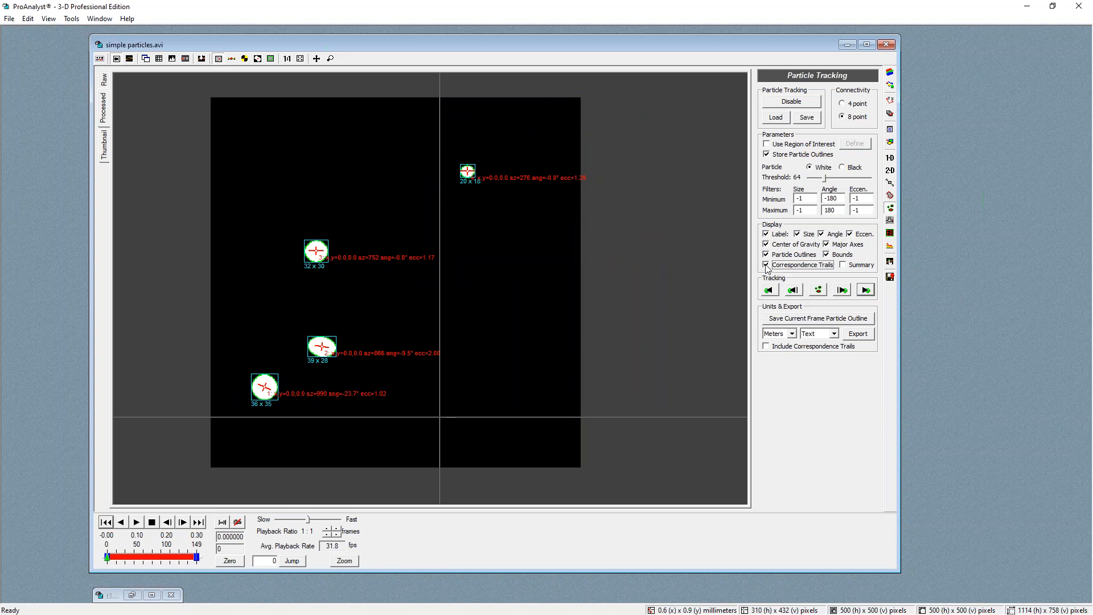
Play through the video and re-calculate the particle numbers
left_click(136, 522)
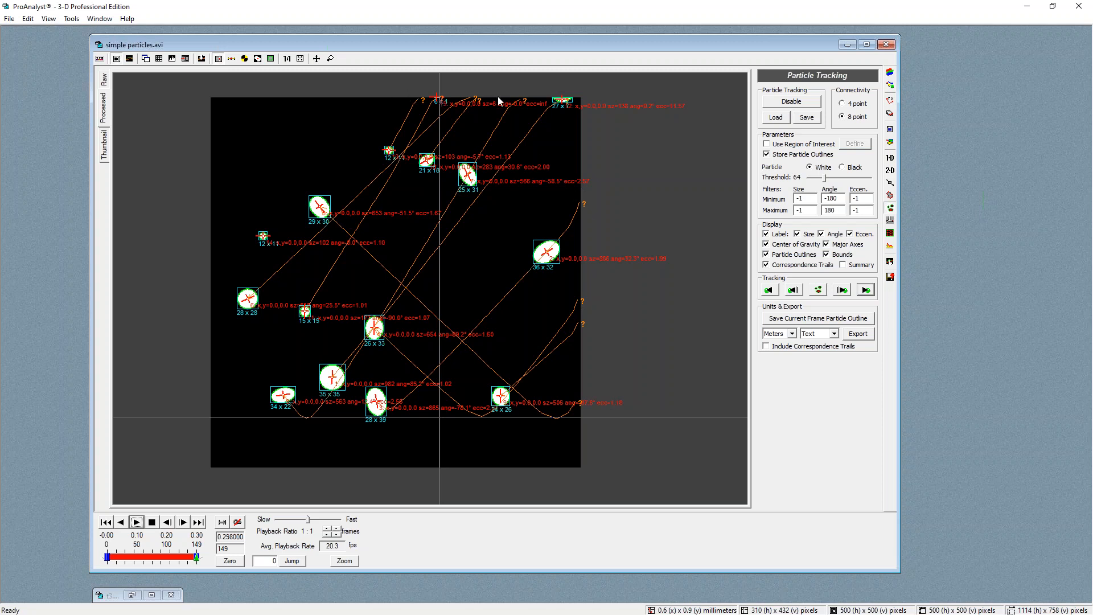
right_click(508, 250)
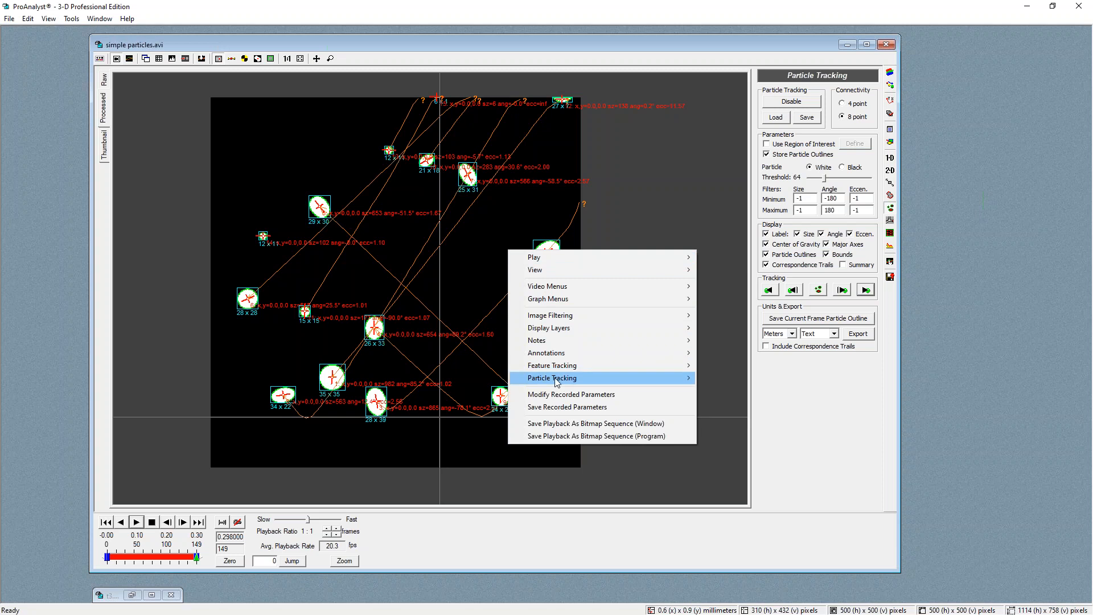
mouse_move(556, 381)
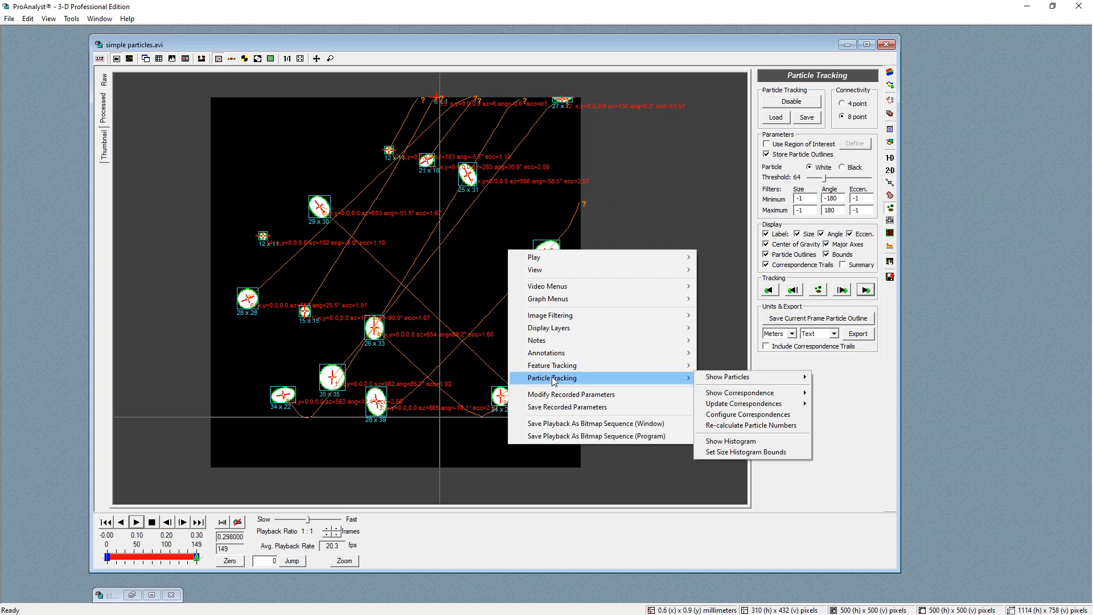
left_click(758, 430)
left_click(584, 324)
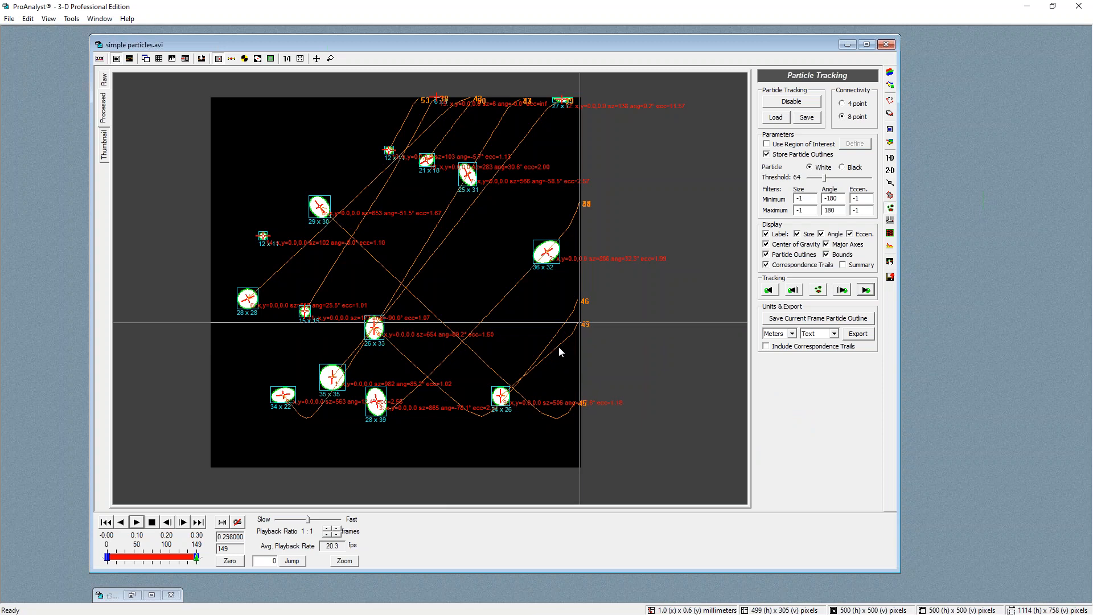
Inspect the numbered correspondence trails up close and across the timeline
scroll(558, 347, "up", 2)
mouse_move(434, 304)
left_mouse_down()
mouse_move(403, 329)
mouse_move(430, 307)
mouse_move(425, 298)
left_mouse_up()
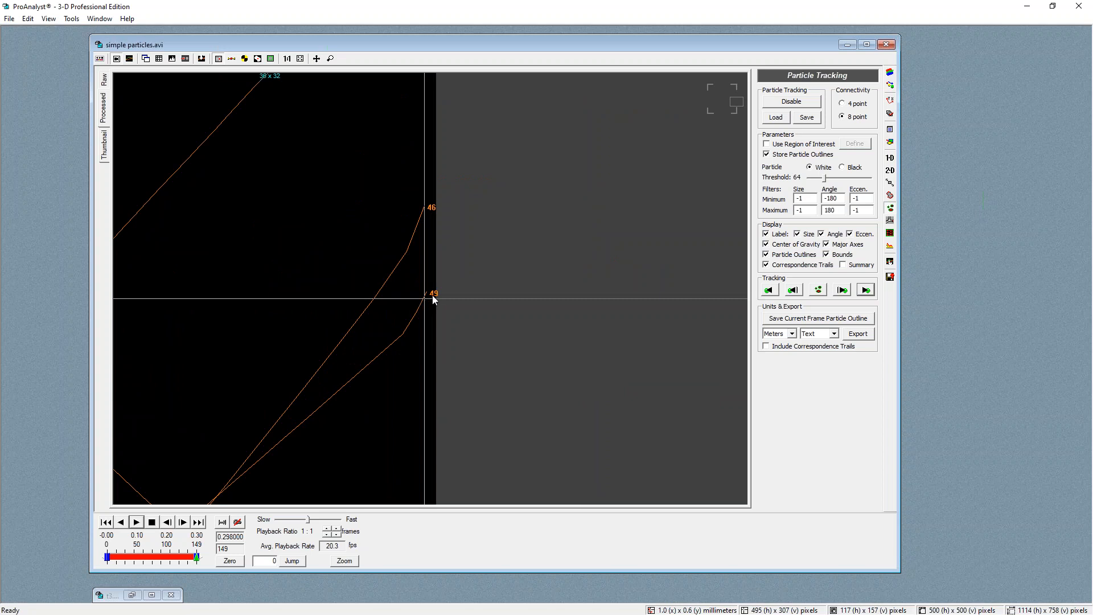
left_click(342, 235)
scroll(316, 344, "down", 2)
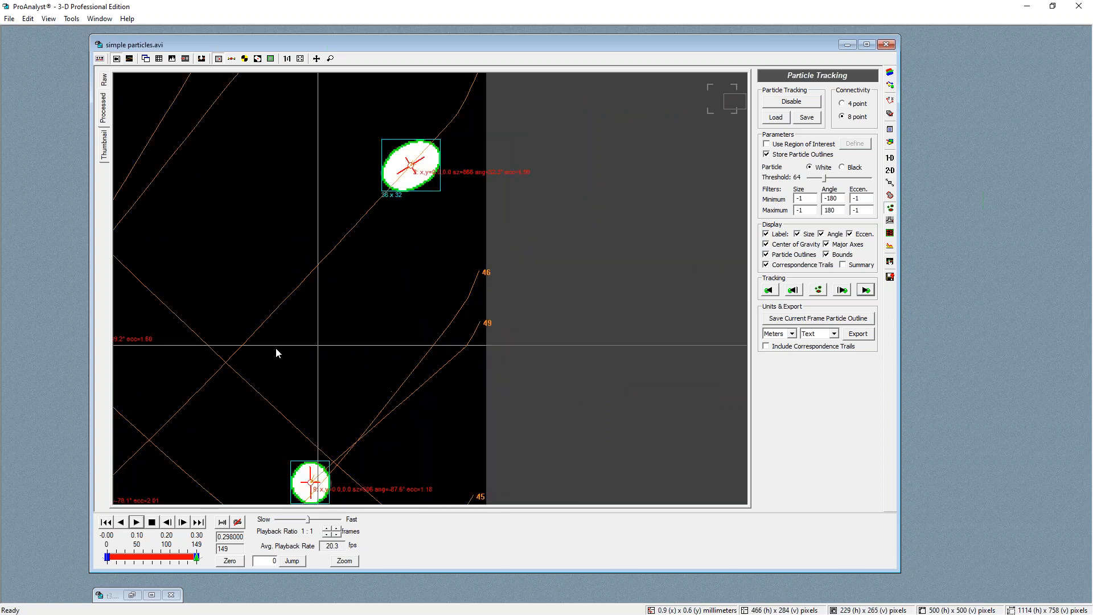
scroll(276, 348, "down", 2)
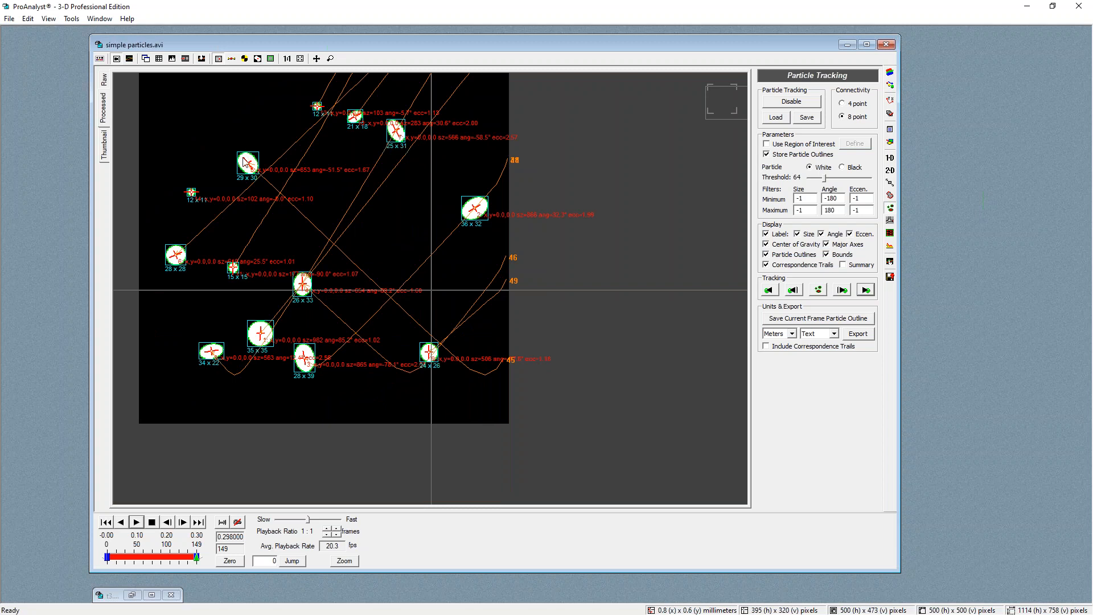
mouse_move(197, 556)
left_mouse_down()
mouse_move(108, 557)
mouse_move(133, 556)
mouse_move(113, 548)
left_mouse_up()
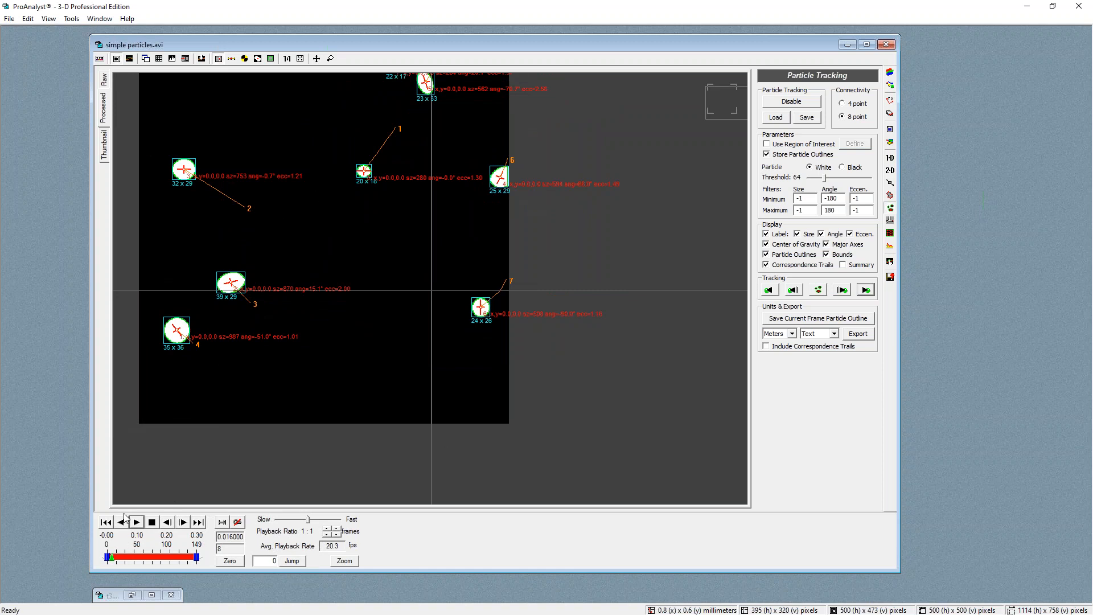
left_click_drag(112, 559, 132, 560)
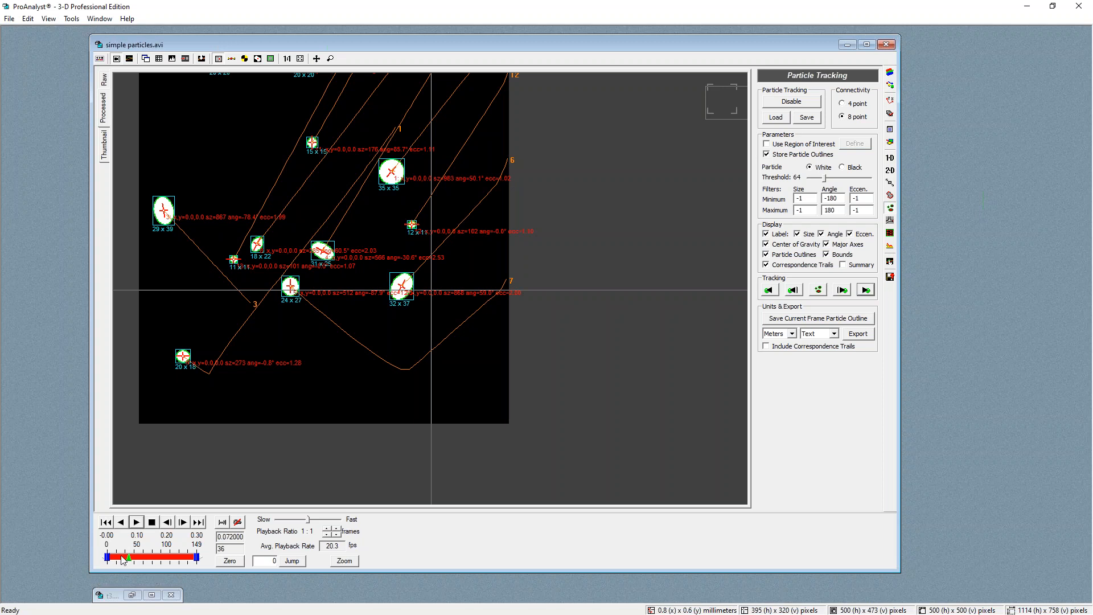
left_click_drag(127, 561, 112, 561)
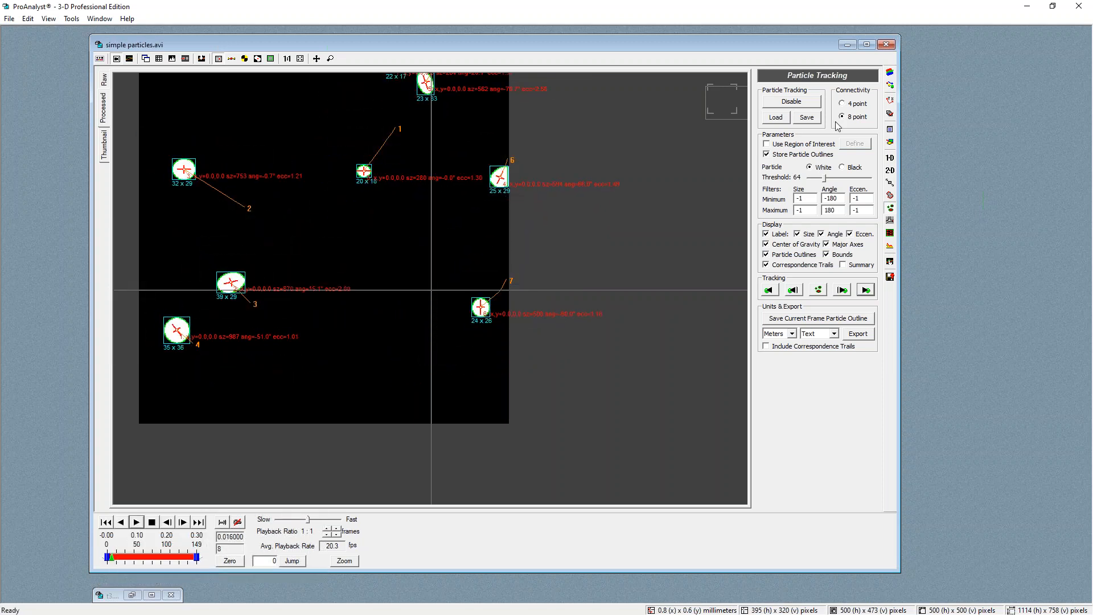
Open feature tracking and toggle the display of feature 1's tracked points on and off
left_click(890, 172)
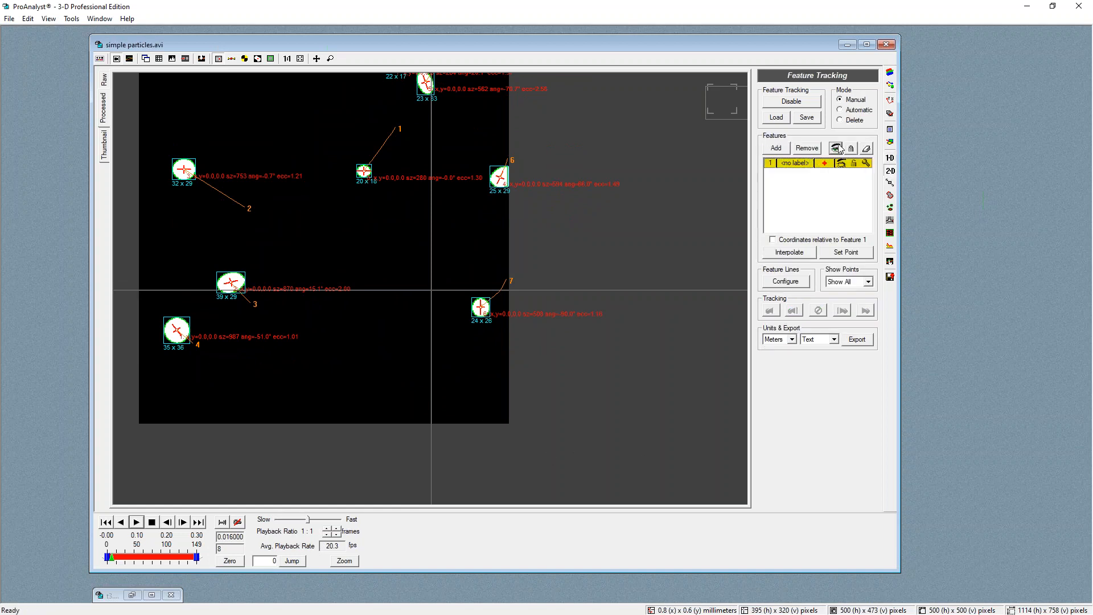
left_click(843, 164)
left_click(842, 166)
left_click(842, 166)
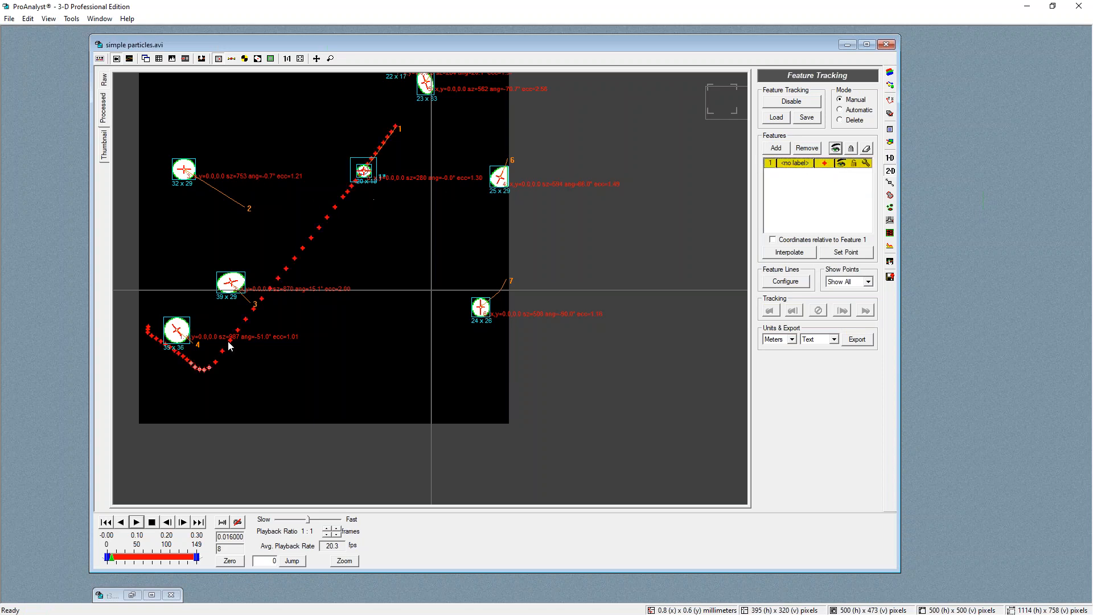
left_click(837, 149)
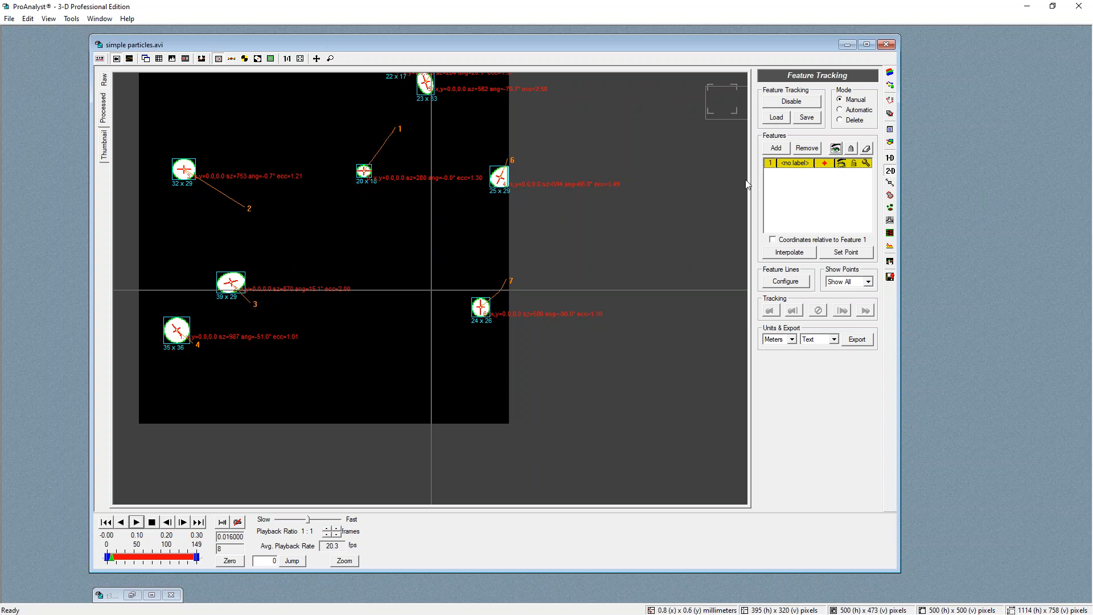
Add a second feature and make it a virtual point from particle tracking correspondence 1
left_click(776, 148)
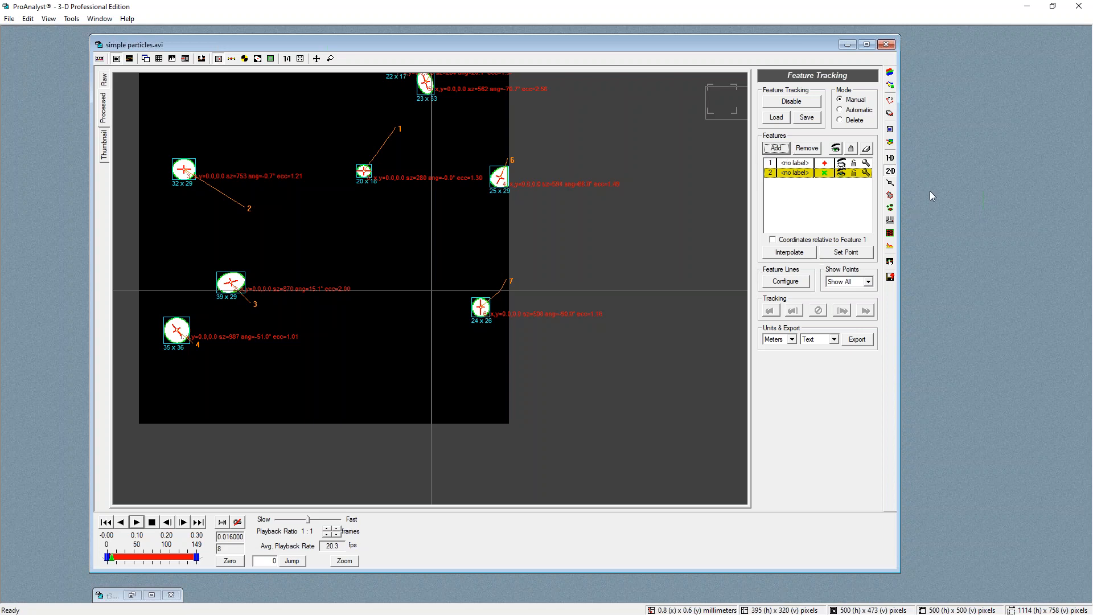
left_click(866, 173)
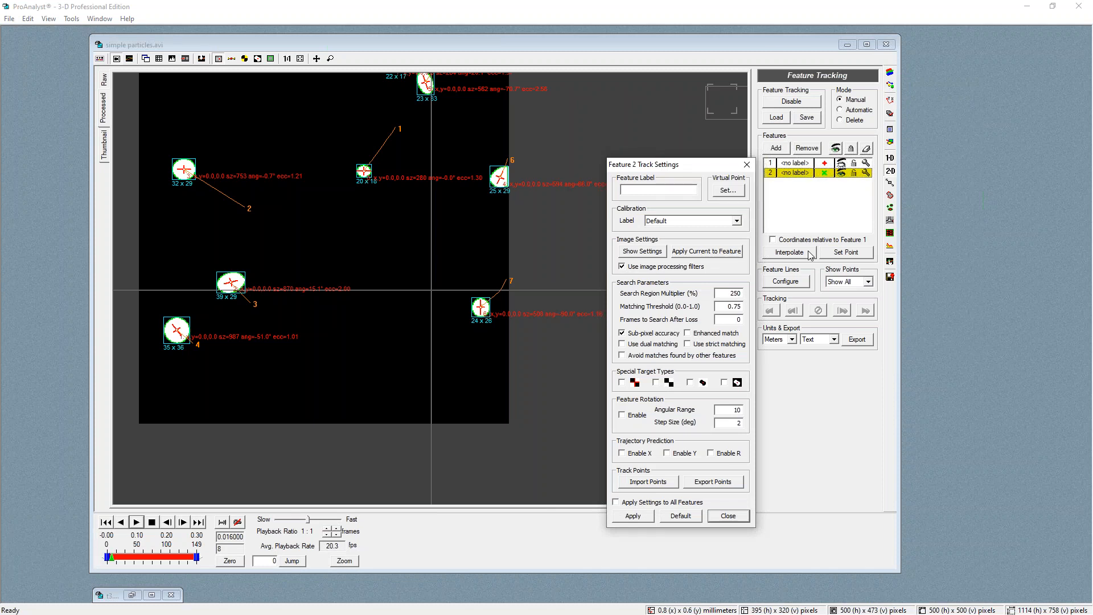
left_click(724, 194)
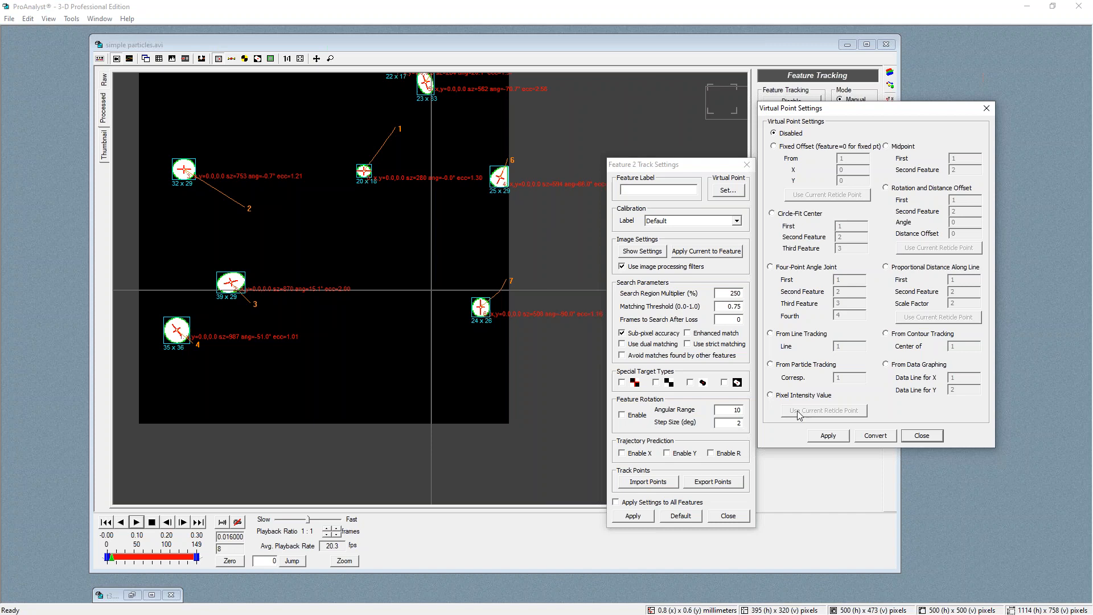
left_click(771, 365)
left_click(823, 439)
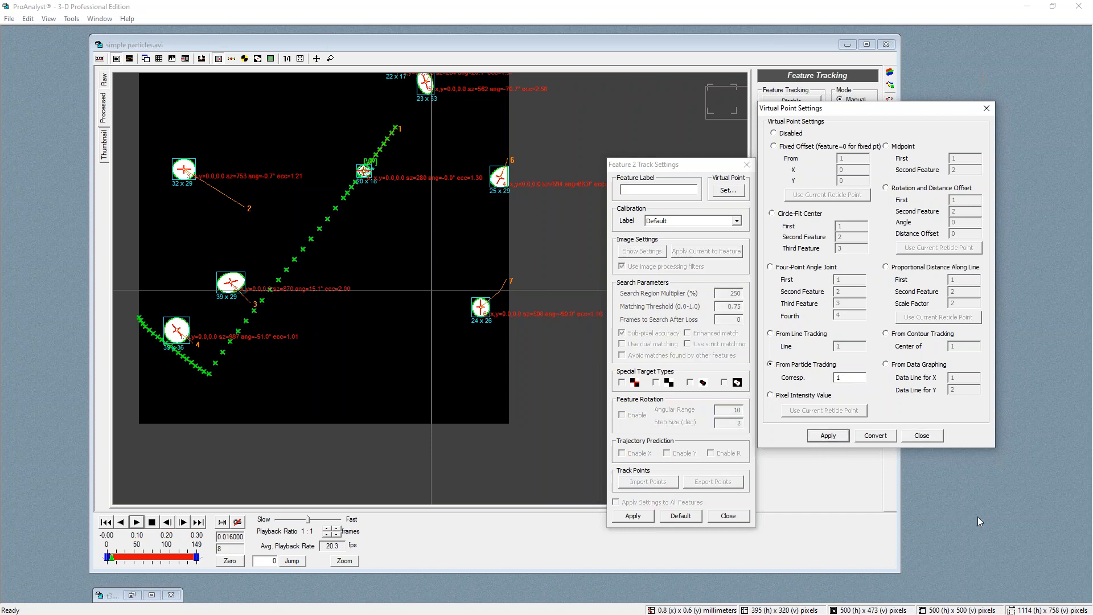
left_click(923, 437)
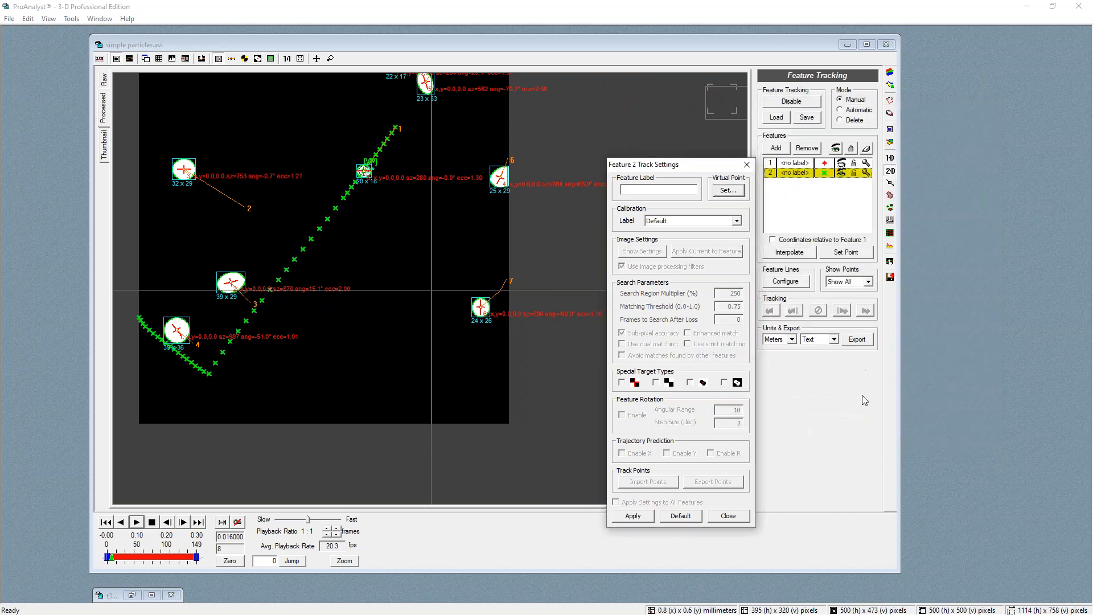
Select feature 1 and compare its points with feature 2's along the trail, zoomed in
left_click_drag(721, 166, 983, 298)
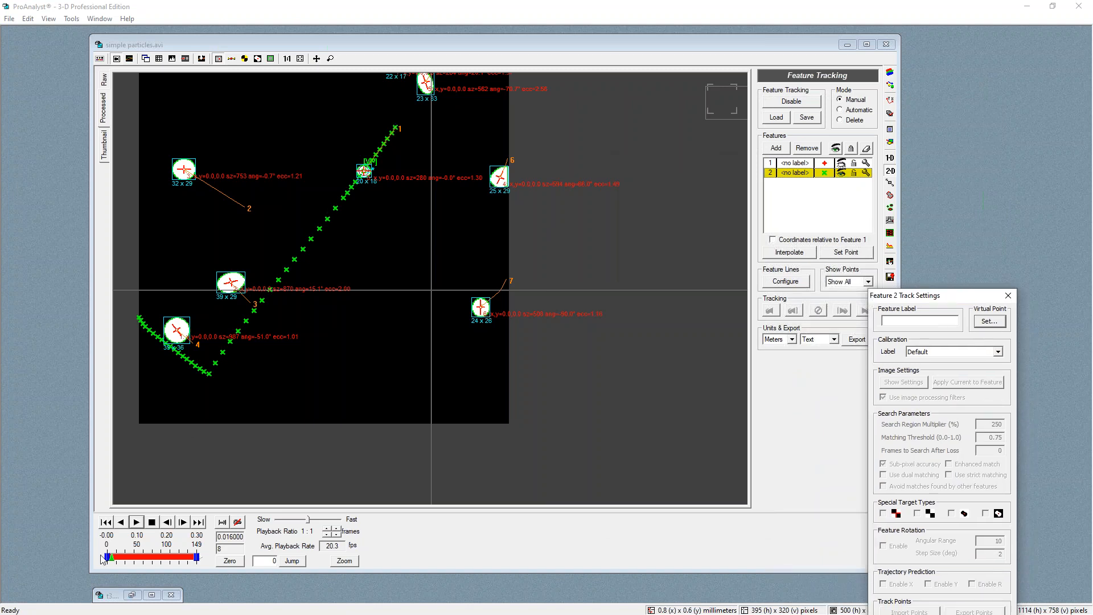
left_click_drag(112, 557, 123, 552)
left_click(837, 166)
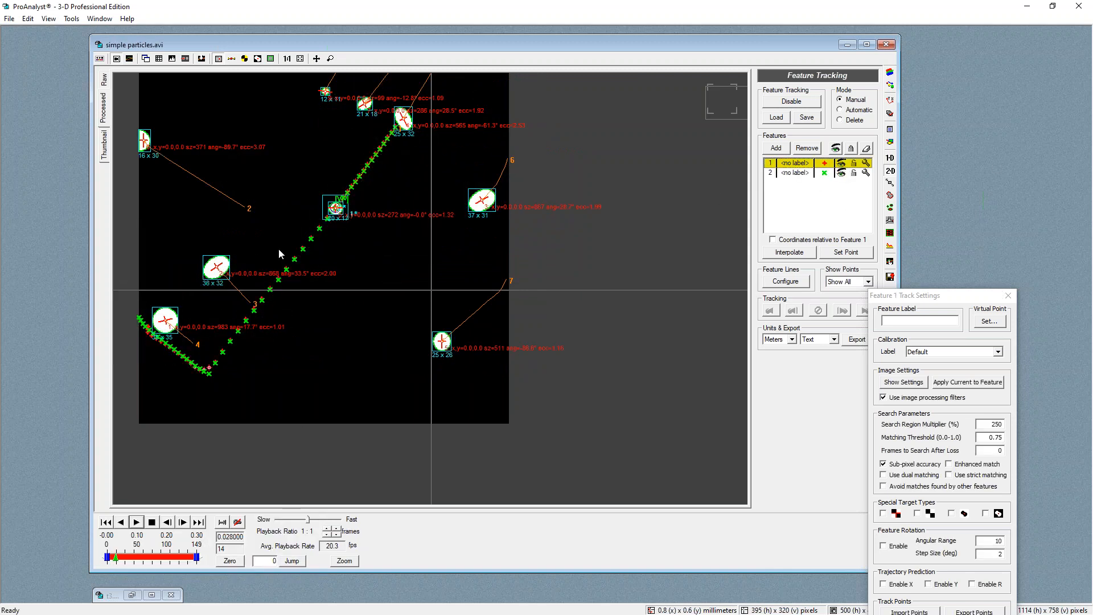
scroll(354, 218, "up", 5)
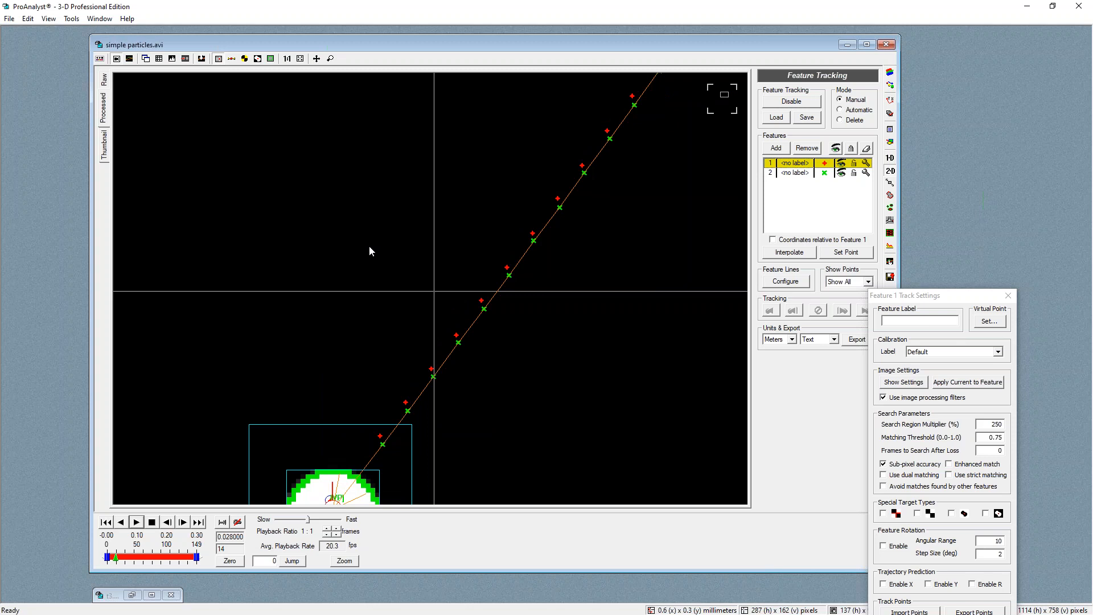
scroll(370, 251, "down", 5)
scroll(383, 393, "down", 1)
middle_click(376, 376)
scroll(415, 262, "down", 1)
scroll(421, 258, "up", 2)
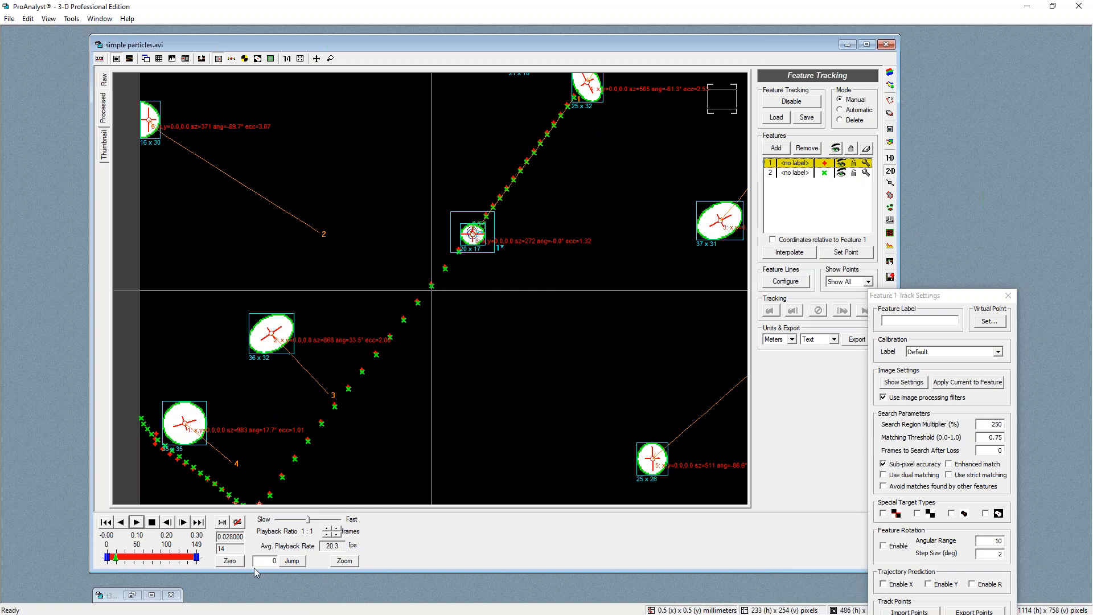
Close the track settings and add a graph line for Feature 2's (VP) speed alongside the particle average speed
mouse_move(121, 560)
left_mouse_down()
mouse_move(138, 556)
mouse_move(110, 552)
left_mouse_up()
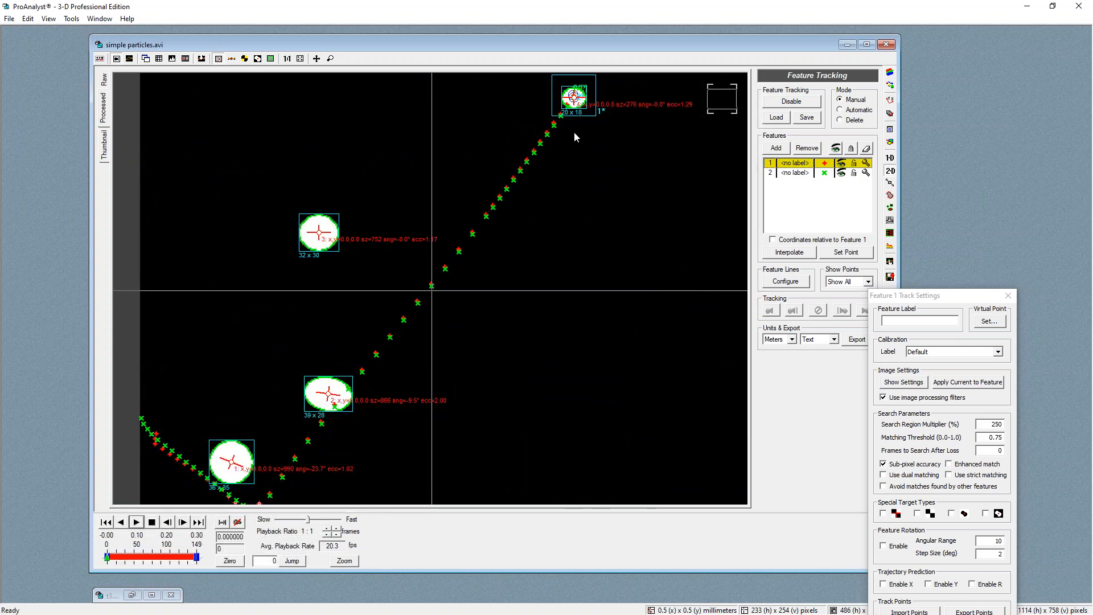
left_click(1008, 296)
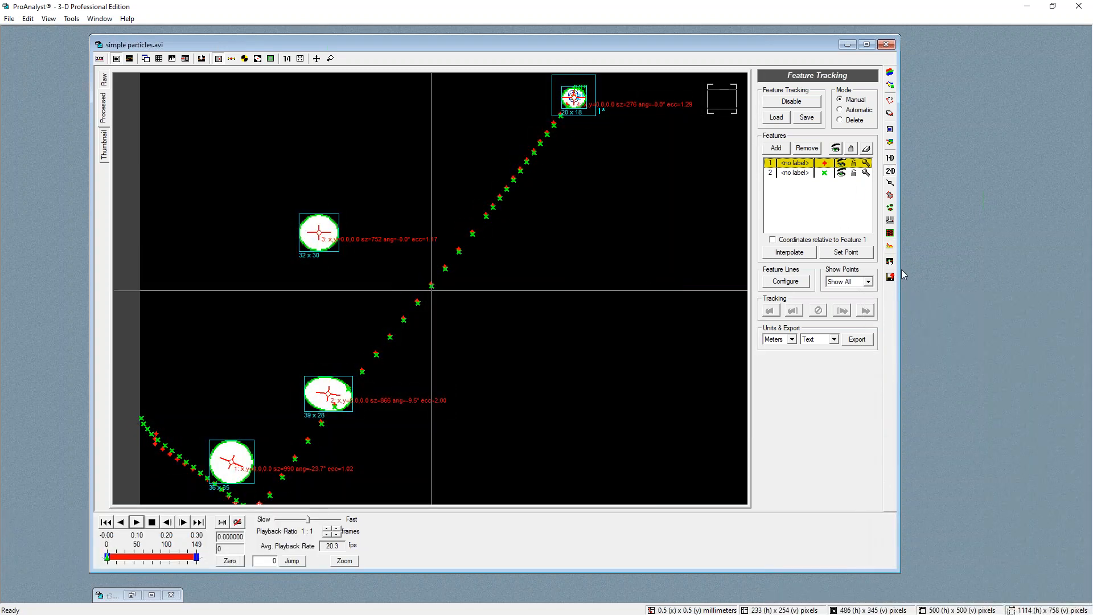
left_click(890, 262)
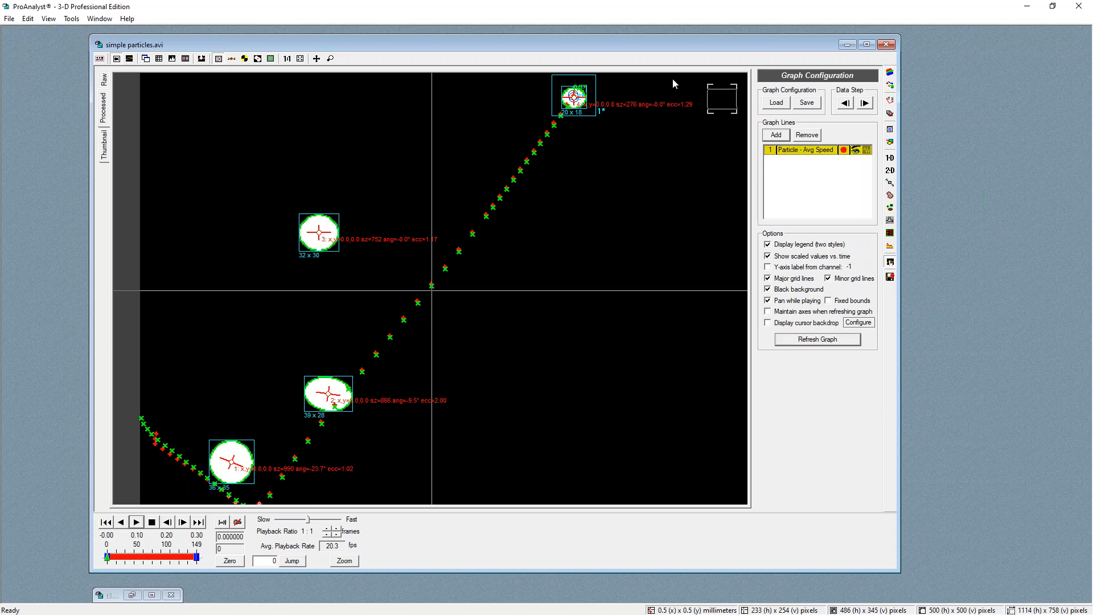
left_click(777, 135)
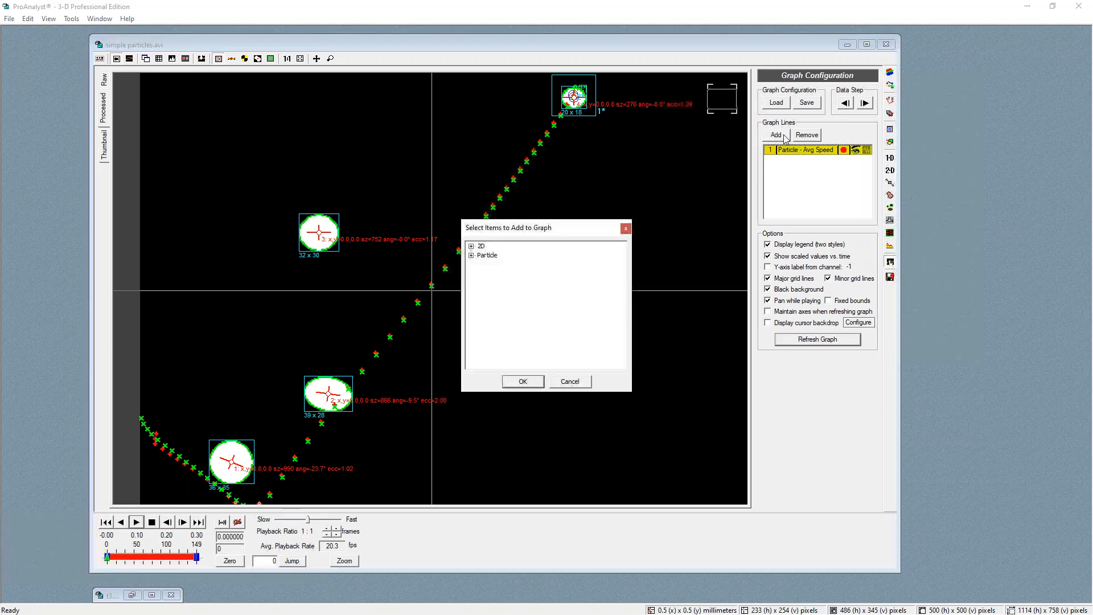
left_click(472, 247)
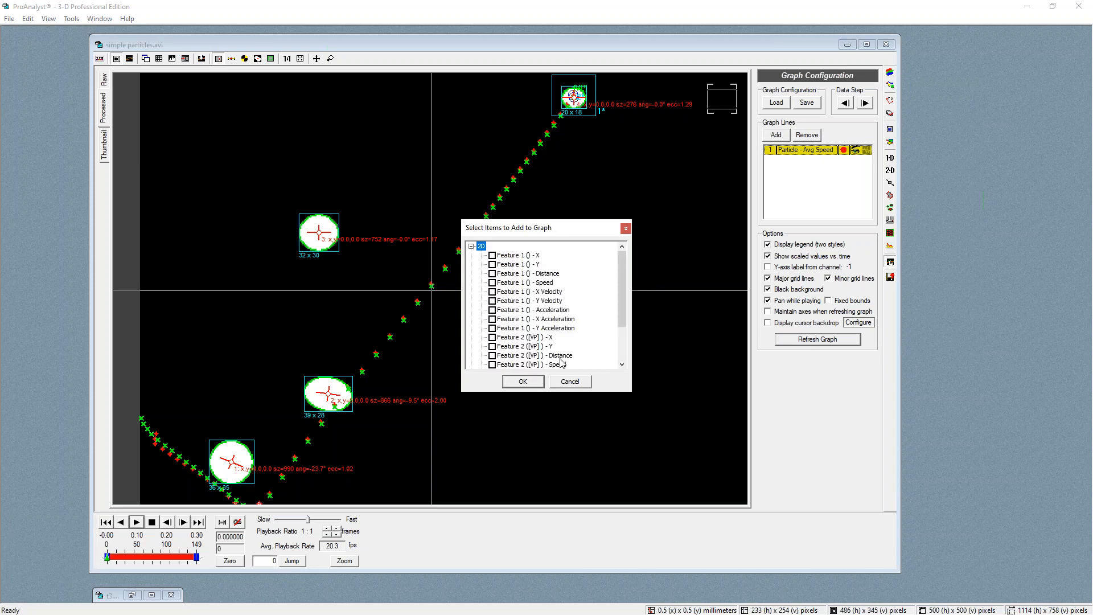
scroll(559, 356, "down", 2)
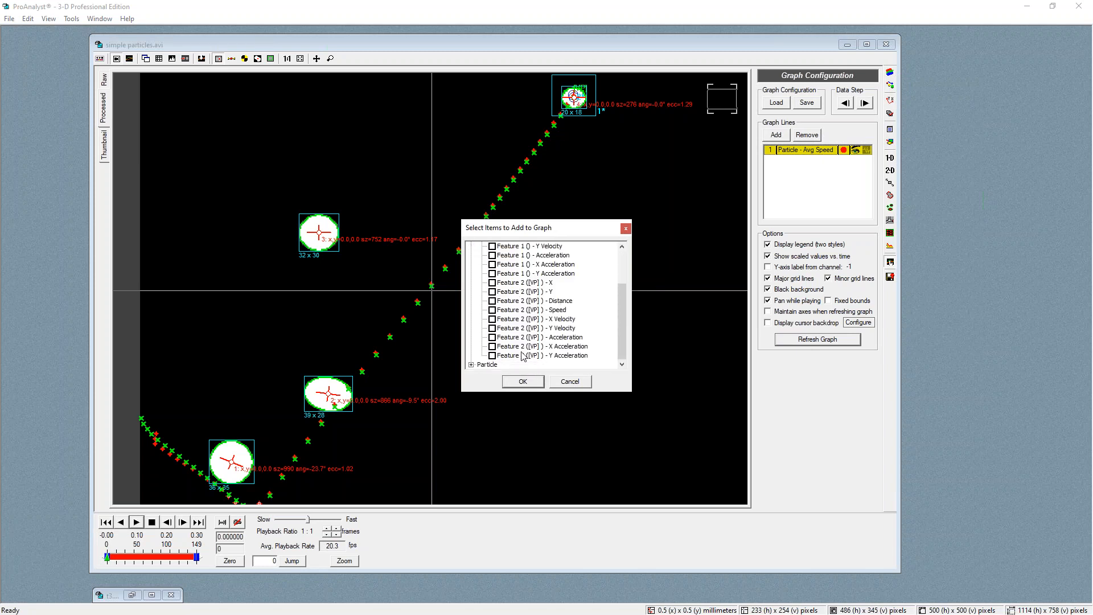
left_click(493, 310)
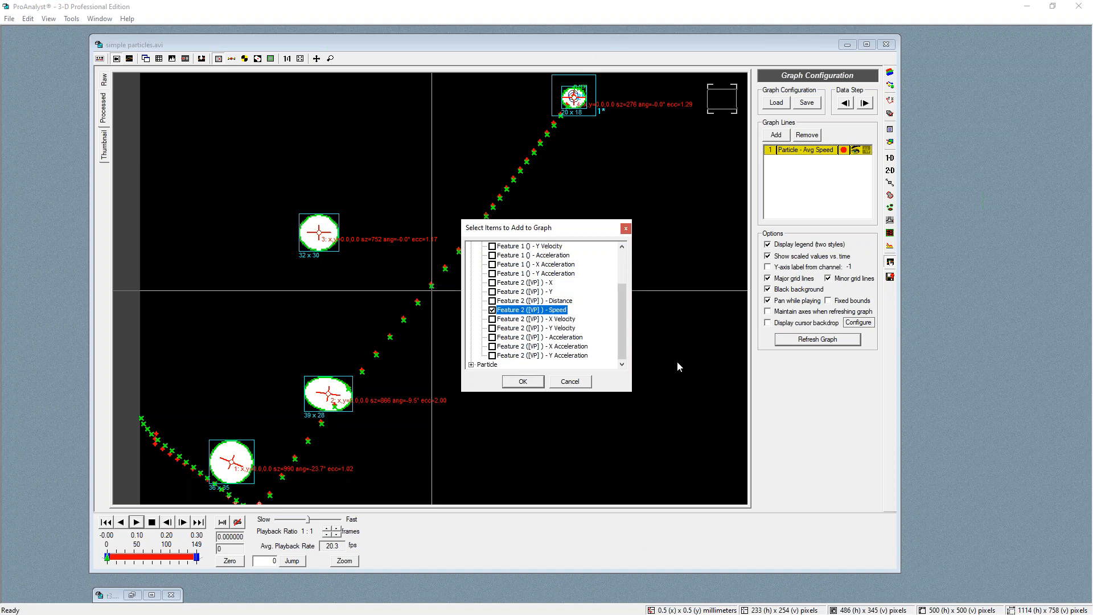
left_click(523, 382)
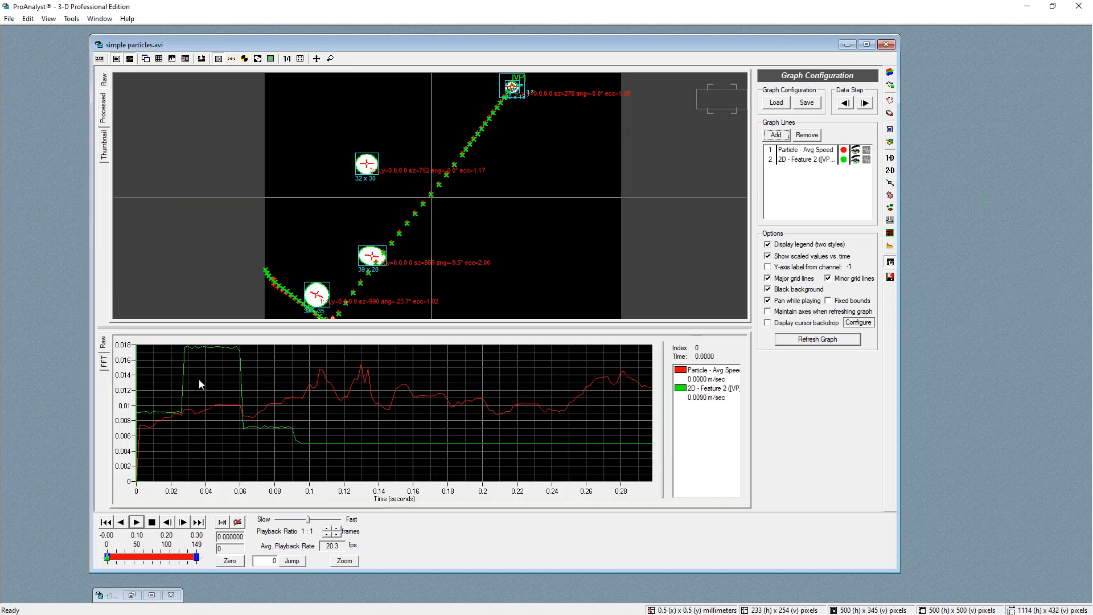
Compare the two speed curves along the timeline and hide the particle average speed line
mouse_move(327, 444)
left_mouse_down()
mouse_move(378, 440)
mouse_move(341, 444)
left_mouse_up()
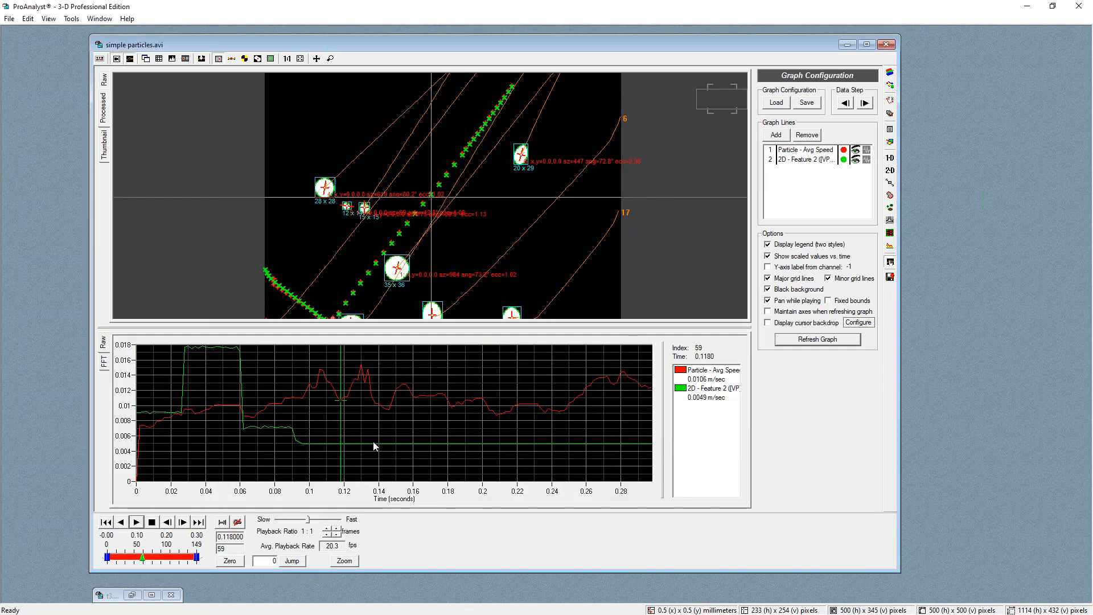
left_click_drag(295, 397, 179, 374)
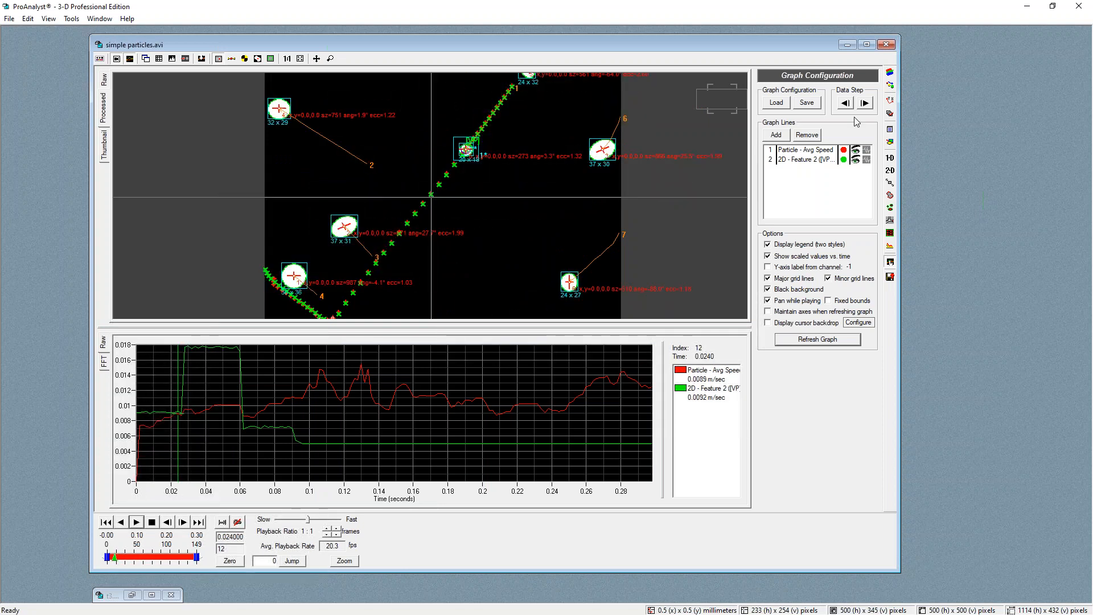
left_click(859, 152)
left_click(860, 153)
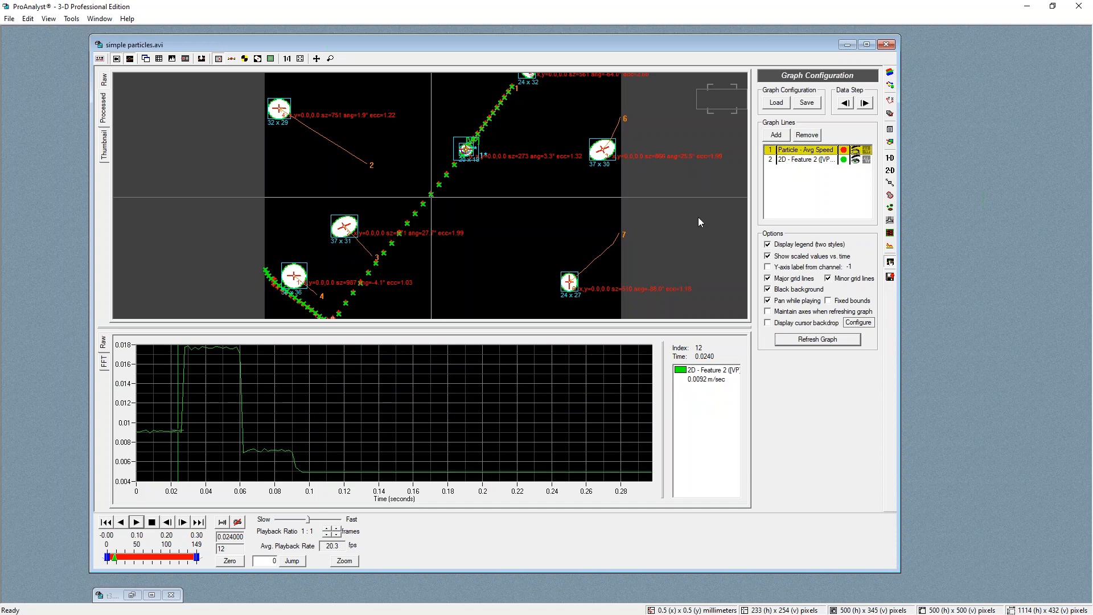
left_click(196, 351)
left_click_drag(196, 351, 202, 385)
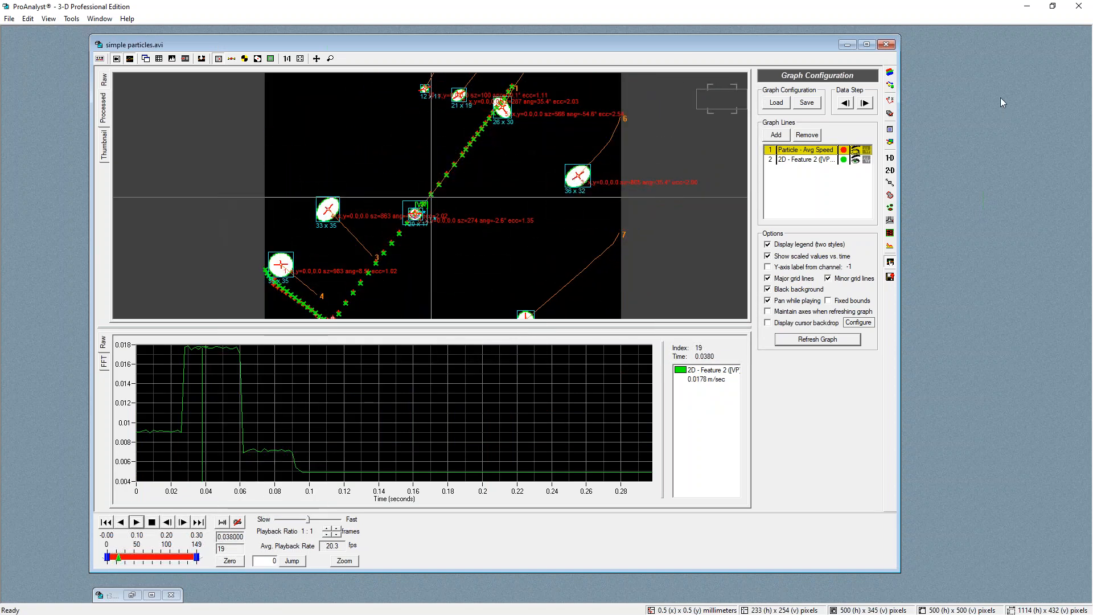
Add a third feature and make it a virtual point from particle tracking correspondence 16
left_click(889, 172)
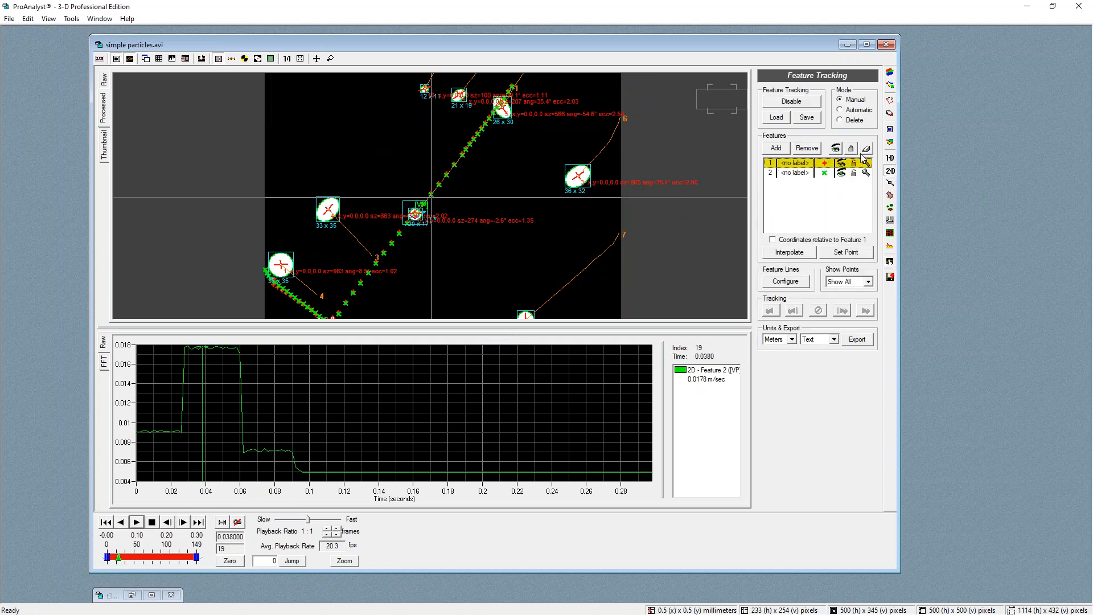
left_click(778, 150)
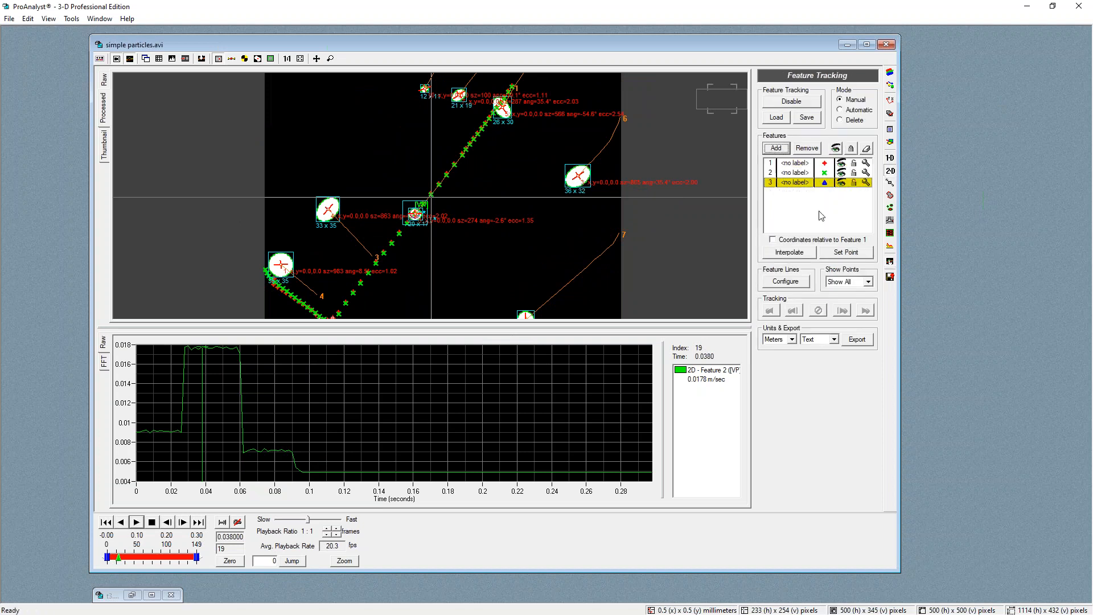
left_click(866, 182)
left_click(730, 190)
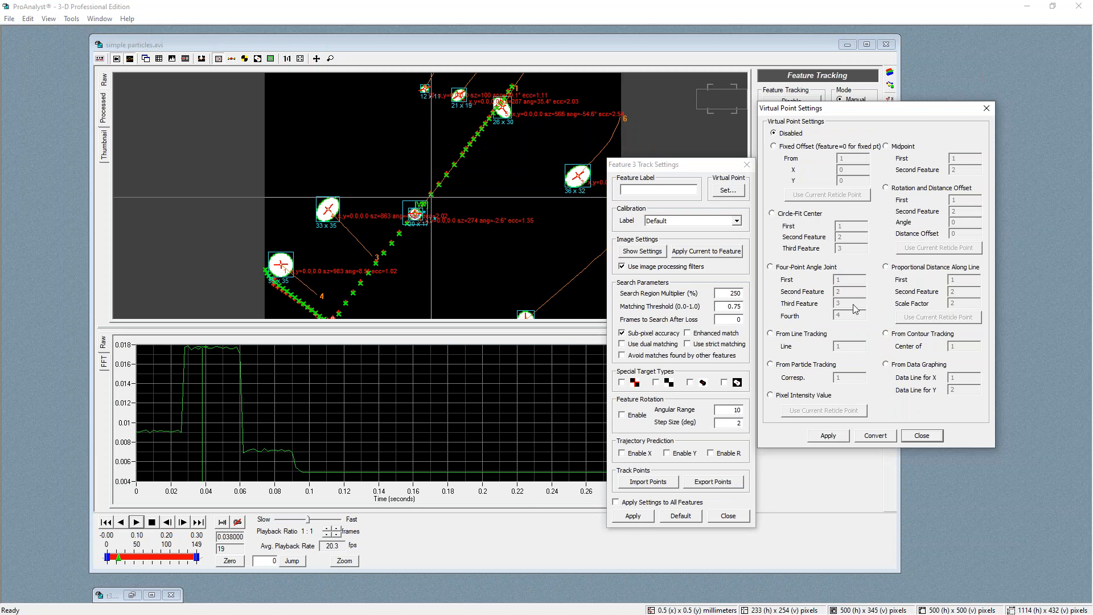
left_click(771, 364)
double_click(836, 378)
type("16")
left_click(828, 436)
left_click(922, 436)
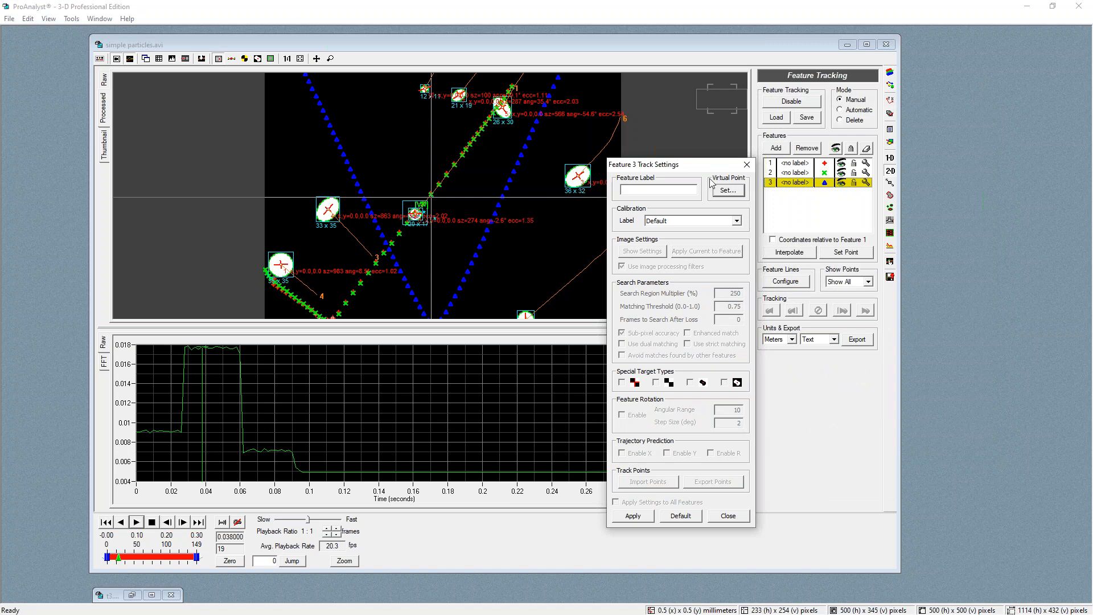
Add a fourth feature and make it a virtual point from particle tracking correspondence 23
left_click(777, 148)
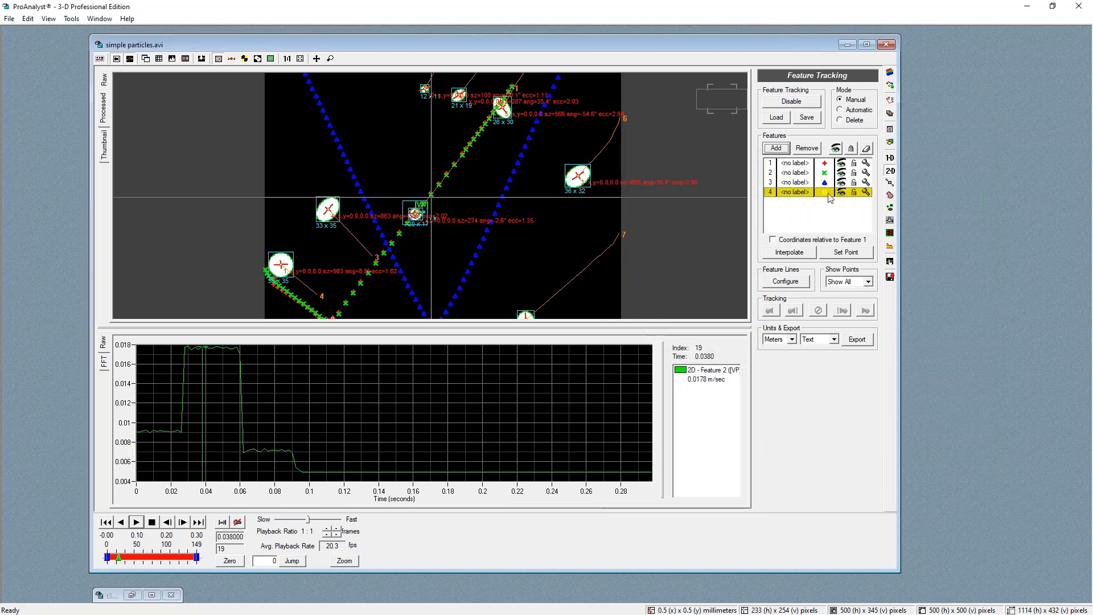
left_click(866, 192)
left_click(729, 190)
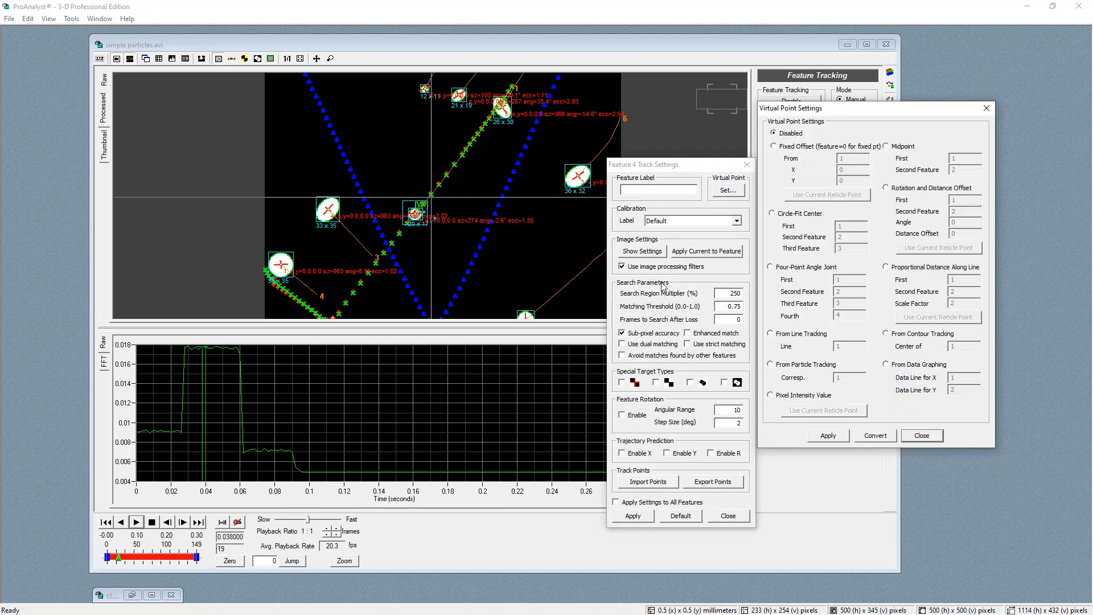
left_click(772, 365)
left_click_drag(788, 370, 796, 374)
type("23")
left_click(829, 436)
left_click(922, 436)
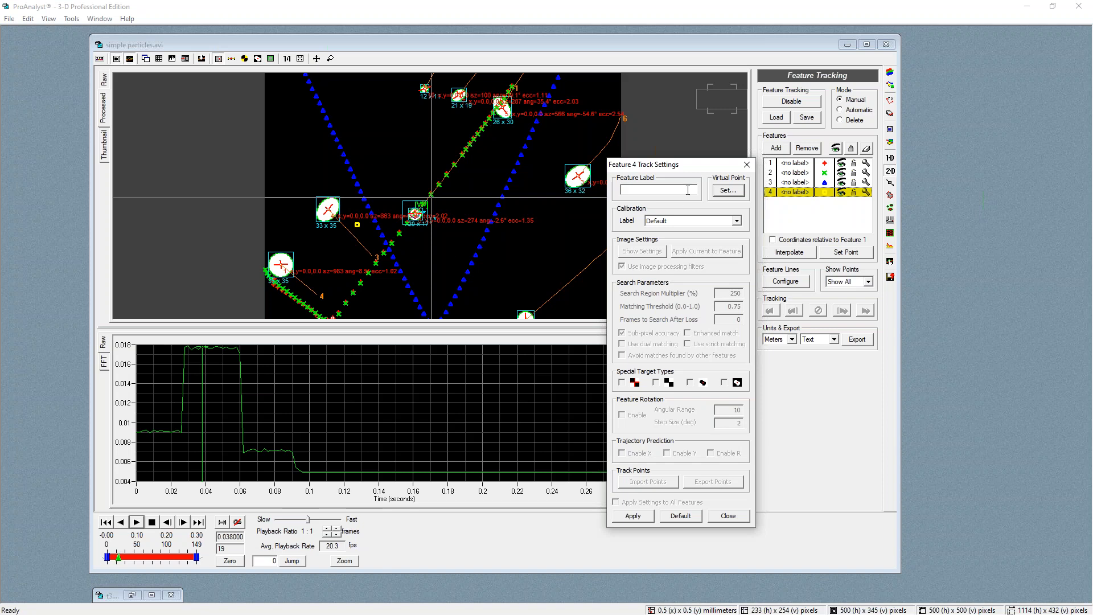
Add a fifth feature and make it a virtual point from particle tracking correspondence 44
left_click(778, 147)
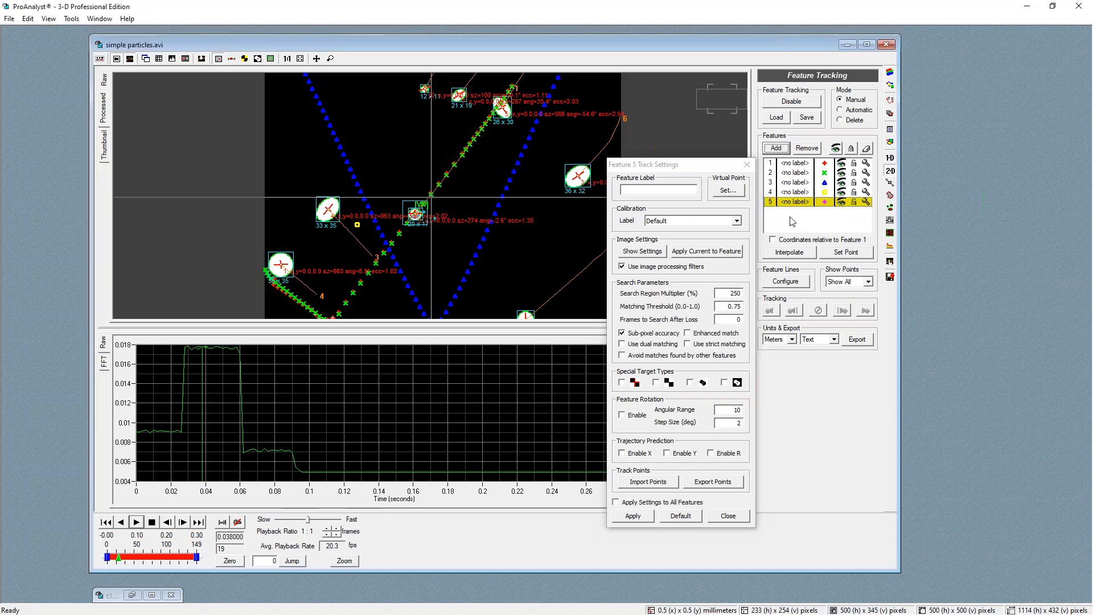
left_click(865, 204)
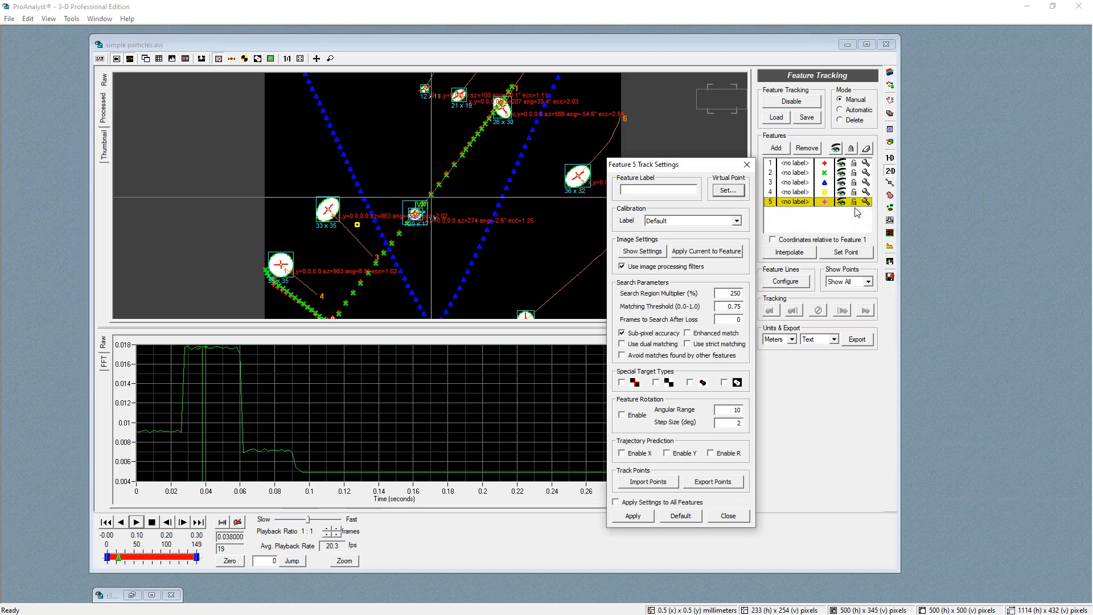
left_click(729, 191)
left_click(783, 369)
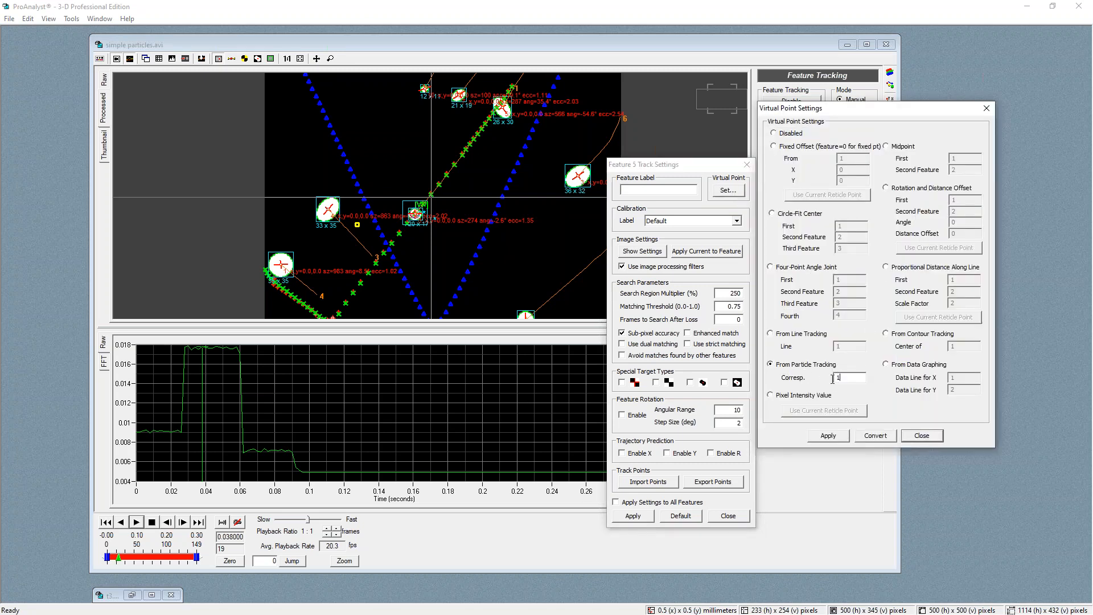
type("44")
left_click(837, 438)
left_click(922, 436)
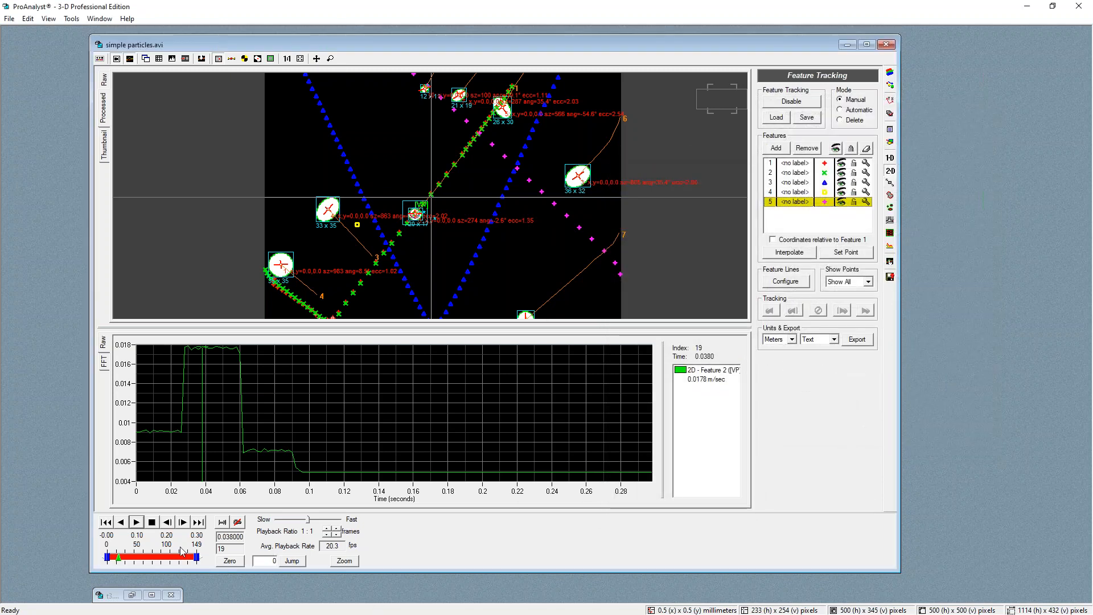
Review the virtual point trails across the timeline, then close the simple particles.avi window without saving changes
left_click_drag(120, 558, 187, 560)
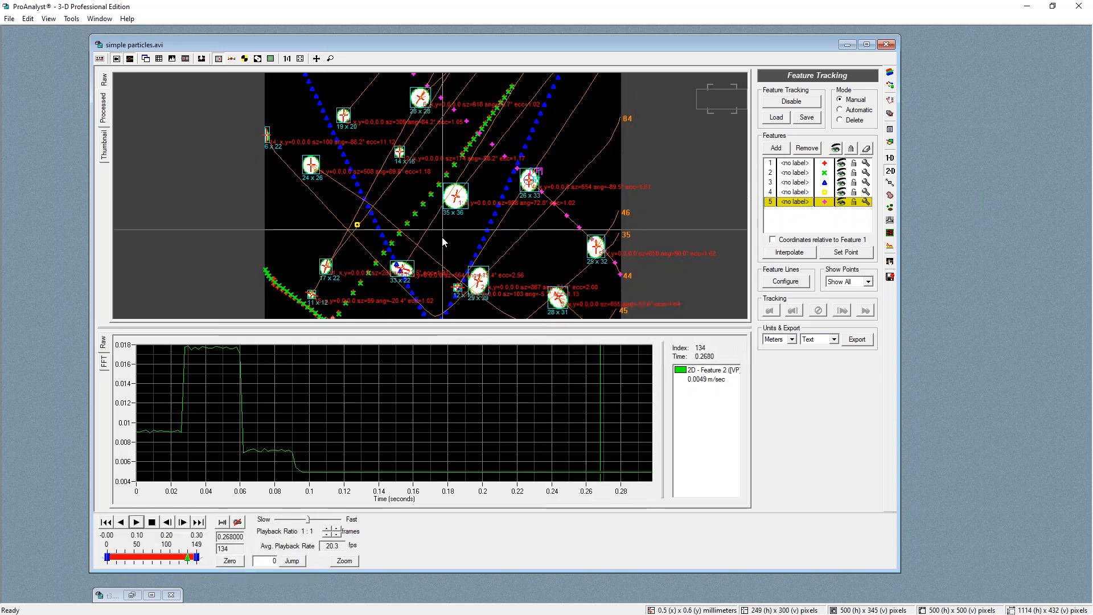
scroll(443, 231, "down", 1)
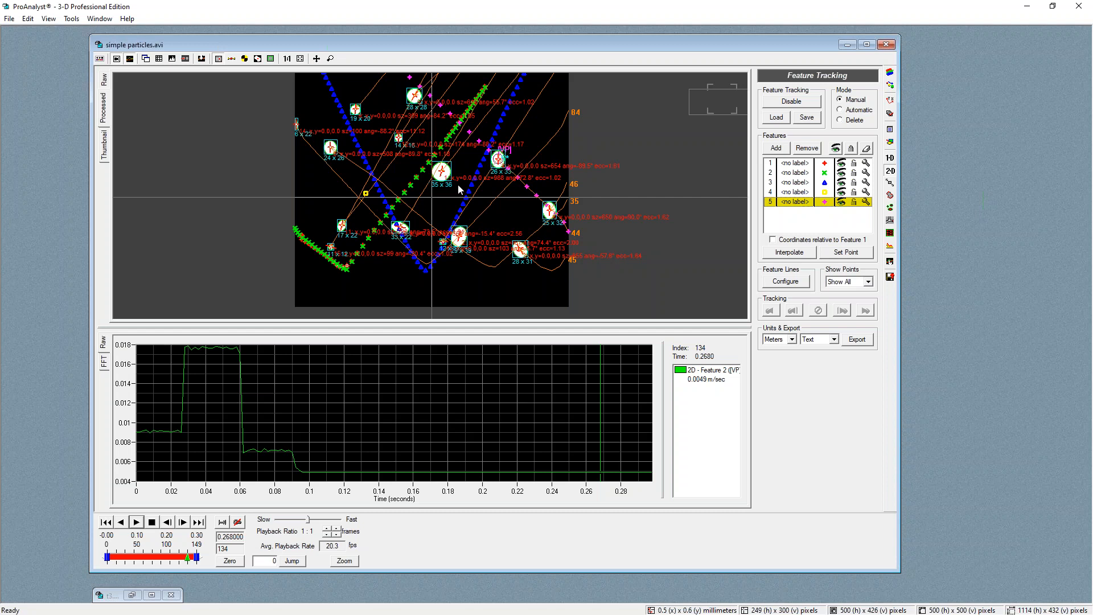
left_click(887, 45)
left_click(588, 339)
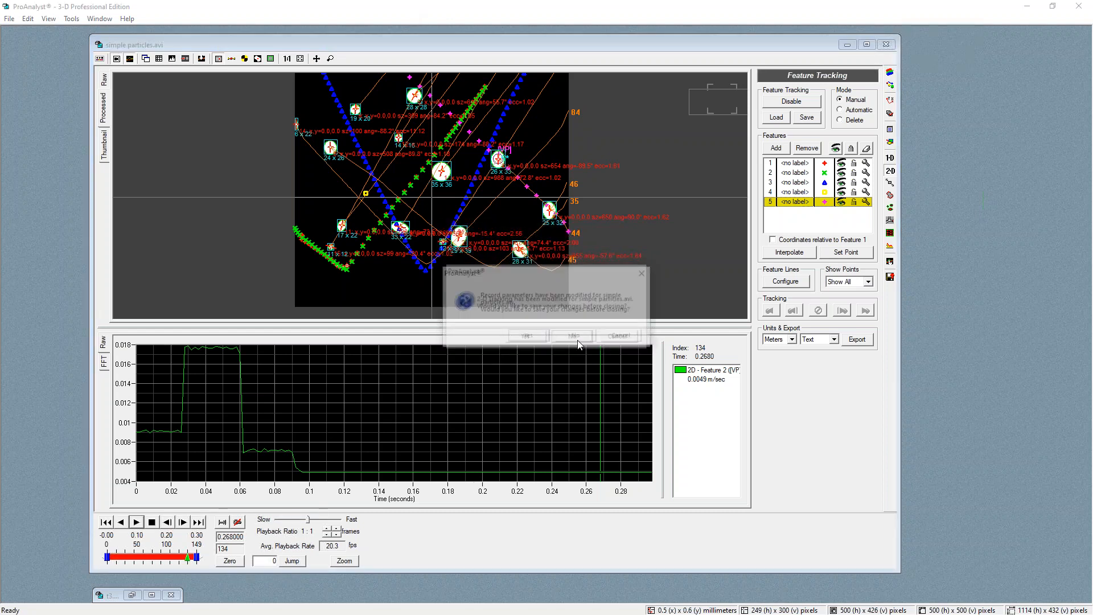
left_click(578, 335)
left_click(580, 338)
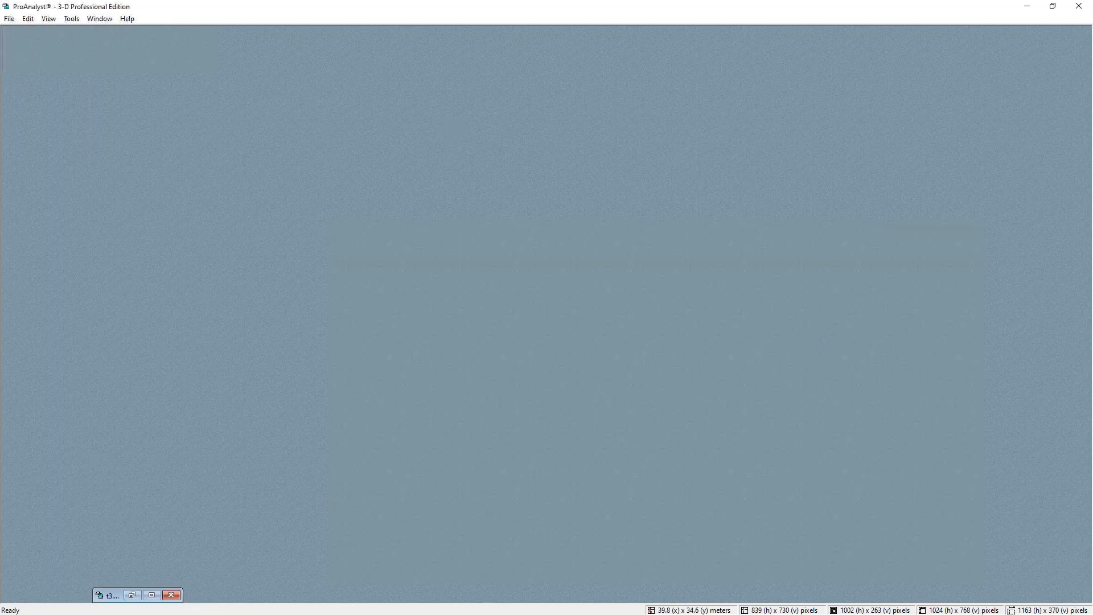
Restore the t3_stab.avi window, move and enlarge it, then minimize it again
left_click(27, 217)
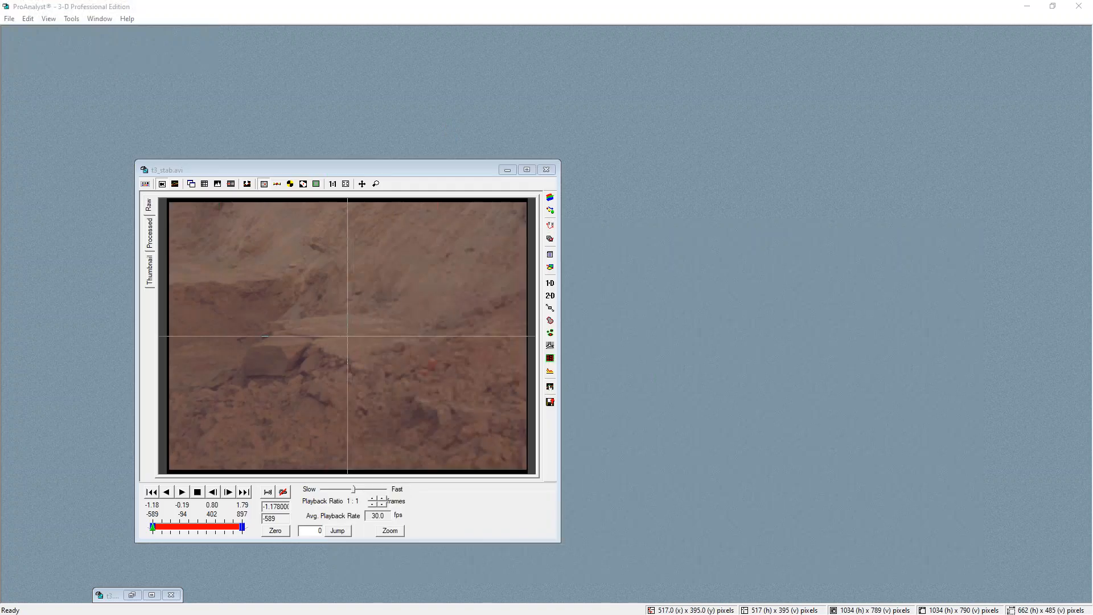
left_click_drag(366, 169, 319, 67)
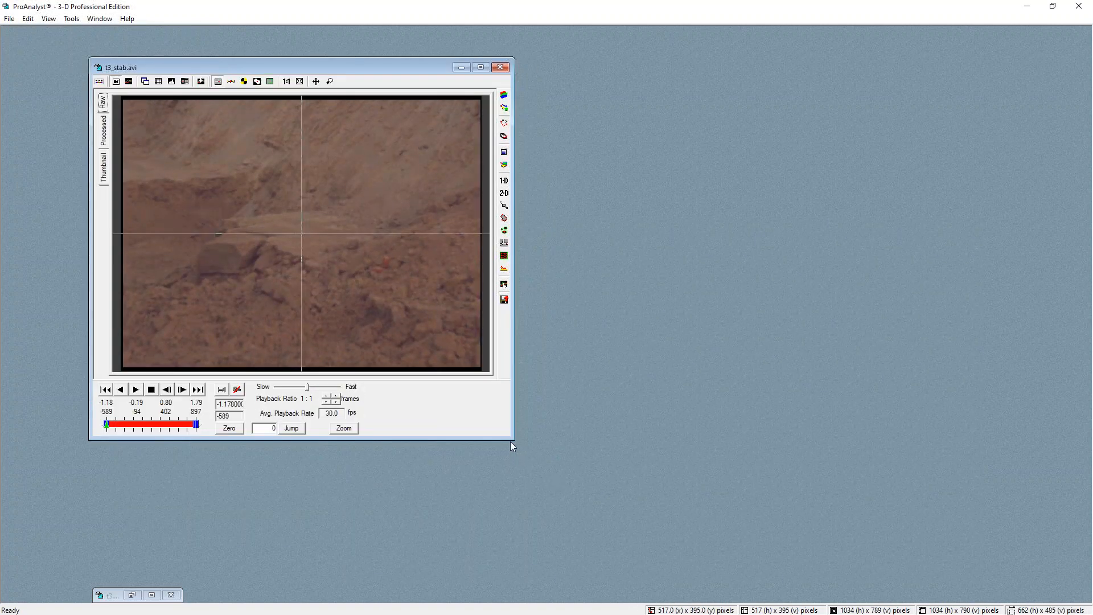
left_click_drag(510, 442, 712, 587)
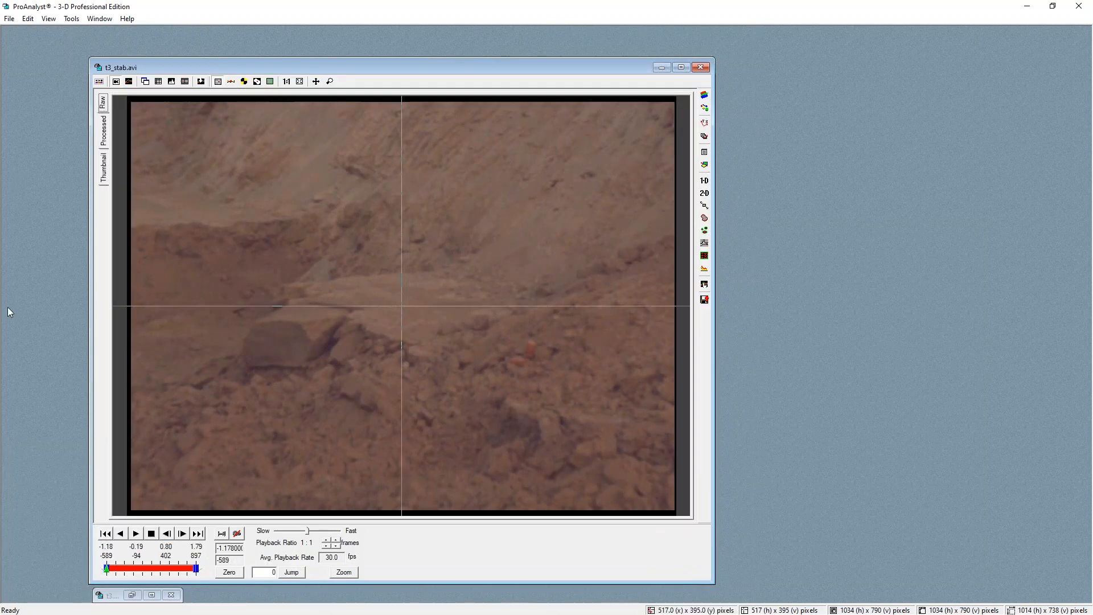
left_click(662, 67)
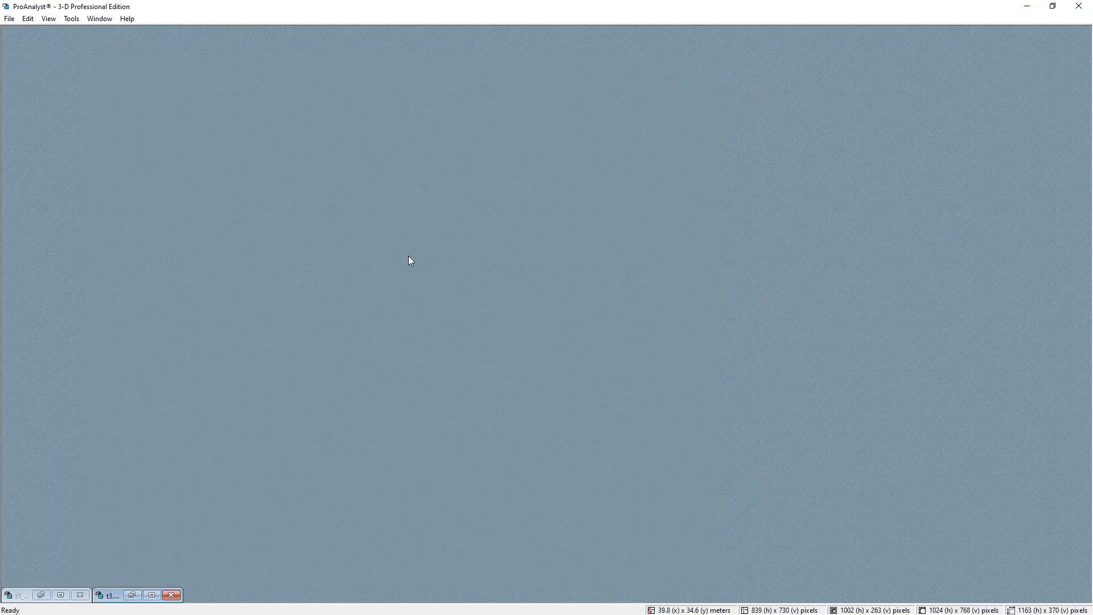
Restore the t3.avi stabilization window, scrub to around frame 329 and enlarge the video display
double_click(108, 596)
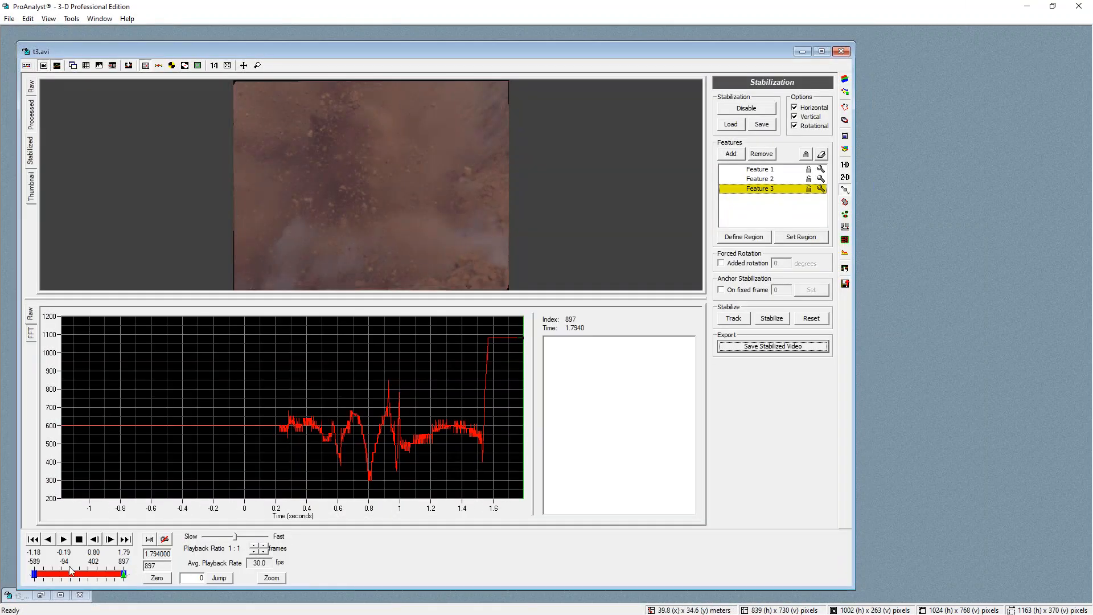
mouse_move(120, 578)
left_mouse_down()
mouse_move(71, 573)
mouse_move(133, 577)
mouse_move(90, 573)
left_mouse_up()
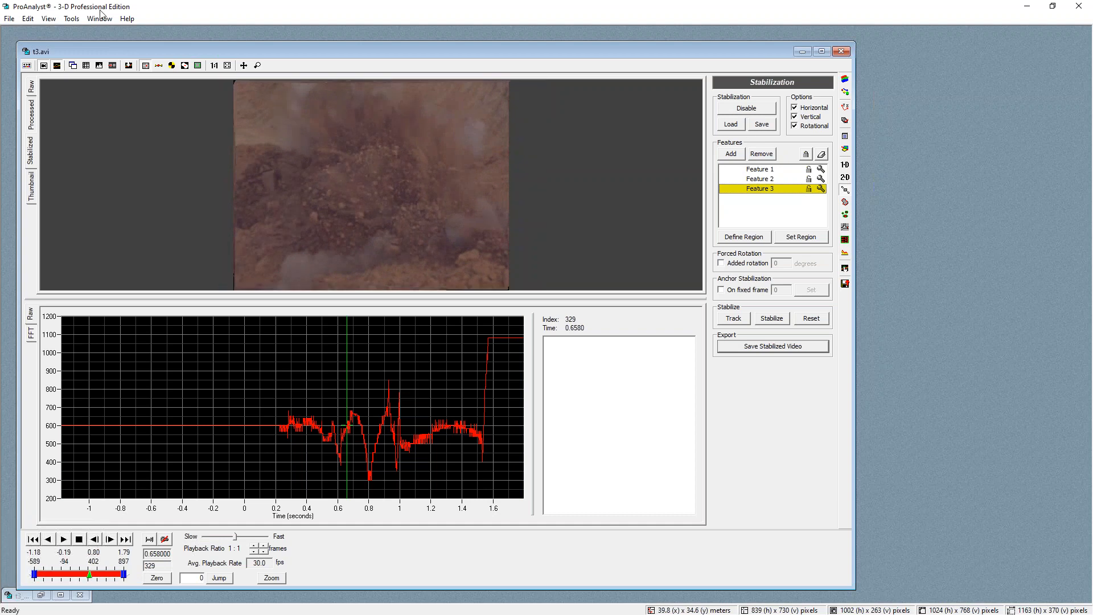
left_click(56, 65)
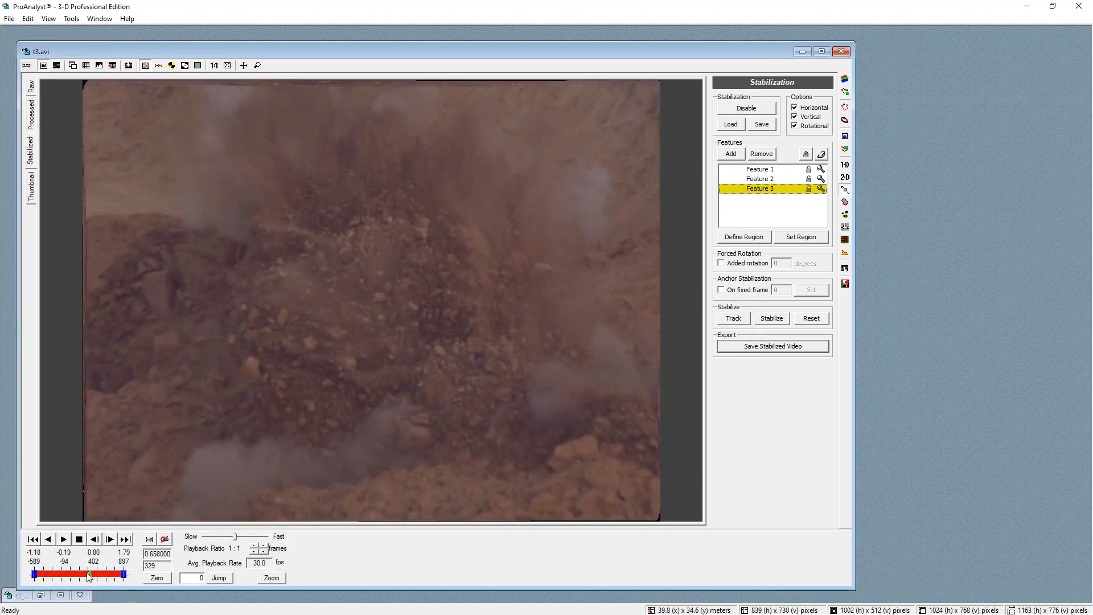
mouse_move(90, 574)
left_mouse_down()
mouse_move(109, 576)
mouse_move(83, 576)
mouse_move(91, 576)
left_mouse_up()
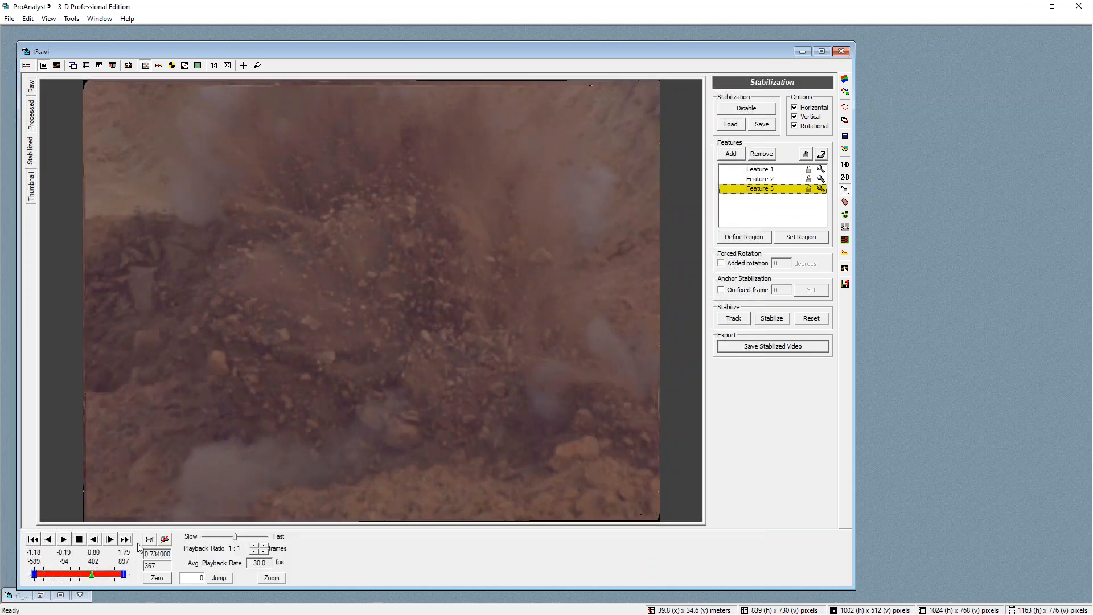
Restore the minimized t3_stab.avi window and maximize it
left_click_drag(757, 58, 947, 66)
left_click(17, 596)
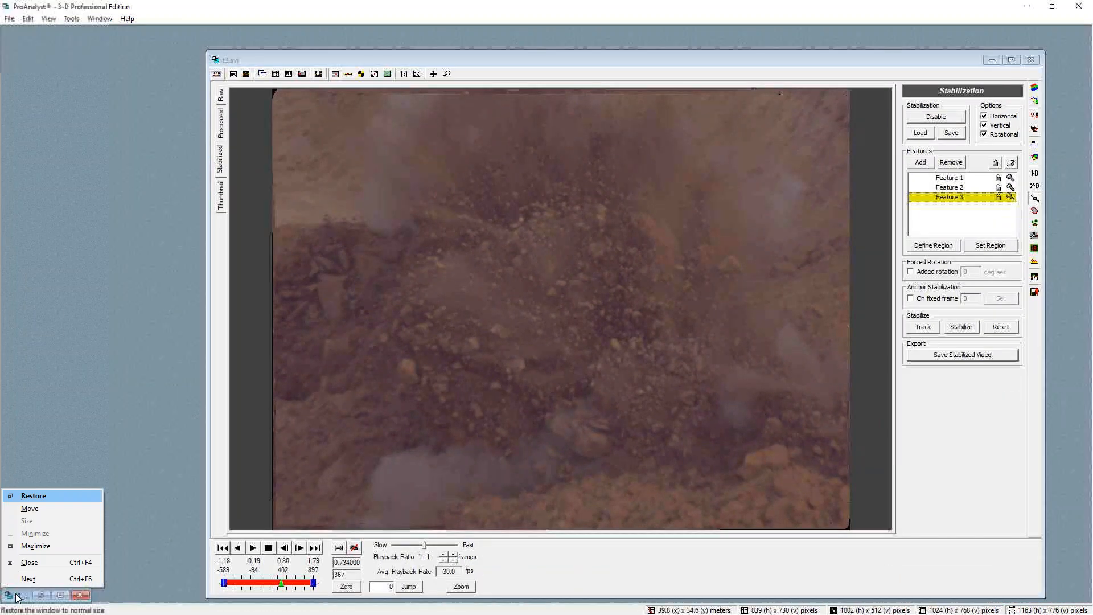
left_click(33, 495)
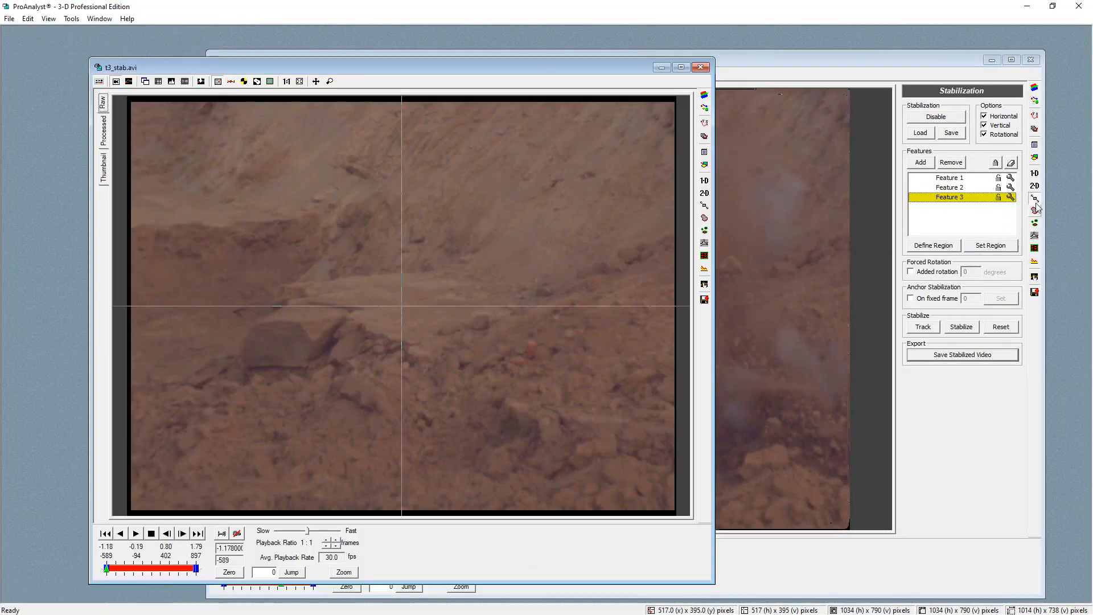
double_click(607, 65)
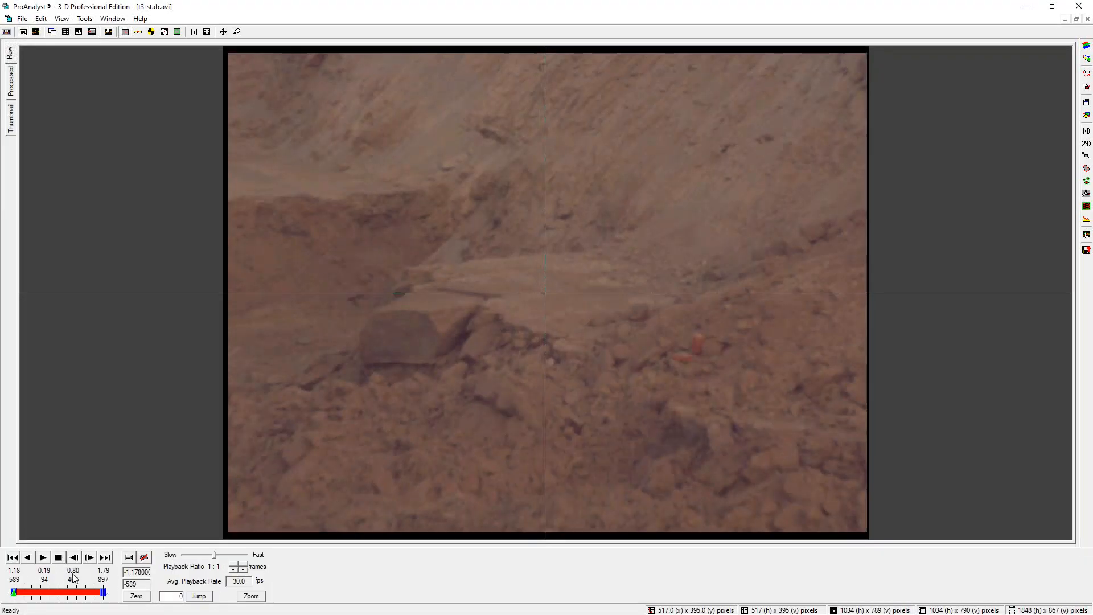
Play and stop the stabilized t3_stab.avi video to examine how steady the scene and frame edges are
left_click(44, 557)
left_click(58, 557)
key("ctrl+shift+d")
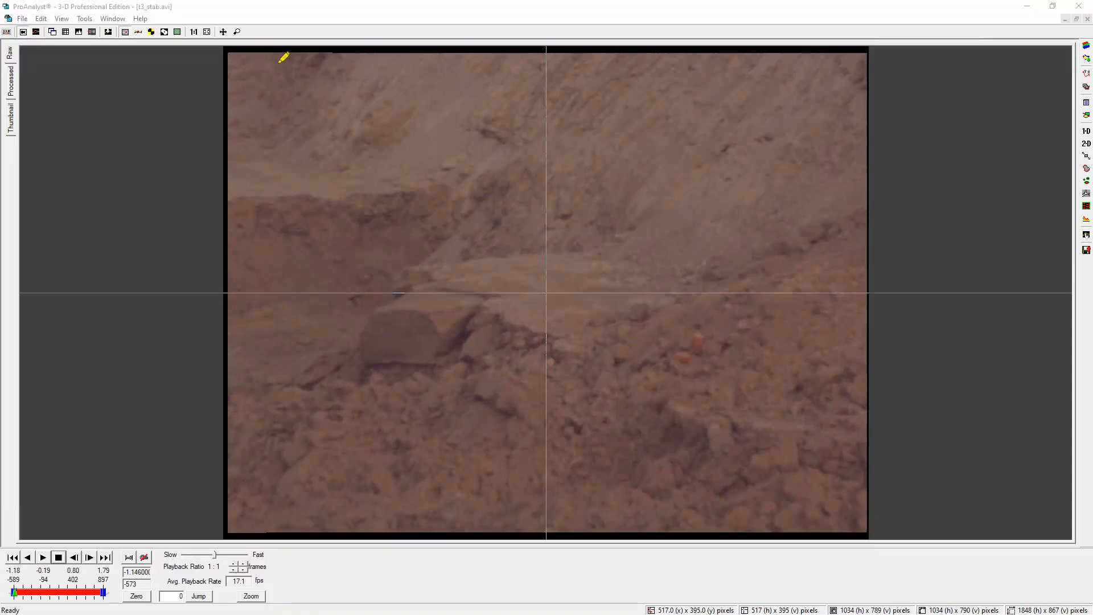
mouse_move(229, 52)
left_mouse_down()
mouse_move(866, 41)
mouse_move(871, 529)
mouse_move(630, 539)
mouse_move(296, 536)
mouse_move(231, 522)
mouse_move(220, 41)
left_mouse_up()
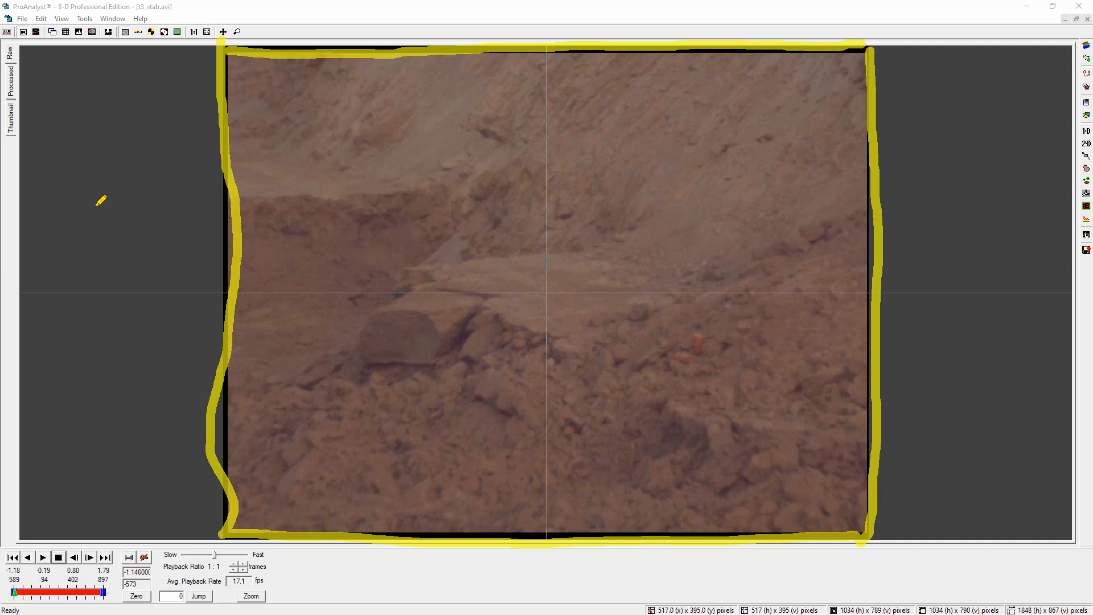
key("e")
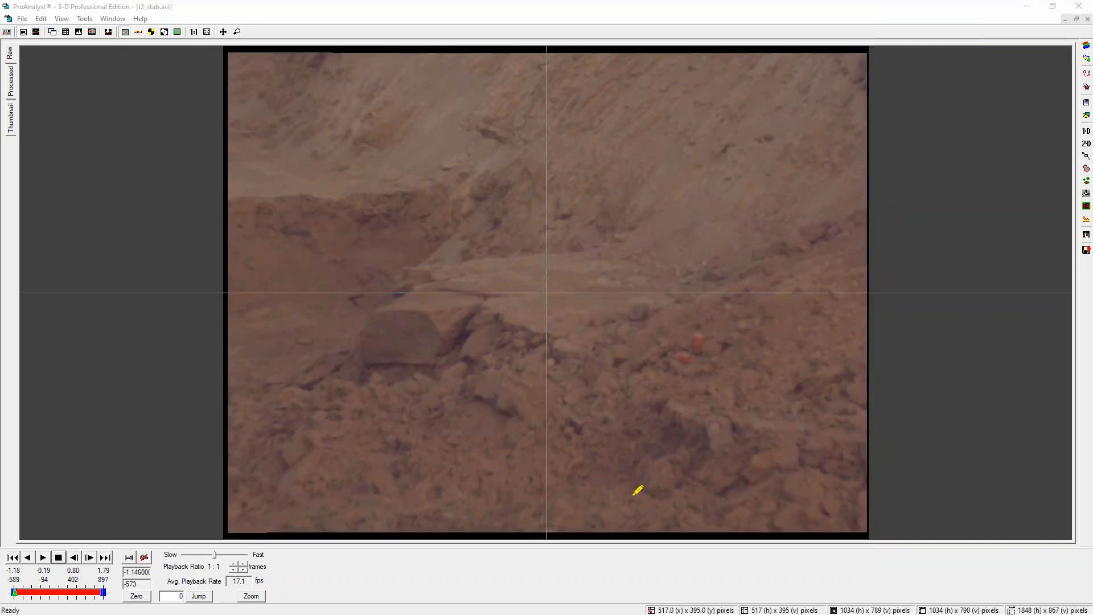
mouse_move(879, 462)
left_mouse_down()
mouse_move(710, 484)
mouse_move(726, 541)
mouse_move(898, 521)
mouse_move(733, 464)
left_mouse_up()
mouse_move(655, 487)
left_mouse_down()
mouse_move(915, 513)
mouse_move(909, 501)
left_mouse_up()
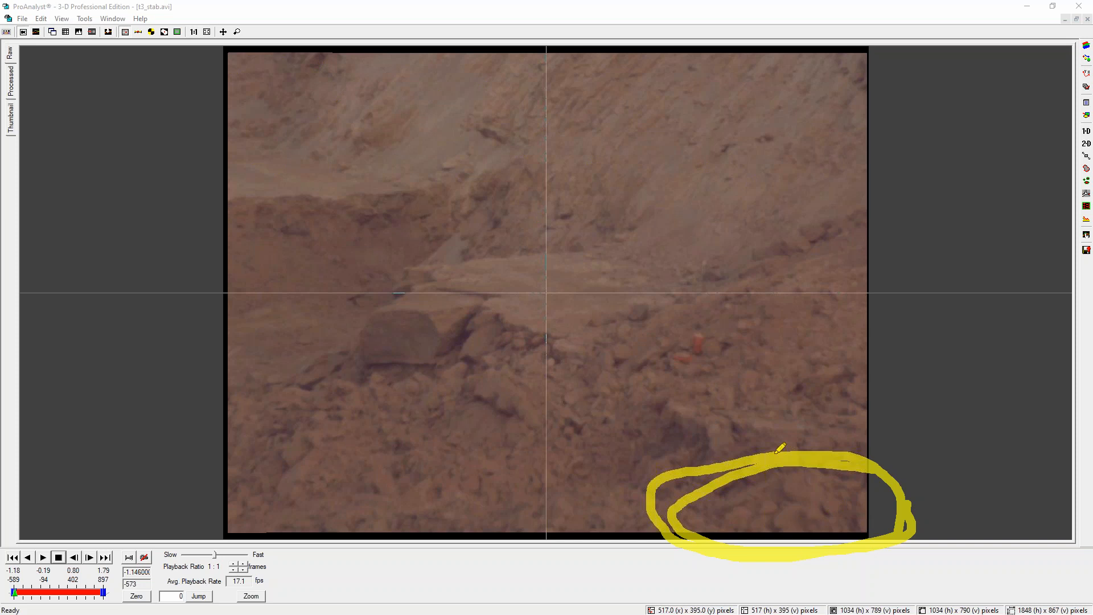
mouse_move(834, 460)
left_mouse_down()
mouse_move(875, 484)
mouse_move(885, 521)
mouse_move(900, 528)
left_mouse_up()
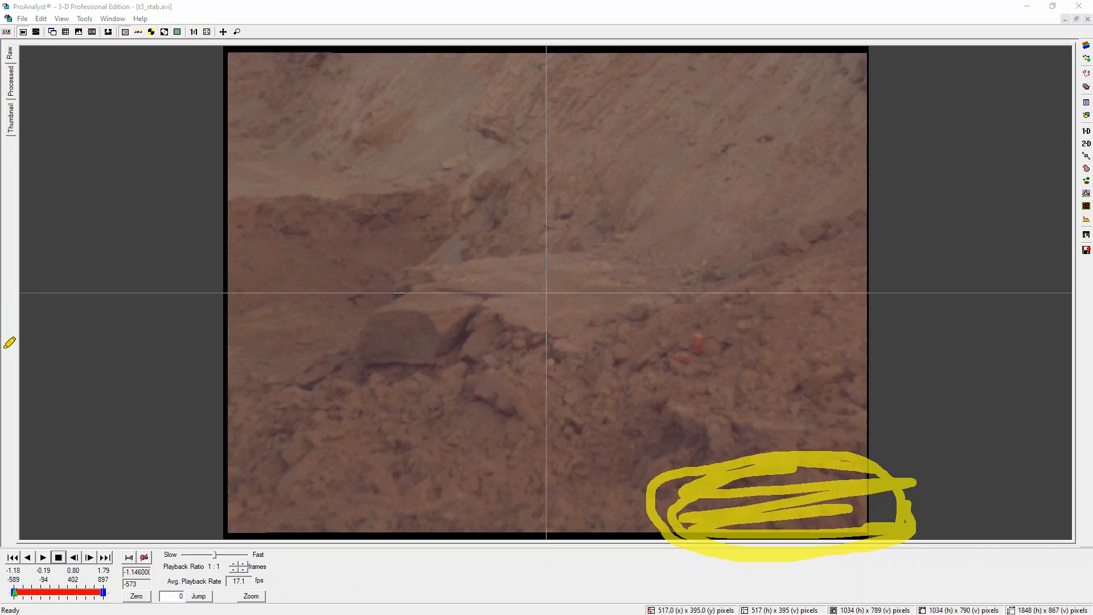
key("Escape")
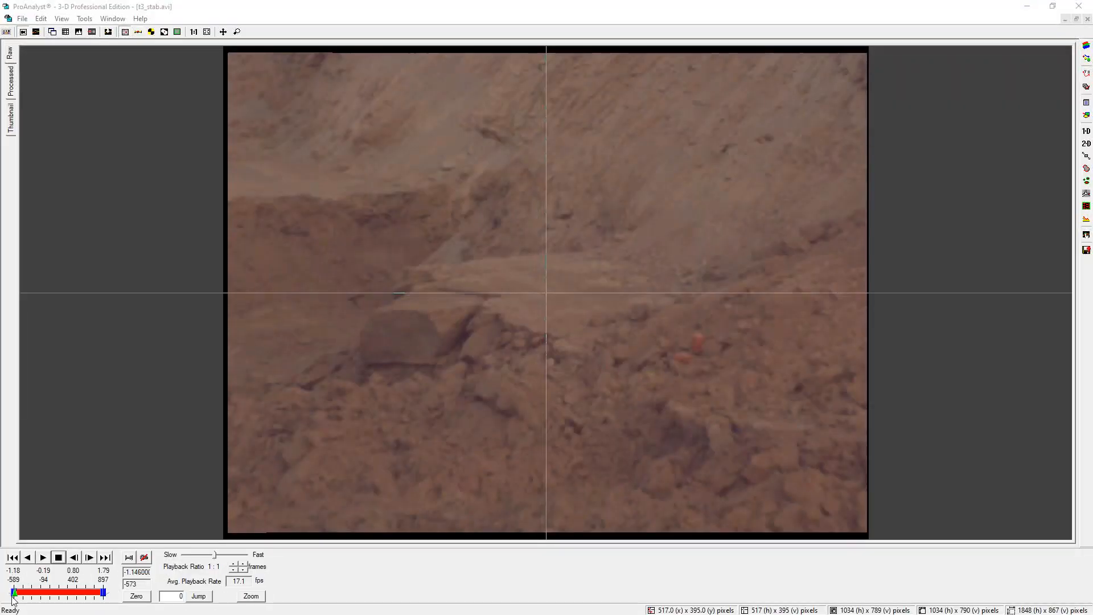
Scrub t3_stab.avi to around frame 234 and return to the t3.avi window
mouse_move(20, 593)
left_mouse_down()
mouse_move(99, 601)
mouse_move(66, 601)
left_mouse_up()
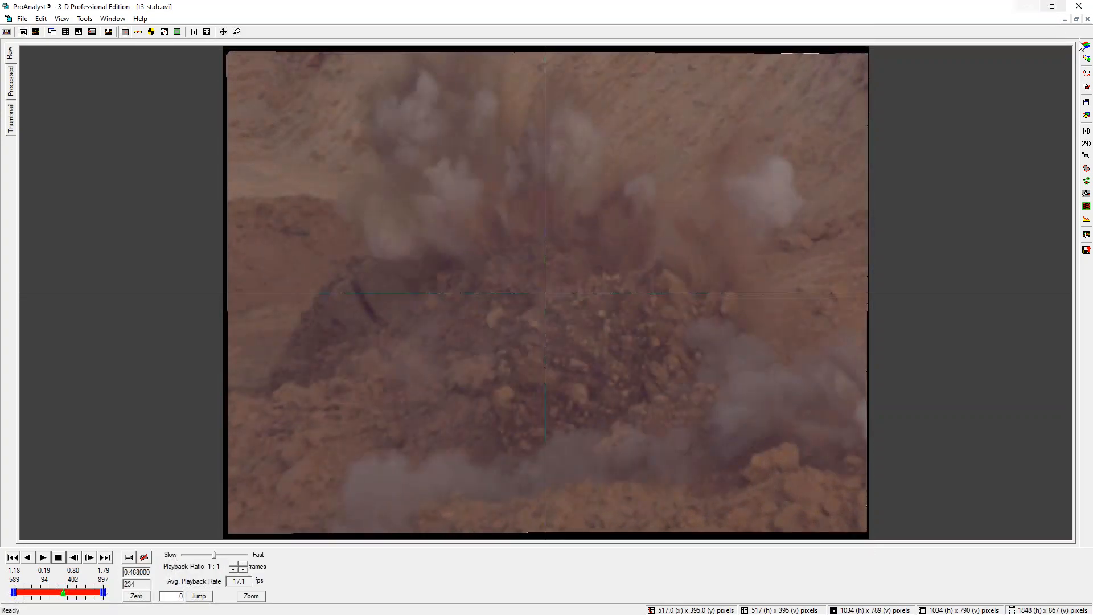
left_click(1085, 20)
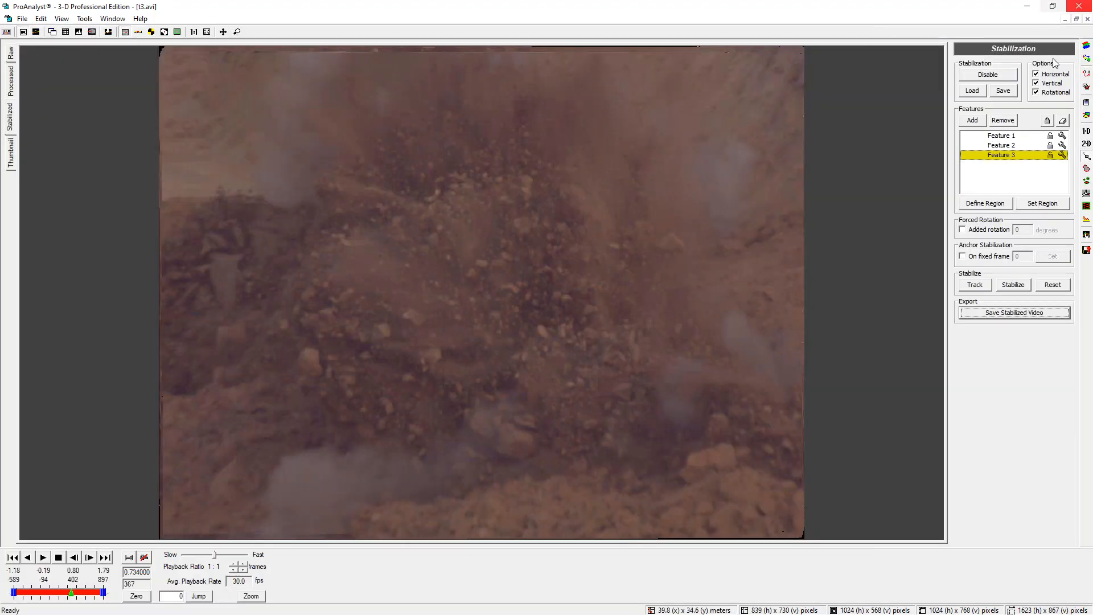
Scrub t3.avi to frame 329, switch the view tab, and zoom in on the tracked feature boxes
mouse_move(73, 596)
left_mouse_down()
mouse_move(42, 594)
mouse_move(69, 589)
left_mouse_up()
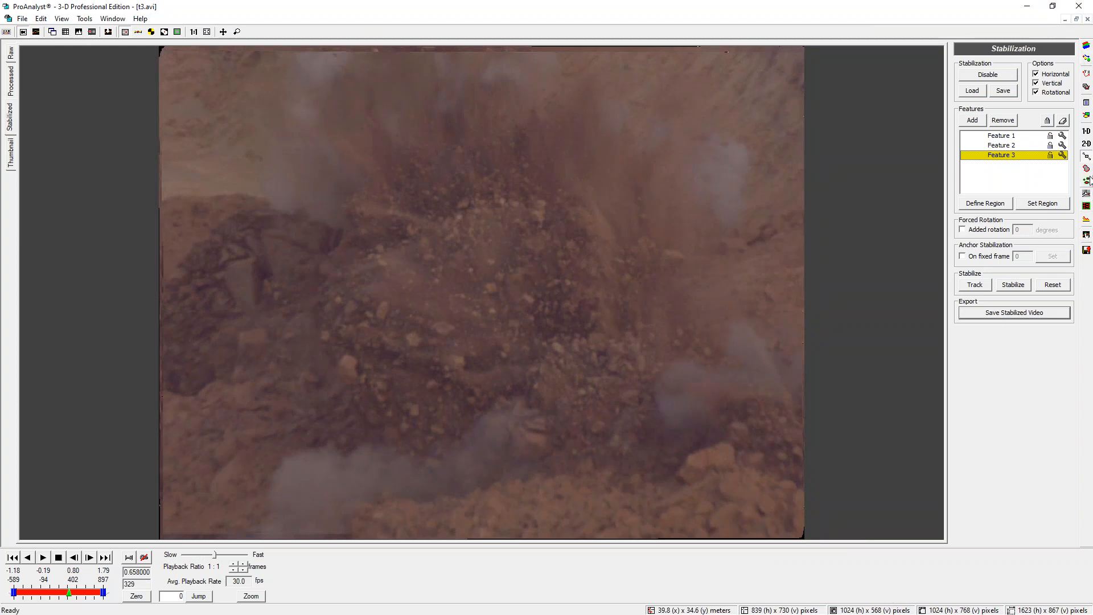
left_click(12, 53)
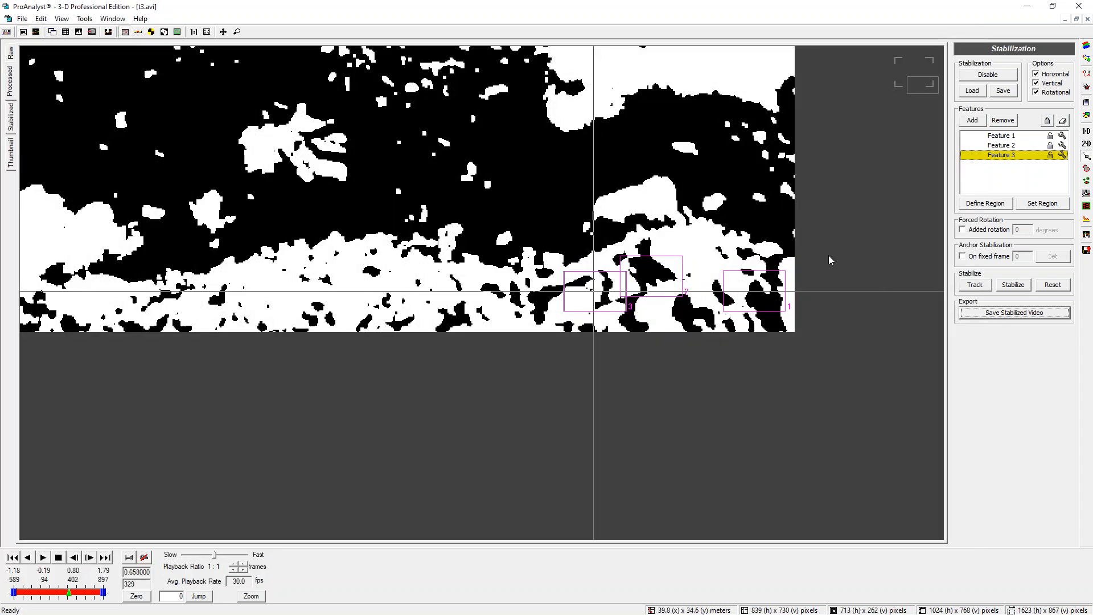
left_click(435, 142)
scroll(436, 142, "down", 5)
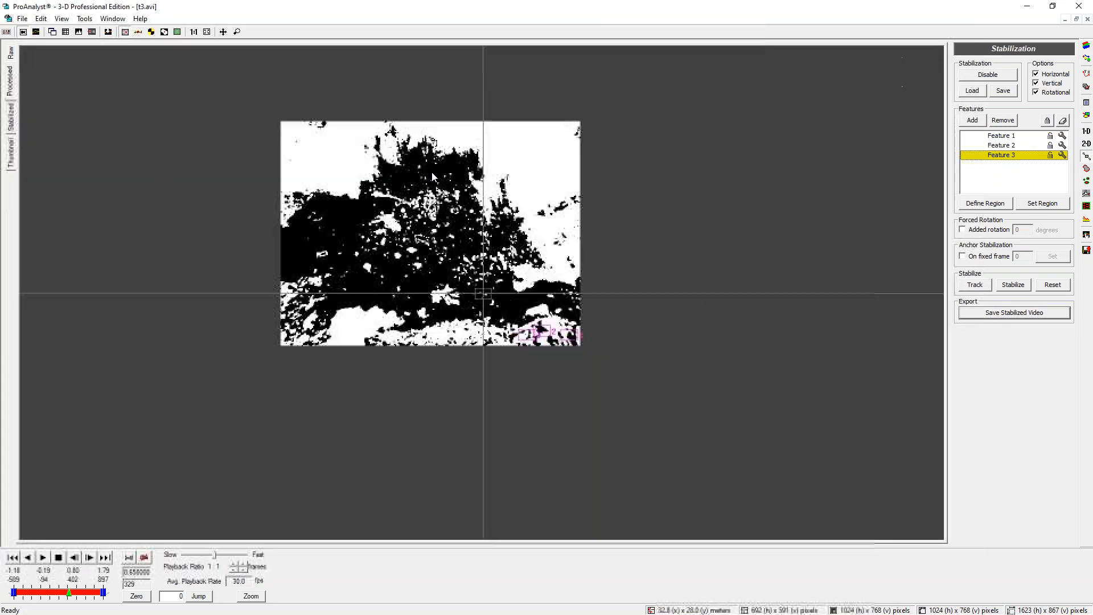
scroll(436, 141, "up", 2)
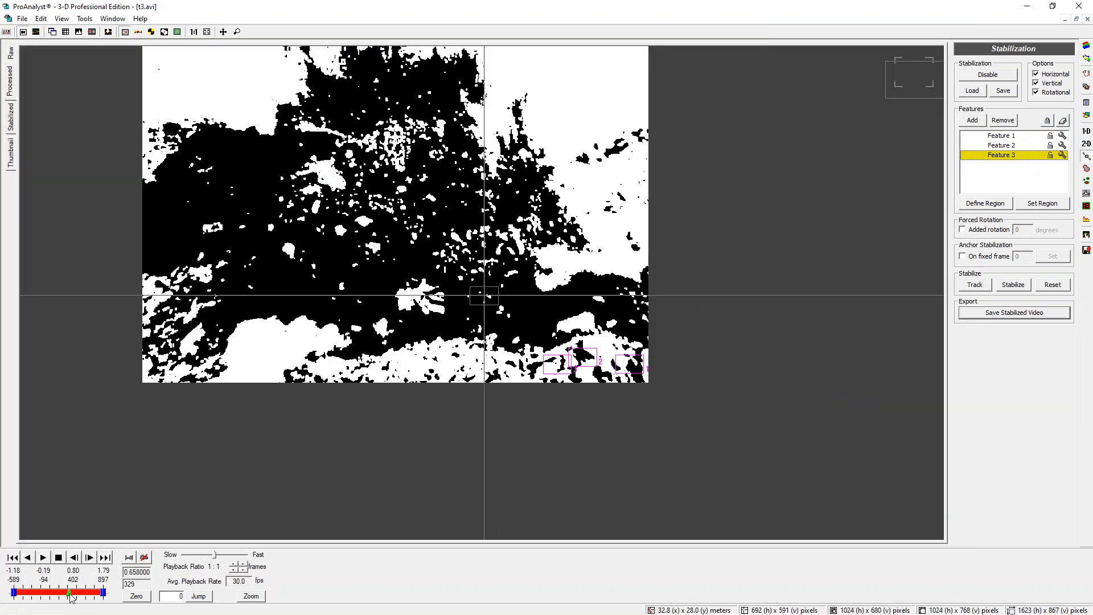
mouse_move(69, 593)
left_mouse_down()
mouse_move(45, 594)
mouse_move(91, 596)
left_mouse_up()
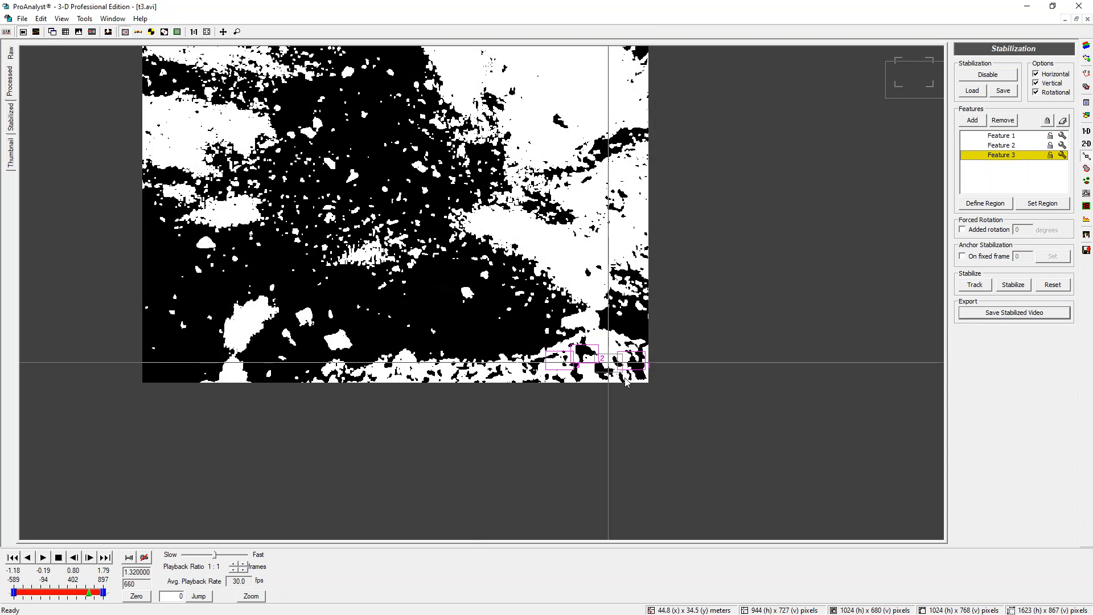
Scrub through frames around 460 to 660 while zooming to examine the feature boxes on the processed image
scroll(626, 382, "up", 3)
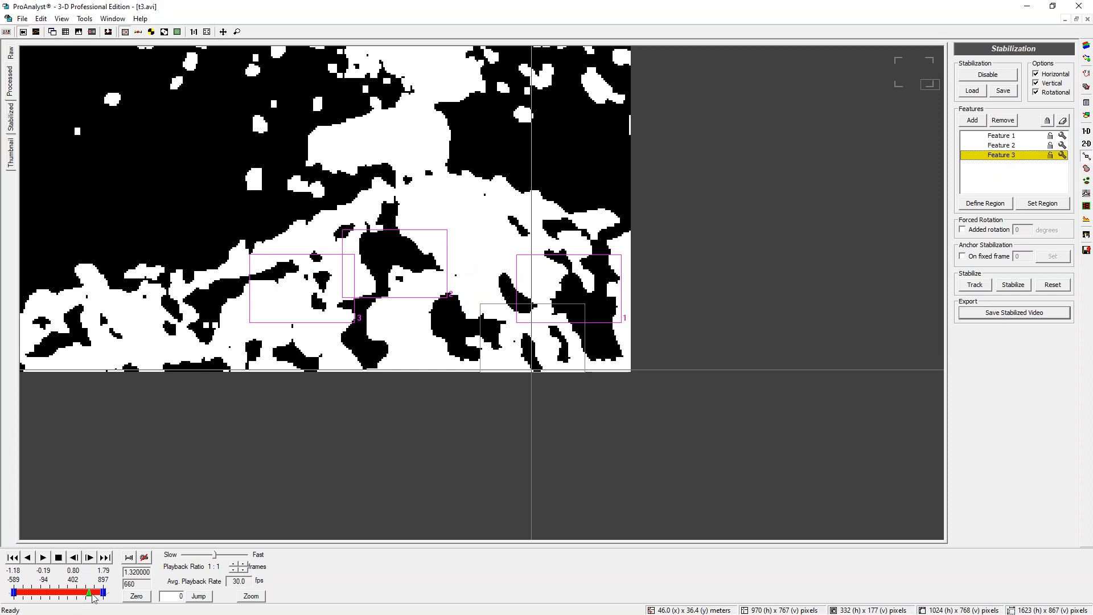
left_click_drag(90, 591, 87, 592)
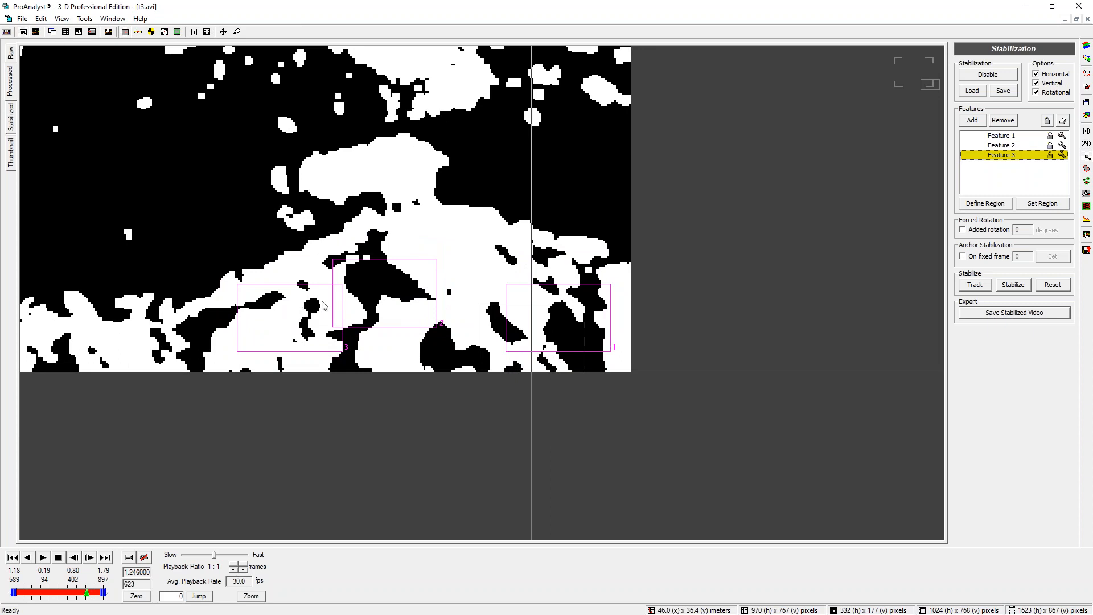
left_click_drag(87, 594, 83, 591)
scroll(282, 164, "down", 5)
scroll(282, 164, "down", 2)
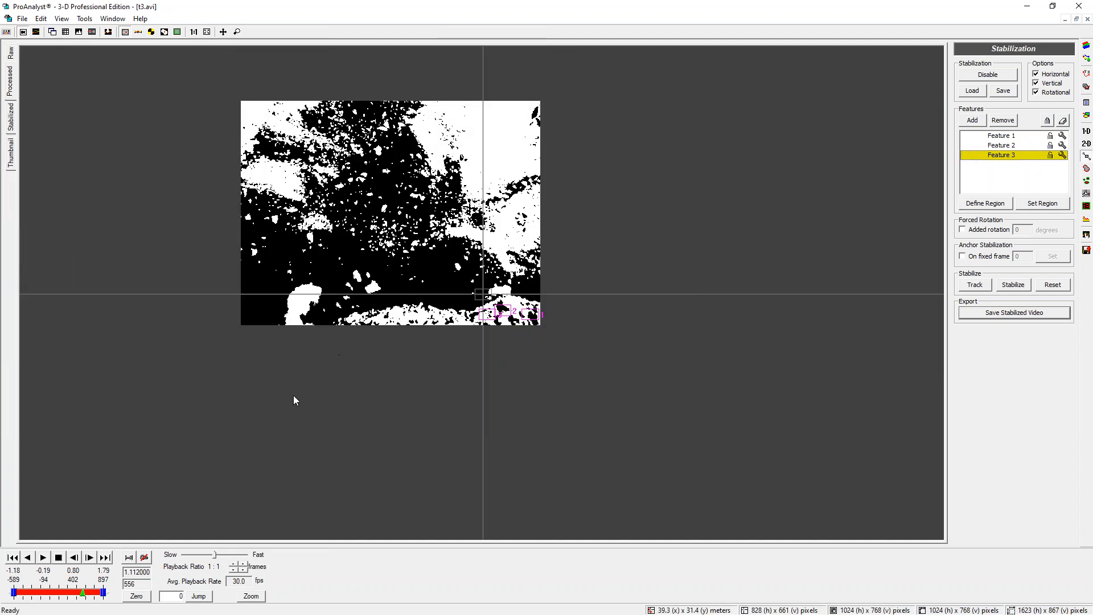
scroll(502, 302, "up", 2)
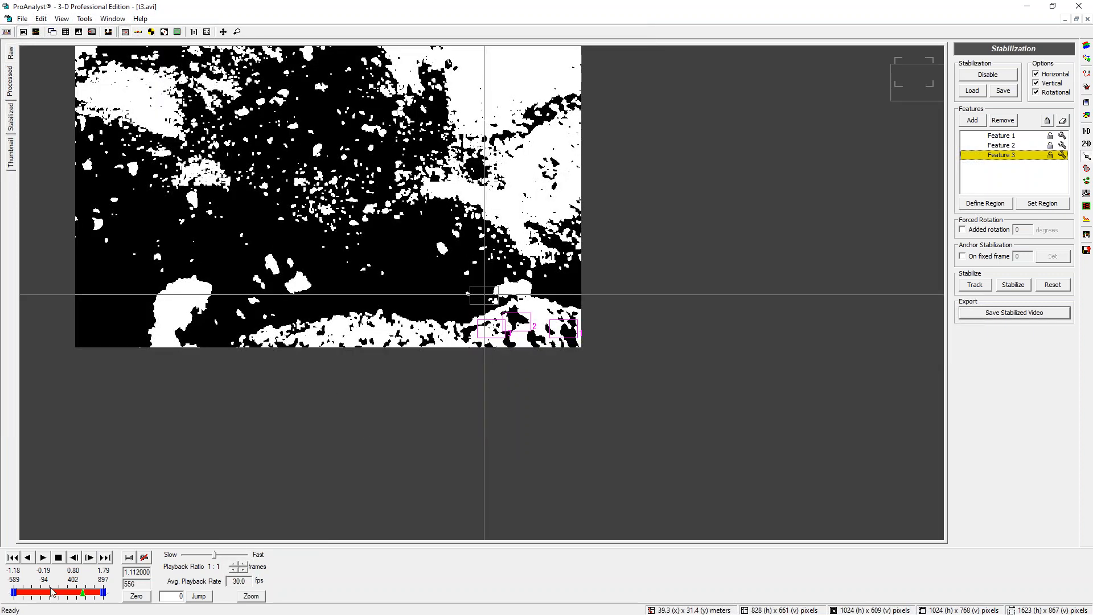
left_click(82, 593)
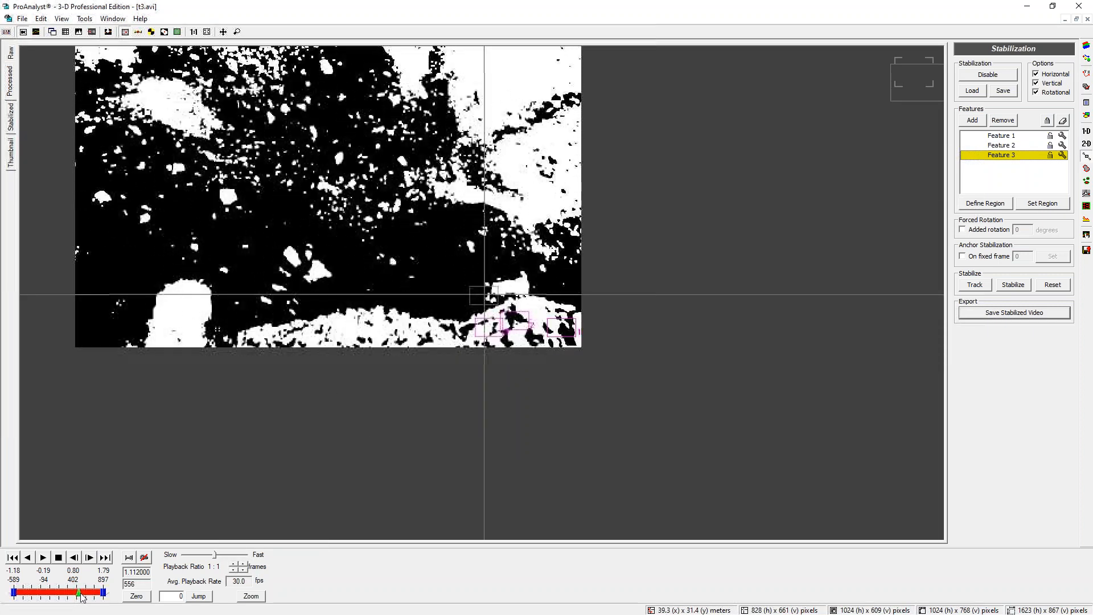
left_click_drag(82, 592, 79, 593)
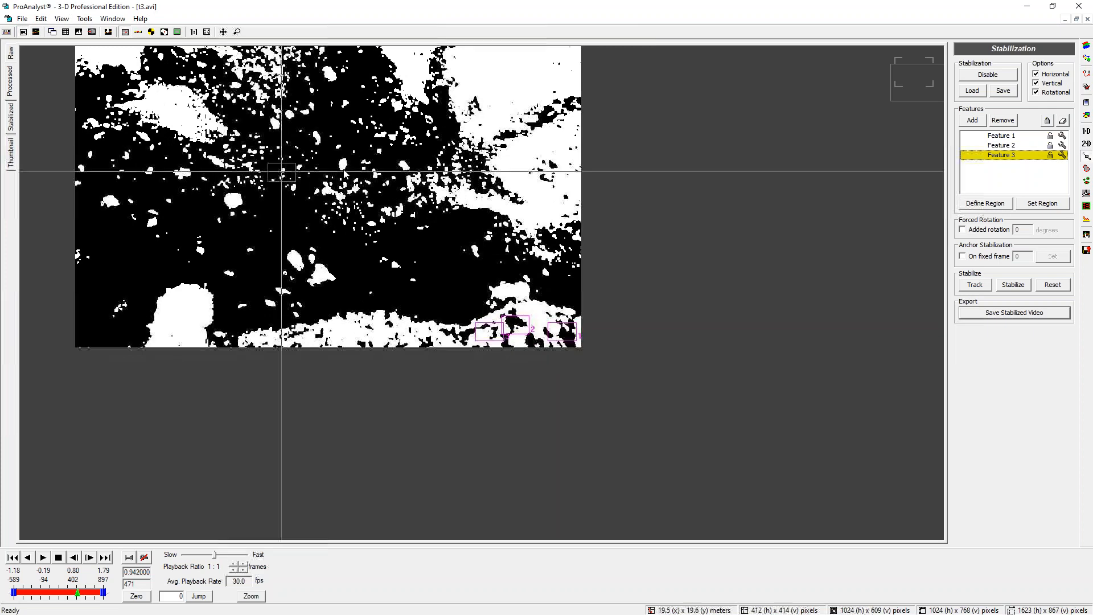
scroll(283, 221, "up", 3)
left_click_drag(78, 593, 77, 593)
scroll(837, 336, "down", 4)
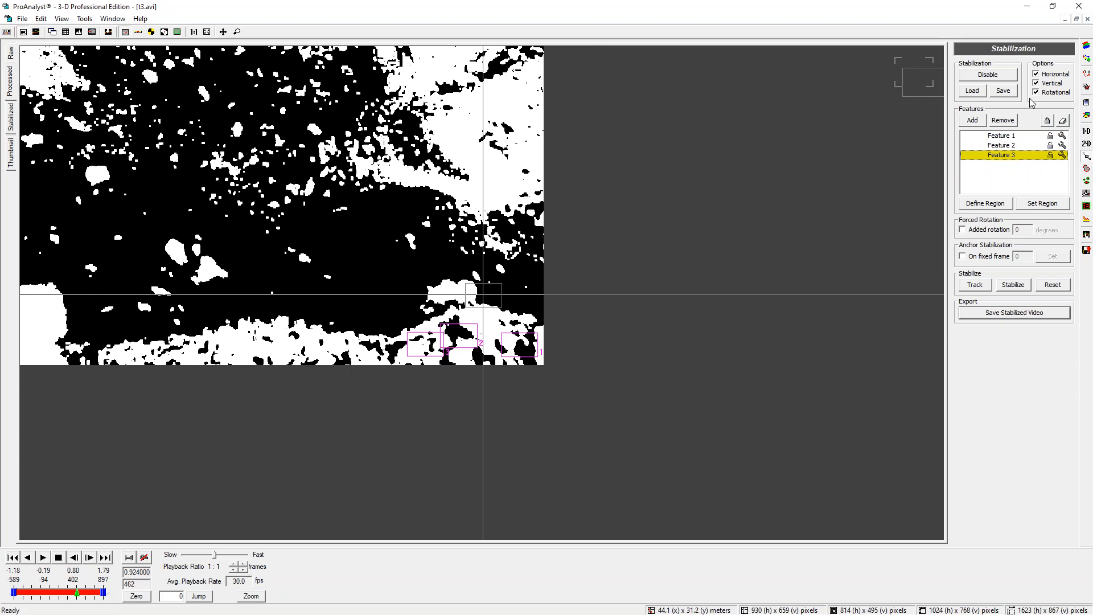
left_click(225, 133)
scroll(236, 135, "down", 3)
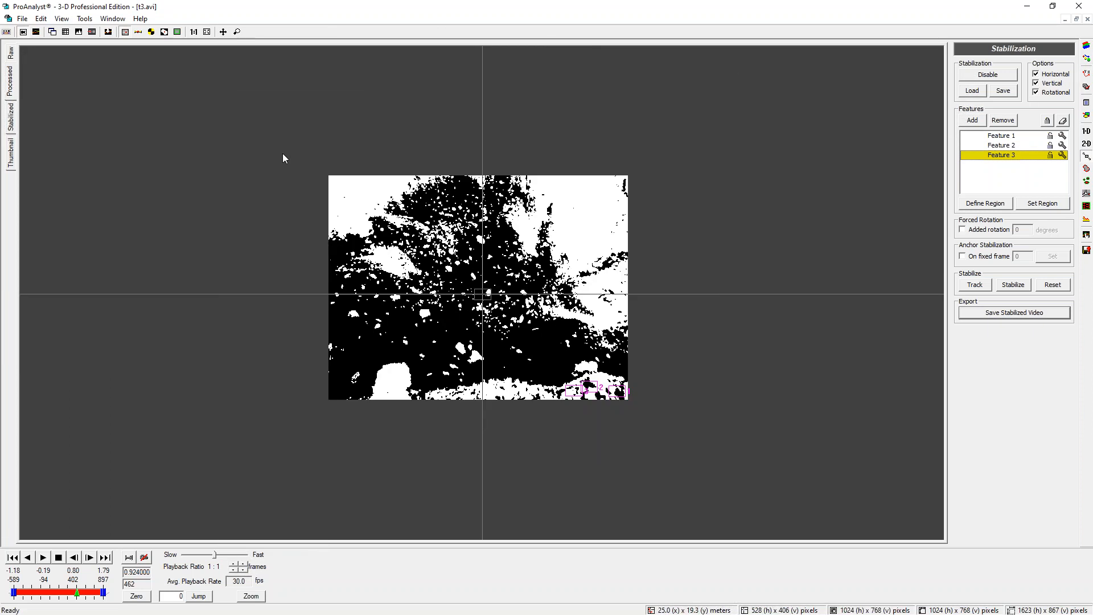
scroll(283, 153, "up", 2)
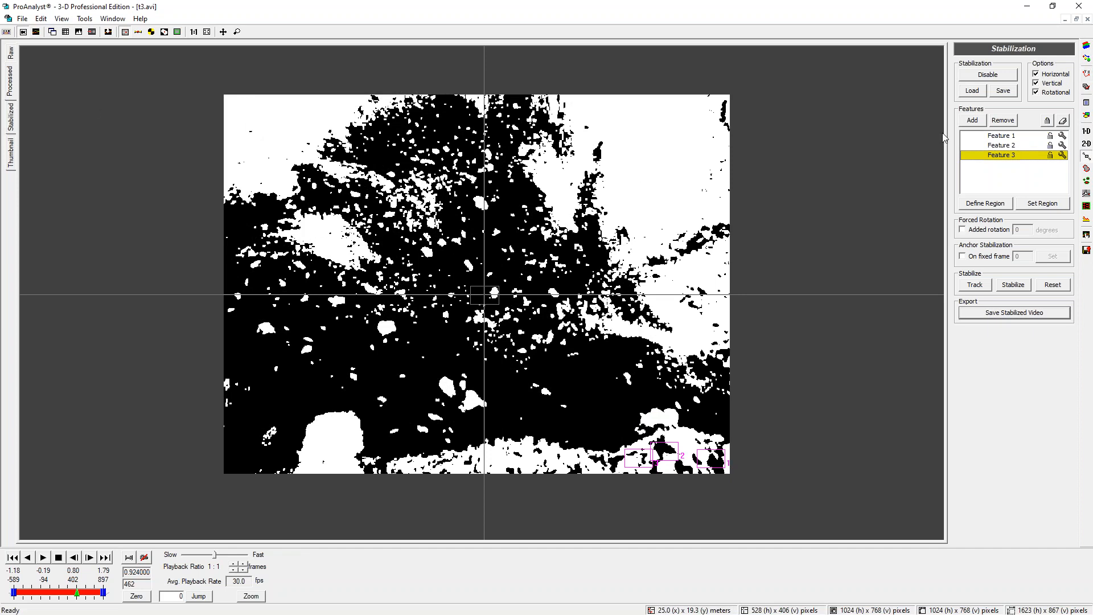
Disable the Threshold (Binary) and Morphology Break Connections filters in the image filter list
left_click(1087, 46)
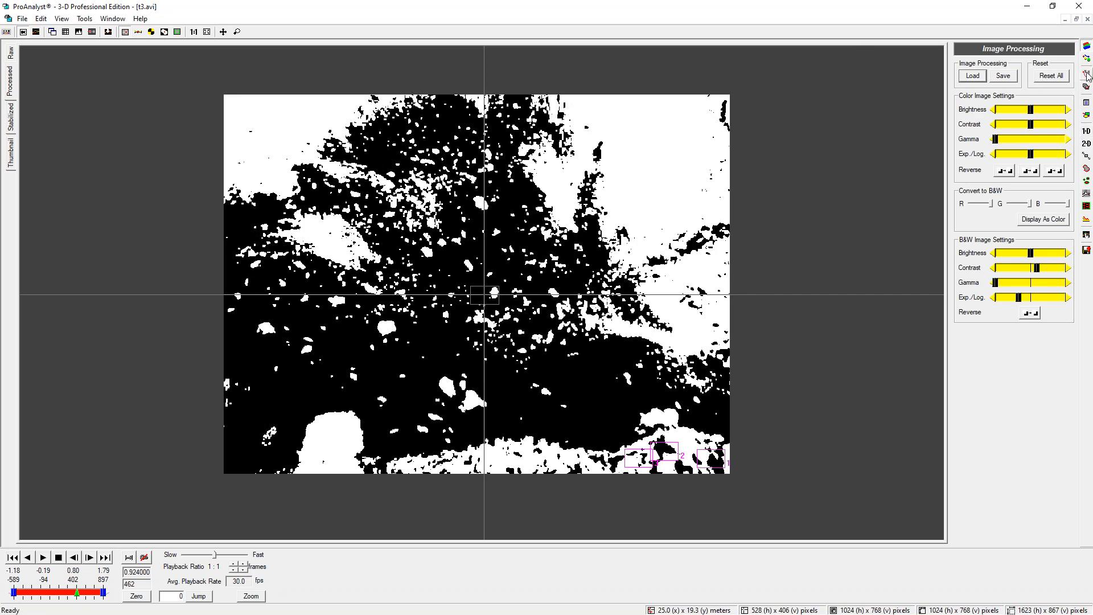
left_click(1085, 59)
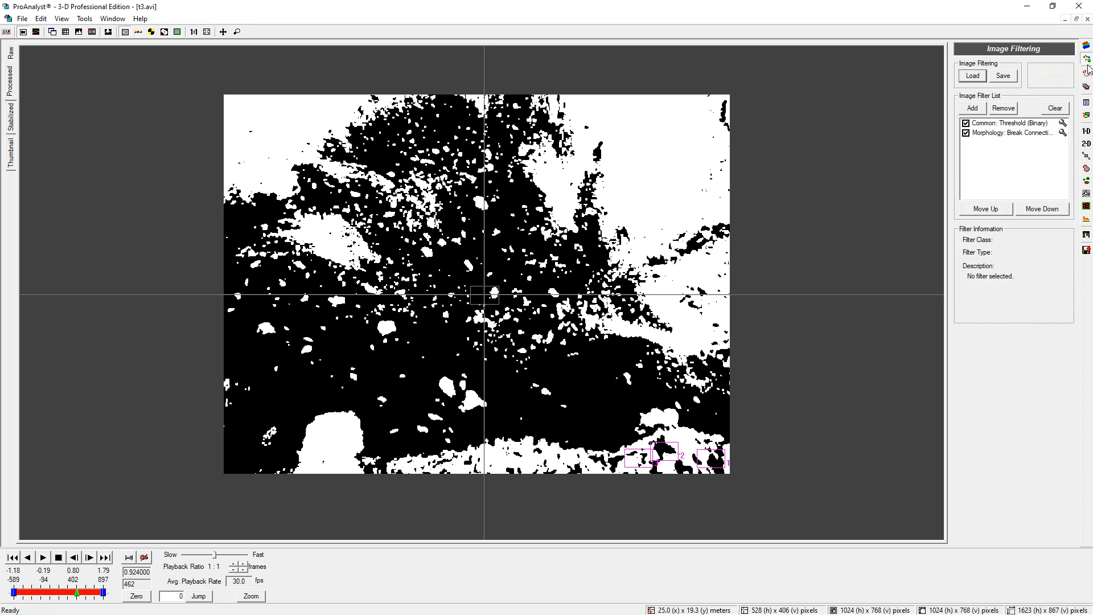
left_click(965, 123)
left_click(968, 133)
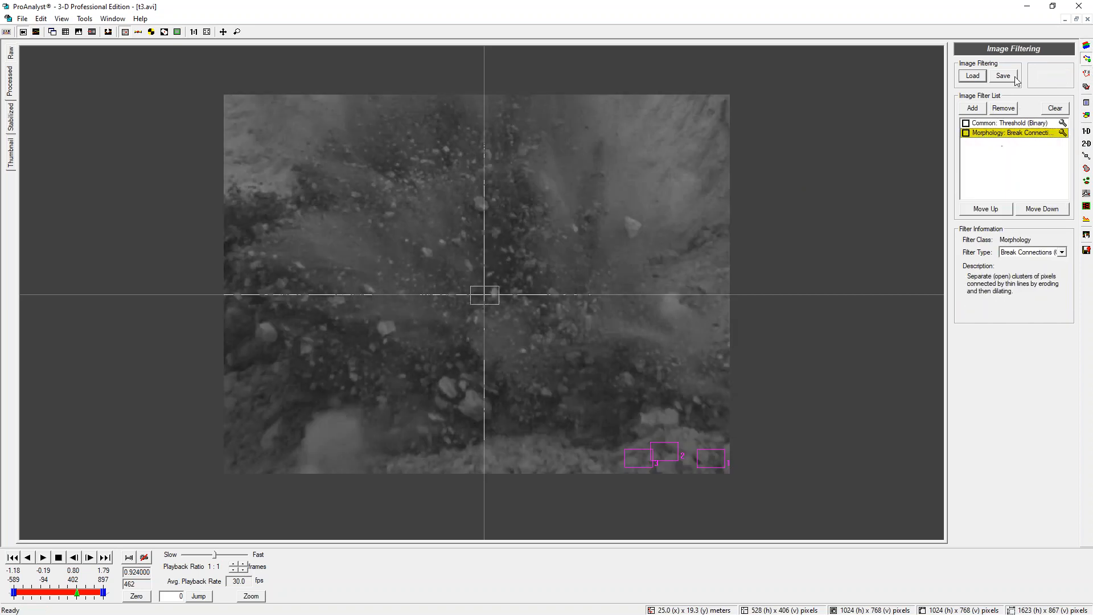
Reset all image processing settings and convert the display to black and white with slightly higher contrast
left_click(1086, 45)
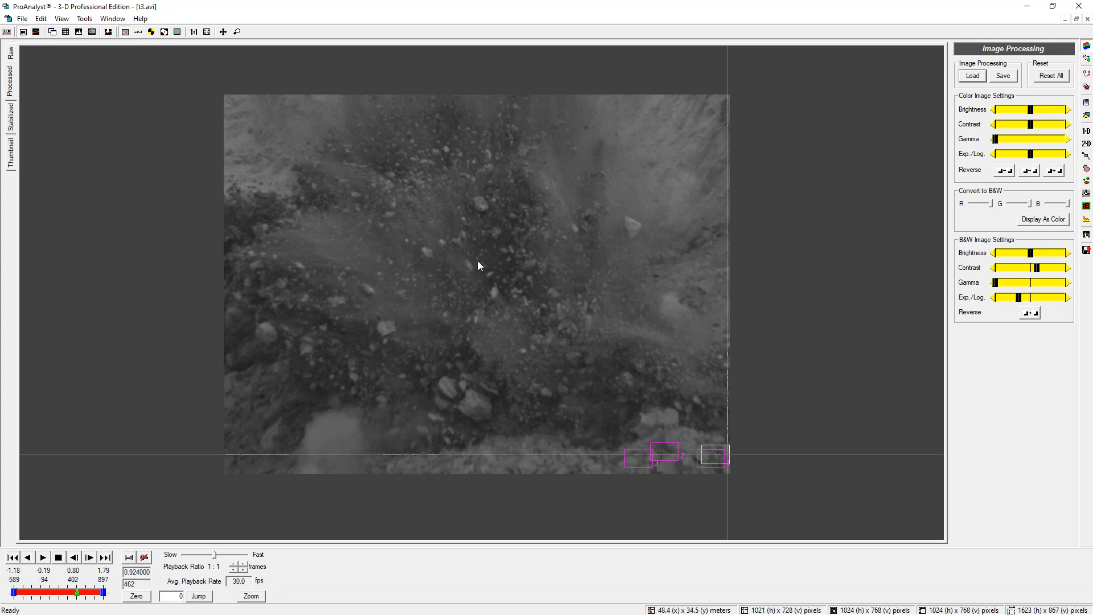
left_click(1086, 58)
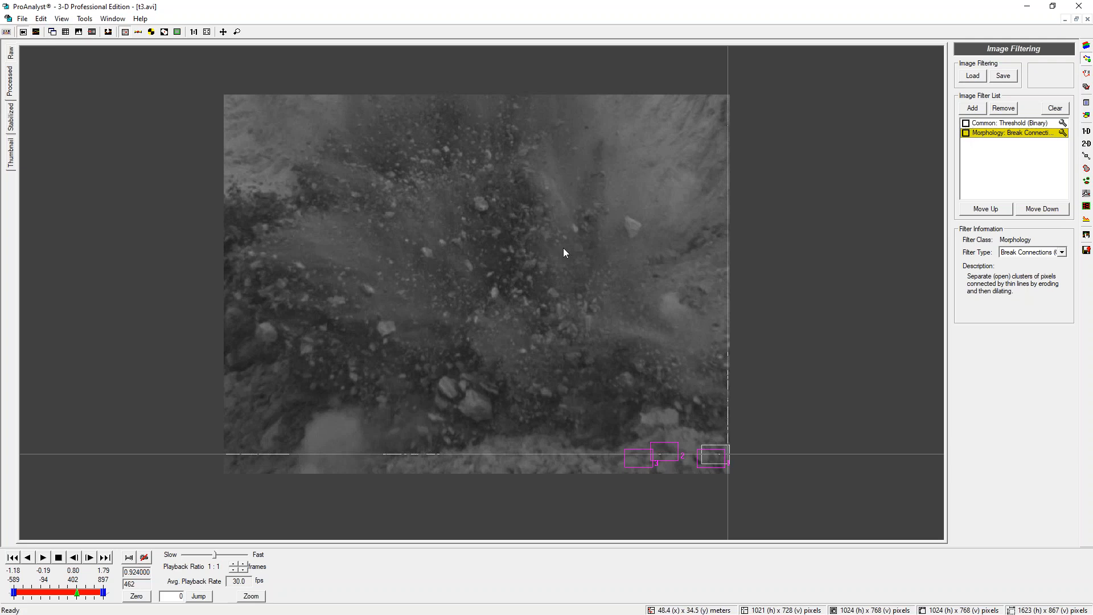
left_click(1087, 46)
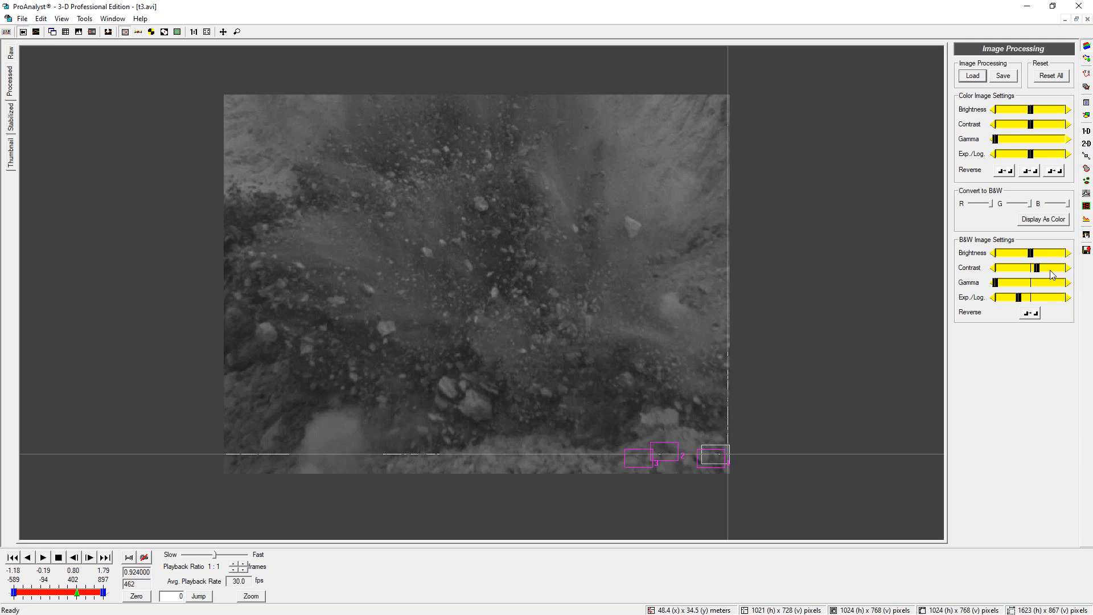
left_click(1060, 77)
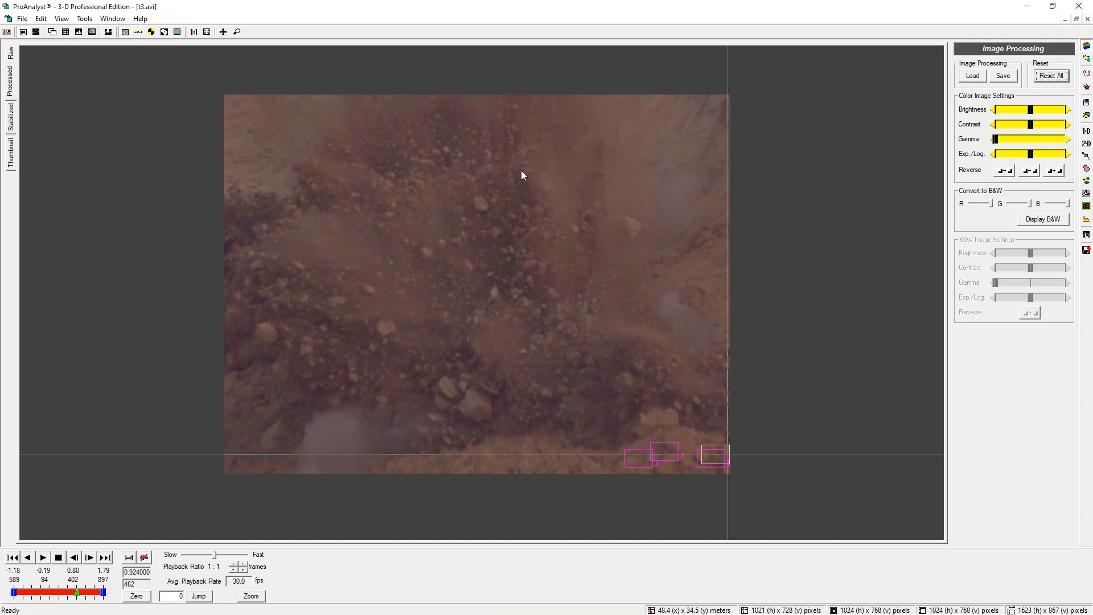
left_click(1039, 221)
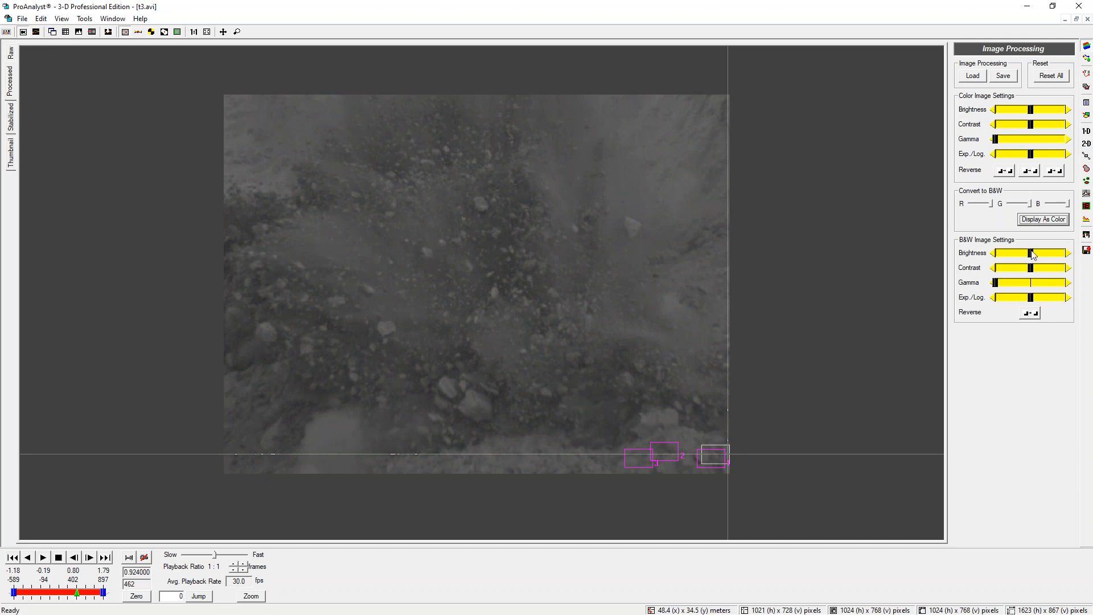
mouse_move(1033, 272)
left_mouse_down()
mouse_move(1047, 272)
mouse_move(1036, 272)
left_mouse_up()
Disable video stabilization for t3.avi
left_click(1086, 156)
left_click(988, 75)
left_click(584, 339)
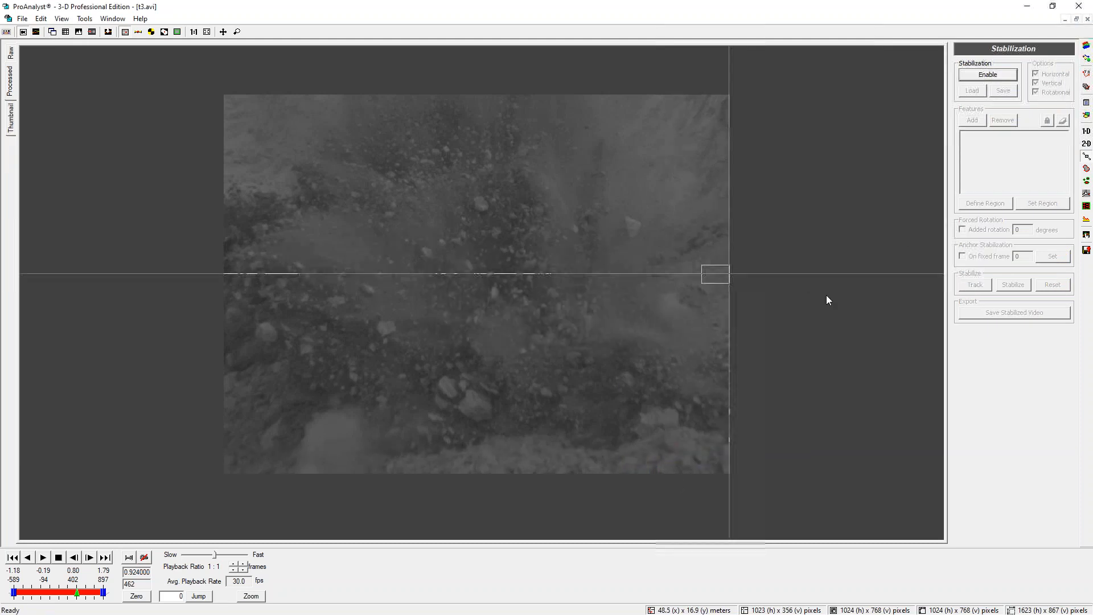
Raise the black-and-white contrast setting in image processing
left_click(1086, 45)
left_click_drag(1030, 267, 1047, 269)
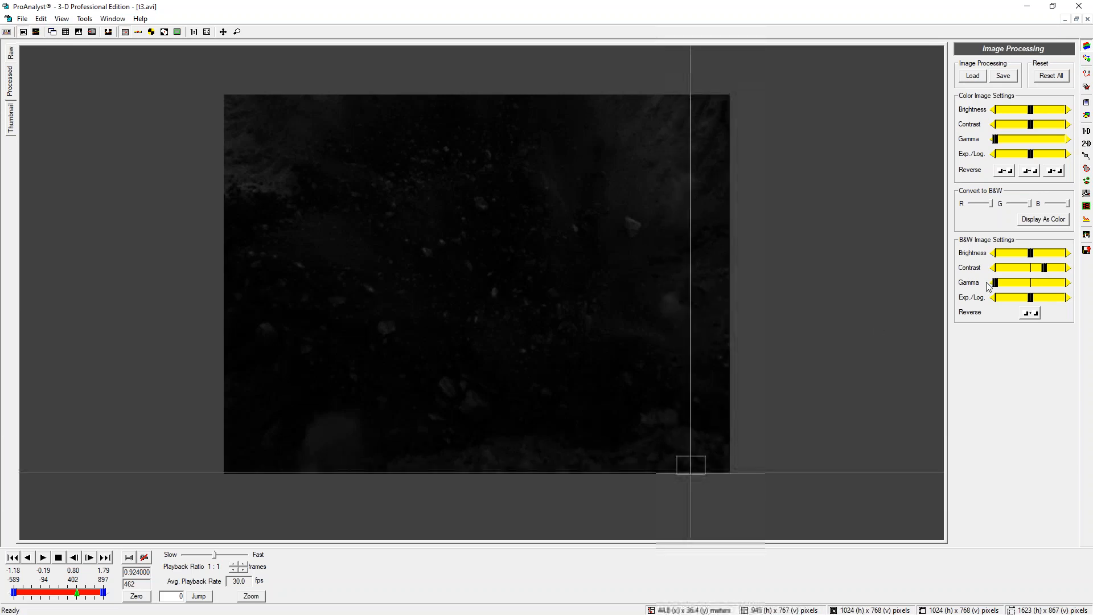
Raise the black-and-white gamma setting in image processing
left_click_drag(997, 285, 1054, 271)
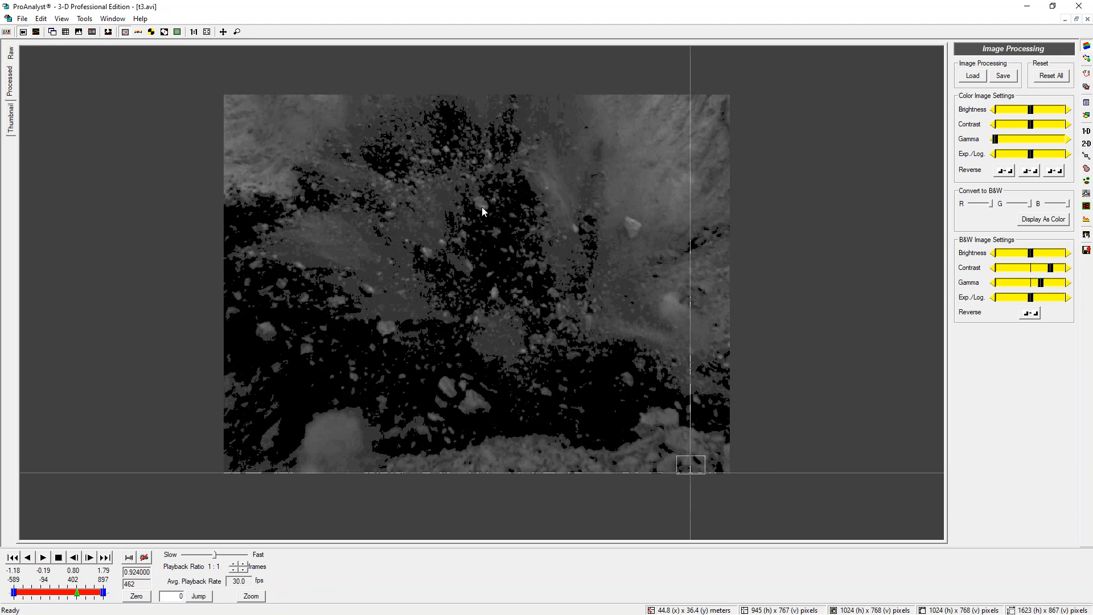
mouse_move(464, 168)
left_mouse_down()
mouse_move(413, 344)
mouse_move(590, 321)
mouse_move(580, 239)
left_mouse_up()
left_click_drag(545, 200, 459, 169)
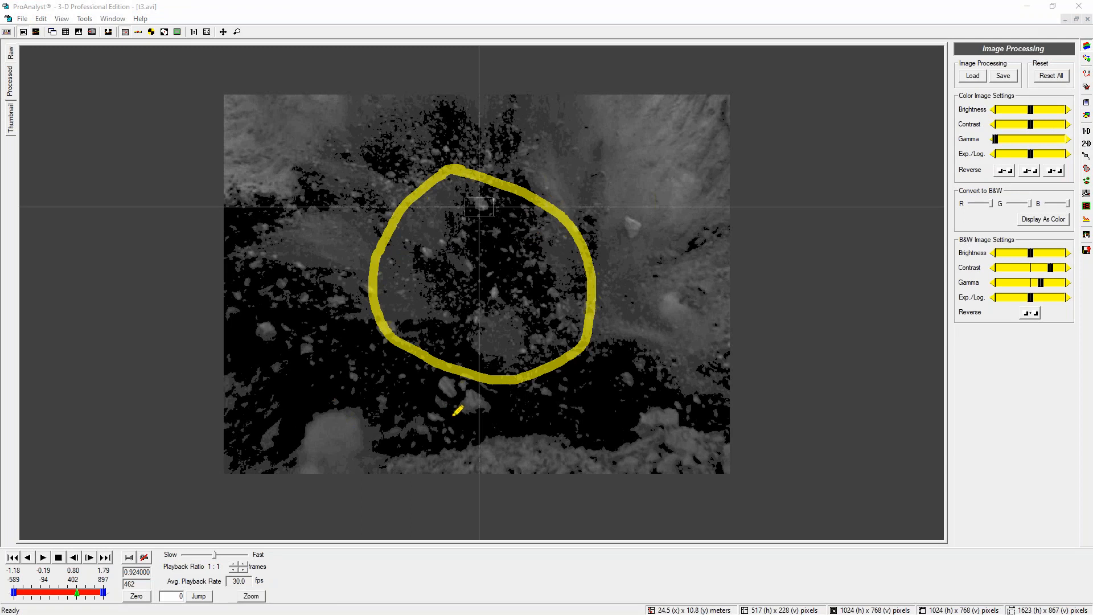
mouse_move(442, 246)
left_mouse_down()
mouse_move(545, 364)
mouse_move(468, 205)
left_mouse_up()
left_click_drag(568, 329, 524, 194)
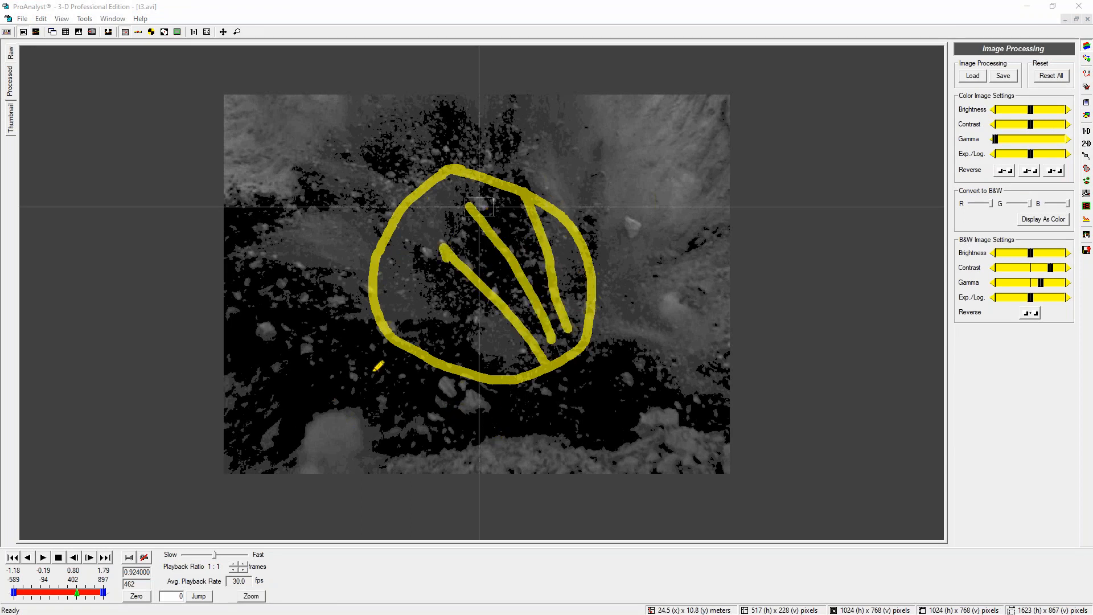
key("Escape")
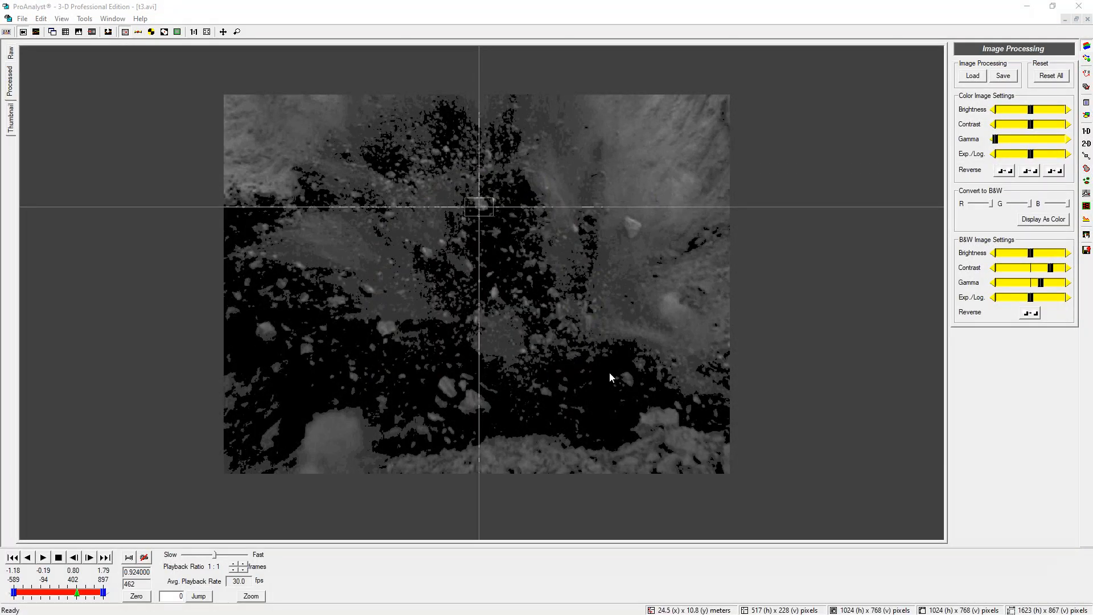
Zoom into the processed frame and move the reticle across several areas to inspect the result
left_click(290, 262)
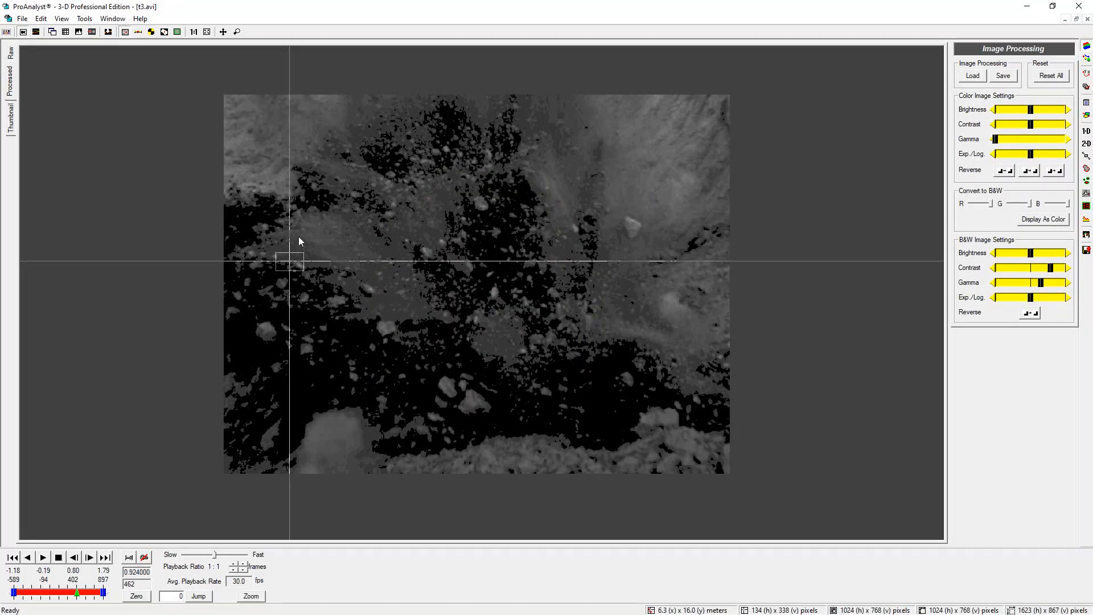
scroll(299, 237, "up", 1)
scroll(520, 285, "up", 1)
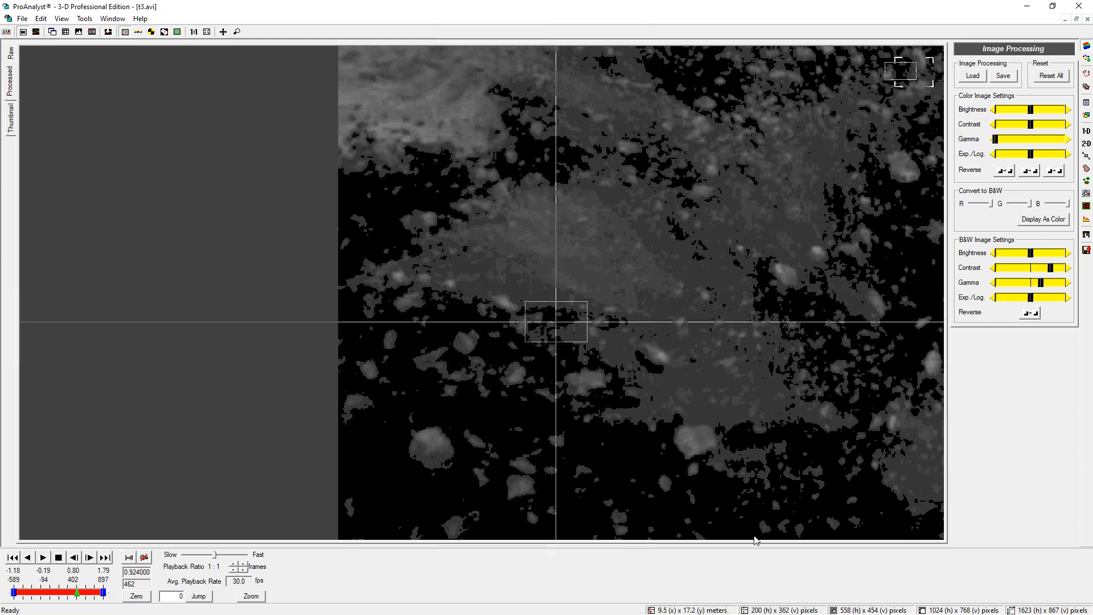
left_click(544, 378)
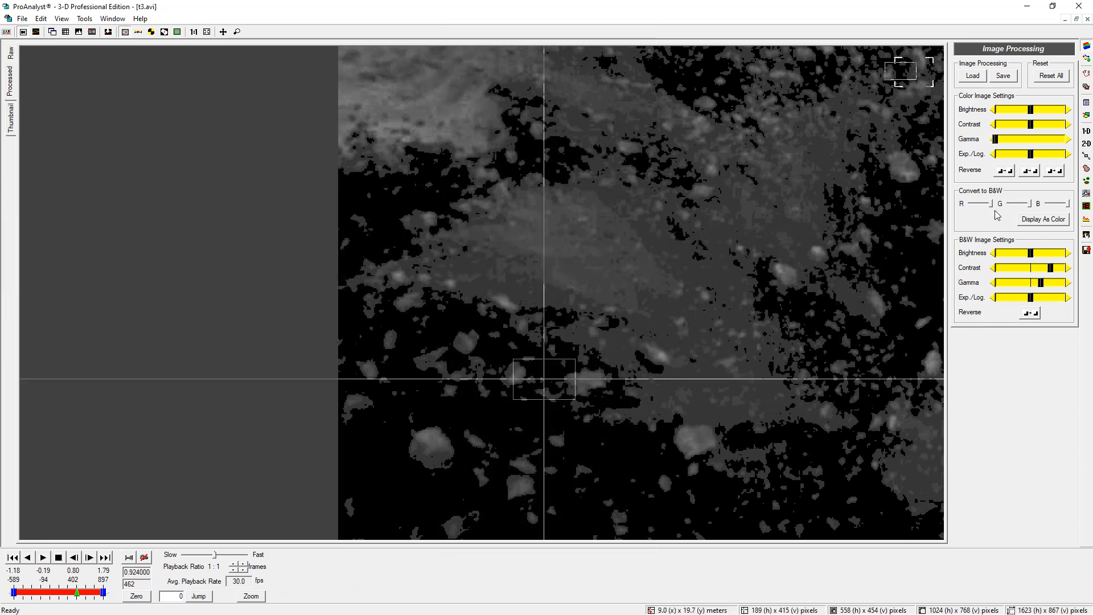
left_click(478, 247)
left_click(602, 269)
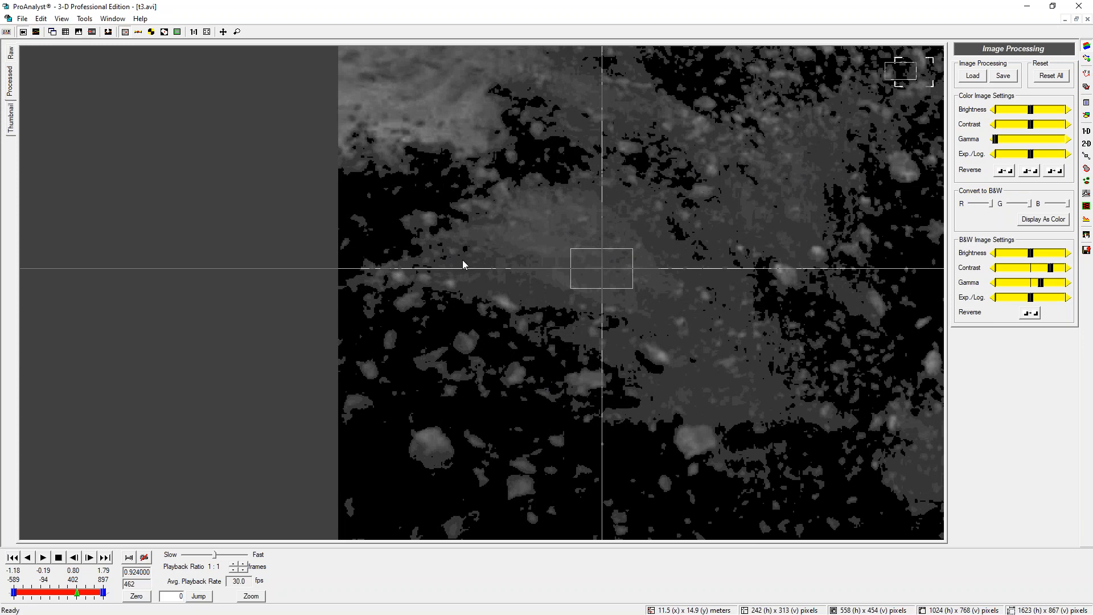
left_click(664, 420)
Lower the black-and-white contrast and gamma settings slightly
mouse_move(1052, 269)
left_mouse_down()
mouse_move(1047, 286)
mouse_move(1032, 286)
mouse_move(1040, 298)
mouse_move(1043, 270)
left_mouse_up()
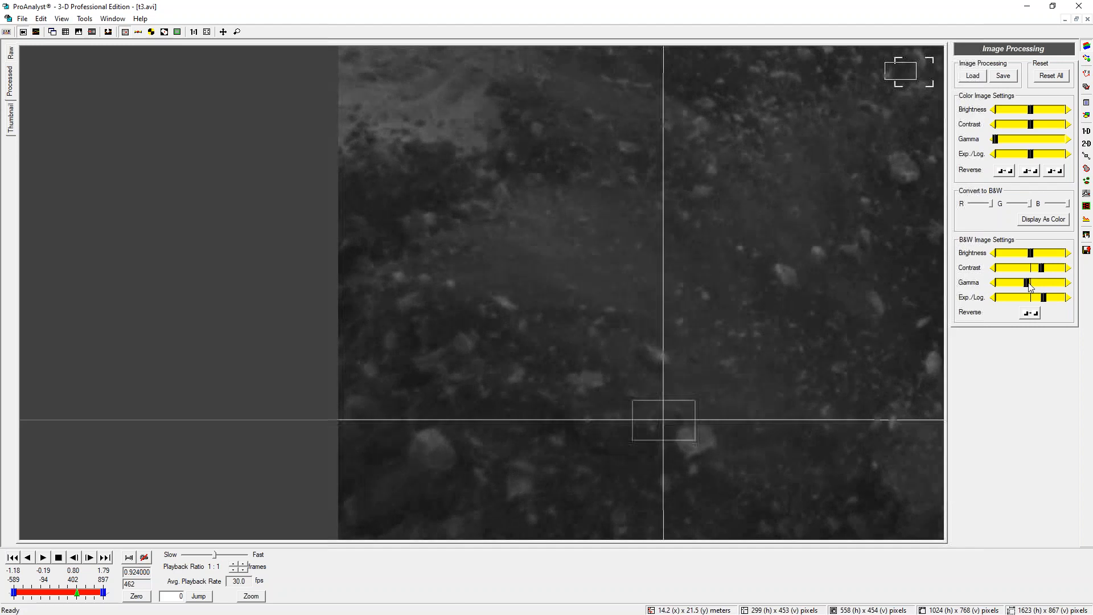
left_click_drag(1040, 269, 1023, 286)
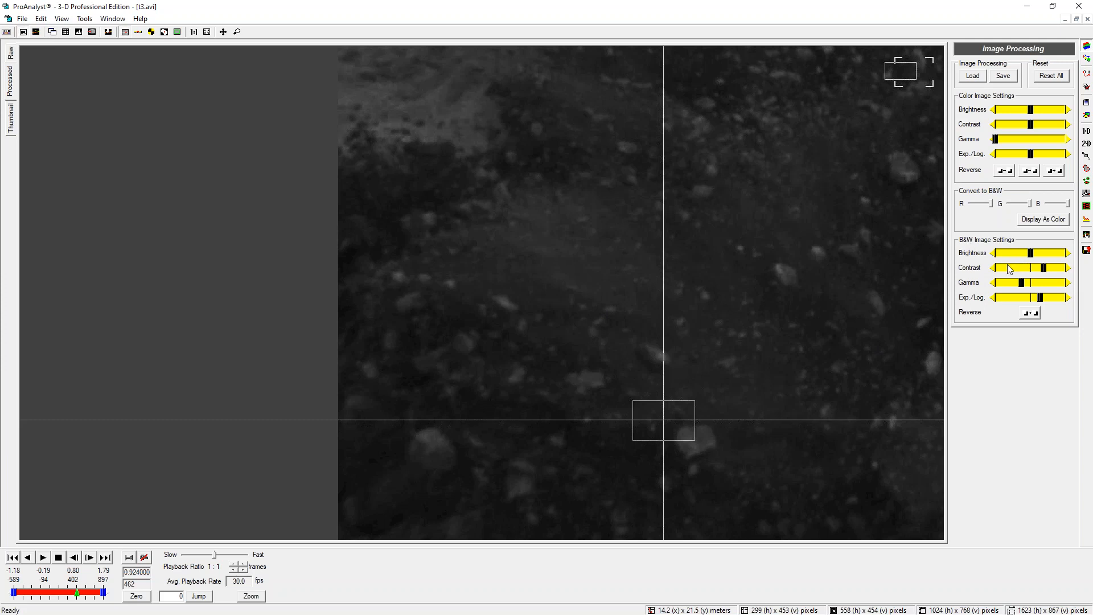
left_click_drag(1045, 271, 1046, 271)
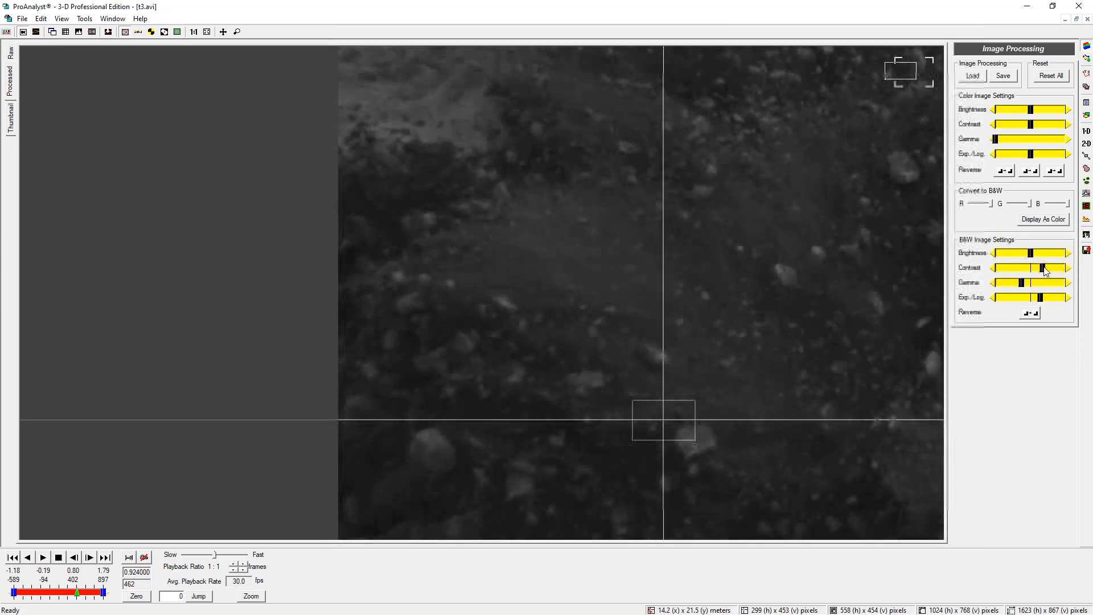
left_click(838, 285)
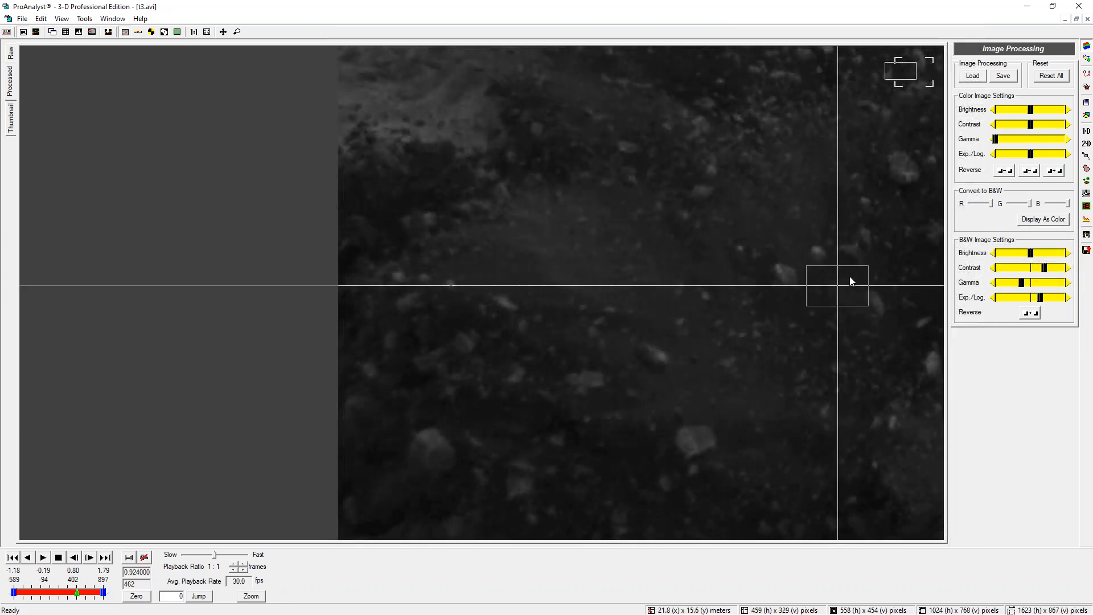
scroll(850, 277, "down", 2)
left_click(517, 341)
scroll(493, 345, "up", 1)
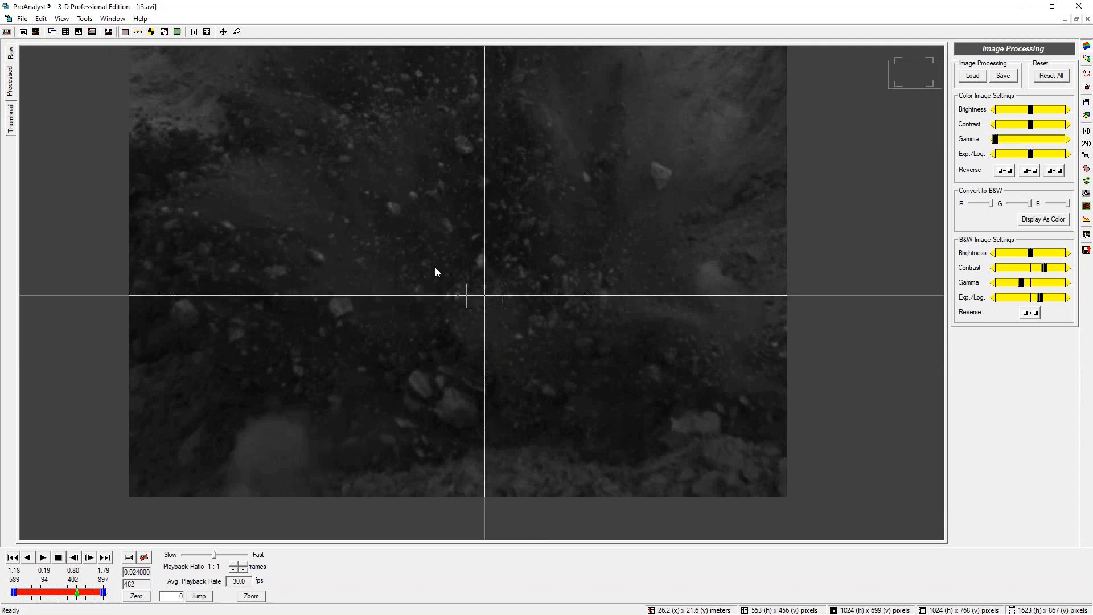
scroll(440, 246, "down", 1)
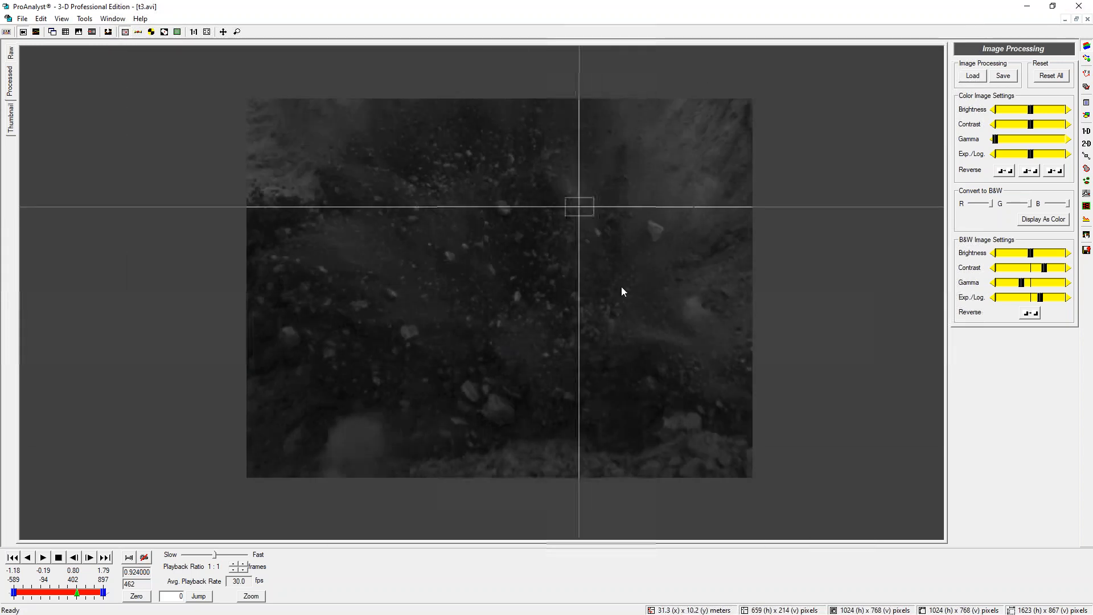
Switch to image filtering and re-enable the Threshold (Binary) filter
left_click(1087, 63)
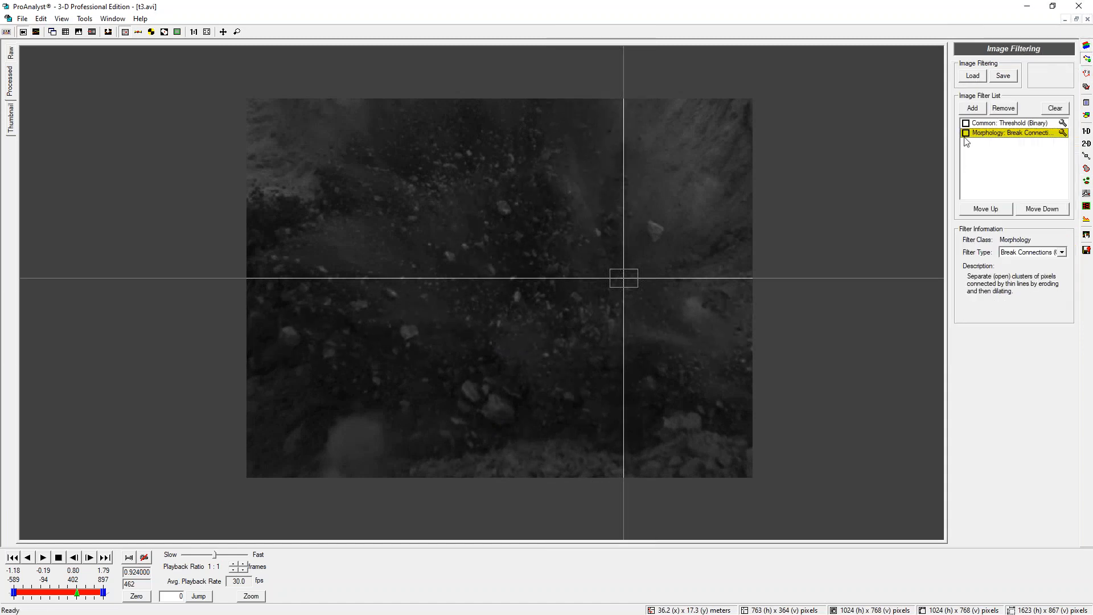
left_click(1041, 125)
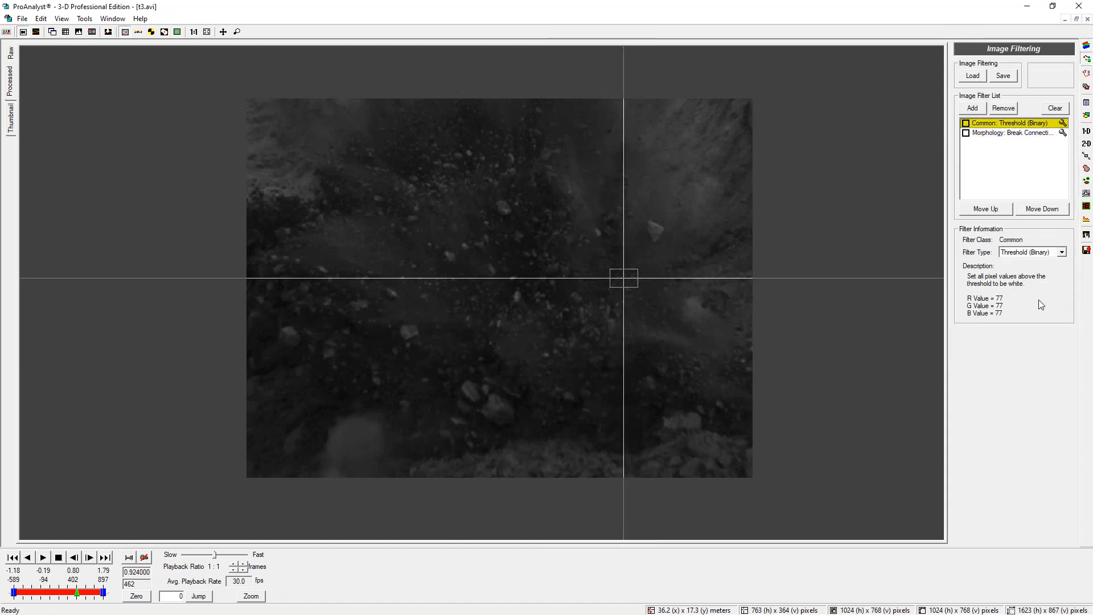
left_click(966, 123)
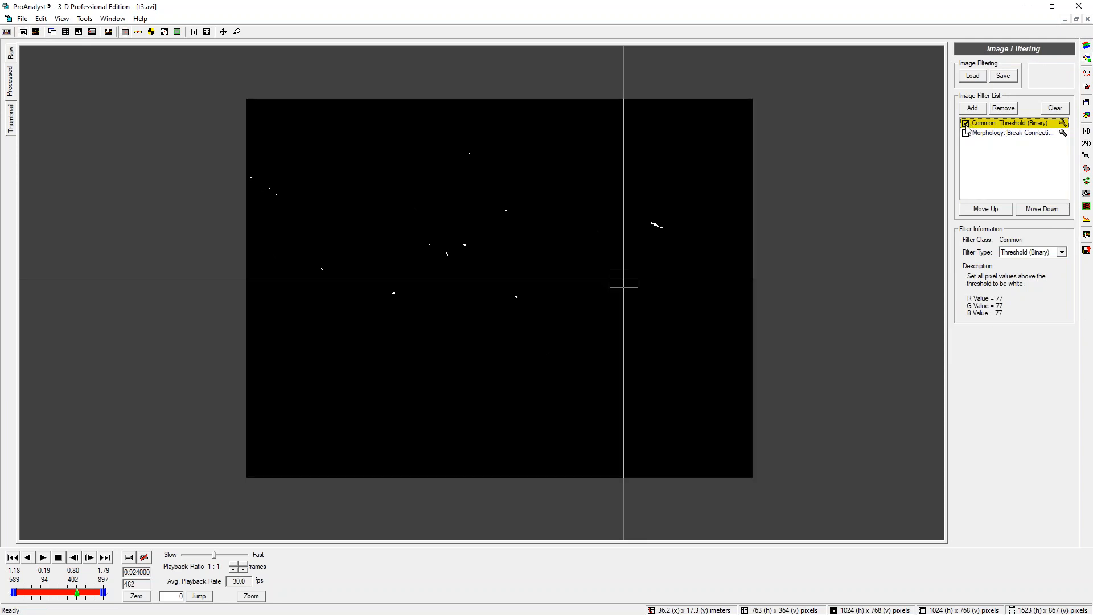
Set the Threshold (Binary) filter's R, G and B values to 55 and apply them
left_click(1062, 124)
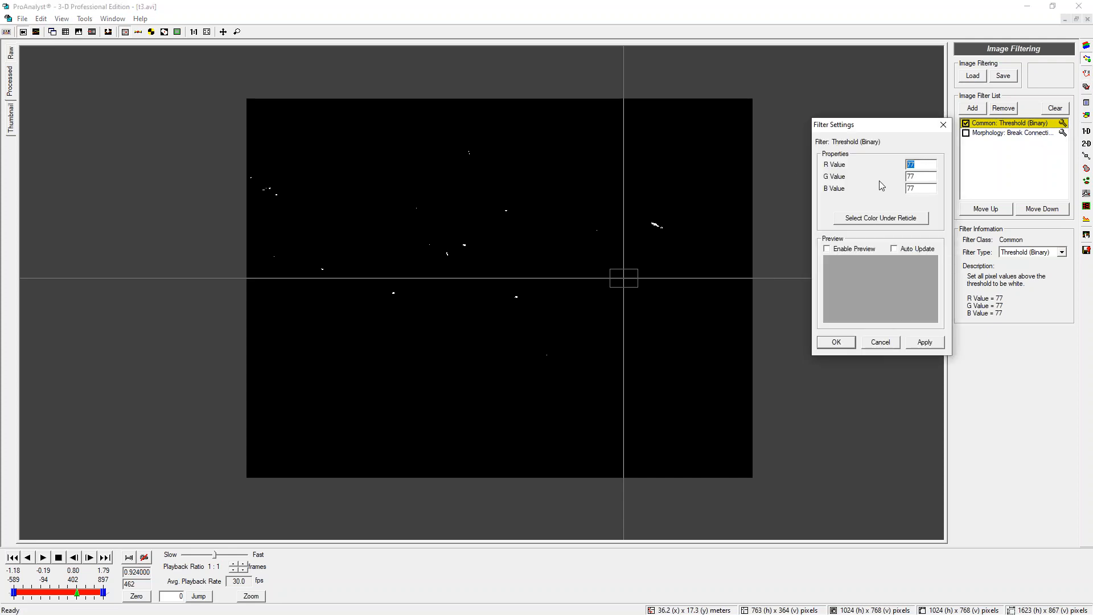
type("55")
key("Tab")
type("55")
key("Tab")
type("55")
left_click(927, 344)
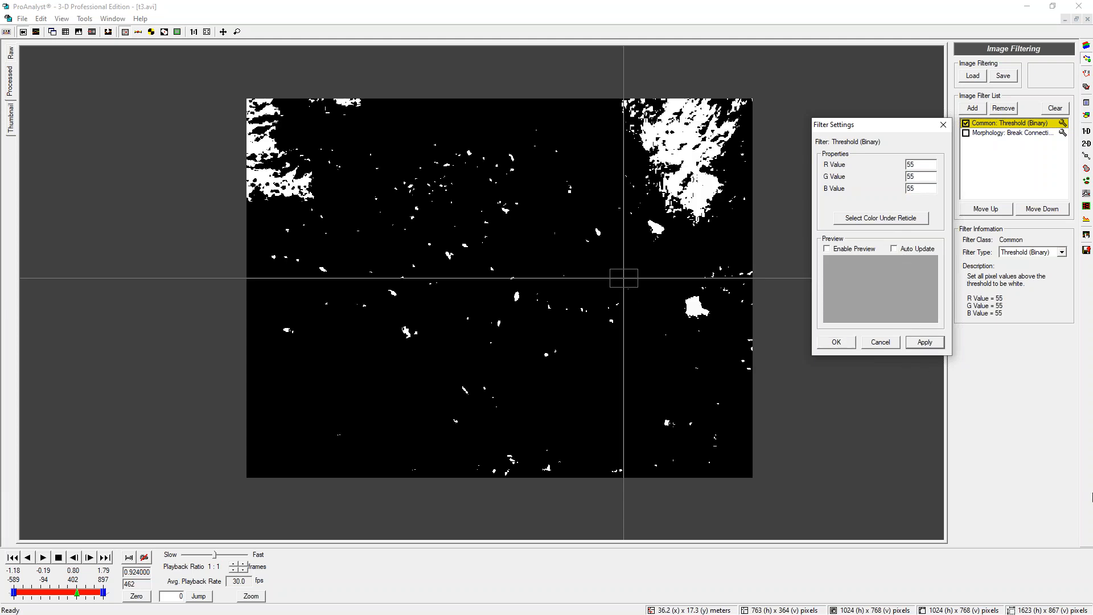
left_click(926, 165)
Open the Histogram window, close the filter settings, and disable the Threshold (Binary) filter
left_click(79, 31)
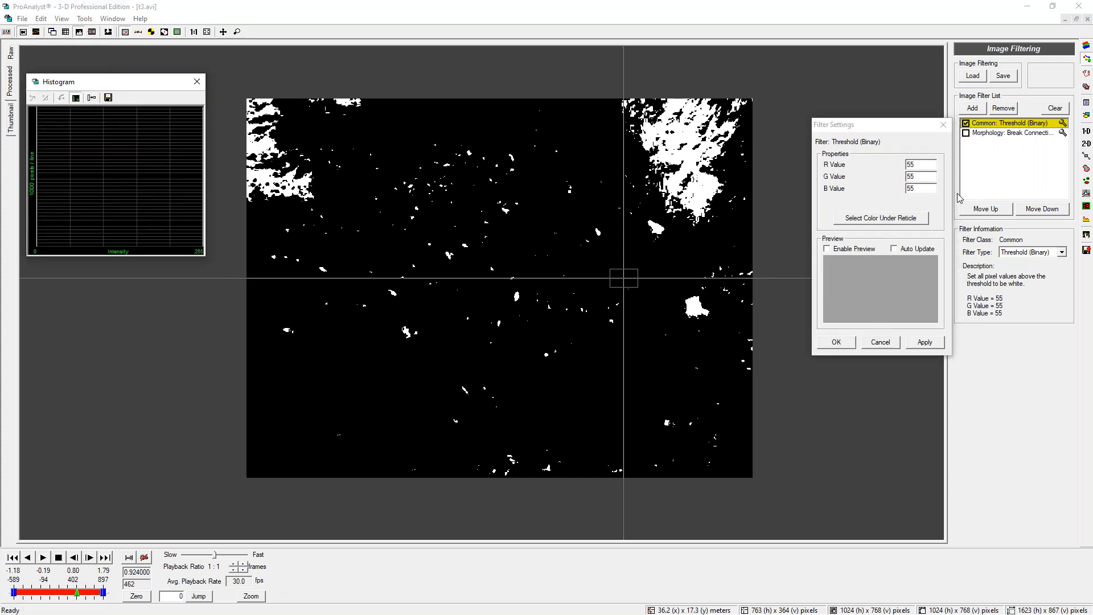
left_click(944, 124)
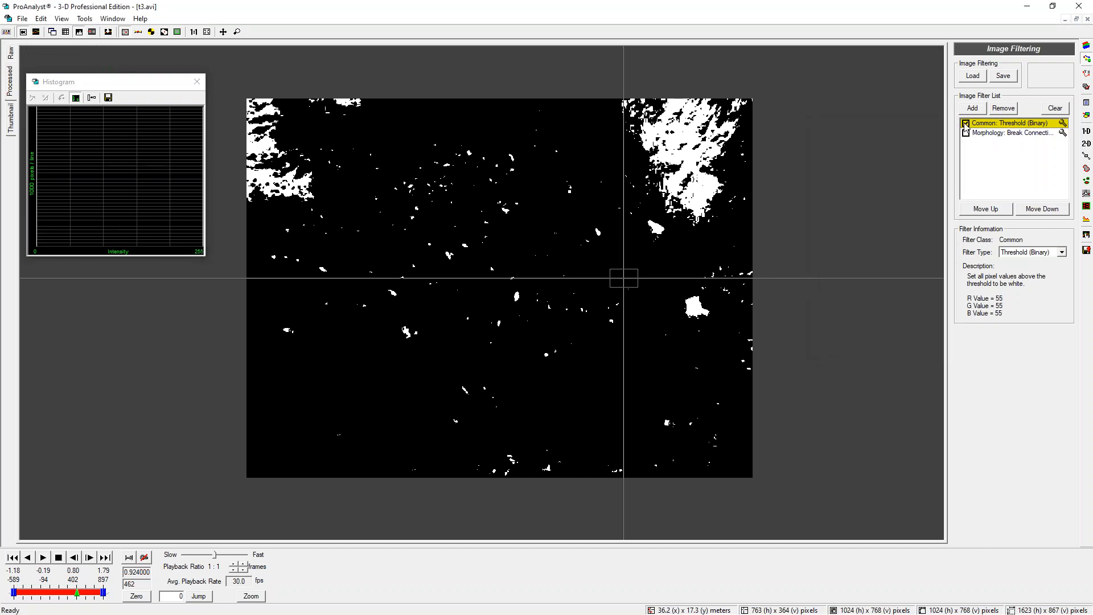
left_click(966, 123)
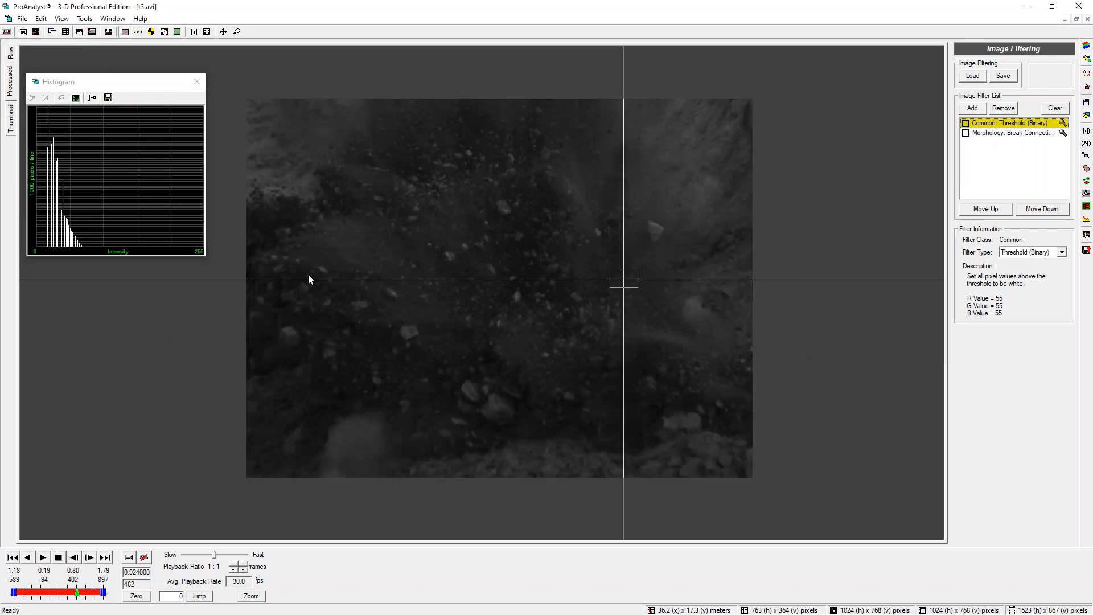
Return to image processing and reset all its settings
left_click(1087, 46)
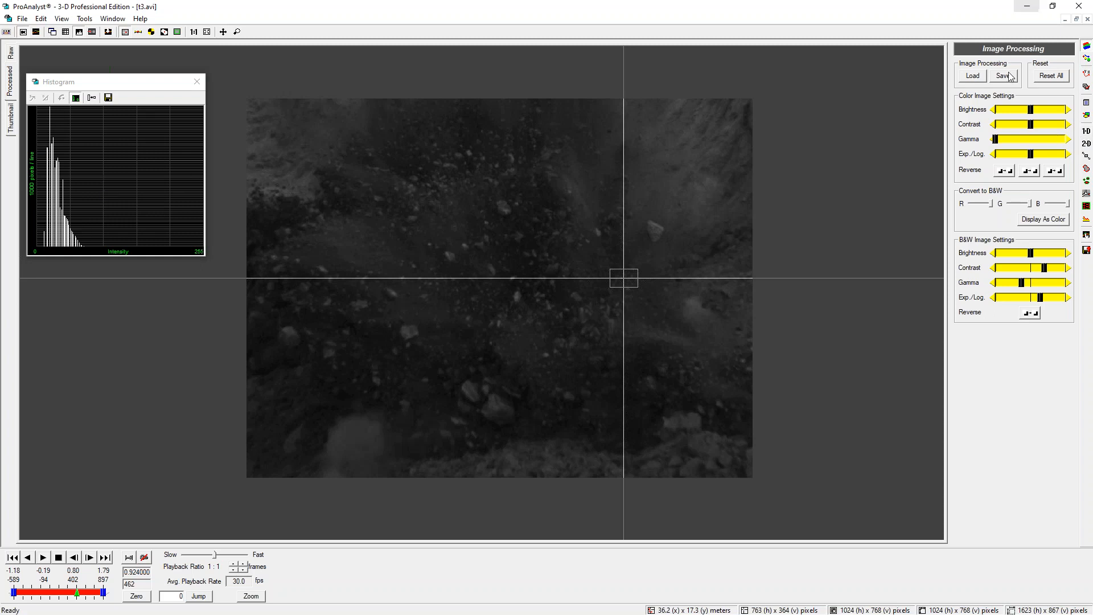
left_click(1049, 76)
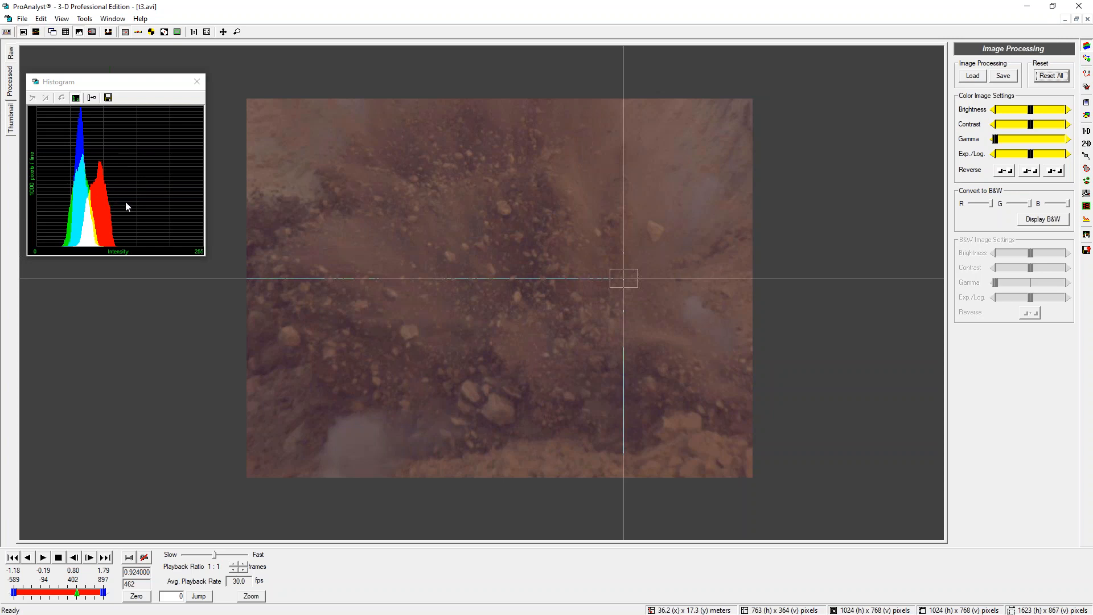
Convert the display to black and white and raise the B&W brightness and contrast
left_click(1047, 221)
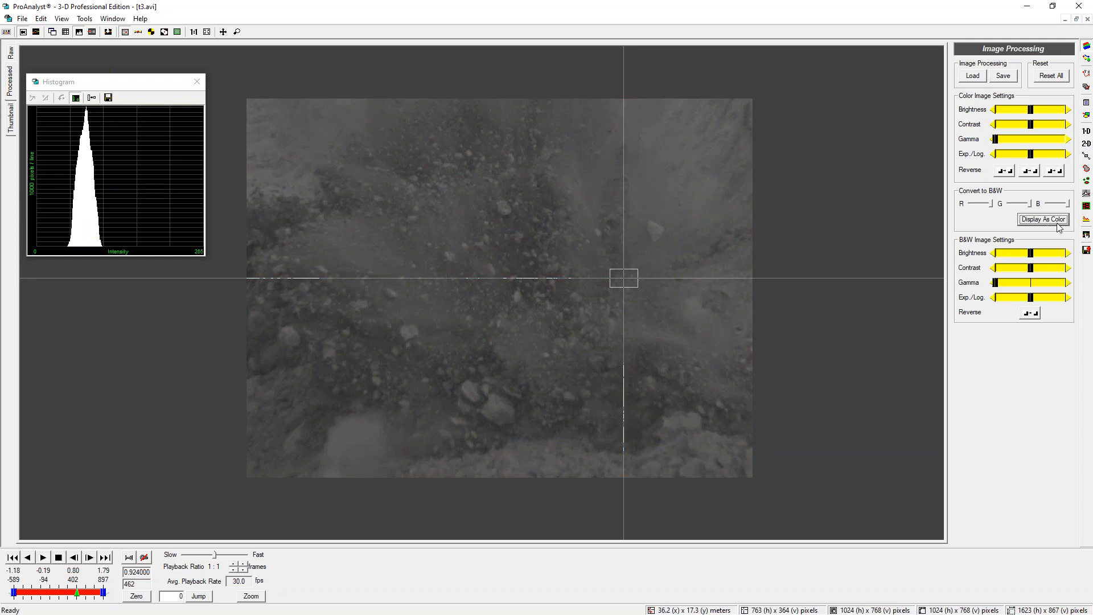
left_click(1051, 76)
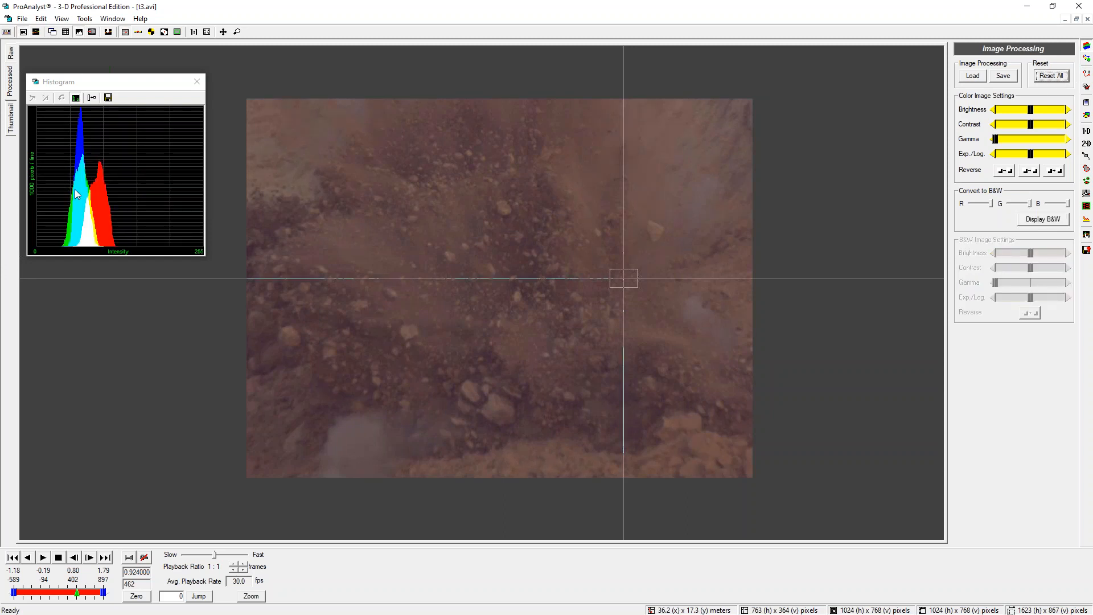
left_click(1045, 221)
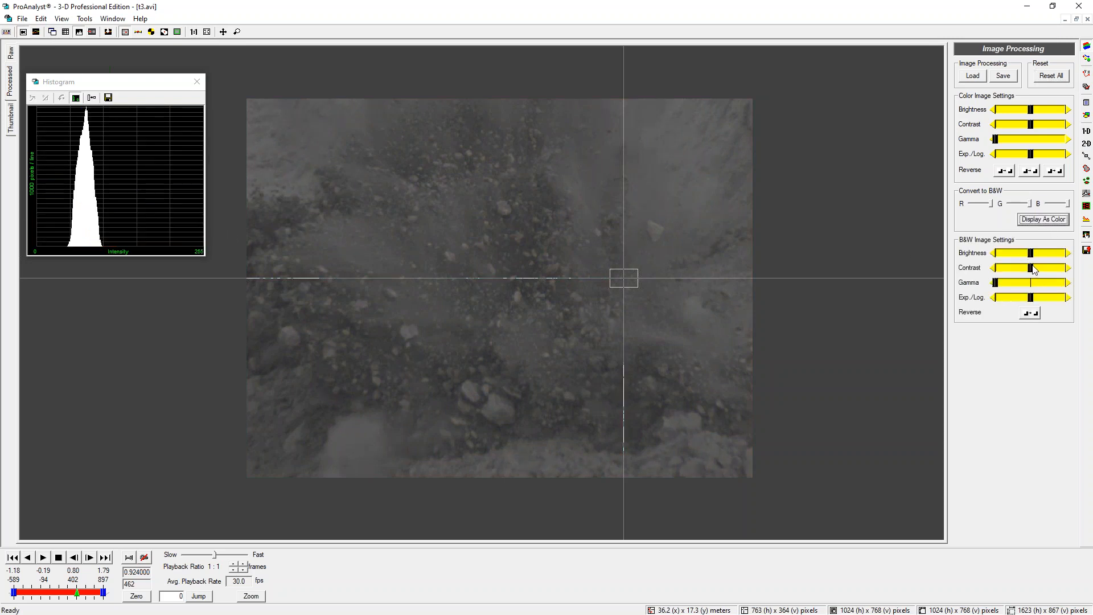
mouse_move(1033, 269)
left_mouse_down()
mouse_move(1042, 269)
mouse_move(1032, 253)
mouse_move(1048, 268)
mouse_move(1042, 257)
left_mouse_up()
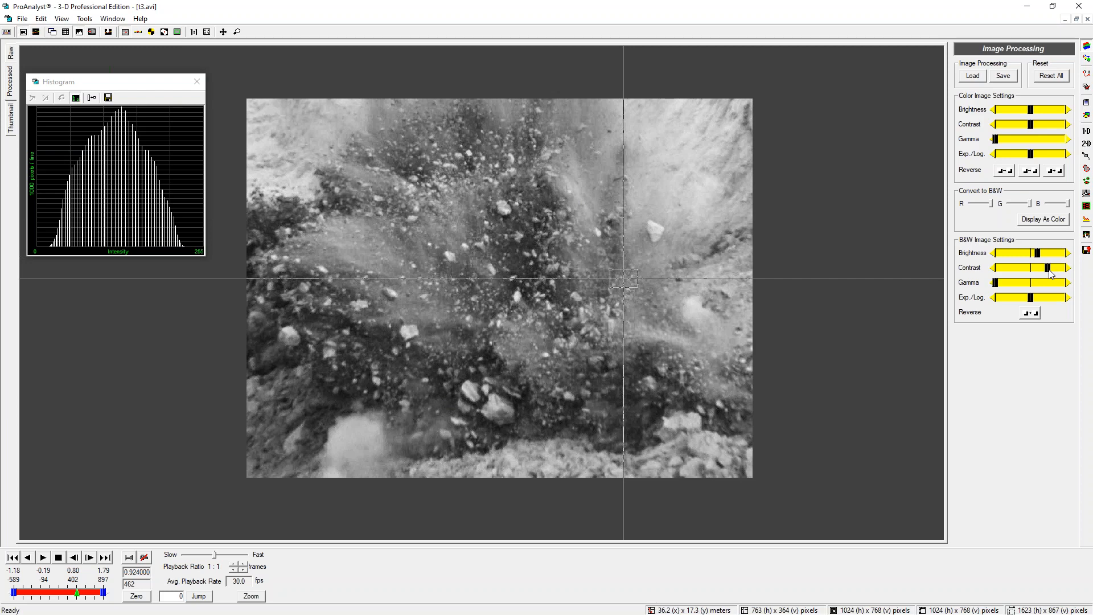
left_click_drag(1050, 272, 1060, 271)
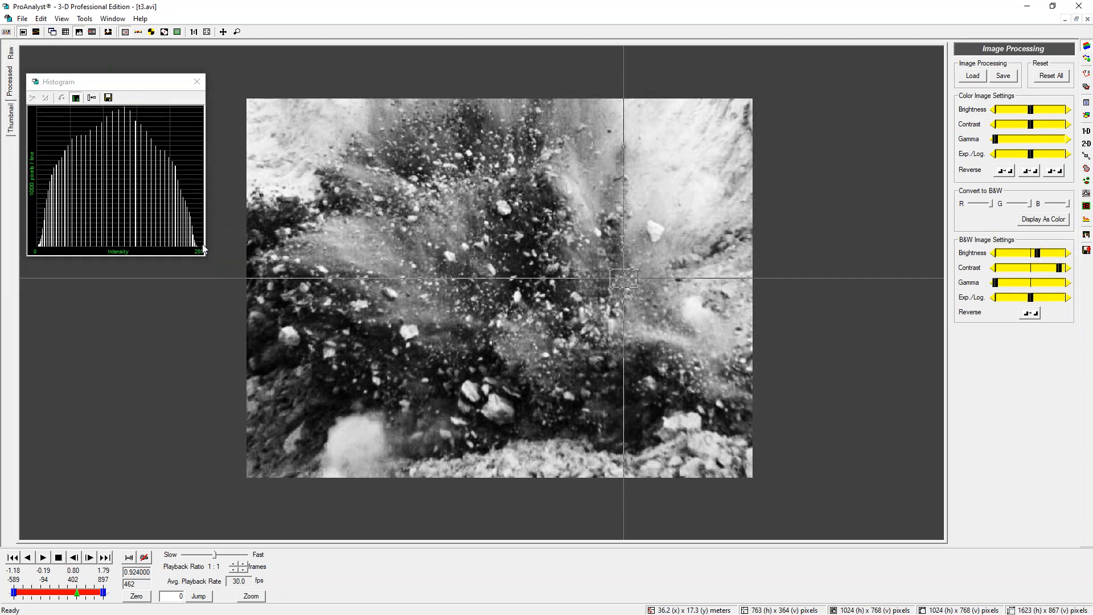
key("ctrl+shift+4")
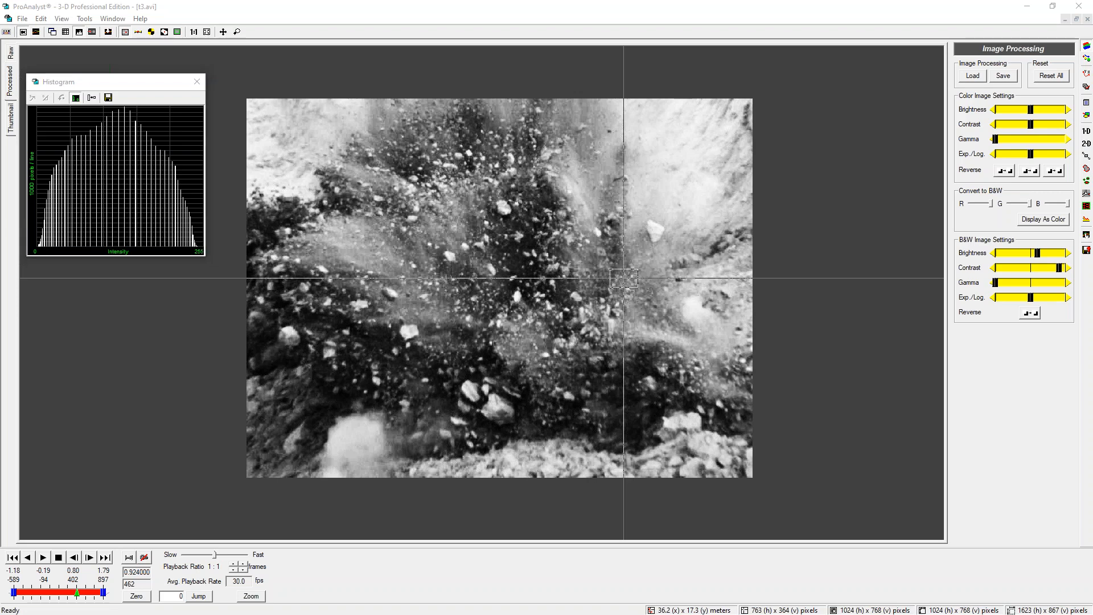
left_click_drag(197, 227, 197, 245)
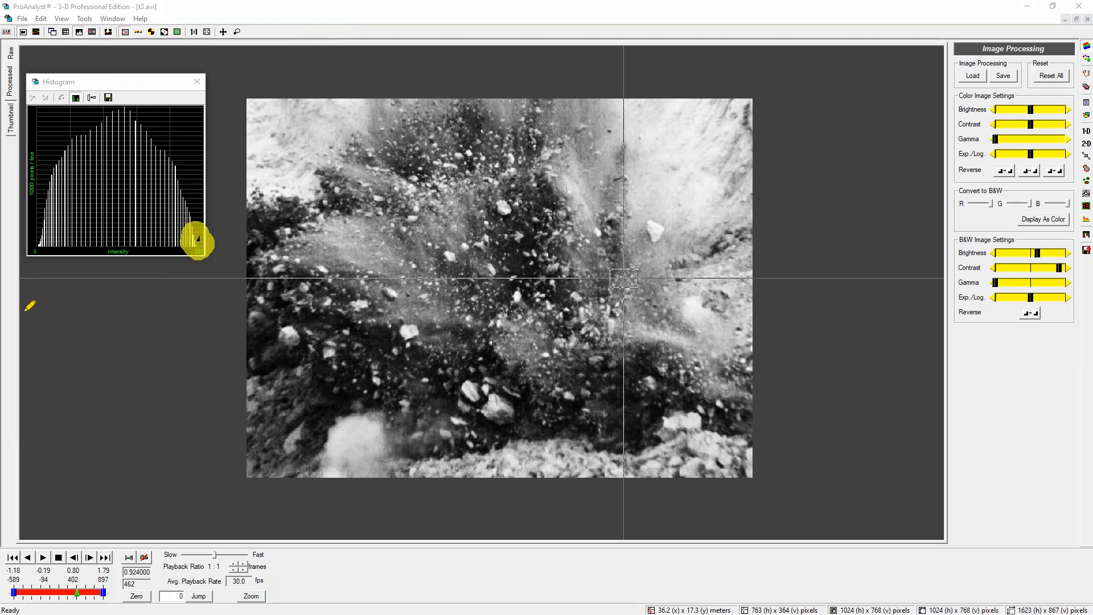
mouse_move(28, 241)
left_mouse_down()
mouse_move(47, 252)
mouse_move(52, 228)
mouse_move(50, 238)
left_mouse_up()
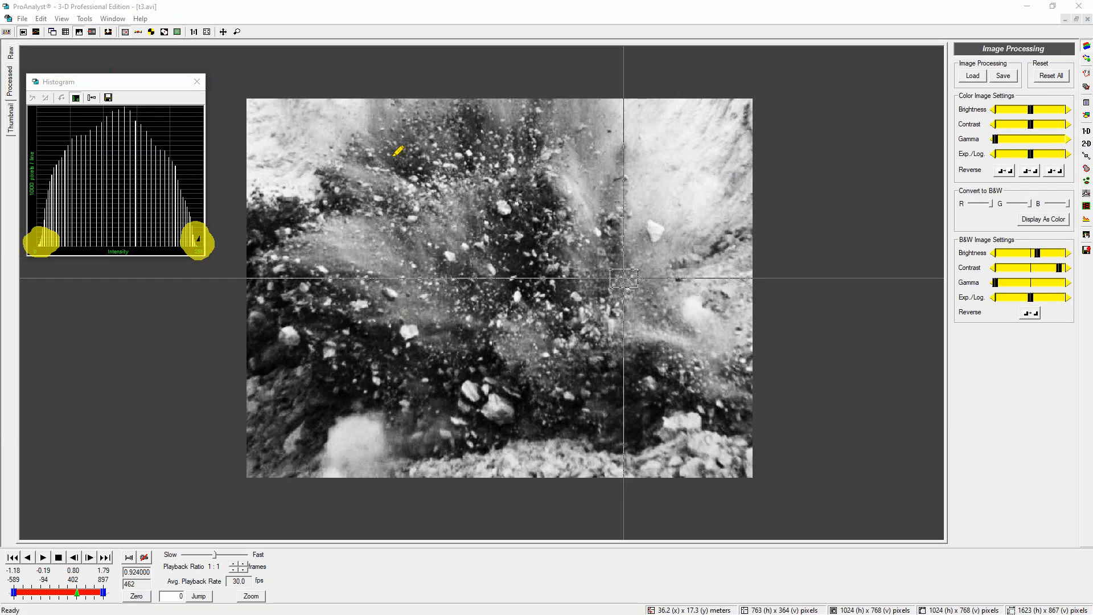
key("Escape")
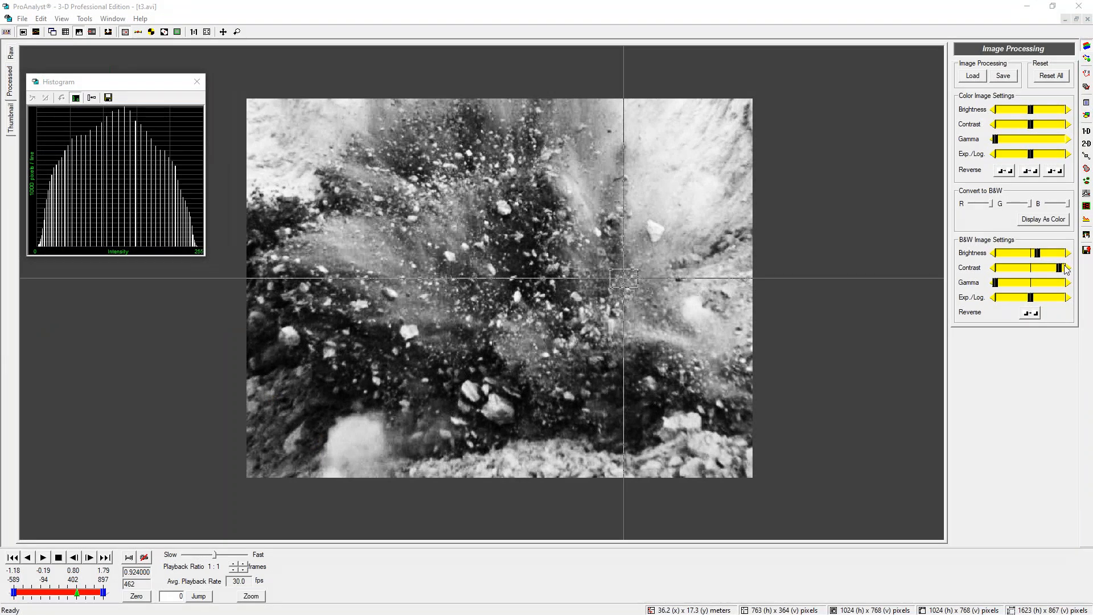
Adjust the B&W gamma, Exp./Log. and contrast sliders for a darker, higher-contrast image
left_click_drag(996, 285, 1051, 299)
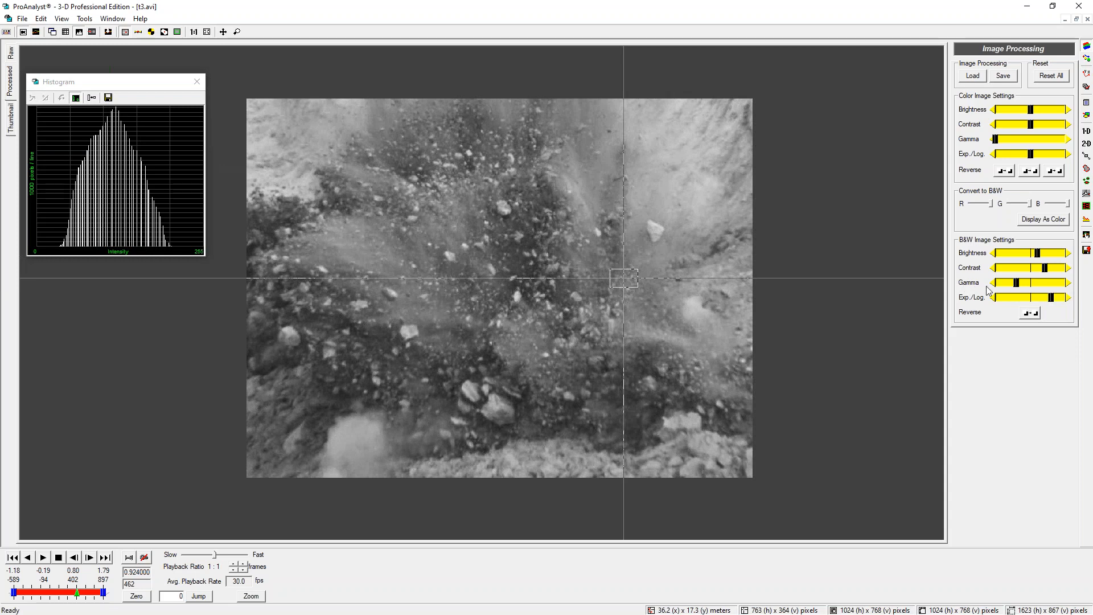
left_click_drag(1057, 302, 1061, 301)
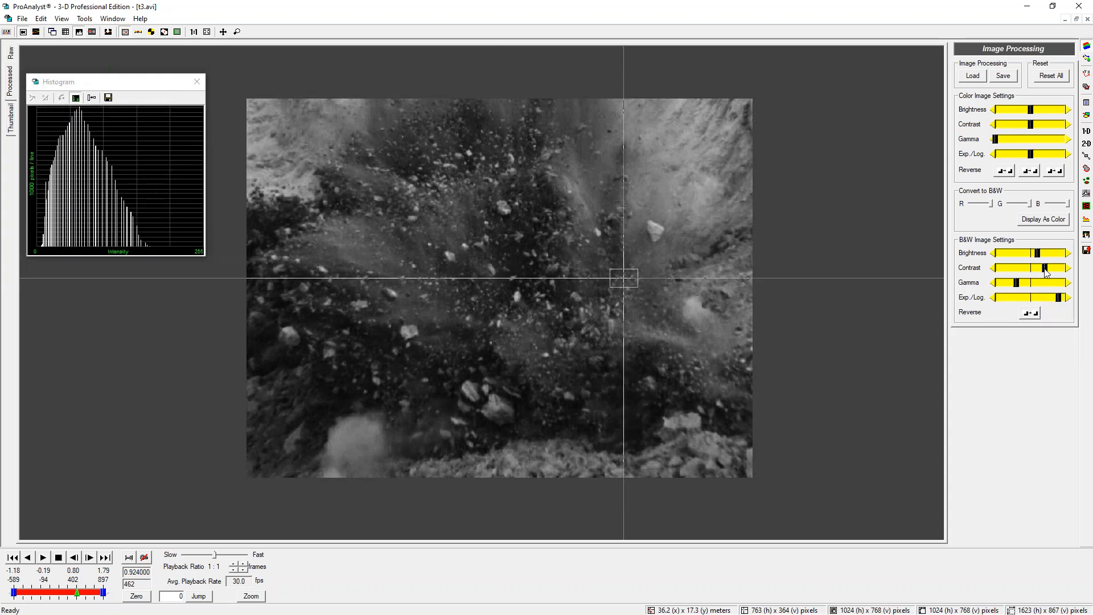
left_click_drag(1048, 270, 1051, 270)
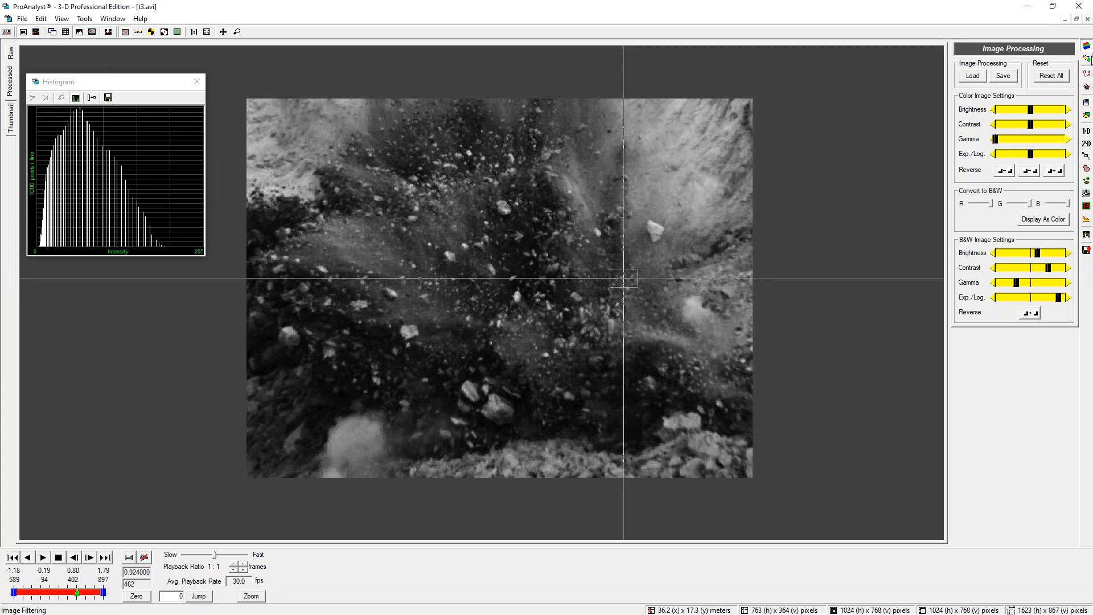
Switch to the image filtering panel
left_click(1089, 58)
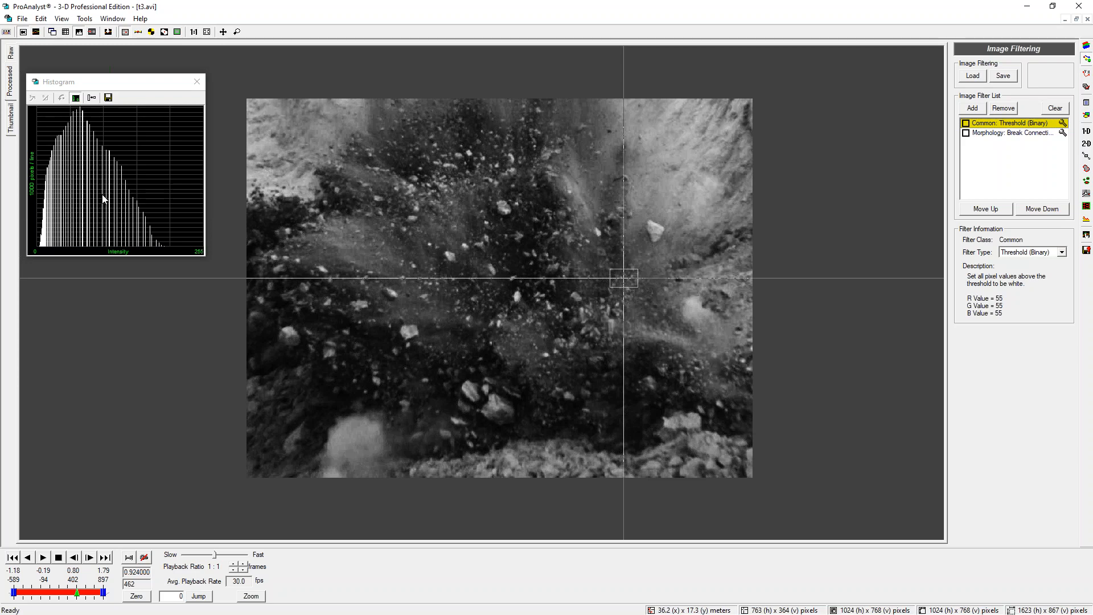
left_click(1087, 45)
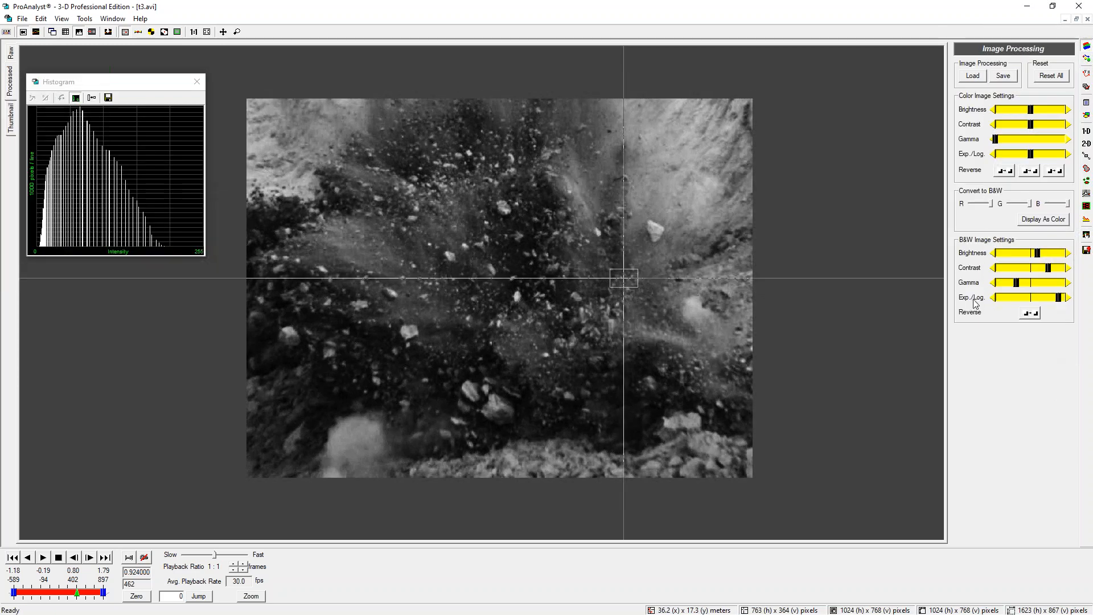
left_click(1086, 58)
key("ctrl+2")
left_click_drag(81, 109, 162, 247)
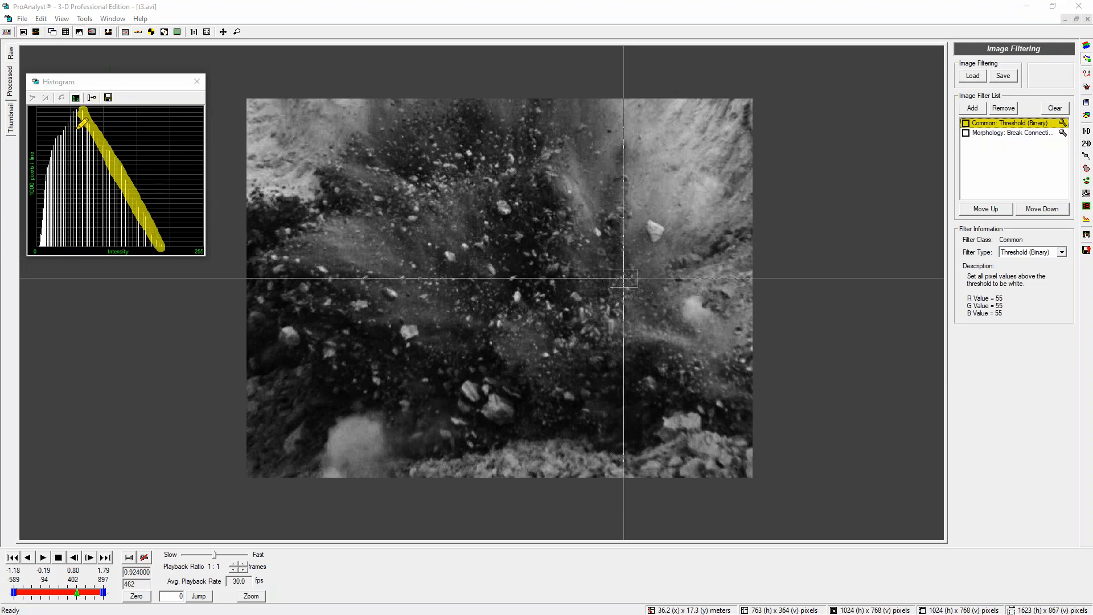
left_click_drag(81, 248, 89, 191)
mouse_move(98, 147)
left_mouse_down()
mouse_move(94, 116)
mouse_move(89, 233)
mouse_move(103, 135)
mouse_move(106, 230)
mouse_move(83, 147)
left_mouse_up()
mouse_move(40, 248)
left_mouse_down()
mouse_move(57, 145)
mouse_move(79, 111)
mouse_move(44, 244)
mouse_move(57, 162)
mouse_move(37, 183)
left_mouse_up()
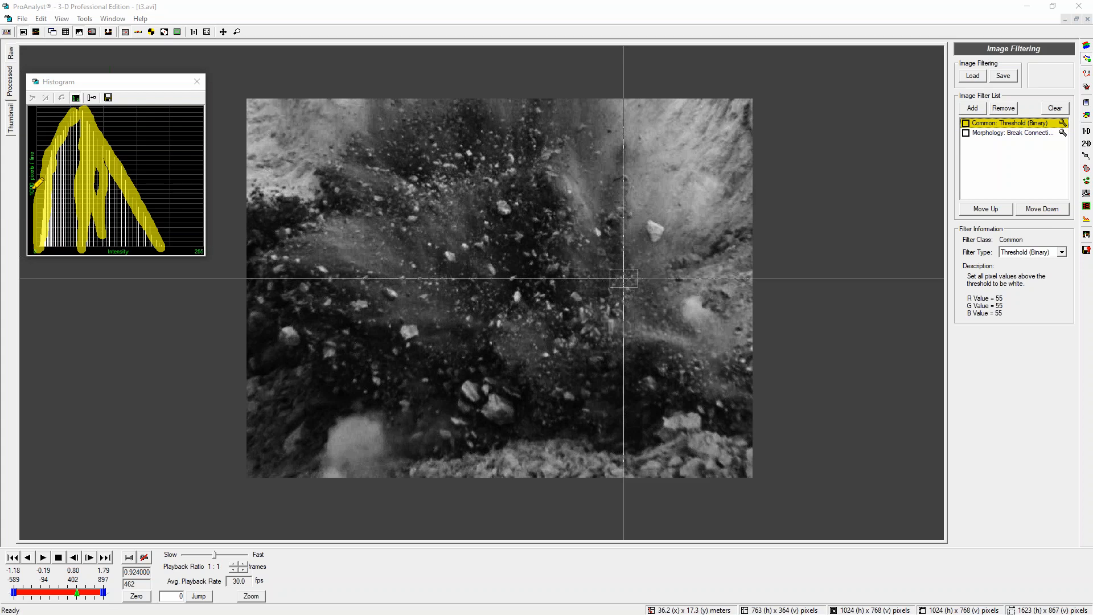
left_click_drag(83, 111, 167, 257)
left_click(411, 218)
left_click(414, 210)
left_click(411, 188)
left_click(415, 176)
left_click(442, 190)
left_click(444, 180)
left_click(438, 183)
left_click_drag(119, 150, 170, 264)
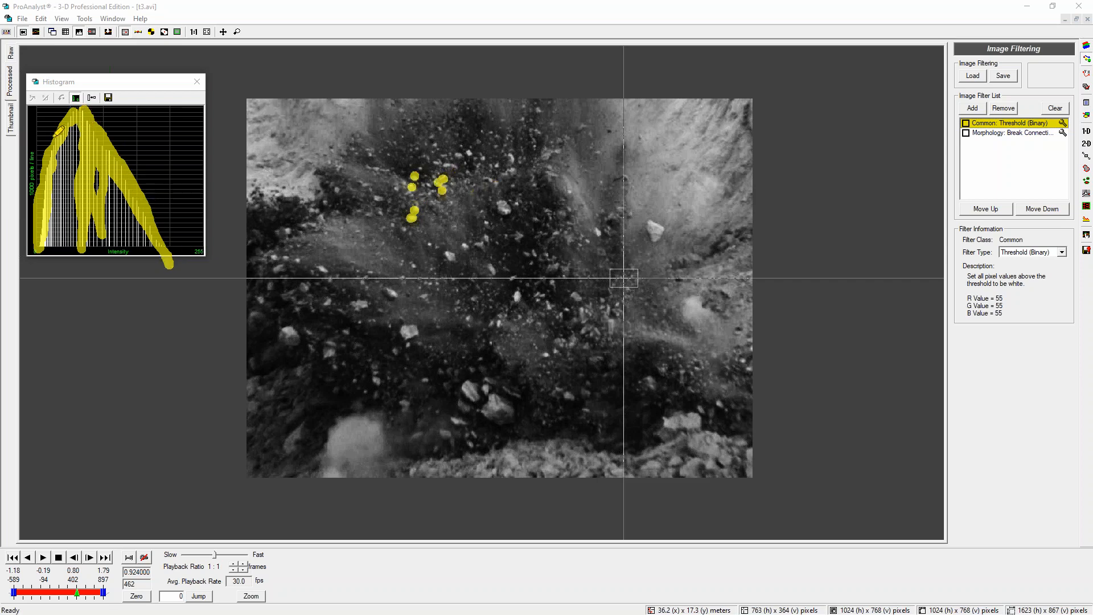
key("Escape")
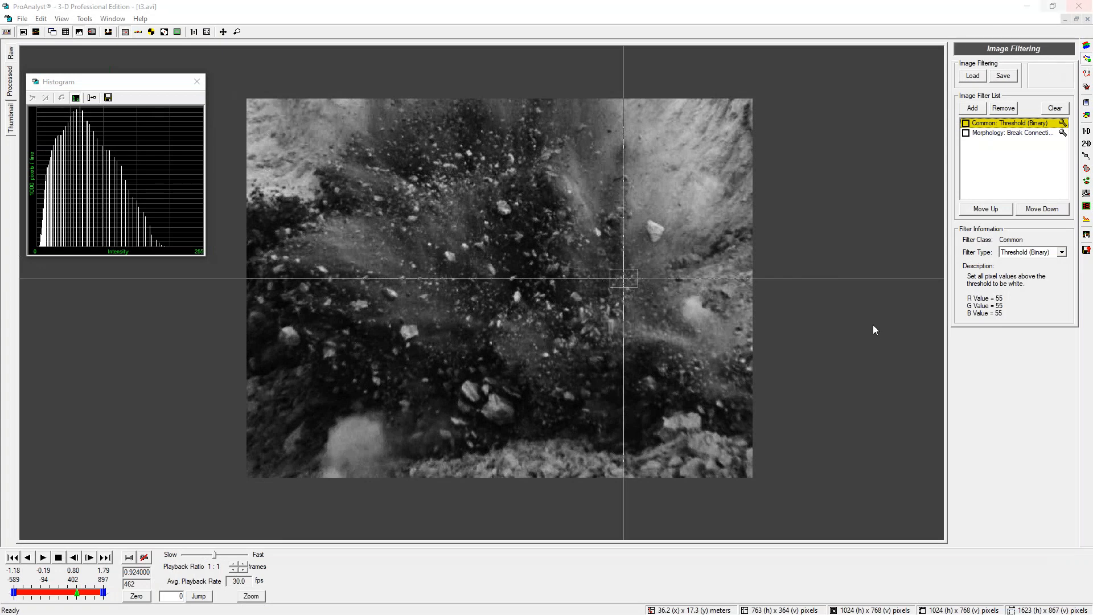
Open the Threshold (Binary) filter's settings
left_click(1062, 123)
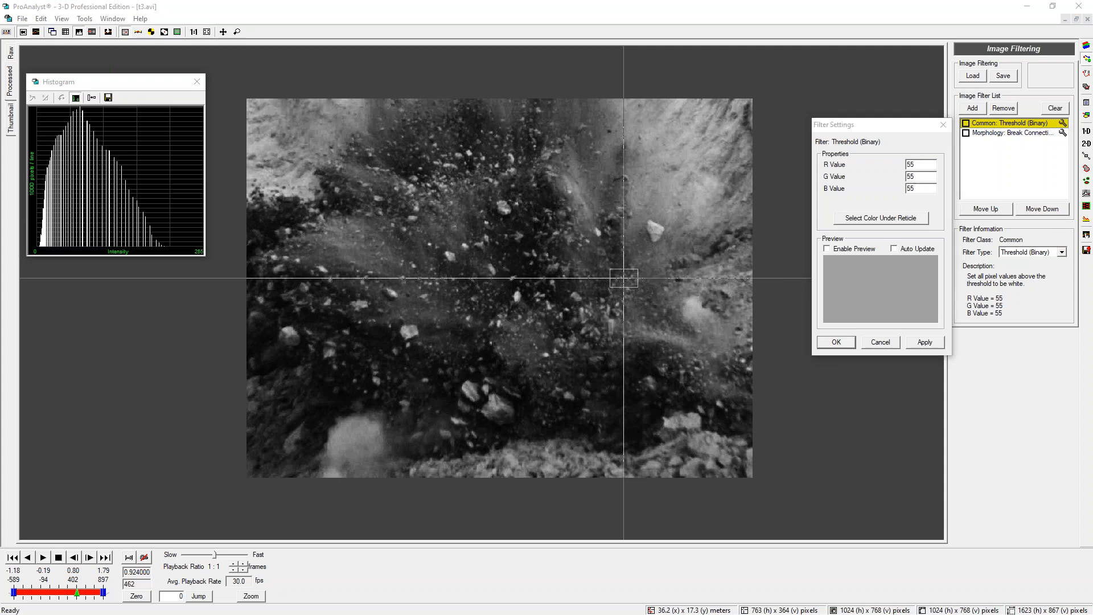
left_click_drag(62, 245, 59, 84)
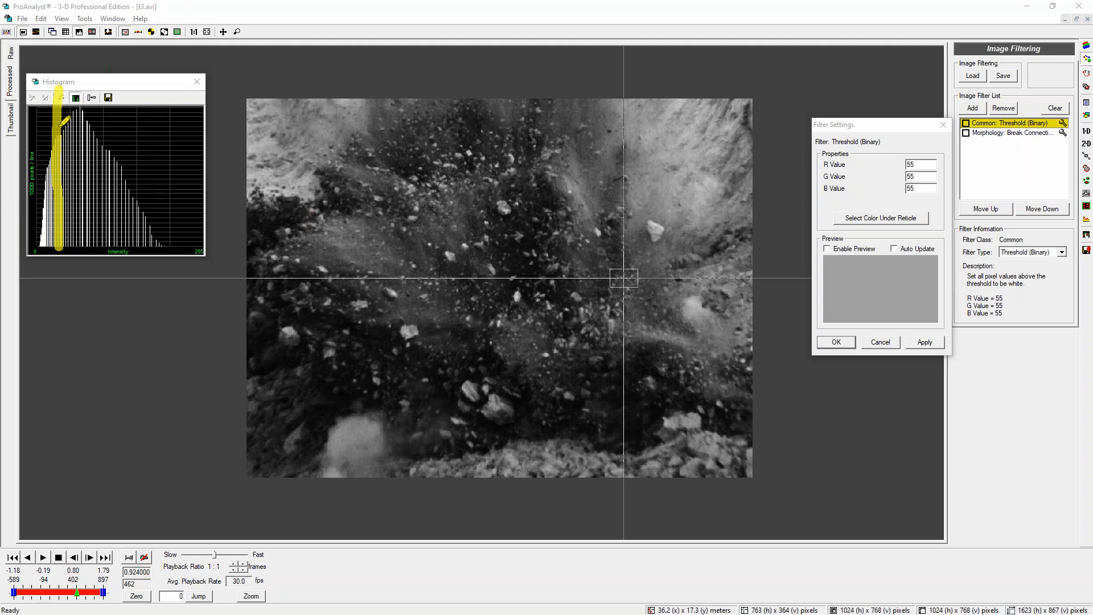
mouse_move(59, 123)
left_mouse_down()
mouse_move(152, 122)
mouse_move(116, 136)
left_mouse_up()
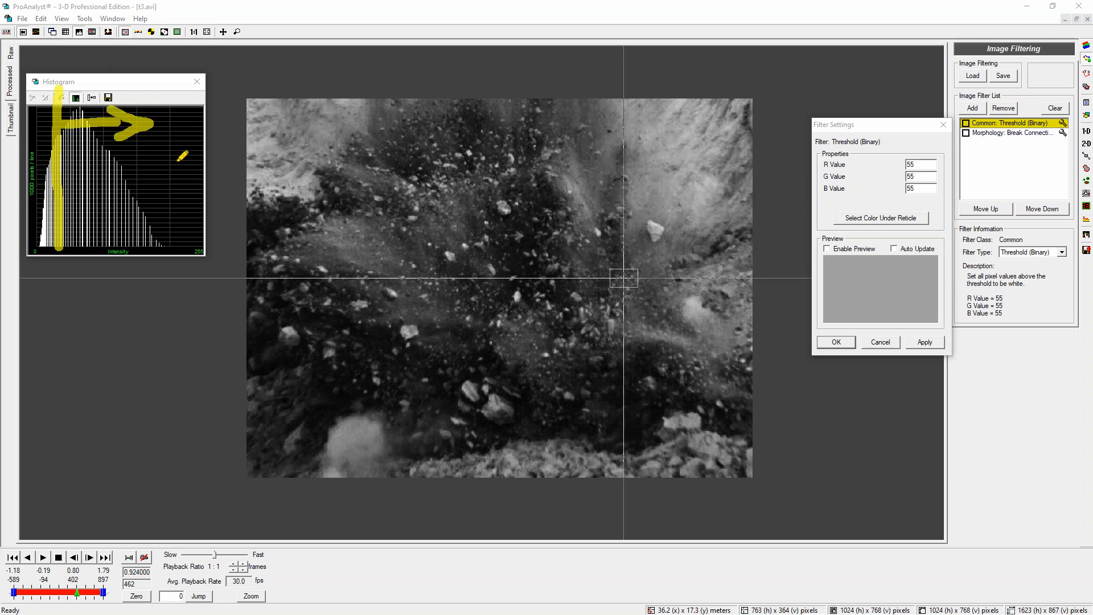
mouse_move(177, 118)
left_mouse_down()
mouse_move(205, 116)
mouse_move(211, 135)
left_mouse_up()
left_click(55, 263)
mouse_move(41, 262)
left_mouse_down()
mouse_move(3, 268)
mouse_move(30, 282)
left_mouse_up()
mouse_move(29, 328)
left_mouse_down()
mouse_move(40, 361)
mouse_move(62, 345)
mouse_move(44, 365)
left_mouse_up()
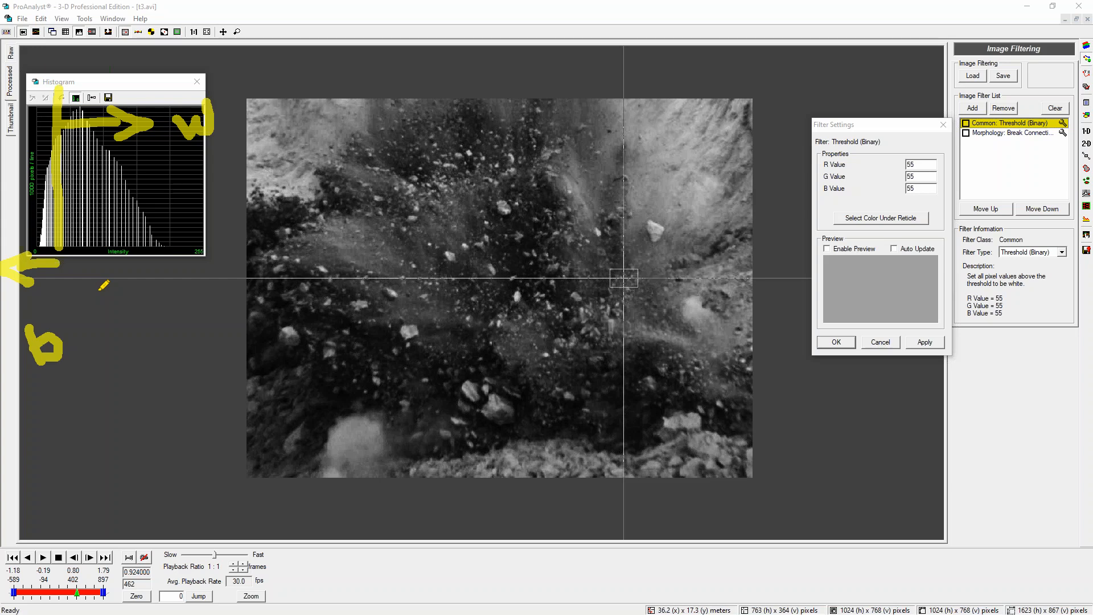
key("Escape")
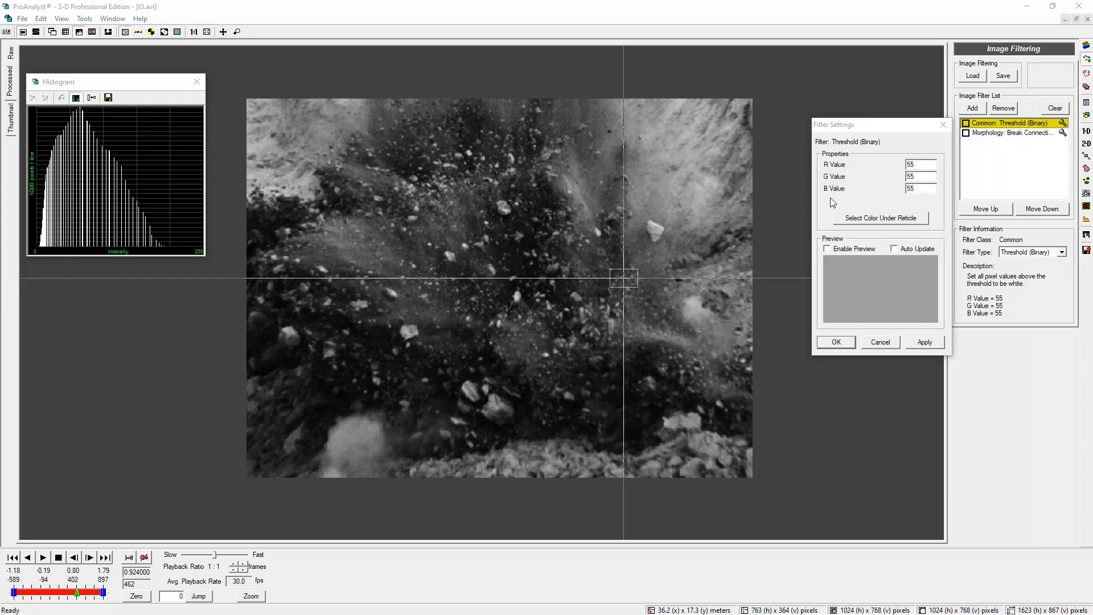
Apply the filter settings and toggle the Threshold (Binary) filter off and on to compare, leaving it enabled
left_click(930, 342)
left_click(967, 124)
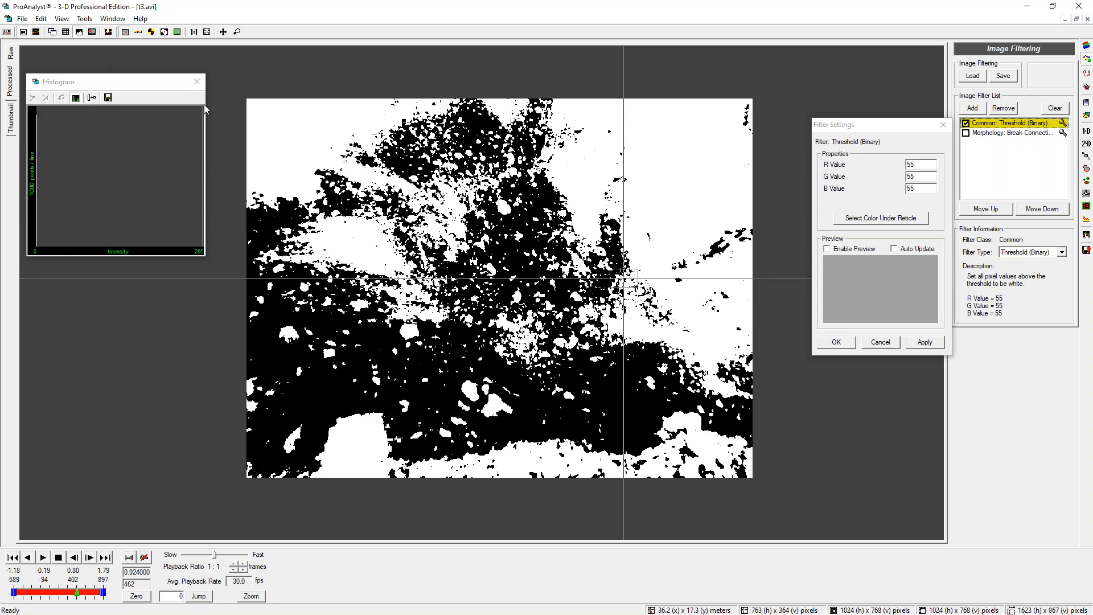
left_click(966, 124)
left_click(966, 124)
left_click(966, 124)
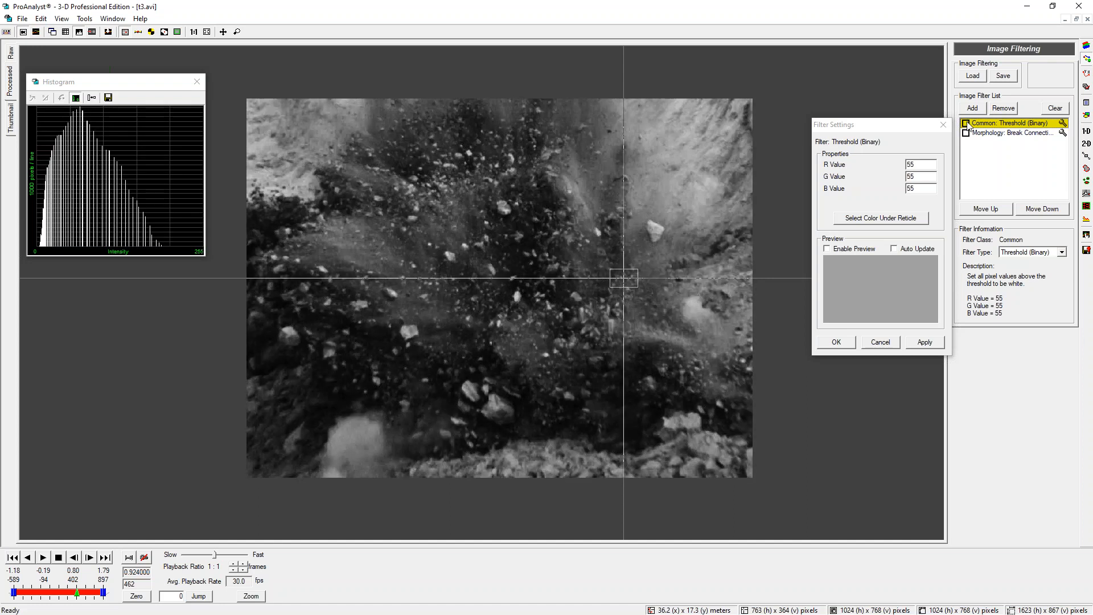
left_click(966, 124)
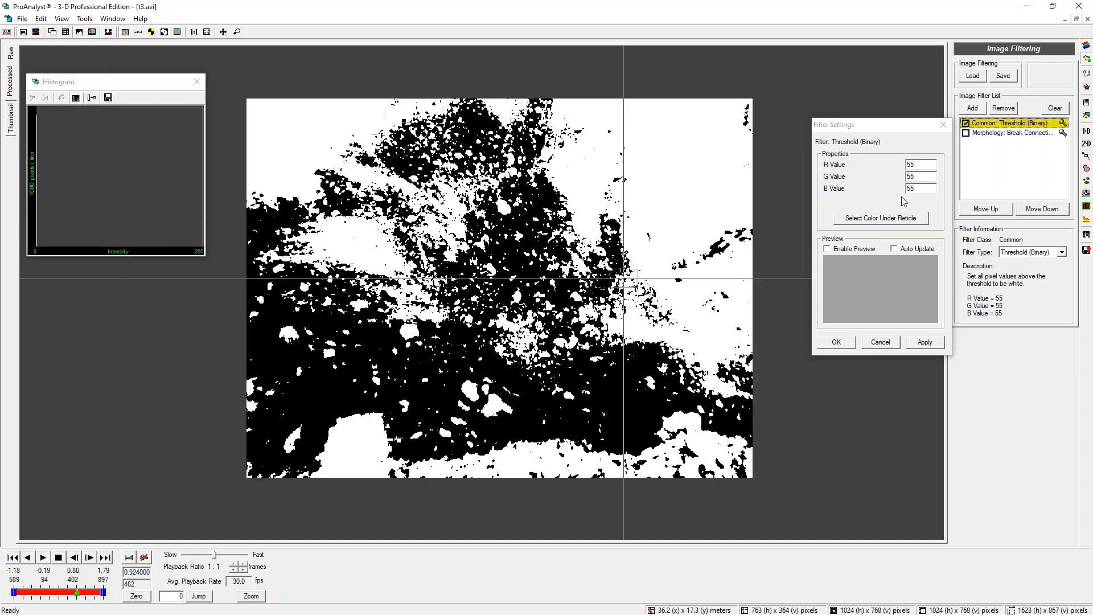
Set the threshold R, G and B values to 44 and apply them
left_click(925, 164)
type("44")
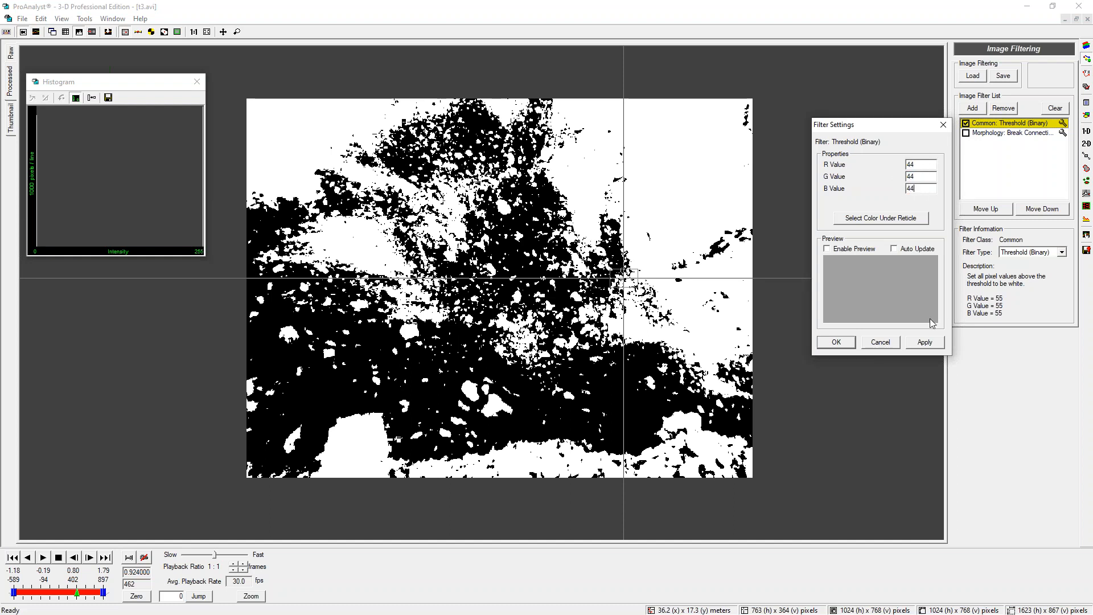
left_click(923, 344)
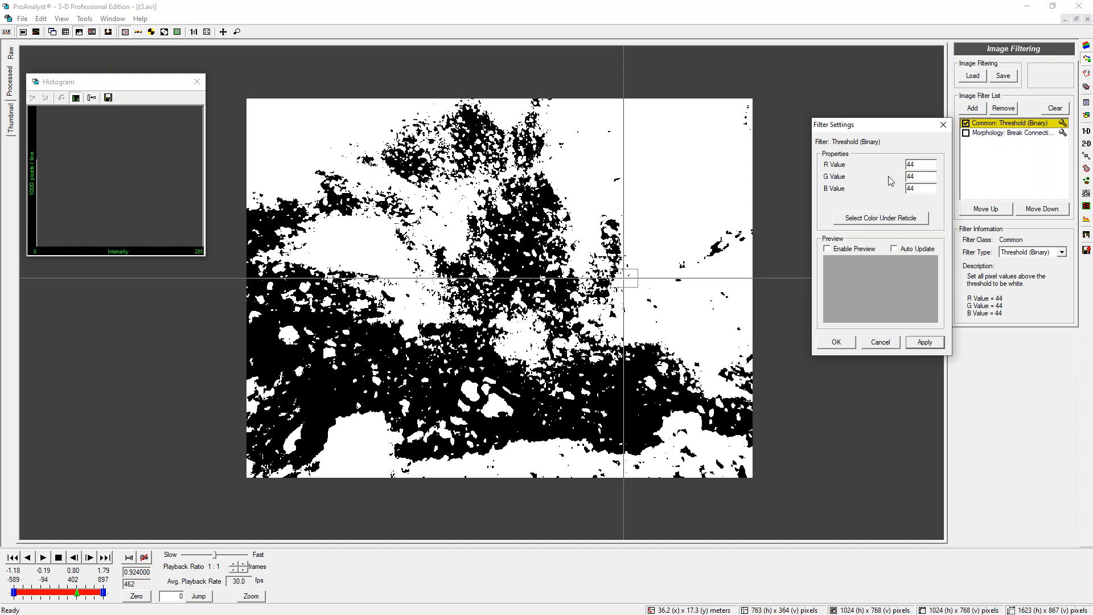
Set the threshold R, G and B values to 88 and apply them
double_click(932, 164)
type("8888")
left_click(920, 339)
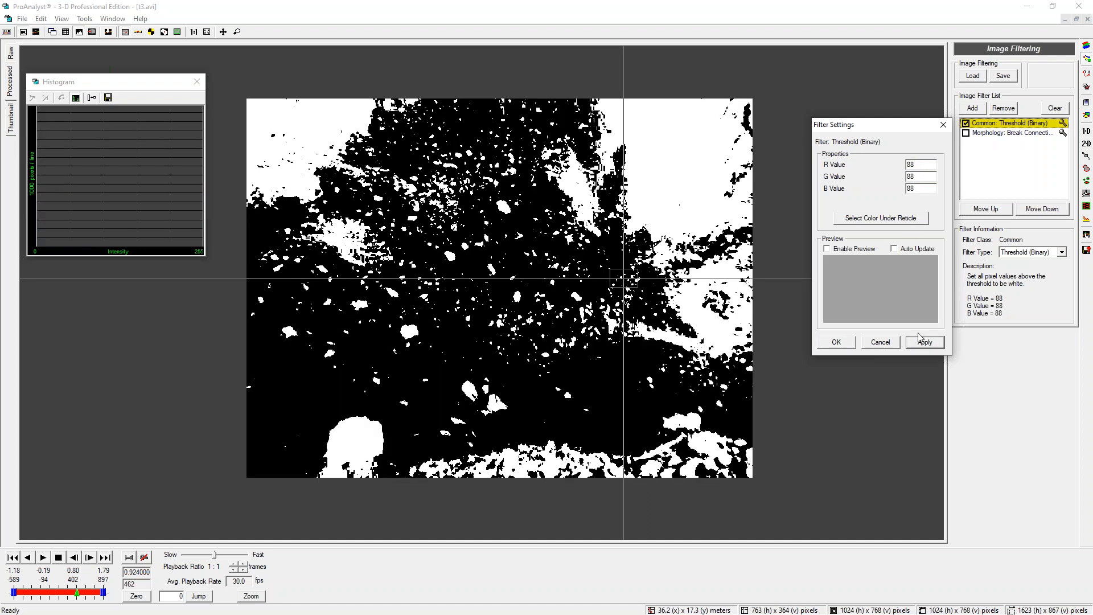
Close the filter settings and scrub the video back to about frame 367 to review the thresholded result
mouse_move(78, 593)
left_mouse_down()
mouse_move(64, 591)
mouse_move(83, 593)
left_mouse_up()
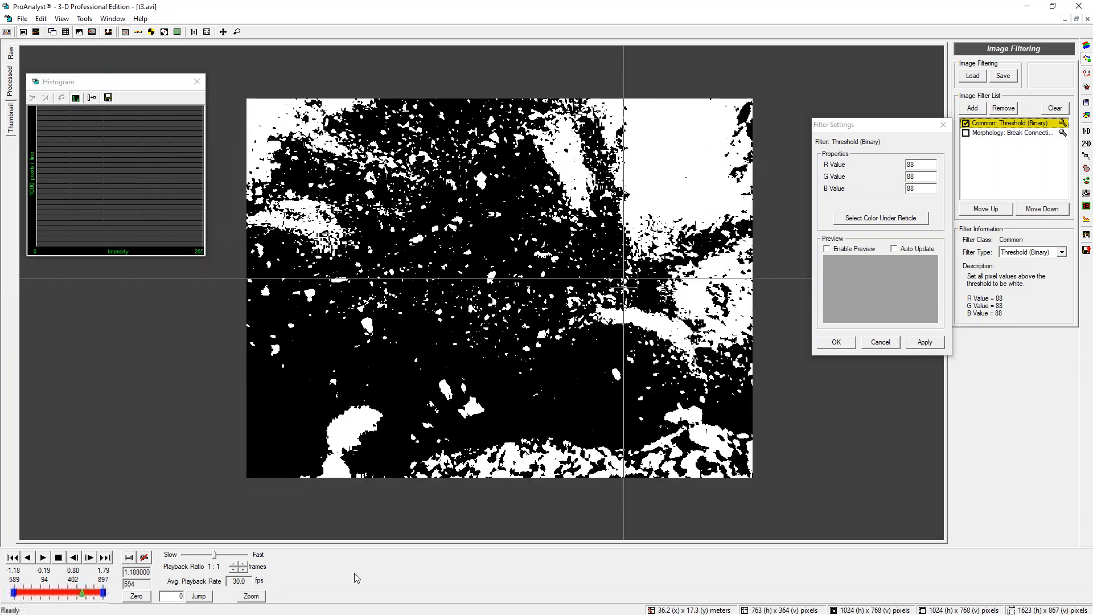
left_click(1087, 45)
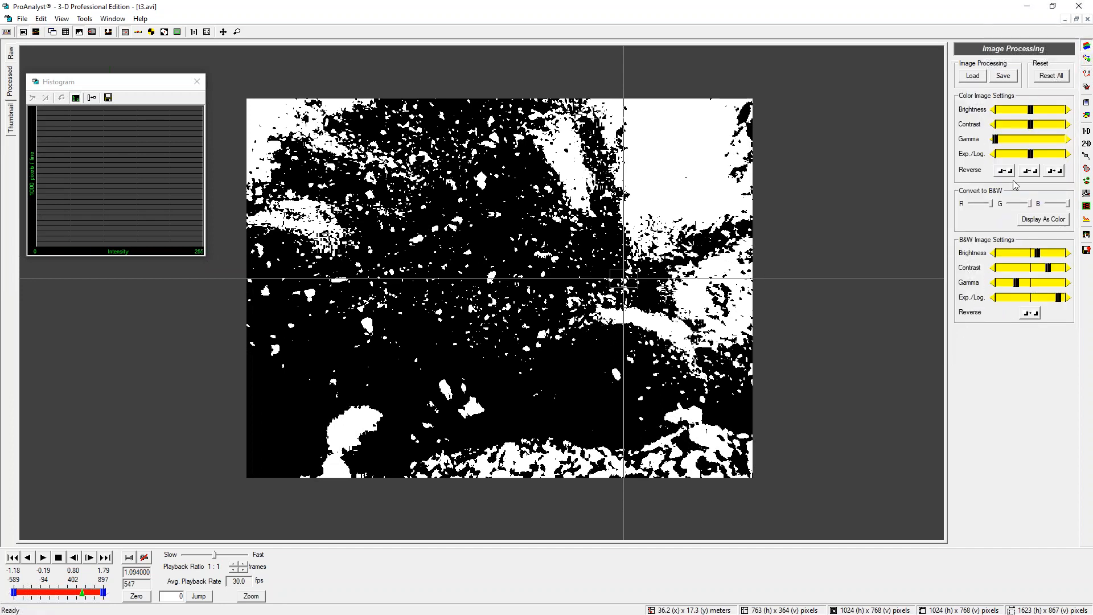
left_click(1087, 59)
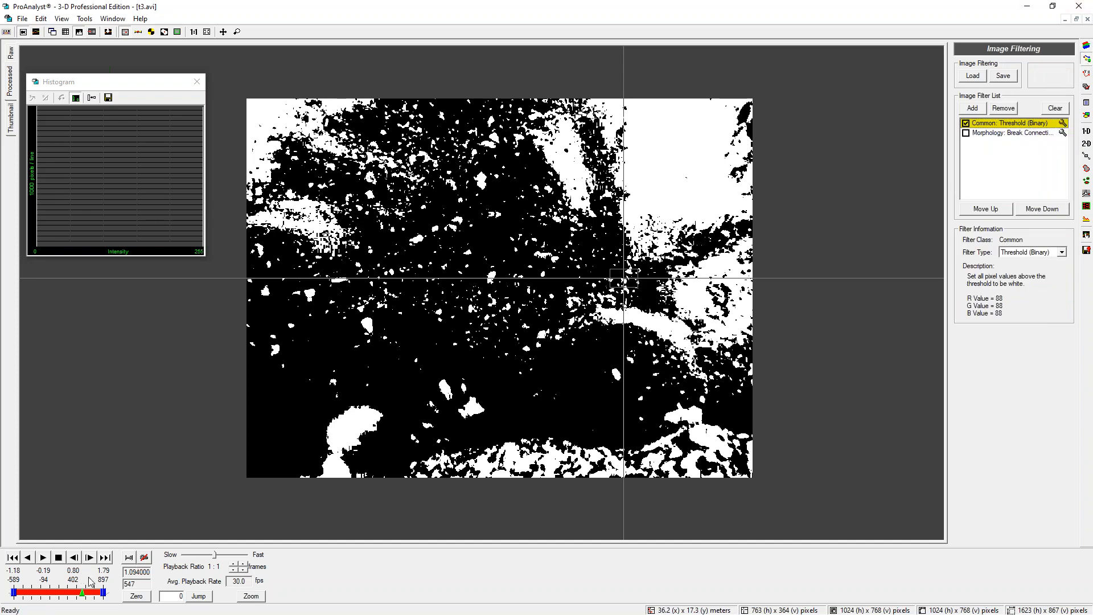
mouse_move(81, 594)
left_mouse_down()
mouse_move(58, 581)
mouse_move(72, 566)
left_mouse_up()
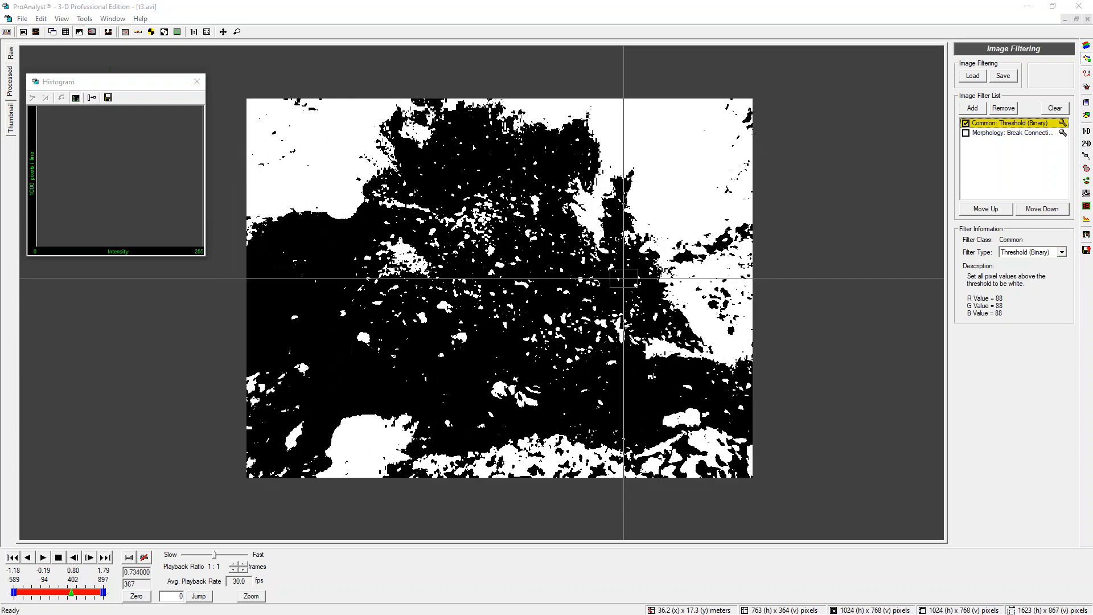
mouse_move(628, 292)
left_mouse_down()
mouse_move(524, 206)
mouse_move(364, 268)
left_mouse_up()
mouse_move(381, 329)
left_mouse_down()
mouse_move(588, 355)
mouse_move(605, 256)
mouse_move(575, 250)
left_mouse_up()
mouse_move(593, 383)
left_mouse_down()
mouse_move(495, 293)
mouse_move(562, 258)
left_mouse_up()
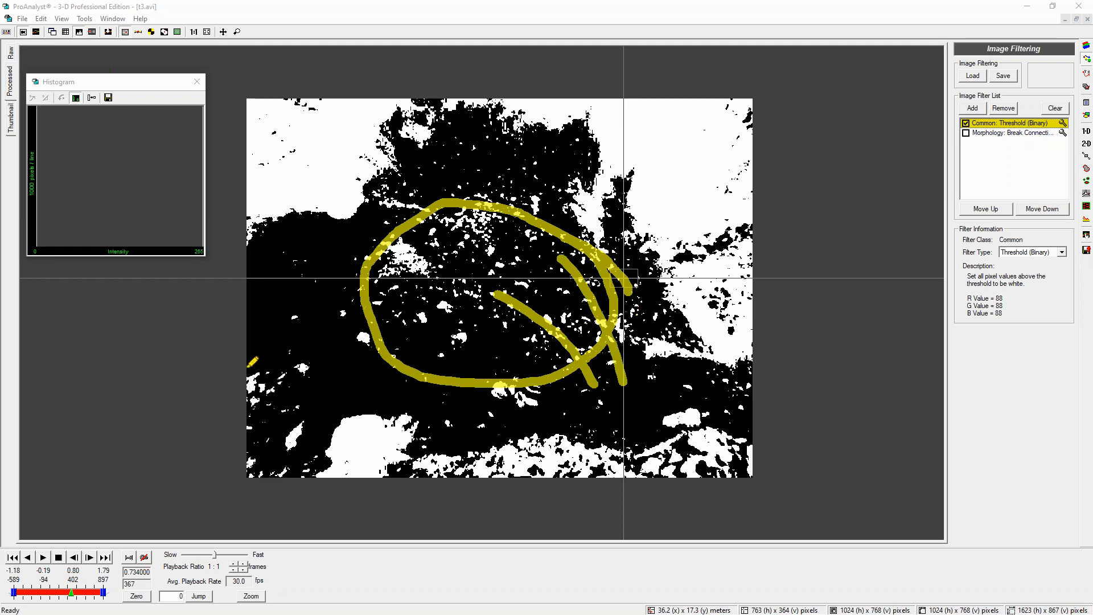
mouse_move(326, 231)
left_mouse_down()
mouse_move(257, 310)
mouse_move(311, 267)
mouse_move(306, 215)
mouse_move(254, 310)
left_mouse_up()
key("Escape")
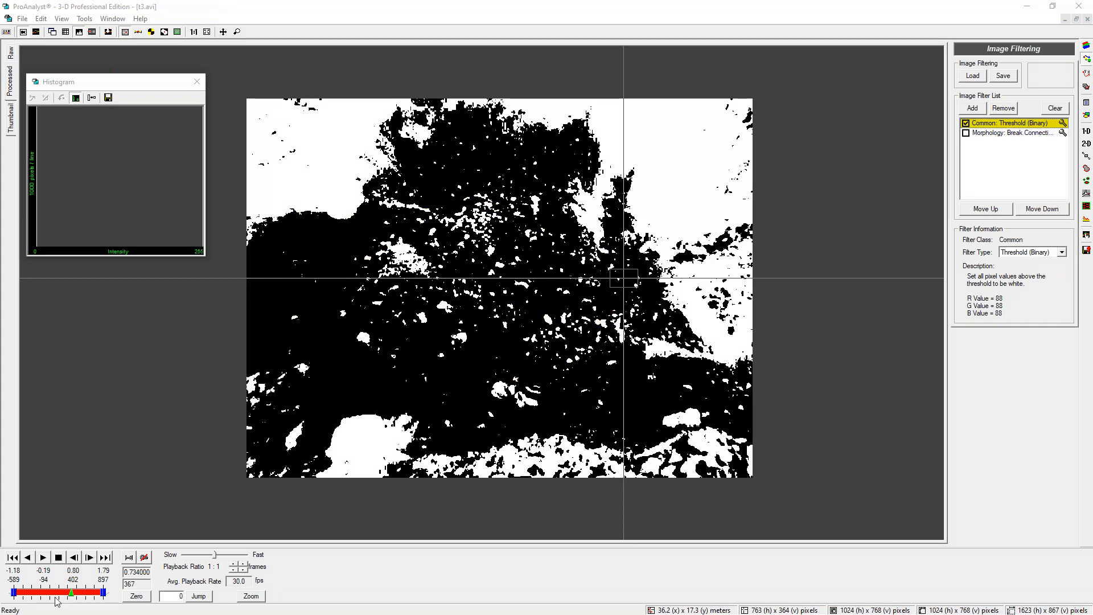
Scrub back to about frame 329 and compare the raw and processed views of the video
mouse_move(71, 593)
left_mouse_down()
mouse_move(59, 594)
mouse_move(69, 593)
left_mouse_up()
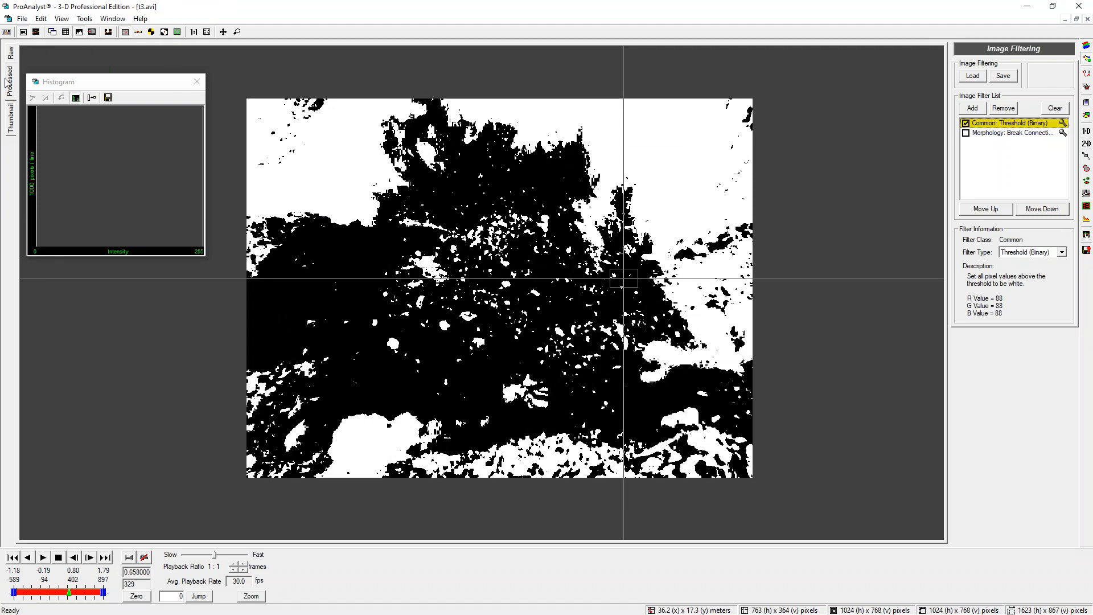
left_click(11, 52)
left_click(12, 68)
left_click(12, 52)
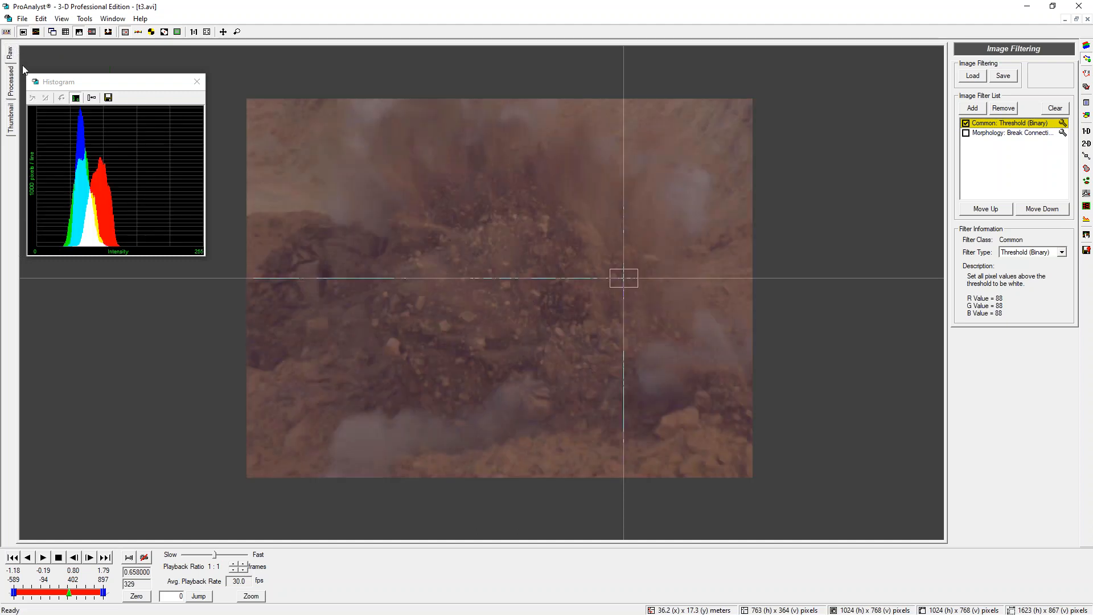
left_click(315, 287)
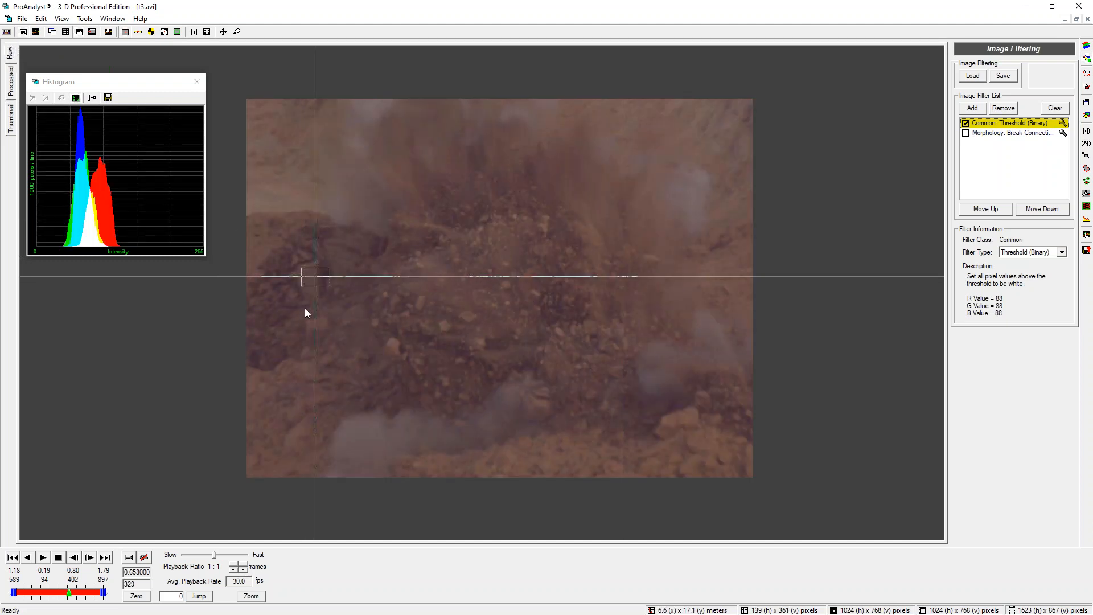
Zoom in at about frame 348 in the processed view and toggle the Threshold (Binary) filter off and on to compare
scroll(305, 312, "up", 2)
left_click_drag(69, 593, 71, 591)
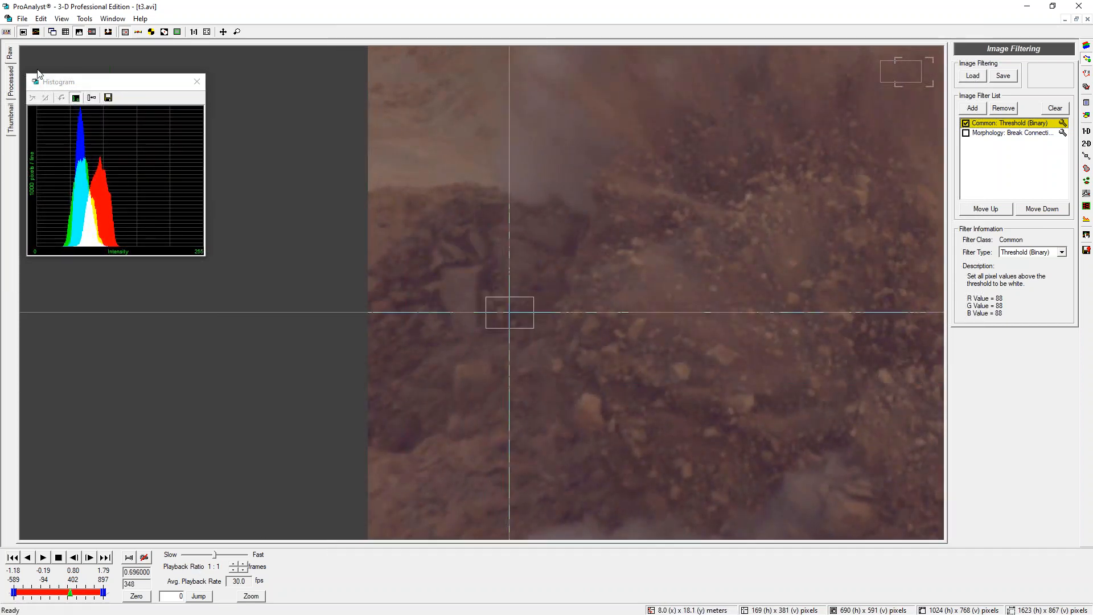
left_click(11, 83)
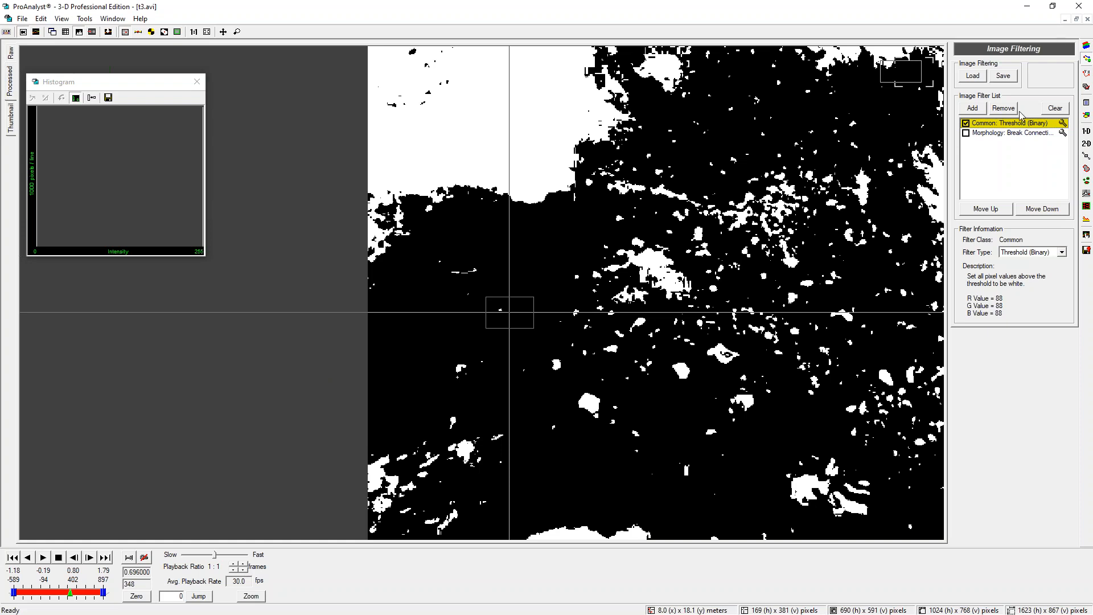
left_click(966, 123)
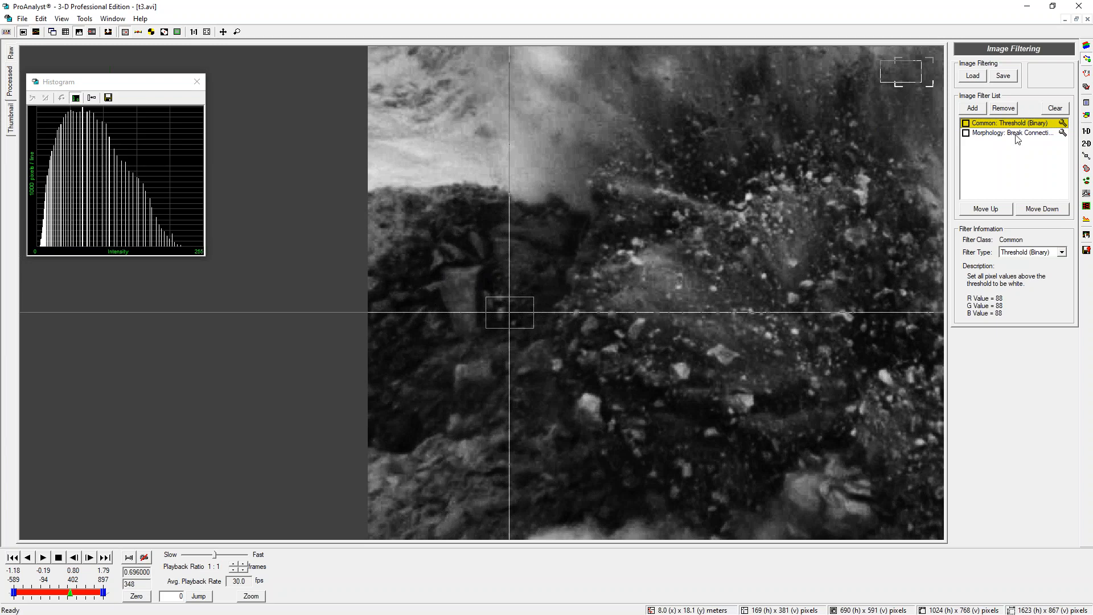
left_click(967, 123)
Set the threshold R, G and B values to 22 and apply them
left_click_drag(918, 165, 893, 162)
type("22")
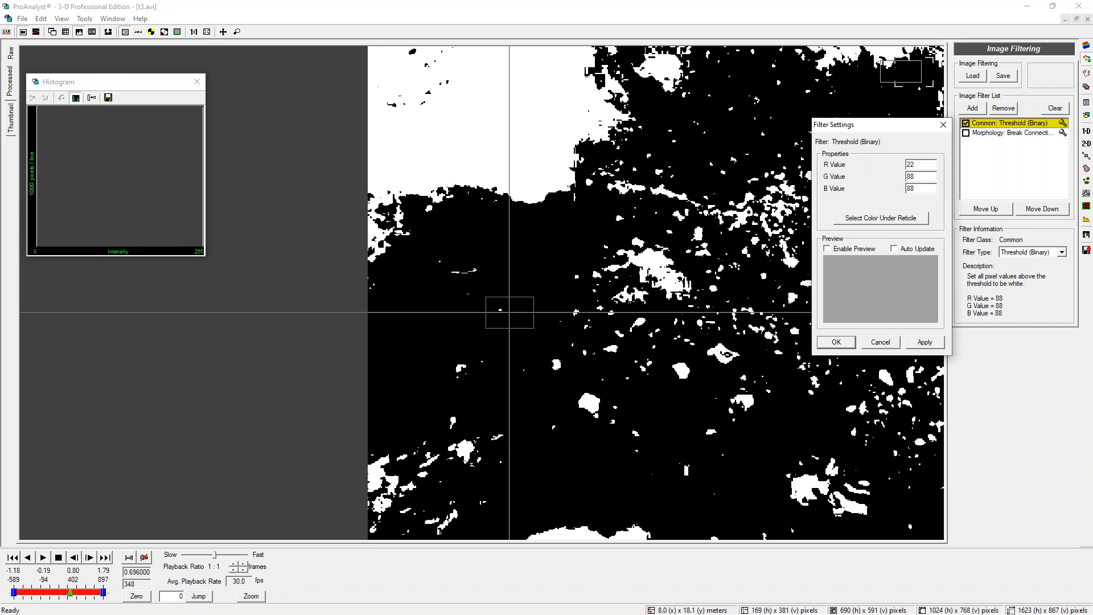
type("22")
double_click(910, 189)
type("22")
left_click(925, 342)
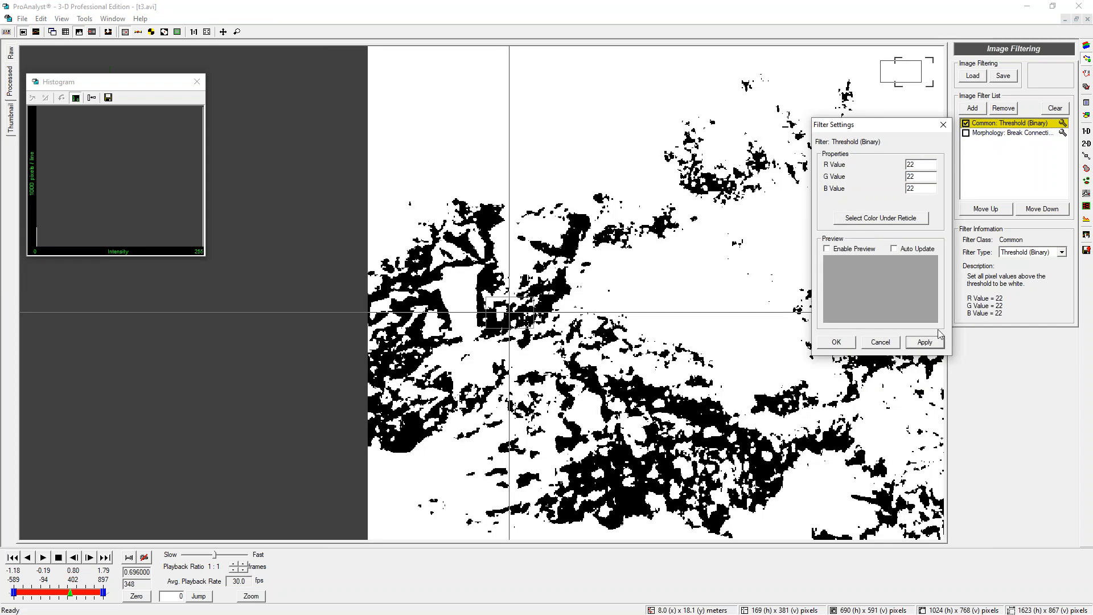
Set the threshold R, G and B values to 33 and apply them
left_click_drag(917, 165, 905, 166)
type("33")
double_click(911, 188)
type("33")
left_click(924, 342)
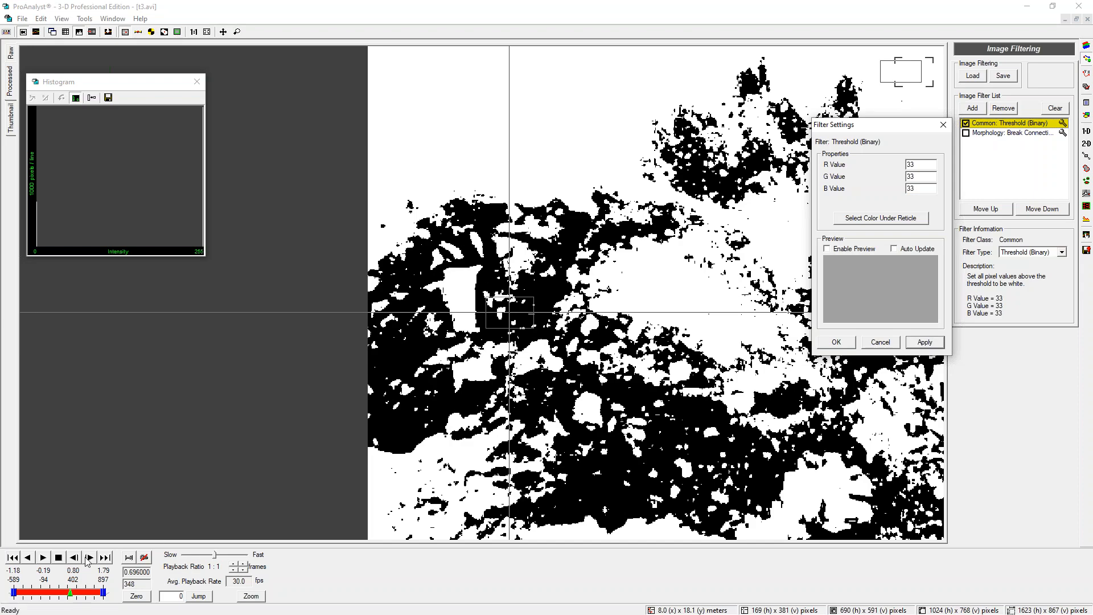
Scrub to about frame 405, then close the filter settings dialog and the histogram window
left_click_drag(72, 593, 75, 592)
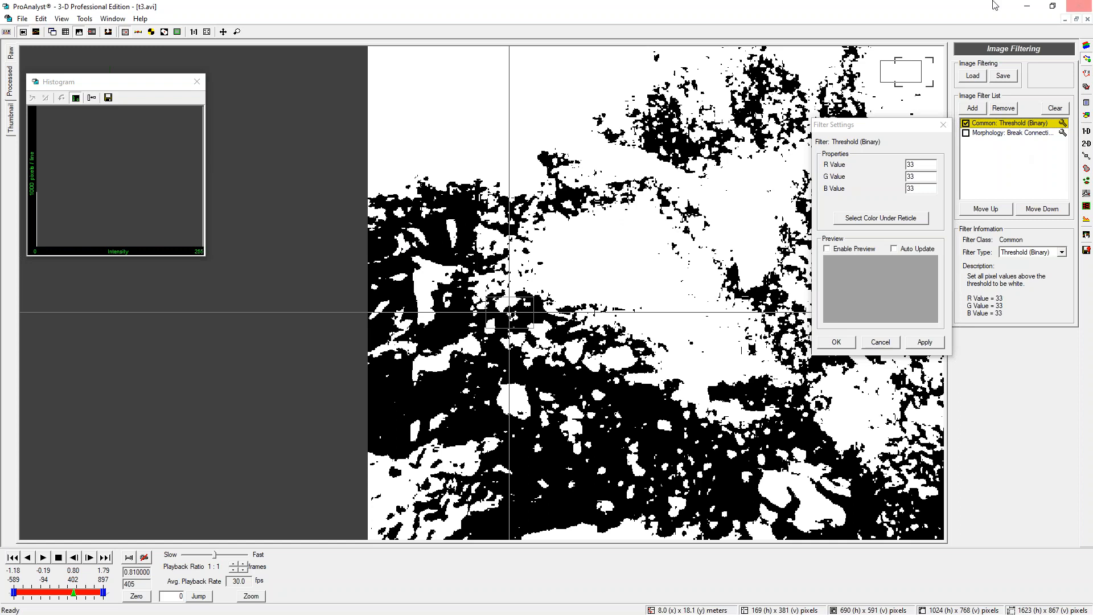
left_click(881, 344)
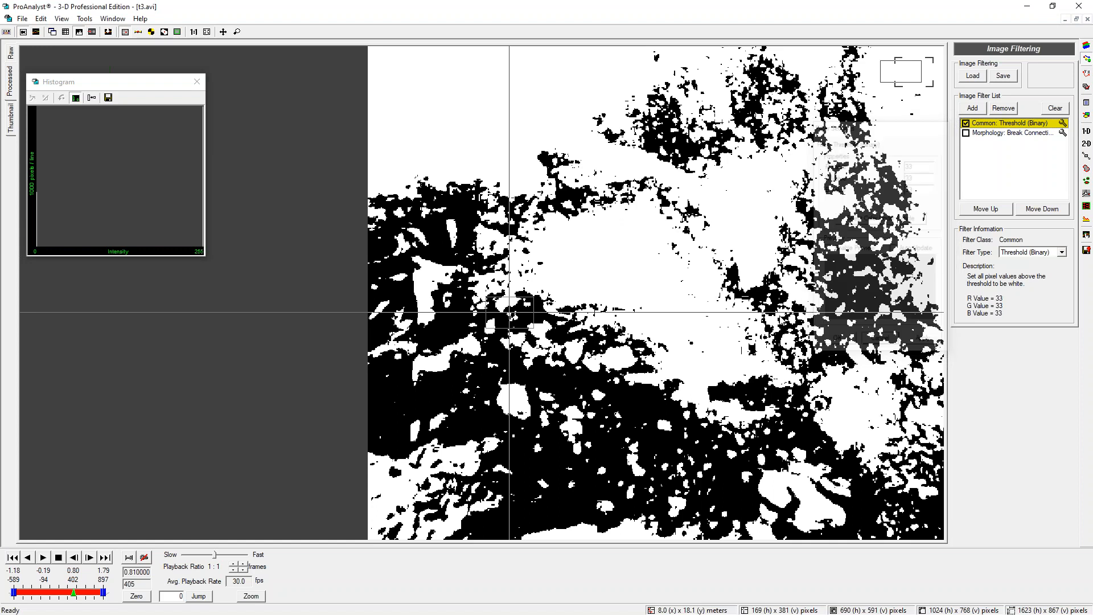
left_click(197, 81)
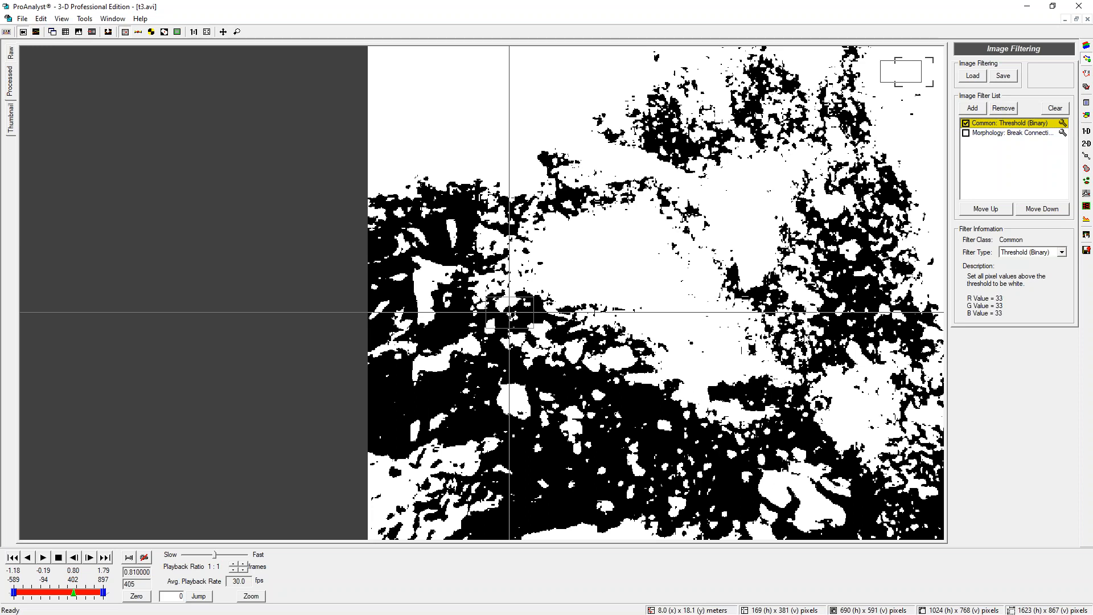
Zoom in on the image and compare the raw and processed views
scroll(826, 342, "up", 5)
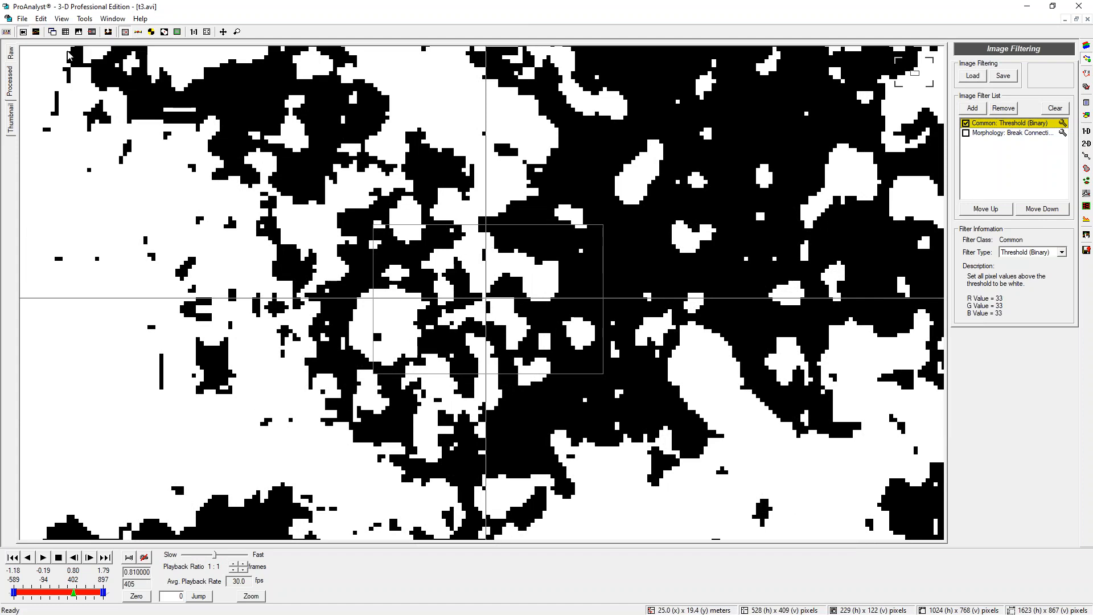
left_click(13, 56)
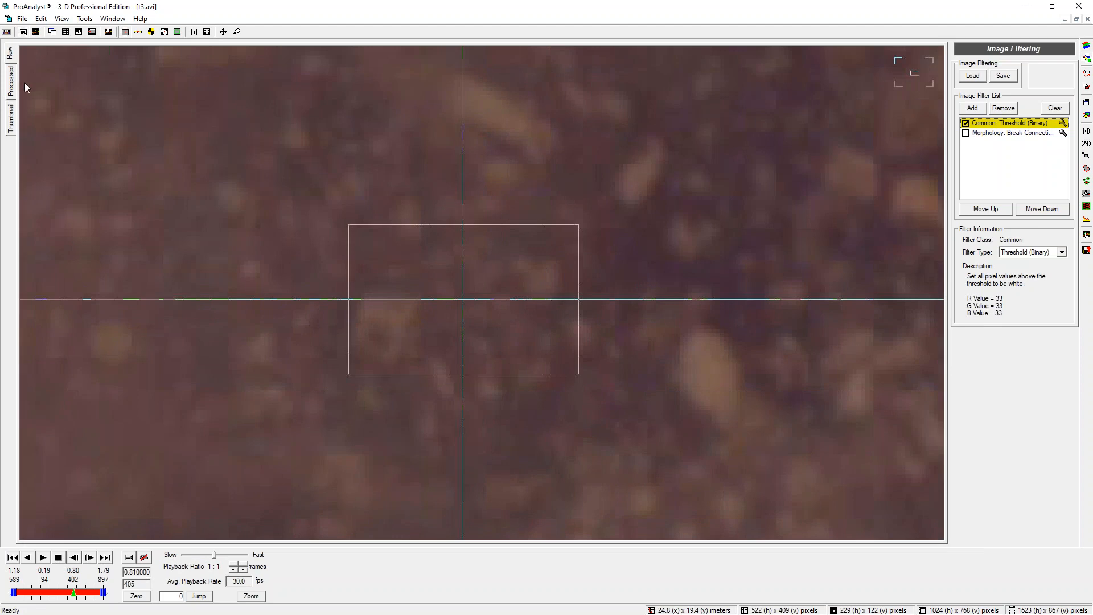
left_click(11, 81)
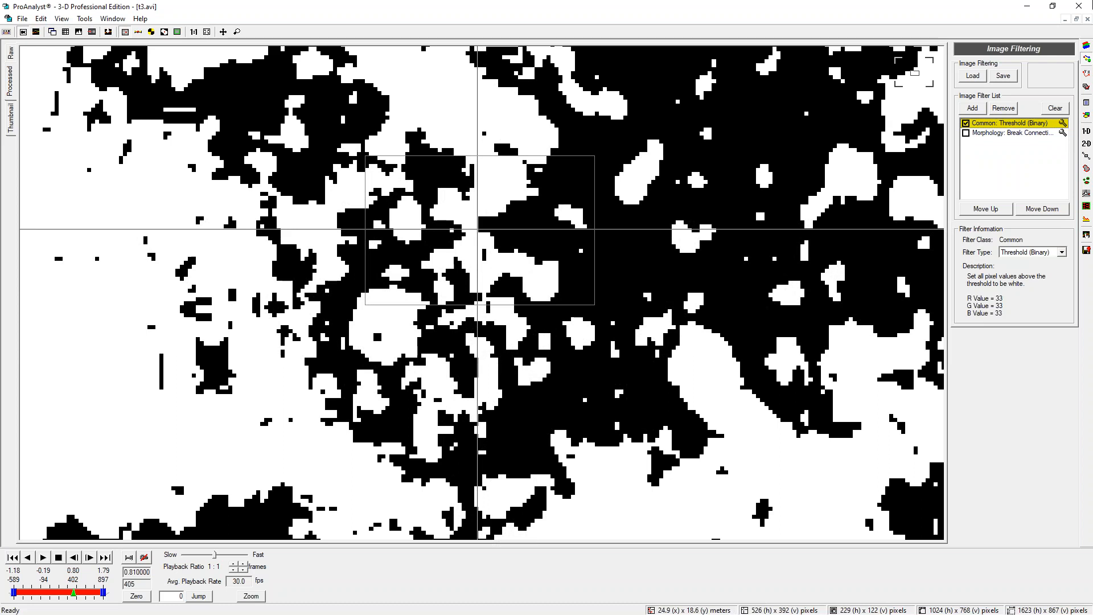
Toggle the Morphology: Break Connections filter on and off while zooming in to compare its effect
left_click(966, 133)
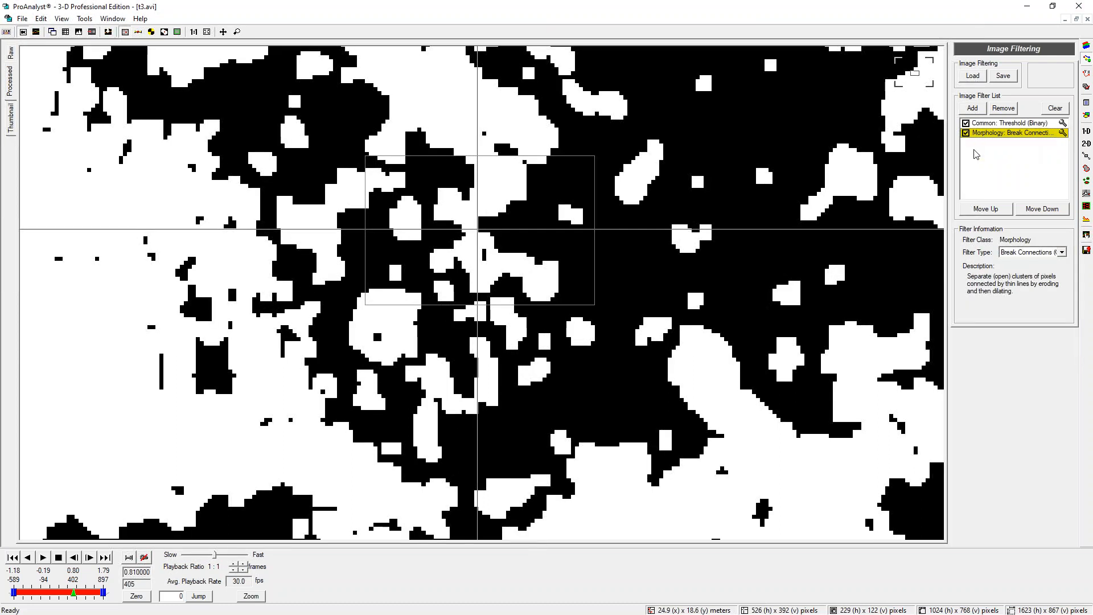
left_click(967, 133)
left_click(967, 134)
left_click(966, 134)
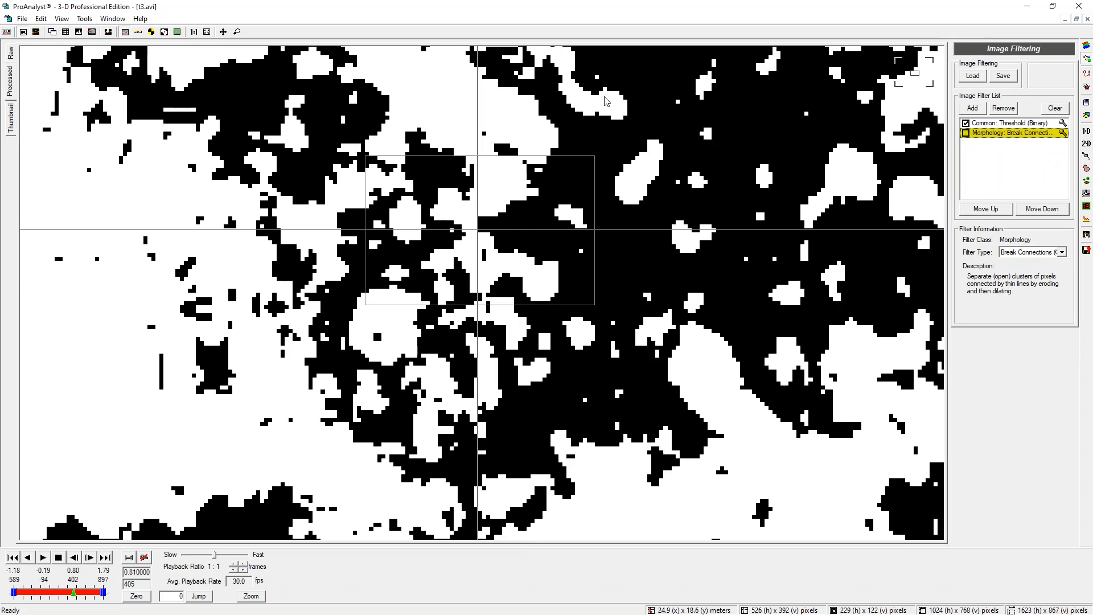
scroll(452, 349, "up", 2)
scroll(453, 349, "up", 3)
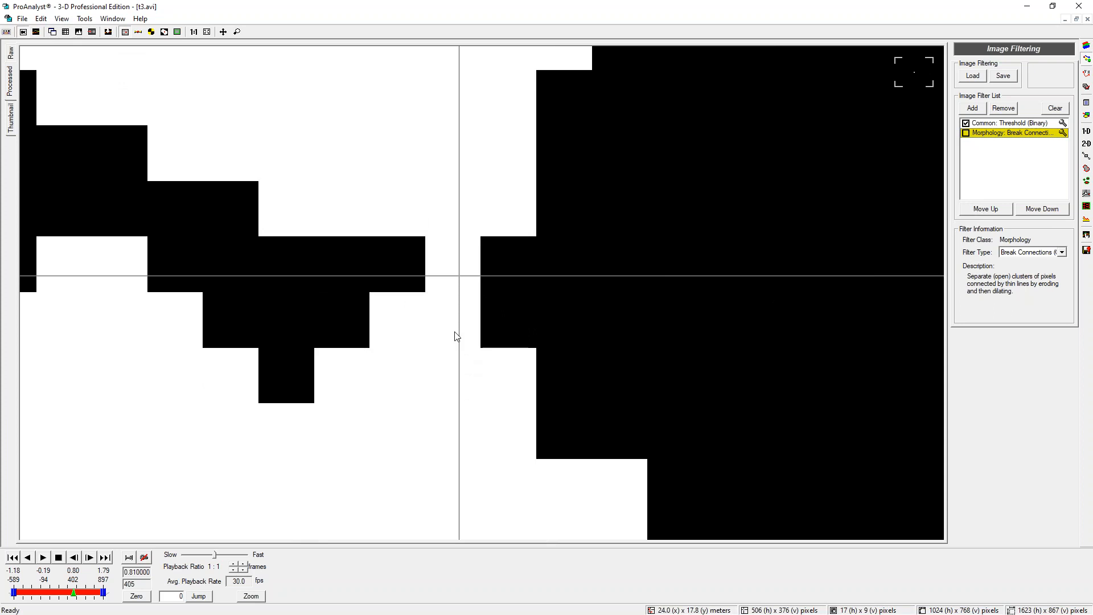
scroll(443, 280, "down", 1)
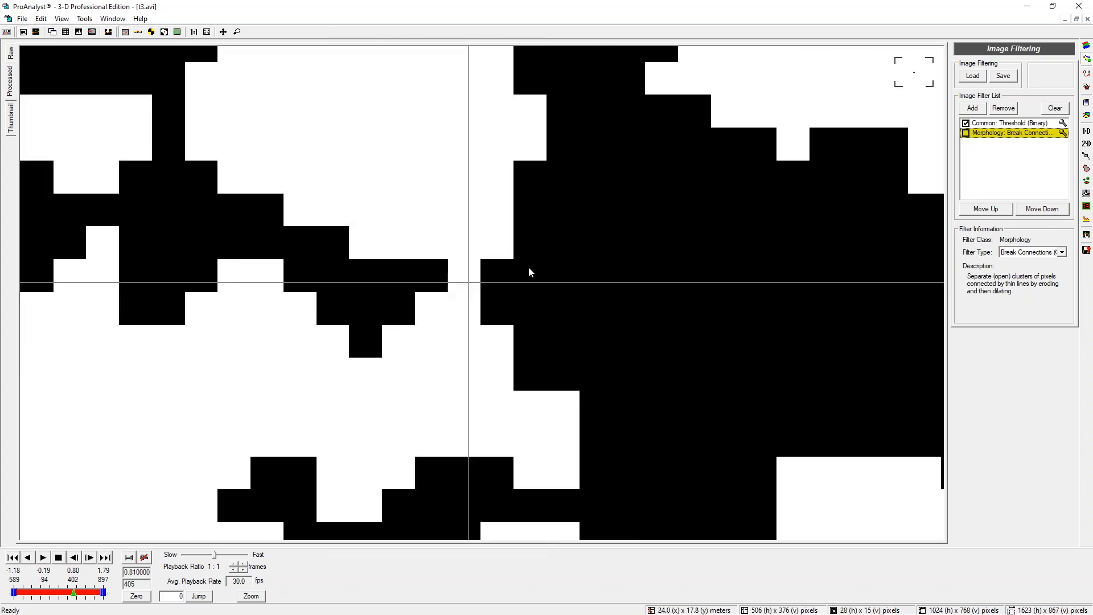
Enable the Morphology: Break Connections filter, toggling it to compare at different zoom levels
left_click(966, 133)
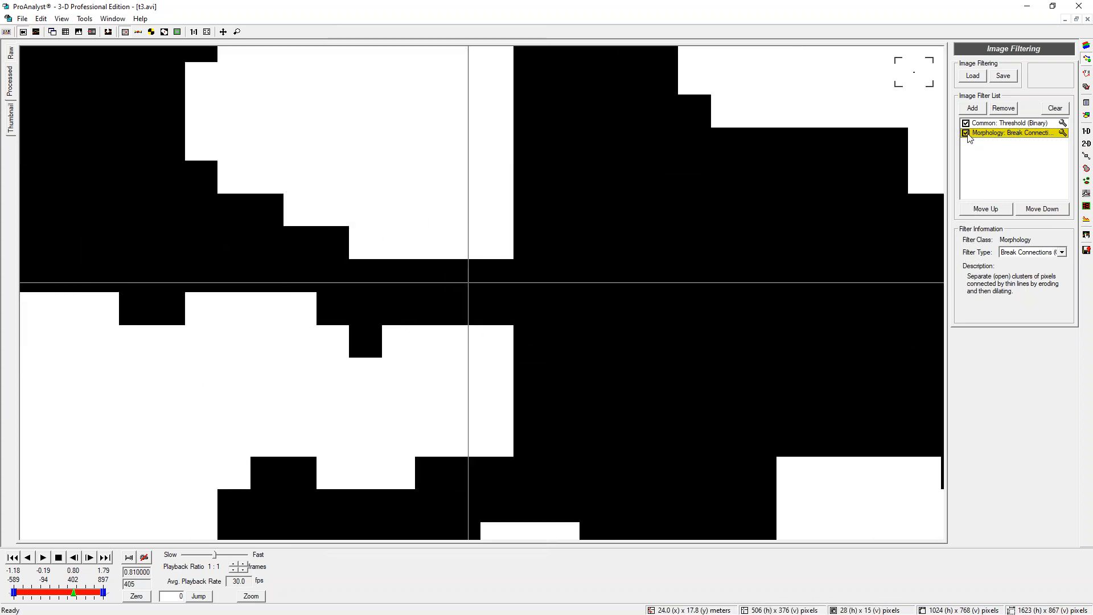
left_click(966, 134)
left_click(967, 134)
scroll(691, 392, "down", 3)
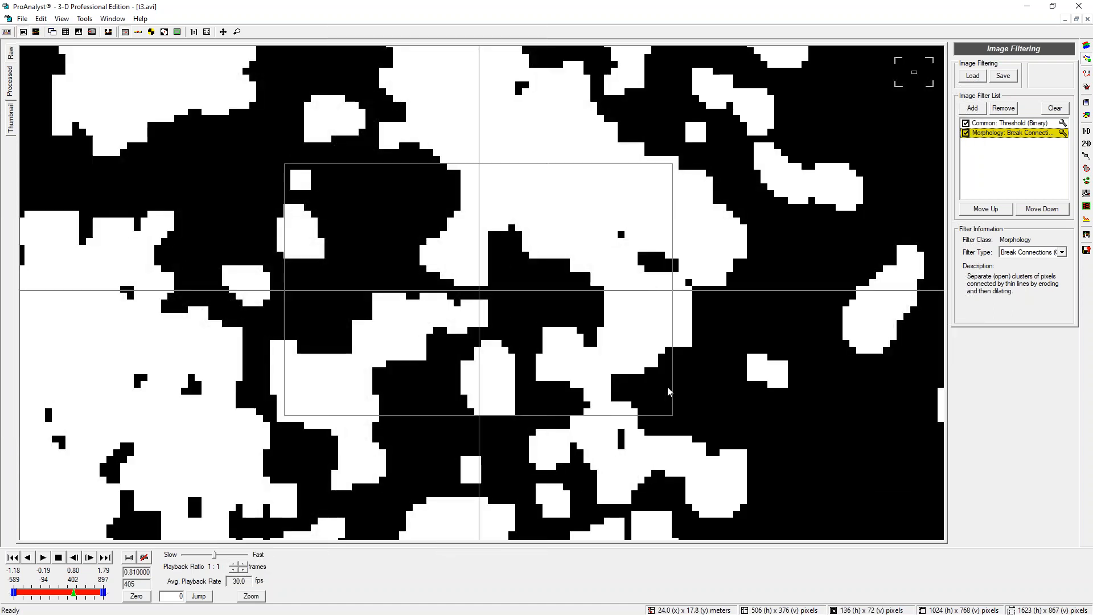
scroll(531, 403, "down", 1)
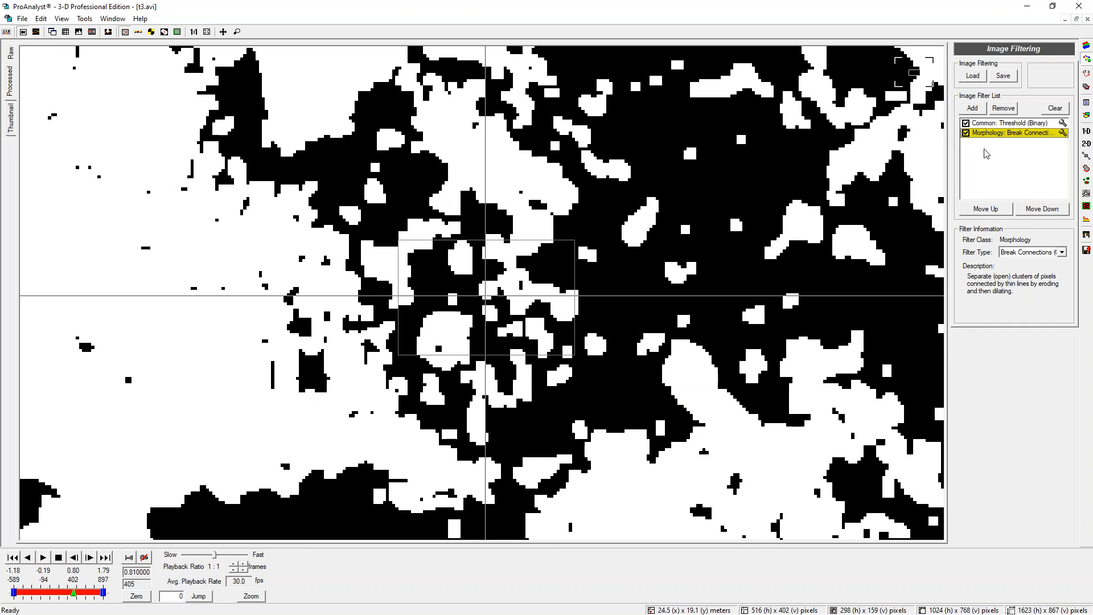
left_click(967, 133)
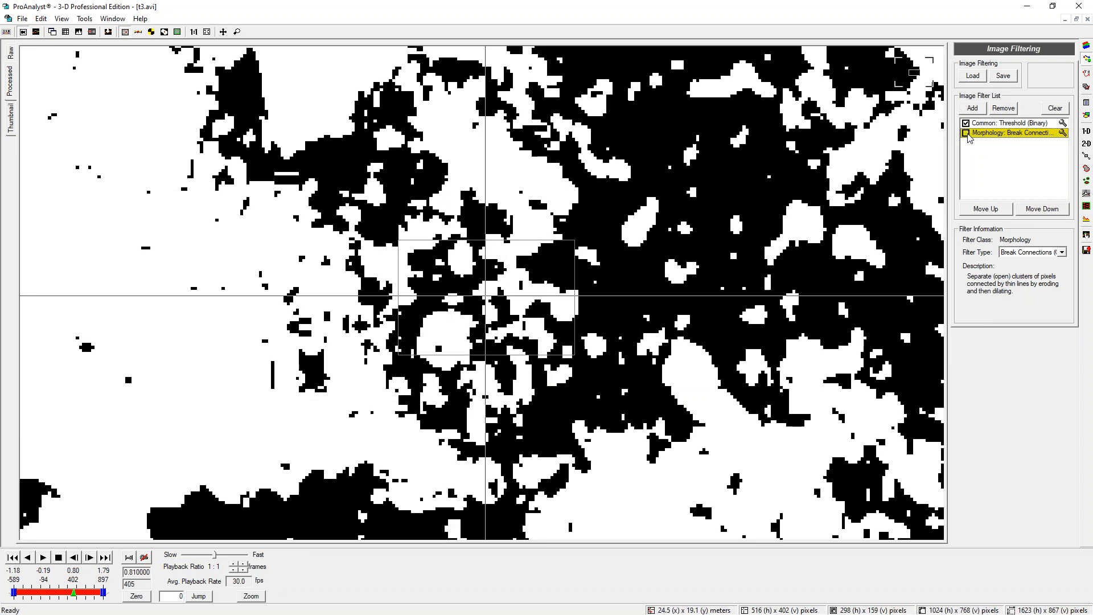
left_click(967, 133)
left_click(967, 134)
left_click(967, 133)
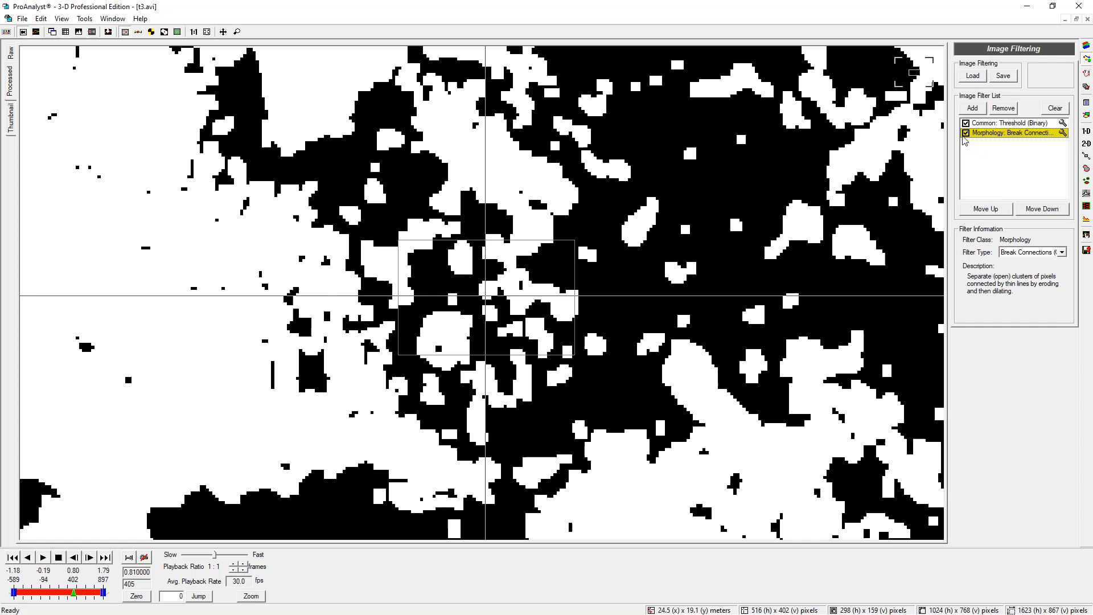
Zoom out and scrub through the video to about frame 433 to review the filtered result
scroll(425, 311, "down", 3)
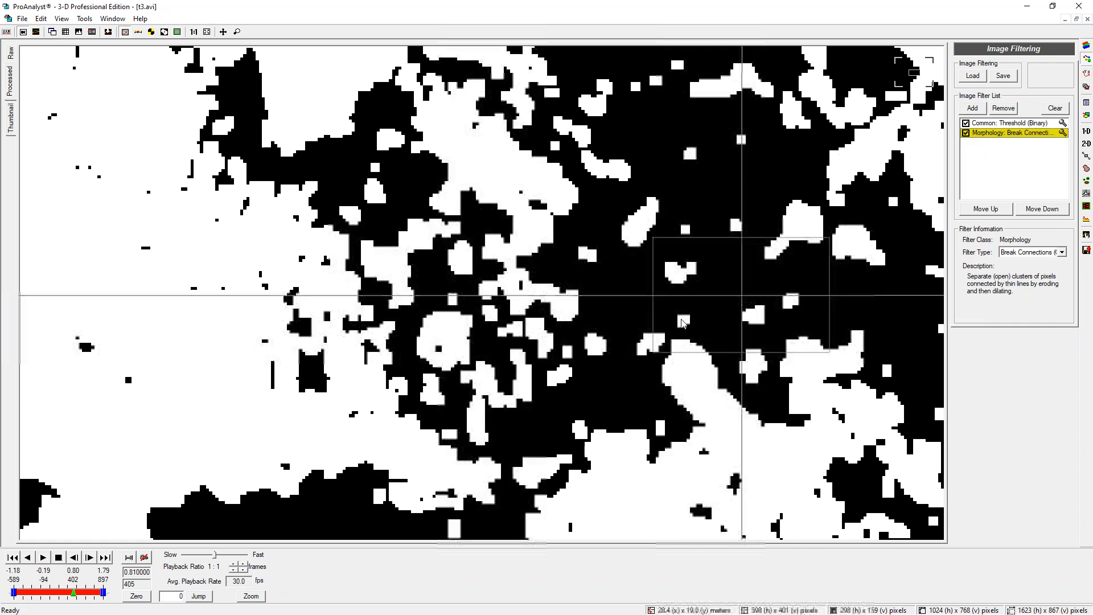
scroll(413, 308, "down", 2)
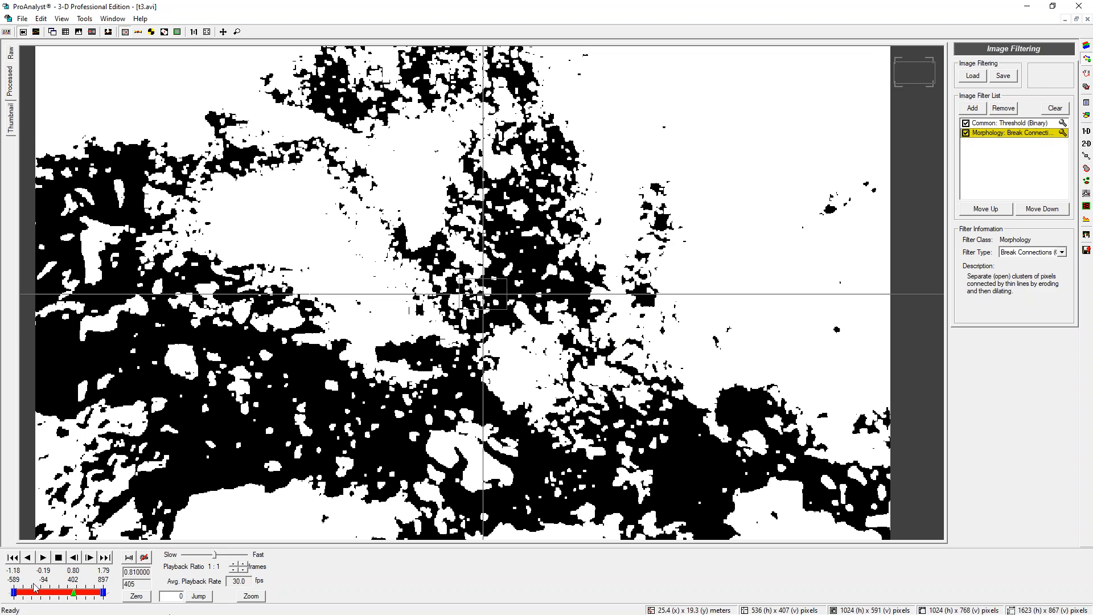
mouse_move(71, 596)
left_mouse_down()
mouse_move(86, 595)
mouse_move(64, 596)
left_mouse_up()
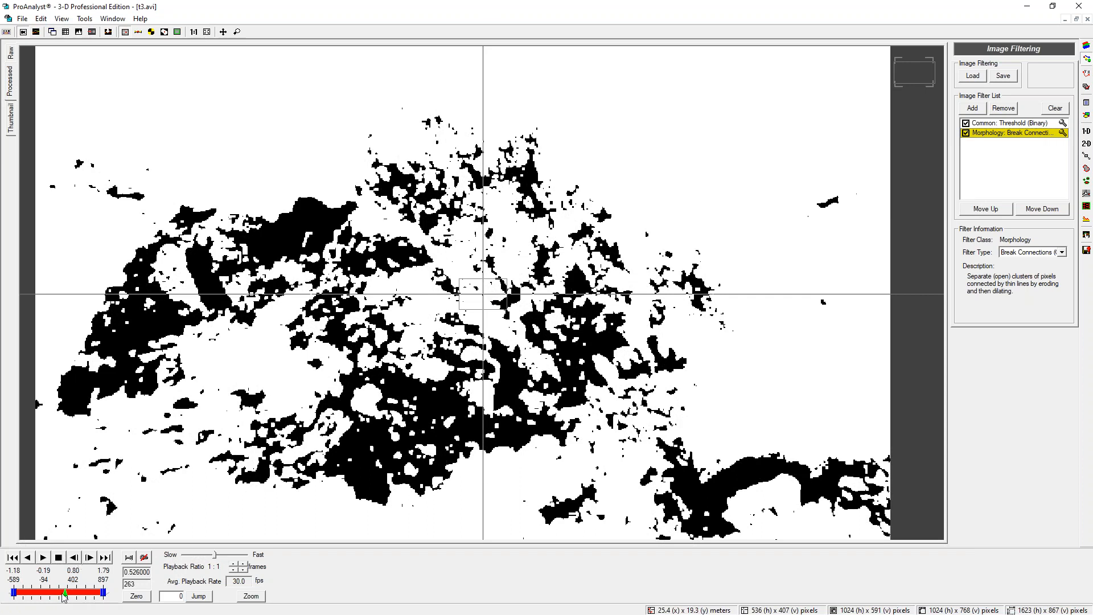
left_click_drag(66, 593, 75, 594)
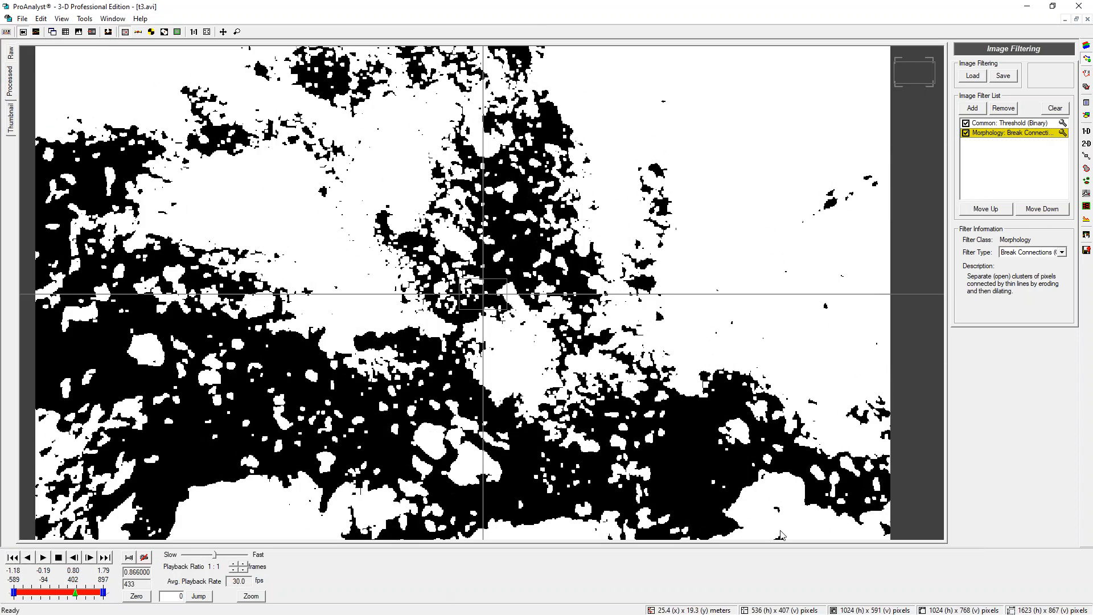
scroll(462, 507, "down", 1)
scroll(470, 472, "up", 1)
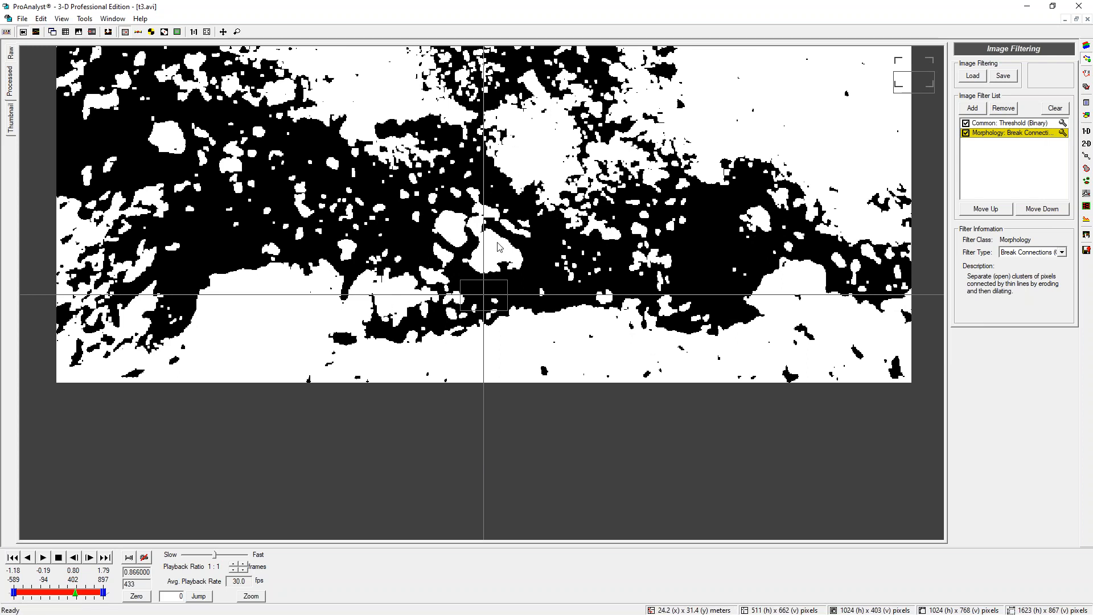
scroll(455, 225, "up", 1)
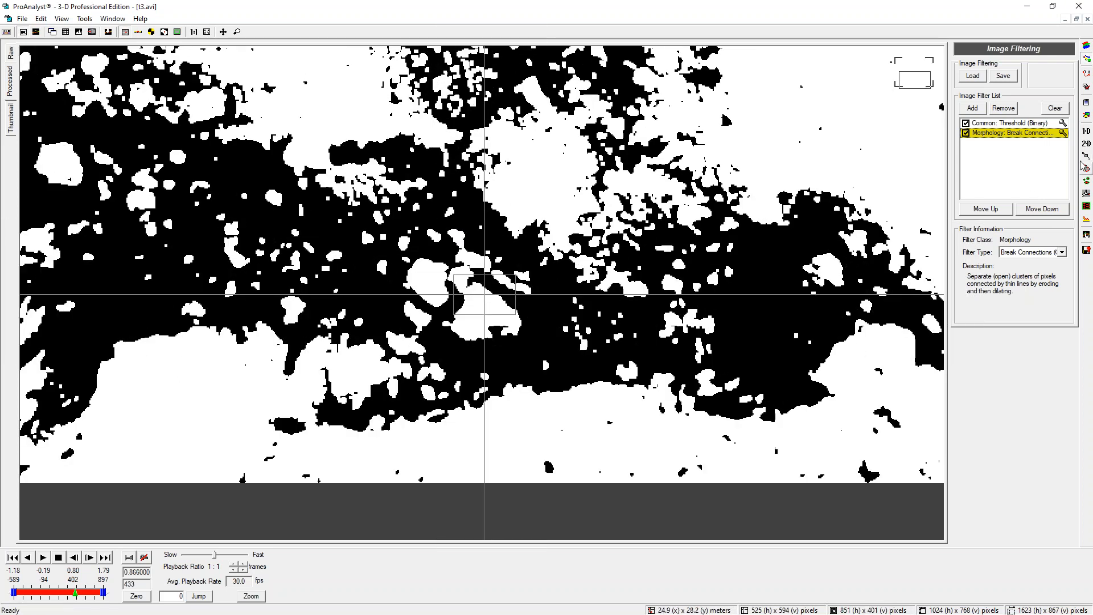
Open Particle Tracking, enable it, and turn on Use Region of Interest
left_click(1087, 181)
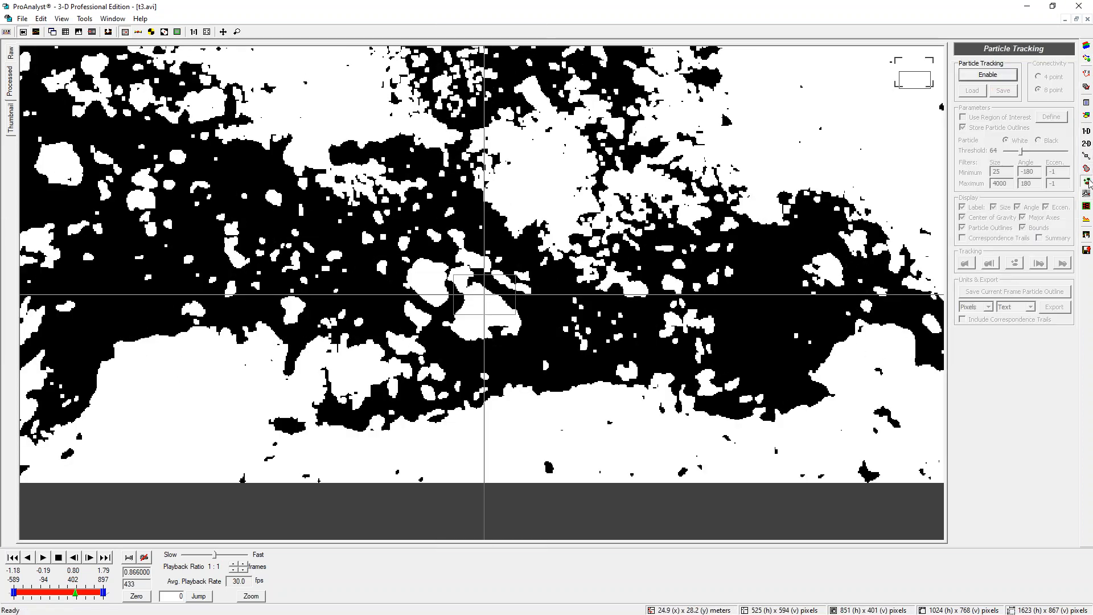
left_click(989, 76)
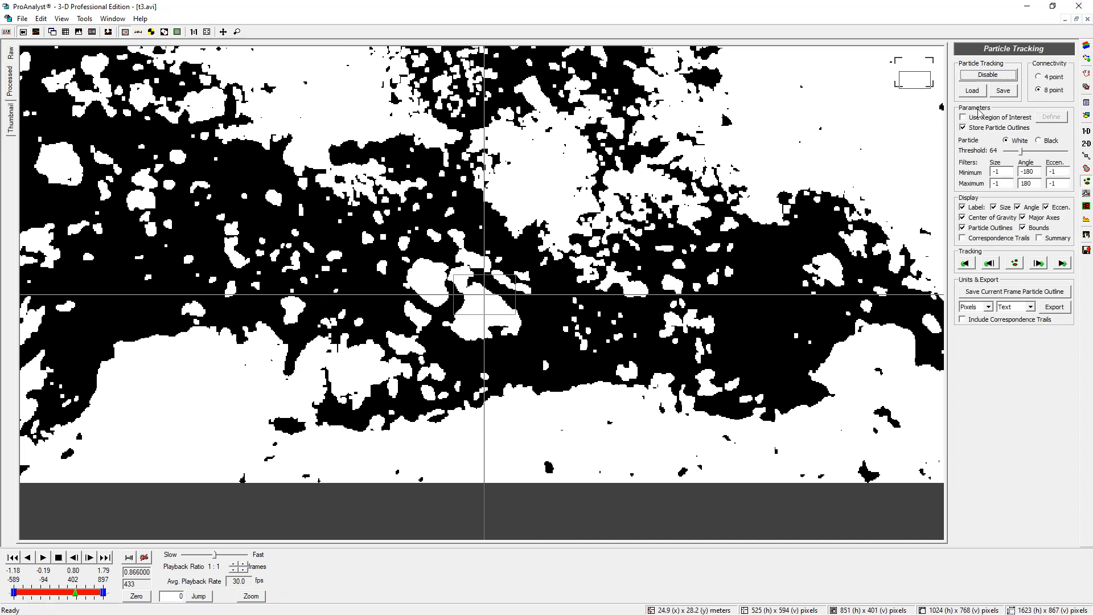
left_click(963, 118)
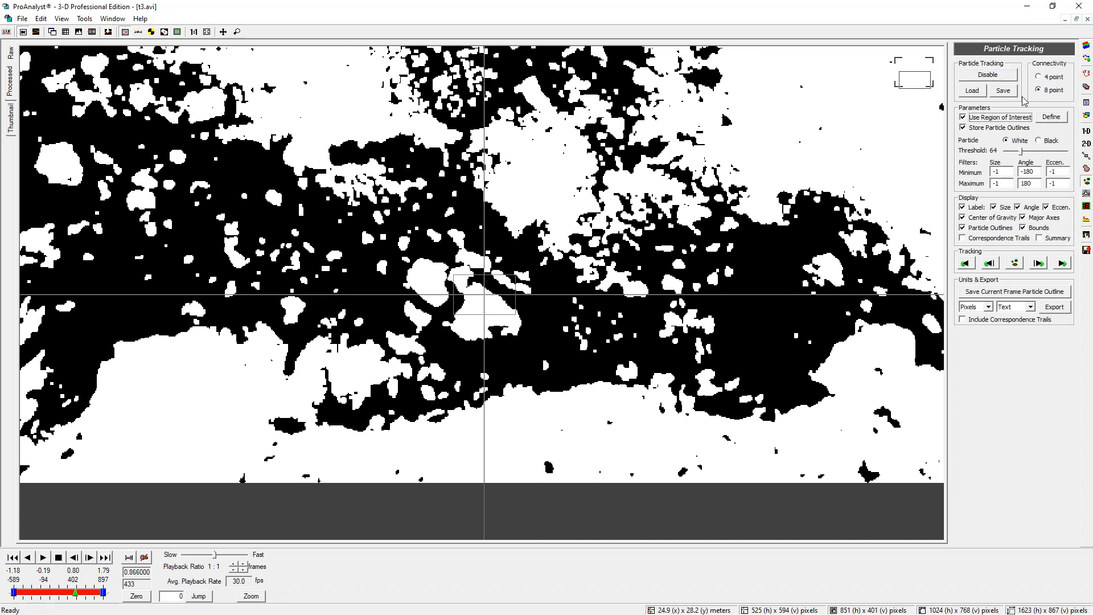
Define a rectangular region of interest around the centre of the image and set it
left_click(1049, 118)
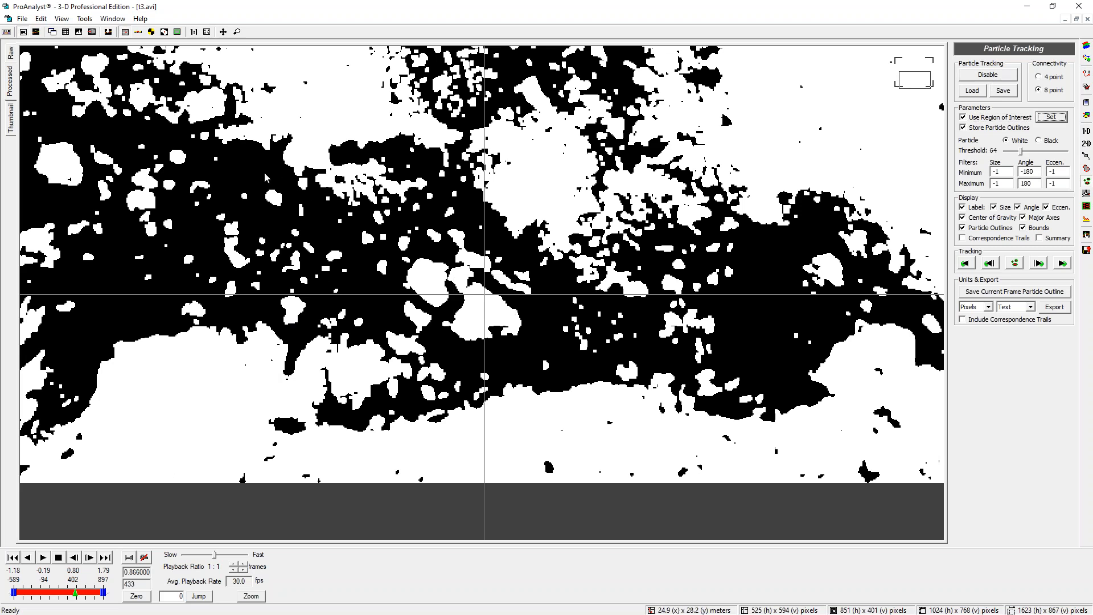
left_click_drag(252, 176, 593, 380)
left_click(1053, 117)
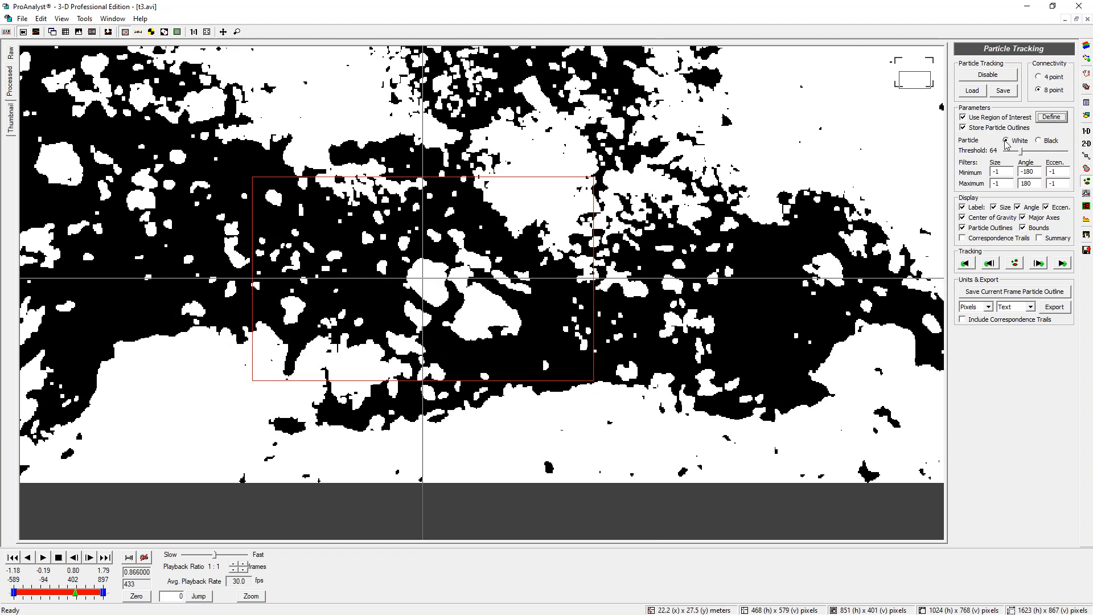
Set the particle size filter to a minimum of 12 and maximum of 2000, and detect particles in the current frame
left_click_drag(1002, 172, 984, 175)
type("12")
left_click(1014, 264)
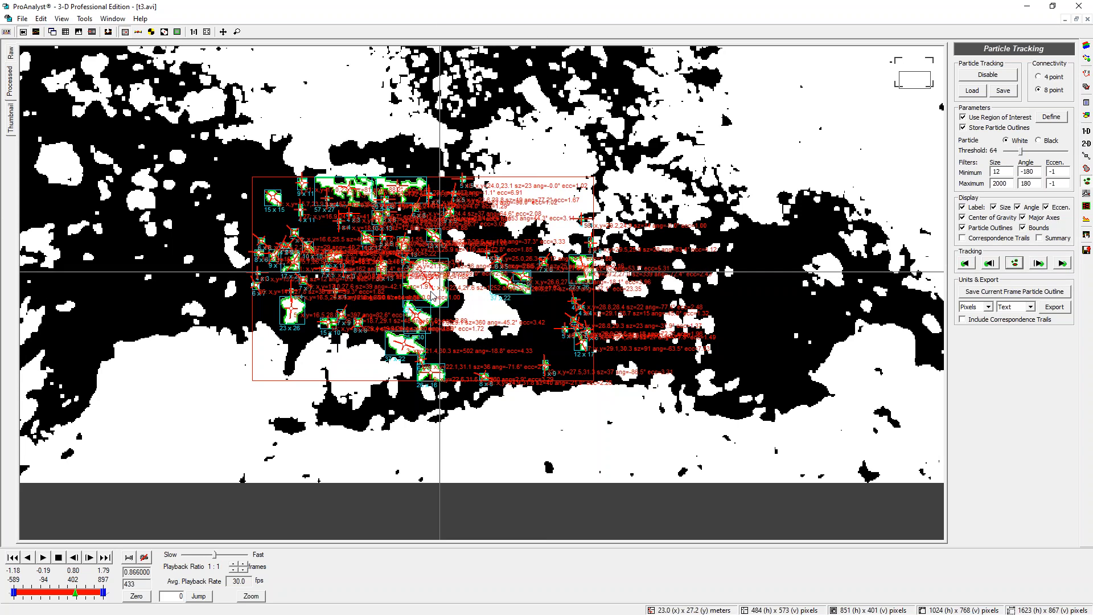
Zoom in to inspect the detected particle outlines and labels inside the region of interest
scroll(432, 291, "up", 4)
scroll(474, 291, "down", 1)
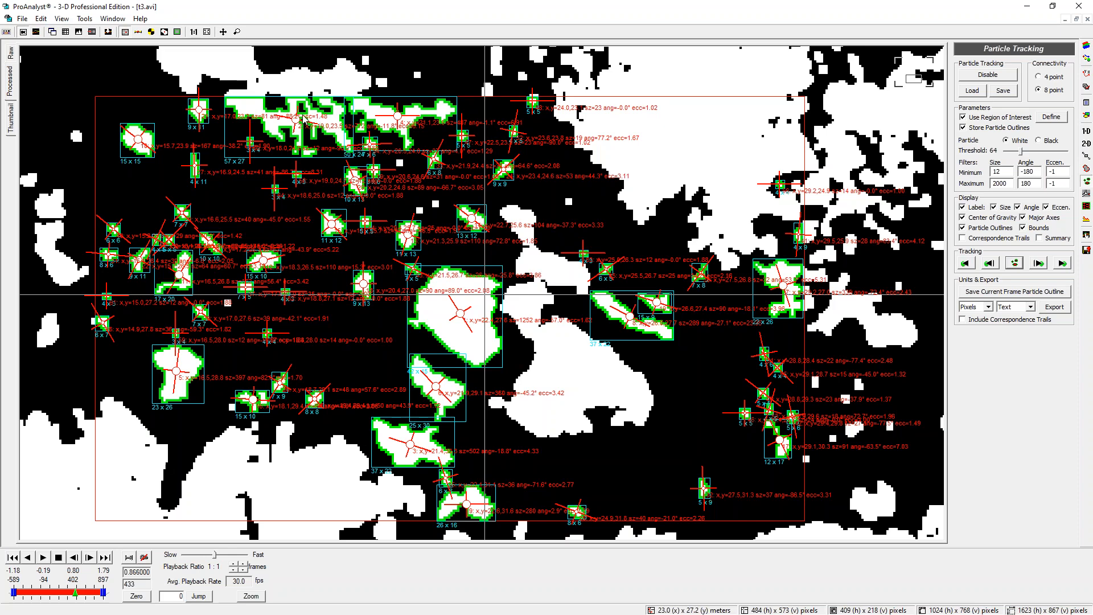
mouse_move(231, 100)
left_mouse_down()
mouse_move(399, 91)
mouse_move(231, 139)
mouse_move(370, 108)
left_mouse_up()
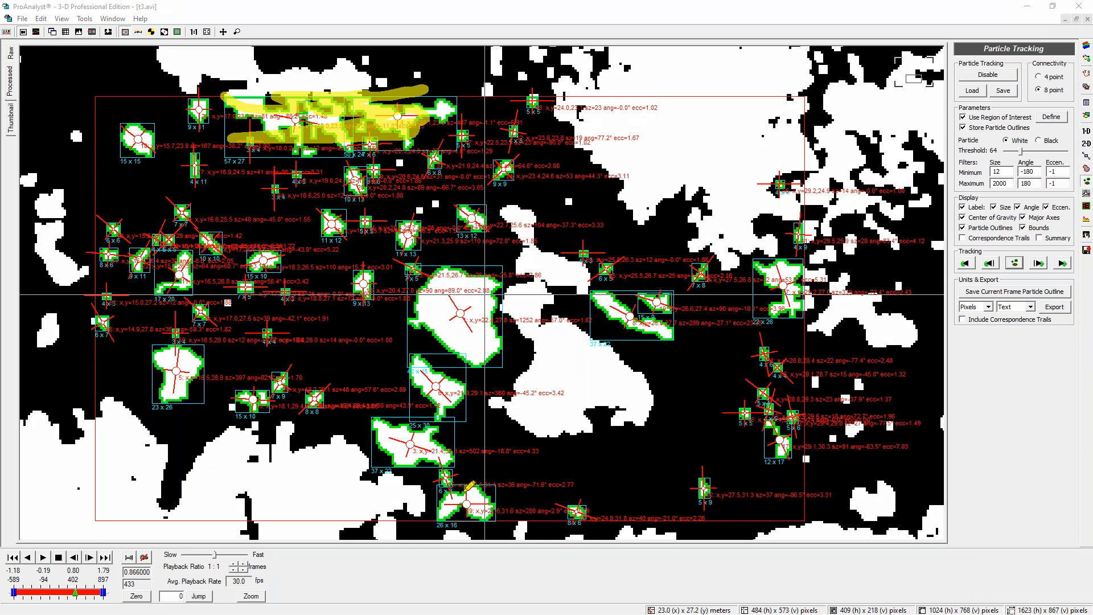
mouse_move(105, 405)
left_mouse_down()
mouse_move(170, 504)
mouse_move(280, 443)
mouse_move(385, 504)
mouse_move(341, 550)
left_mouse_up()
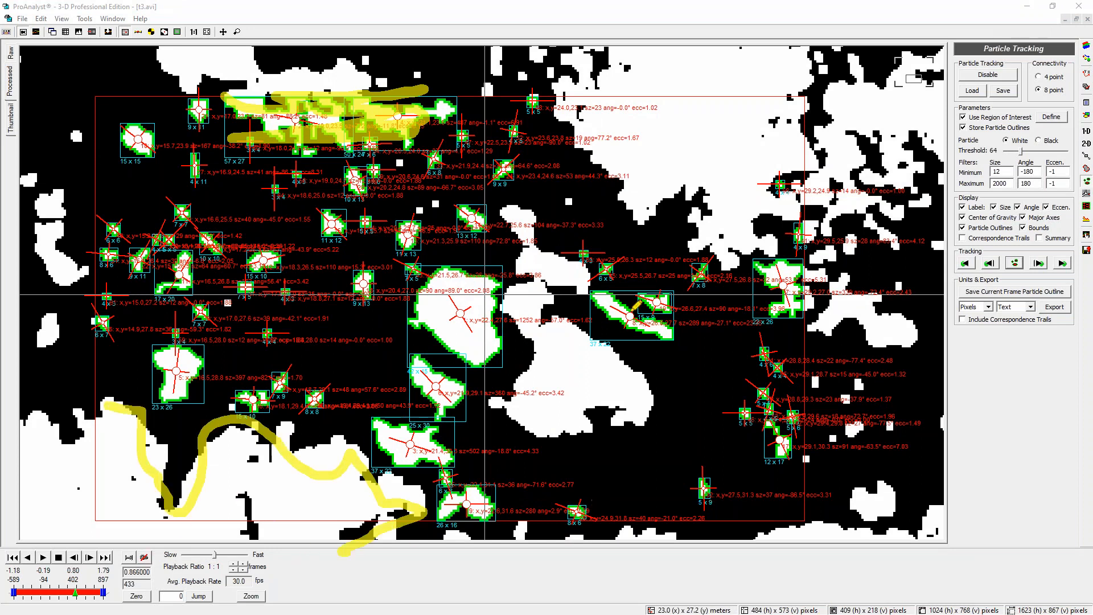
mouse_move(578, 287)
left_mouse_down()
mouse_move(527, 234)
mouse_move(536, 347)
mouse_move(620, 430)
mouse_move(569, 310)
mouse_move(525, 275)
left_mouse_up()
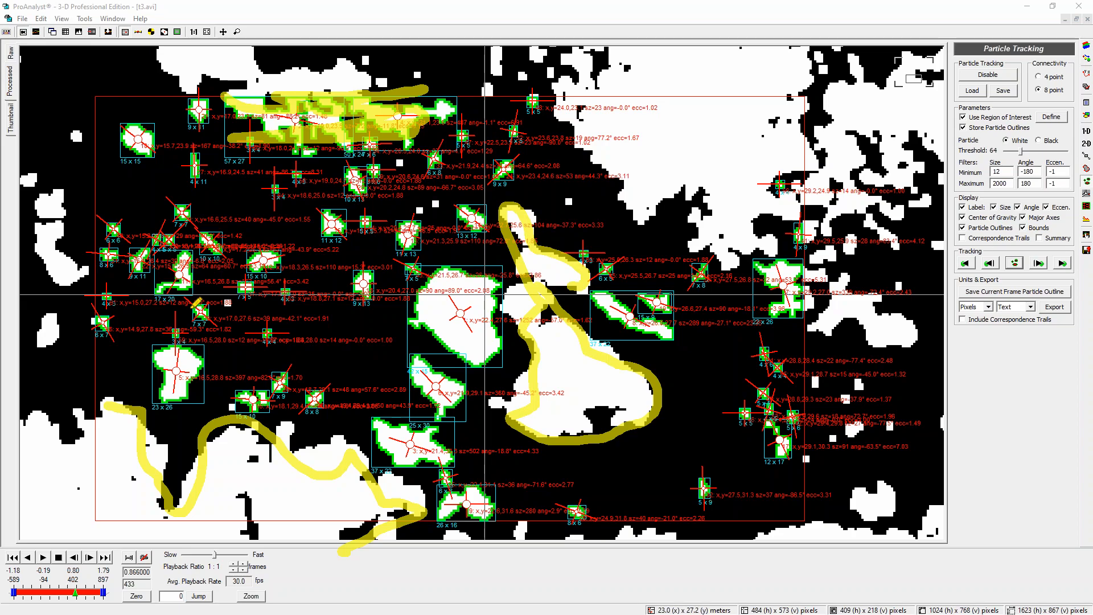
key("Escape")
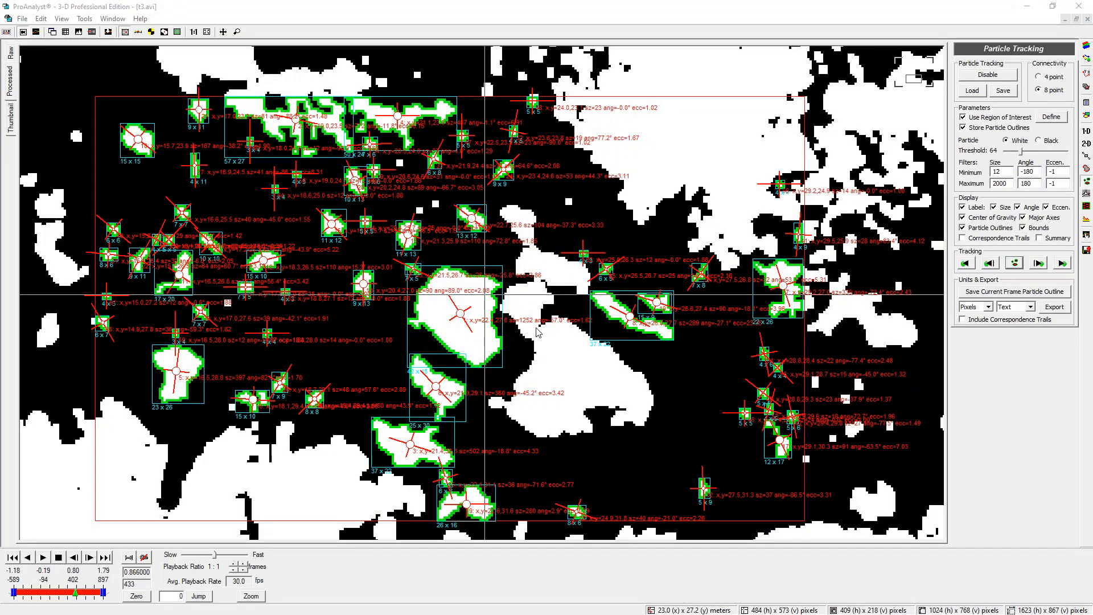
left_click(363, 296)
scroll(373, 302, "up", 3)
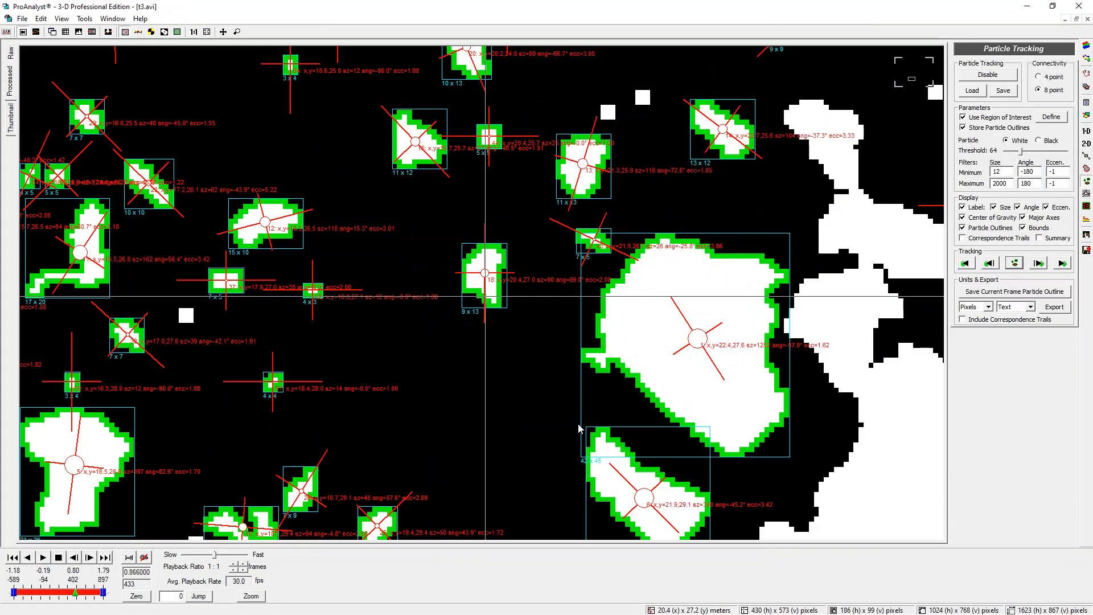
scroll(581, 425, "up", 2)
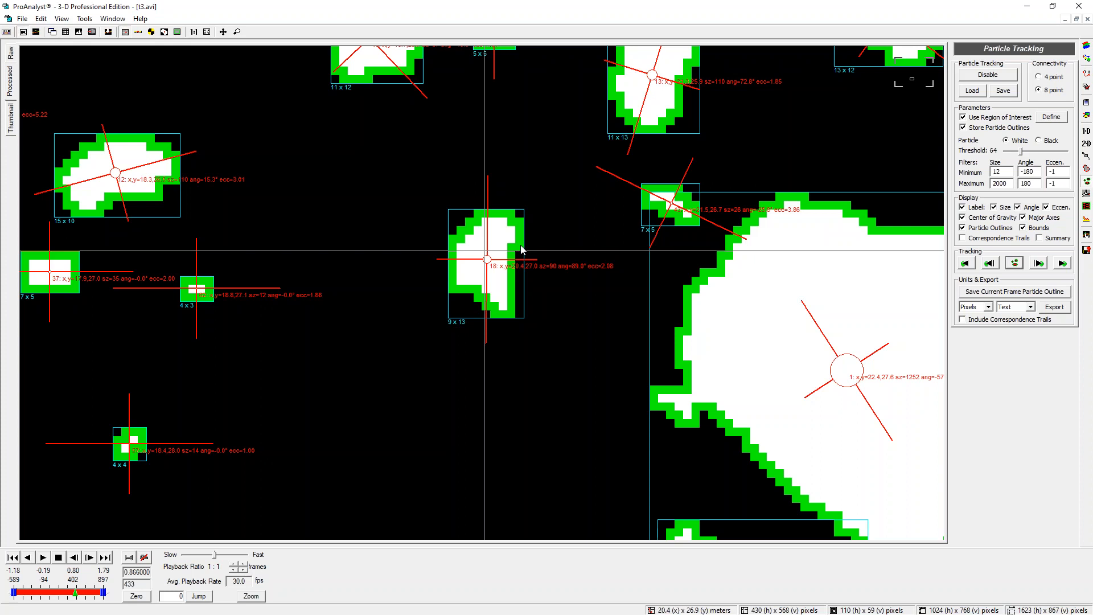
scroll(522, 250, "down", 3)
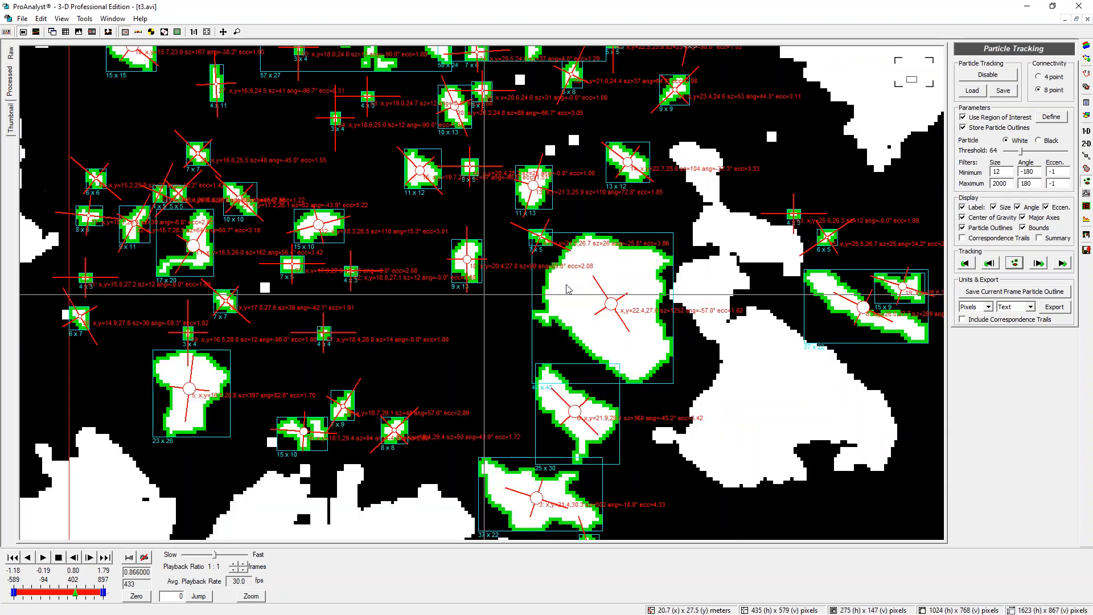
scroll(524, 254, "down", 2)
scroll(524, 254, "down", 1)
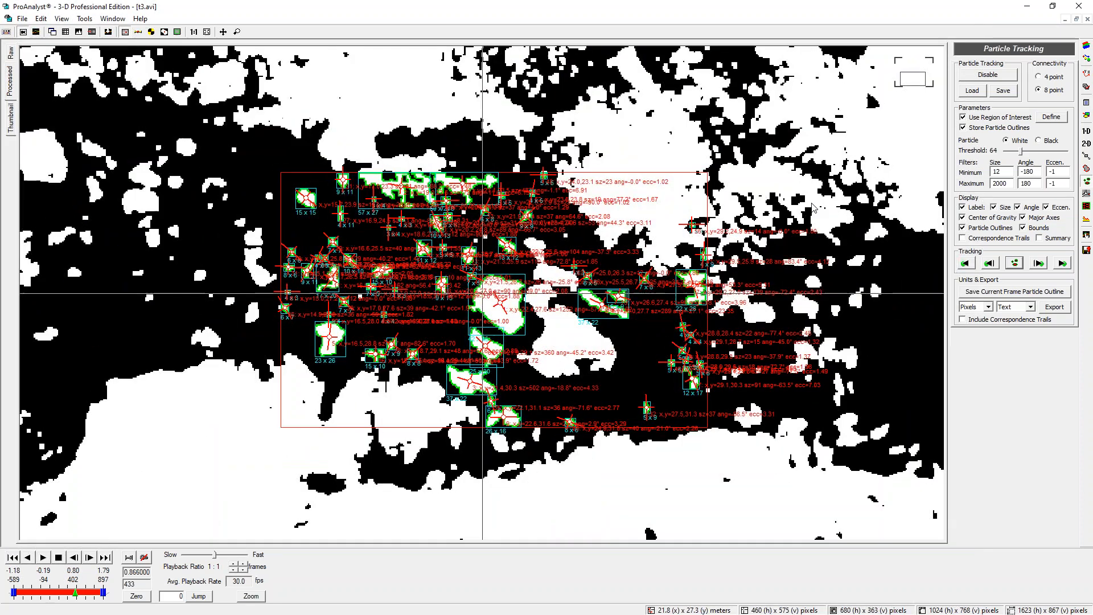
Try to disable particle tracking
left_click(997, 79)
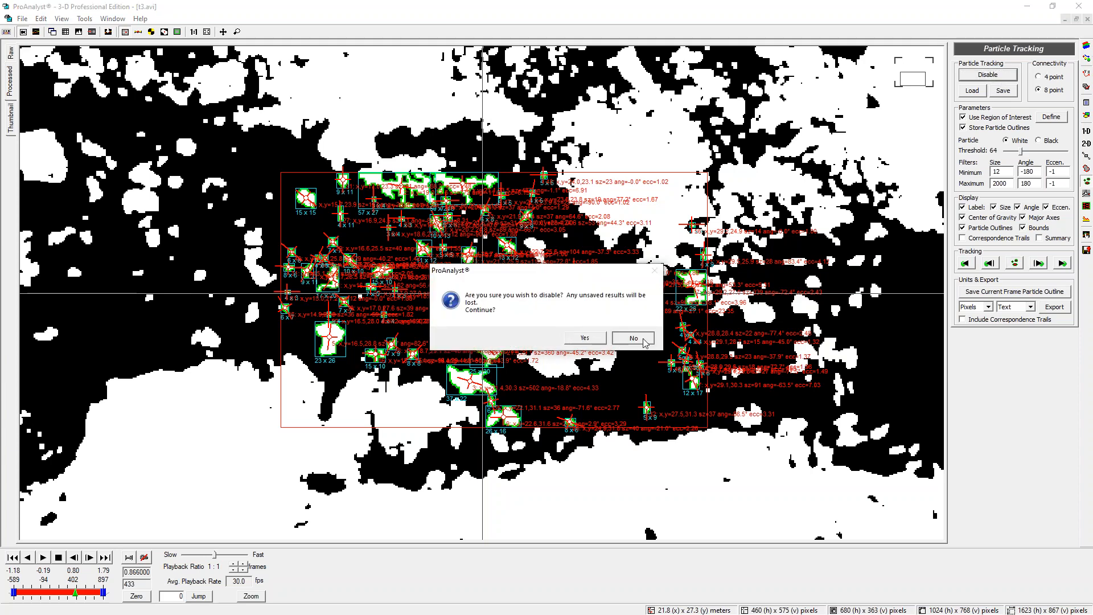
left_click(634, 339)
Restore the program window and close the t3.avi video window
left_click(1076, 19)
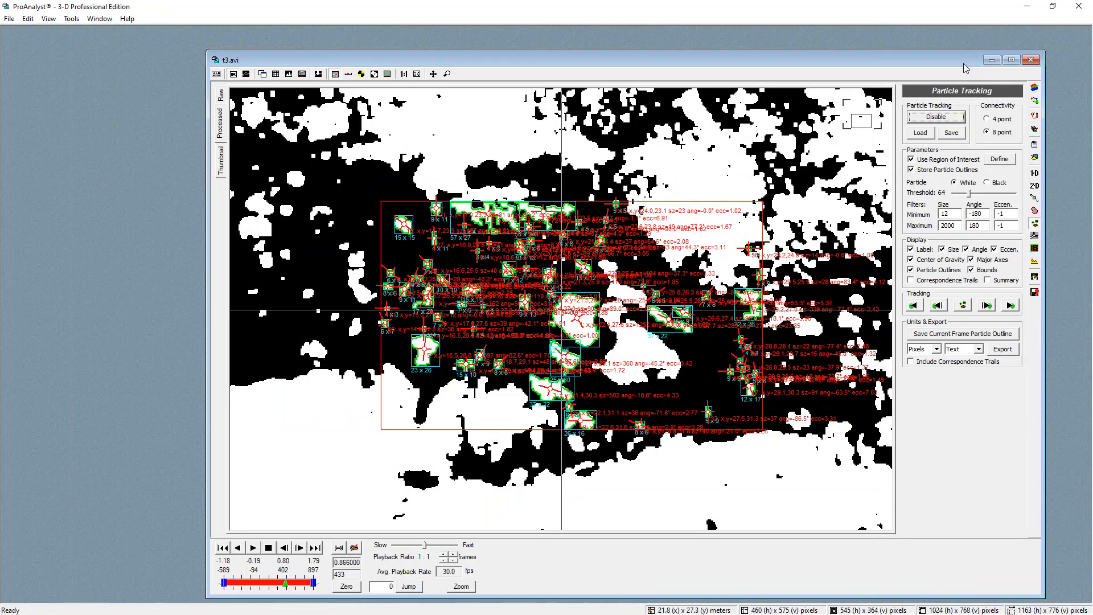
left_click(1031, 60)
left_click(579, 337)
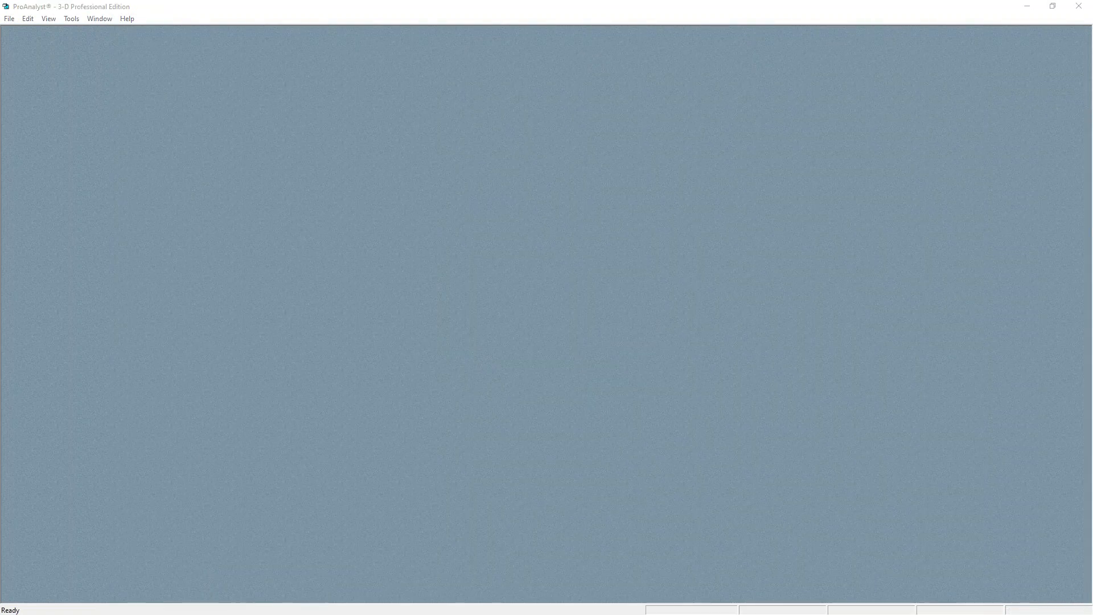
left_click_drag(511, 245, 503, 245)
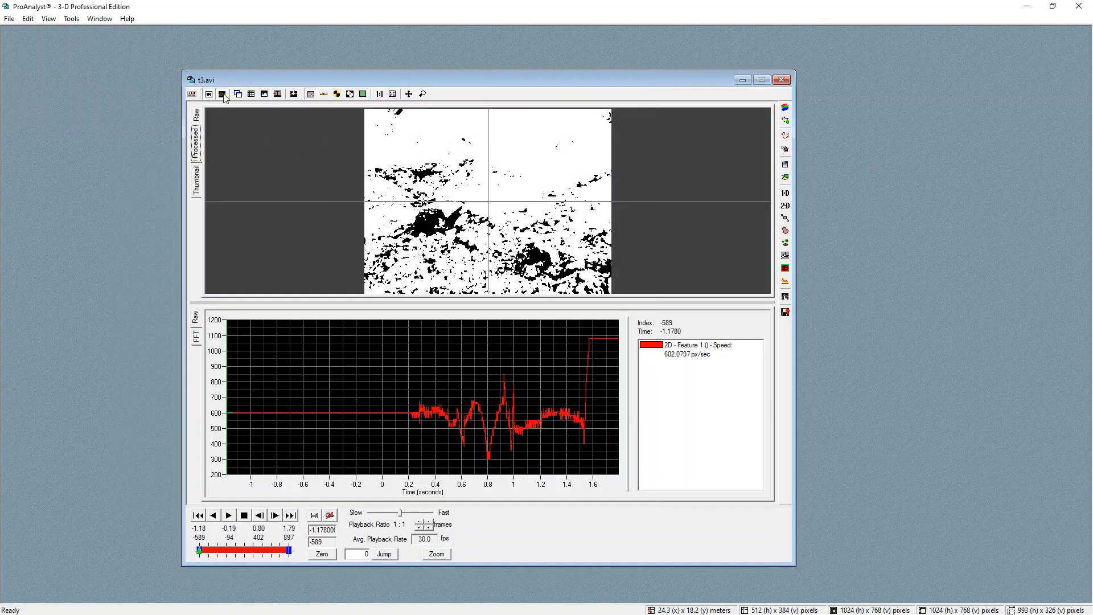
Hide the graph pane and scrub the video to about frame 481, zooming in on the image
left_click(223, 95)
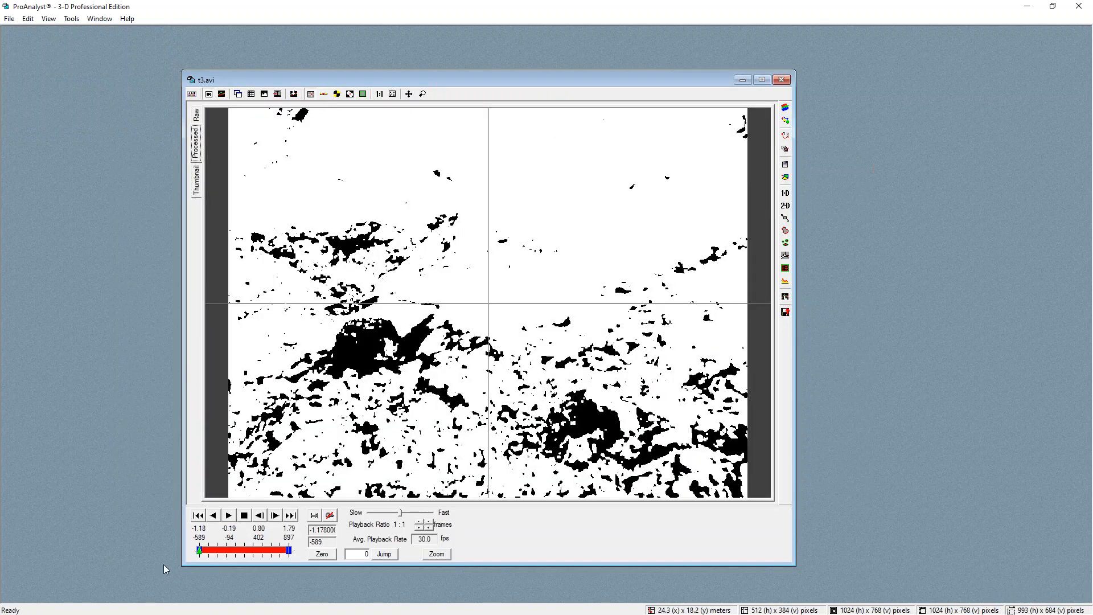
mouse_move(208, 550)
left_mouse_down()
mouse_move(288, 551)
mouse_move(264, 550)
left_mouse_up()
scroll(561, 383, "up", 6)
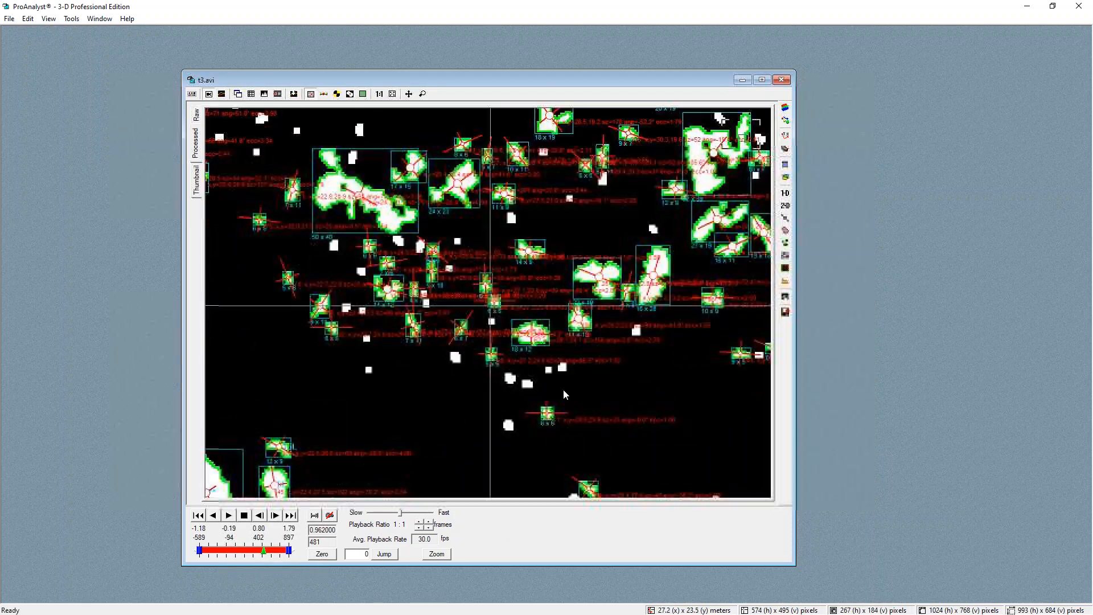
Open the Particle Tracking panel and turn on Correspondence Trails
left_click(785, 233)
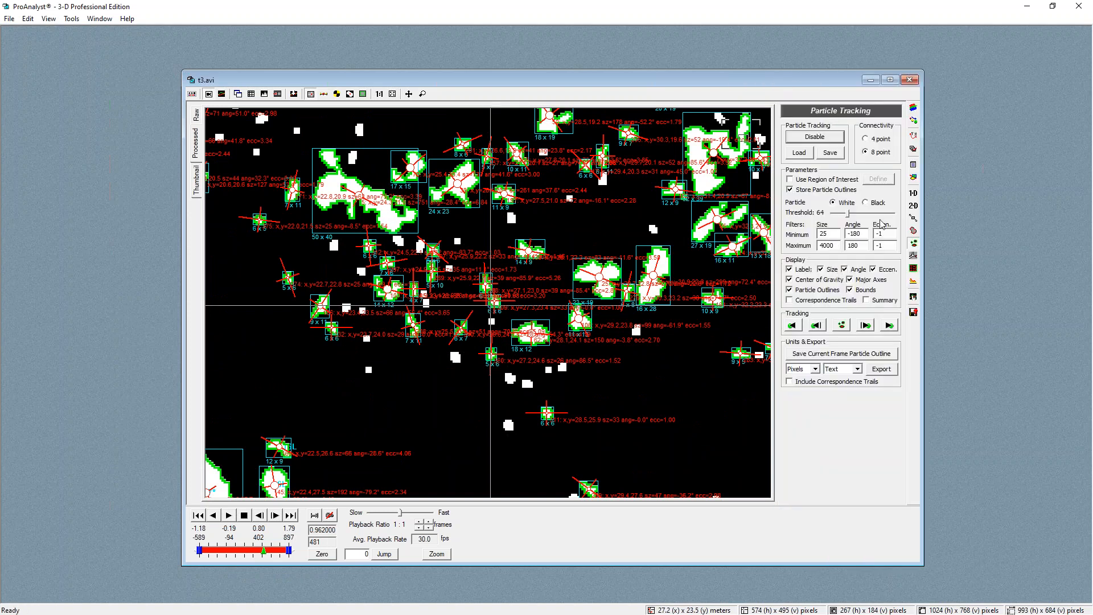
left_click(790, 300)
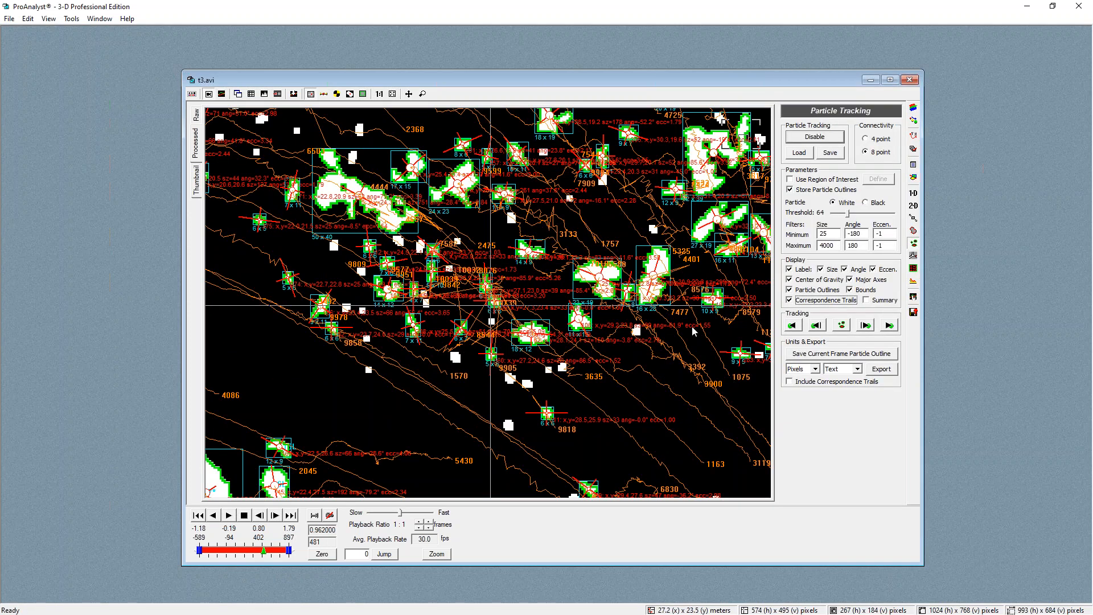
Scrub back to about frame 462 and zoom in on the correspondence trails
scroll(538, 309, "down", 4)
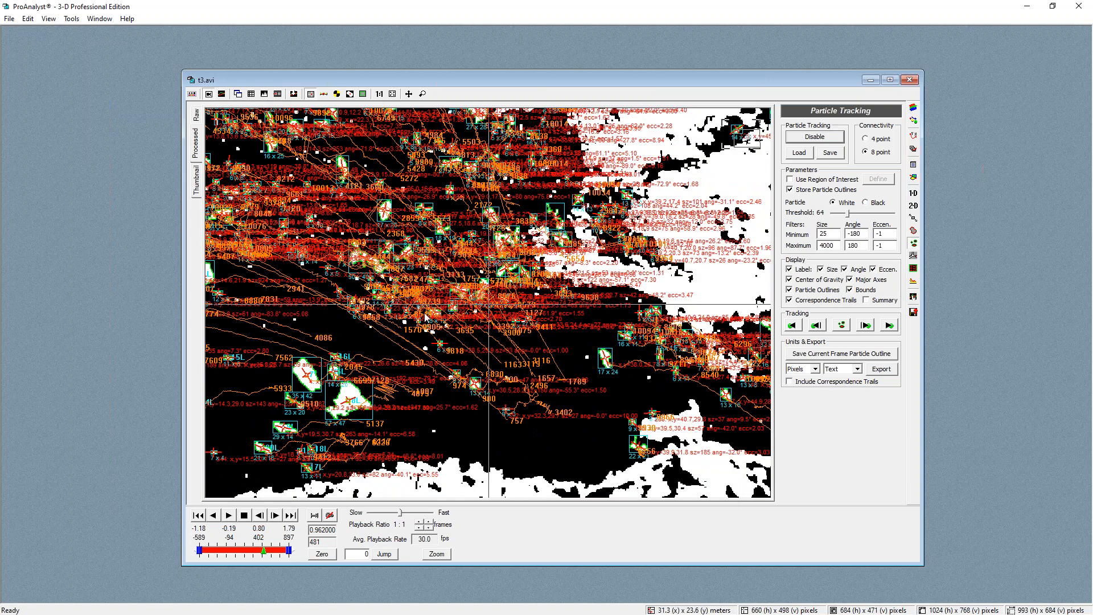
left_click(263, 552)
left_click_drag(263, 552, 255, 551)
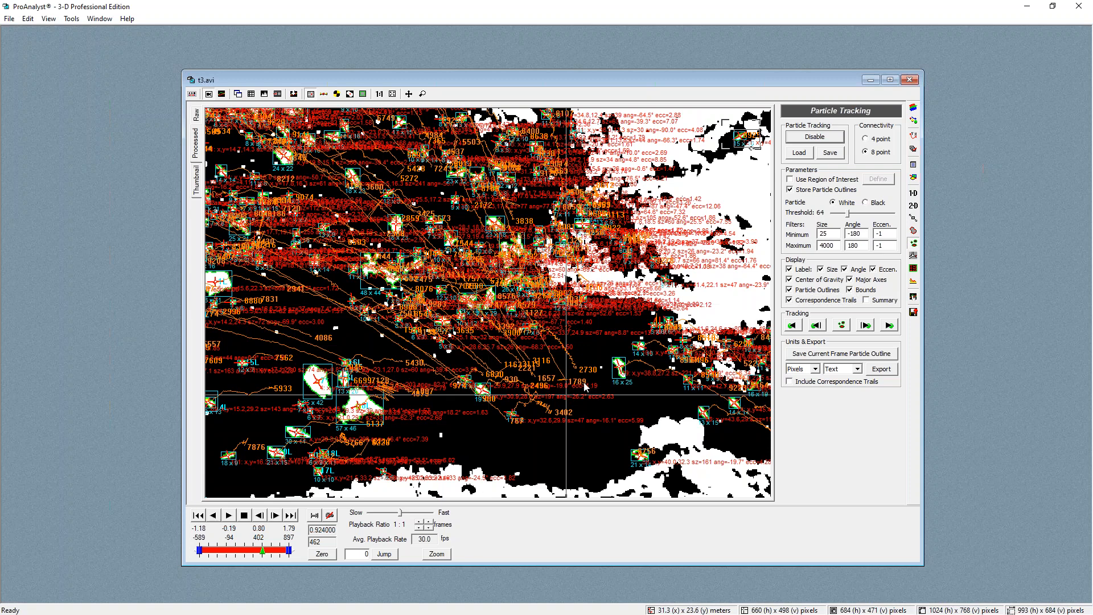
scroll(575, 390, "up", 2)
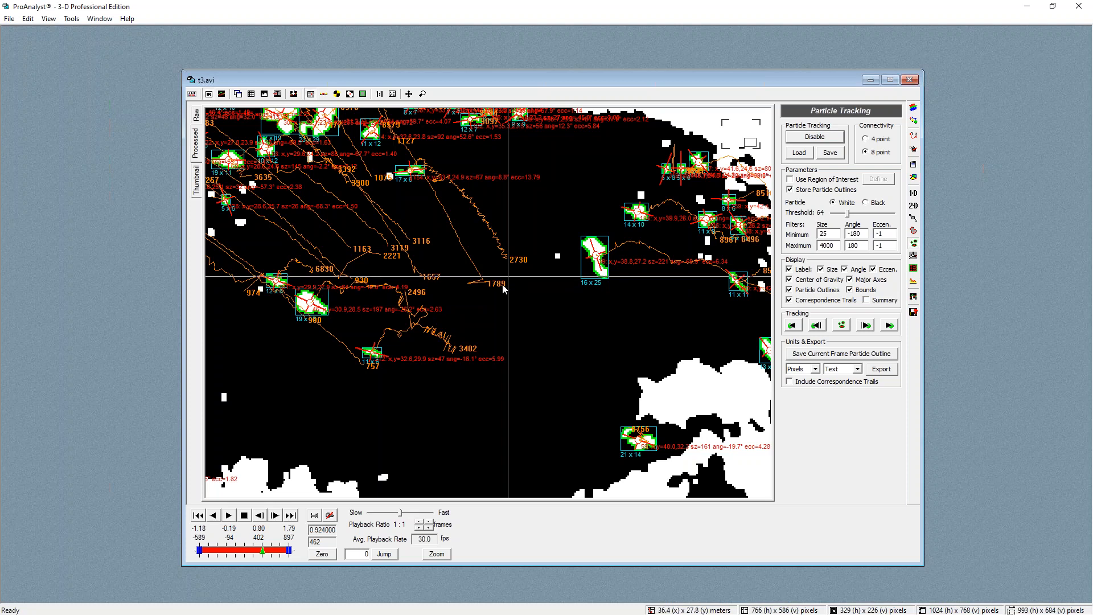
Open Feature Tracking and add a new feature to the feature list
left_click(914, 206)
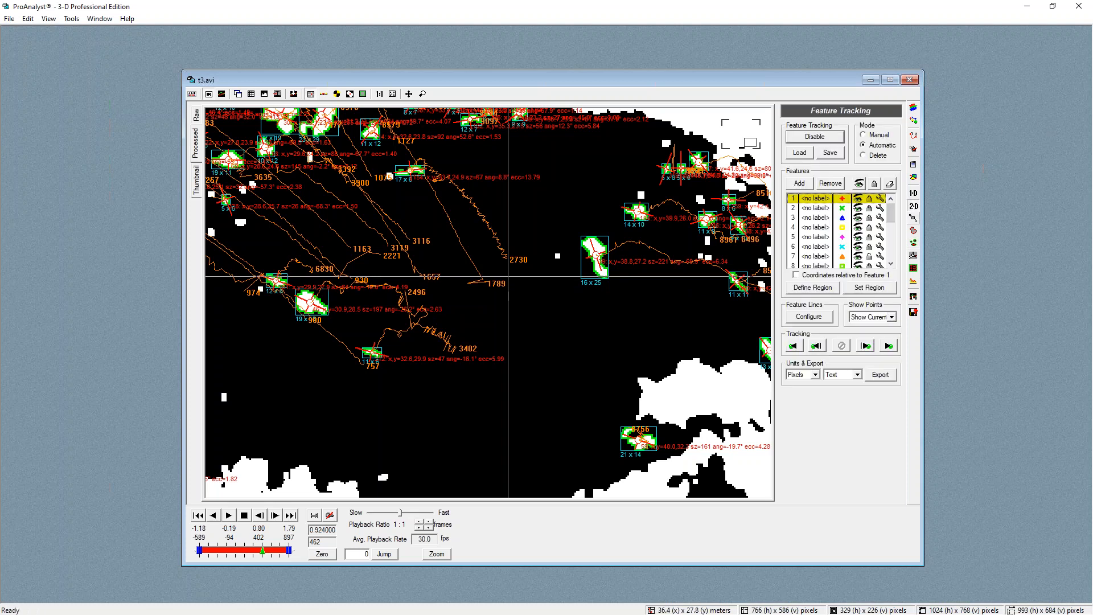
scroll(870, 233, "down", 5)
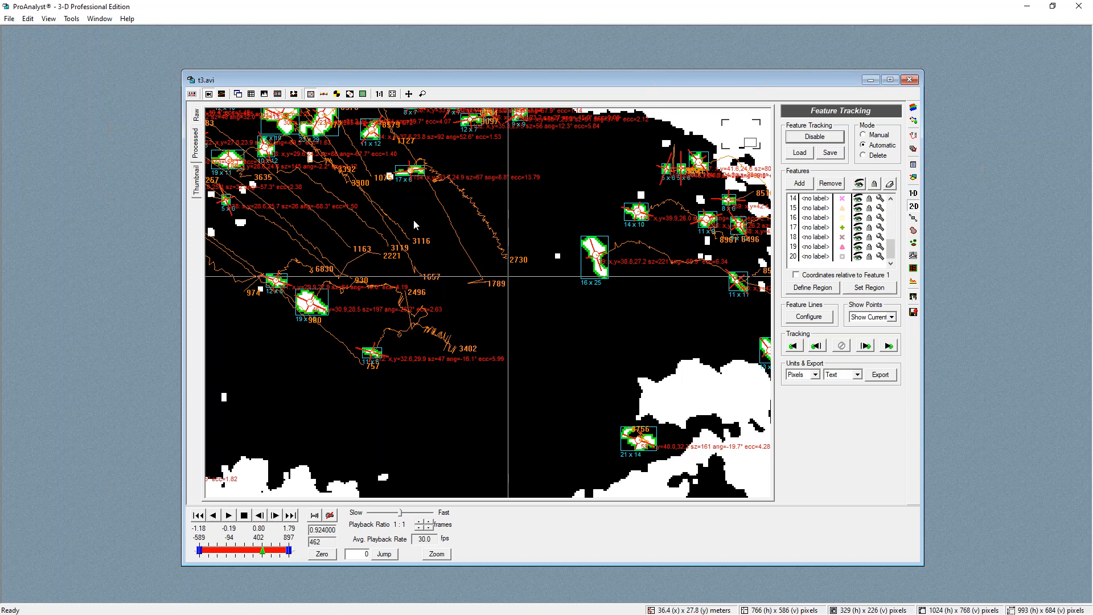
scroll(414, 222, "down", 2)
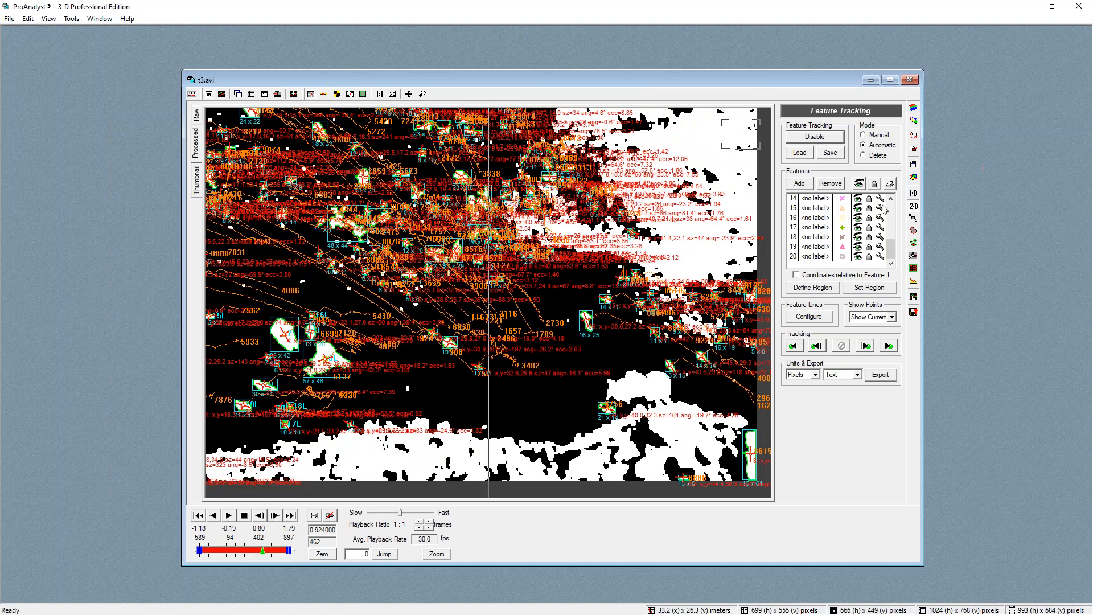
left_click(799, 183)
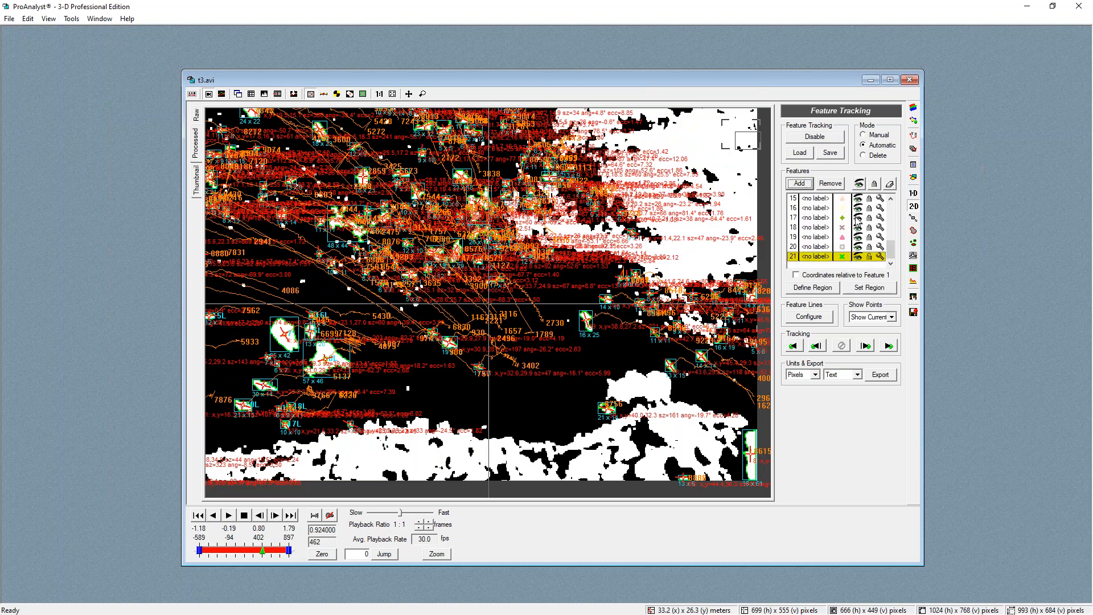
Open the new feature 21's track settings and its virtual point settings
left_click(859, 183)
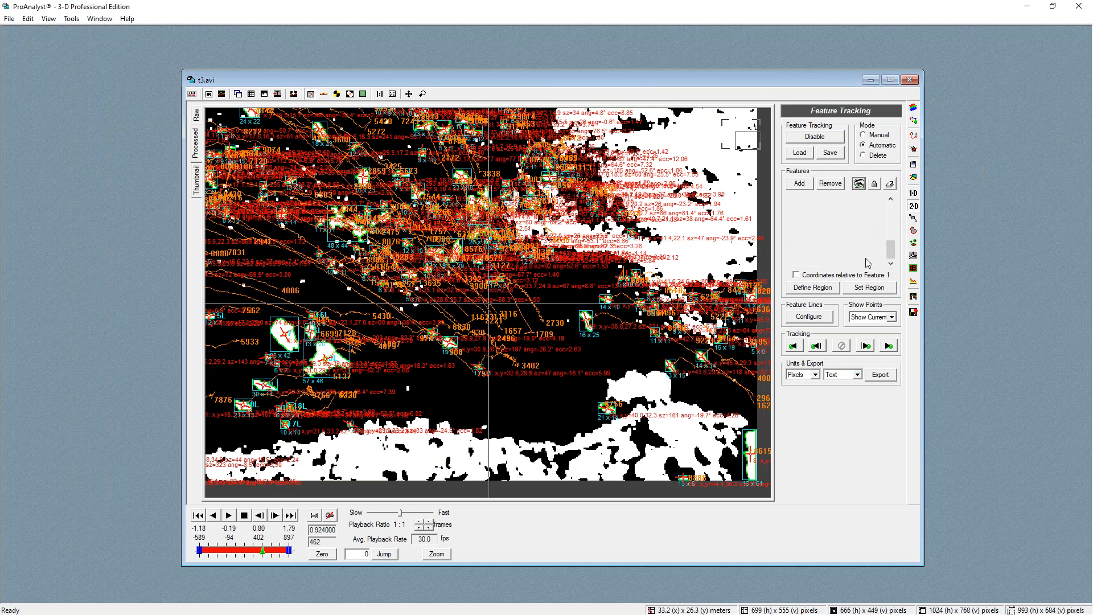
left_click(858, 257)
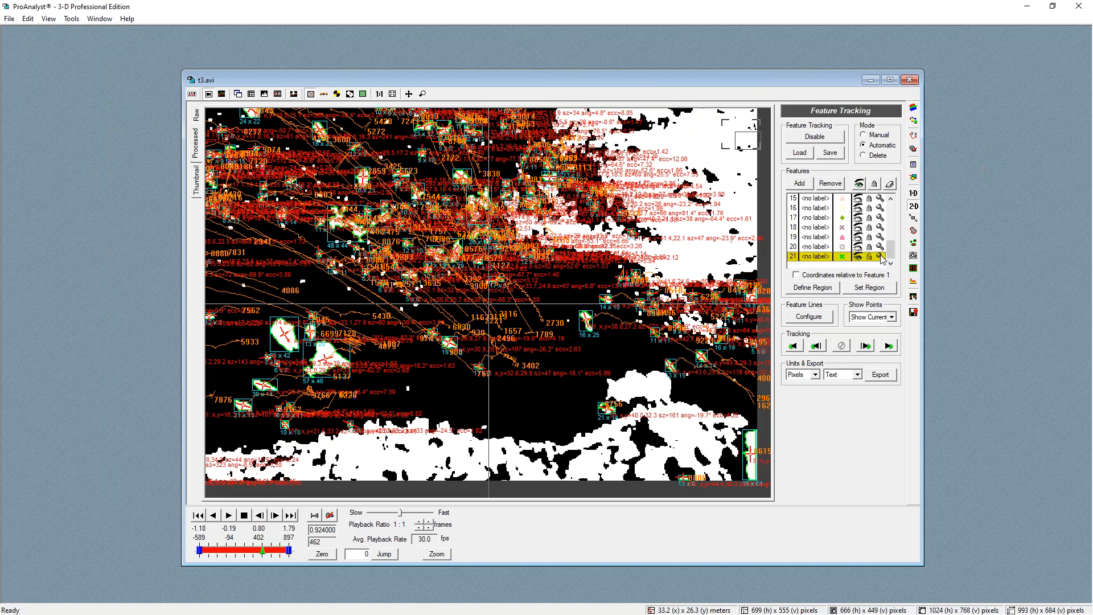
left_click(881, 256)
left_click(751, 225)
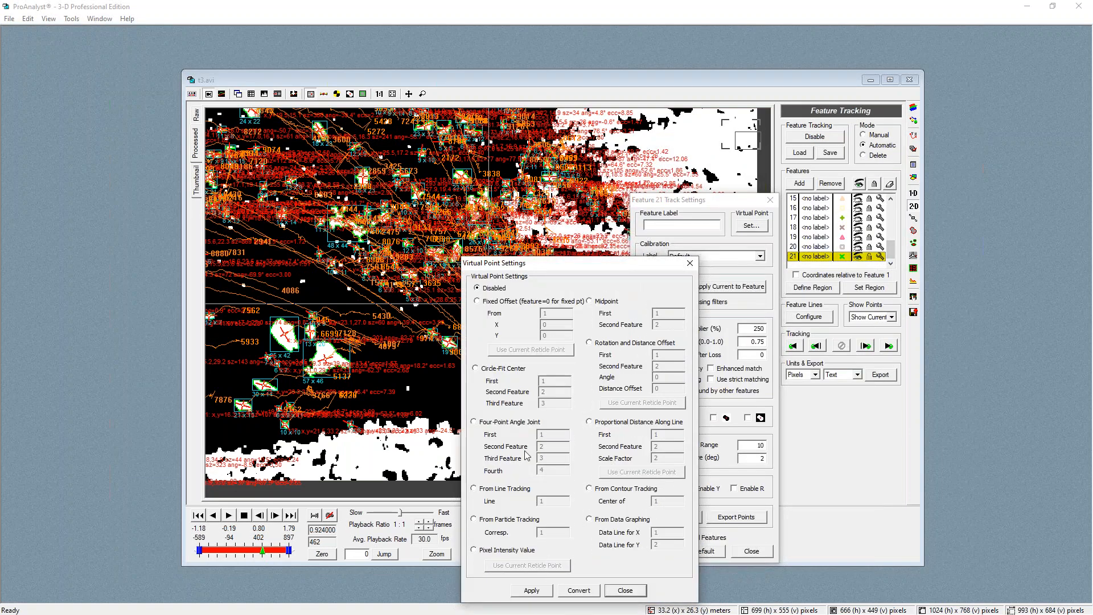
Set the virtual point to From Particle Tracking with correspondence 1791 and apply it
left_click(484, 520)
type("1")
left_click(538, 590)
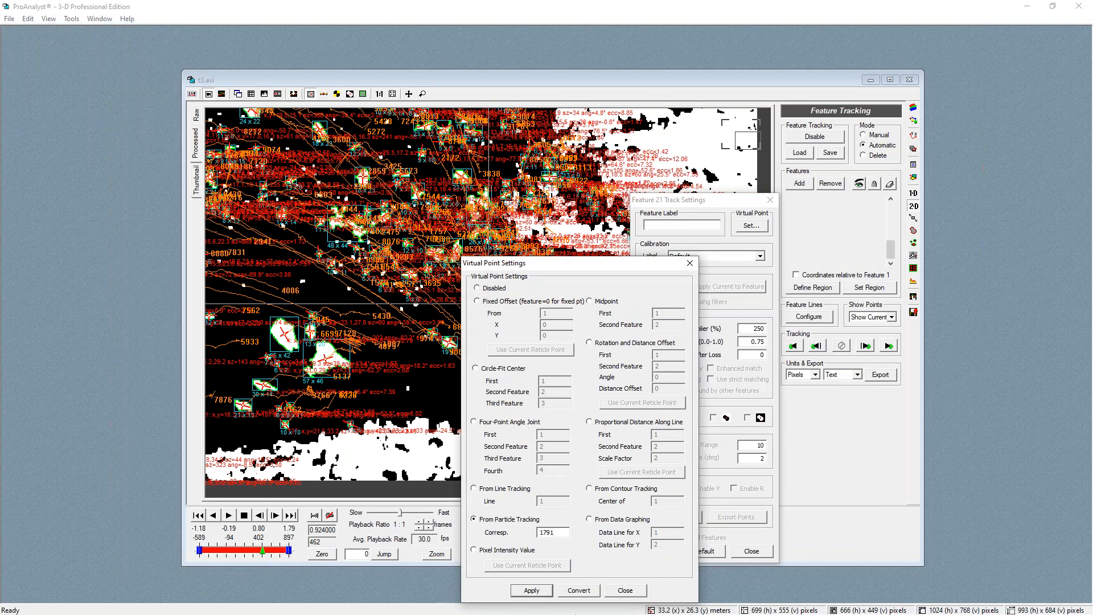
Convert the virtual point into manually tracked points, confirm, and close both settings dialogs
left_click(579, 589)
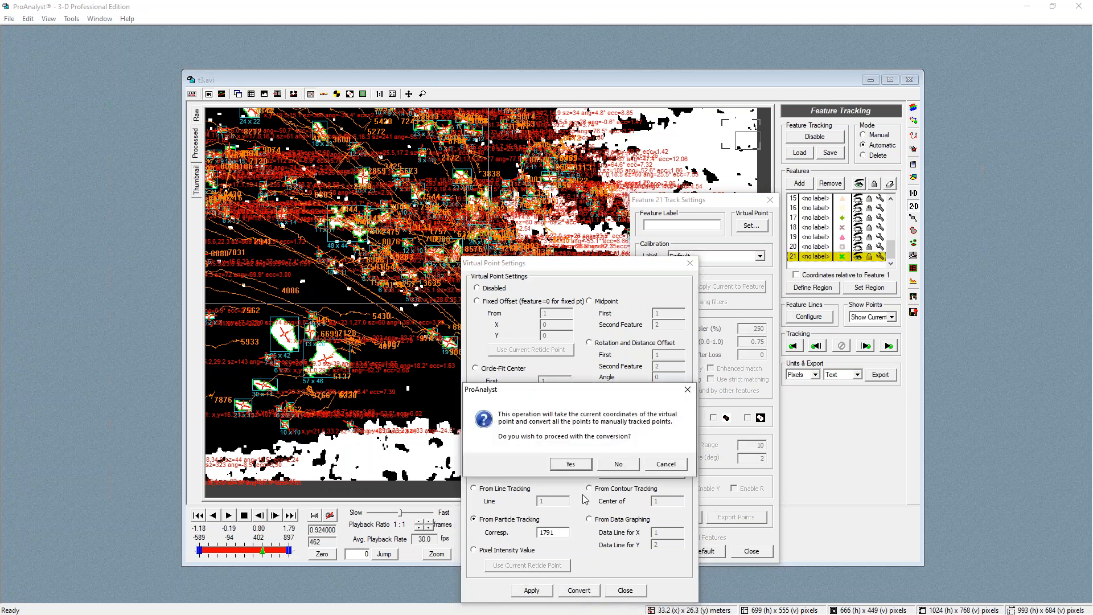
left_click(571, 464)
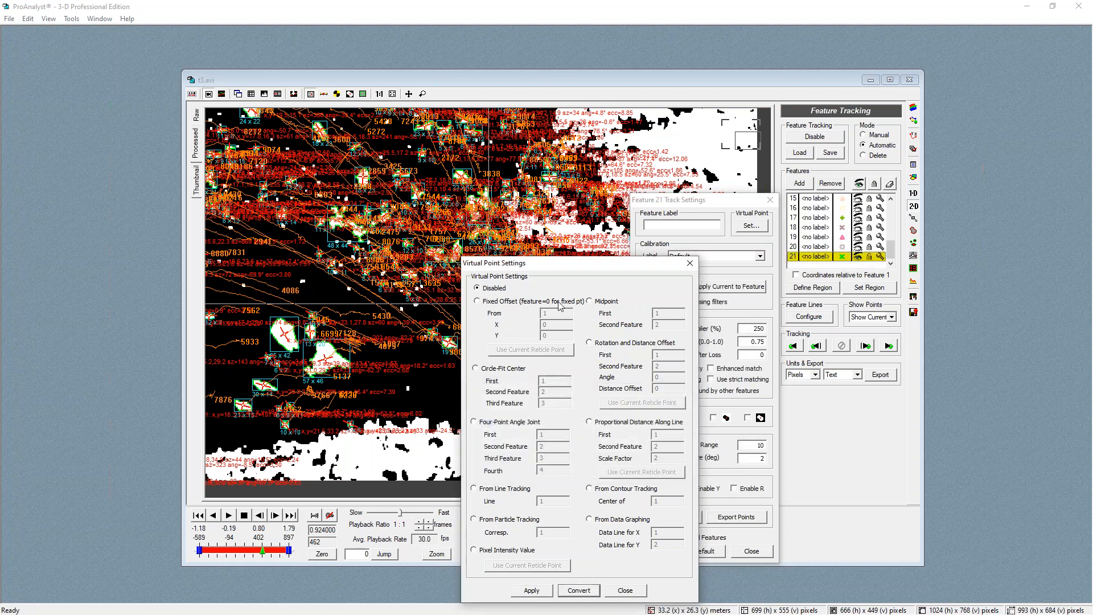
left_click(625, 591)
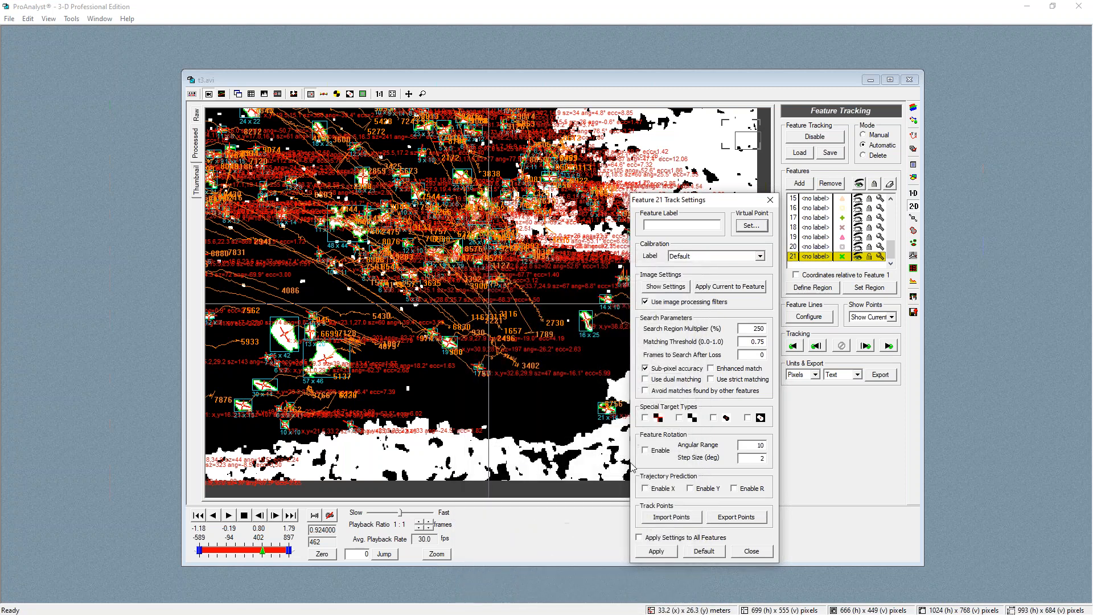
left_click(771, 200)
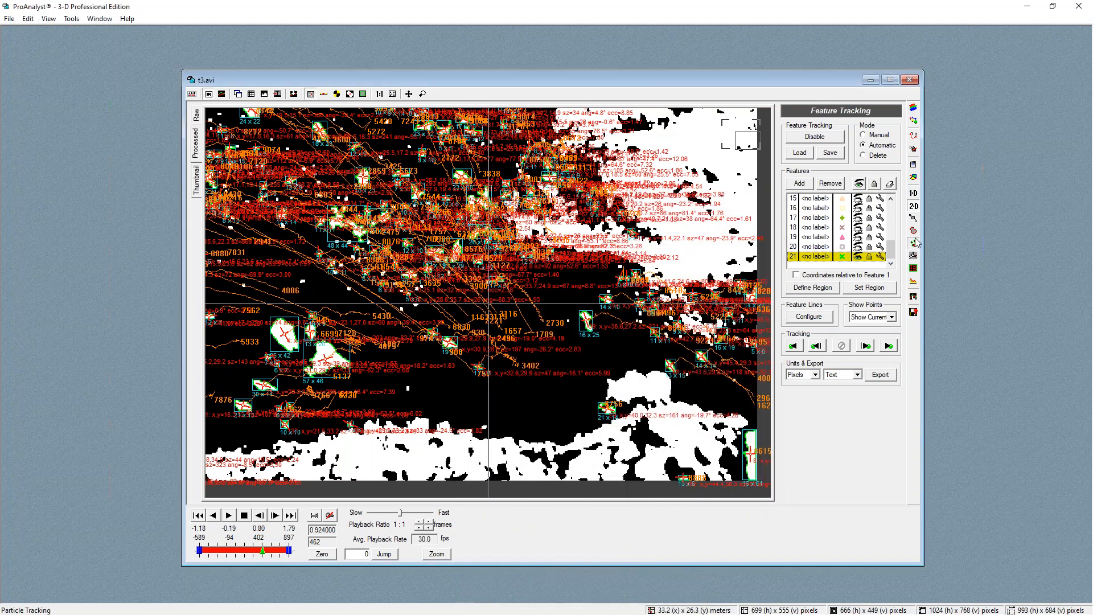
Open the Particle Tracking panel and disable particle tracking
left_click(913, 243)
left_click(814, 137)
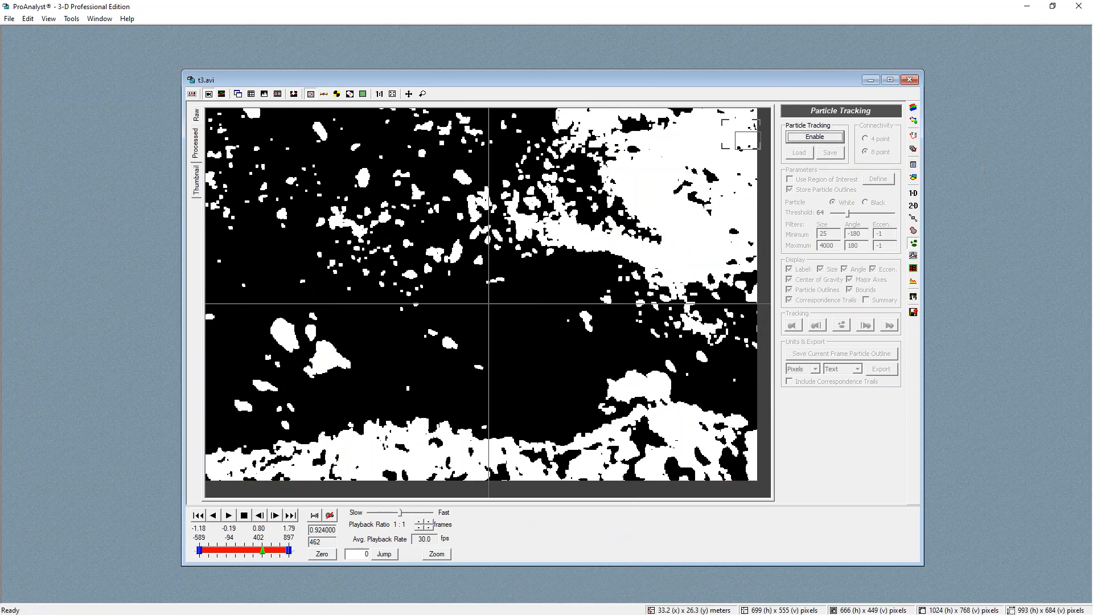
Return to Feature Tracking and set Show Points to Show All
left_click(914, 206)
left_click(866, 332)
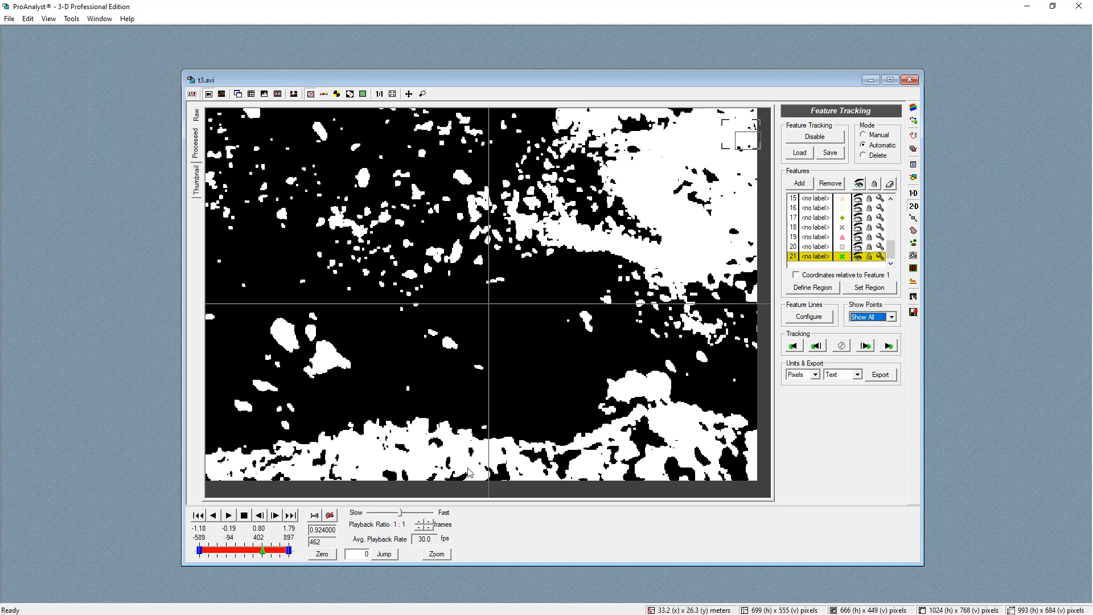
Check feature 21's virtual point settings, turn on all feature trails, and close the track settings dialog
left_click(882, 257)
left_click(751, 226)
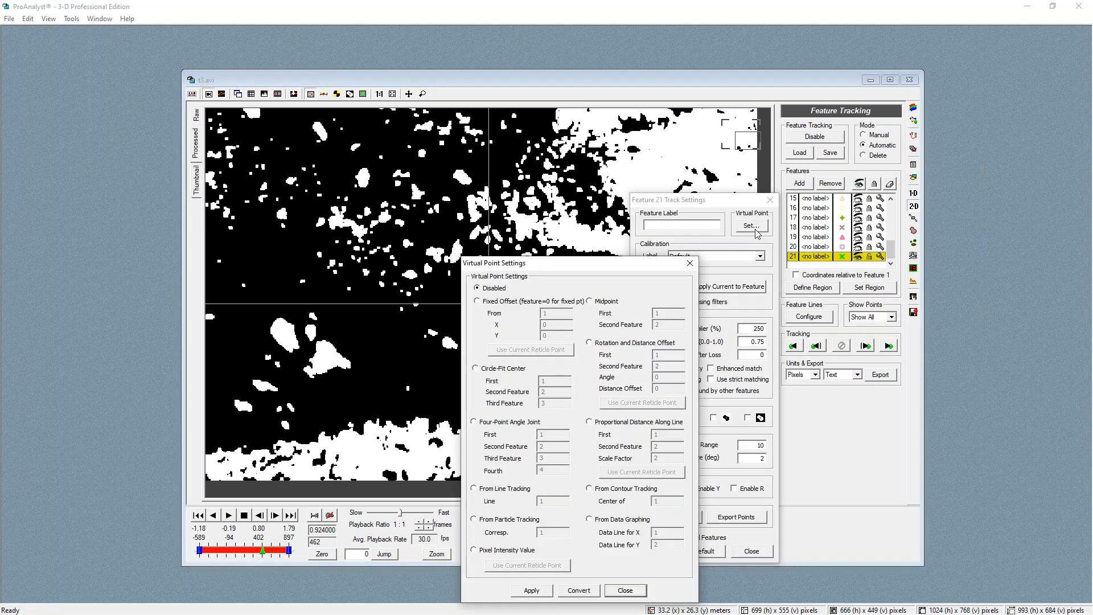
left_click(625, 590)
left_click(859, 183)
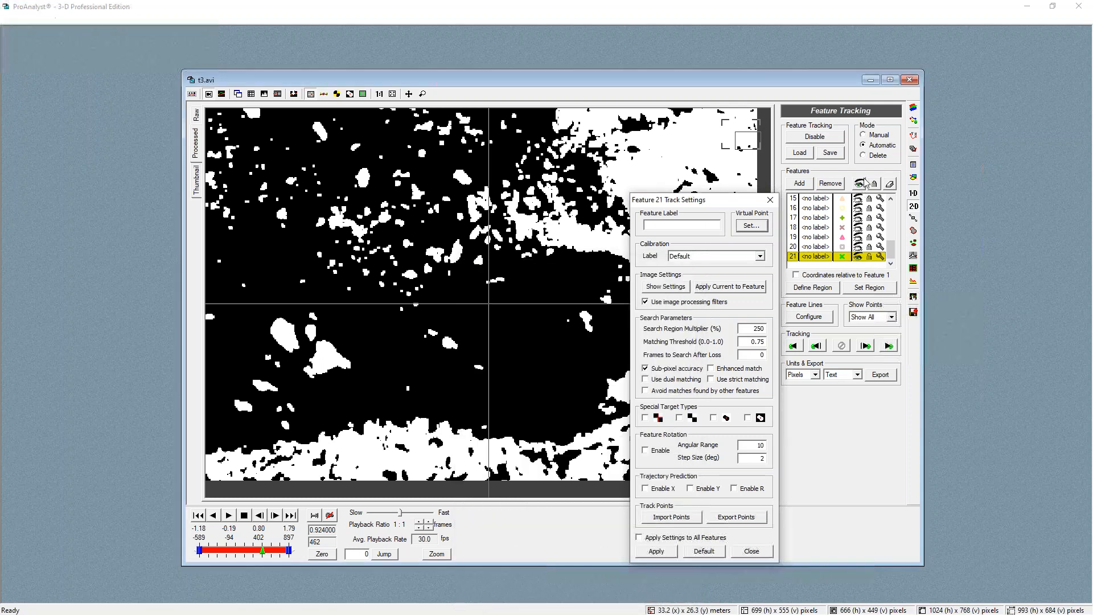
left_click(770, 199)
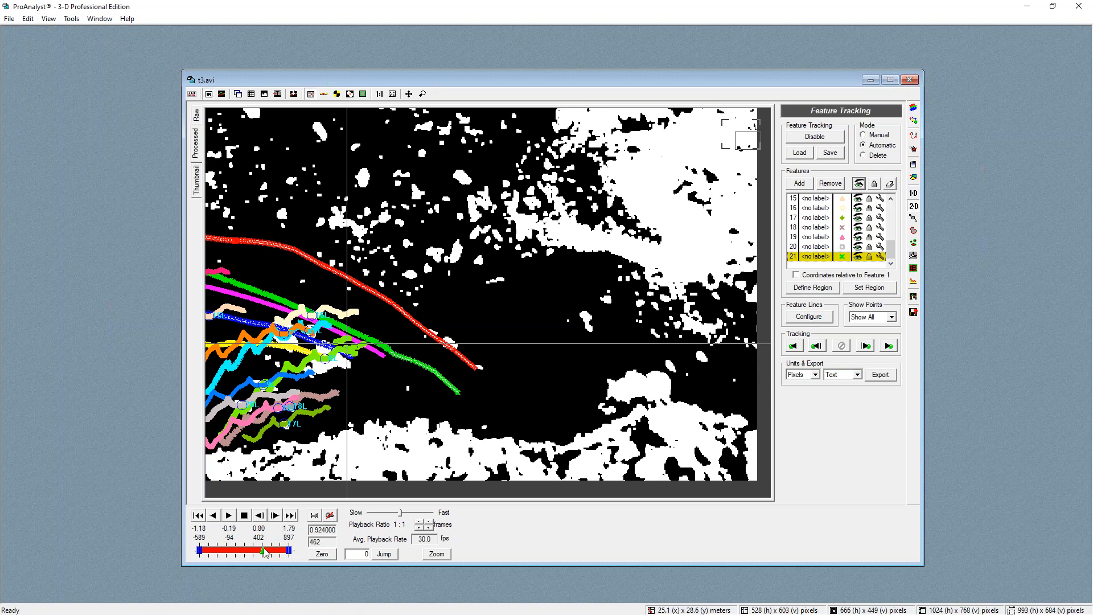
Go to frame 206, zoom in on feature 21's trail, and view it over the raw image
left_click_drag(263, 551, 247, 541)
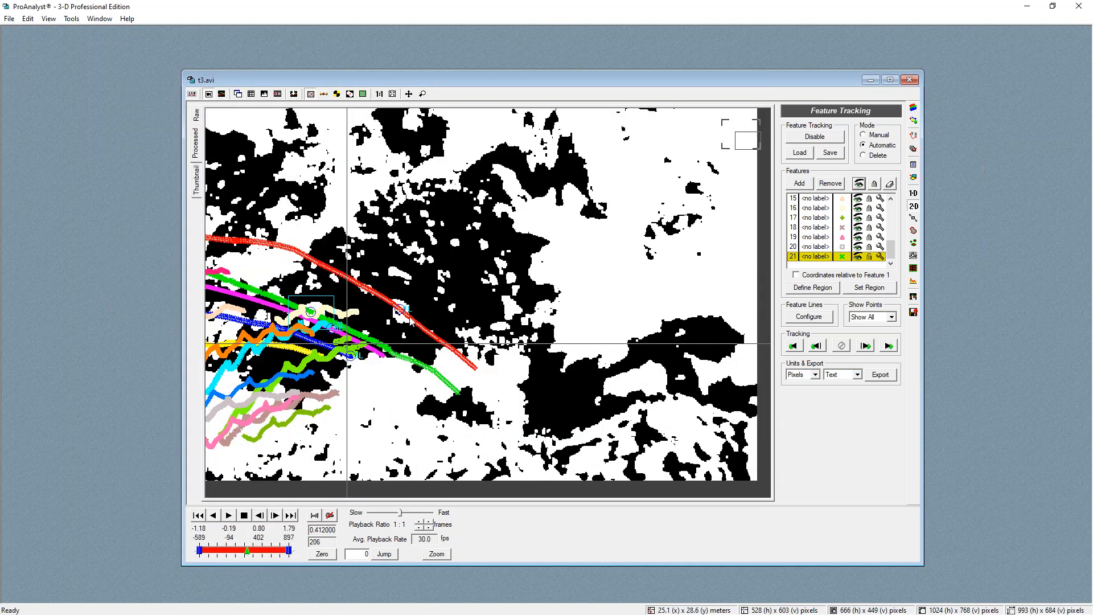
scroll(405, 316, "up", 3)
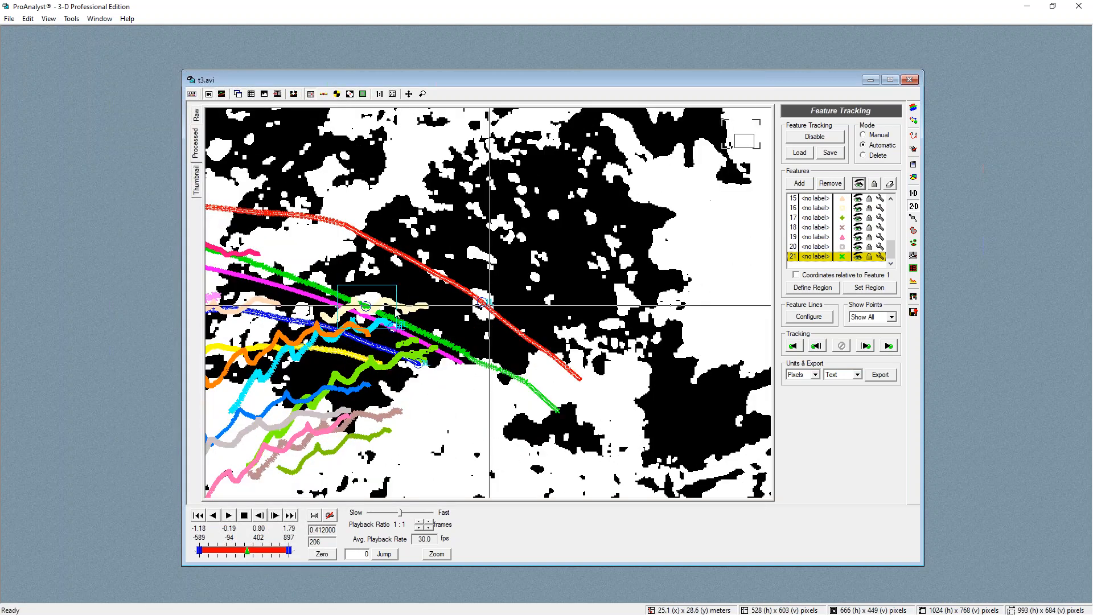
scroll(478, 290, "up", 2)
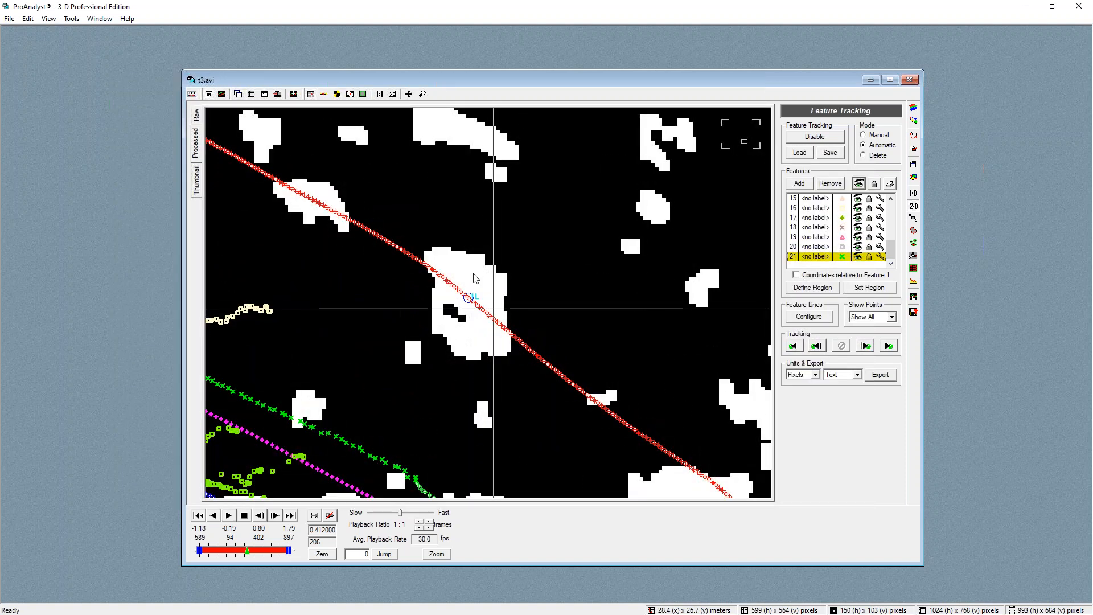
left_click(197, 117)
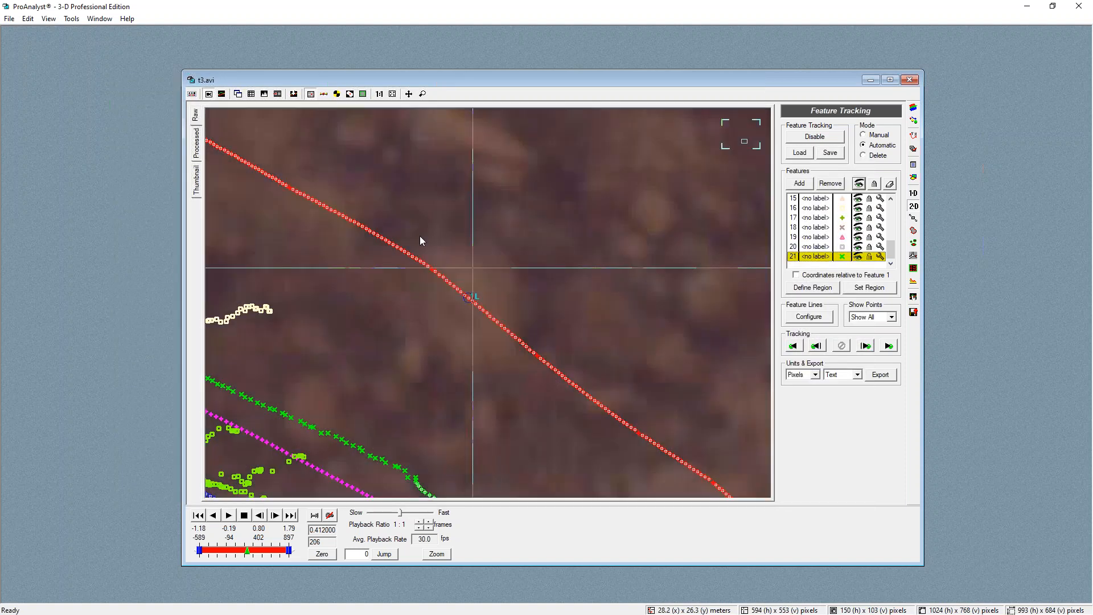
scroll(508, 296, "down", 1)
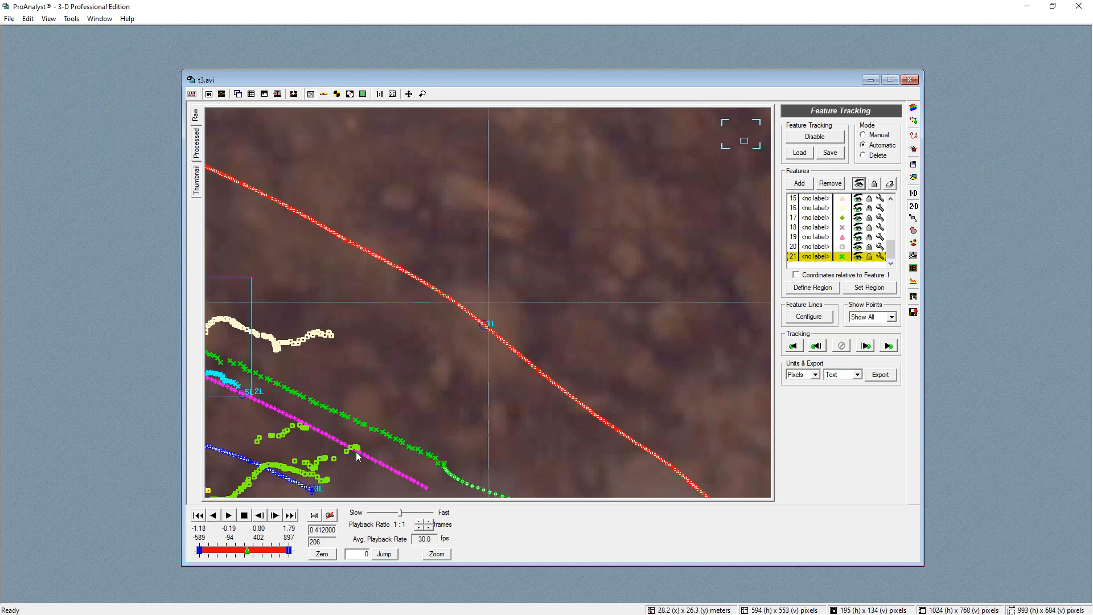
Step forward frame by frame along feature 21's trail, comparing it with the processed image
left_click(278, 519)
left_click(278, 520)
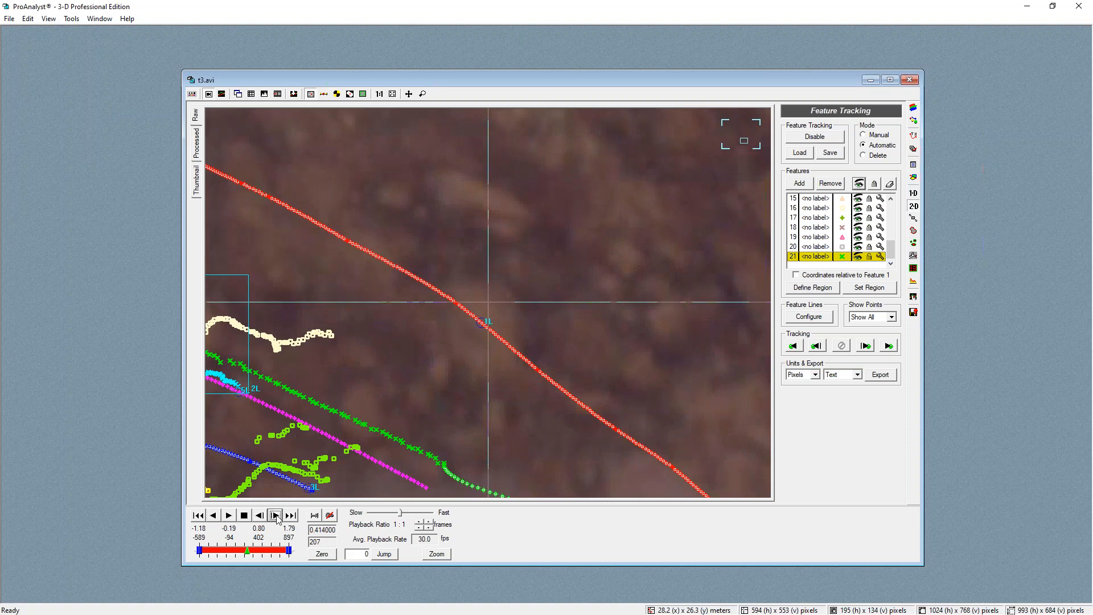
left_click(278, 519)
left_click(278, 519)
left_click(278, 519)
left_click(278, 519)
left_click(278, 519)
left_click(278, 520)
left_click(278, 519)
left_click(277, 520)
left_click(277, 520)
left_click(278, 519)
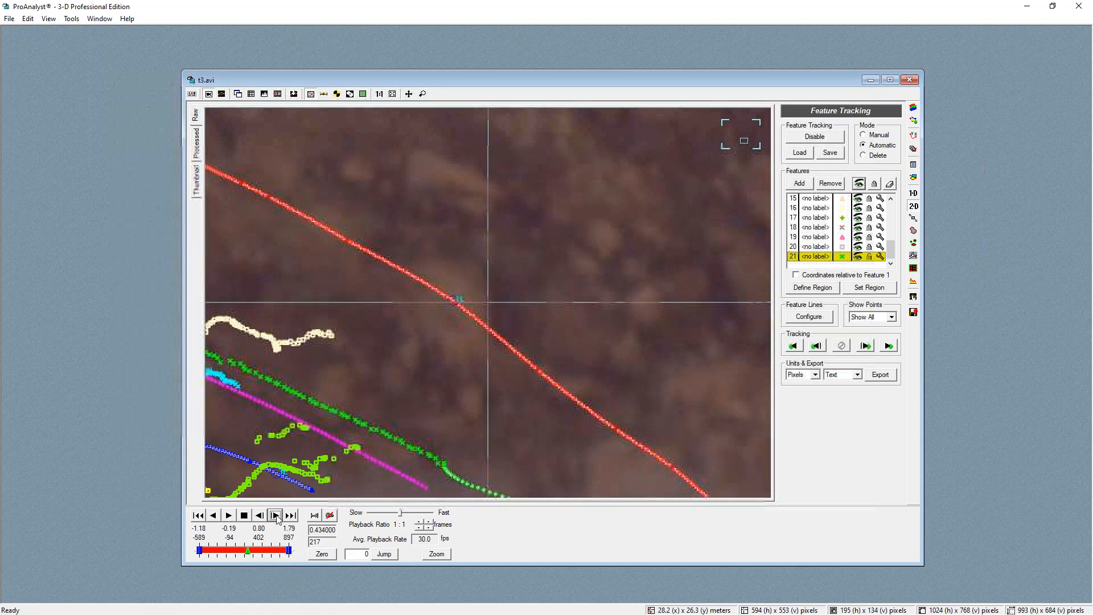
left_click(278, 519)
left_click(278, 519)
left_click(278, 519)
left_click(197, 143)
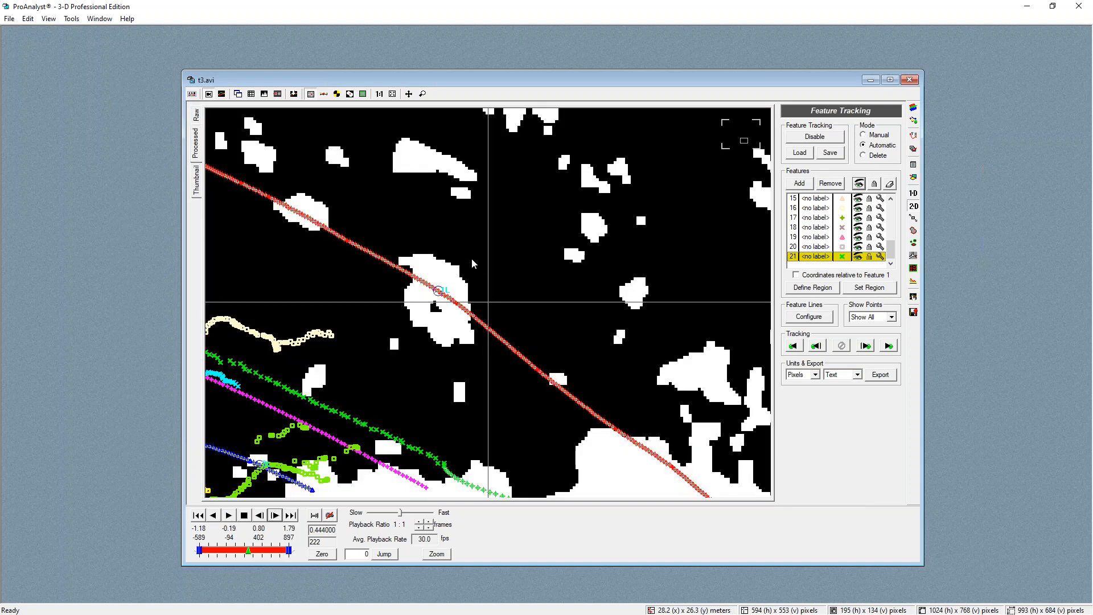
left_click(330, 303)
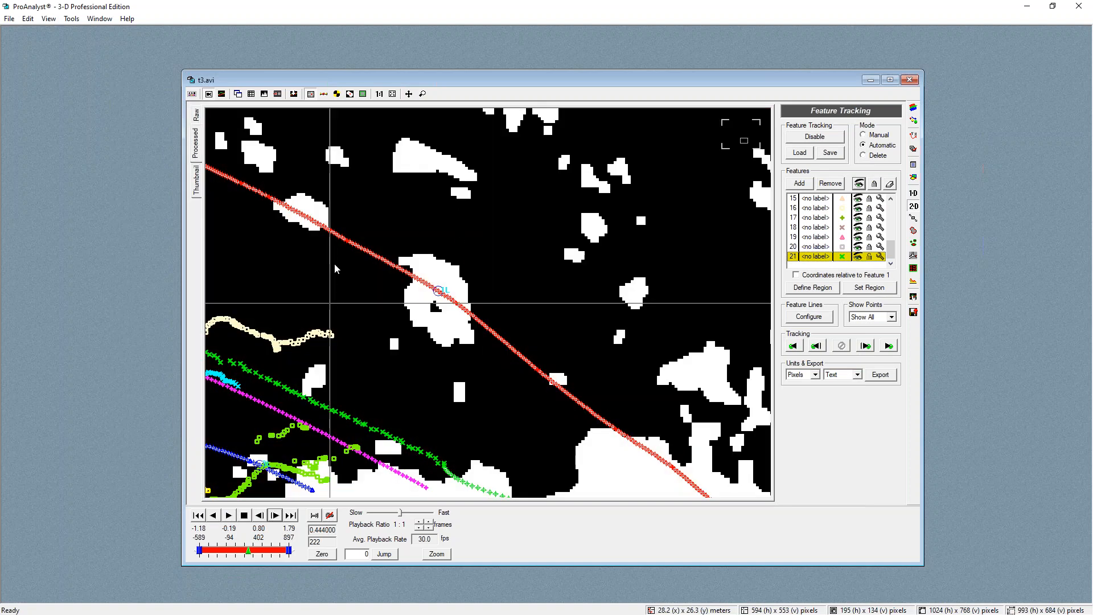
scroll(336, 268, "down", 2)
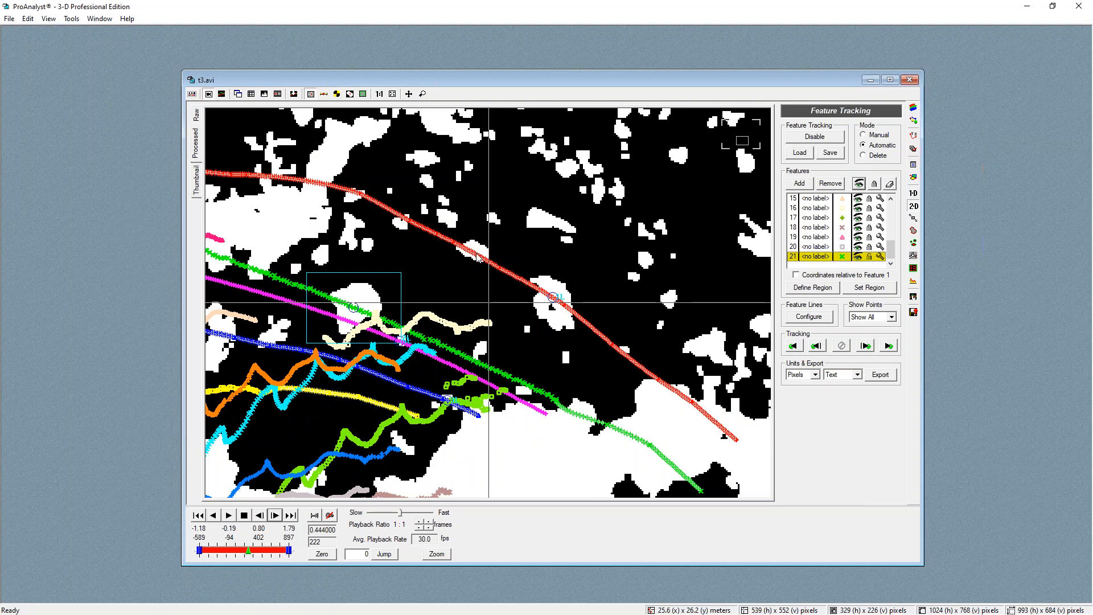
scroll(478, 273, "down", 1)
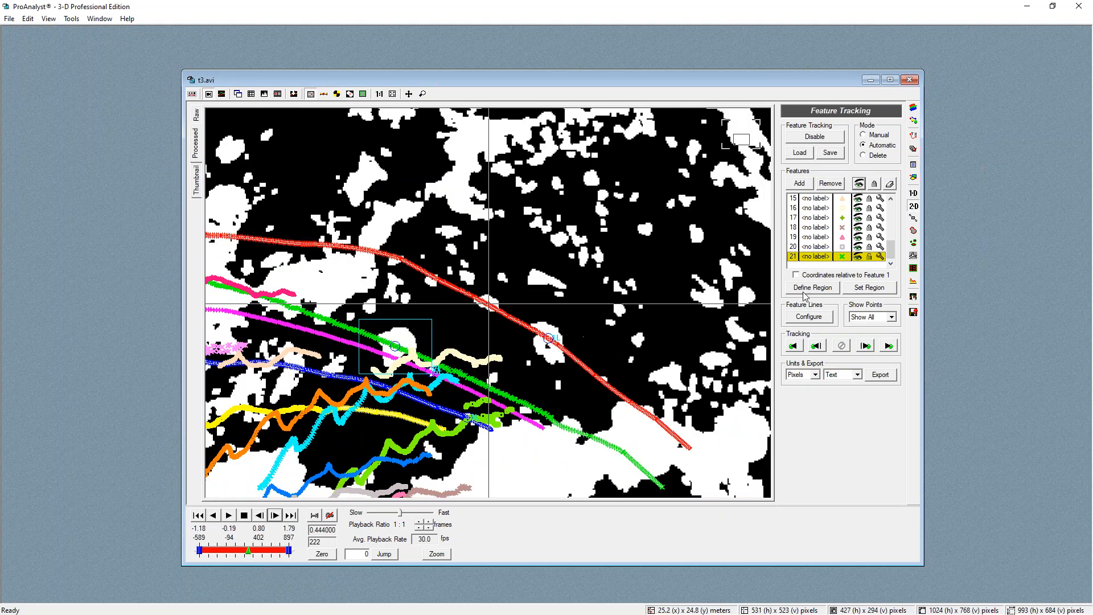
Set Show Points to Show Current and play the video, stopping it around frame 362
left_click(892, 317)
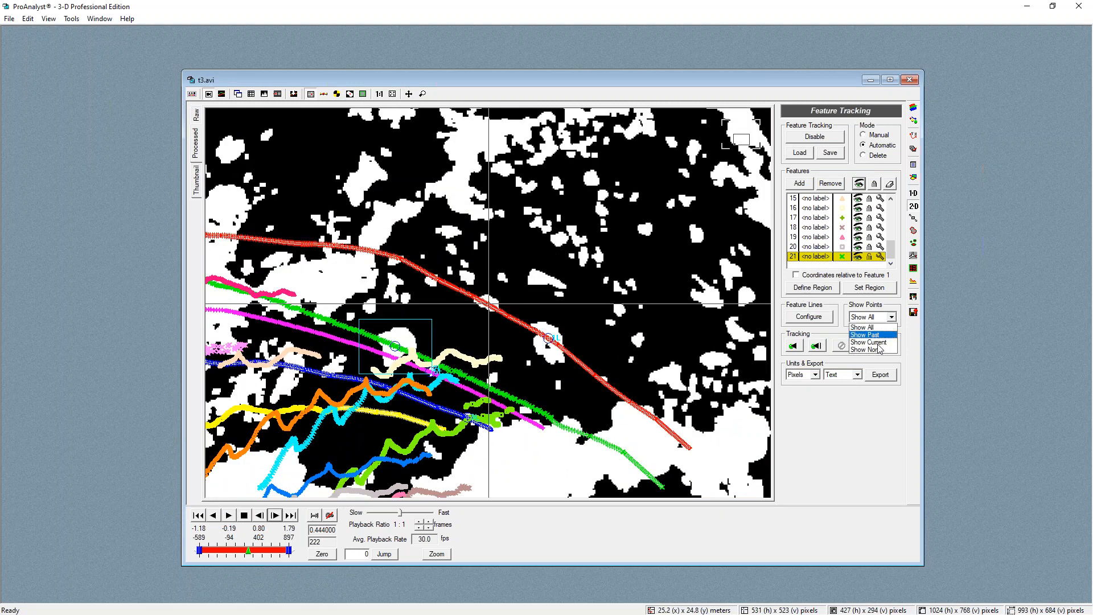
left_click(869, 336)
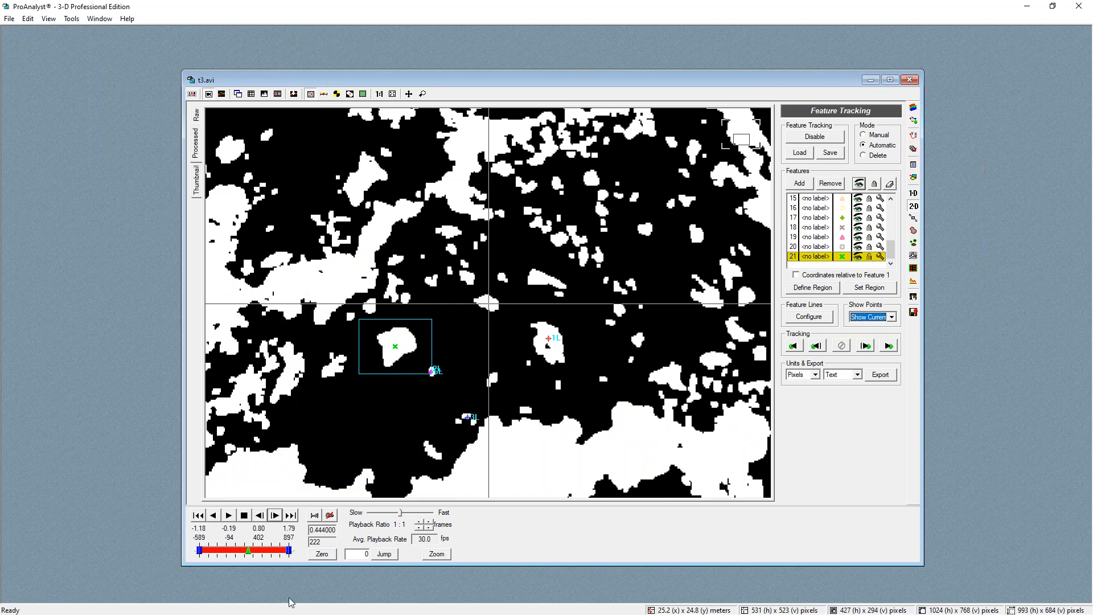
left_click(229, 515)
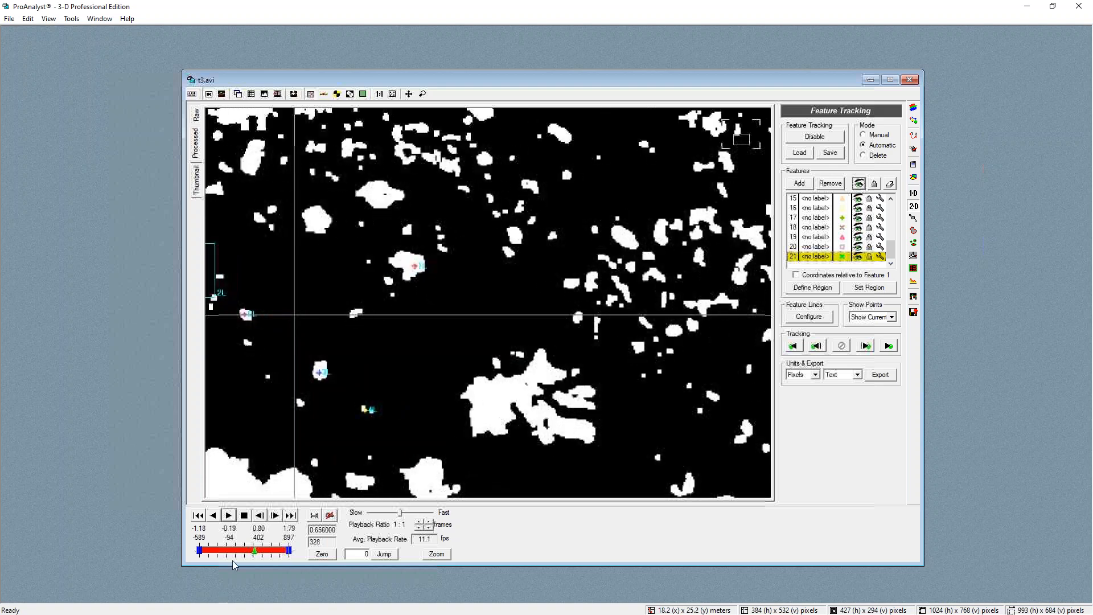
left_click(244, 516)
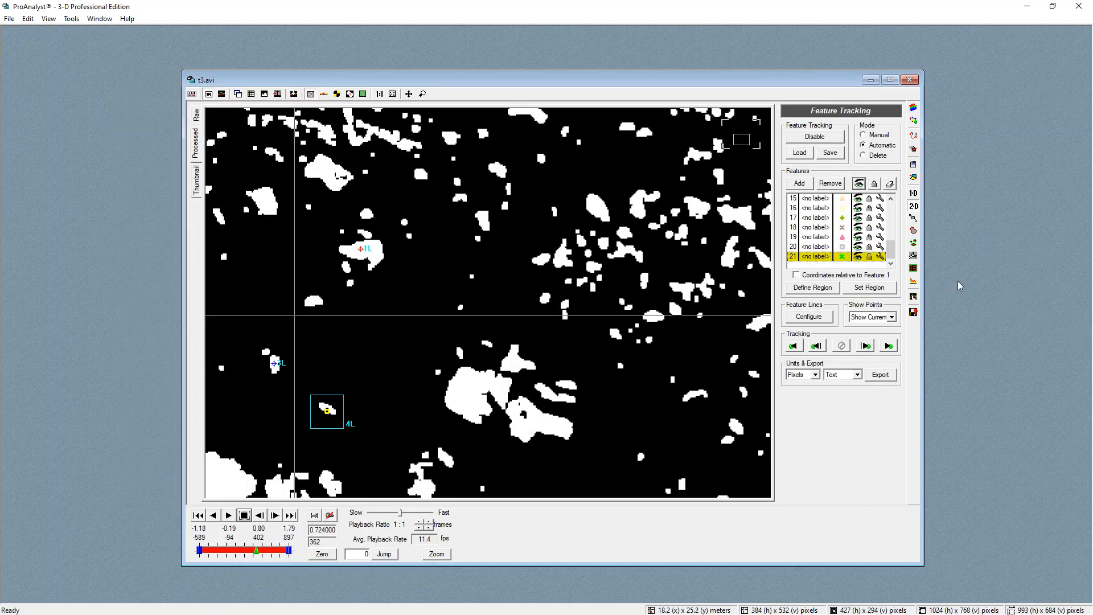
Open the graph configuration panel and remove the existing graph line
left_click(913, 297)
left_click(831, 187)
left_click(831, 170)
key("Return")
Add Feature 1 Speed and Feature 1 Acceleration as graph lines
left_click(799, 170)
left_click(472, 247)
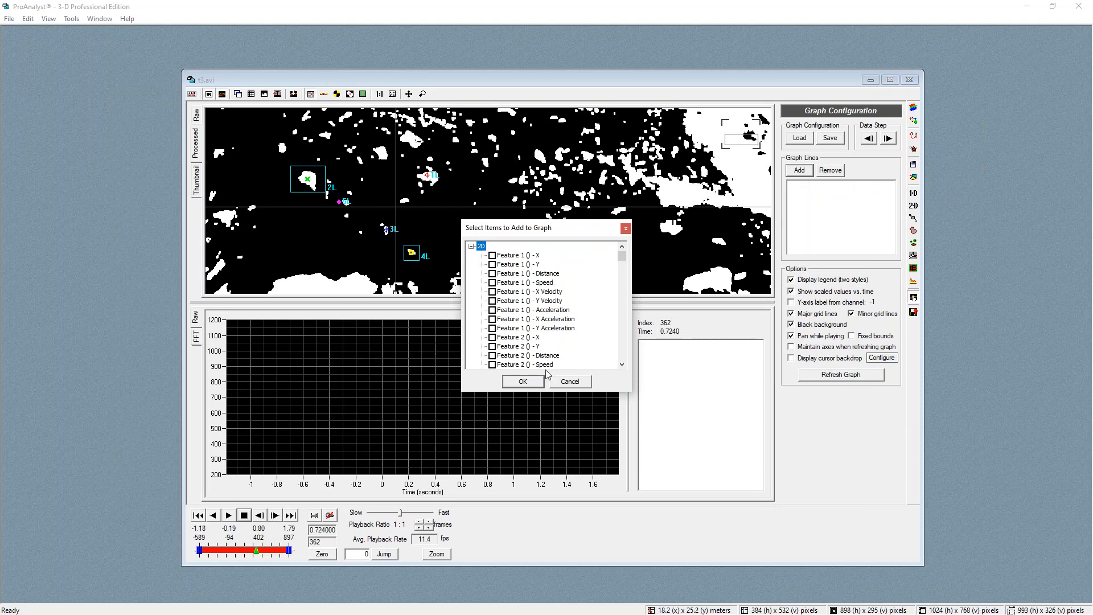
left_click(493, 282)
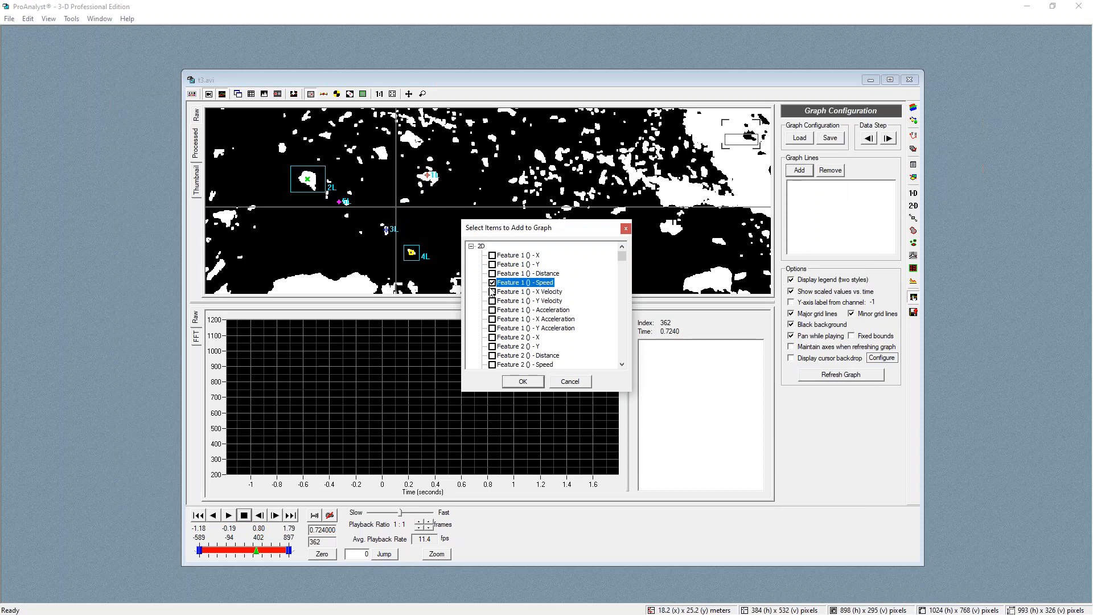
left_click(493, 311)
left_click(524, 381)
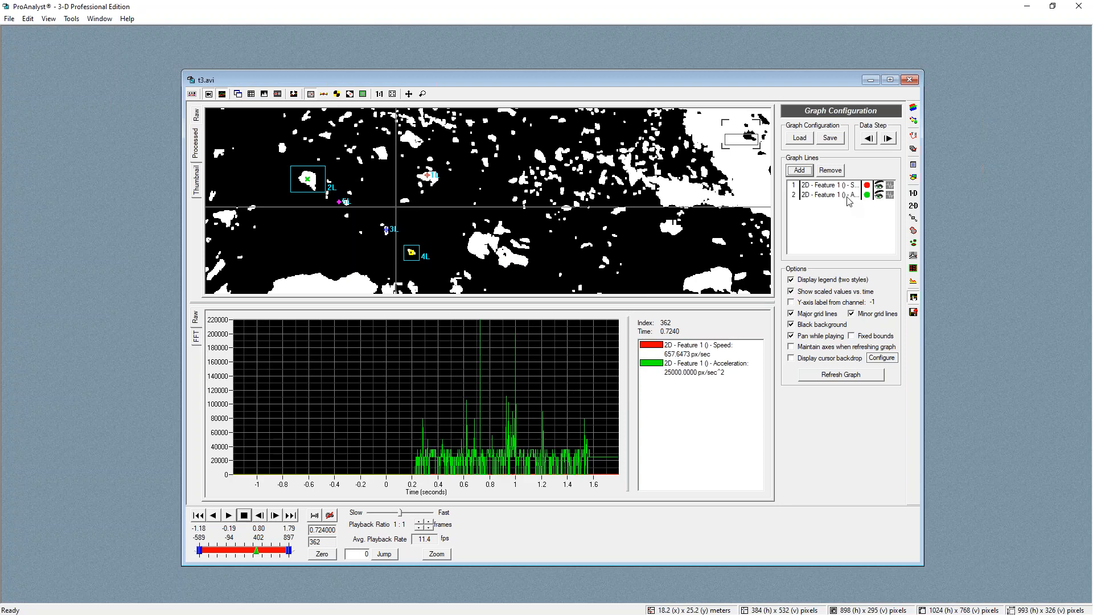
Remove the acceleration line from the graph and scrub through the speed curve
left_click(853, 197)
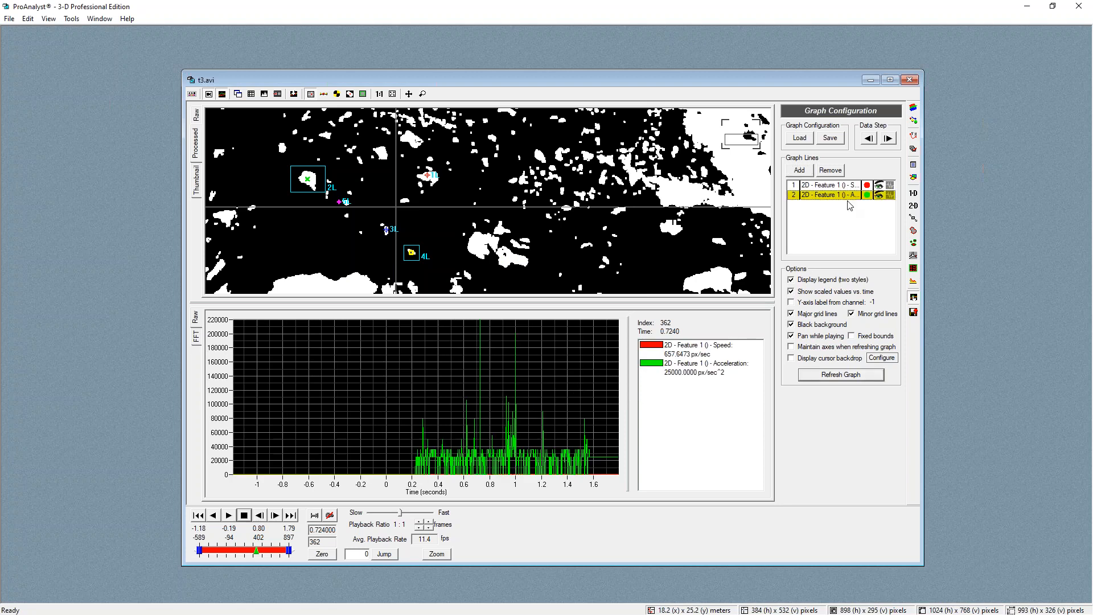
left_click(830, 170)
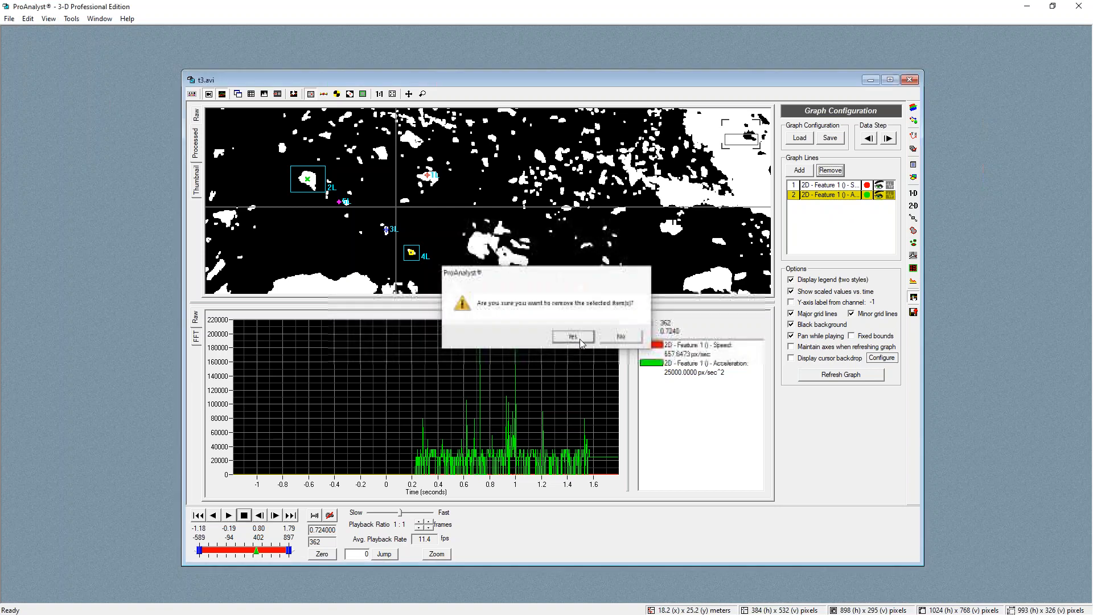
left_click(580, 339)
mouse_move(480, 414)
left_mouse_down()
mouse_move(468, 404)
mouse_move(438, 416)
mouse_move(462, 419)
left_mouse_up()
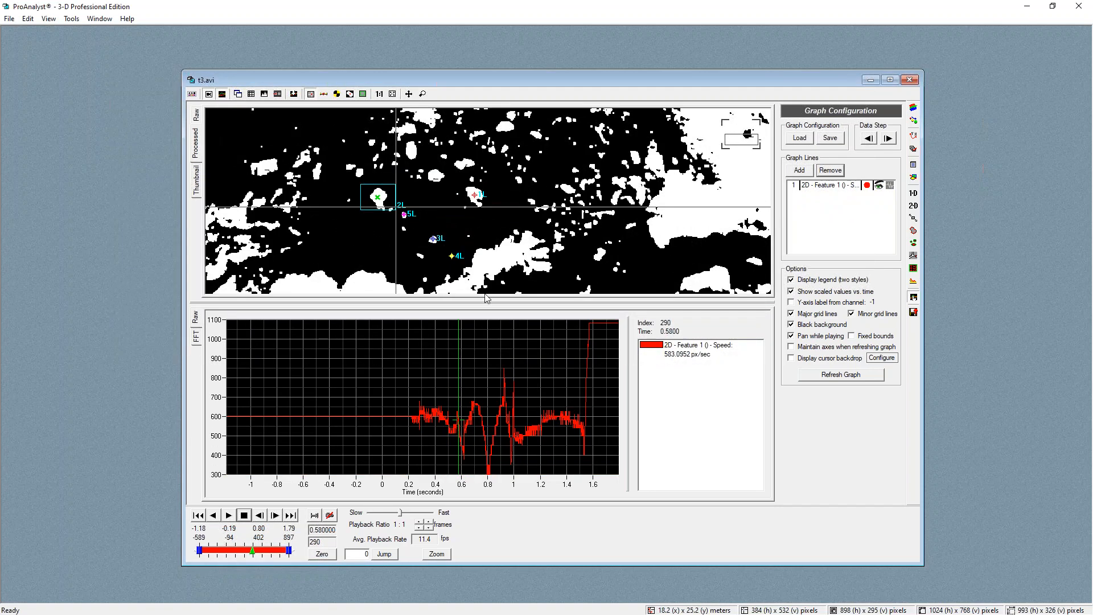
left_click_drag(464, 421, 483, 419)
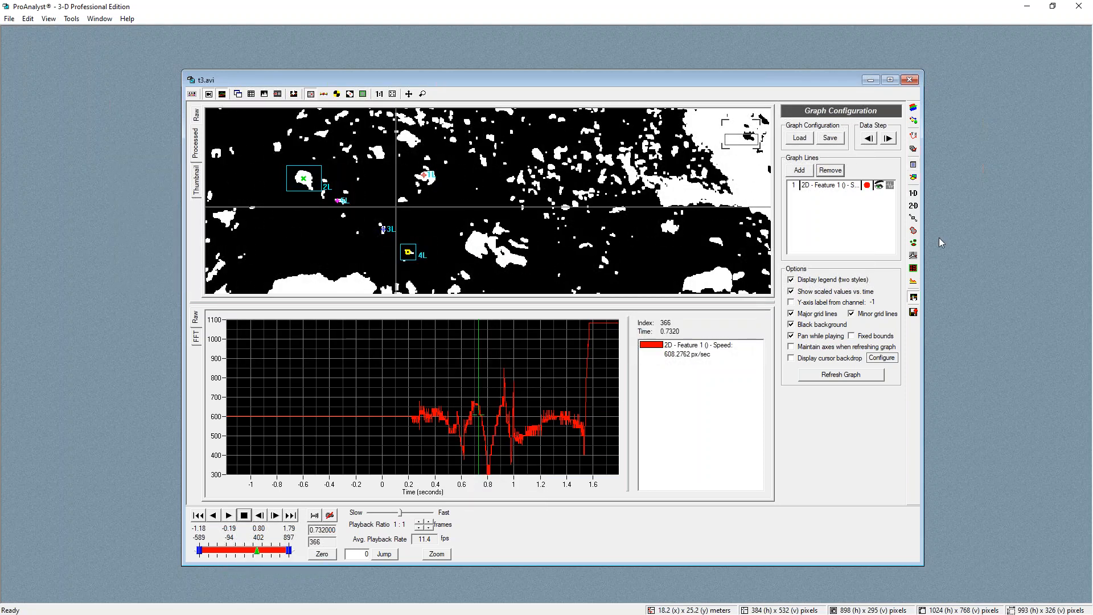
Enable filtering on the speed line, add a Smoothing (Mean-Median) filter with half width 5, and apply it
left_click(889, 185)
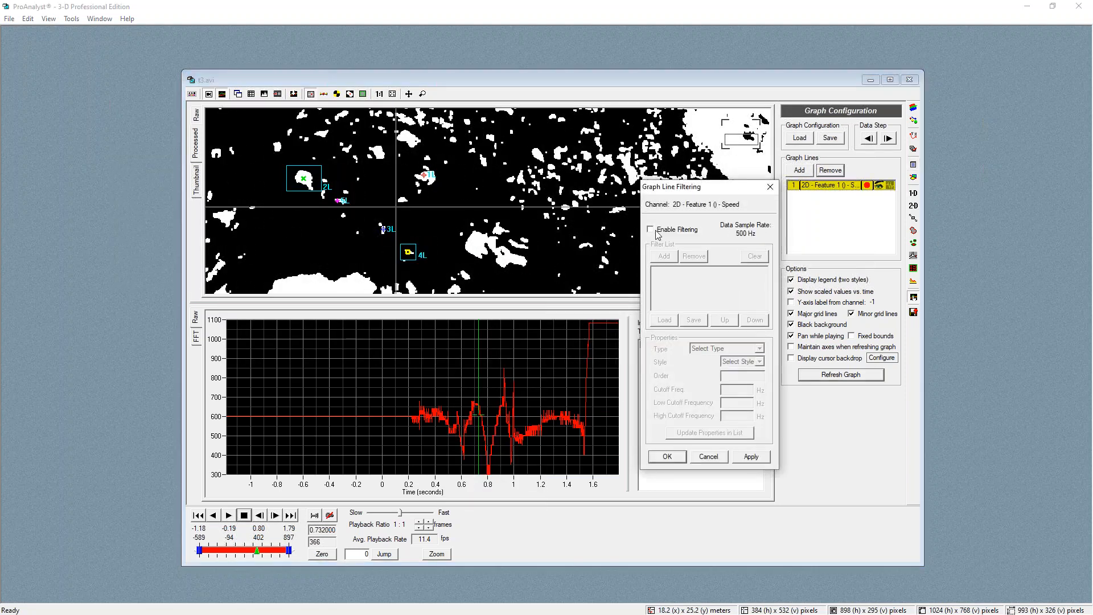
left_click(651, 229)
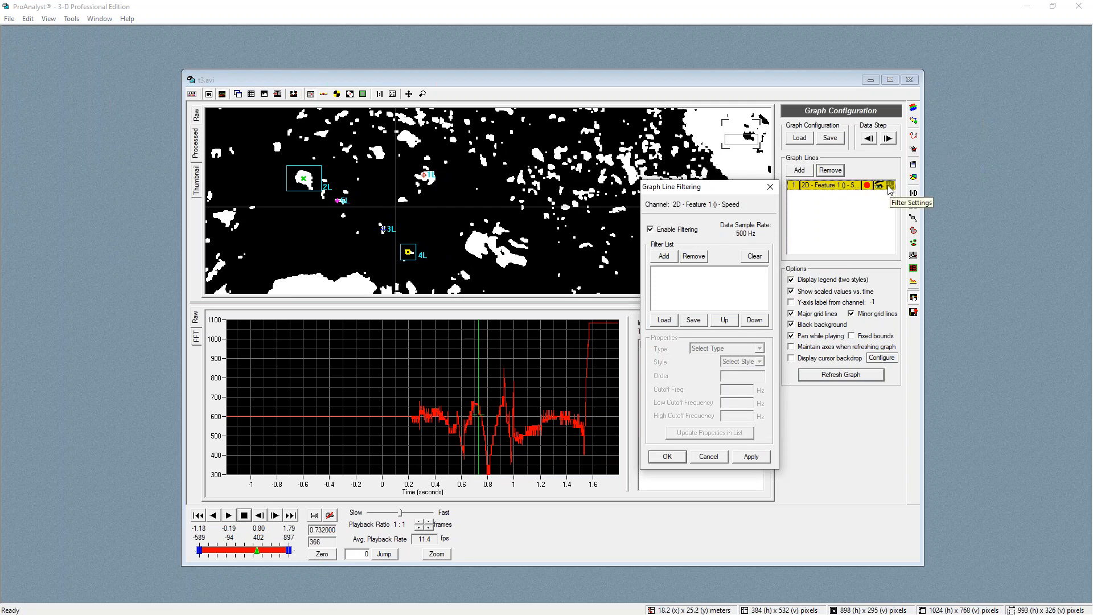
left_click(662, 257)
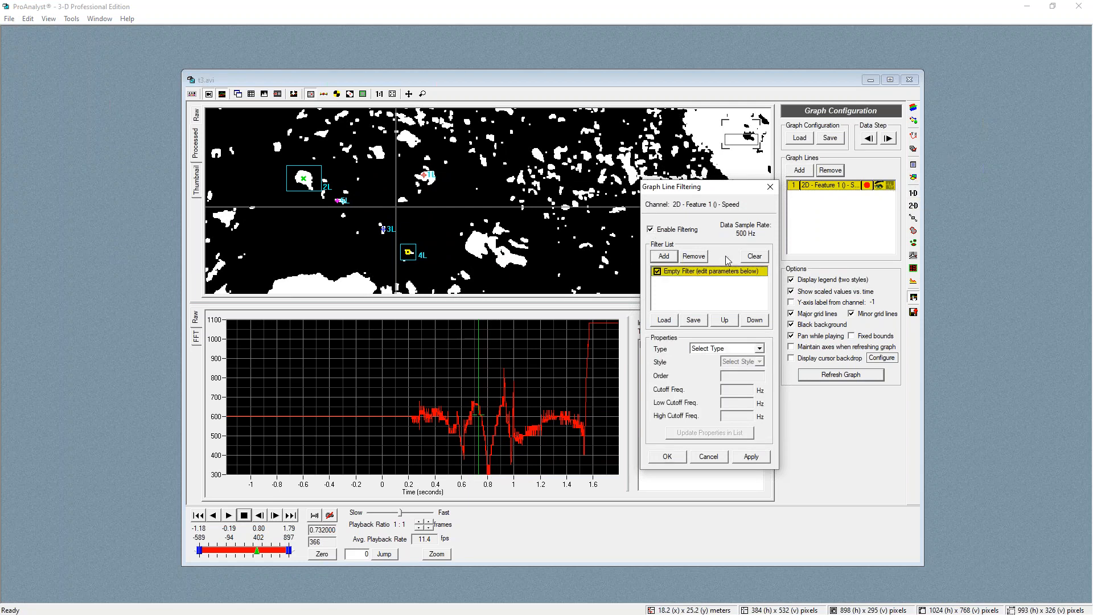
left_click(718, 350)
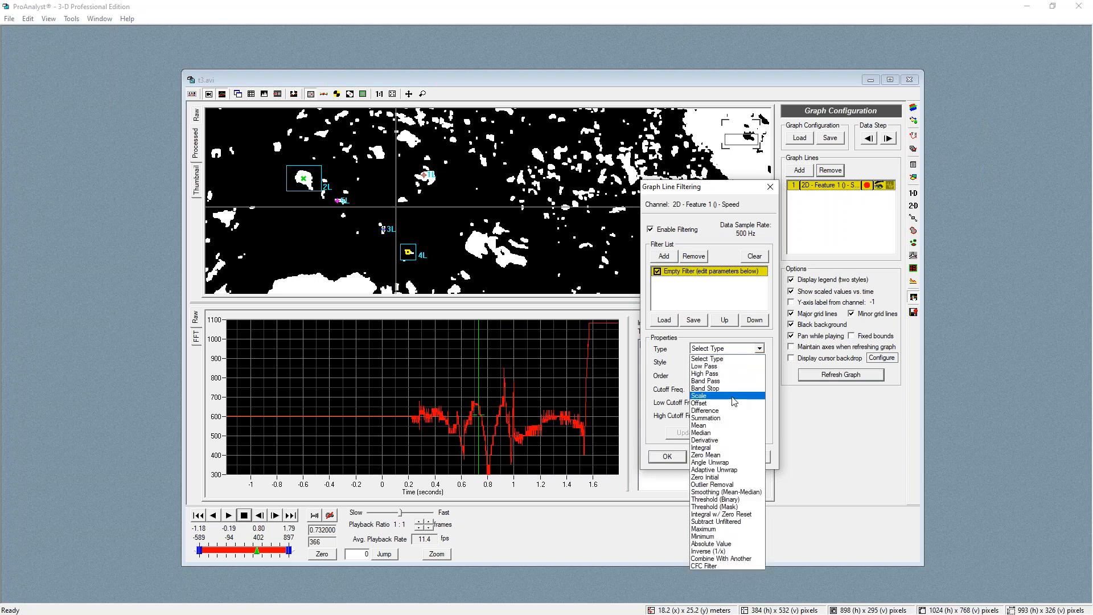
left_click(723, 494)
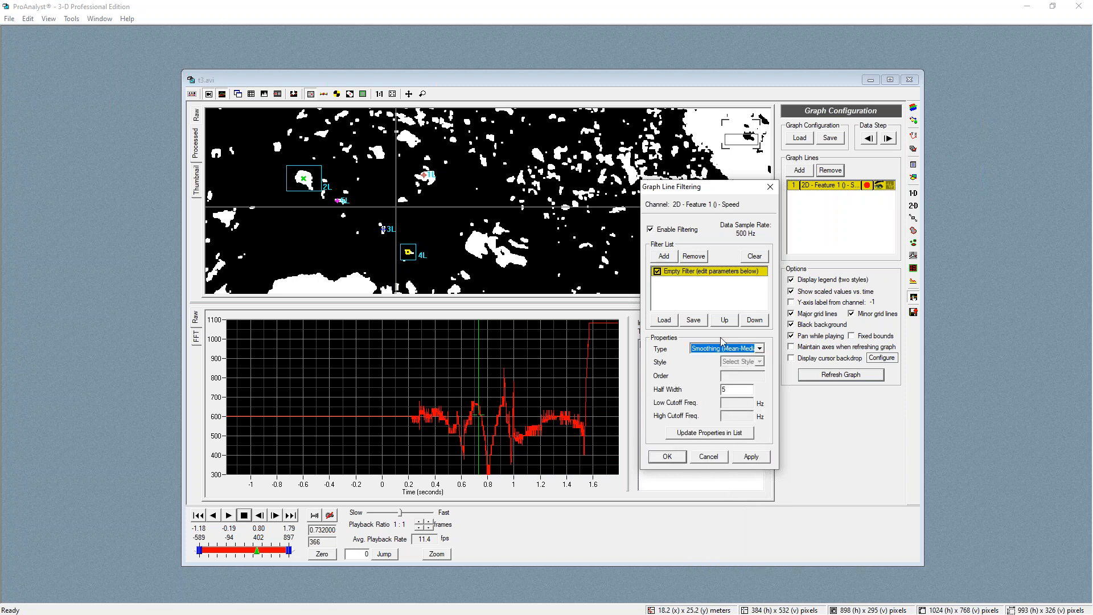
left_click(697, 436)
left_click(751, 457)
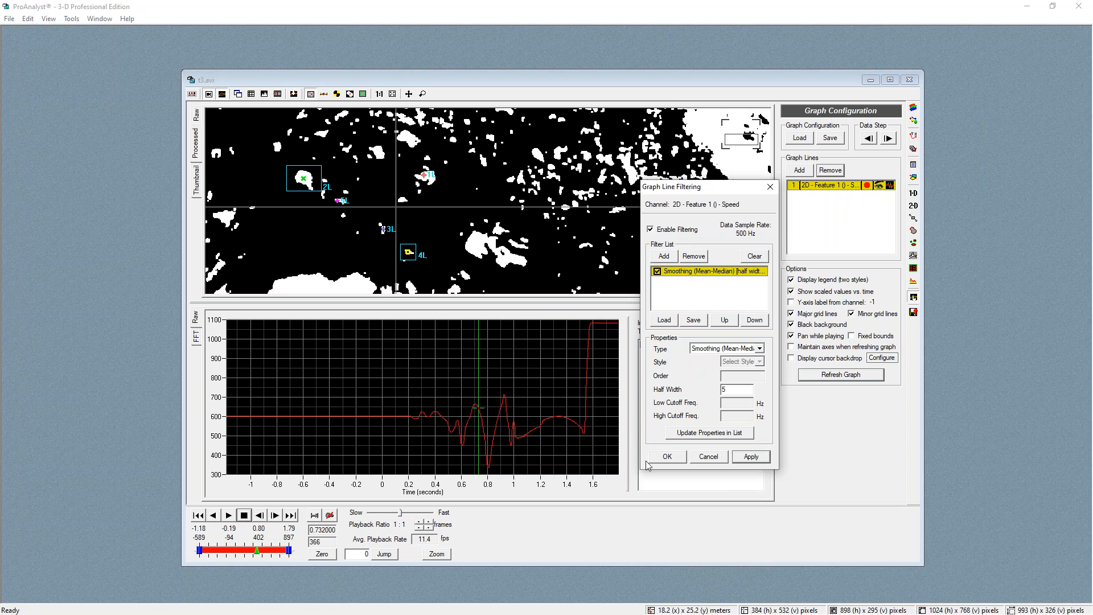
left_click(667, 458)
left_click(482, 443)
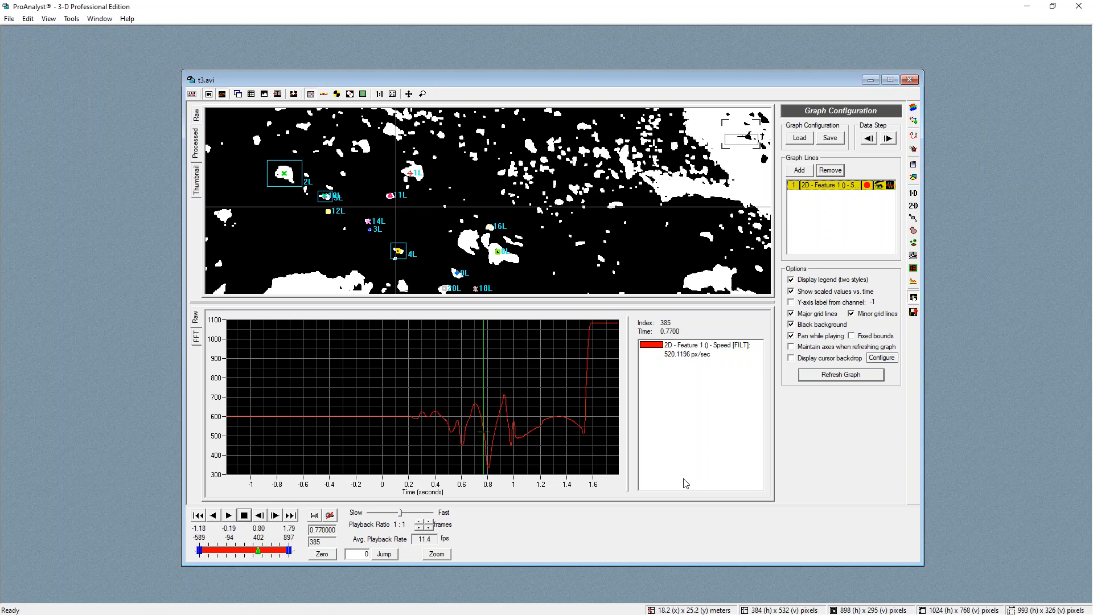
left_click_drag(488, 424, 508, 458)
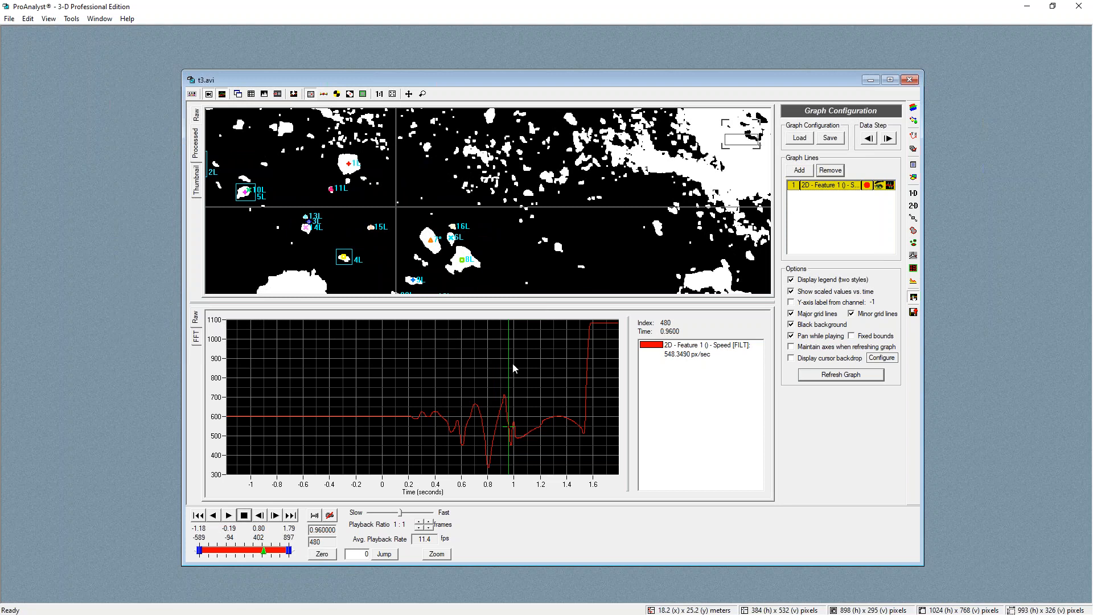
Add the Speed lines of Features 2, 3, 4 and 5 to the graph
left_click(798, 171)
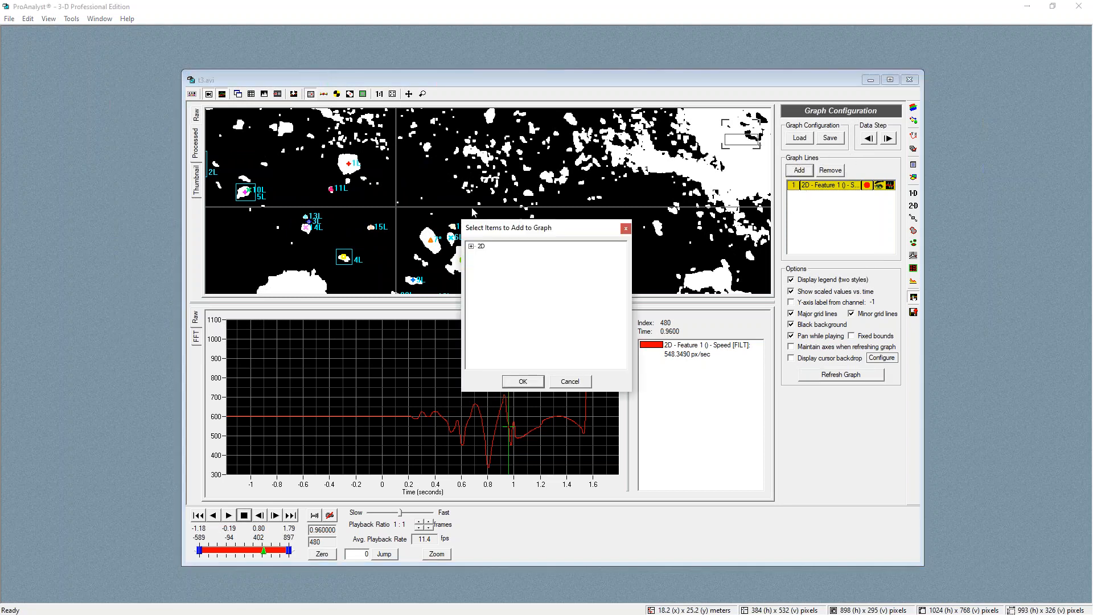
left_click(471, 246)
scroll(528, 346, "down", 1)
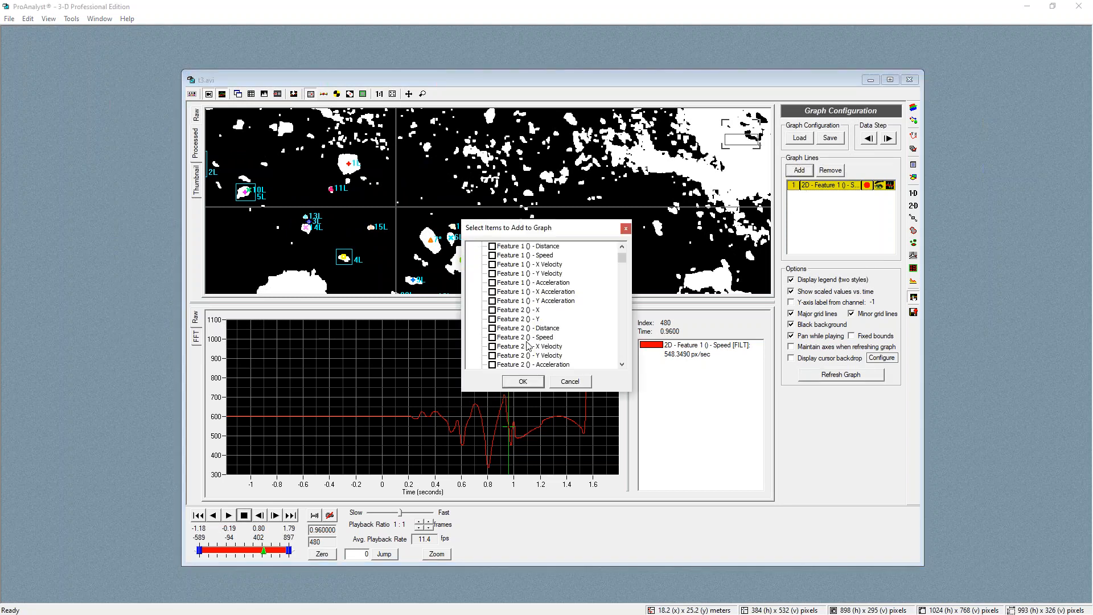
left_click(492, 341)
scroll(512, 349, "down", 5)
left_click(493, 285)
scroll(524, 314, "down", 2)
left_click(492, 310)
scroll(518, 319, "down", 2)
left_click(493, 338)
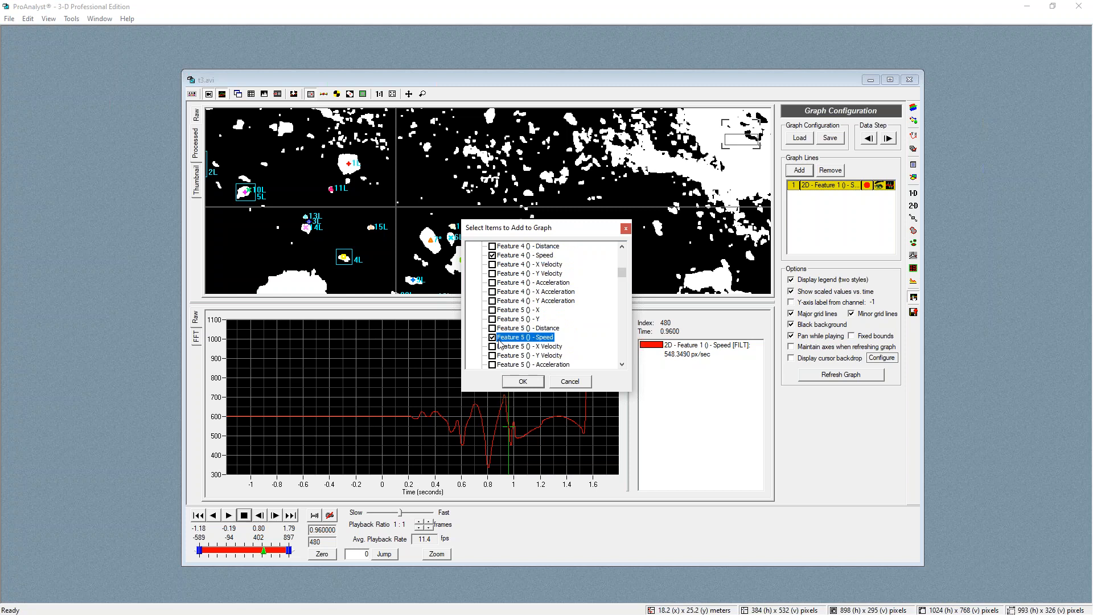
left_click(523, 381)
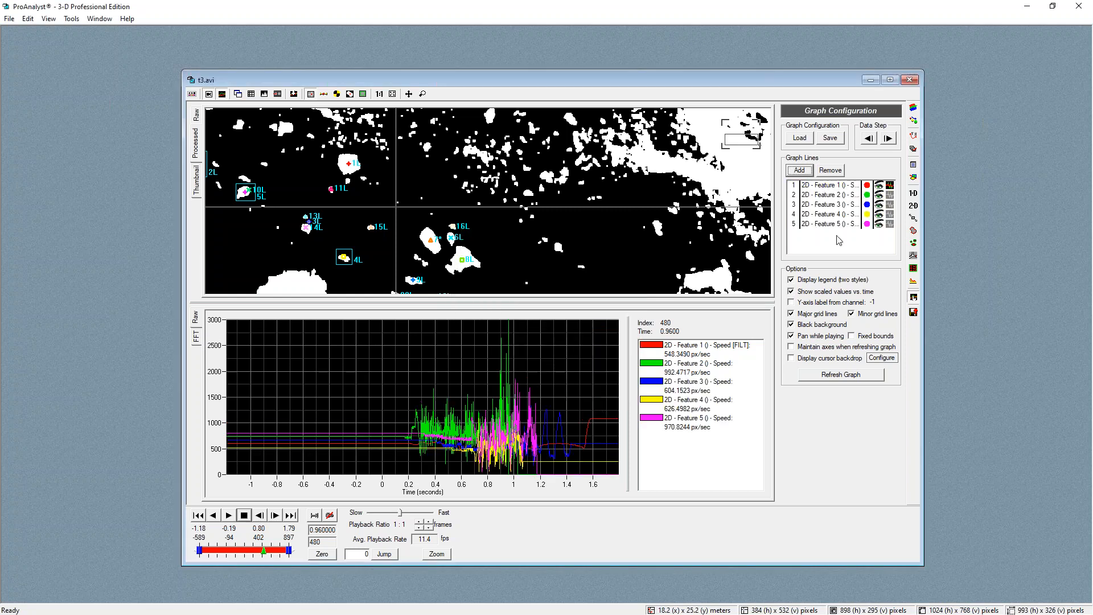
Enable filtering on the Feature 2 speed line, add a Smoothing (Mean-Median) filter with half width 5, and apply it
left_click(889, 195)
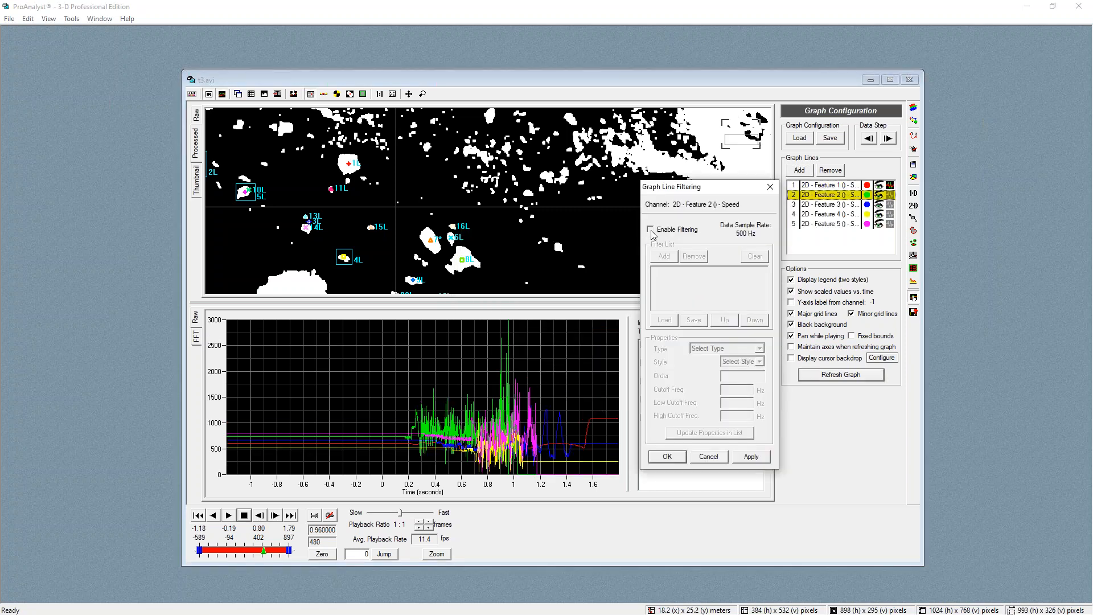
left_click(650, 229)
left_click(664, 257)
left_click(731, 349)
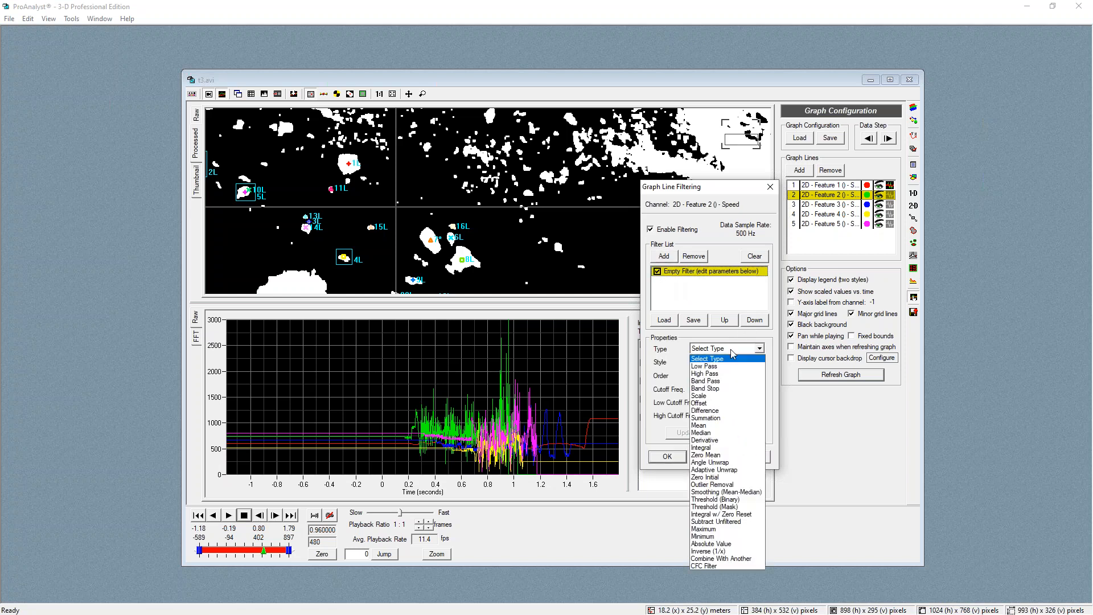
left_click(724, 493)
left_click(706, 434)
left_click(753, 458)
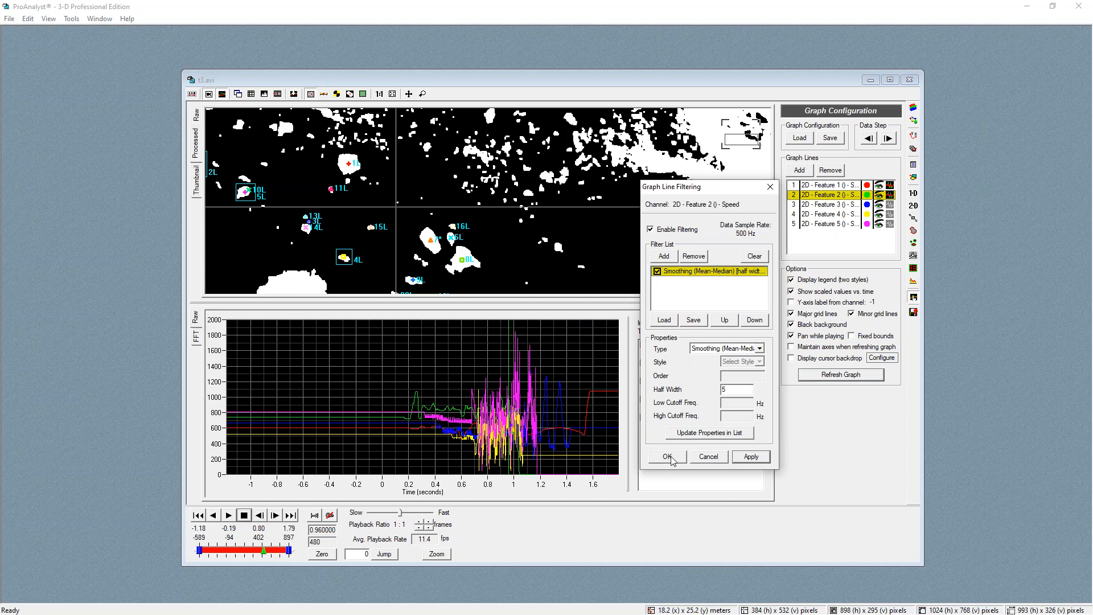
left_click(669, 459)
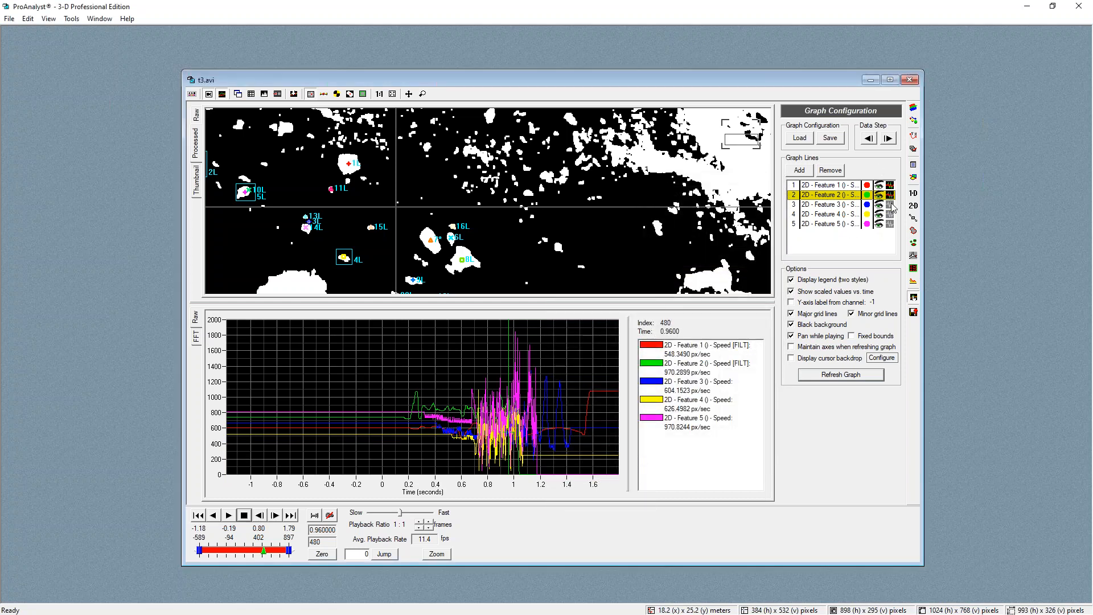
Enable filtering on the Feature 3 speed line and add a Smoothing (Mean-Median) filter with half width 5
left_click(890, 205)
left_click(651, 230)
left_click(664, 257)
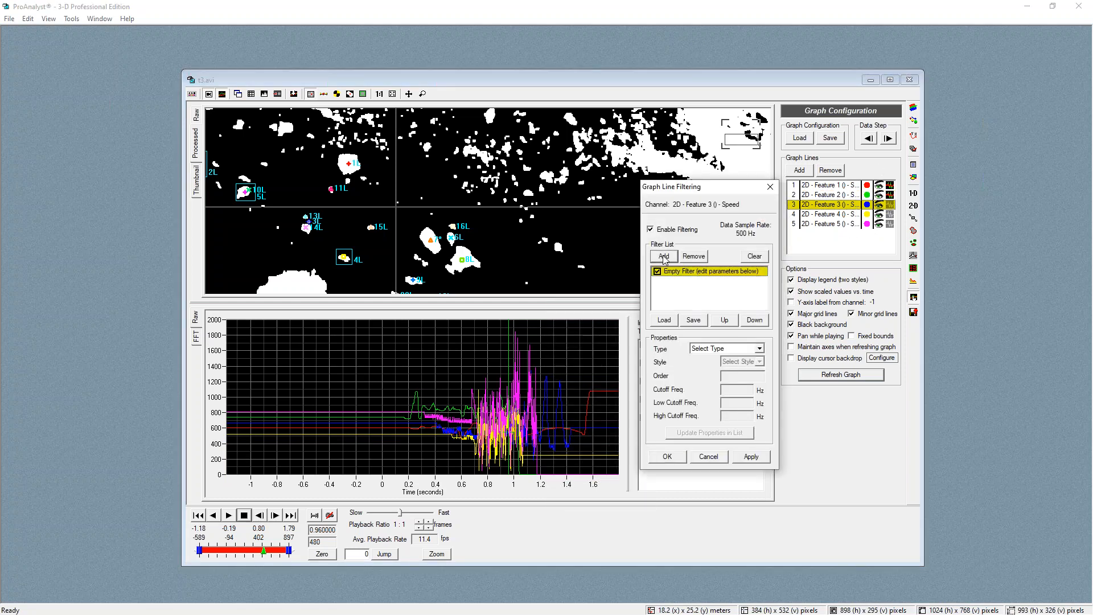
left_click(723, 348)
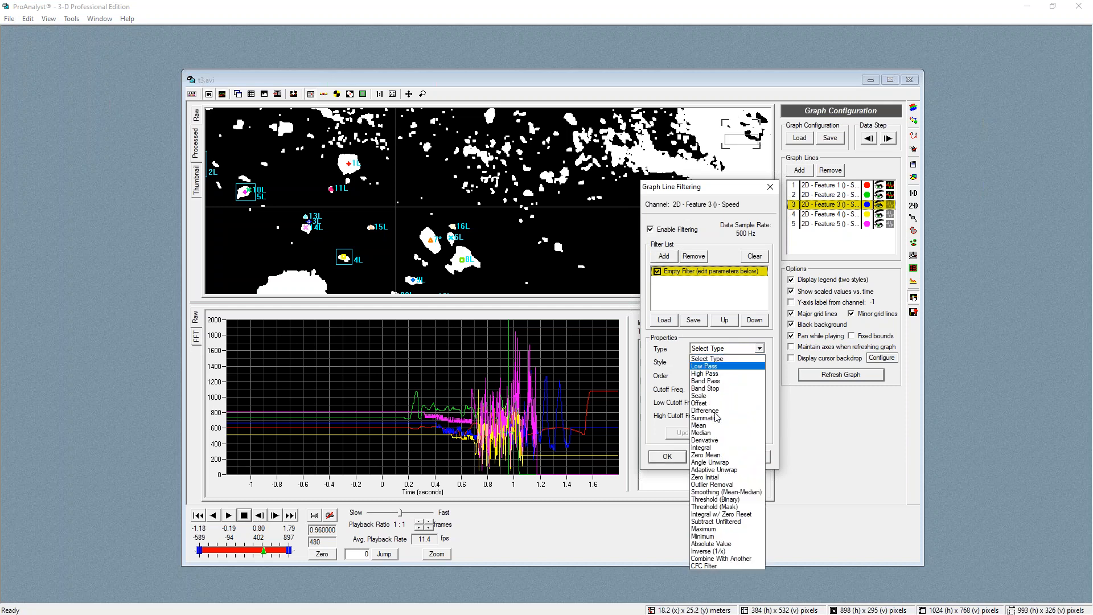
left_click(723, 493)
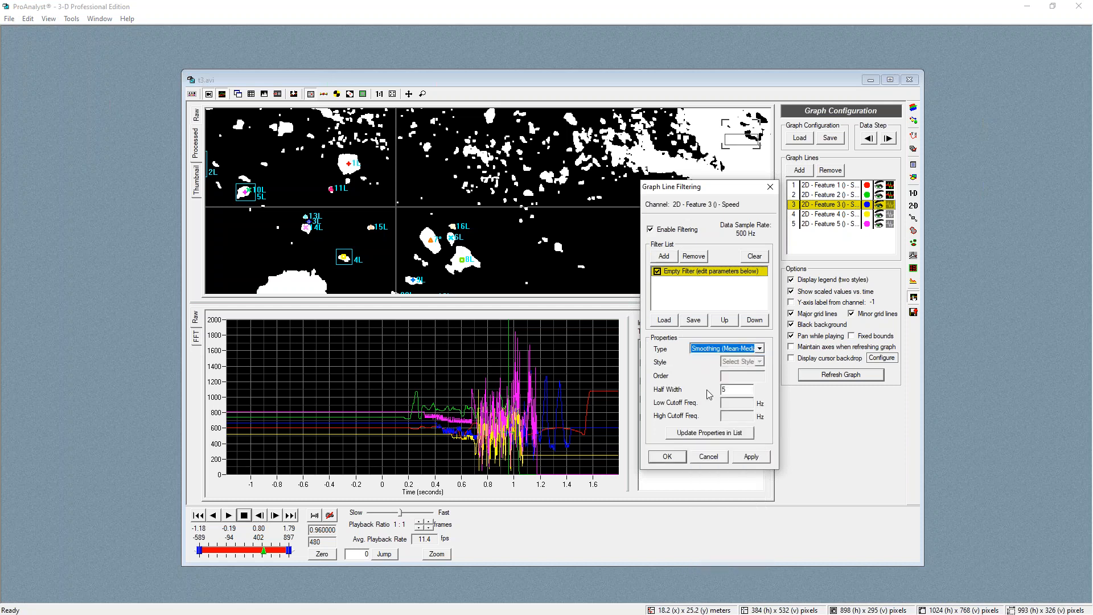
left_click(706, 434)
left_click(667, 459)
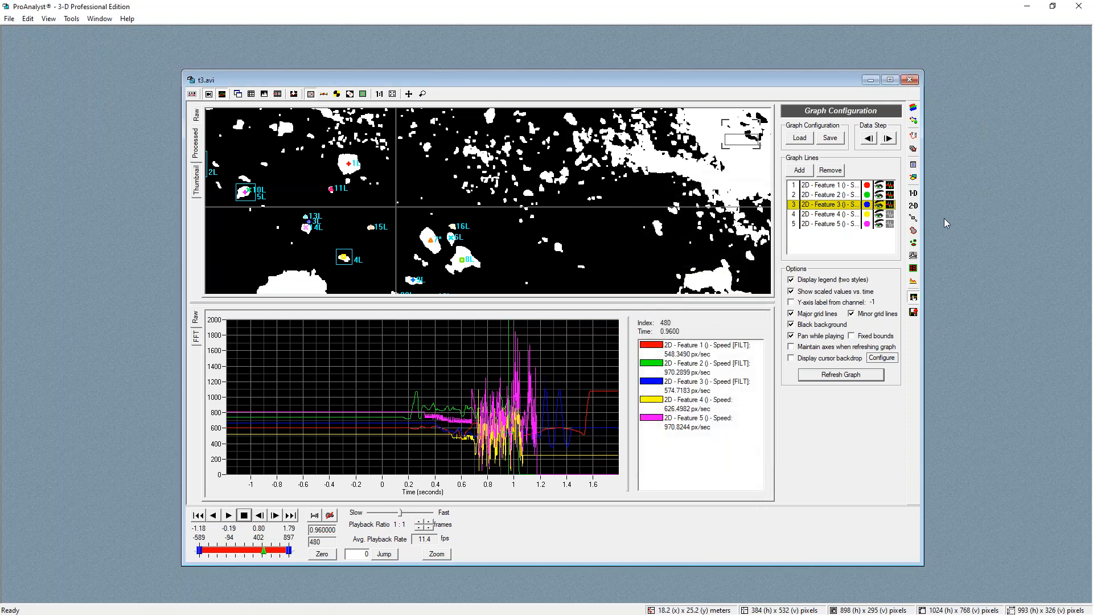
Enable filtering on the Feature 4 speed line, add a Smoothing (Mean-Median) filter with half width 5, and apply it
left_click(890, 214)
left_click(664, 230)
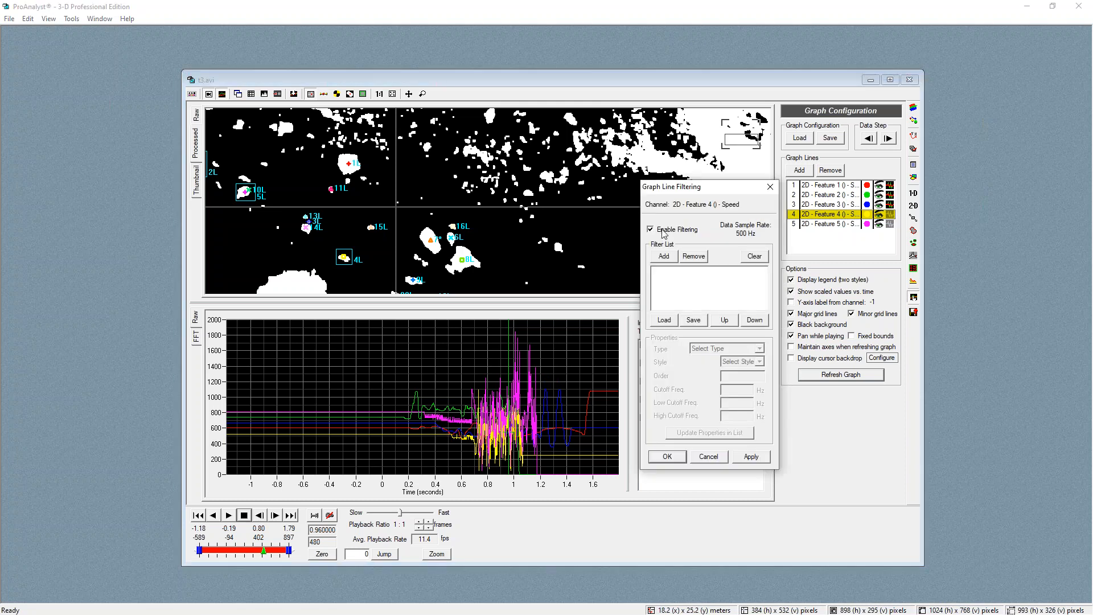
left_click(664, 257)
left_click(714, 349)
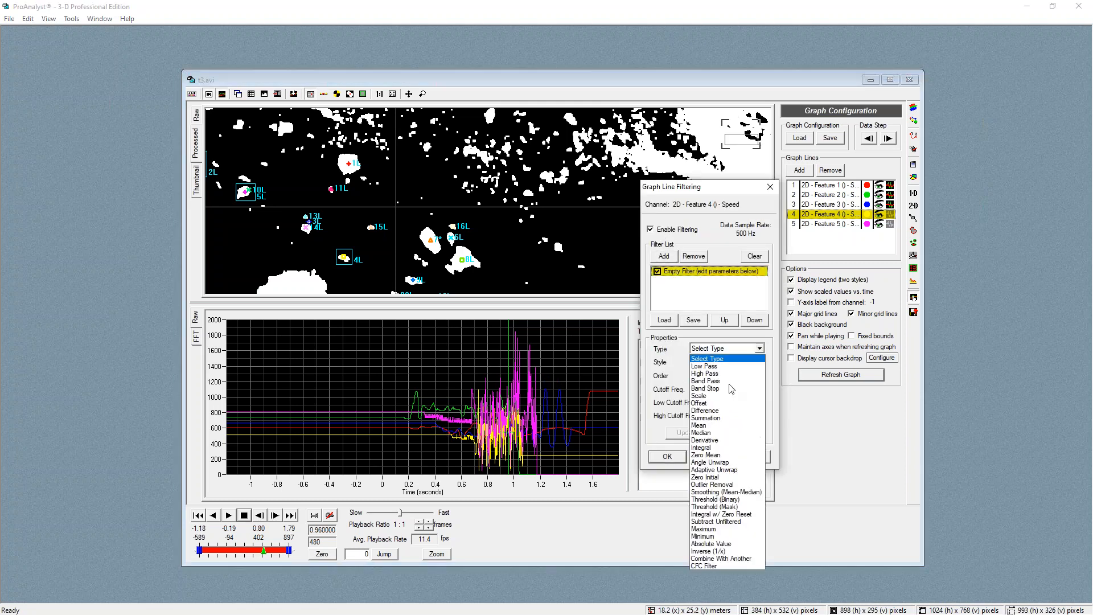
left_click(726, 492)
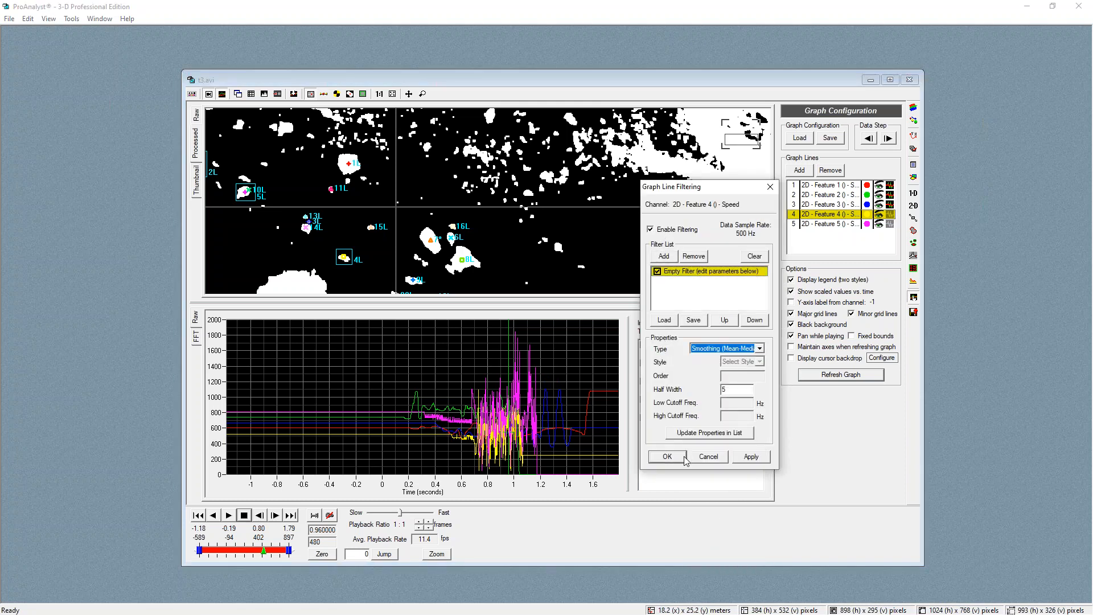
left_click(709, 432)
left_click(751, 457)
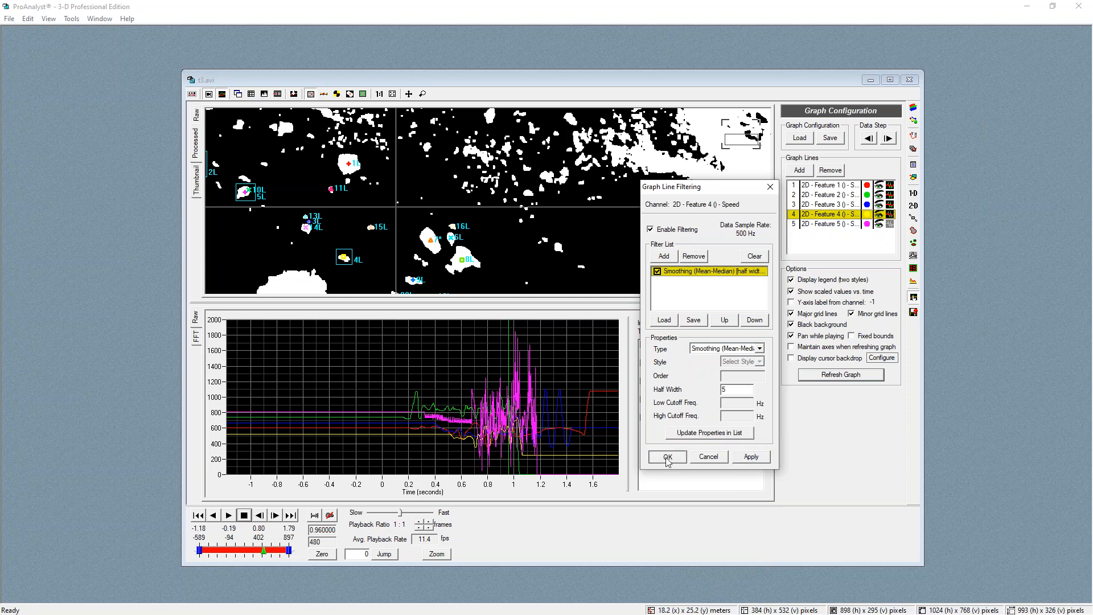
left_click(667, 457)
Enable filtering on the Feature 5 speed line, add a Smoothing (Mean-Median) filter with half width 5, and apply it
left_click(891, 225)
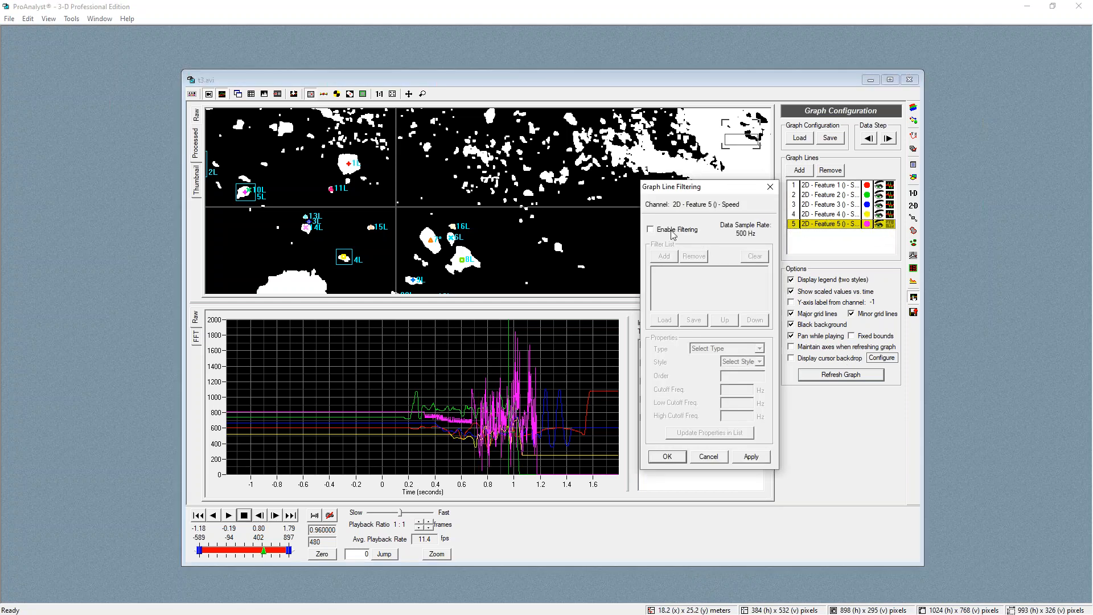
left_click(651, 229)
left_click(665, 257)
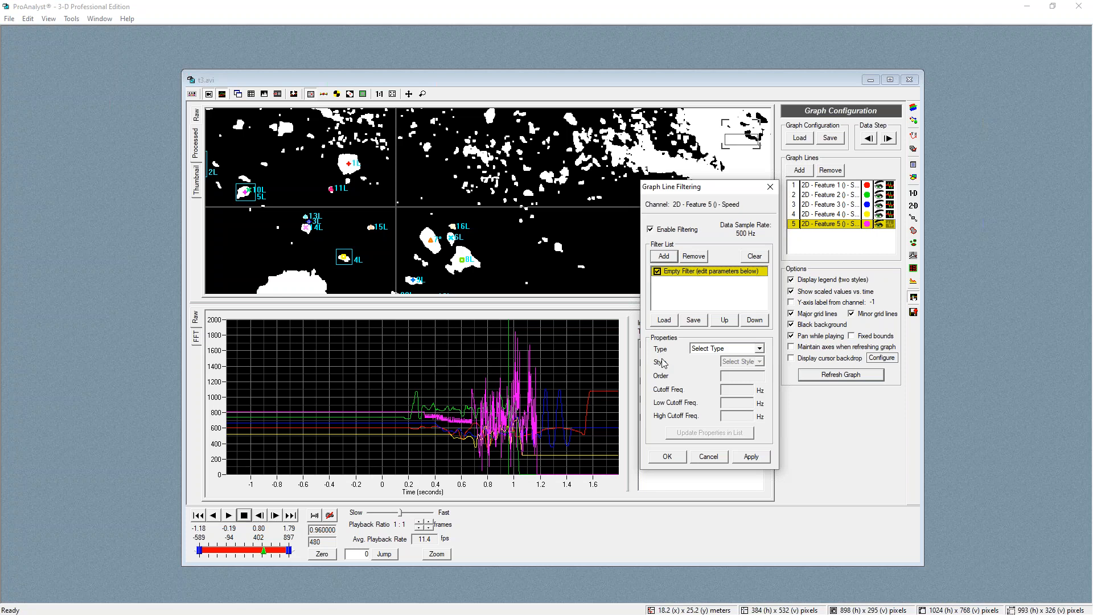
left_click(699, 351)
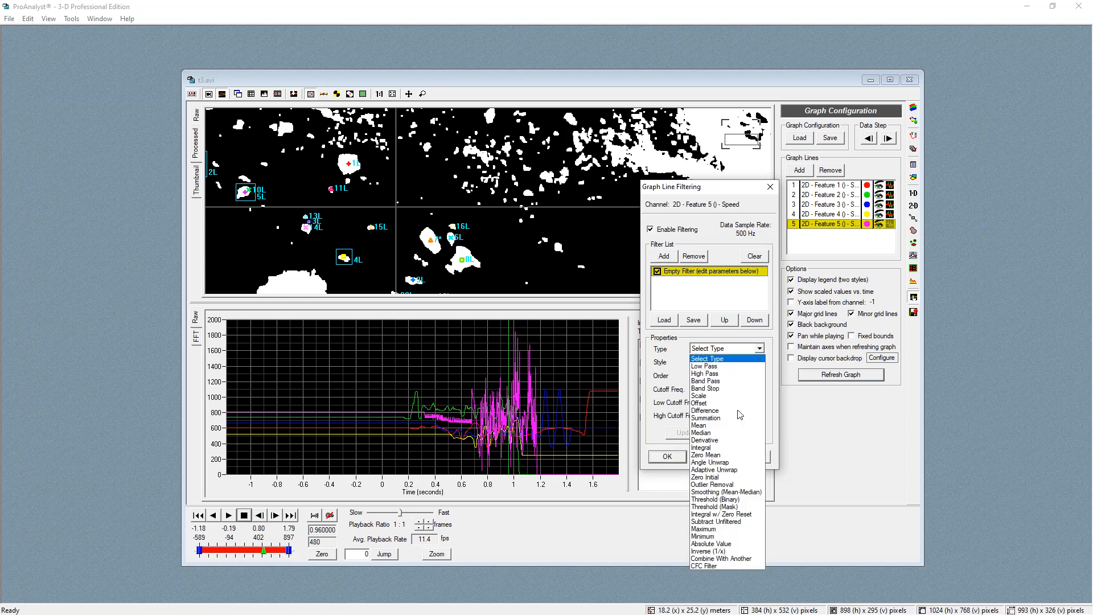
left_click(722, 492)
left_click(695, 434)
left_click(751, 457)
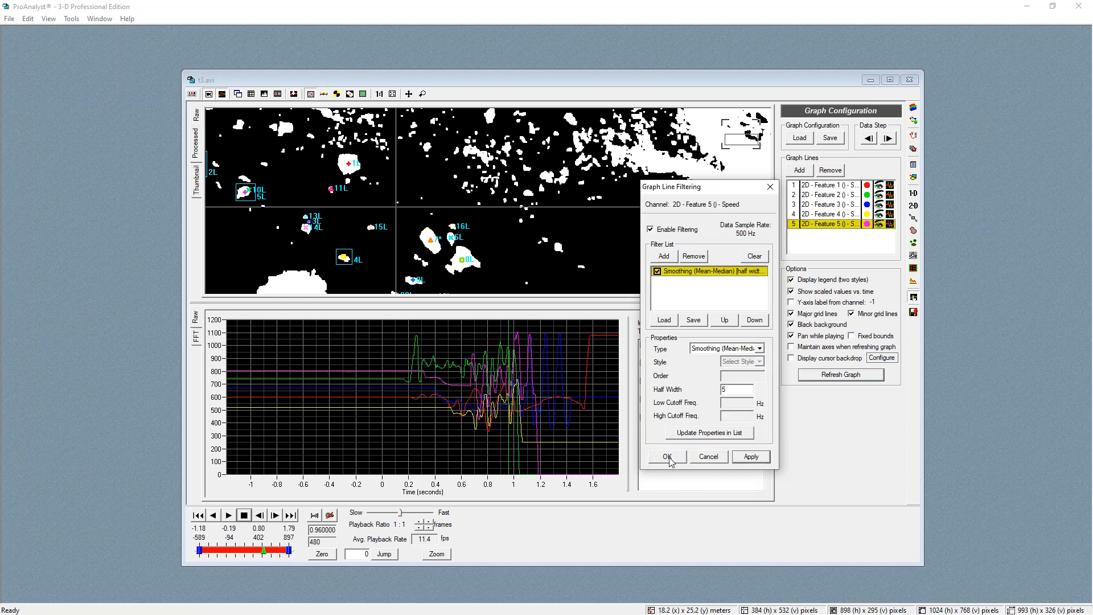
left_click(667, 457)
Zoom into the smoothed speed curves and scrub through them
left_click(477, 369)
scroll(514, 399, "up", 3)
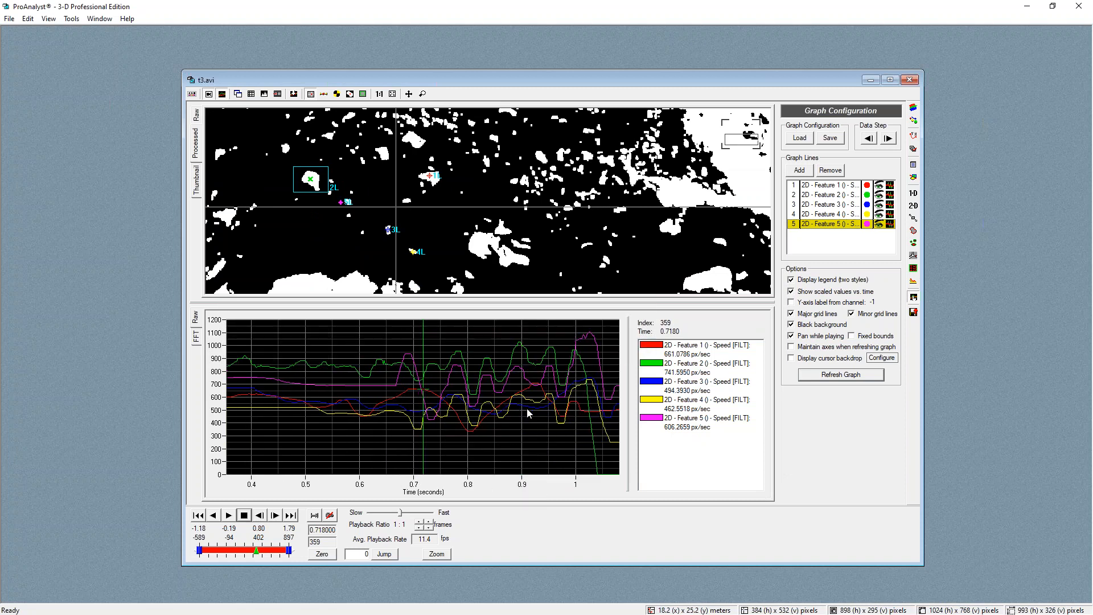
mouse_move(464, 365)
left_mouse_down()
mouse_move(475, 394)
mouse_move(553, 371)
mouse_move(467, 376)
mouse_move(473, 383)
left_mouse_up()
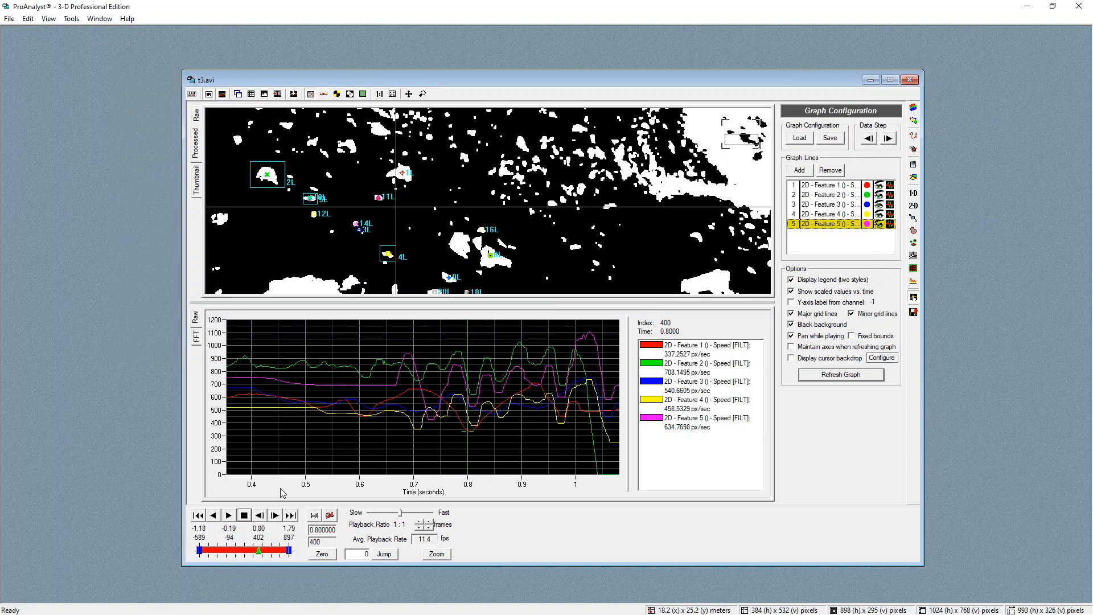
left_click(428, 344)
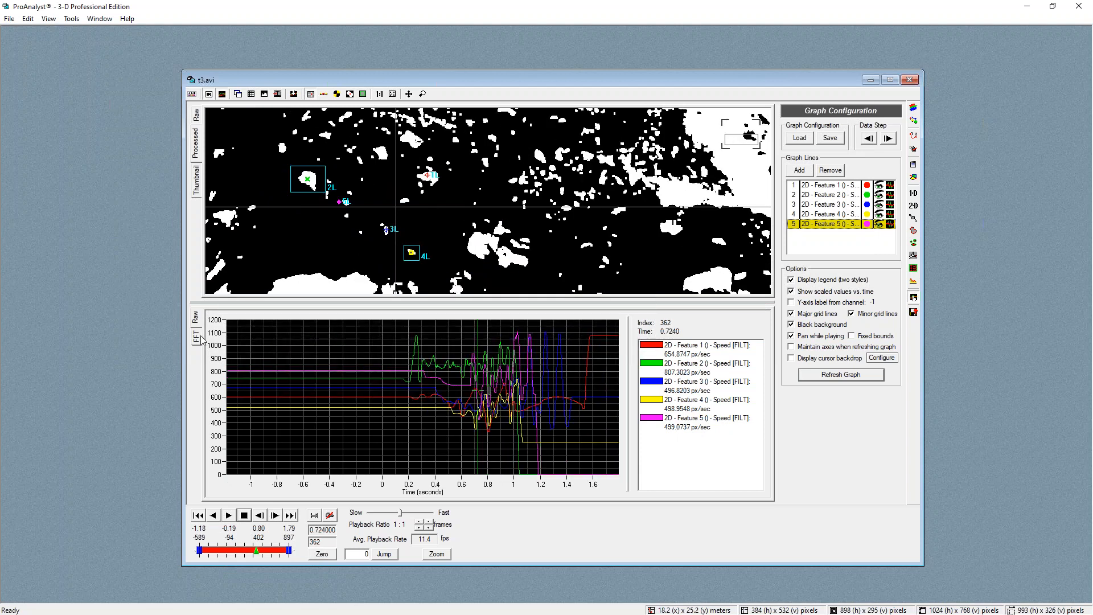
Switch the graph to the FFT view and hide the speed lines of Features 2 to 5
left_click(198, 337)
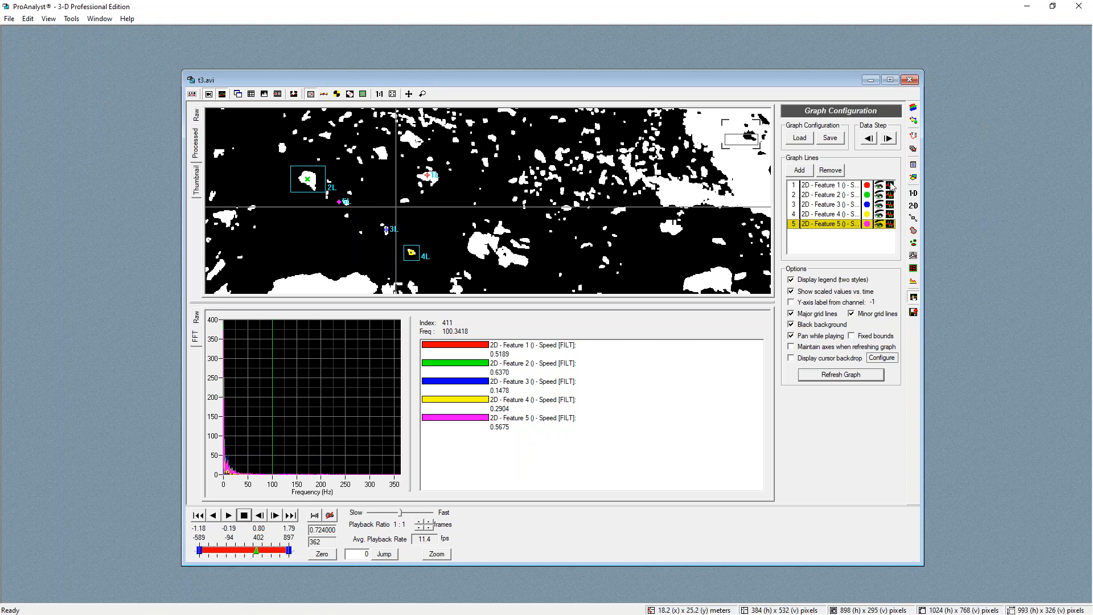
left_click(878, 195)
left_click(879, 204)
left_click(879, 214)
left_click(879, 224)
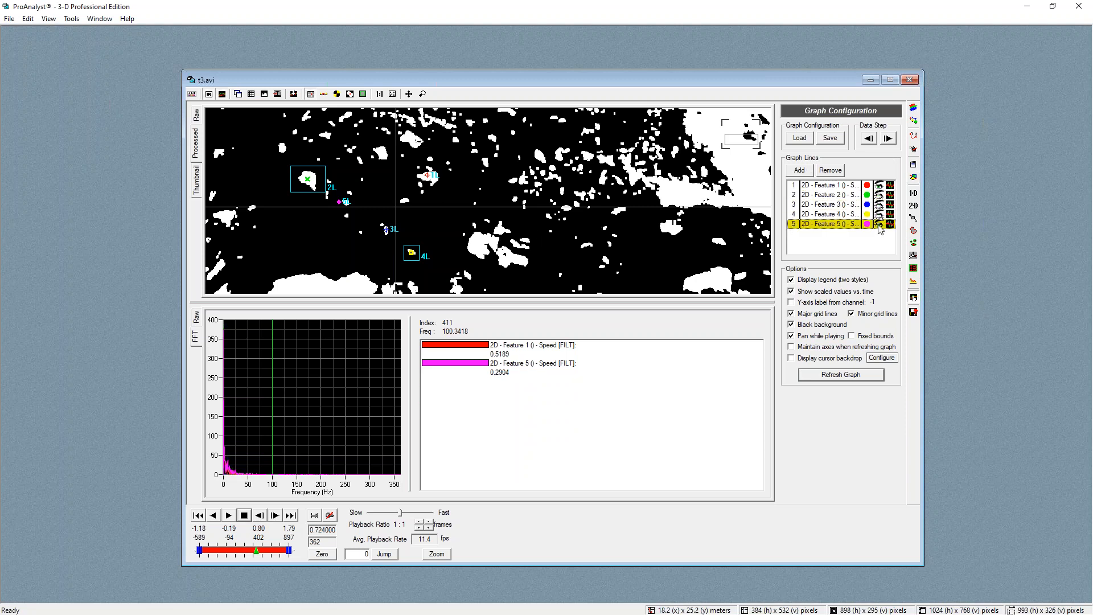
Zoom into and inspect the frequency spectrum of Feature 1's smoothed speed
scroll(230, 443, "up", 3)
left_click(243, 442)
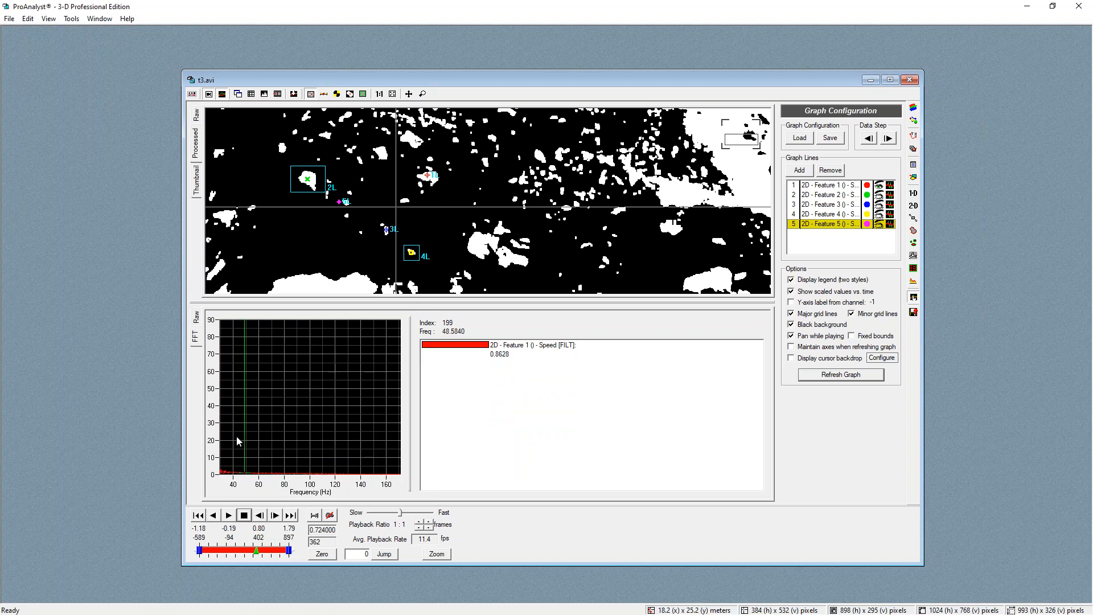
scroll(237, 438, "down", 5)
left_click(226, 447)
left_click(221, 447)
scroll(222, 447, "up", 5)
scroll(254, 439, "up", 1)
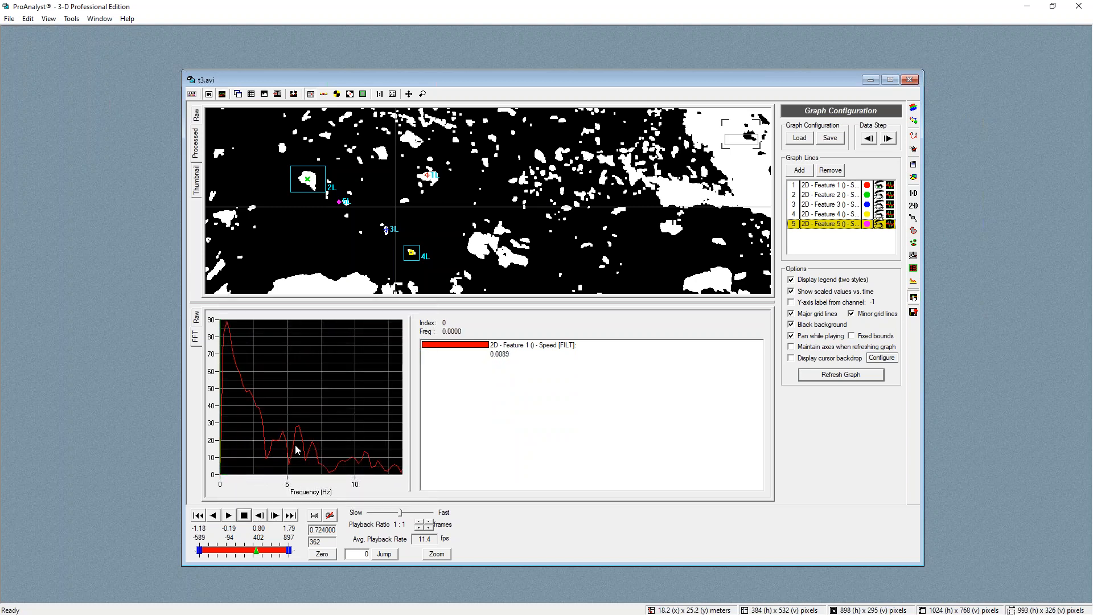
left_click(302, 447)
left_click_drag(409, 384, 652, 380)
left_click(235, 329)
left_click(367, 438)
left_click(406, 434)
left_click(436, 445)
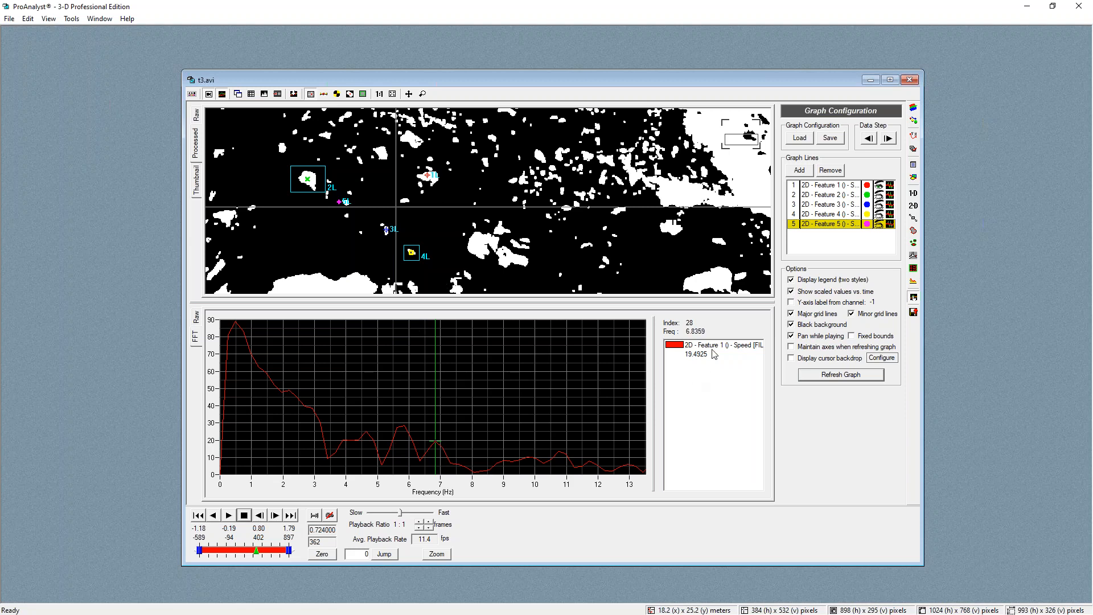
Return the graph to the raw time view and show the speed lines of Features 2 to 5 again
left_click(196, 317)
left_click(535, 417)
scroll(524, 227, "down", 4)
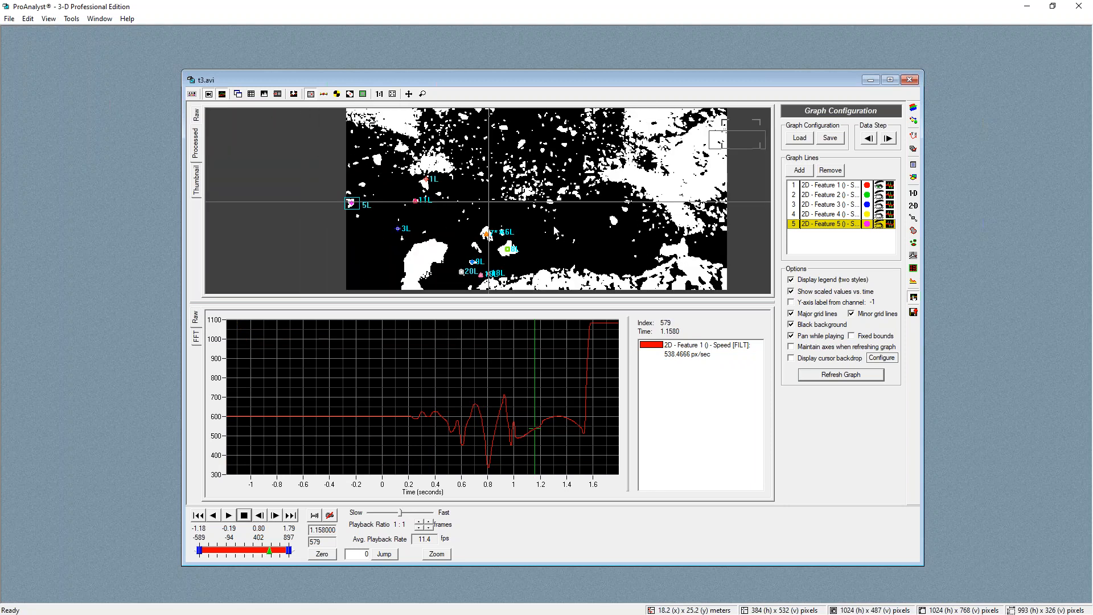
scroll(487, 180, "up", 1)
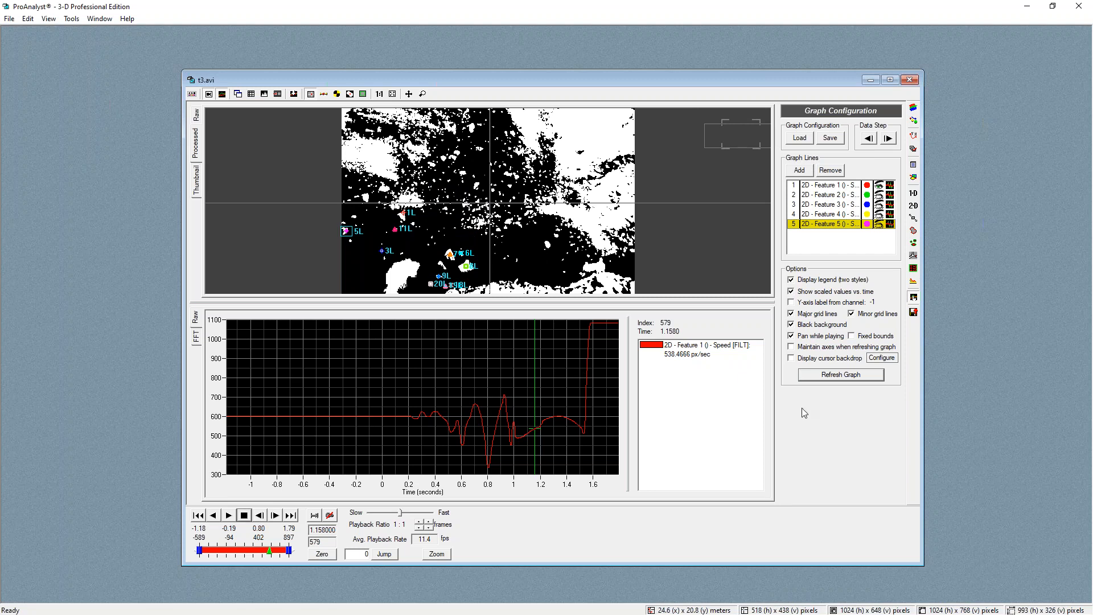
right_click(544, 356)
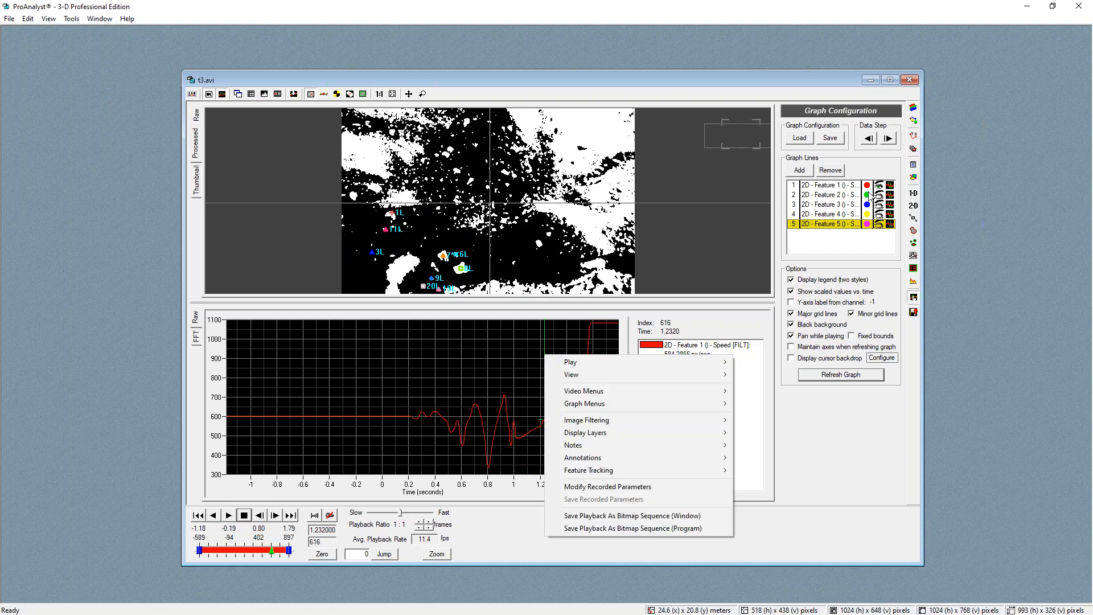
left_click(892, 214)
left_click(880, 194)
left_click(881, 205)
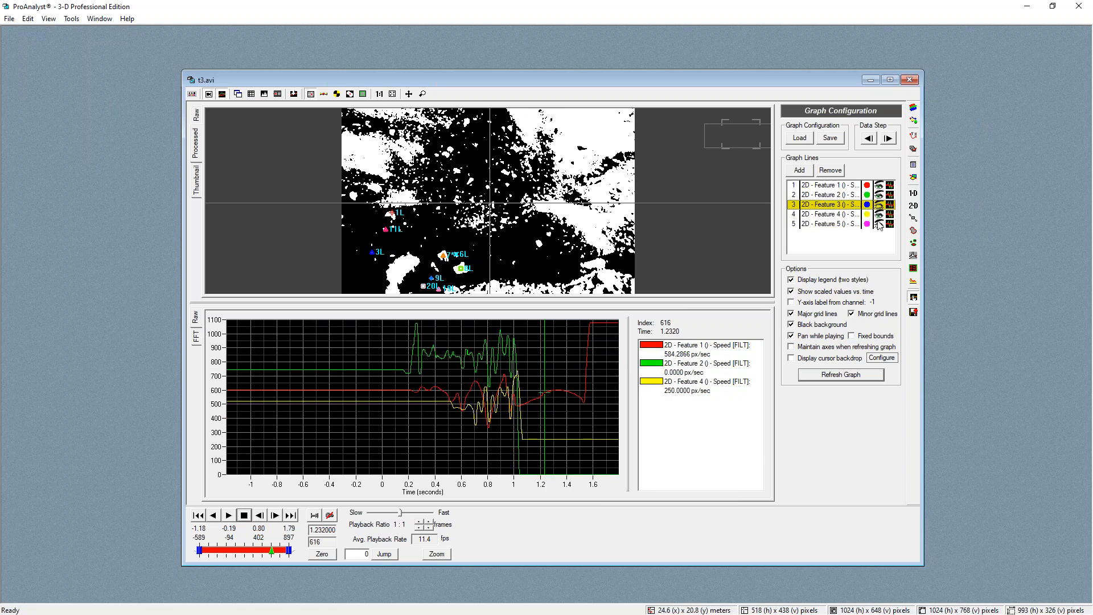
left_click(881, 224)
left_click(800, 170)
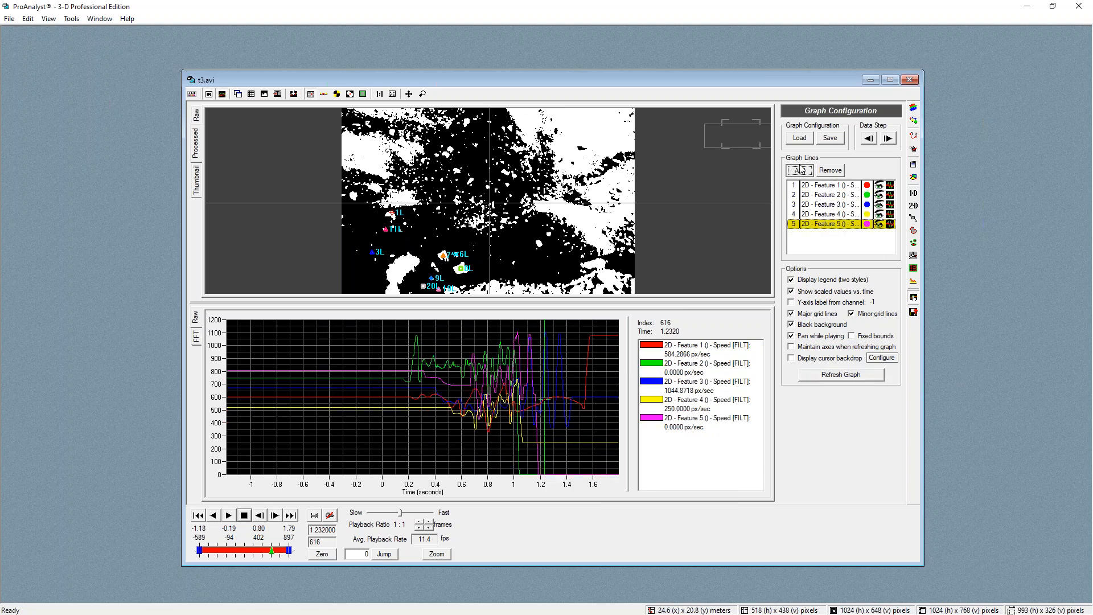
left_click(471, 247)
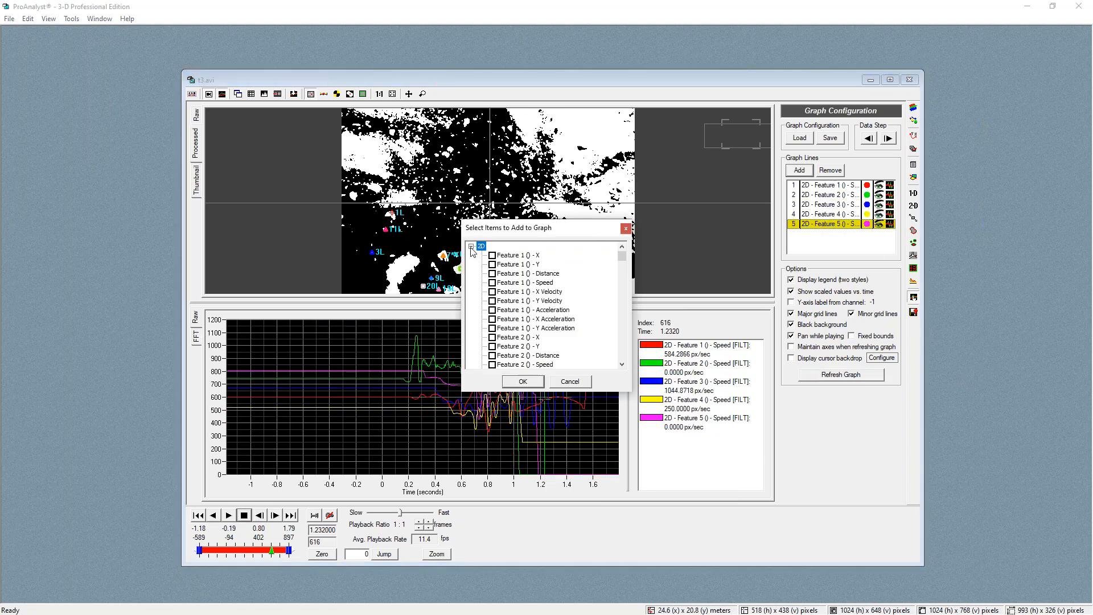
left_click(583, 382)
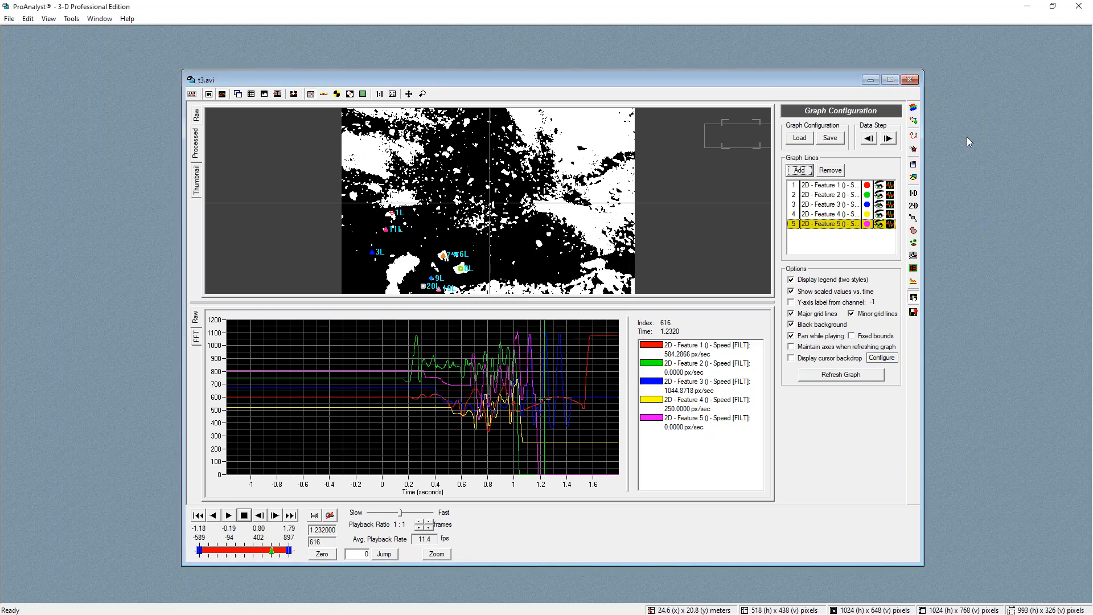
Enable particle tracking and load the saved particle tracking settings file
left_click(914, 245)
left_click(815, 137)
left_click(800, 153)
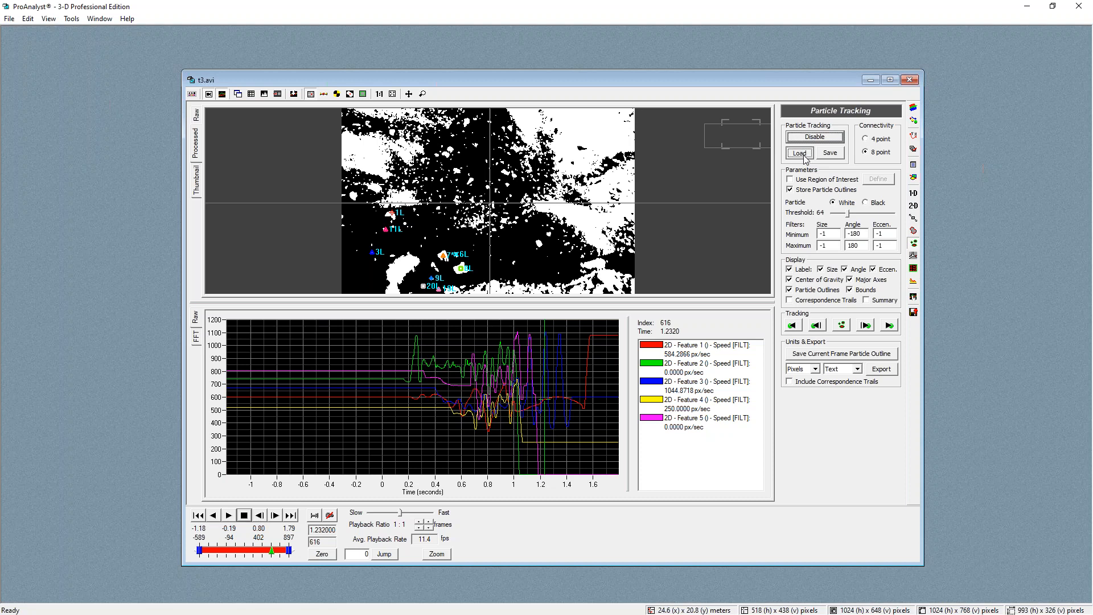
double_click(533, 249)
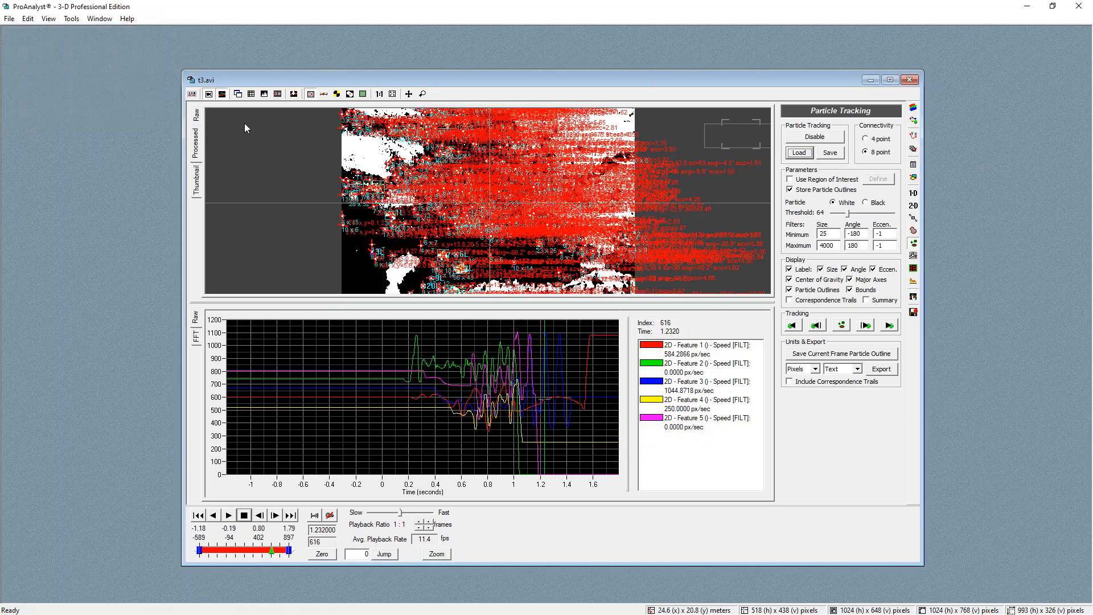
Add the Particle Avg Speed line to the graph
scroll(486, 196, "up", 3)
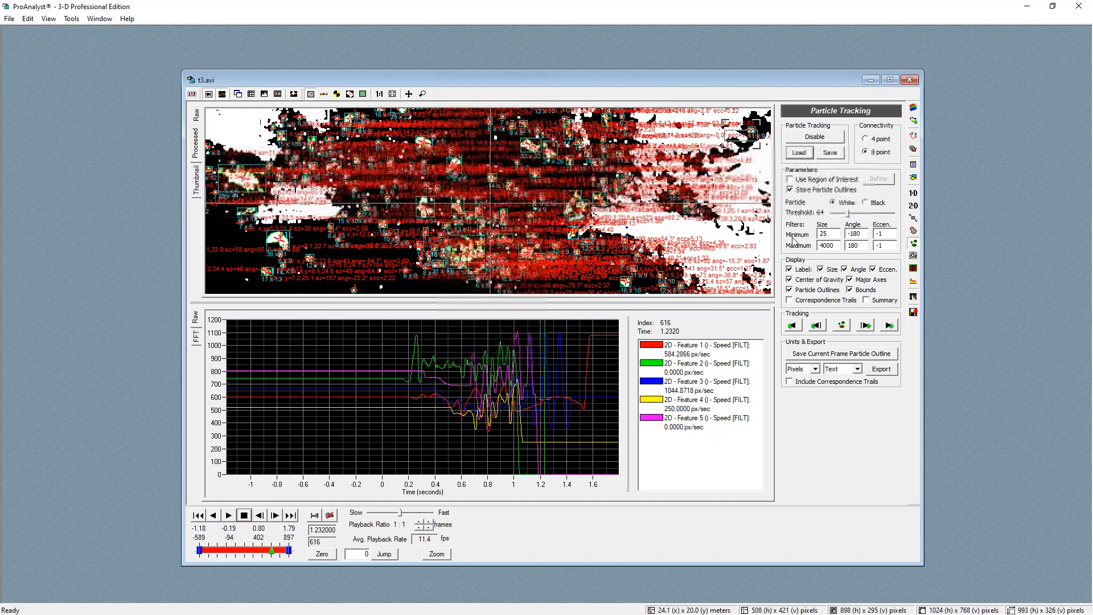
left_click(912, 298)
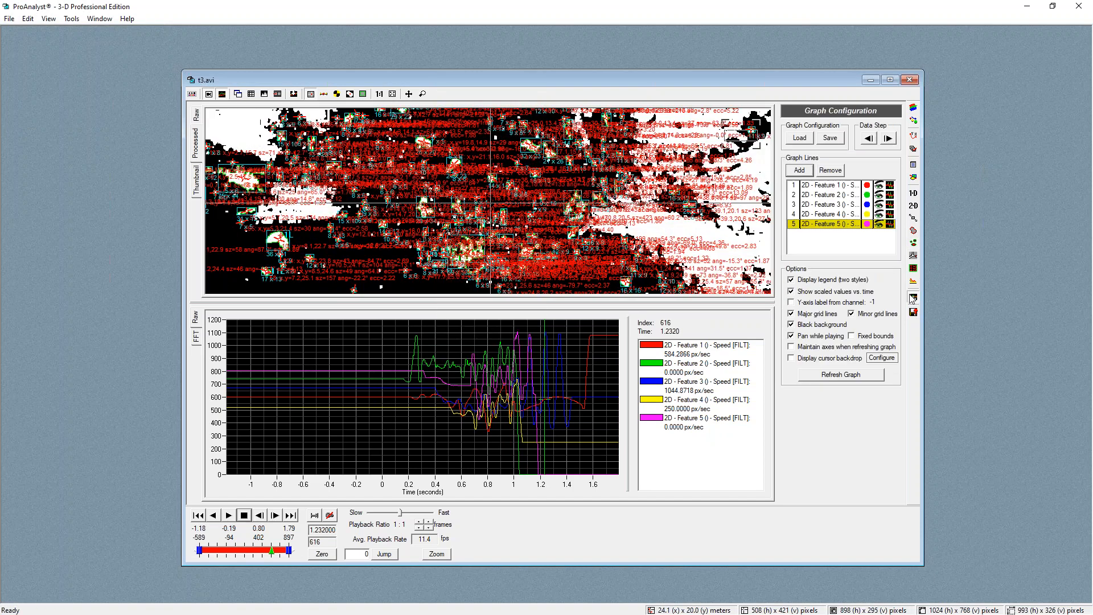
left_click(799, 170)
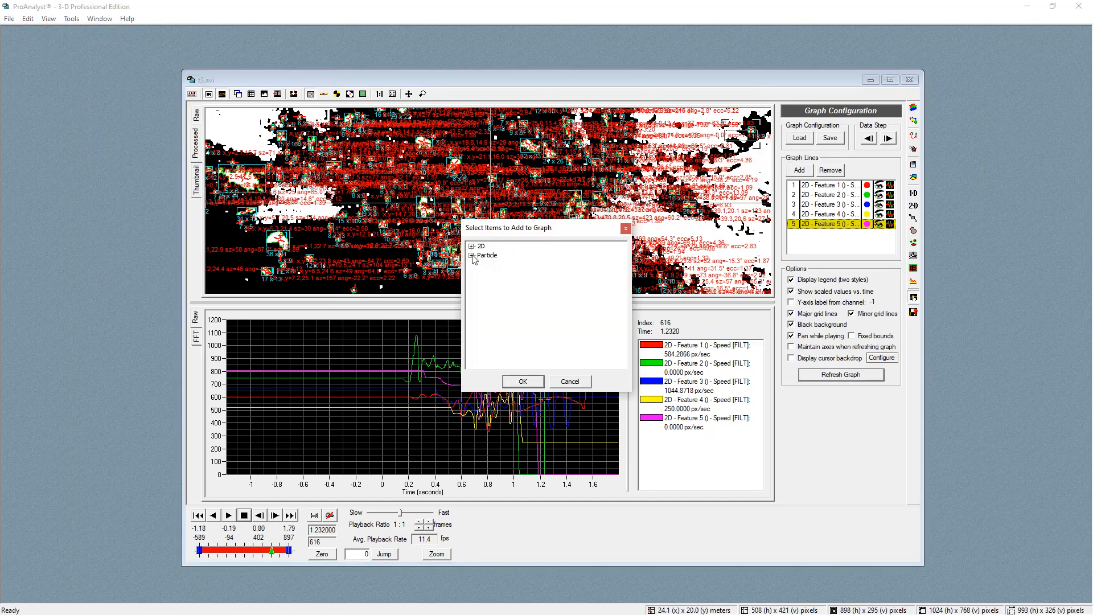
left_click(471, 255)
left_click(493, 301)
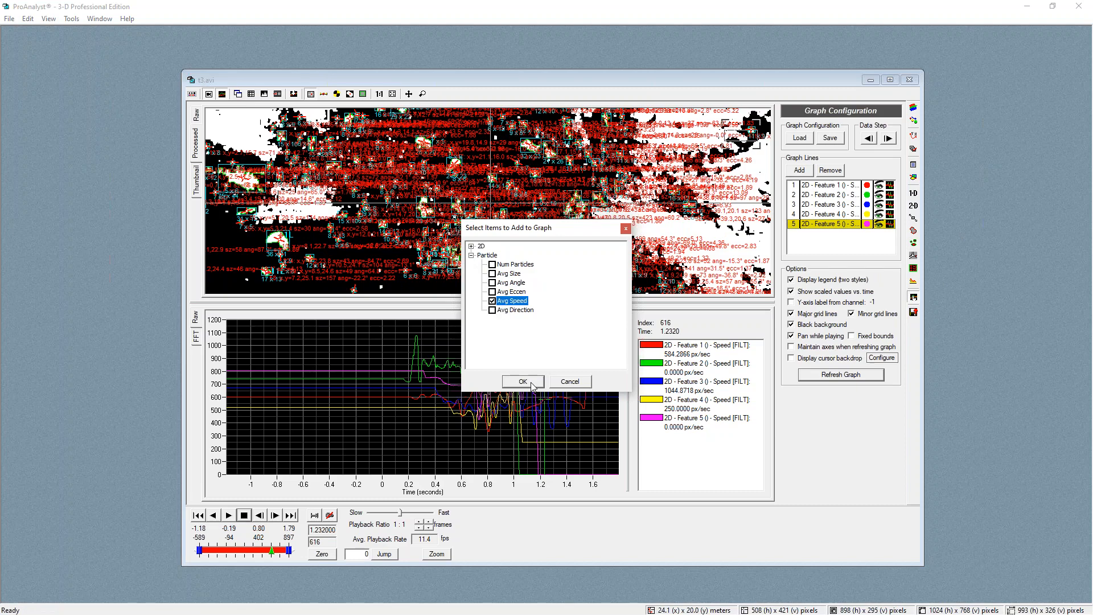
left_click(523, 382)
left_click_drag(445, 463, 501, 410)
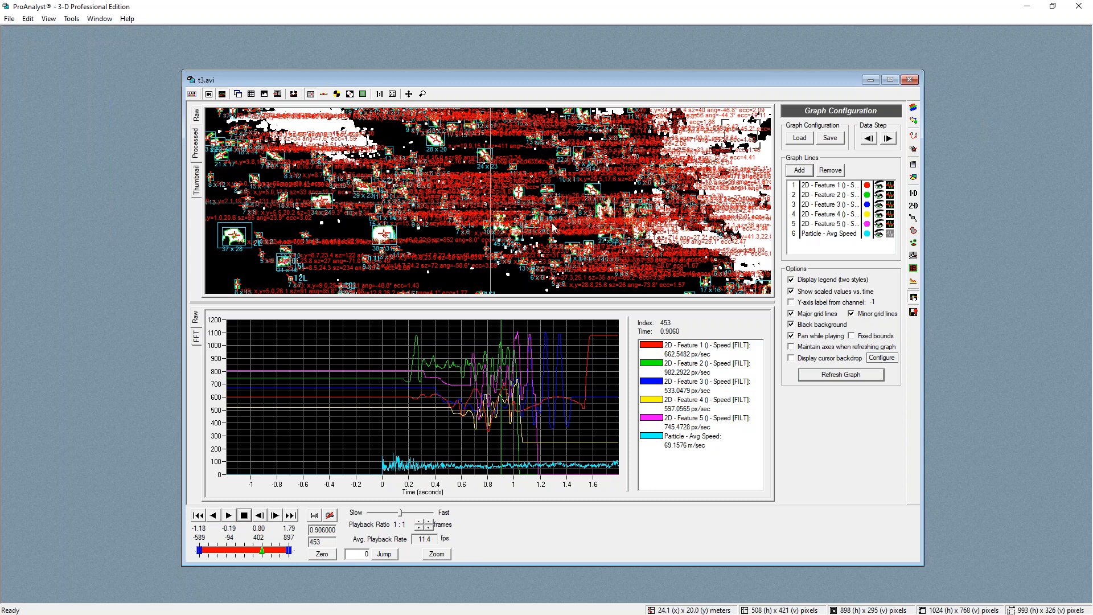
scroll(561, 211, "down", 3)
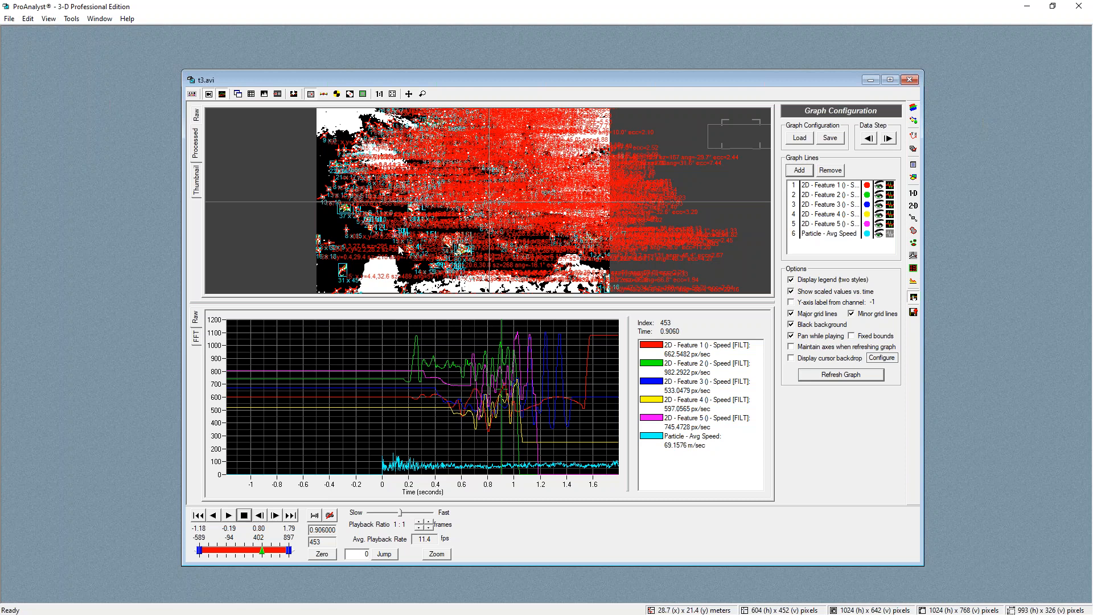
left_click(392, 244)
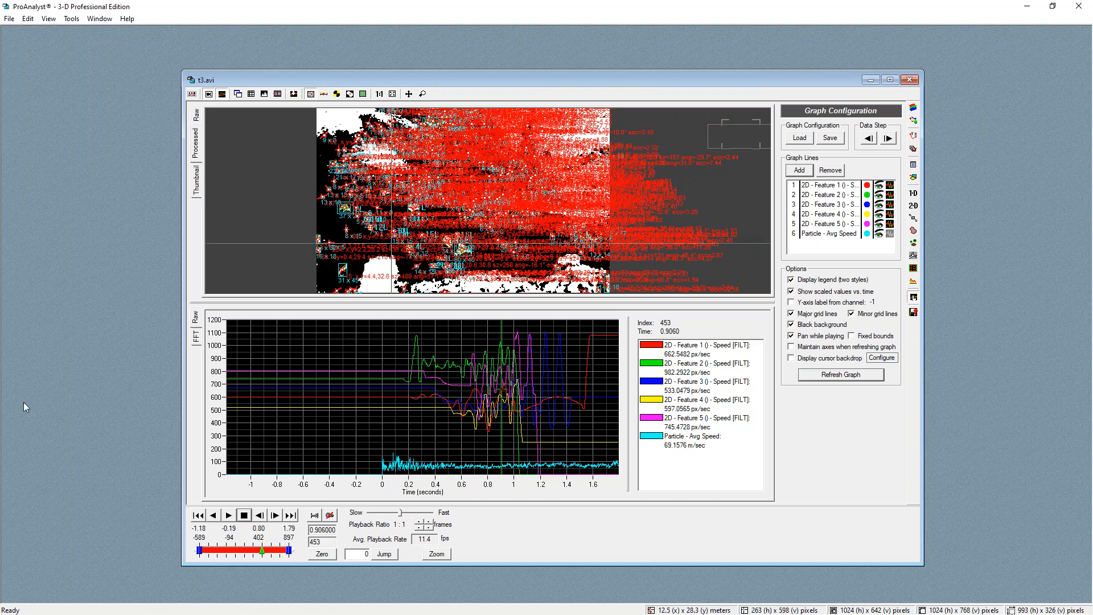
key("ctrl+2")
mouse_move(467, 219)
left_mouse_down()
mouse_move(339, 176)
mouse_move(399, 269)
left_mouse_up()
mouse_move(485, 241)
left_mouse_down()
mouse_move(468, 188)
mouse_move(312, 227)
mouse_move(469, 224)
left_mouse_up()
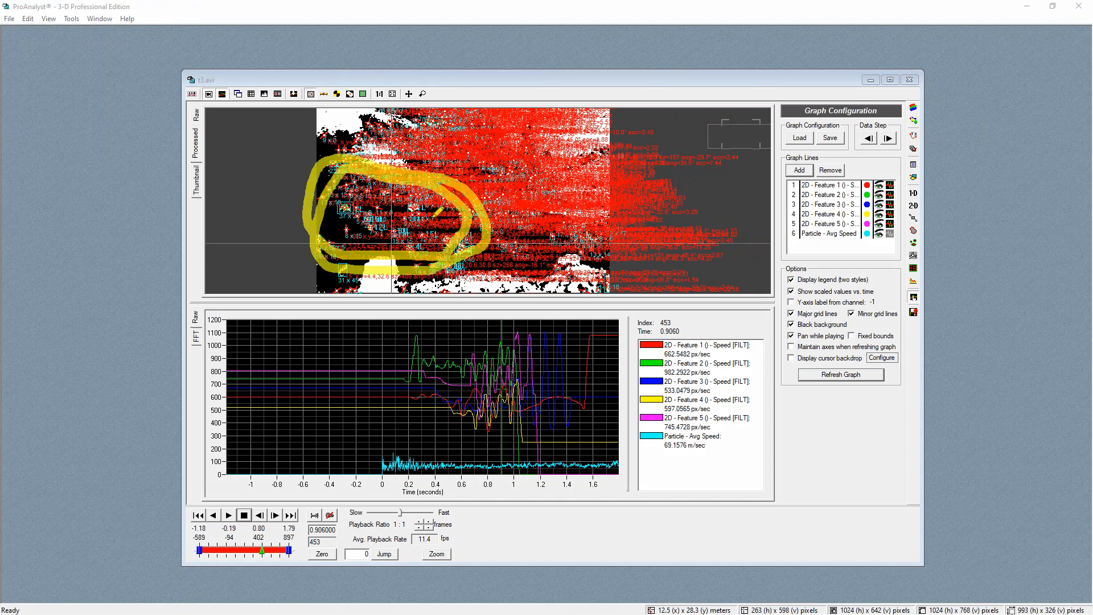
left_click_drag(392, 324, 393, 350)
mouse_move(410, 404)
left_mouse_down()
mouse_move(605, 454)
mouse_move(646, 398)
mouse_move(399, 341)
mouse_move(392, 358)
left_mouse_up()
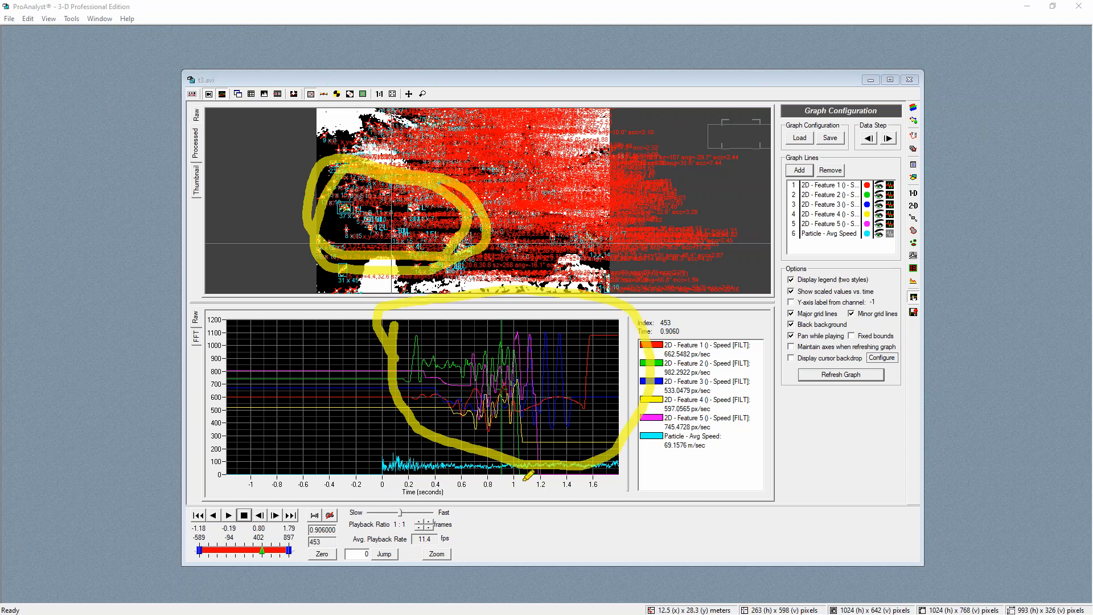
mouse_move(383, 440)
left_mouse_down()
mouse_move(459, 477)
mouse_move(626, 480)
mouse_move(616, 451)
mouse_move(373, 445)
left_mouse_up()
left_click_drag(316, 120, 353, 135)
mouse_move(418, 125)
left_mouse_down()
mouse_move(432, 111)
mouse_move(308, 142)
left_mouse_up()
mouse_move(595, 136)
left_mouse_down()
mouse_move(586, 147)
mouse_move(600, 177)
mouse_move(584, 137)
mouse_move(595, 171)
left_mouse_up()
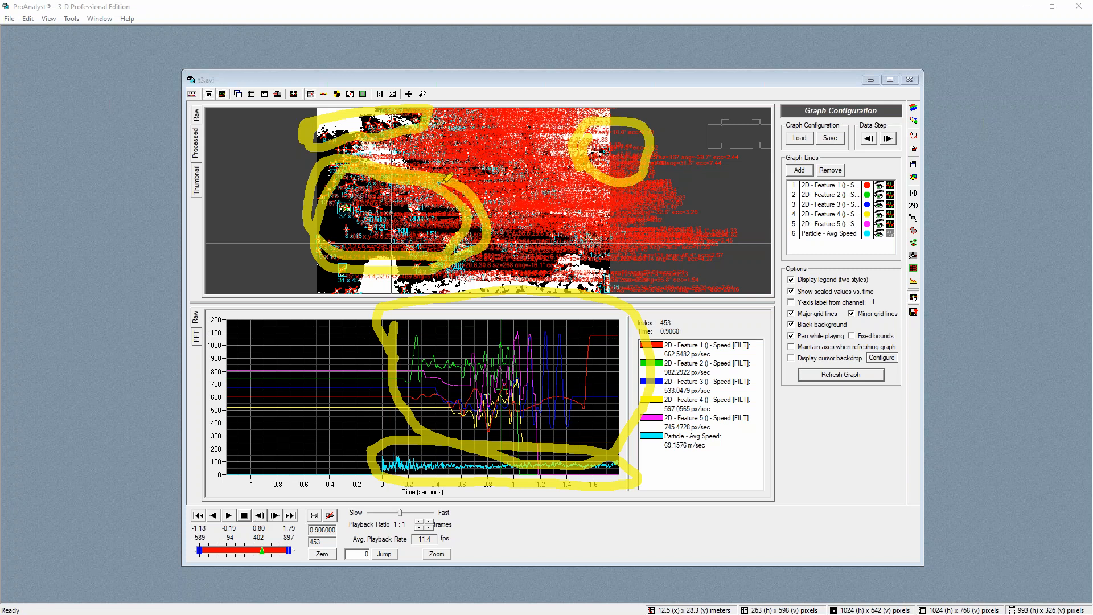
mouse_move(324, 122)
left_mouse_down()
mouse_move(340, 136)
mouse_move(398, 143)
mouse_move(436, 114)
left_mouse_up()
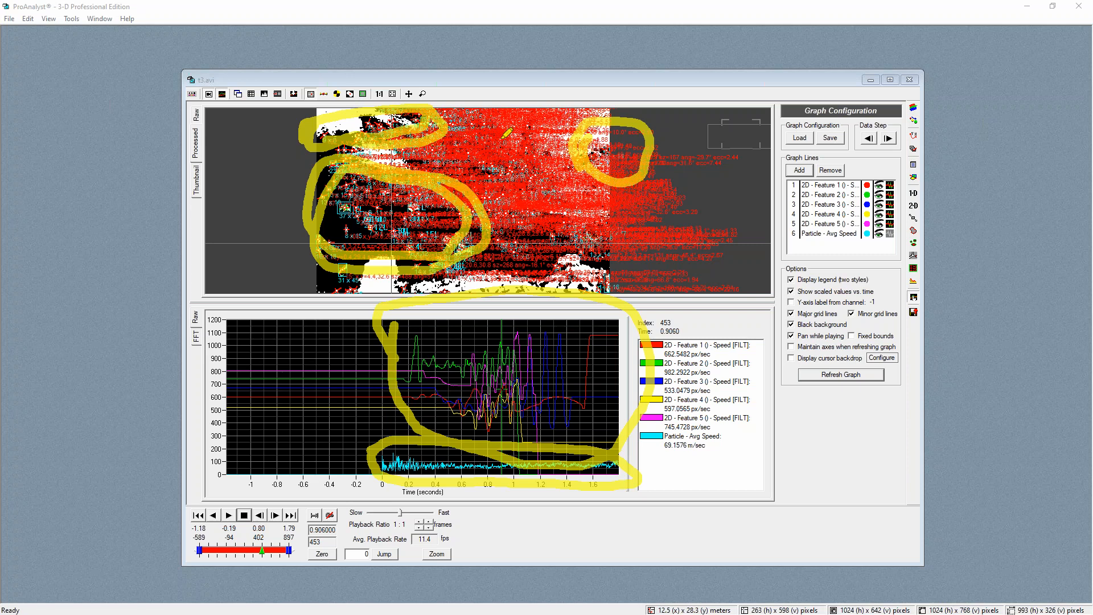
key("Escape")
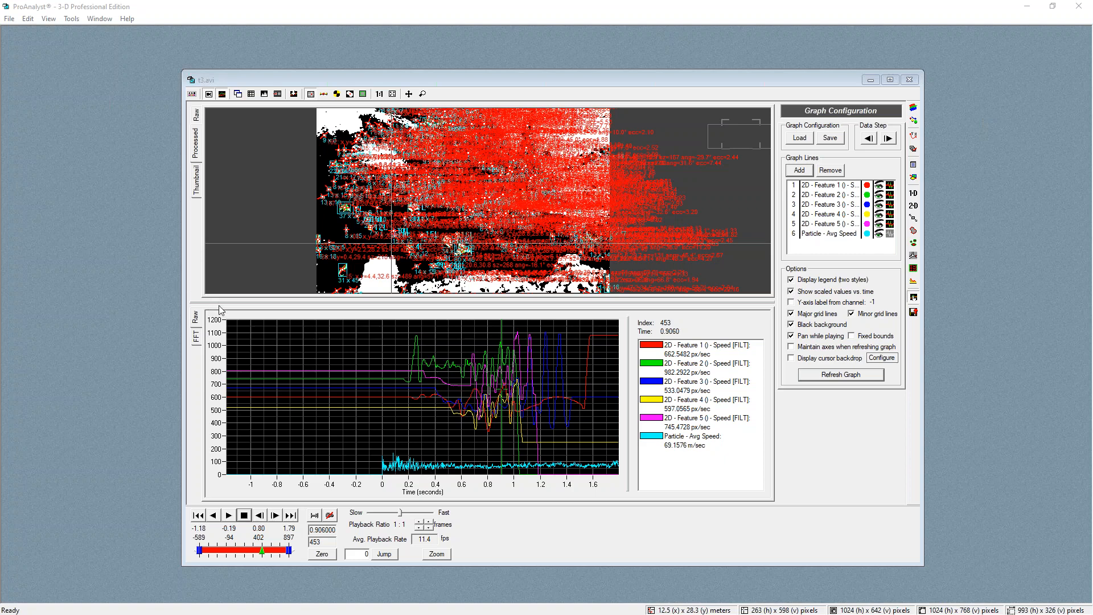
Enlarge the video pane above the graph and disable particle tracking
left_click_drag(216, 305, 235, 372)
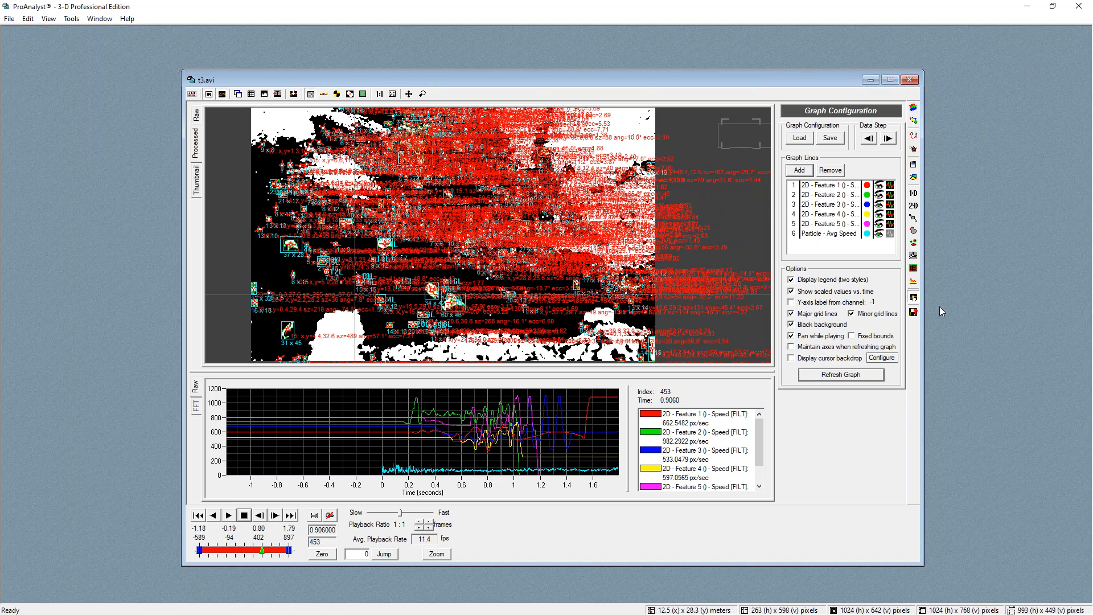
left_click(914, 245)
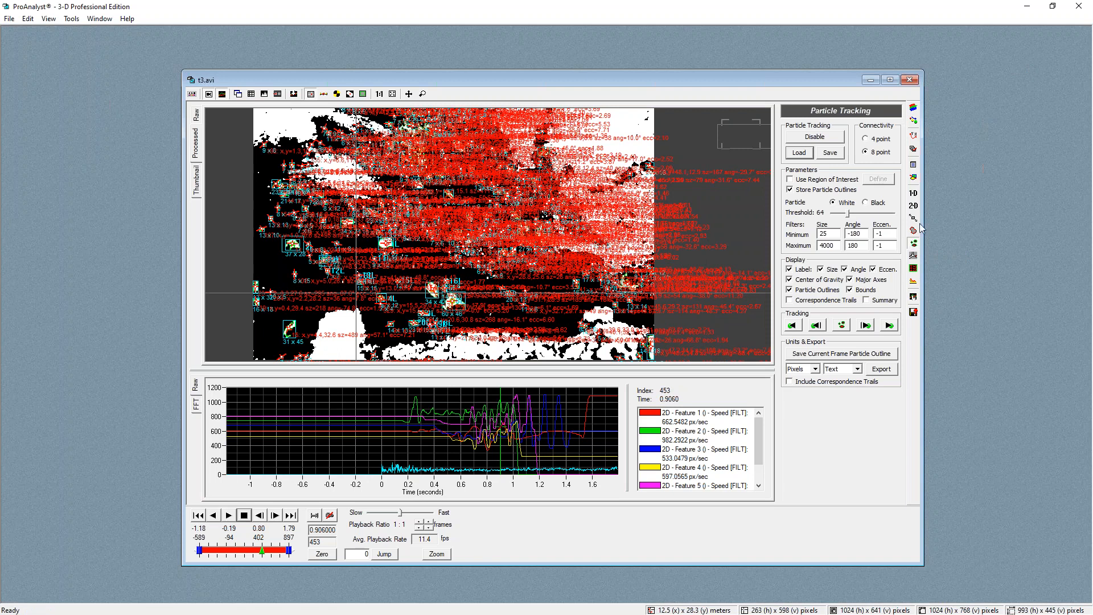
left_click(816, 137)
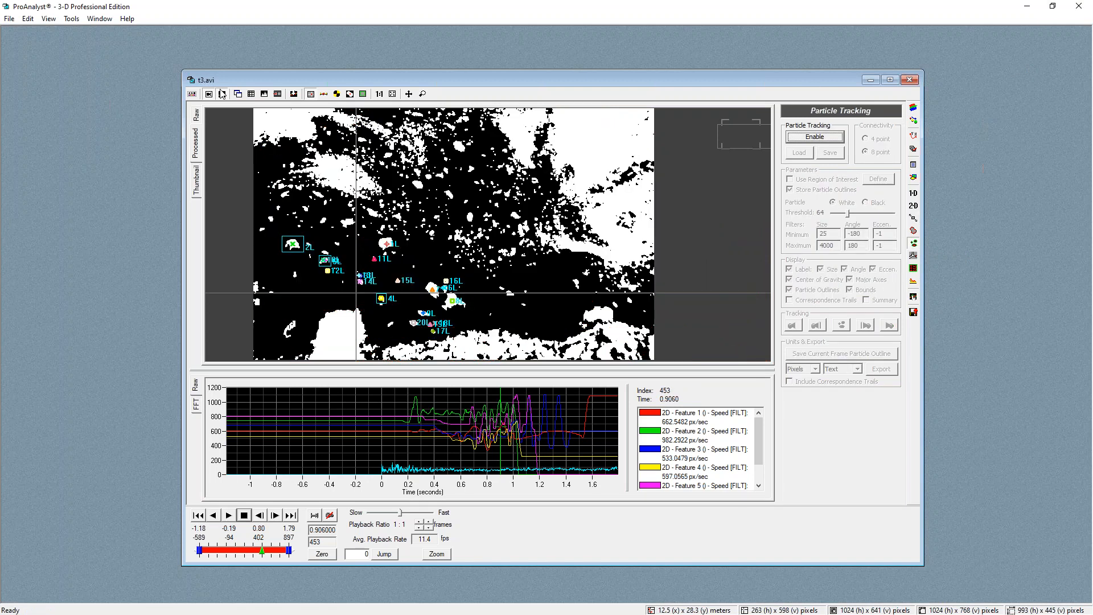
Turn off the Threshold (Binary) and Morphology Break Connections image filters
left_click(914, 120)
left_click(793, 185)
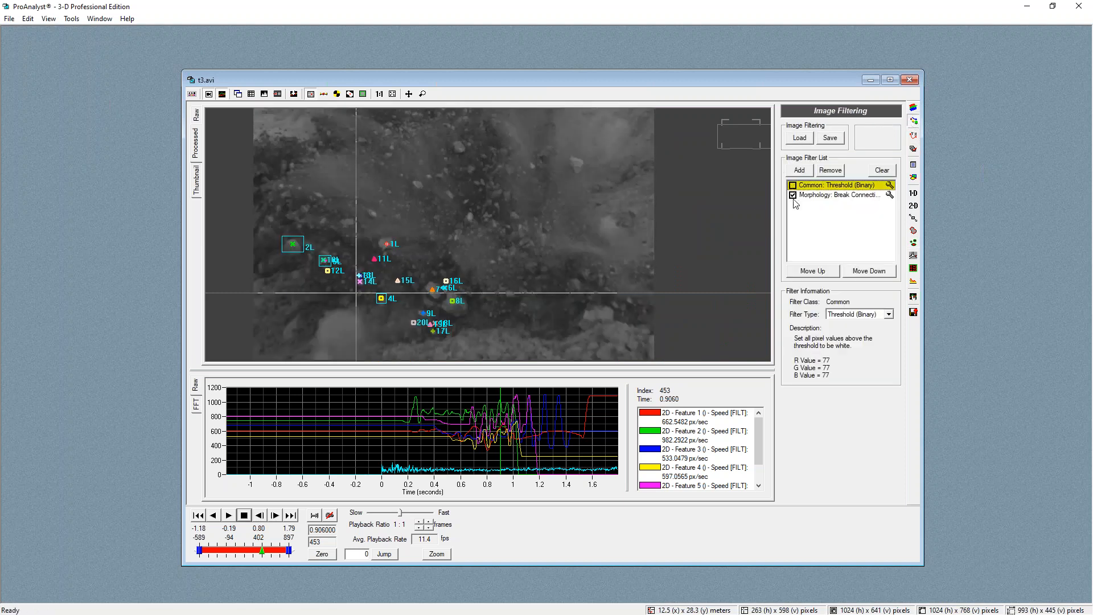
left_click(792, 195)
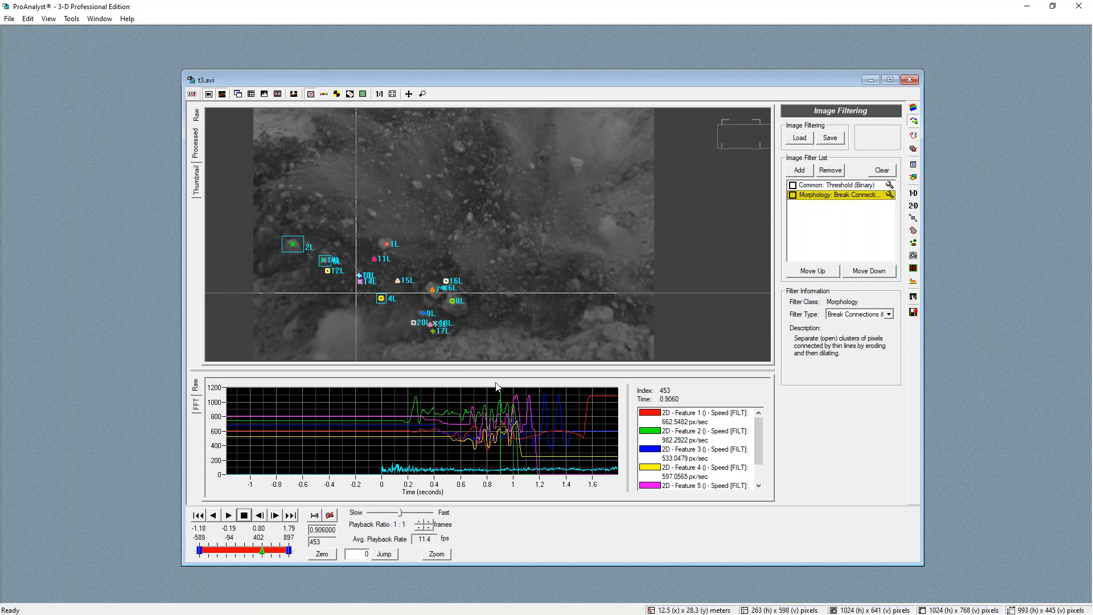
Examine the unfiltered video frames and the tracked feature points around the start and frame 121
left_click_drag(263, 550, 204, 550)
left_click_drag(204, 550, 199, 551)
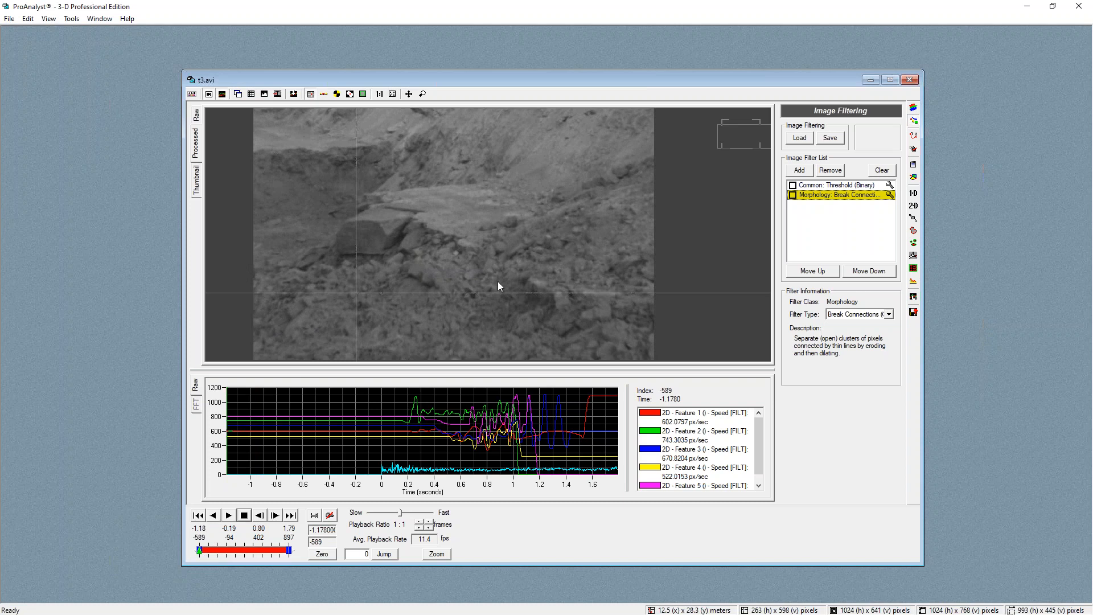
left_click(913, 137)
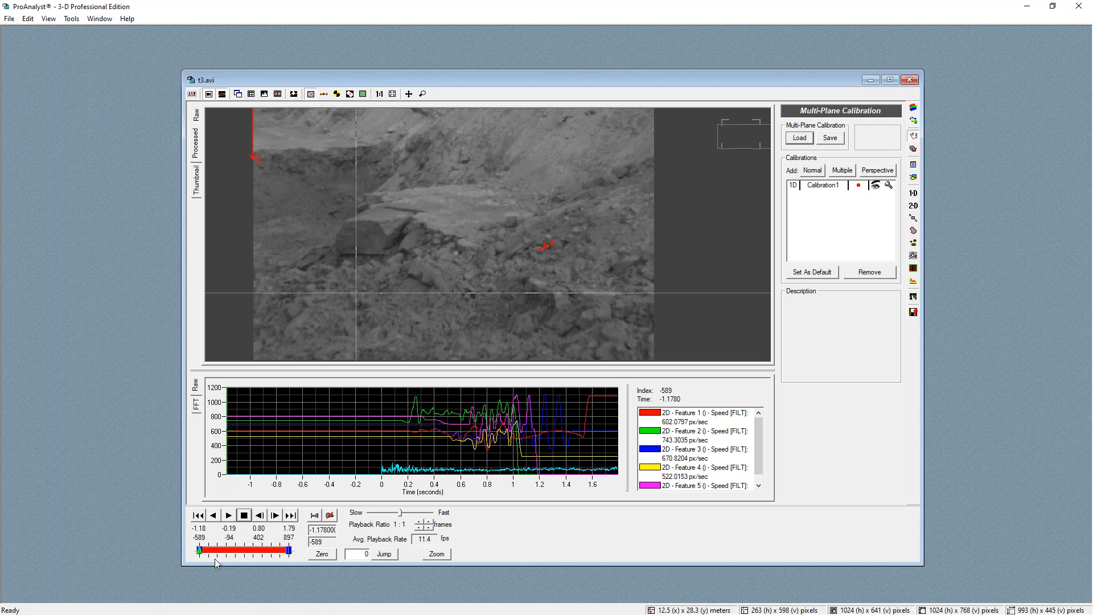
left_click(913, 206)
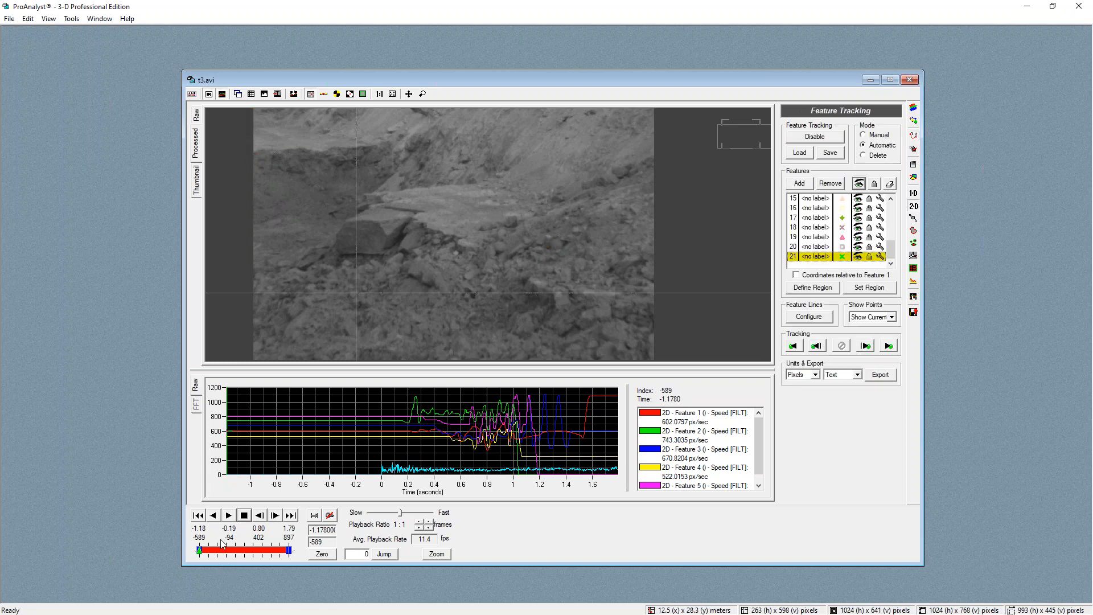
left_click_drag(200, 550, 245, 551)
left_click(519, 301)
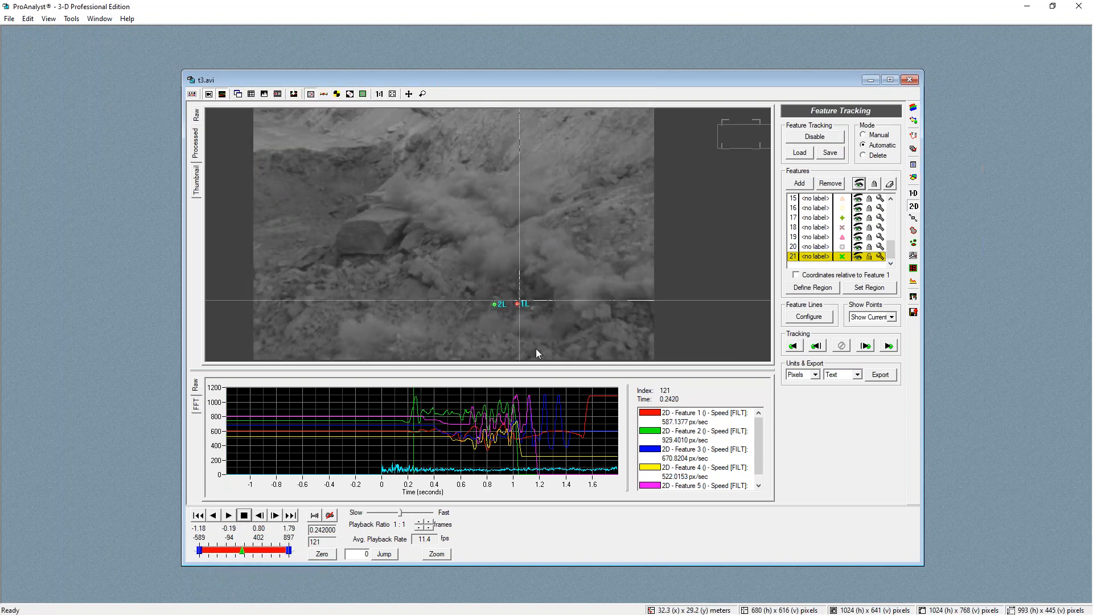
scroll(535, 348, "up", 5)
left_click(486, 248)
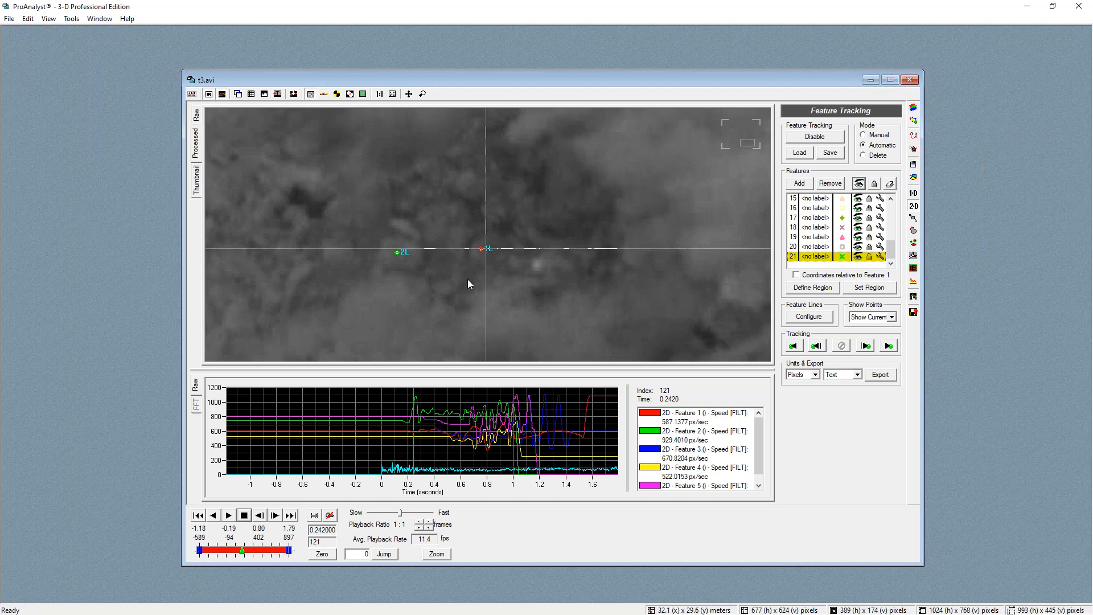
scroll(472, 273, "down", 3)
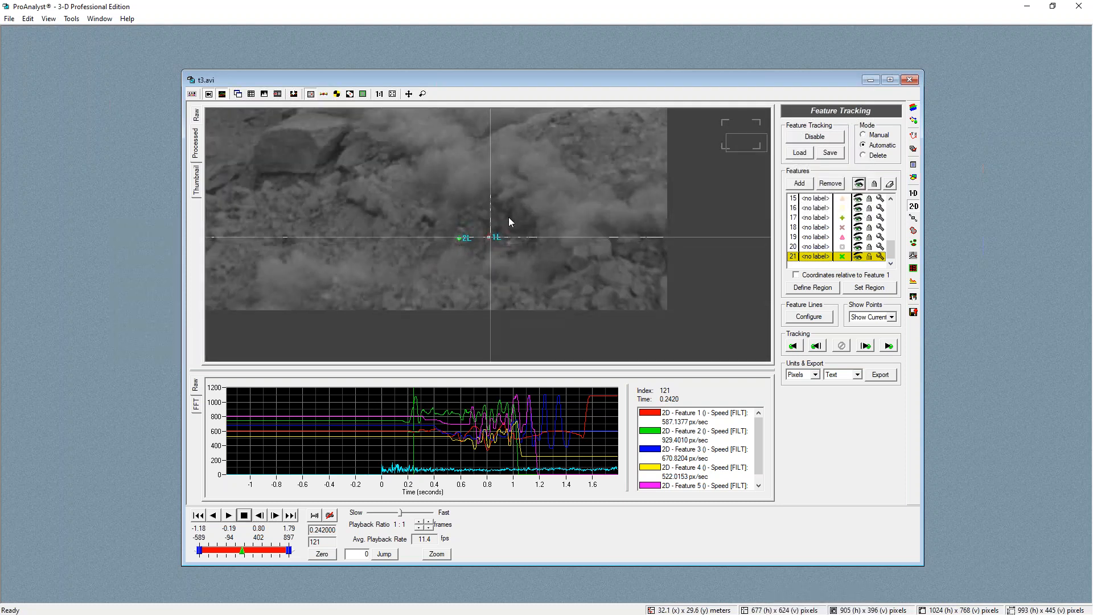
left_click(508, 218)
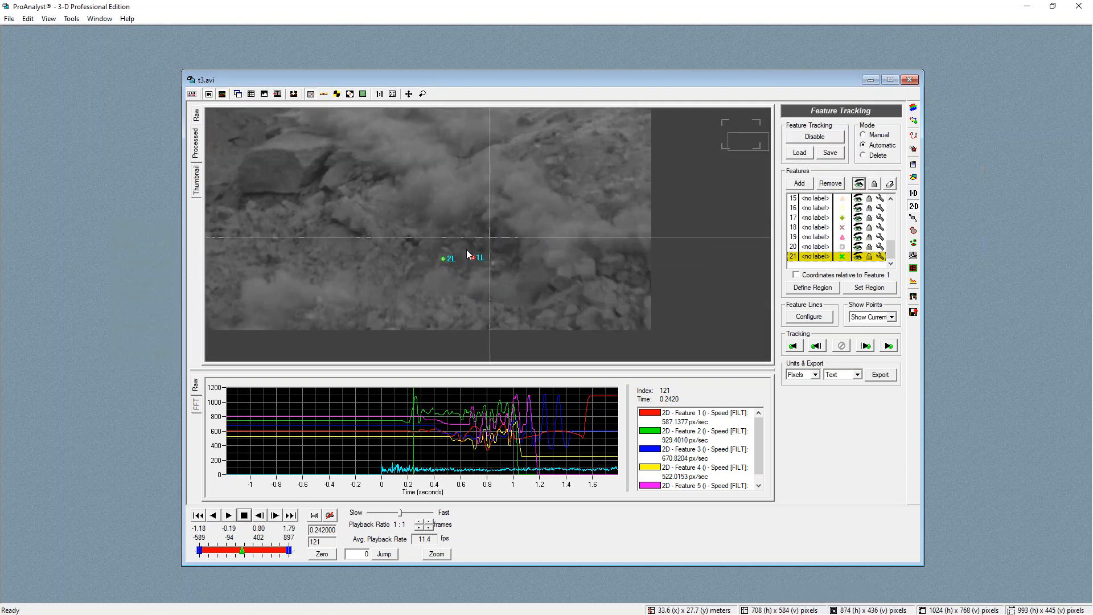
left_click(489, 234)
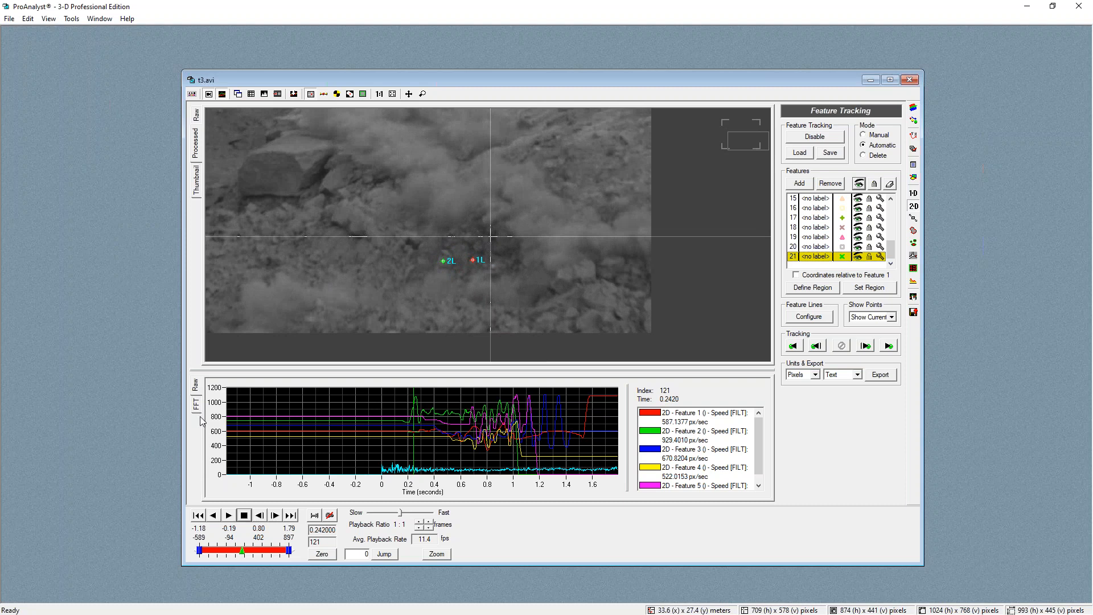
scroll(416, 174, "down", 1)
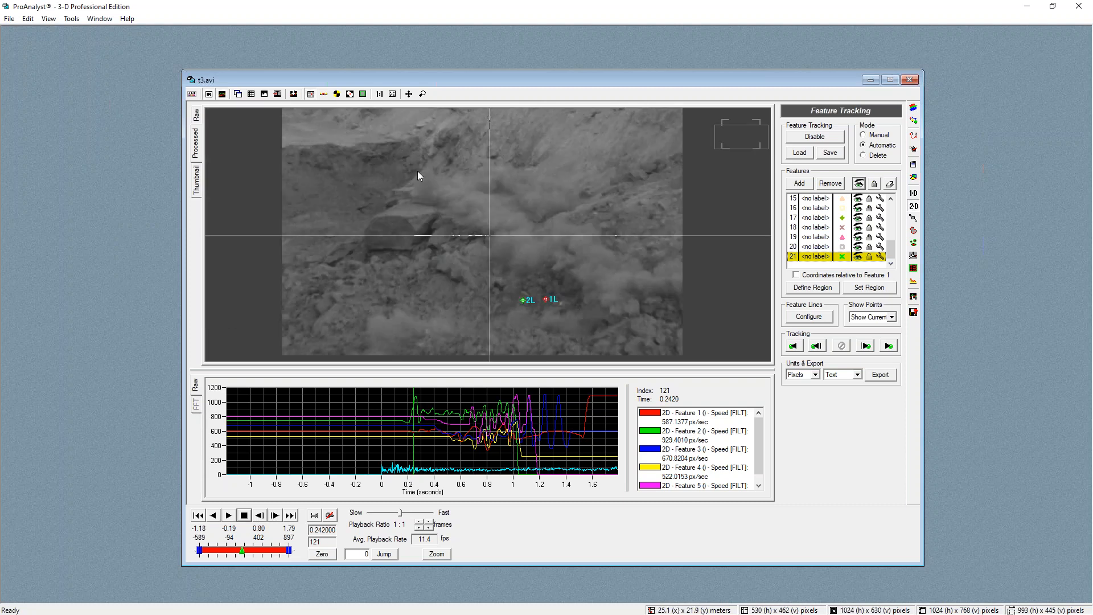
left_click_drag(641, 73, 642, 38)
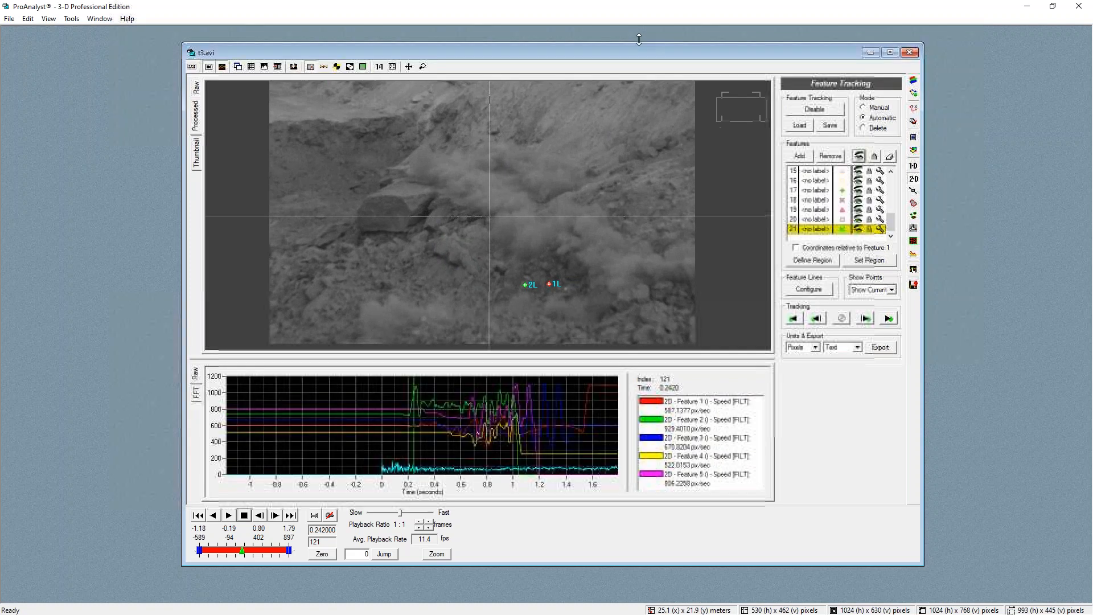
scroll(511, 131, "up", 1)
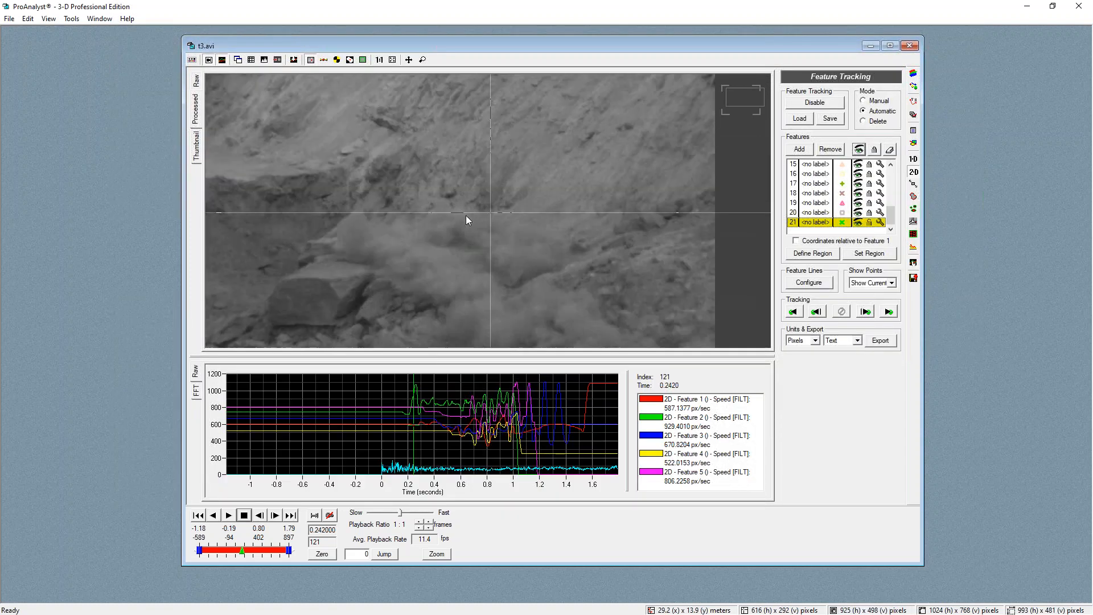
scroll(456, 244, "down", 1)
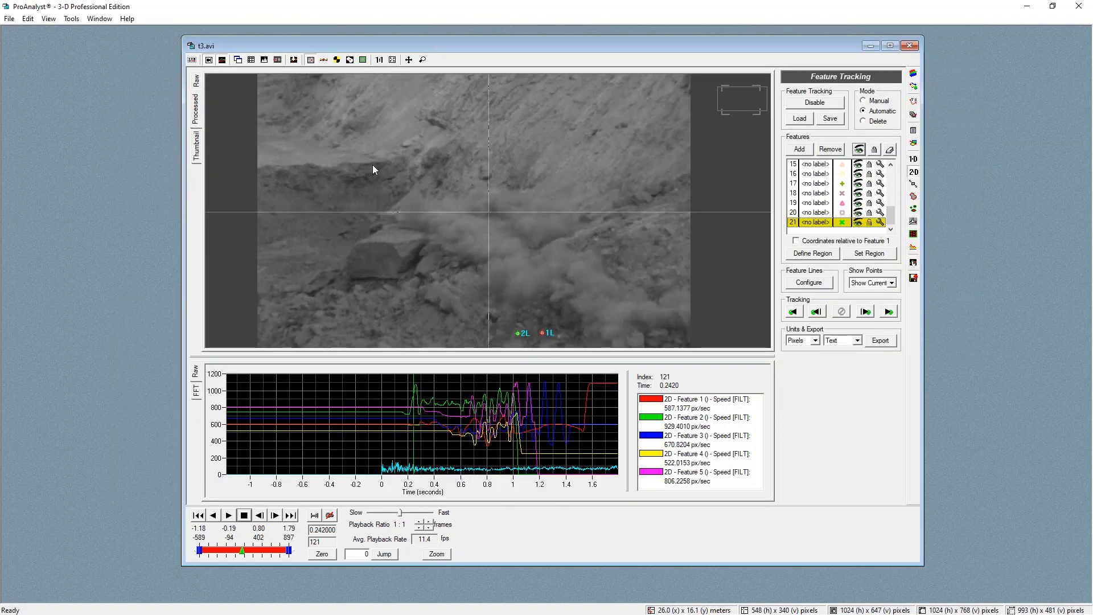
Start saving the video with a frame range ending at frame 589
left_click(8, 19)
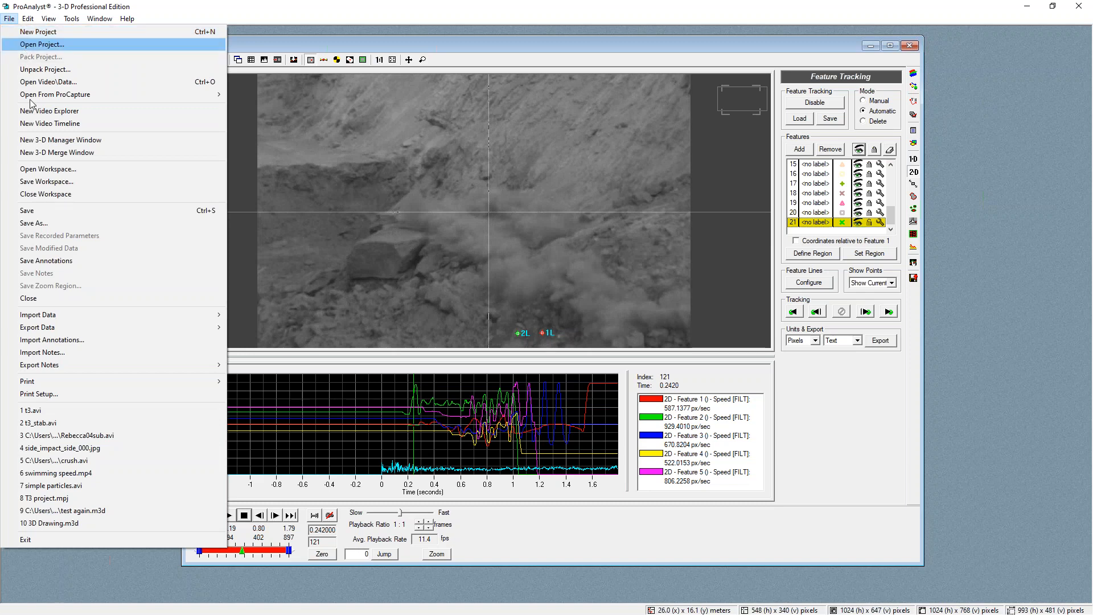
left_click(42, 224)
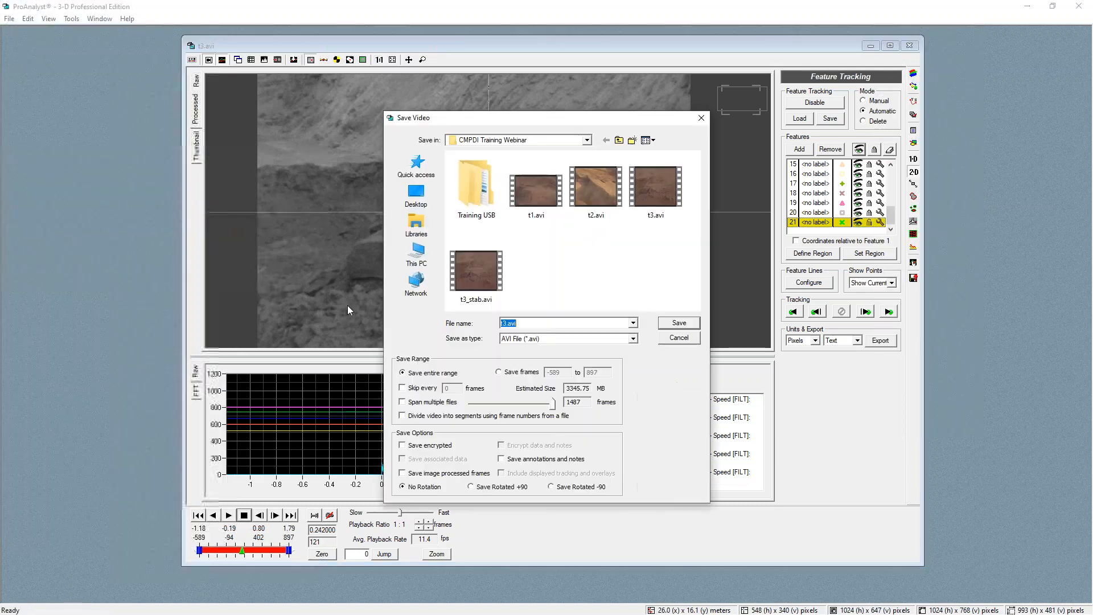
left_click(519, 375)
left_click_drag(563, 374, 548, 374)
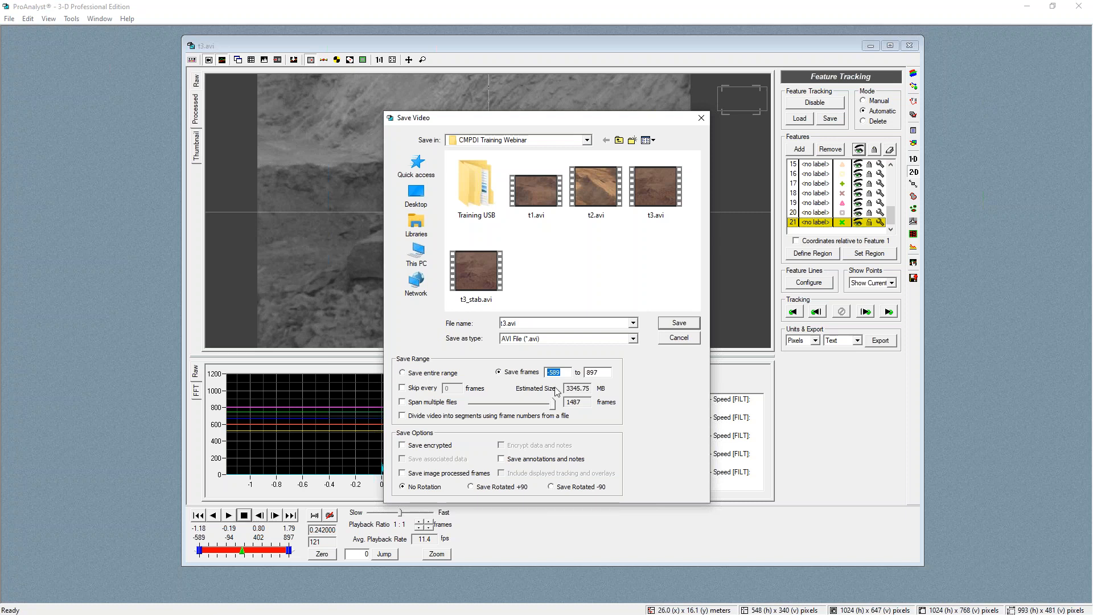
left_click_drag(614, 374, 583, 381)
type("589")
Save the frames as a JPEG Sequence named t3.jpg at JPEG quality 100
left_click(542, 339)
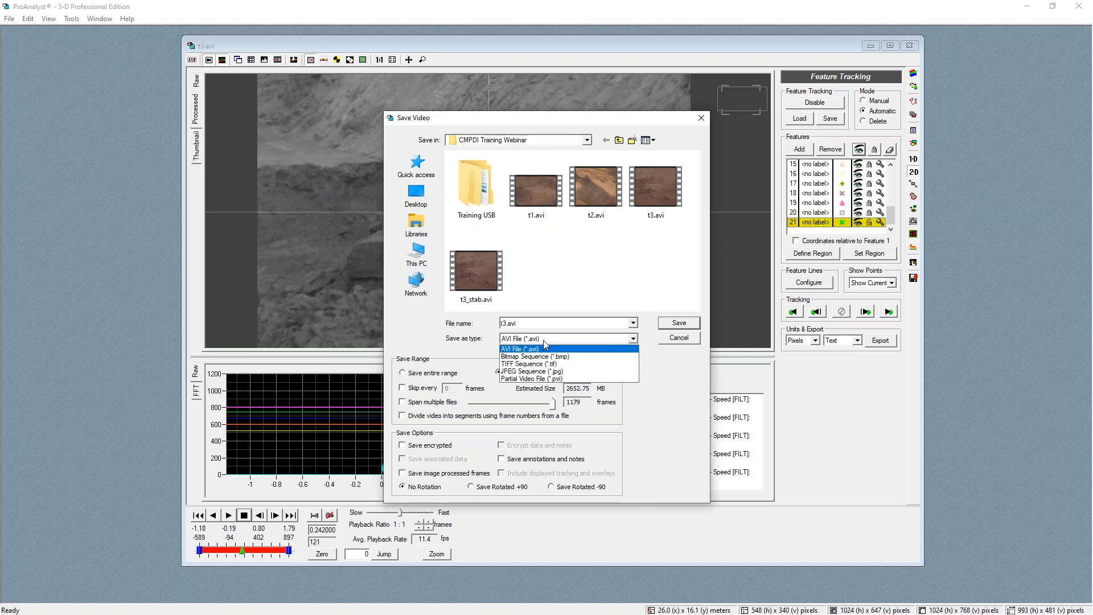
left_click(572, 366)
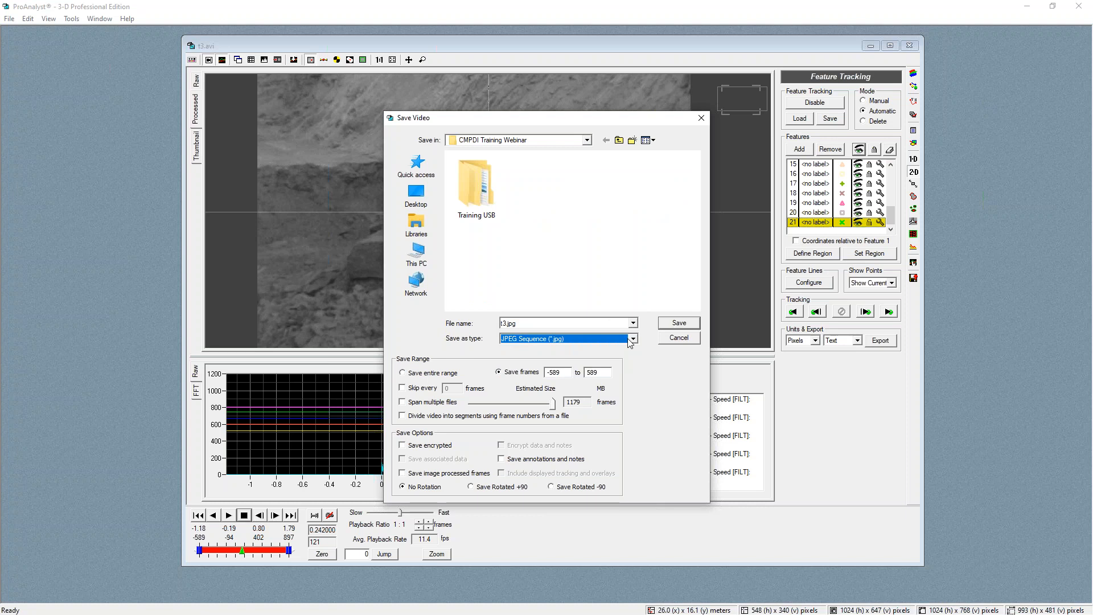
left_click(683, 325)
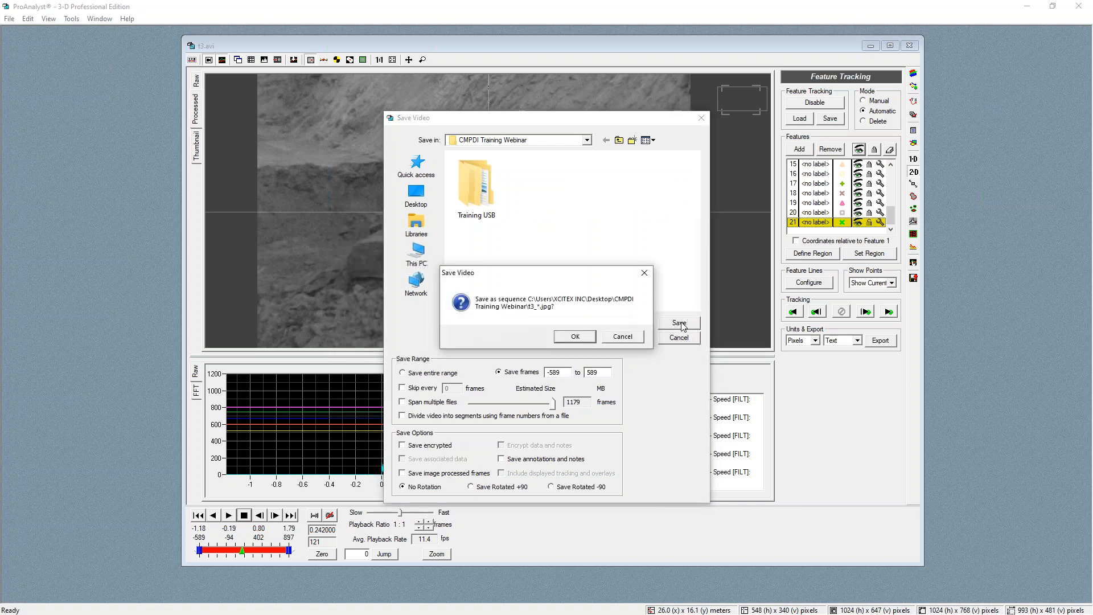
left_click(575, 336)
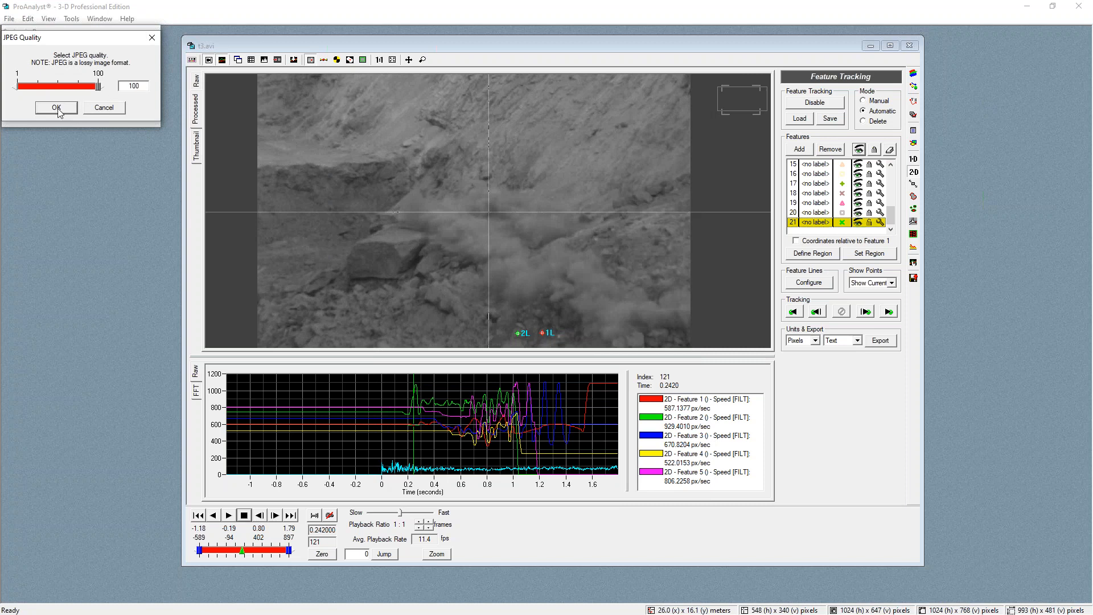
left_click(57, 108)
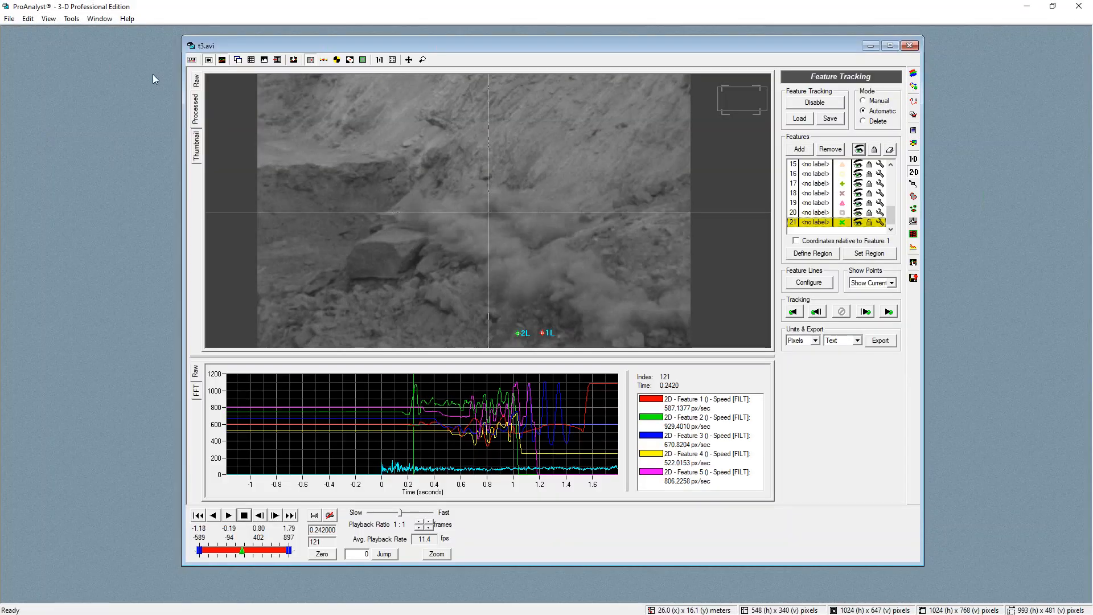
Open the exported t3_0000.jpg sequence with a tracking frame offset of 0 and close its window
left_click_drag(244, 43, 221, 42)
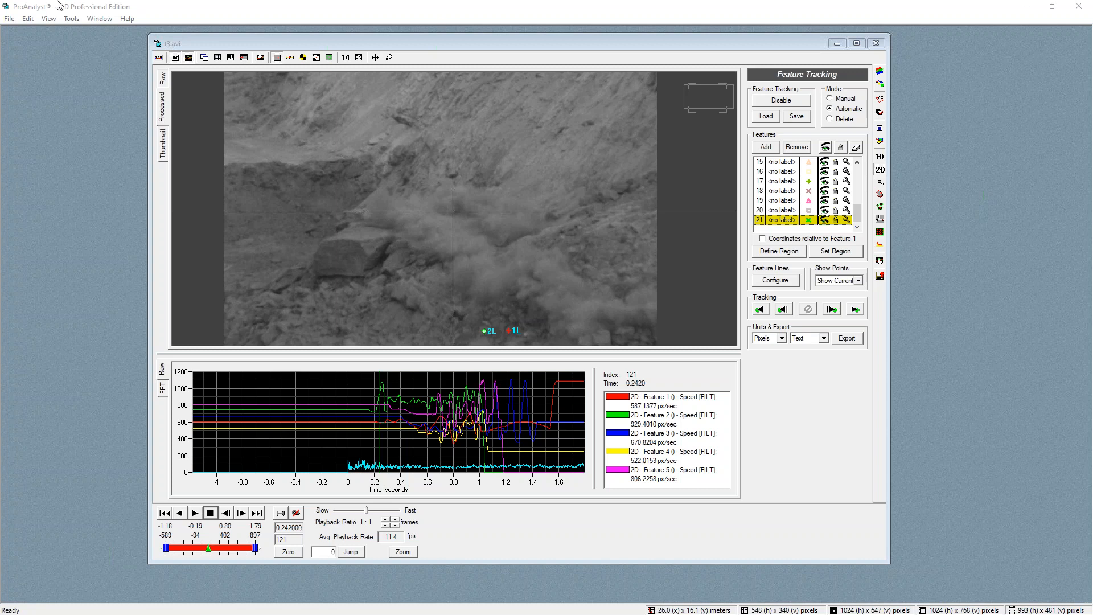
left_click_drag(301, 36, 371, 49)
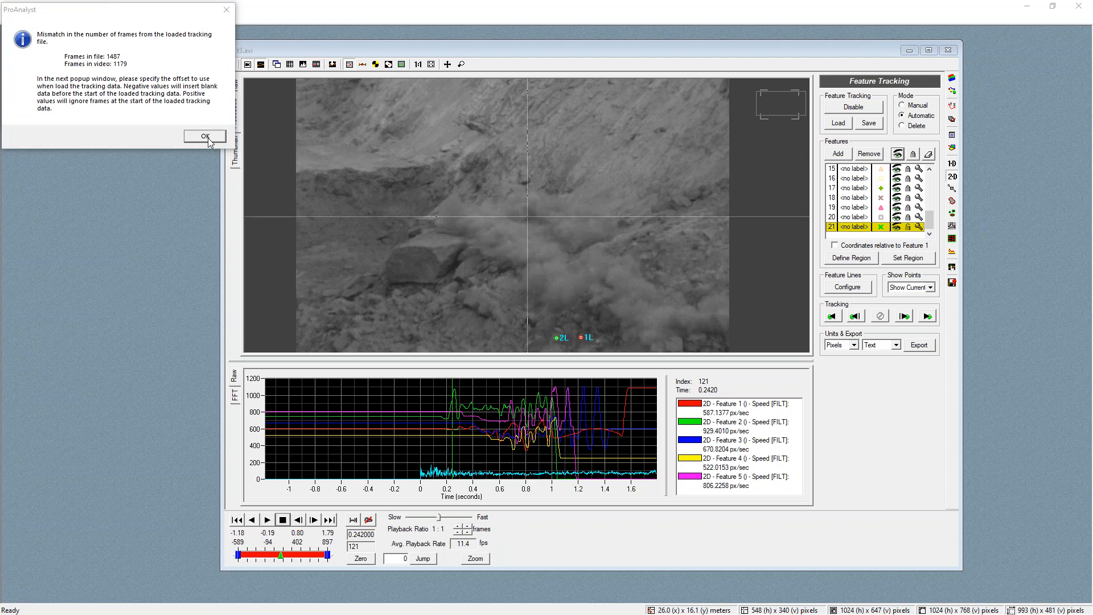
left_click(214, 139)
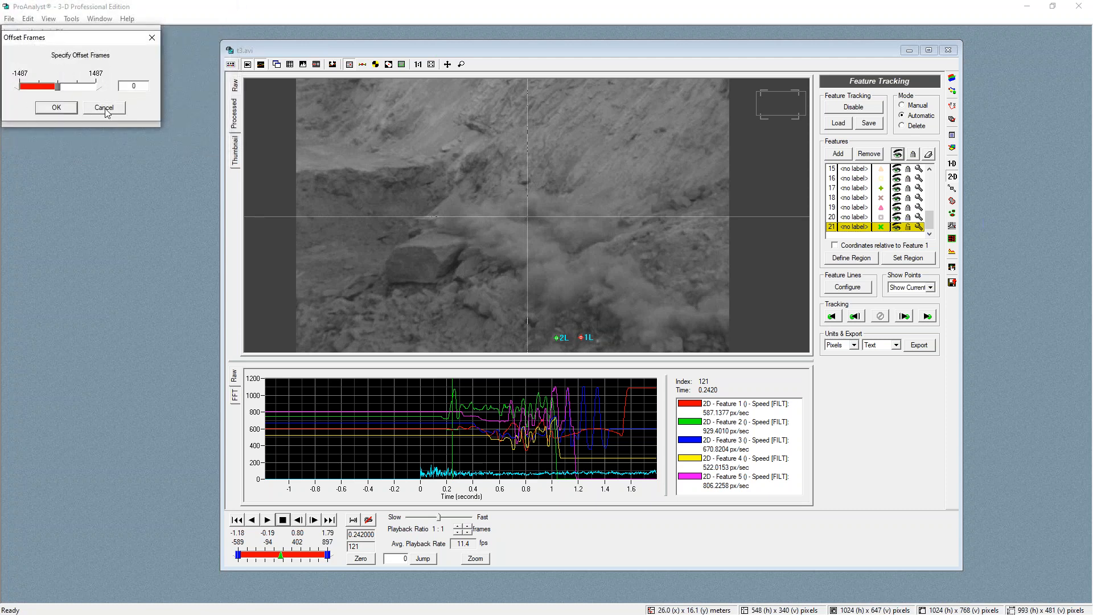
left_click(73, 110)
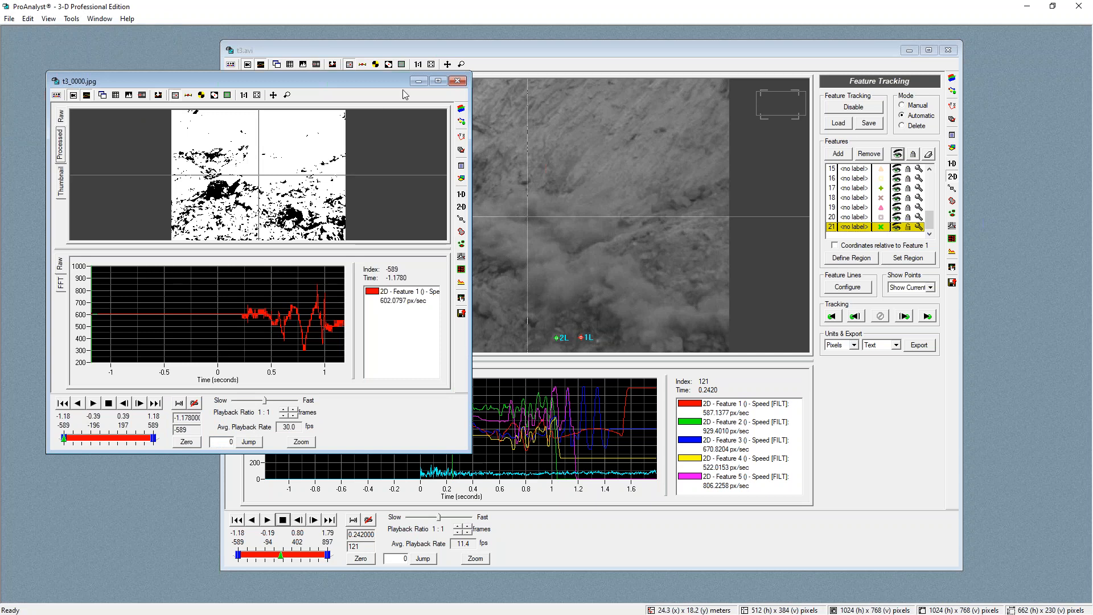
left_click(460, 81)
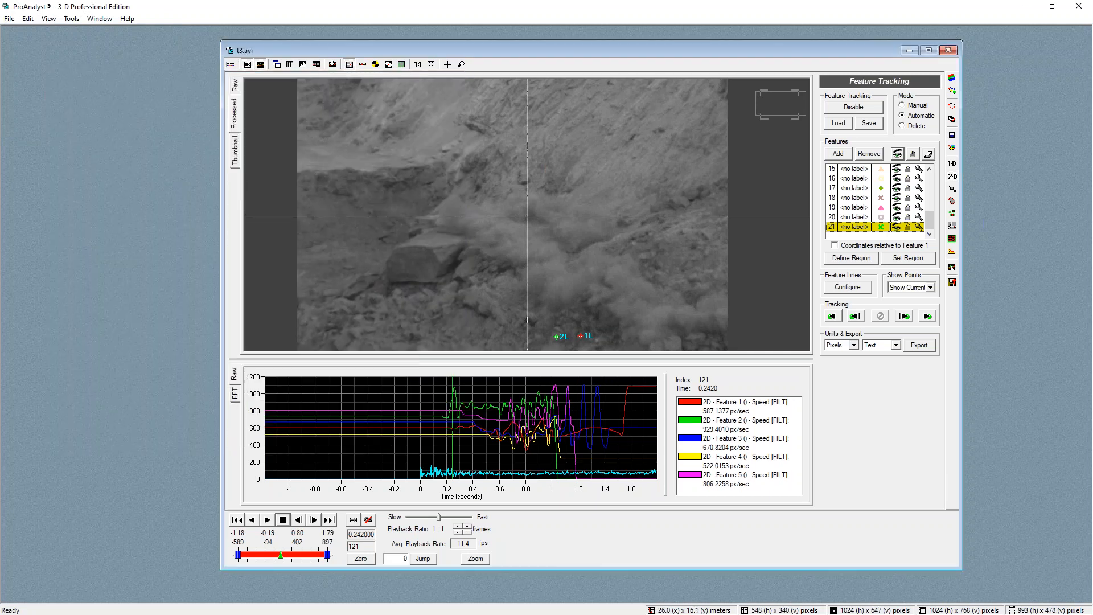
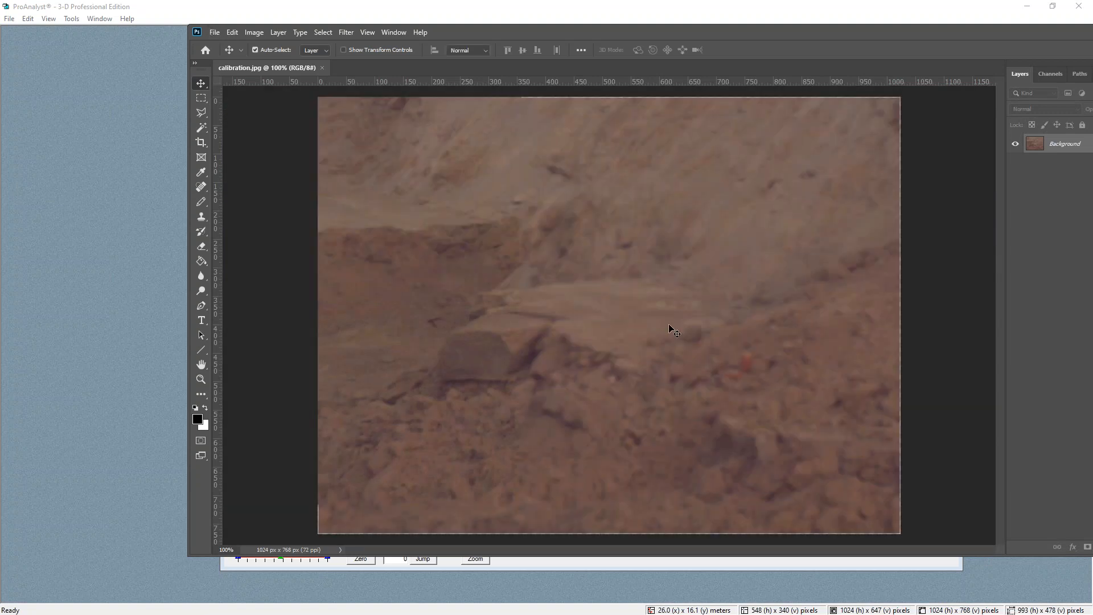
Open calibration image 2.png and calibration image.png as documents next to calibration.jpg
left_click(214, 32)
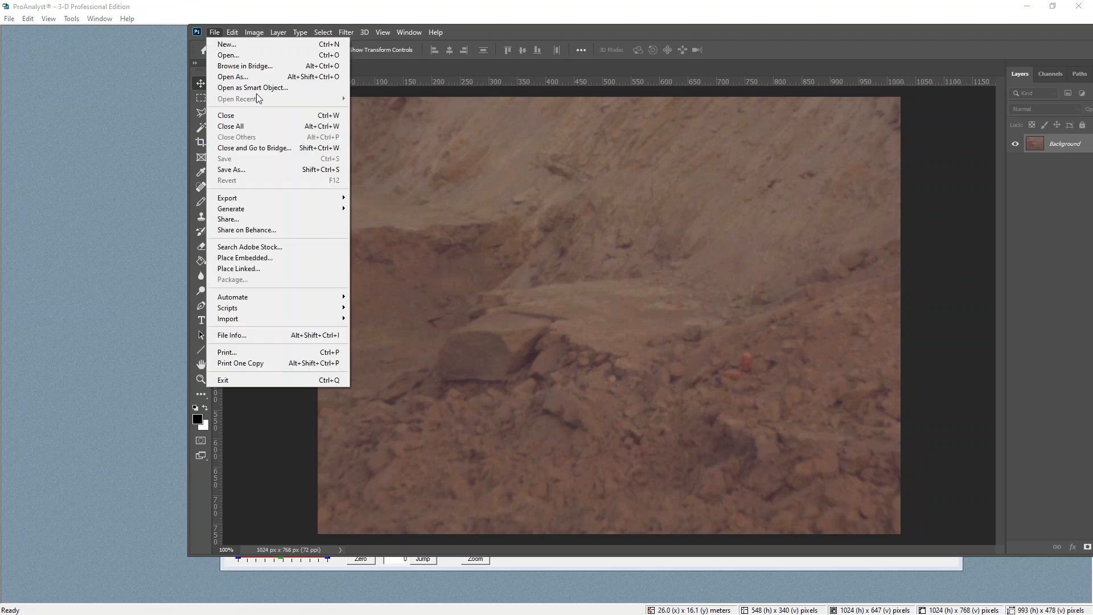
left_click(405, 68)
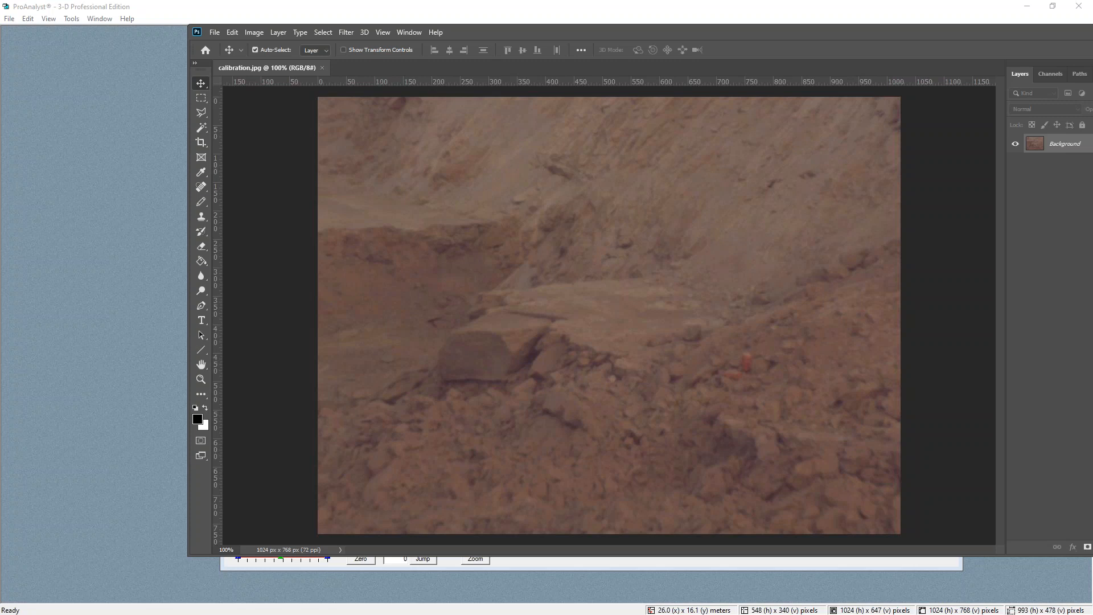
left_click_drag(593, 57, 571, 70)
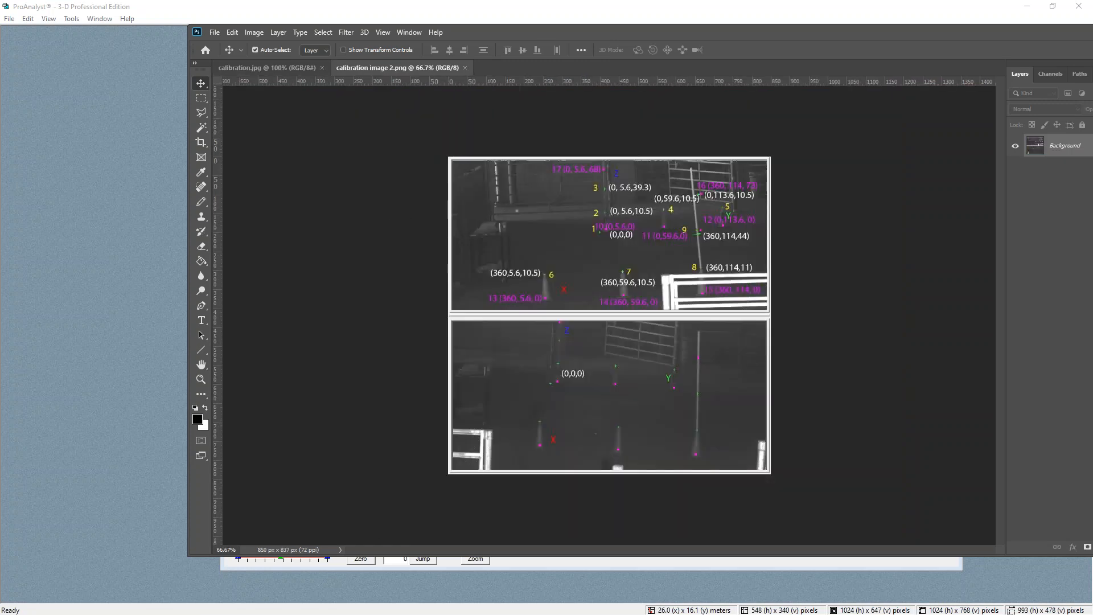
left_click_drag(867, 49, 680, 76)
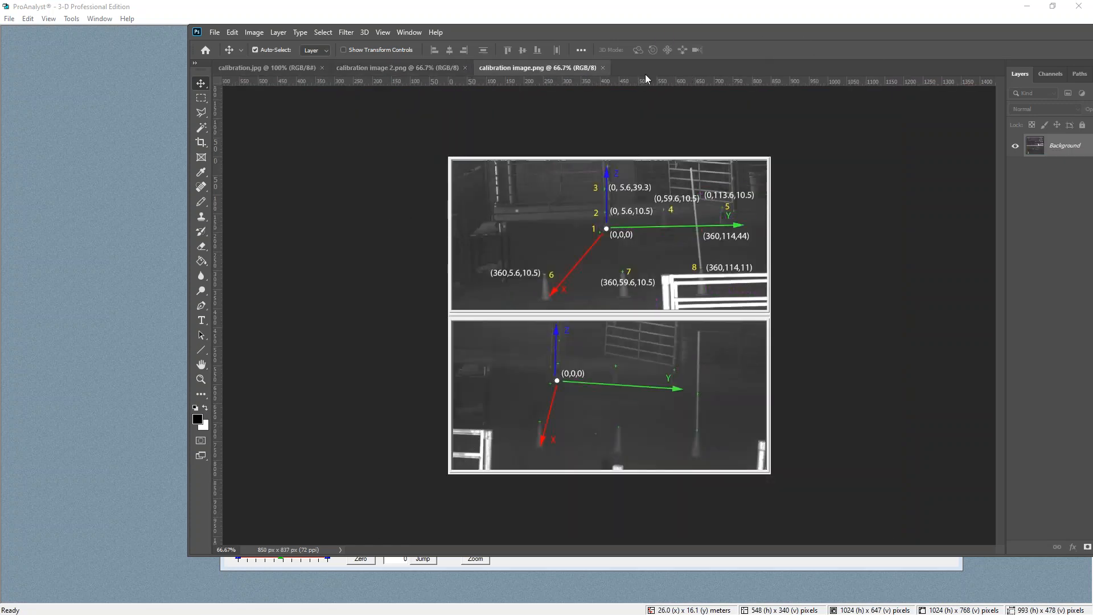
left_click_drag(709, 38, 563, 24)
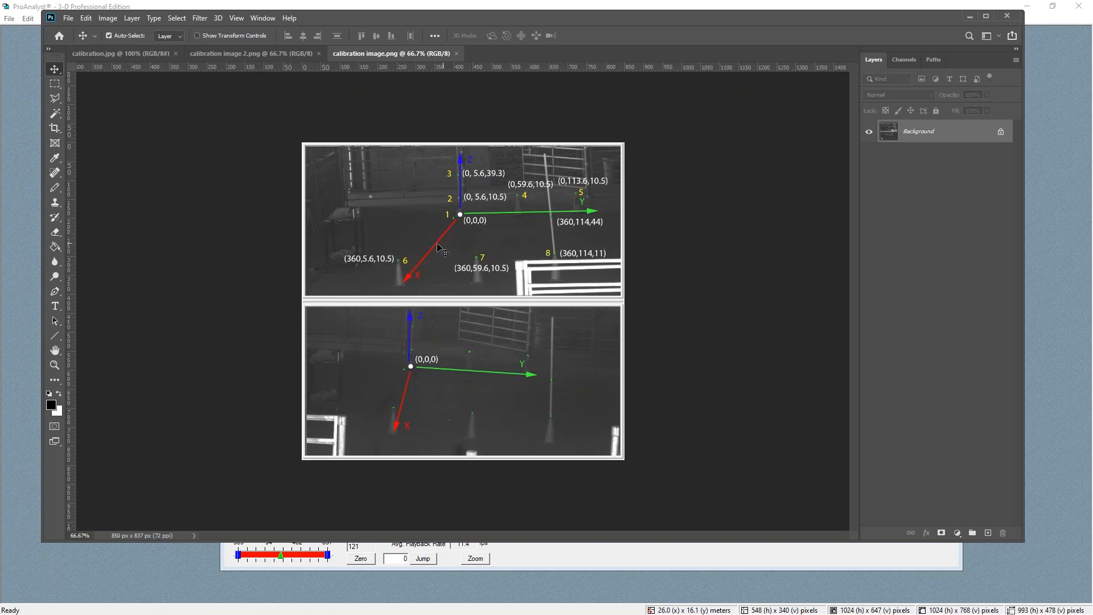
Compare the labelled calibration points in calibration image 2.png and calibration image.png
left_click(237, 56)
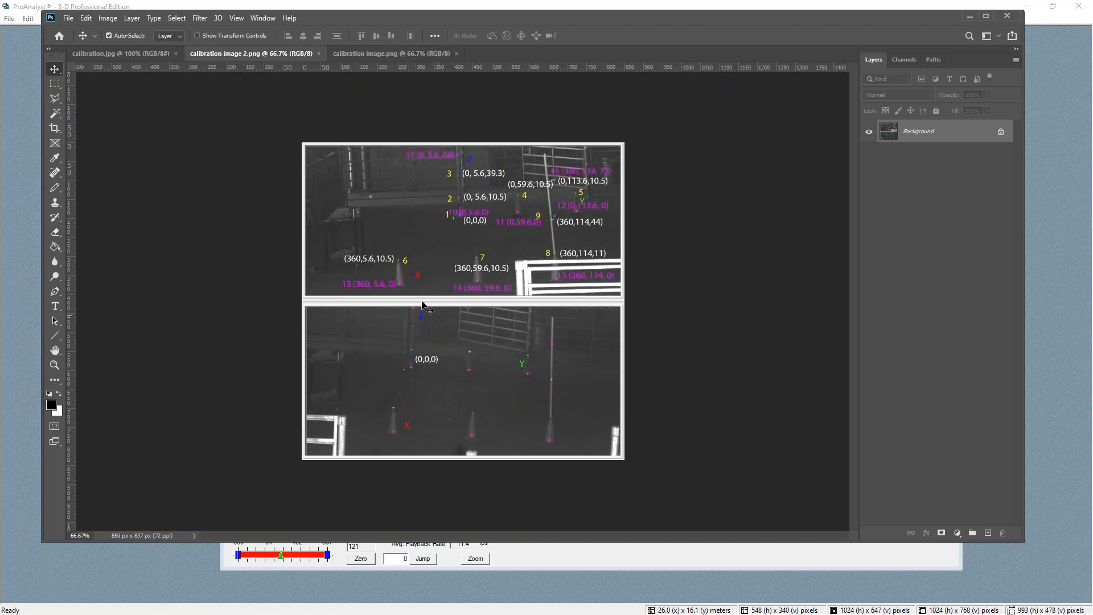
left_click(379, 53)
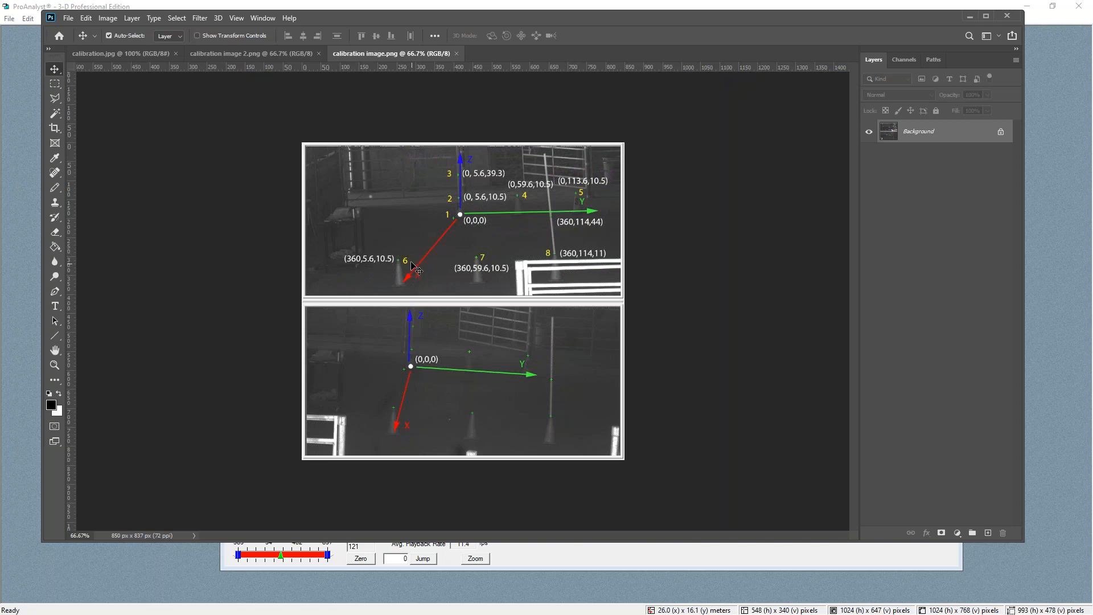
left_click(270, 57)
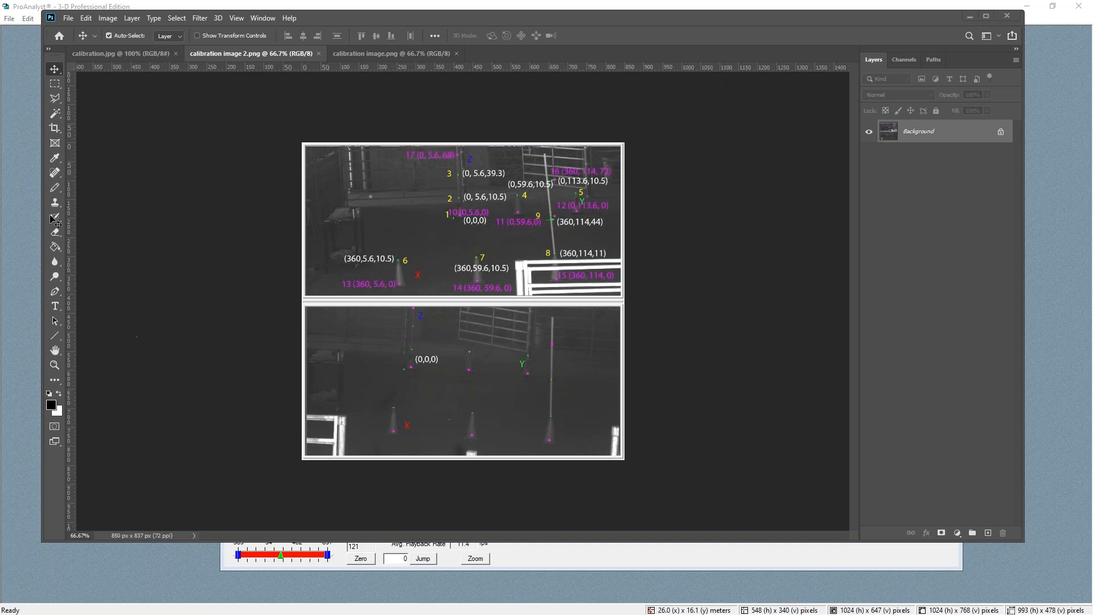
left_click(368, 54)
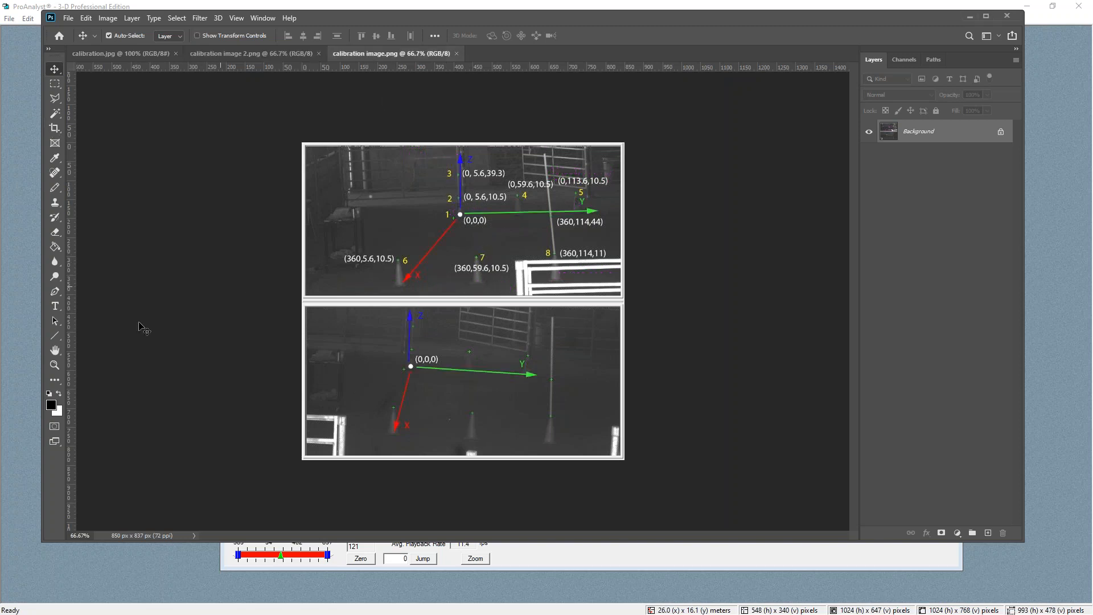
Add a new layer to calibration image.png and draw a short line near point 4 with the Line tool
left_click(55, 335)
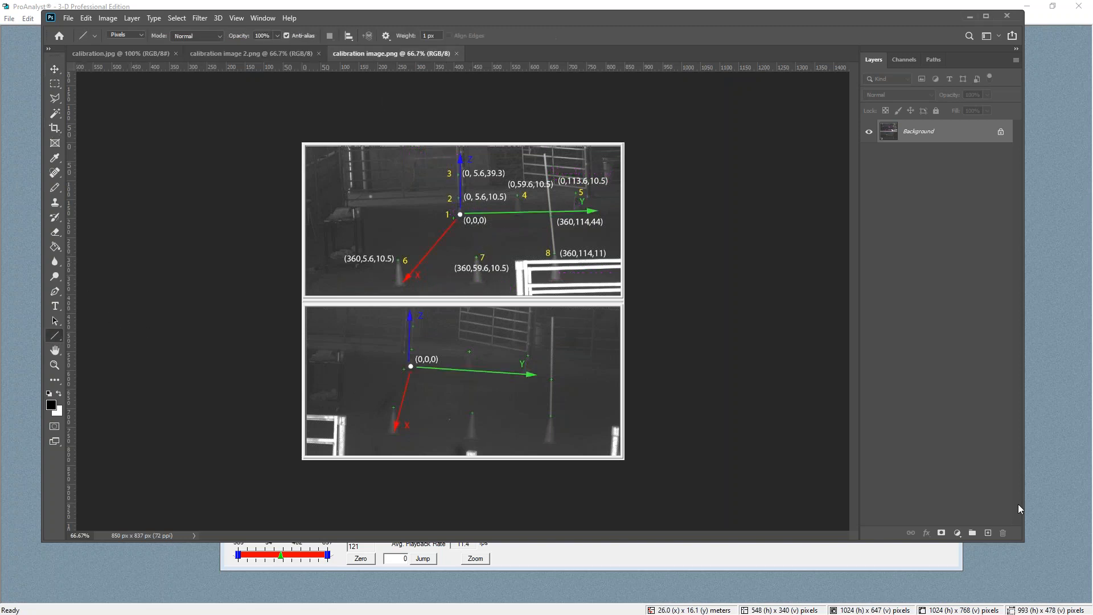
left_click(988, 533)
left_click_drag(518, 194, 521, 220)
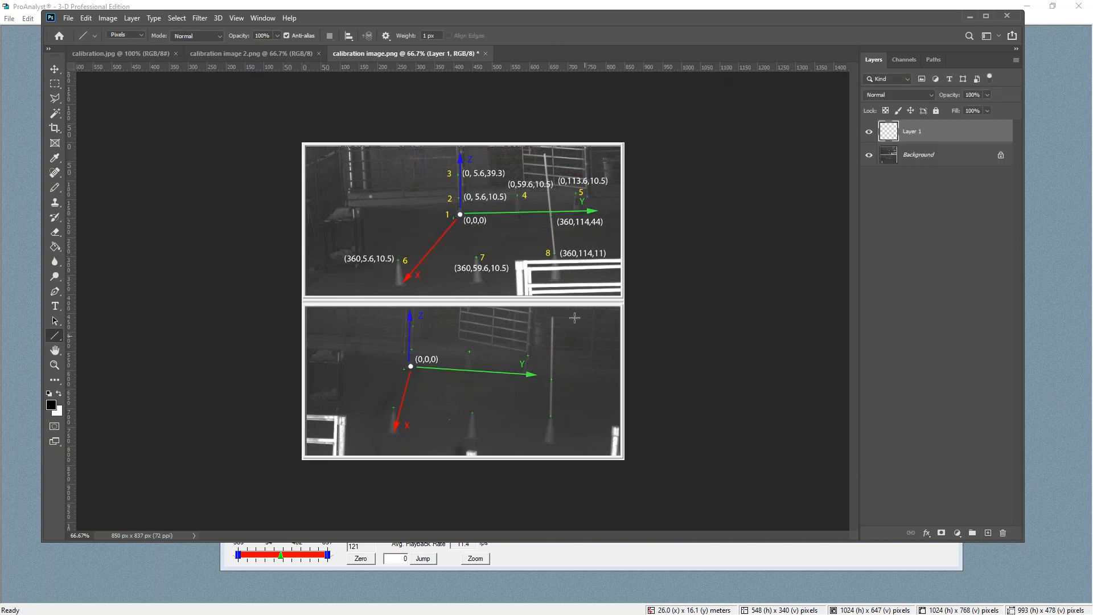
left_click(54, 365)
left_click(520, 171)
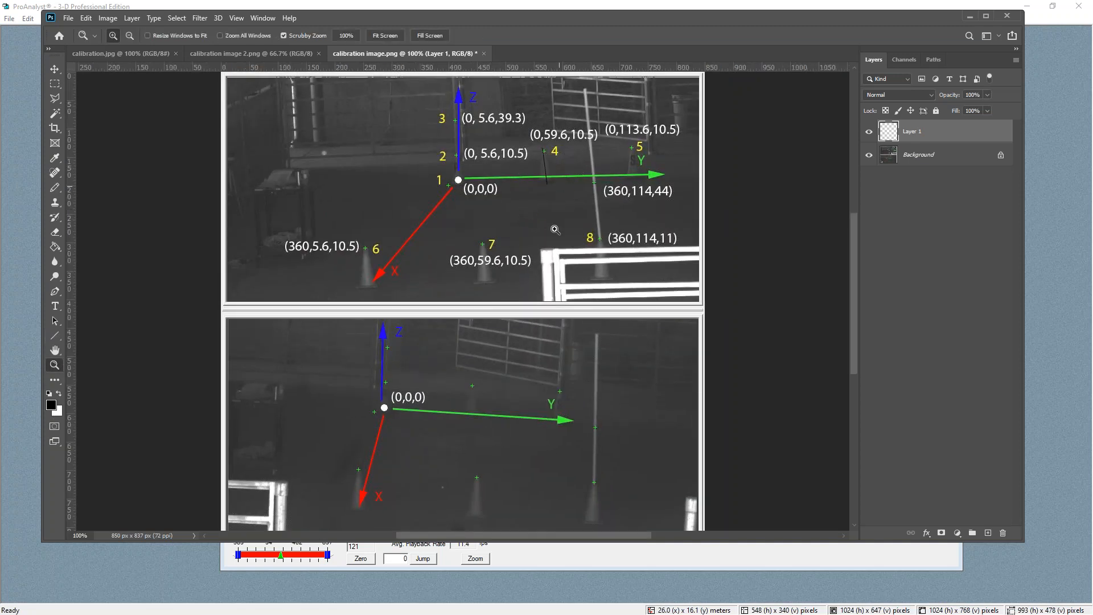
Draw lines on the new layer from point 4 down toward point 7 with the Line tool
left_click(56, 336)
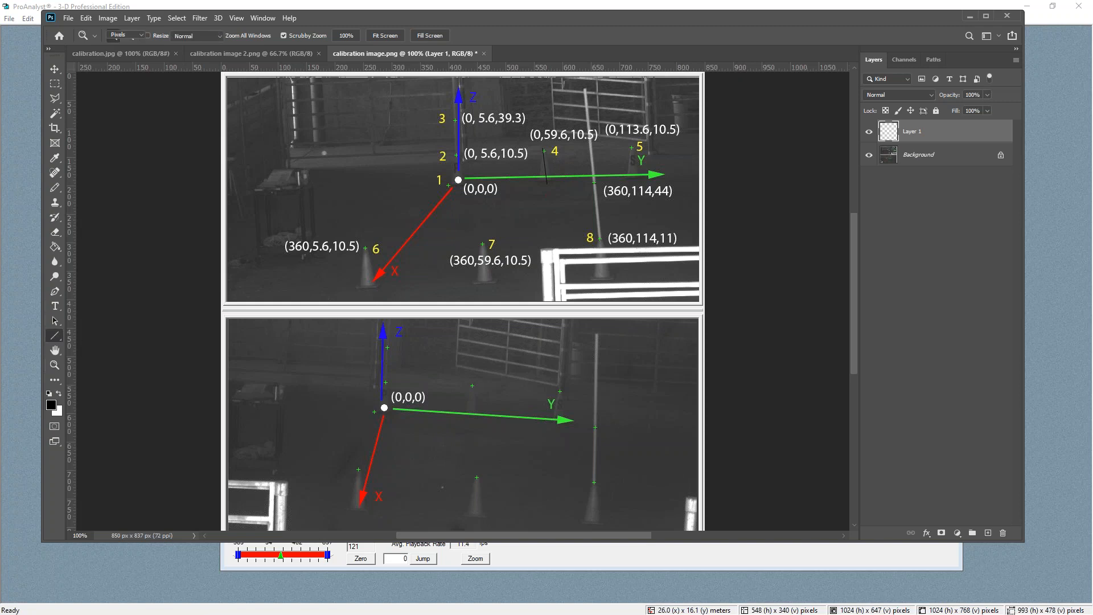
left_click_drag(544, 151, 482, 244)
left_click_drag(550, 182, 482, 245)
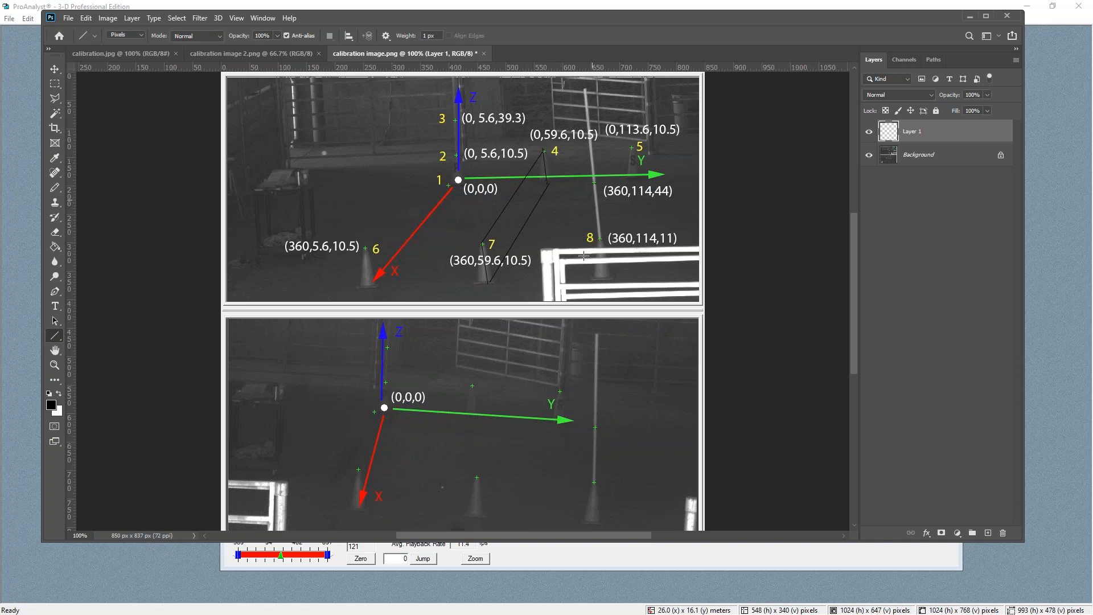
left_click_drag(562, 172, 516, 272)
left_click_drag(563, 170, 516, 278)
left_click(635, 178)
left_click(483, 244)
left_click(487, 282)
mouse_move(482, 243)
left_mouse_down()
mouse_move(632, 142)
mouse_move(547, 239)
mouse_move(488, 281)
left_mouse_up()
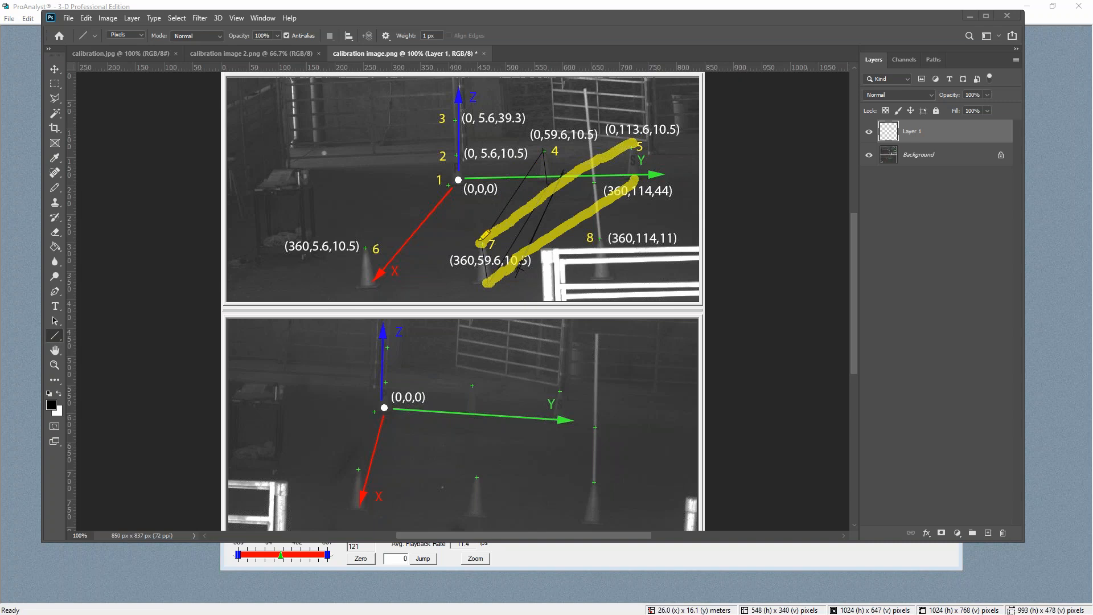
mouse_move(548, 149)
left_mouse_down()
mouse_move(498, 189)
mouse_move(515, 199)
left_mouse_up()
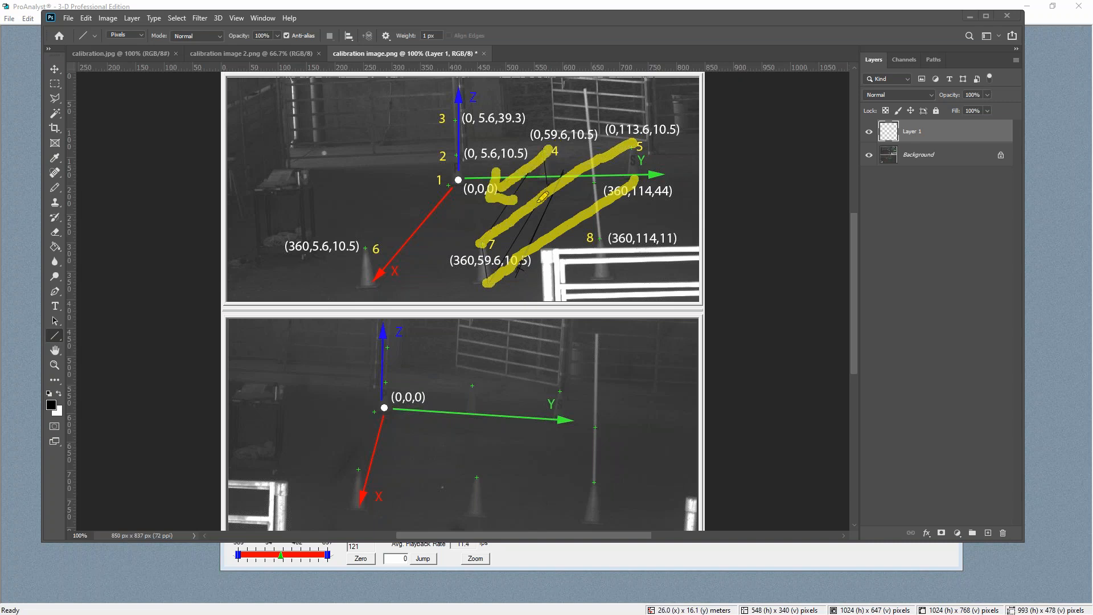
mouse_move(464, 295)
left_mouse_down()
mouse_move(447, 256)
mouse_move(440, 263)
left_mouse_up()
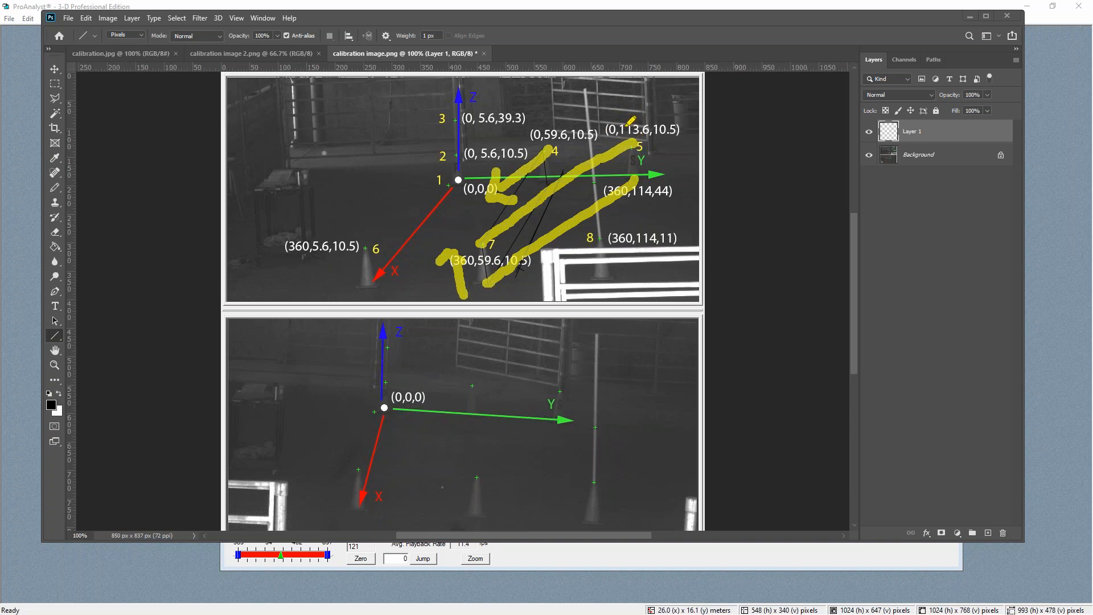
mouse_move(631, 116)
left_mouse_down()
mouse_move(549, 104)
mouse_move(388, 153)
mouse_move(431, 167)
left_mouse_up()
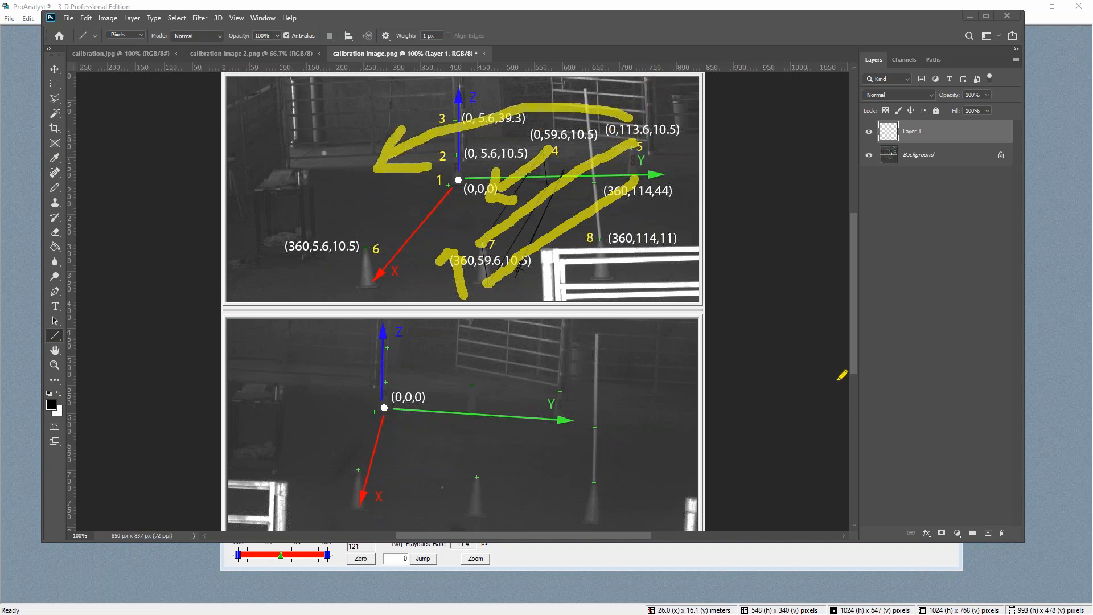
left_click(642, 172)
mouse_move(642, 172)
left_mouse_down()
mouse_move(596, 152)
mouse_move(481, 208)
mouse_move(486, 283)
mouse_move(468, 285)
mouse_move(478, 299)
left_mouse_up()
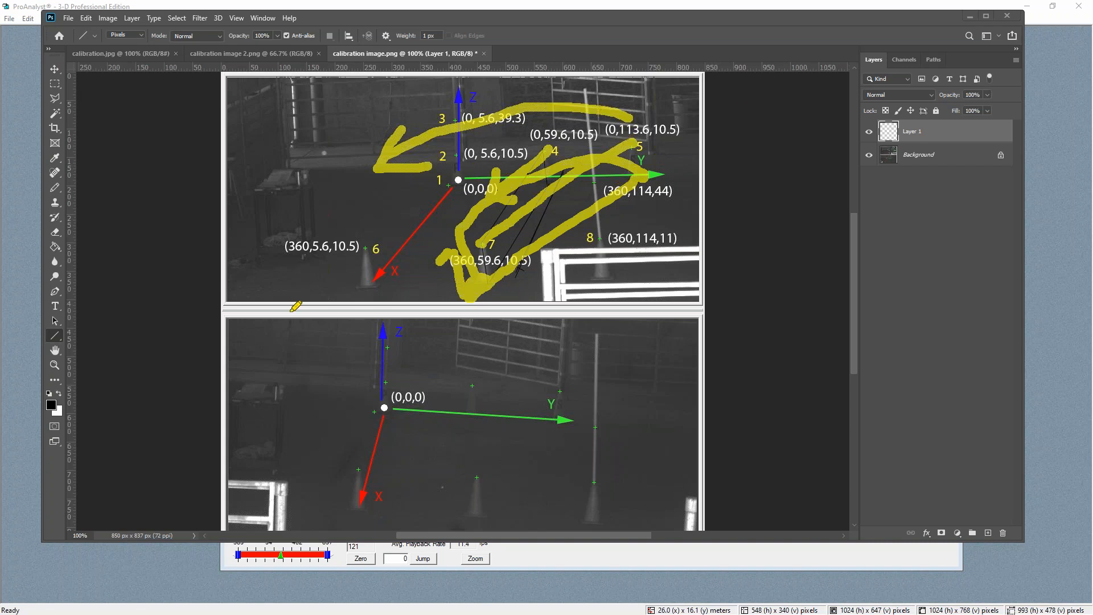
key("ctrl+z")
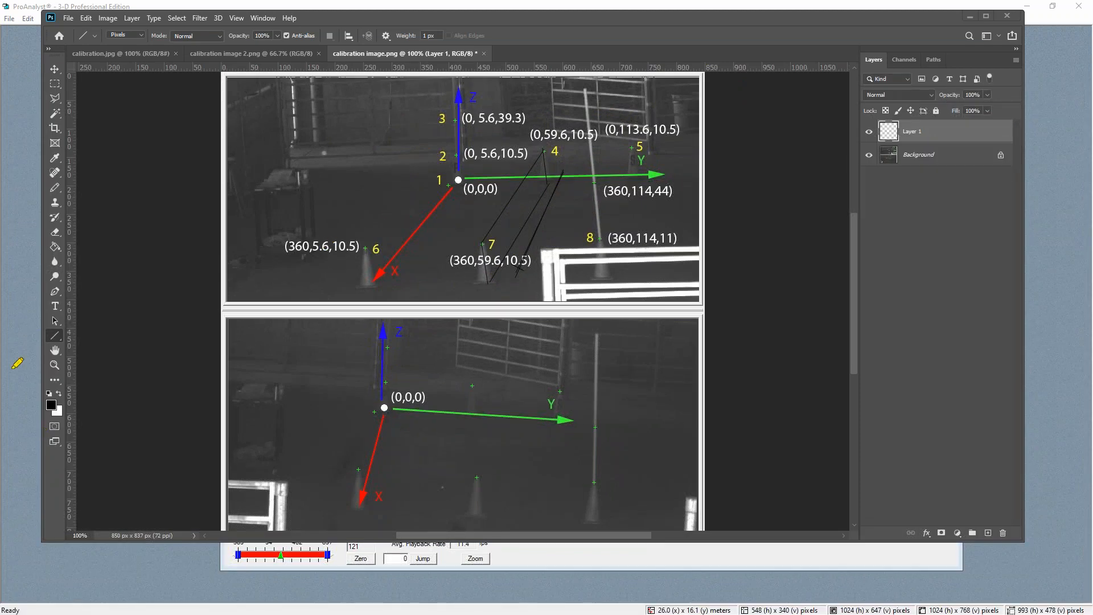
On calibration.jpg, draw four vertical black 12 px lines as reference poles across the terrain with the Line tool
left_click(128, 55)
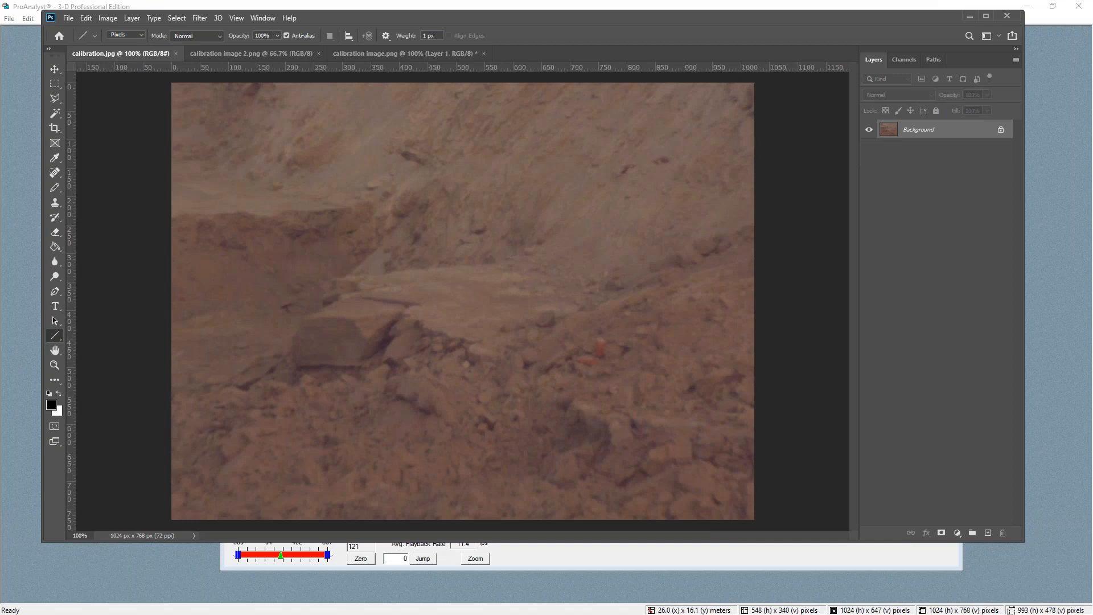
right_click(56, 337)
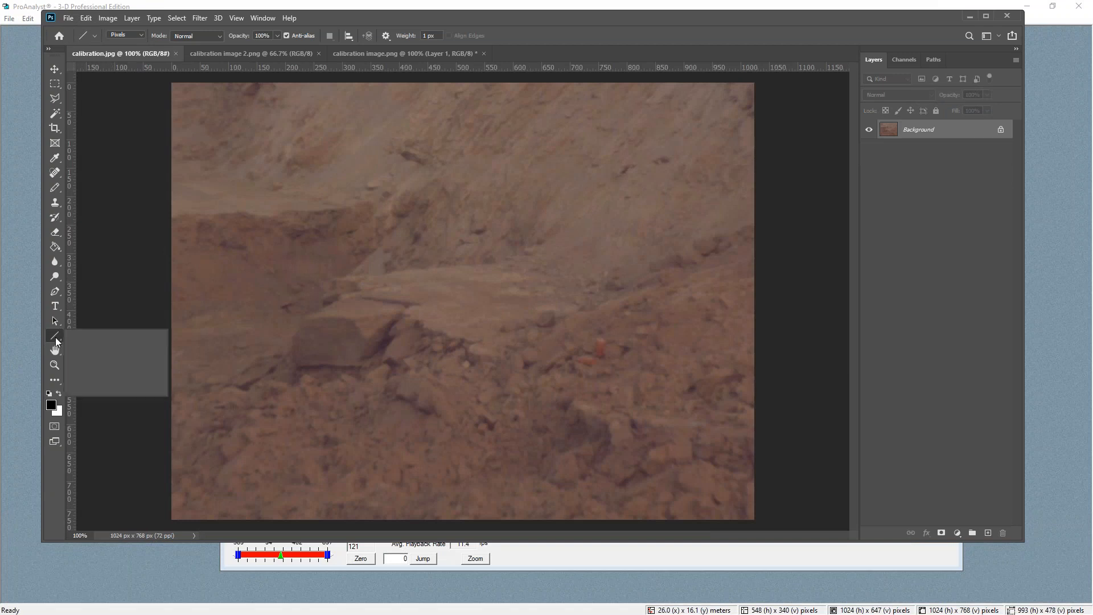
left_click(90, 378)
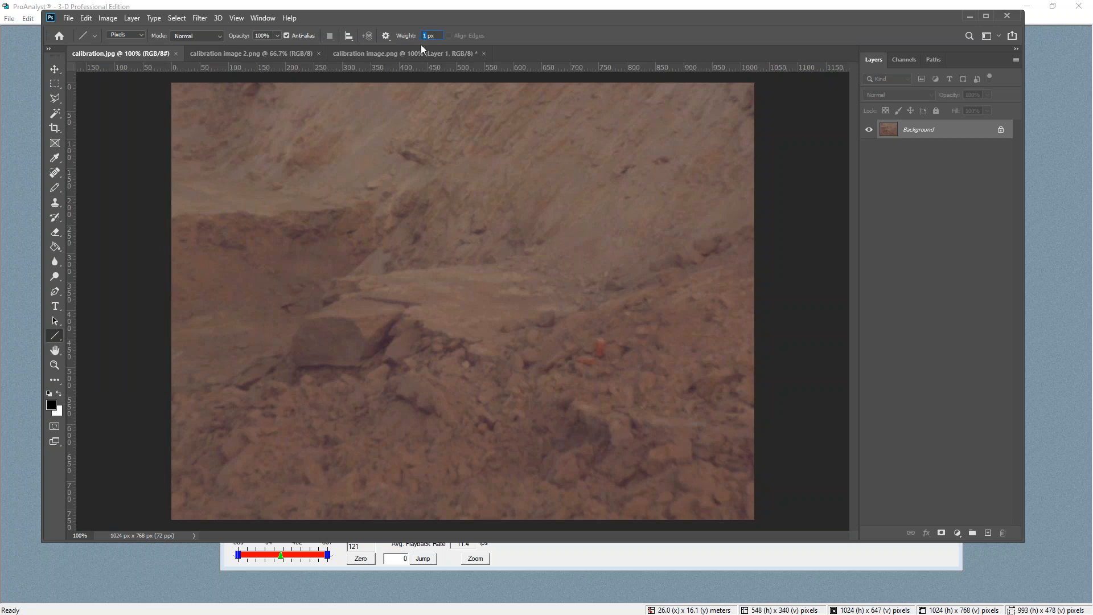
left_click_drag(439, 155, 432, 293)
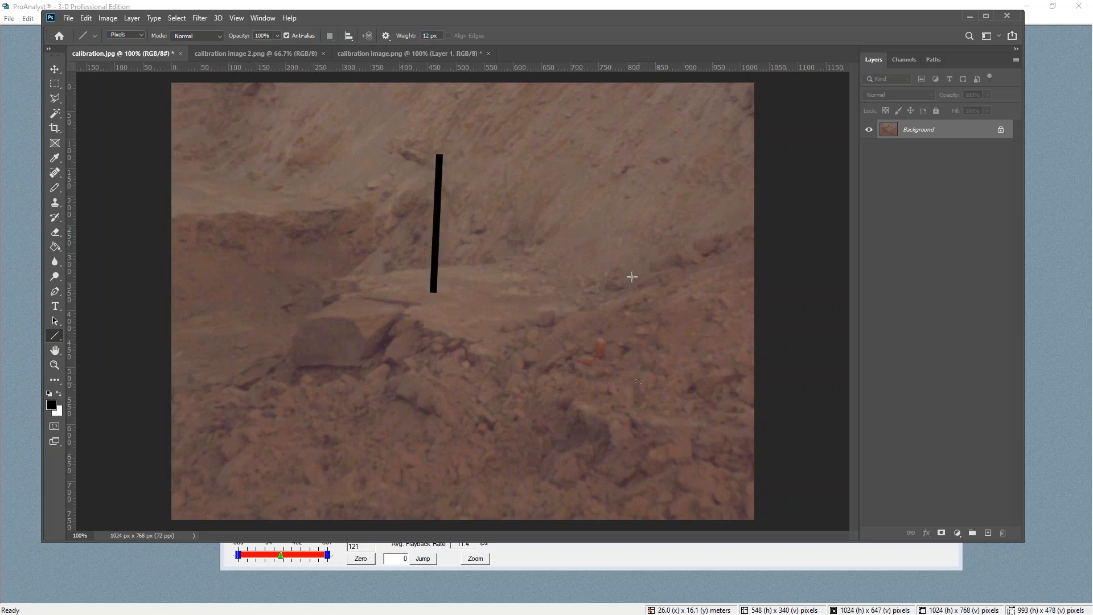
left_click_drag(644, 182, 639, 383)
left_click_drag(264, 491, 264, 270)
mouse_move(538, 506)
left_mouse_down()
mouse_move(535, 263)
mouse_move(534, 291)
left_mouse_up()
Mark white 14 px Pencil dots at intervals along each of the four black poles
left_click(59, 393)
left_click(55, 193)
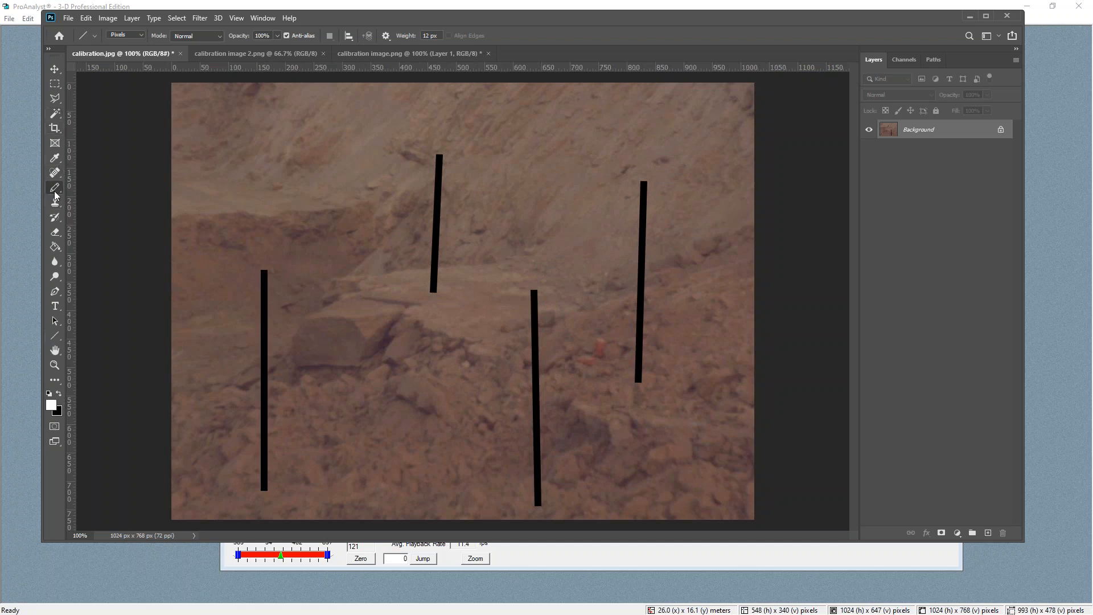
left_click(114, 37)
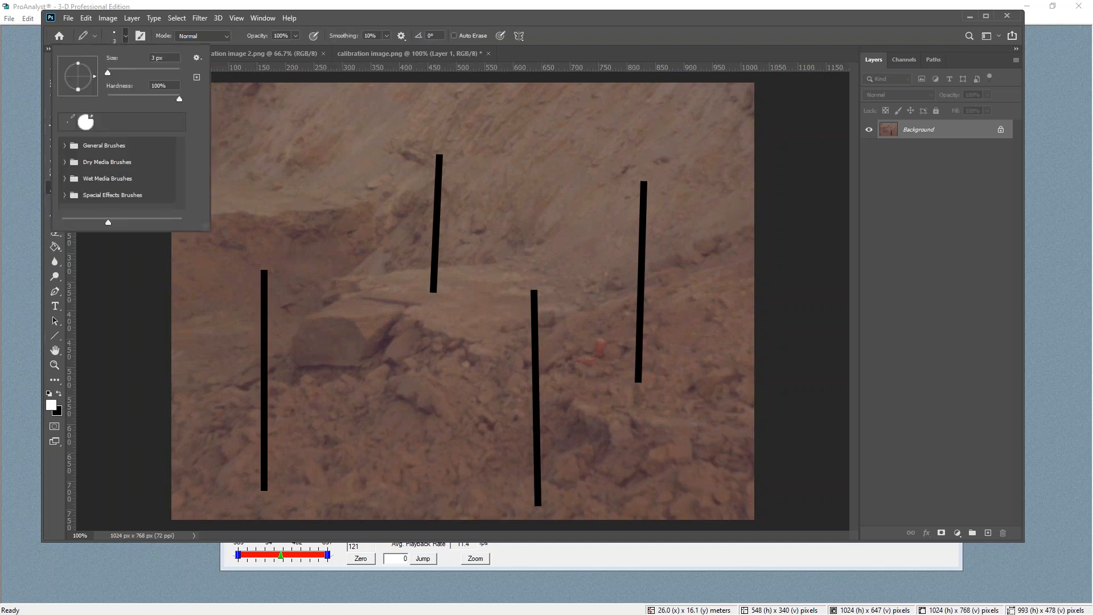
left_click_drag(110, 73, 112, 76)
left_click(264, 299)
left_click(263, 300)
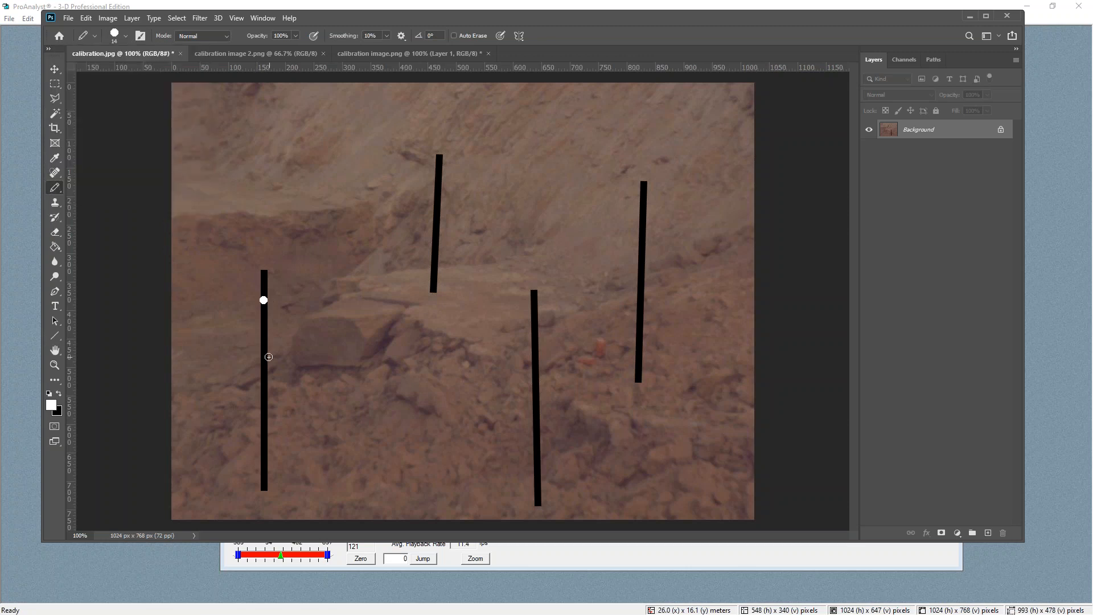
left_click(263, 348)
left_click(536, 363)
left_click(535, 411)
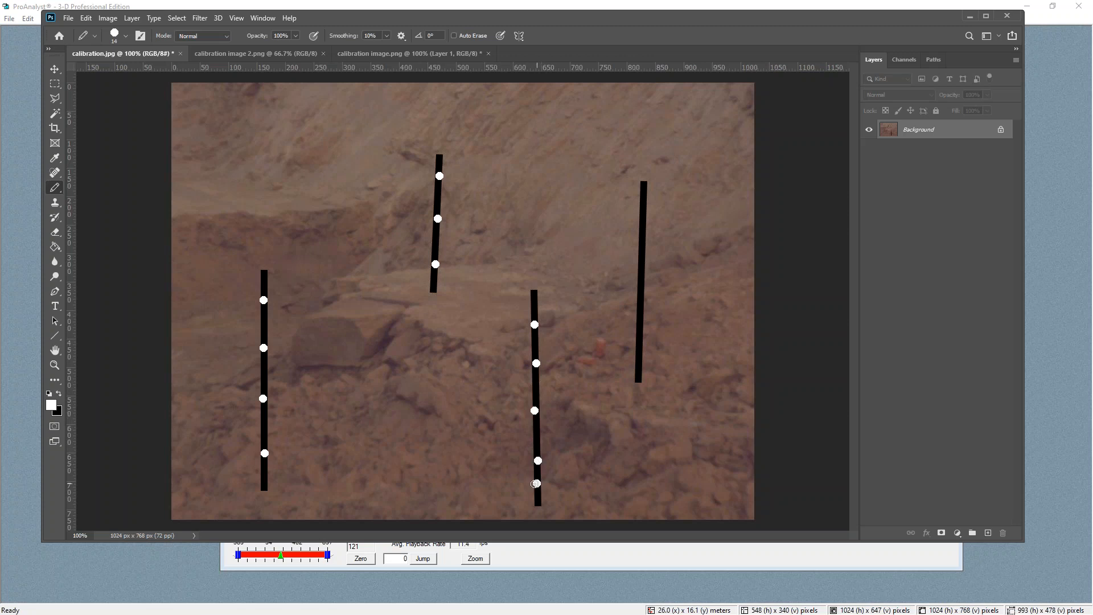
left_click(640, 367)
left_click(641, 291)
Save the image as calibration.jpg in JPEG format, replacing the existing file
left_click(69, 18)
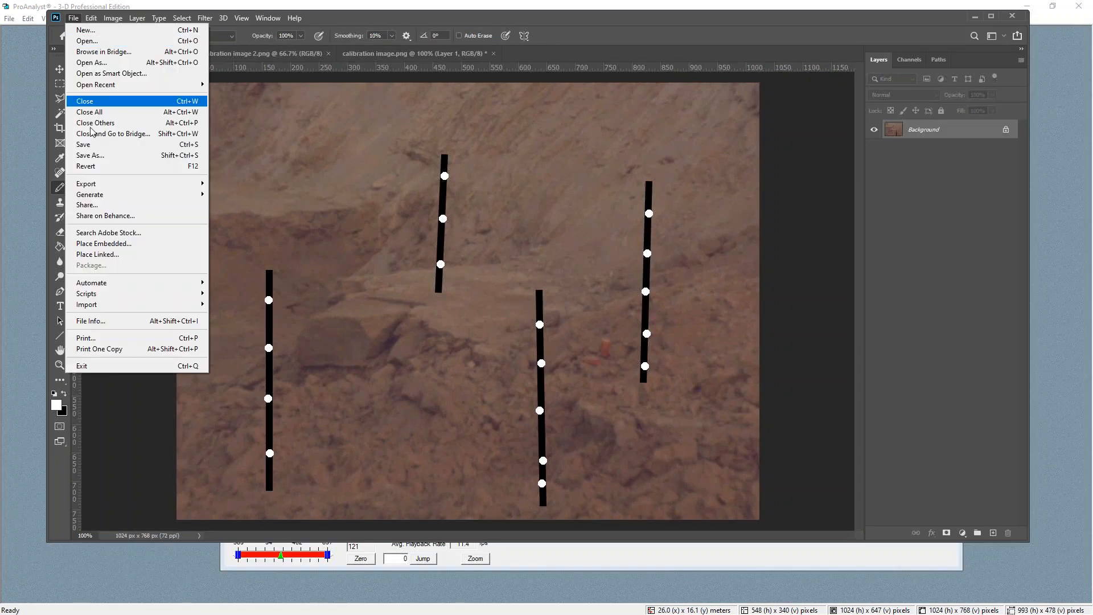
left_click(104, 155)
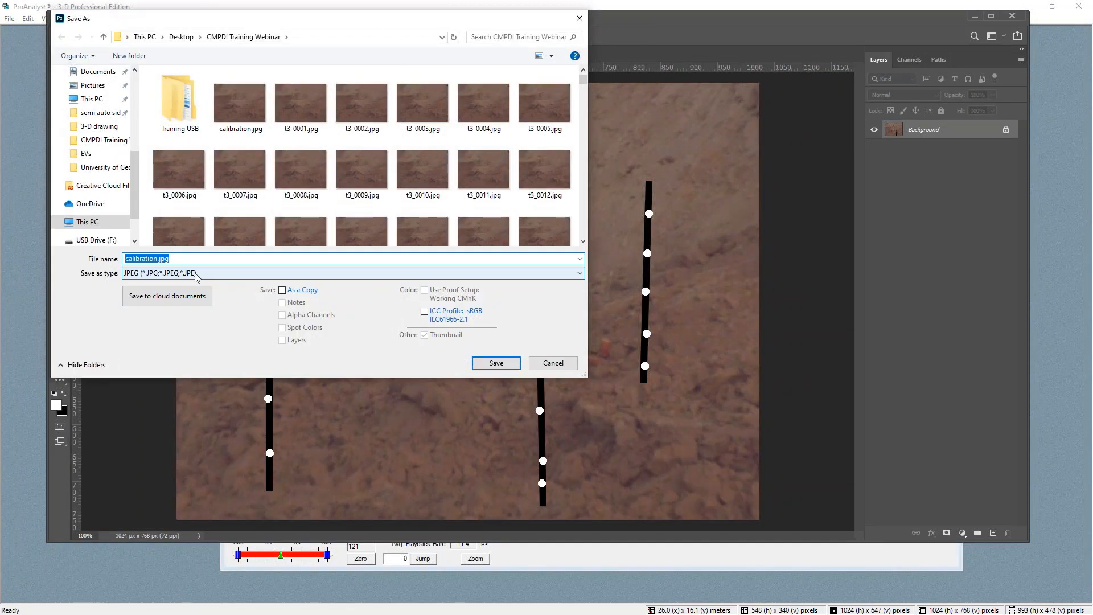
left_click(497, 365)
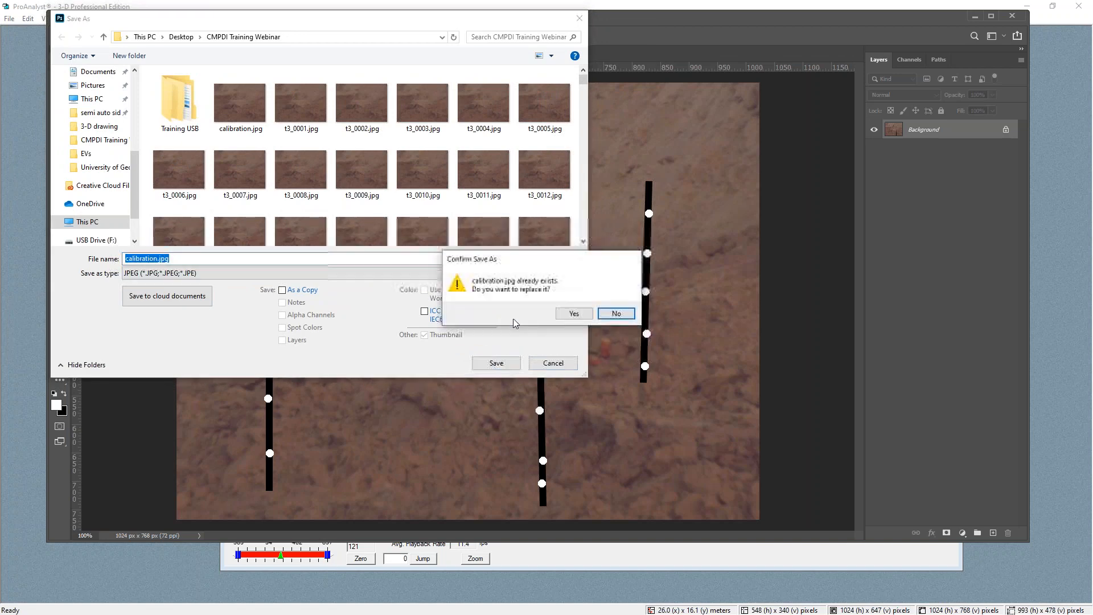
left_click(572, 313)
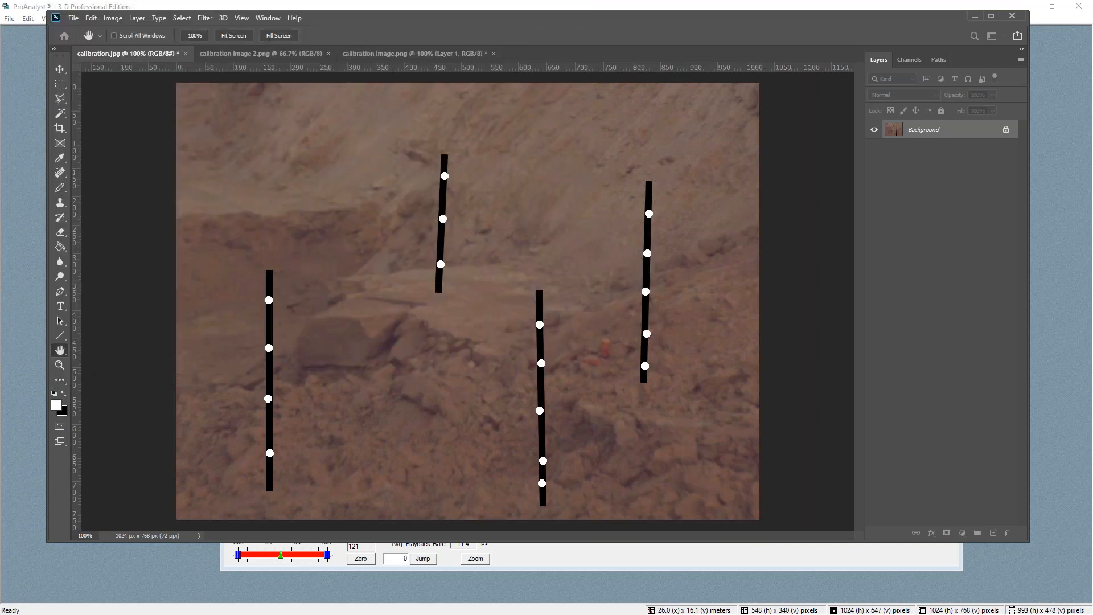
Open calibration.jpg in ProAnalyst and enlarge its window
left_click(163, 5)
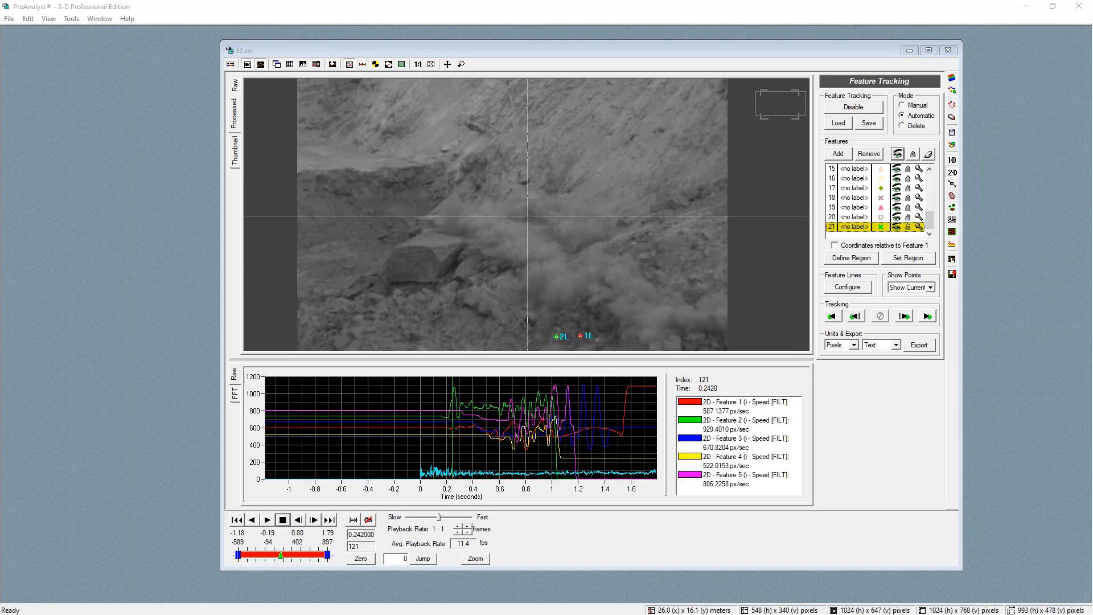
left_click_drag(174, 171, 191, 178)
left_click_drag(321, 137, 303, 53)
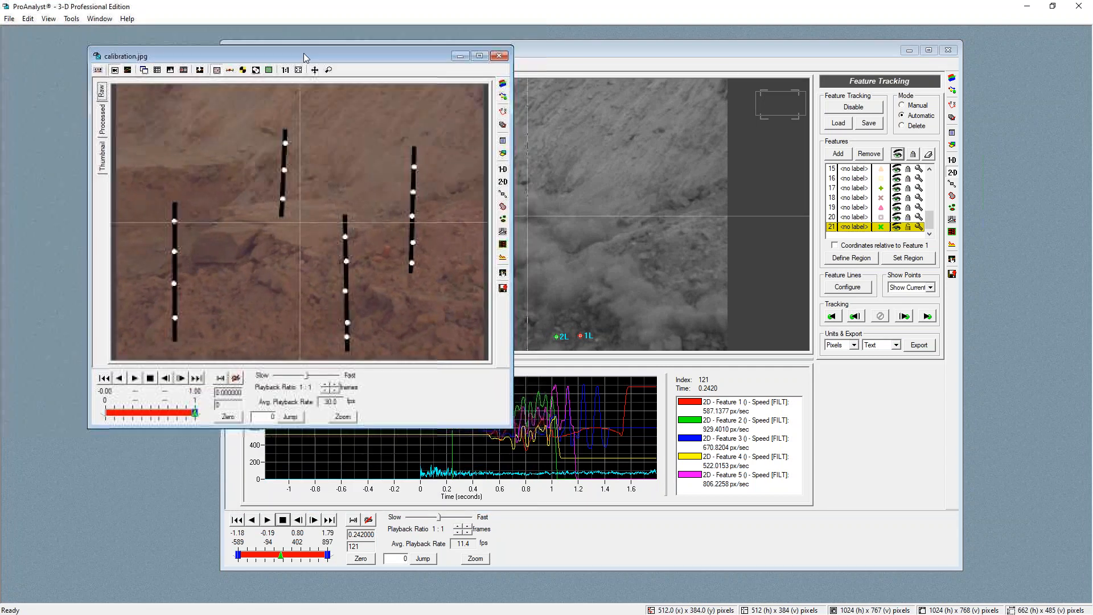
left_click_drag(645, 506, 695, 536)
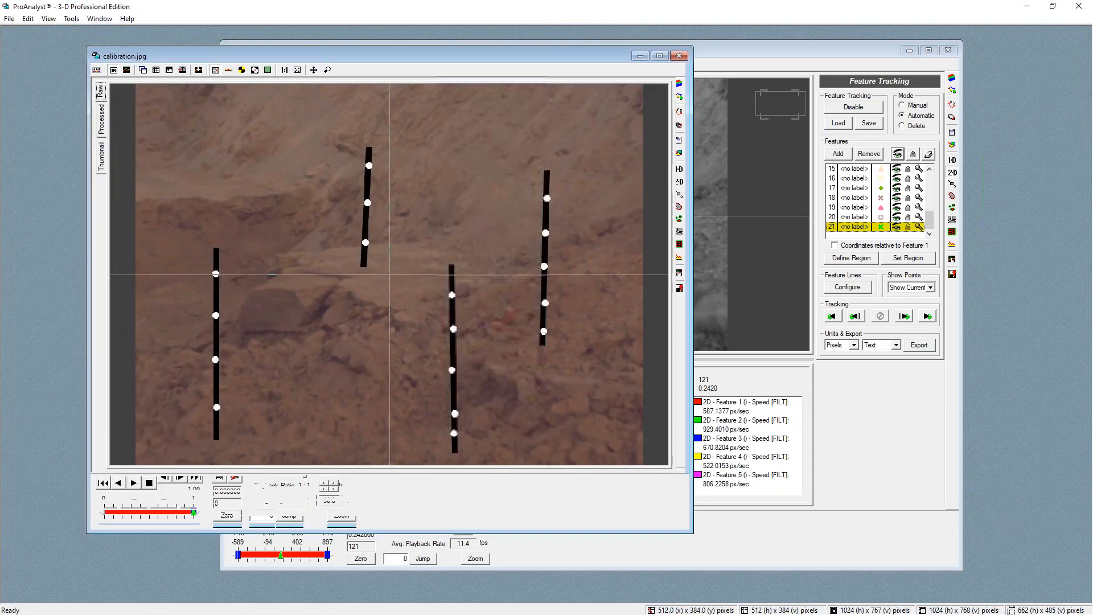
Open multi-plane calibration for calibration.jpg, add a Perspective calibration, and open its settings
left_click(686, 112)
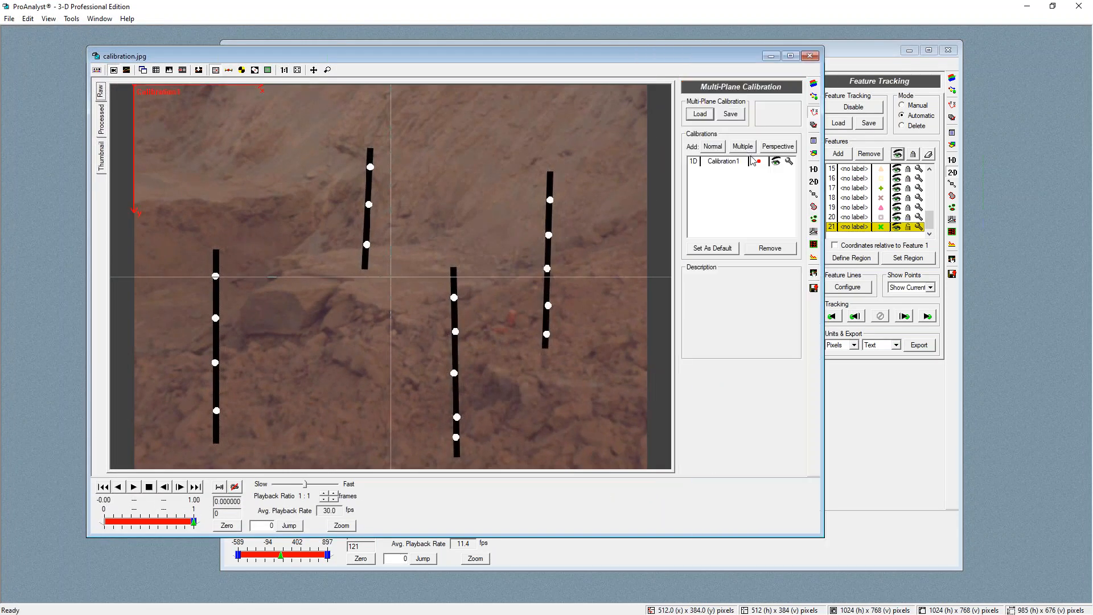
left_click(784, 150)
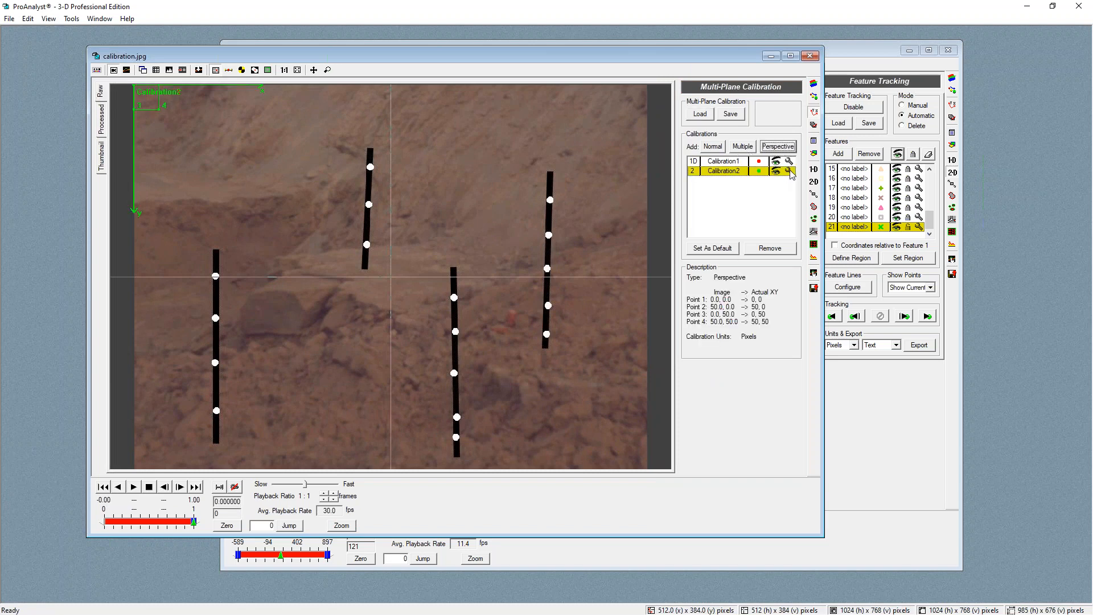
left_click(790, 172)
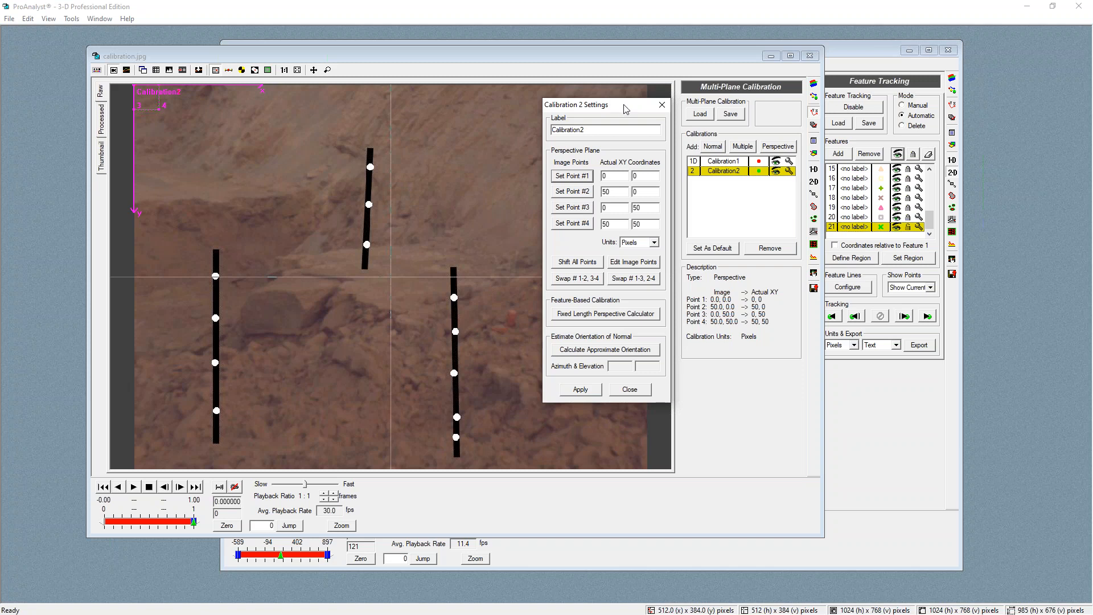
Set Calibration2's four perspective points on the bottom and top dots of the two right-hand poles
left_click_drag(626, 109, 724, 96)
left_click(547, 334)
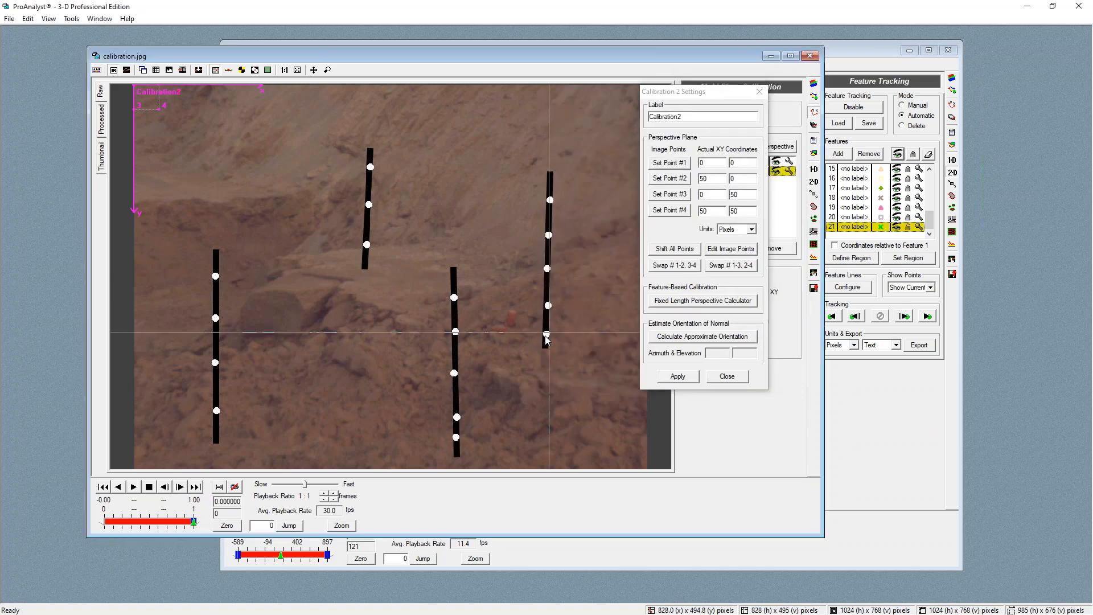
left_click(670, 163)
left_click(547, 206)
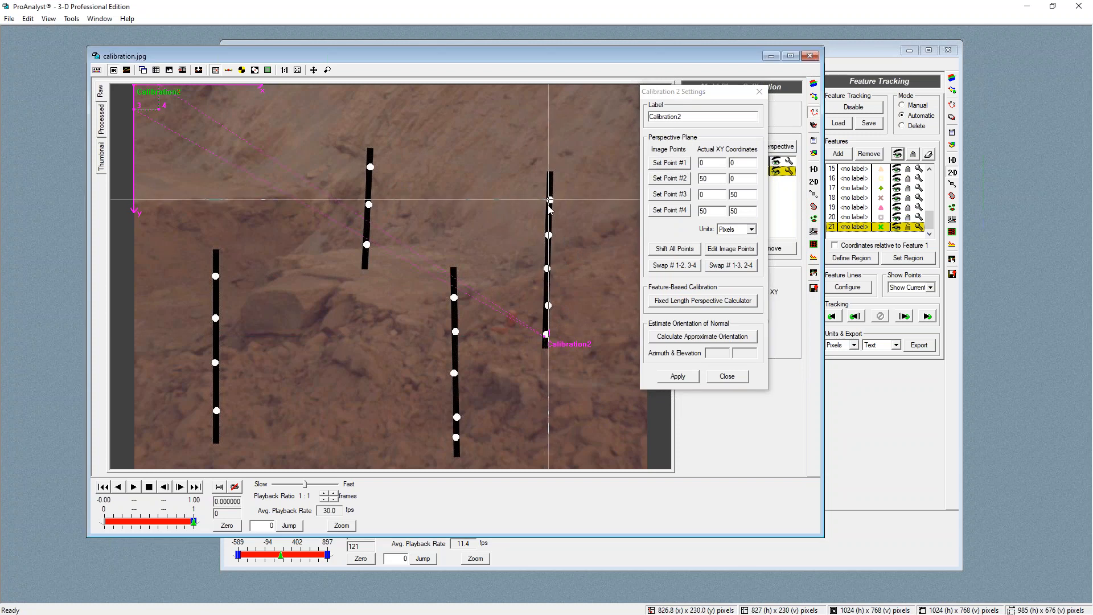
left_click(456, 437)
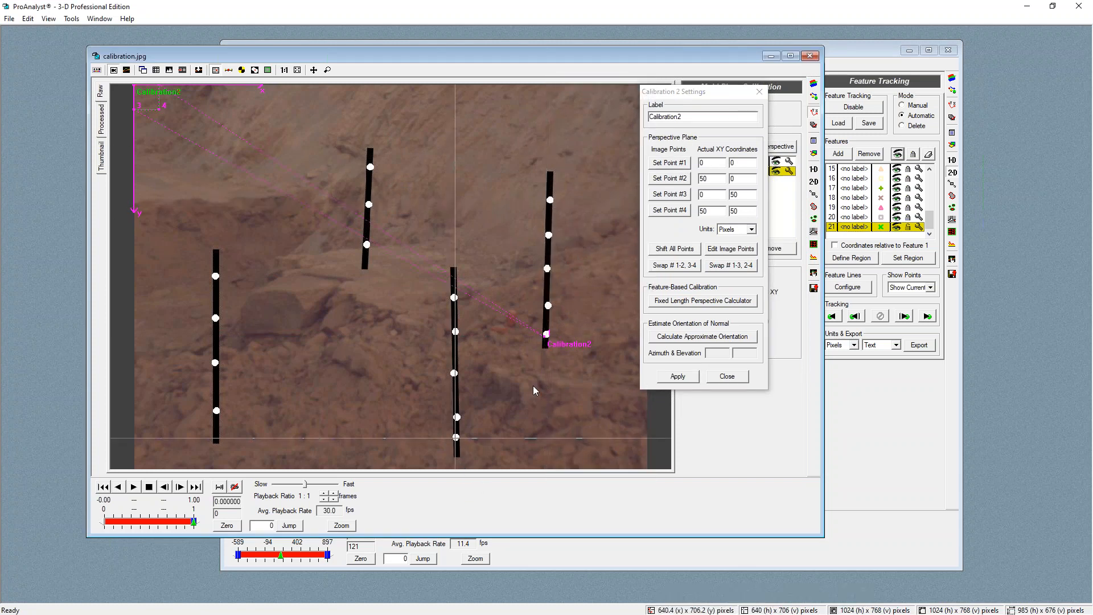
left_click(681, 166)
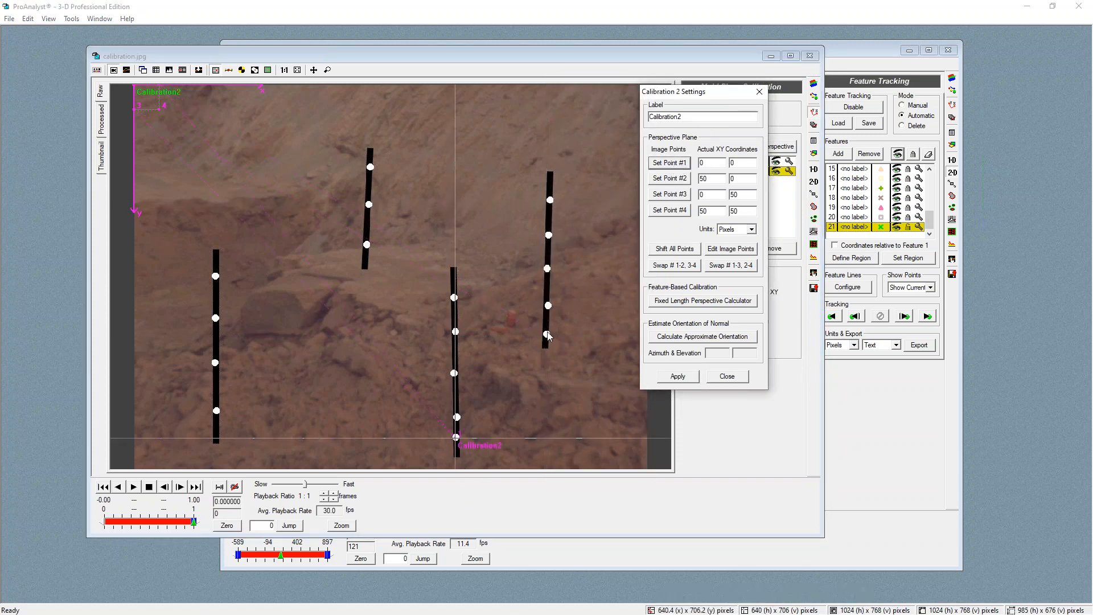
left_click(547, 332)
left_click(670, 178)
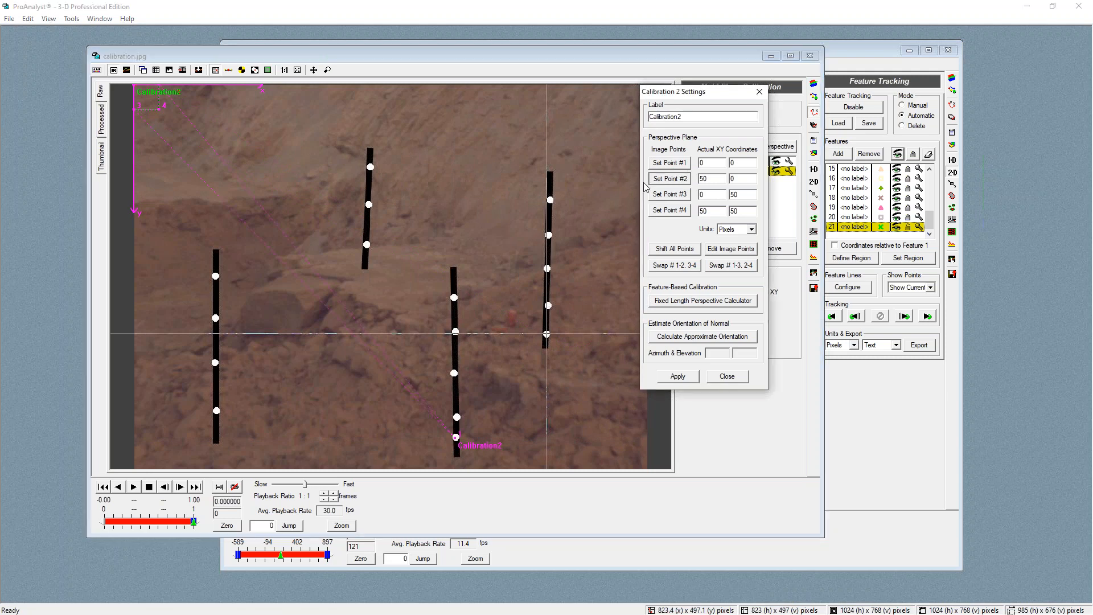
left_click(455, 296)
left_click(678, 195)
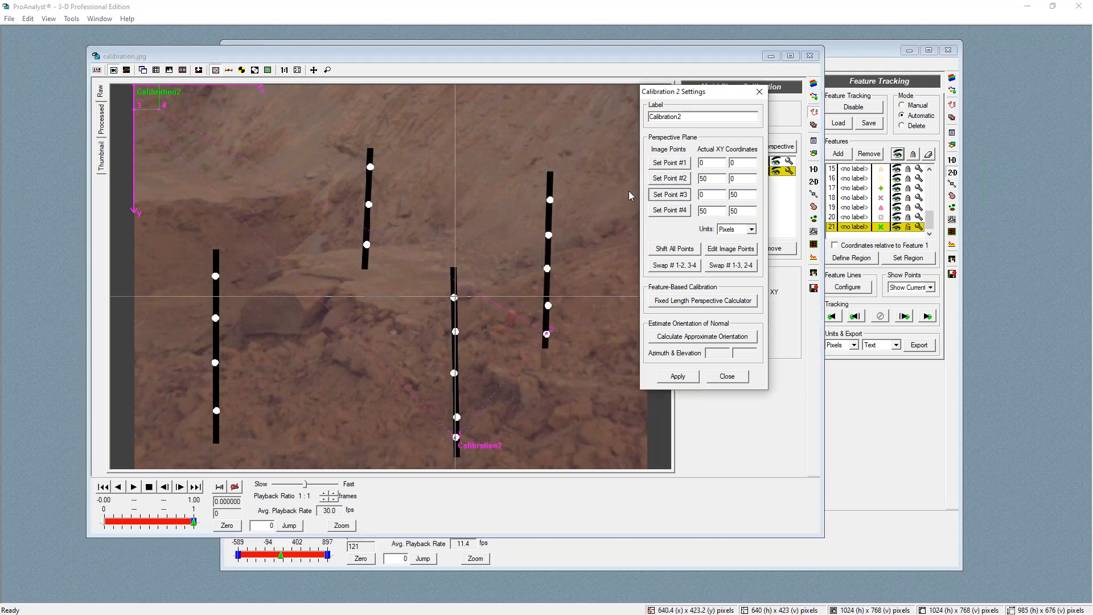
left_click(548, 200)
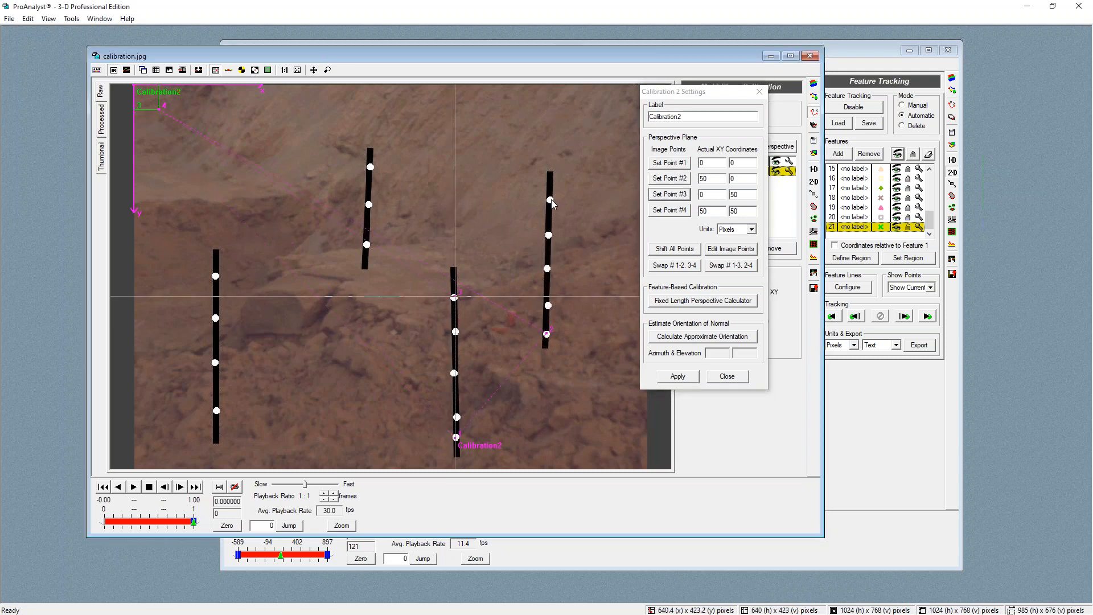
left_click(676, 211)
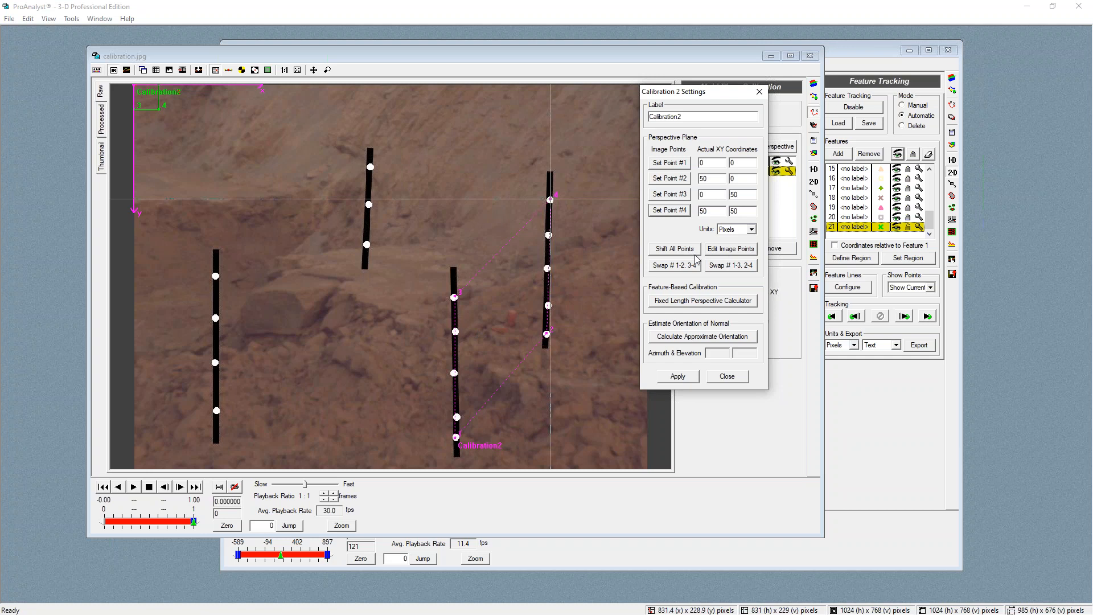
Set Calibration2's units to Centimeters, apply the calibration, and close its settings
left_click(678, 377)
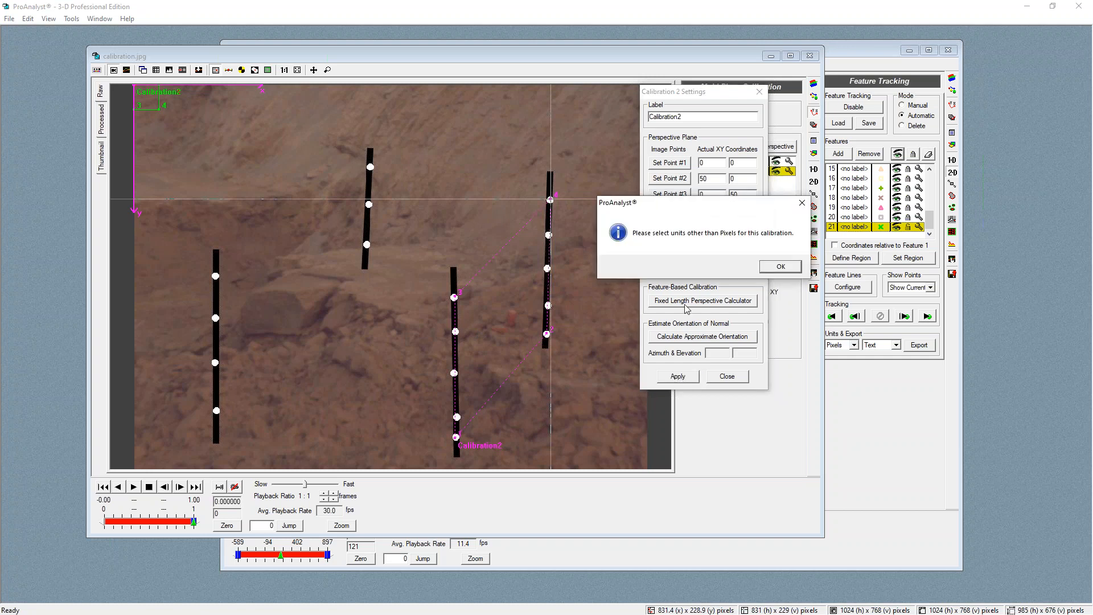
left_click(781, 268)
left_click(752, 229)
left_click(738, 291)
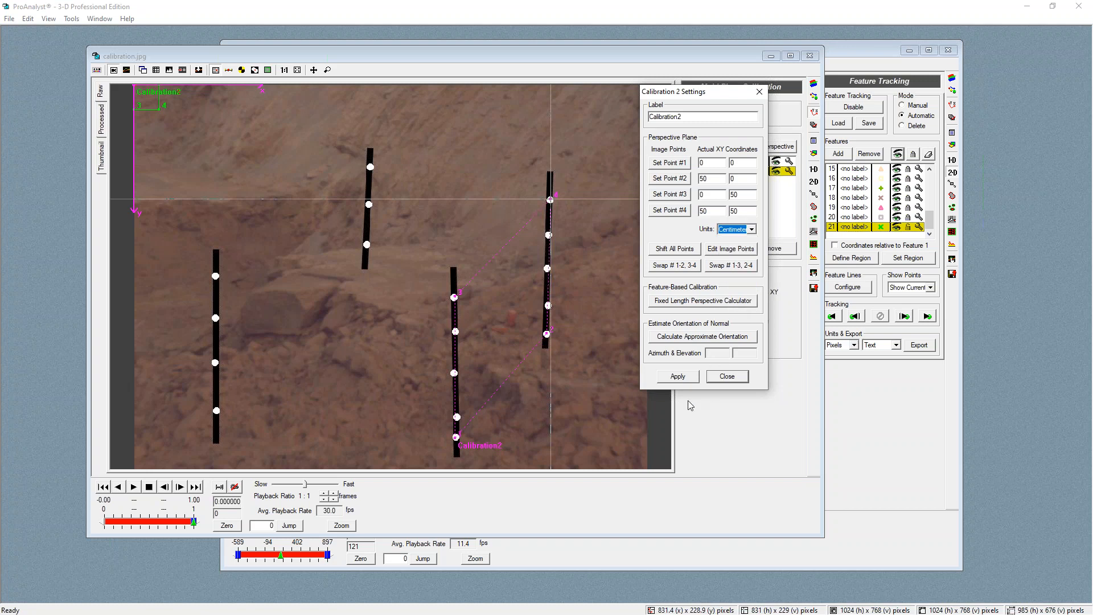
left_click(677, 377)
left_click(727, 377)
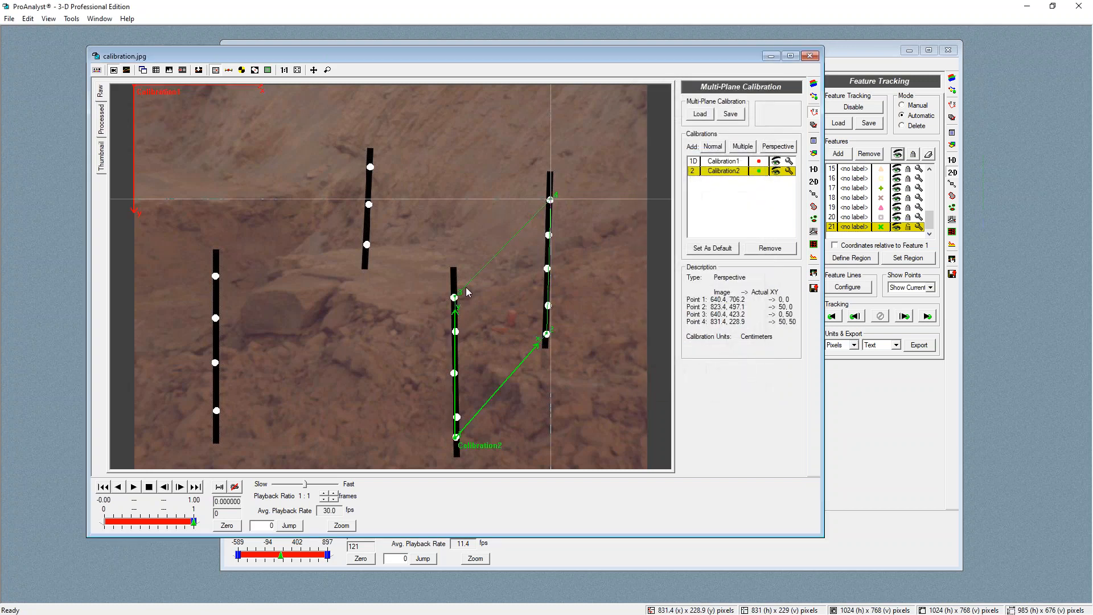
Add a third Perspective calibration and set its four points on the bottom and top dots of the two left-hand poles
left_click(778, 150)
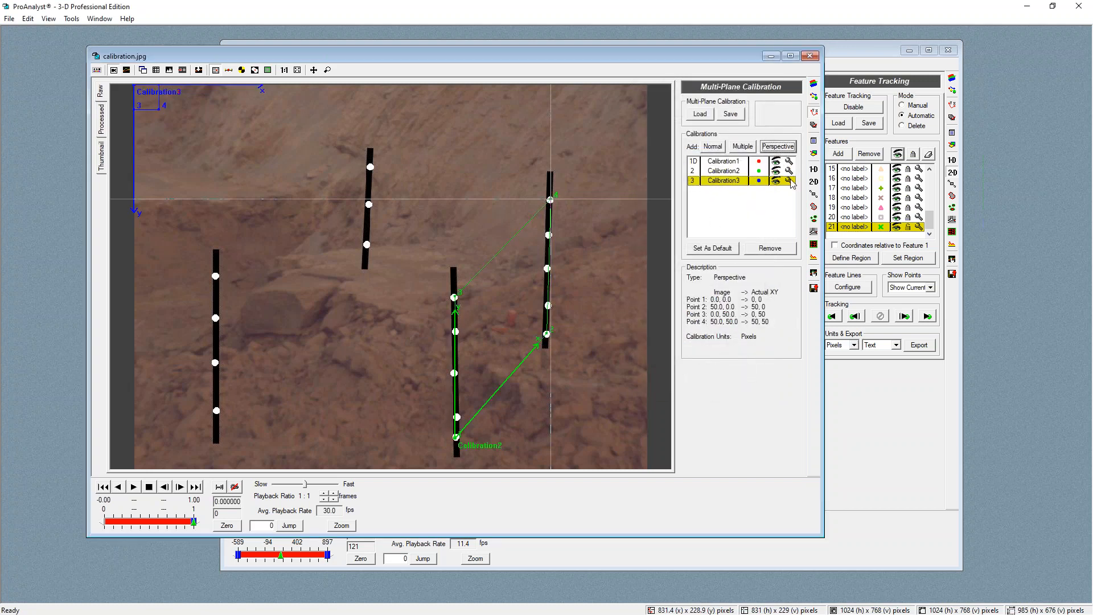
left_click(789, 181)
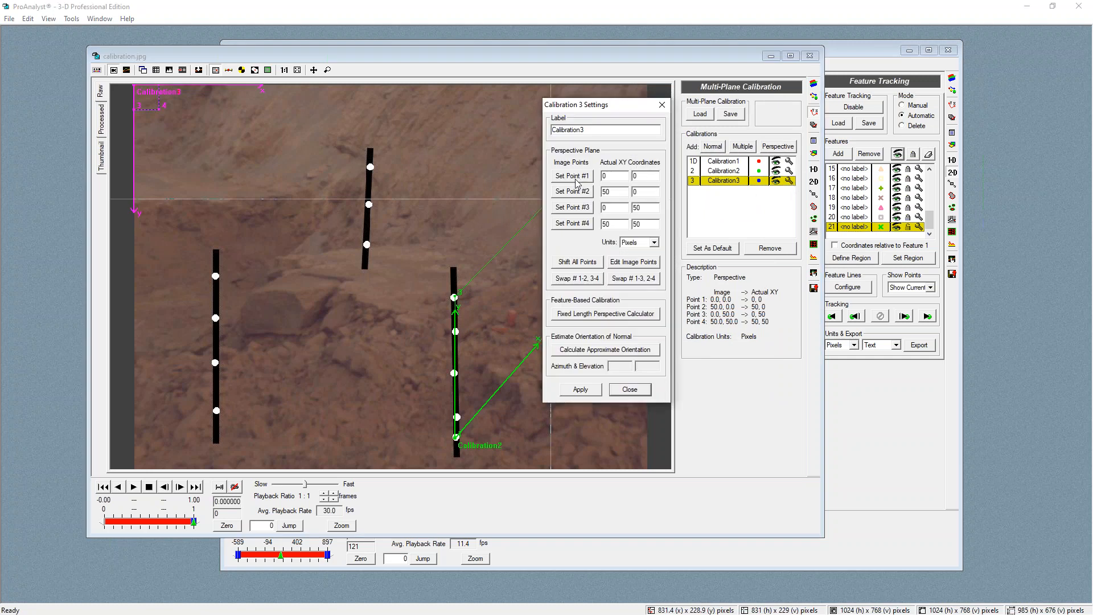
left_click(217, 410)
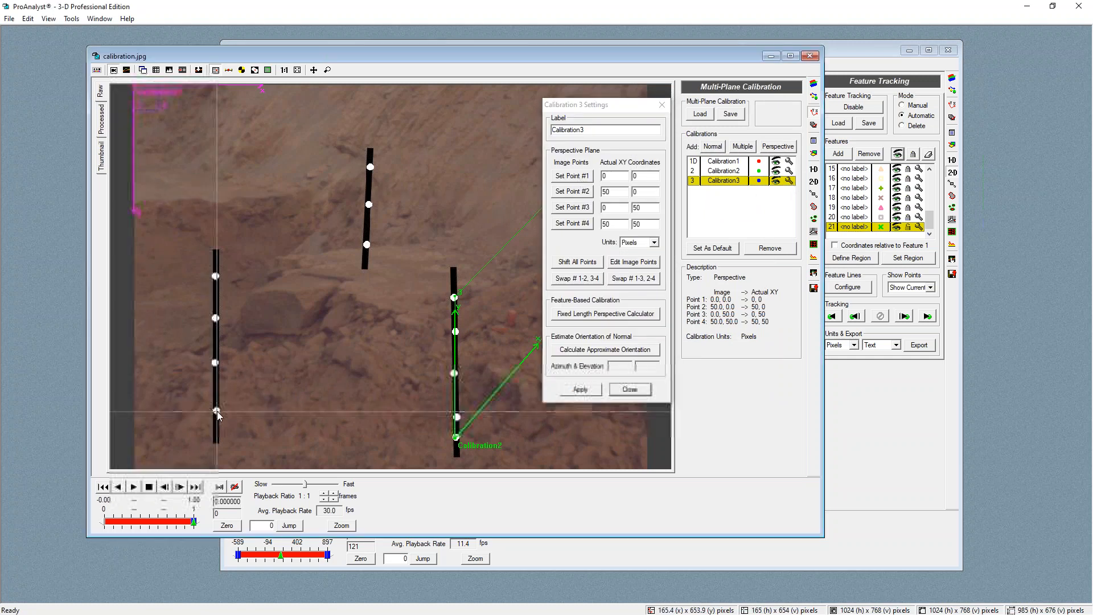
left_click(580, 177)
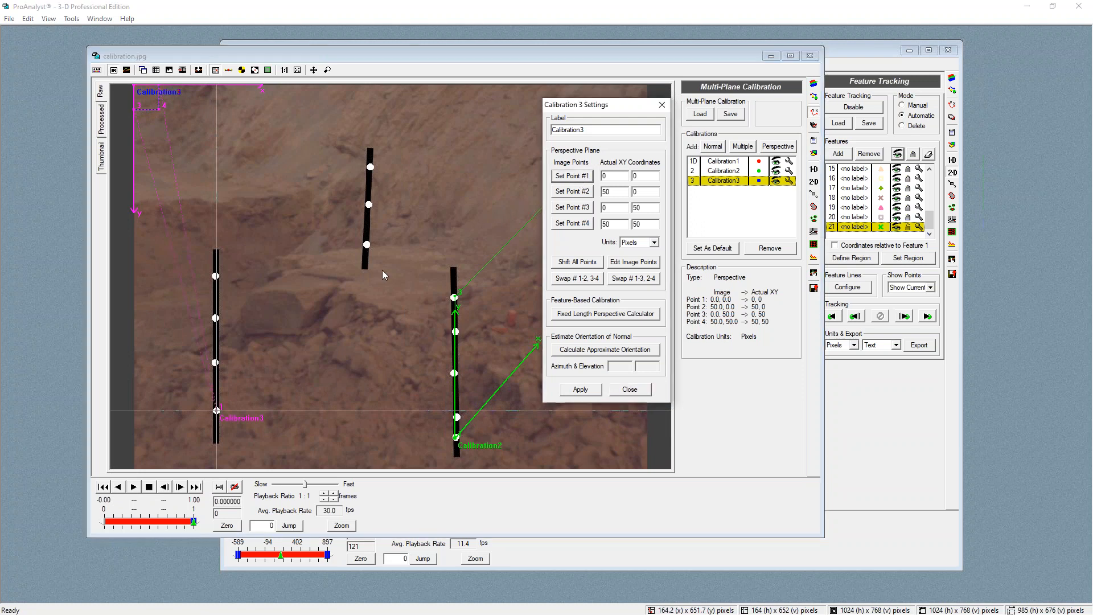
left_click(367, 244)
left_click(579, 193)
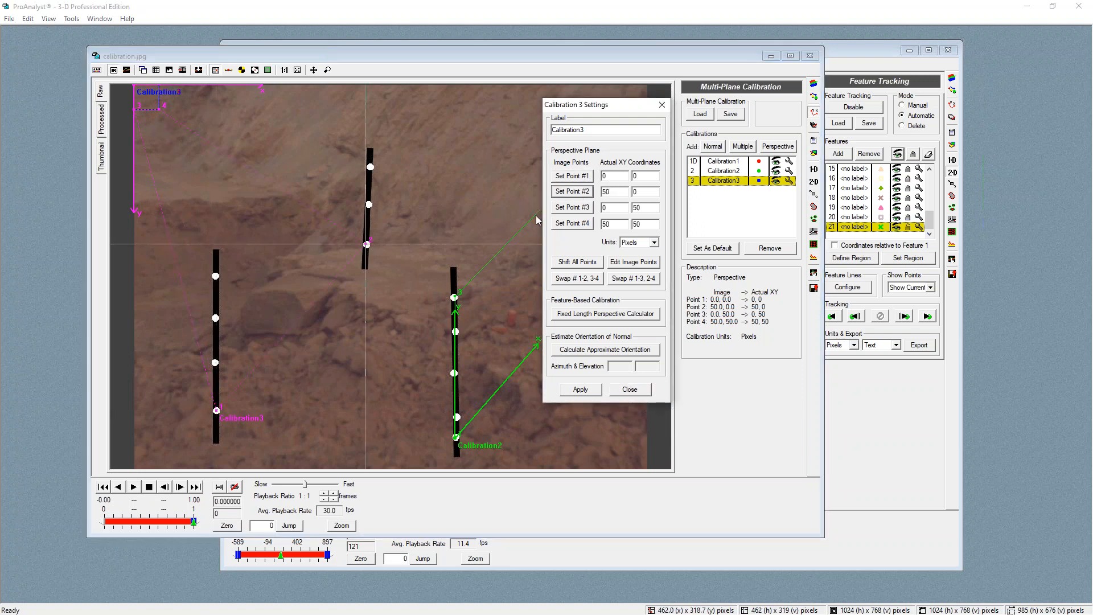
left_click(215, 276)
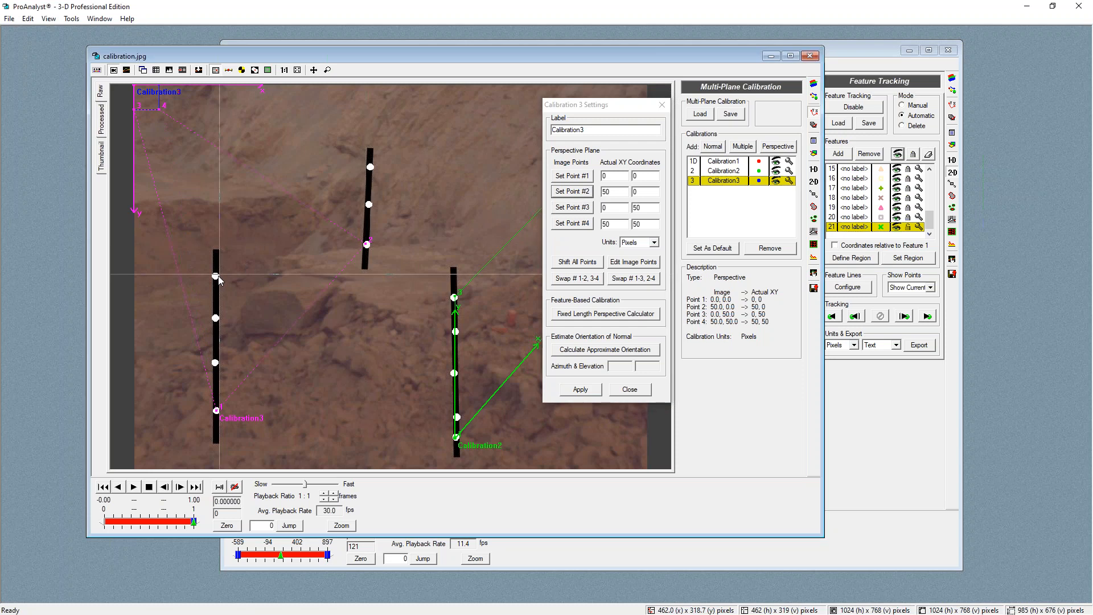
left_click(579, 208)
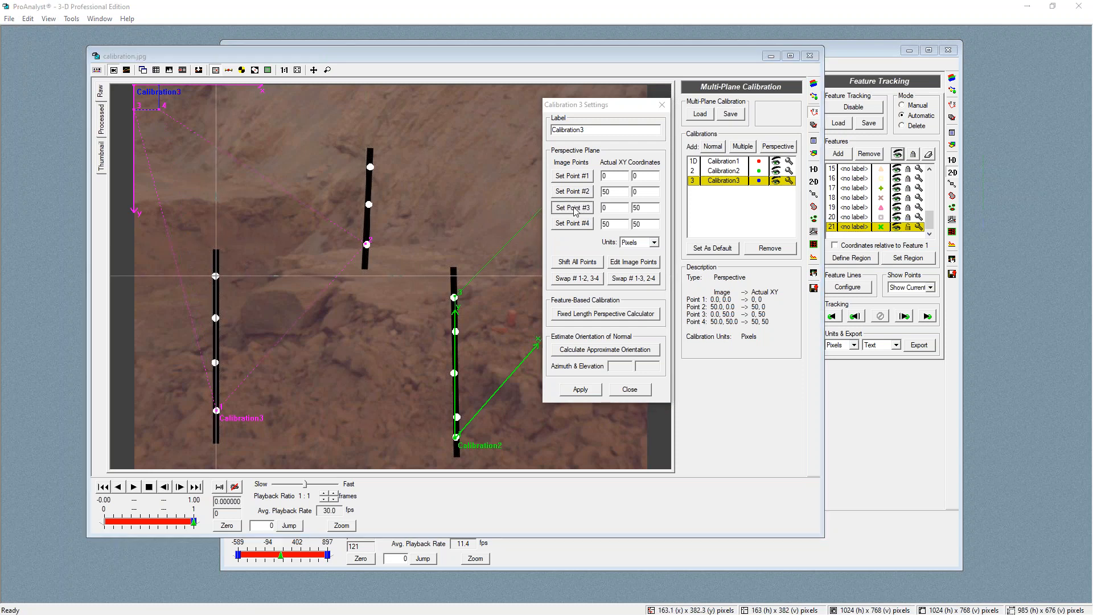
left_click(371, 167)
left_click(572, 223)
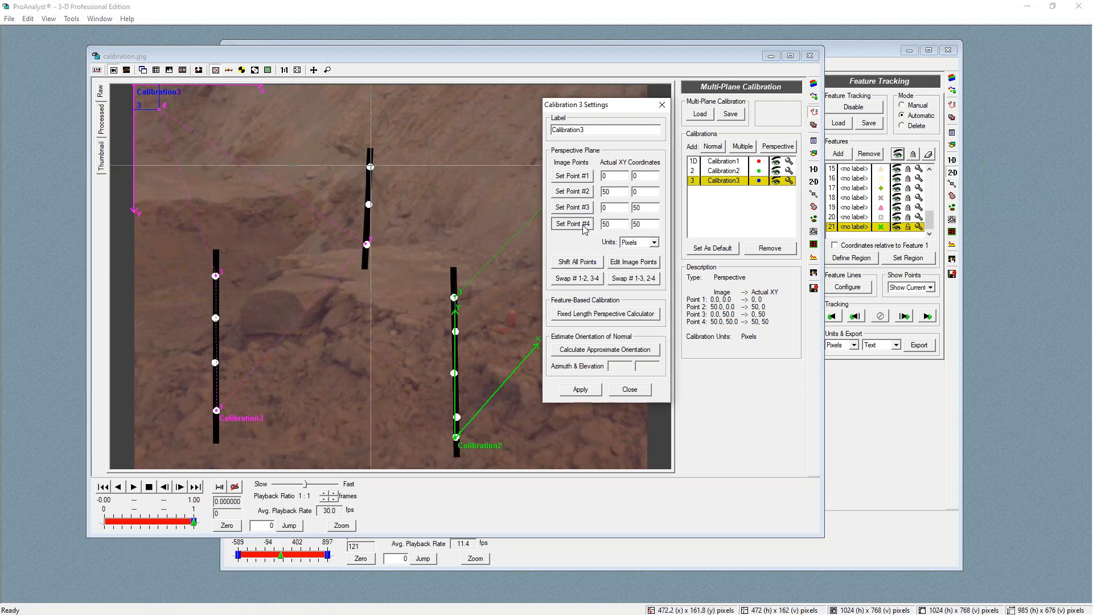
Set Calibration3's units to Centimeters, apply it choosing to continue anyway, and close its settings
left_click(654, 242)
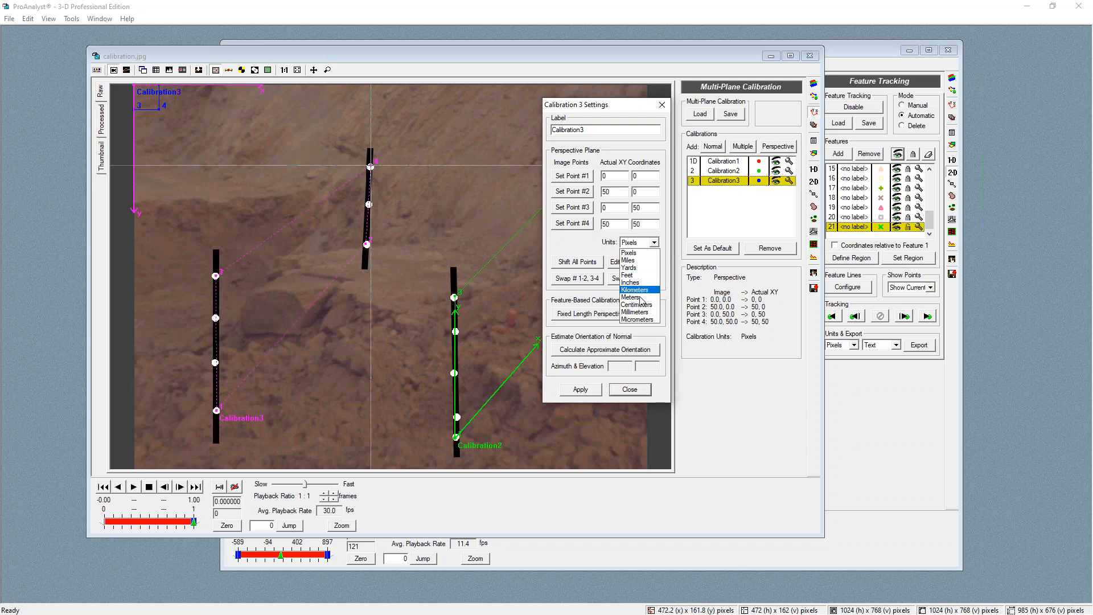
left_click(643, 306)
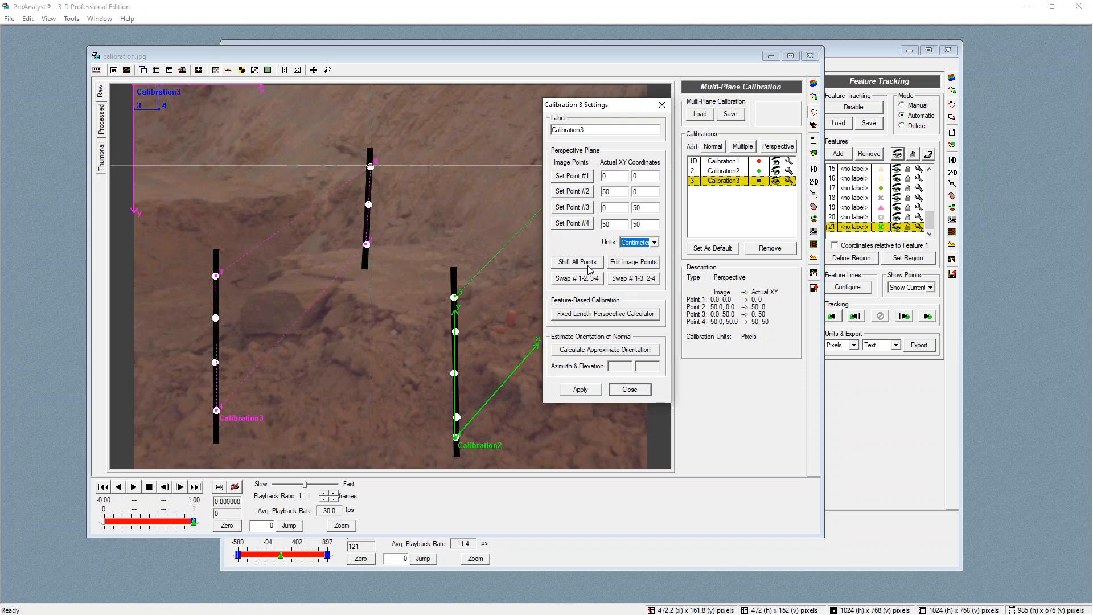
left_click(582, 390)
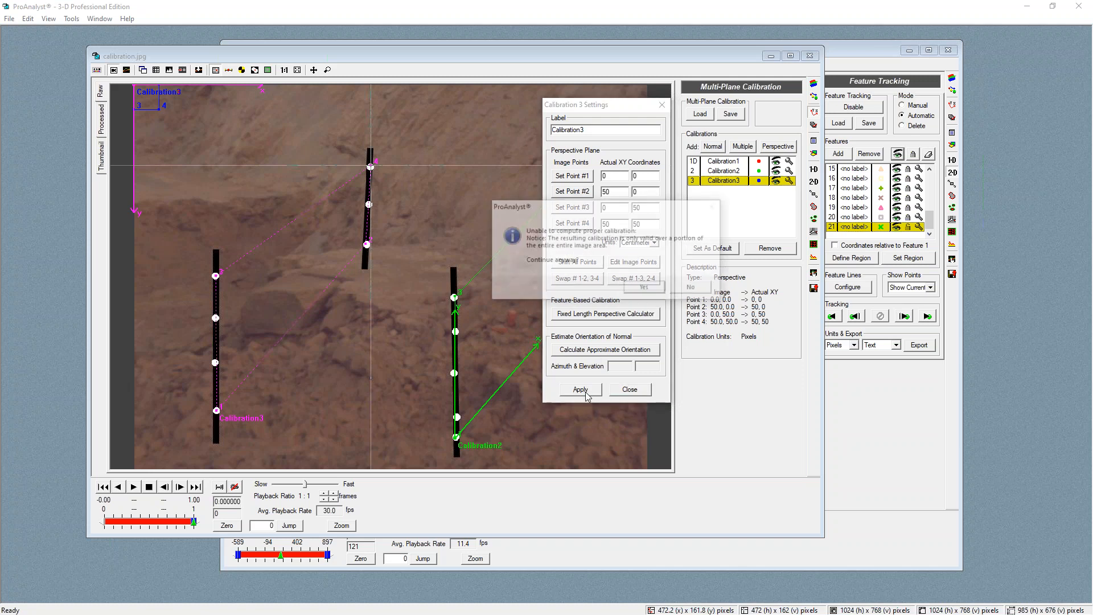
left_click(645, 288)
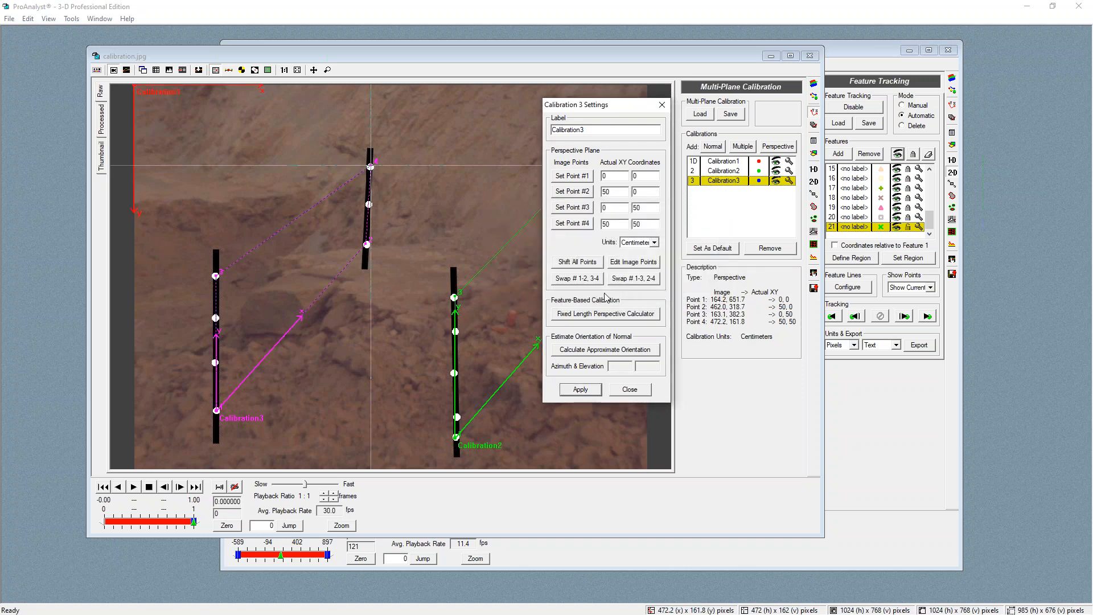
left_click(580, 390)
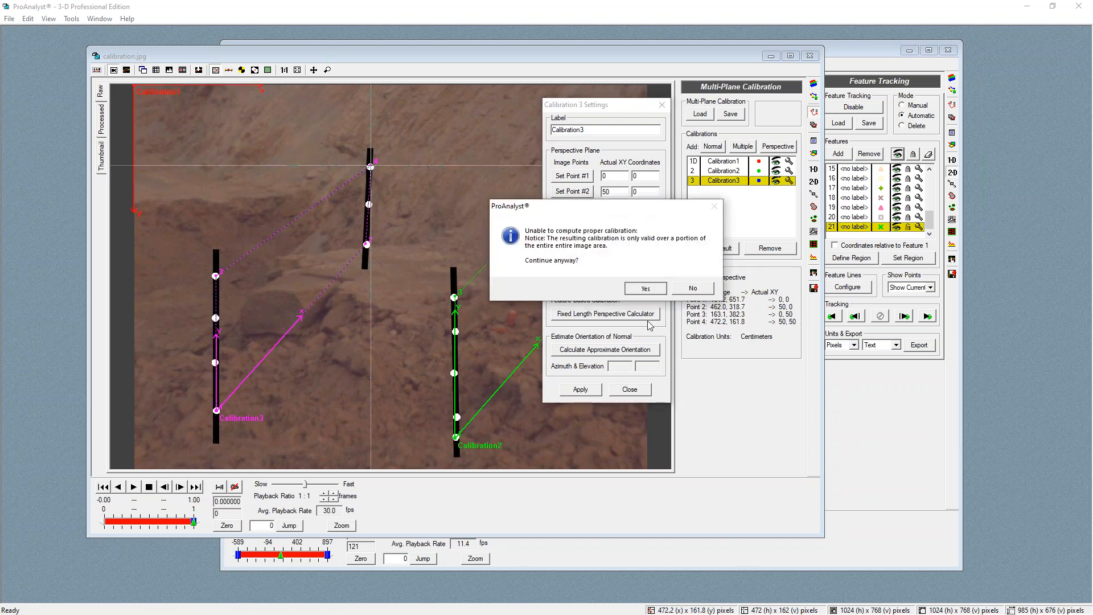
left_click(645, 288)
left_click(630, 389)
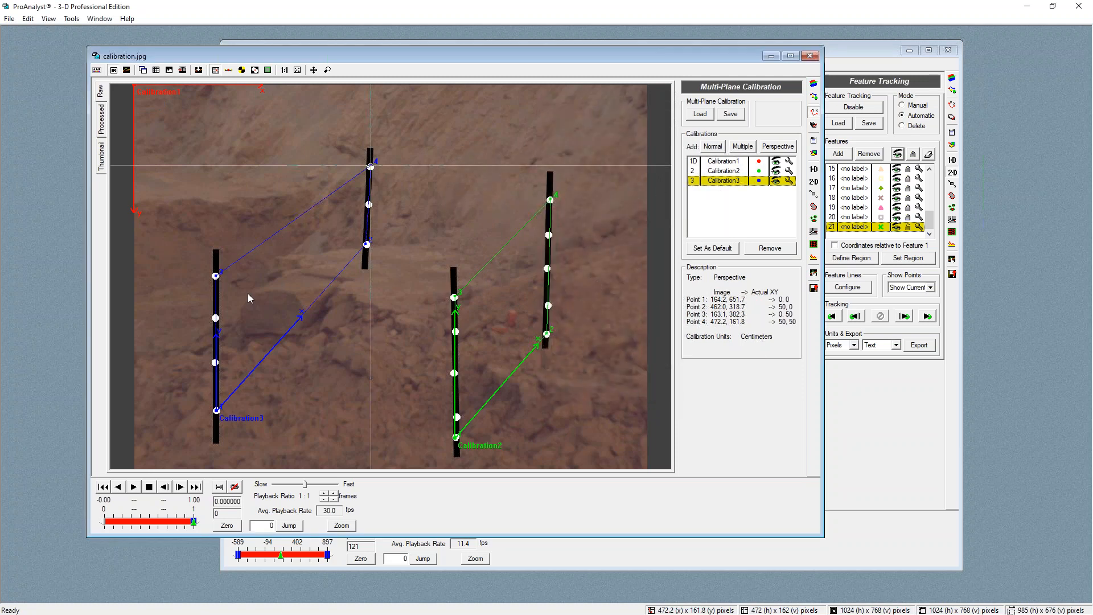
Enable feature tracking on calibration.jpg and close the image window
left_click(814, 181)
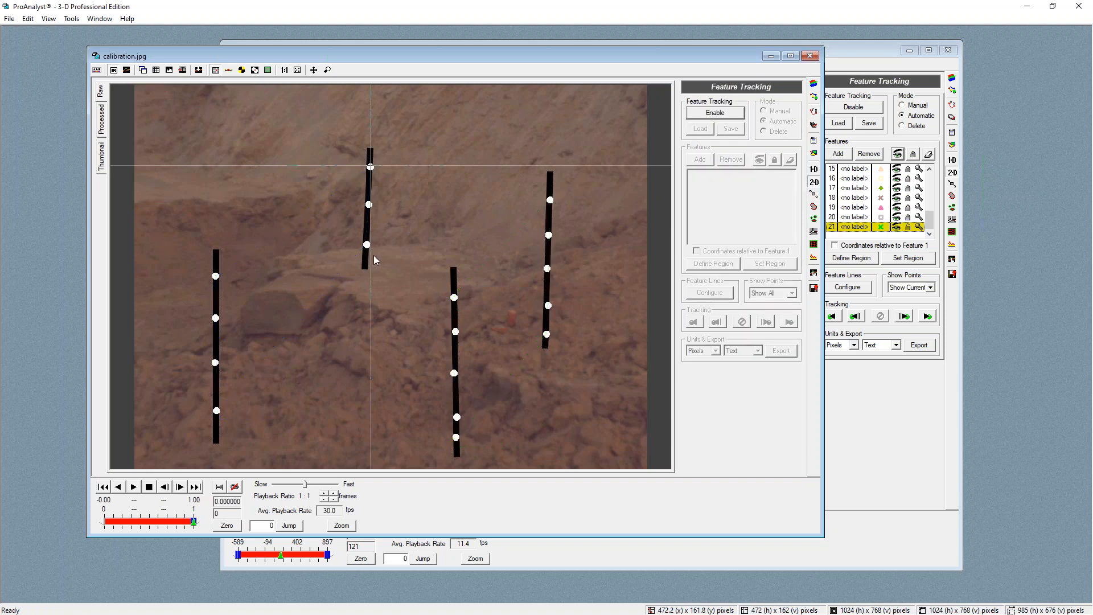
left_click(717, 113)
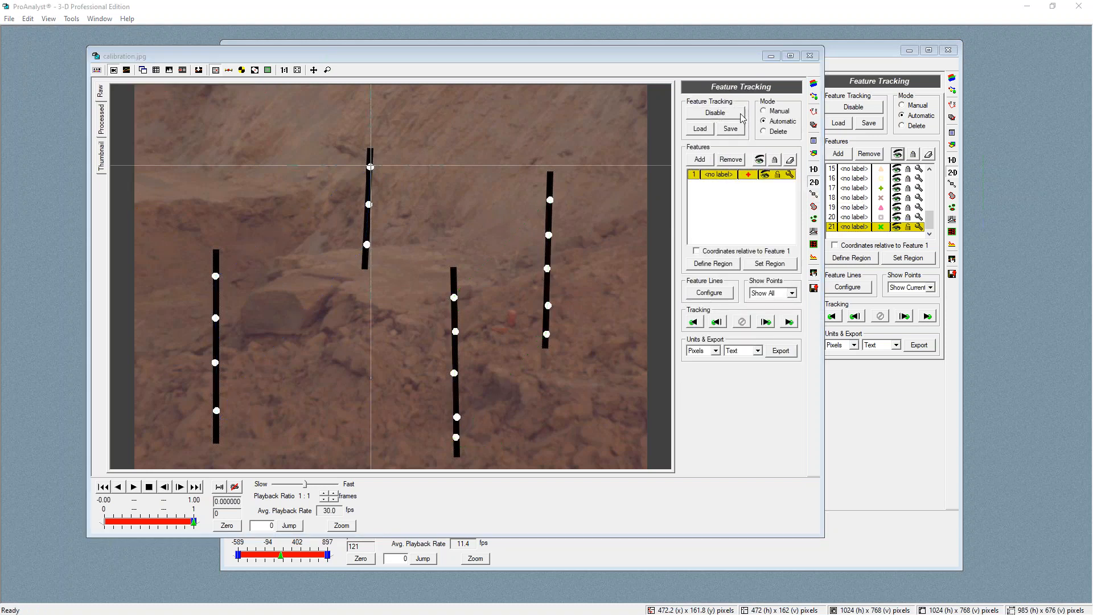
left_click(809, 56)
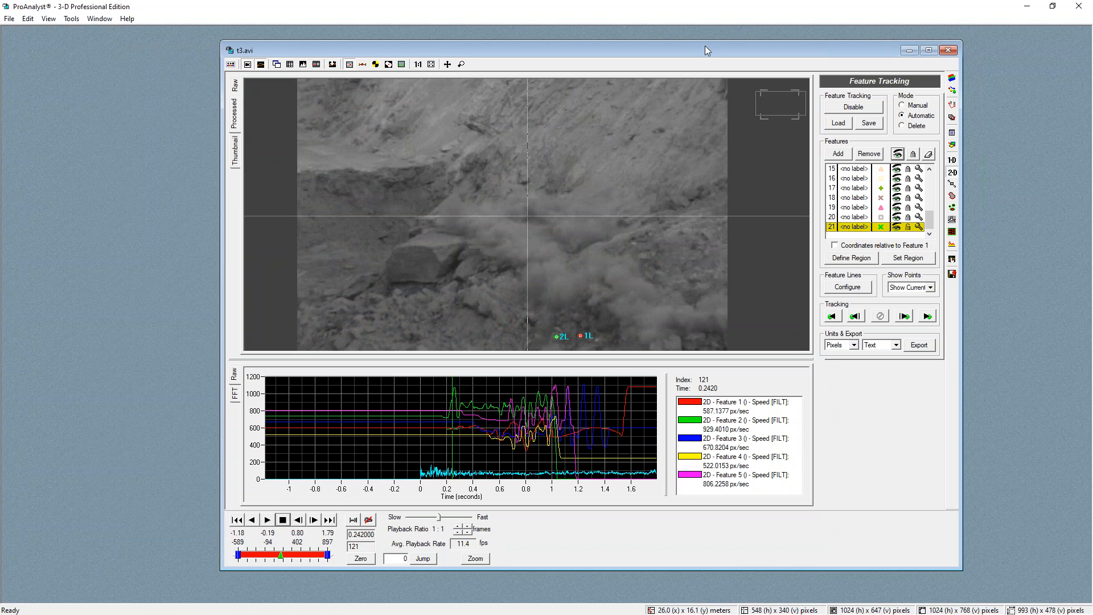
left_click_drag(705, 50, 636, 49)
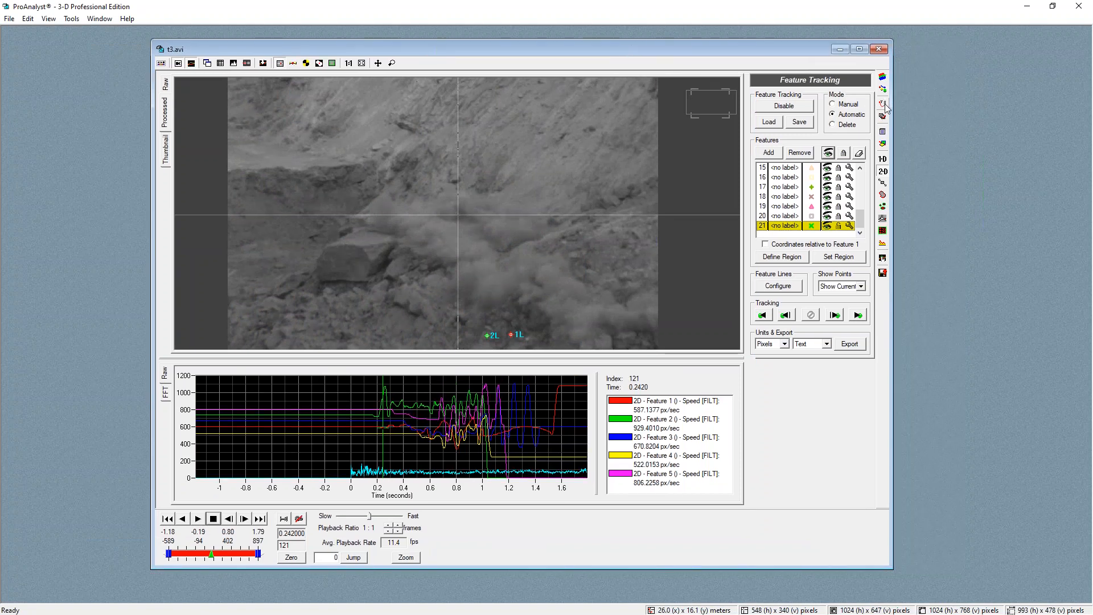
left_click(884, 104)
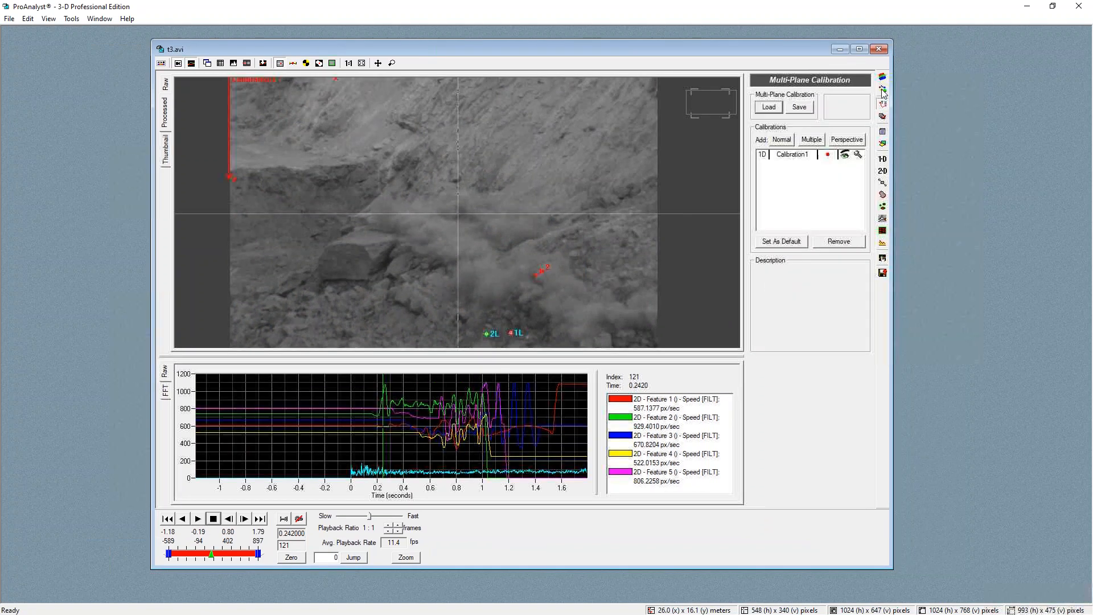
left_click(769, 107)
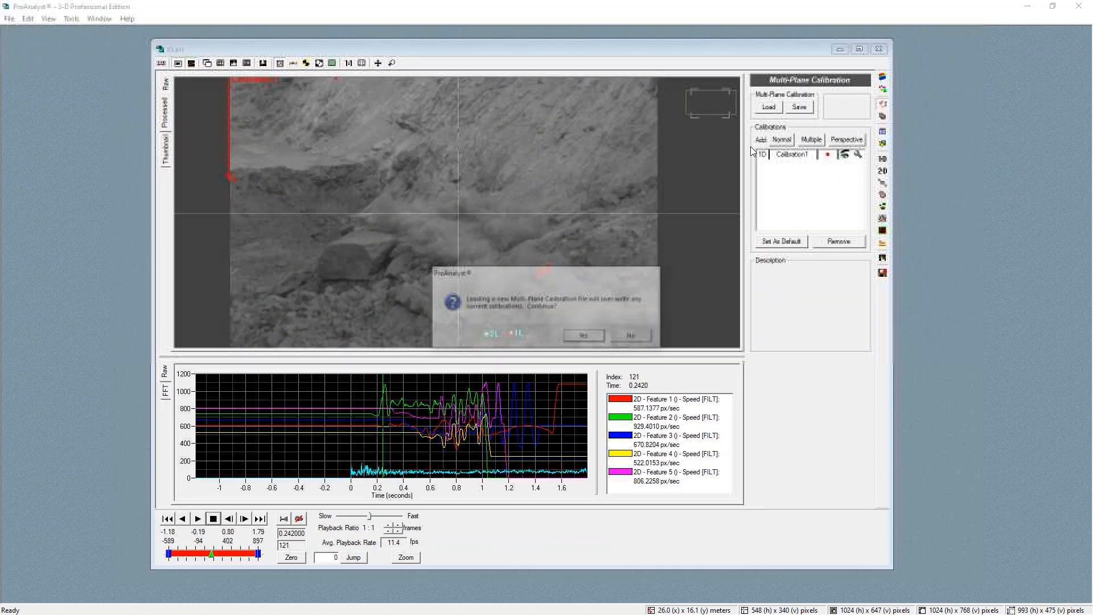
left_click(586, 337)
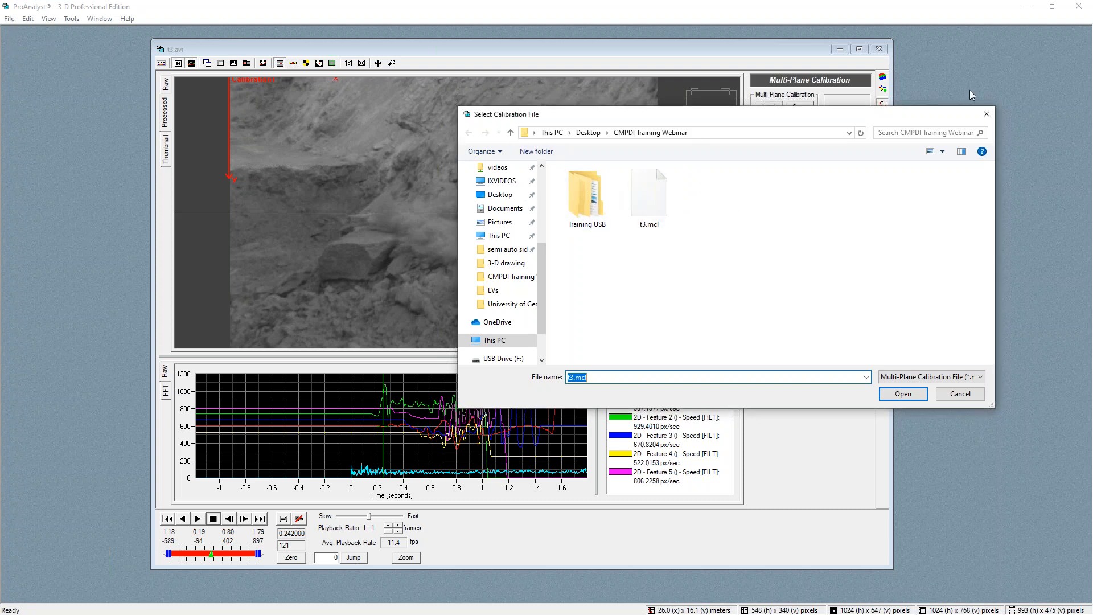
left_click(987, 113)
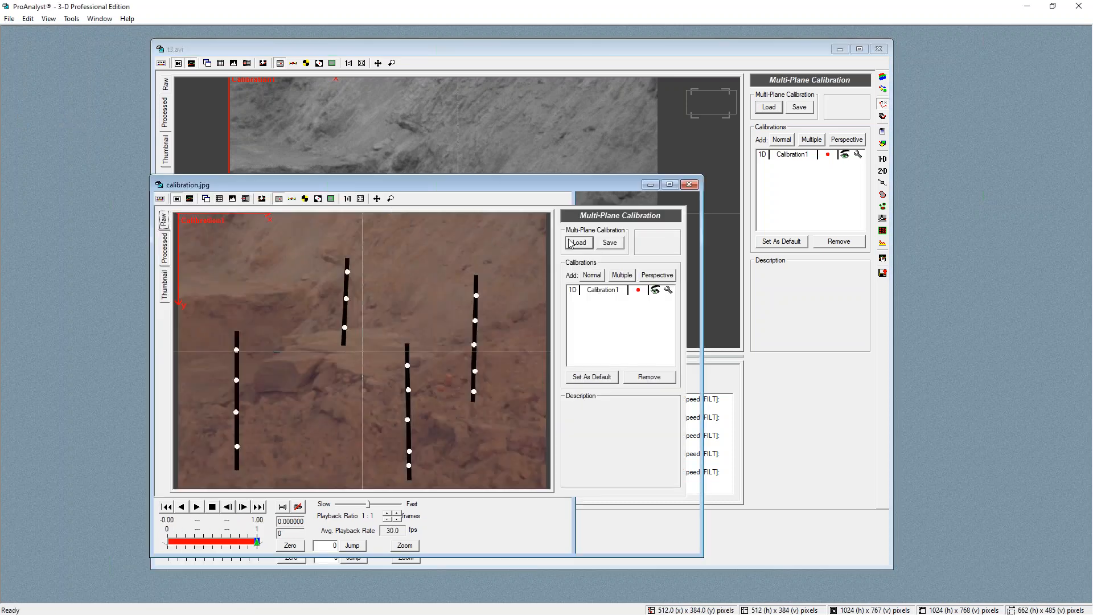
Add two new Perspective calibrations to the calibration.jpg image
left_click_drag(572, 191, 535, 86)
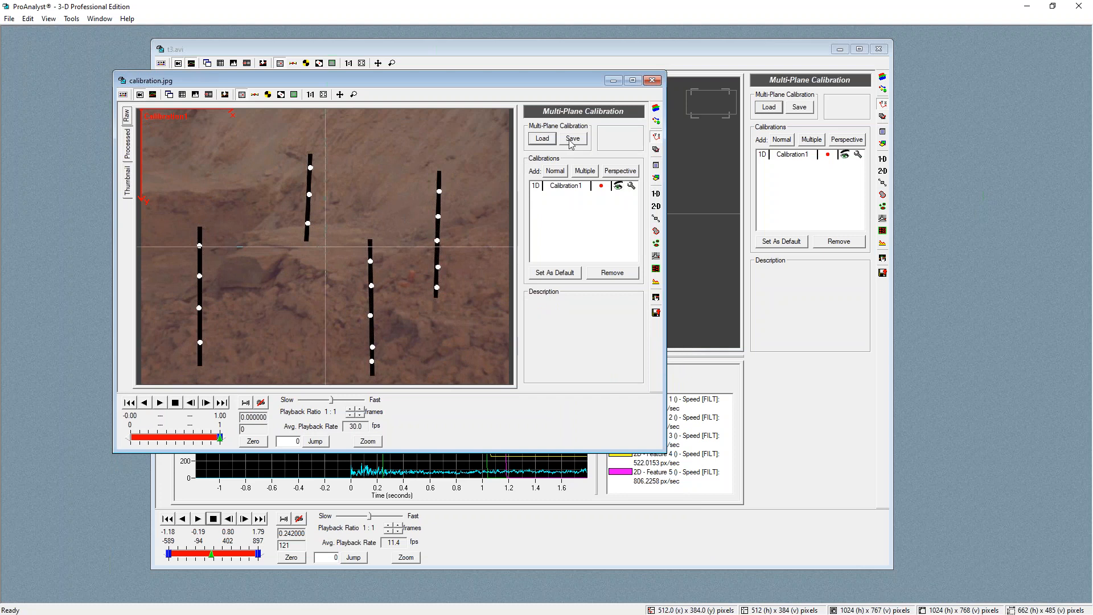
left_click(627, 172)
left_click(627, 173)
Set Calibration2's four points on the lower and upper dots of the two right-hand poles
left_click(632, 196)
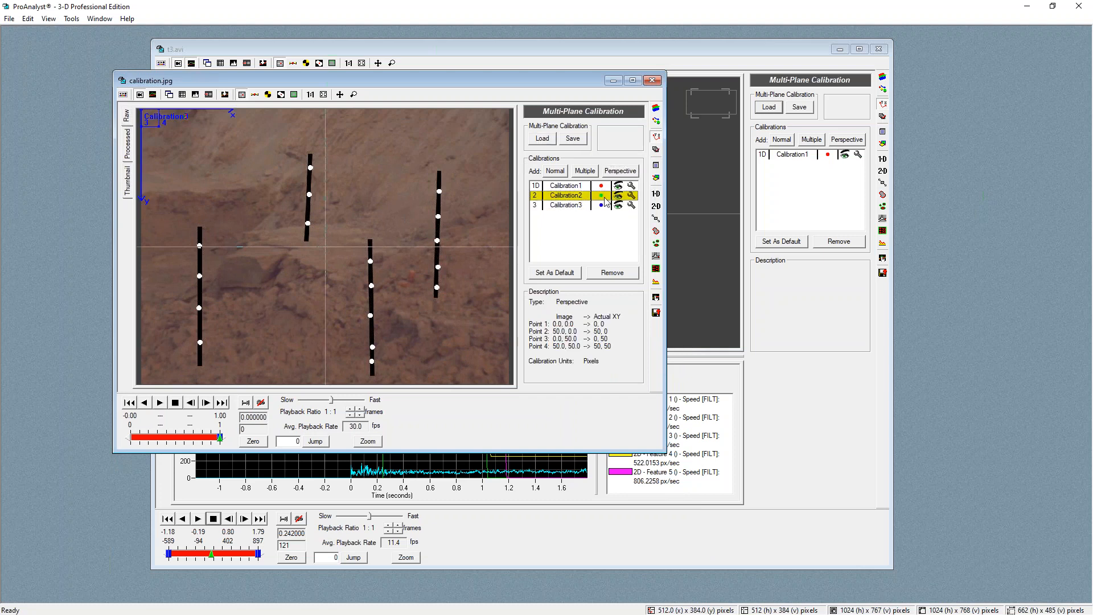
left_click(373, 366)
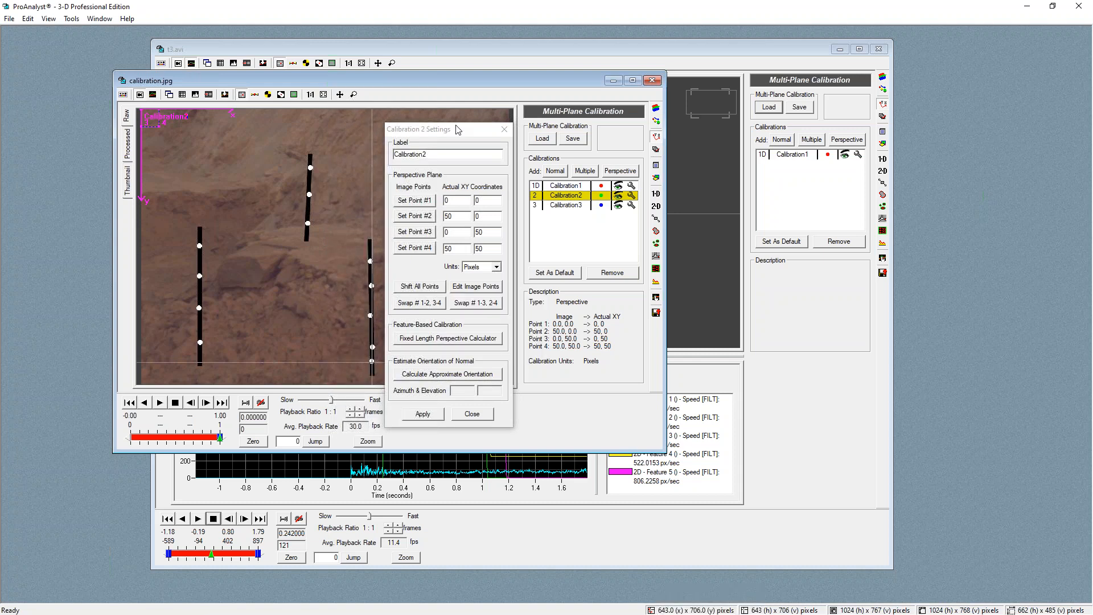
left_click_drag(457, 130, 652, 117)
left_click(610, 188)
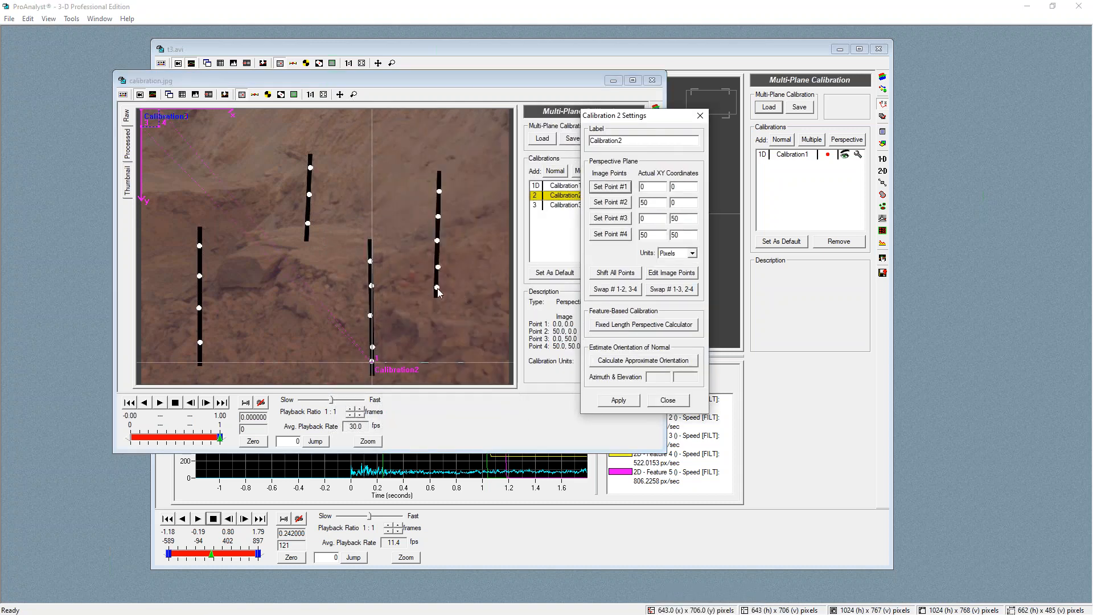
left_click(437, 288)
left_click(618, 204)
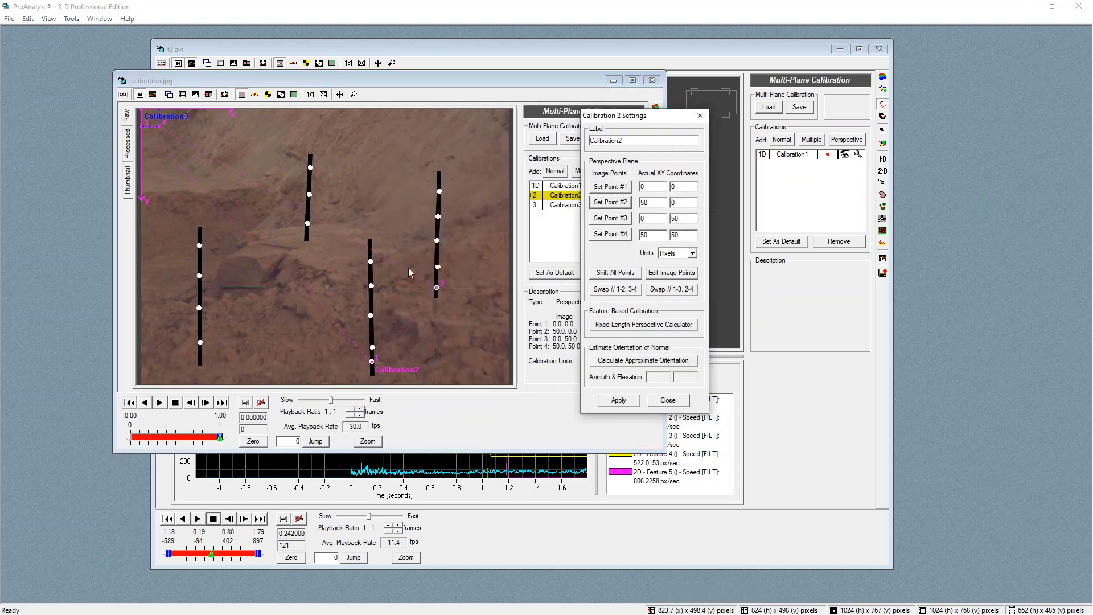
left_click(370, 261)
left_click(611, 234)
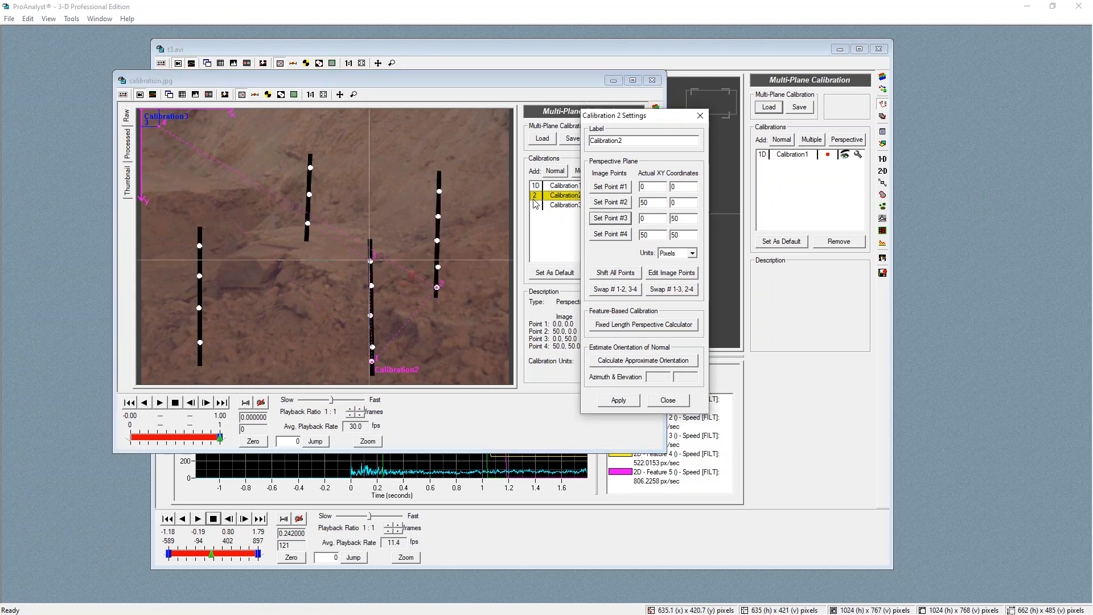
left_click(440, 192)
Label Calibration2 as top, set its units to Centimeters, apply the calibration and close its settings
left_click(616, 238)
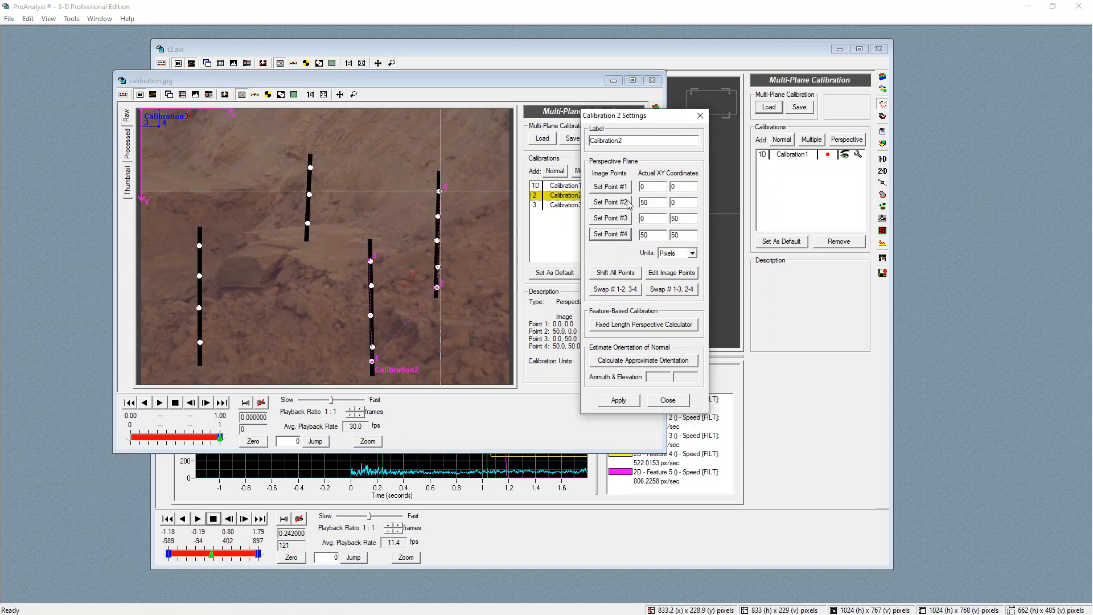
type("top")
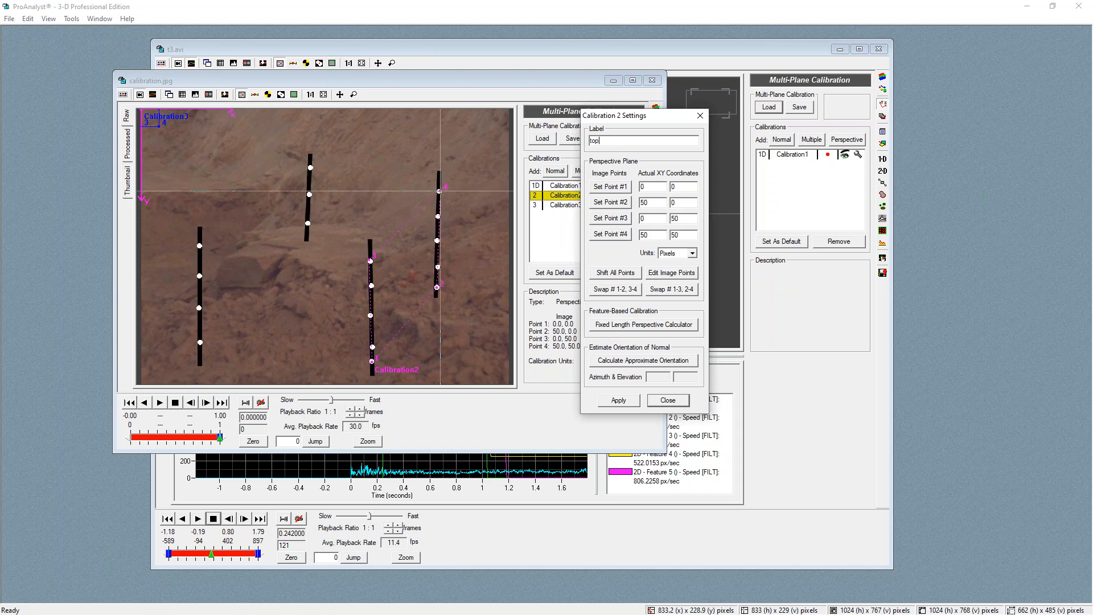
left_click(688, 255)
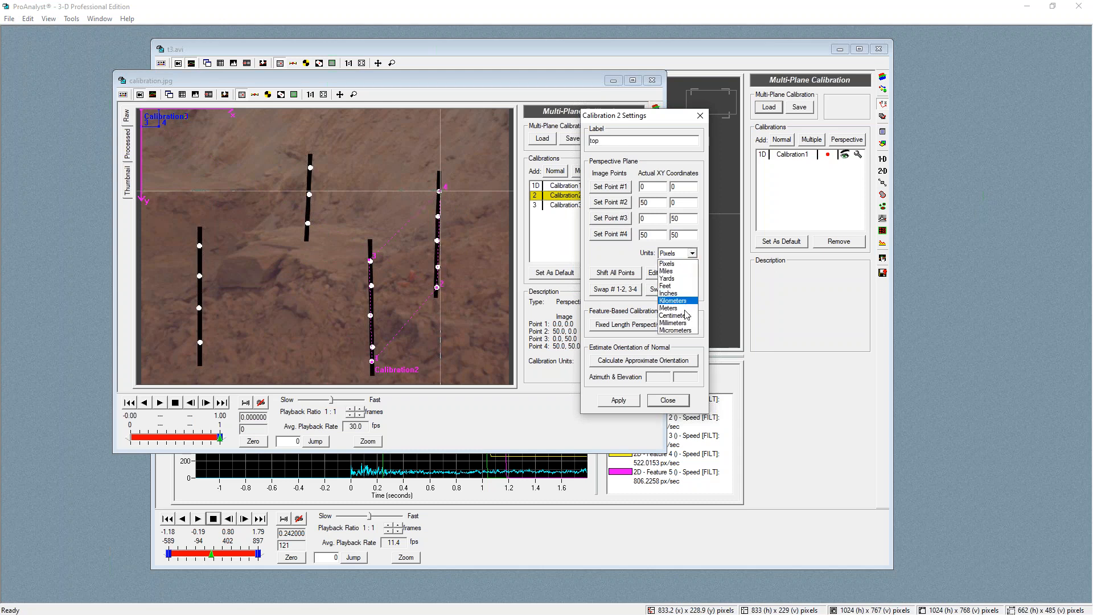
left_click(688, 317)
left_click(620, 401)
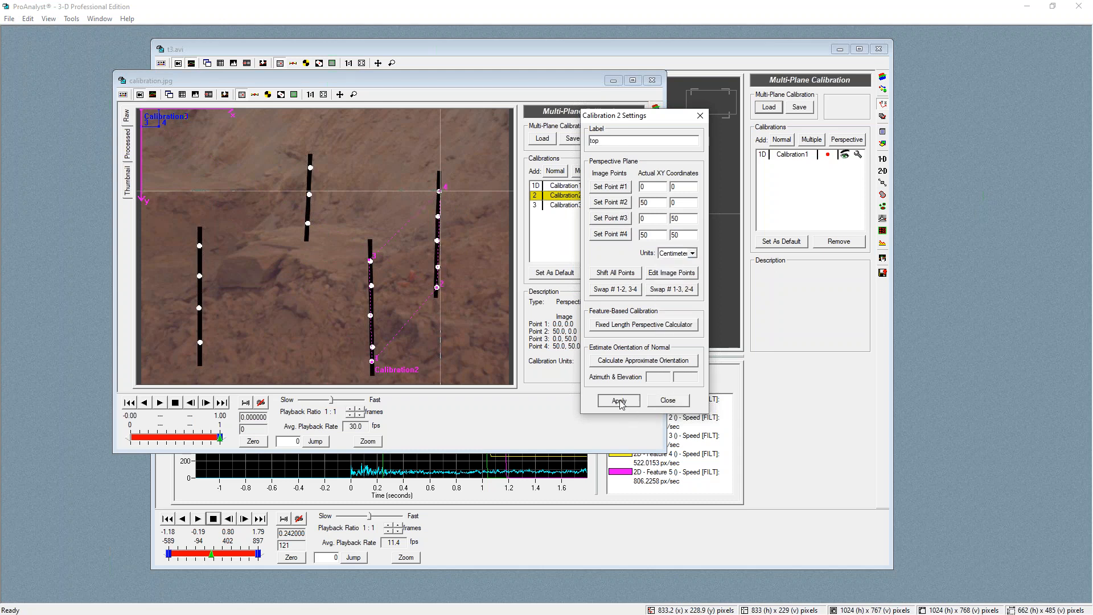
left_click(668, 401)
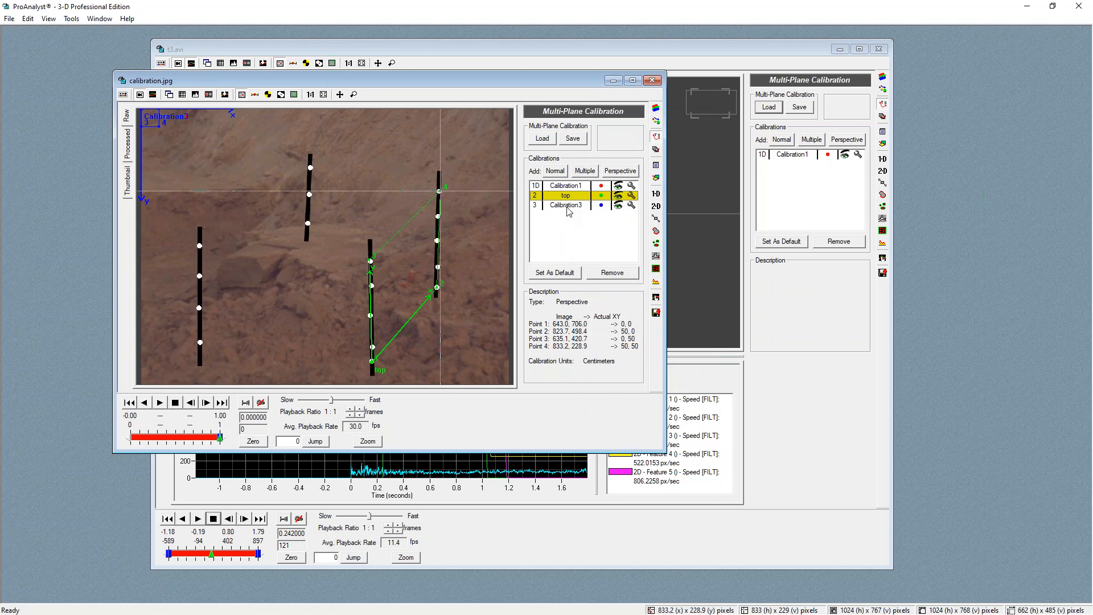
Add a fourth Perspective calibration and set its four points on the lower and upper dots of the two left-hand poles
left_click(620, 170)
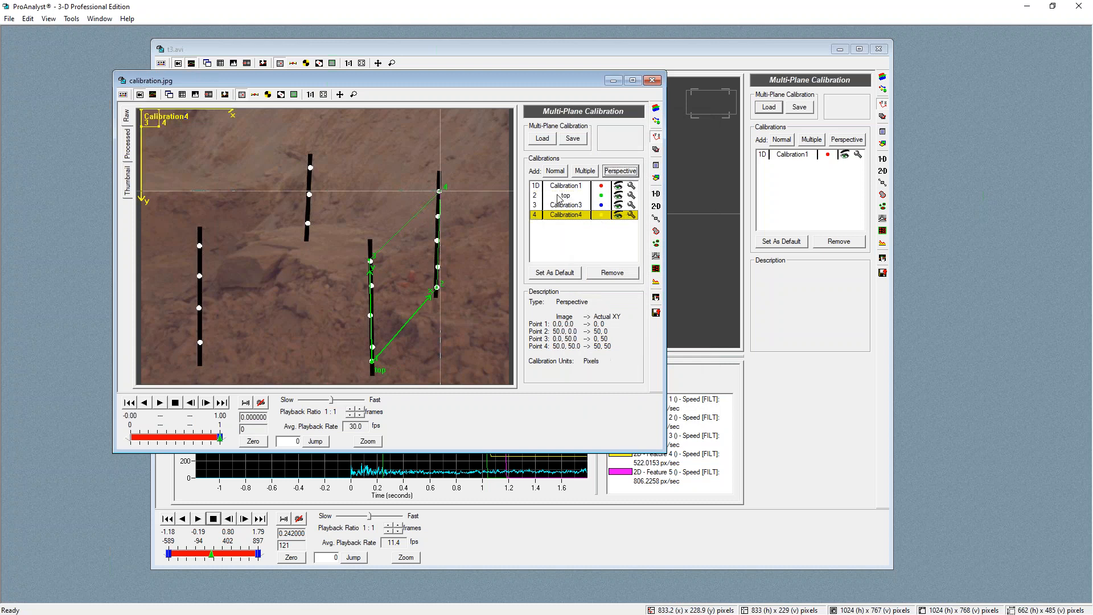
left_click(631, 215)
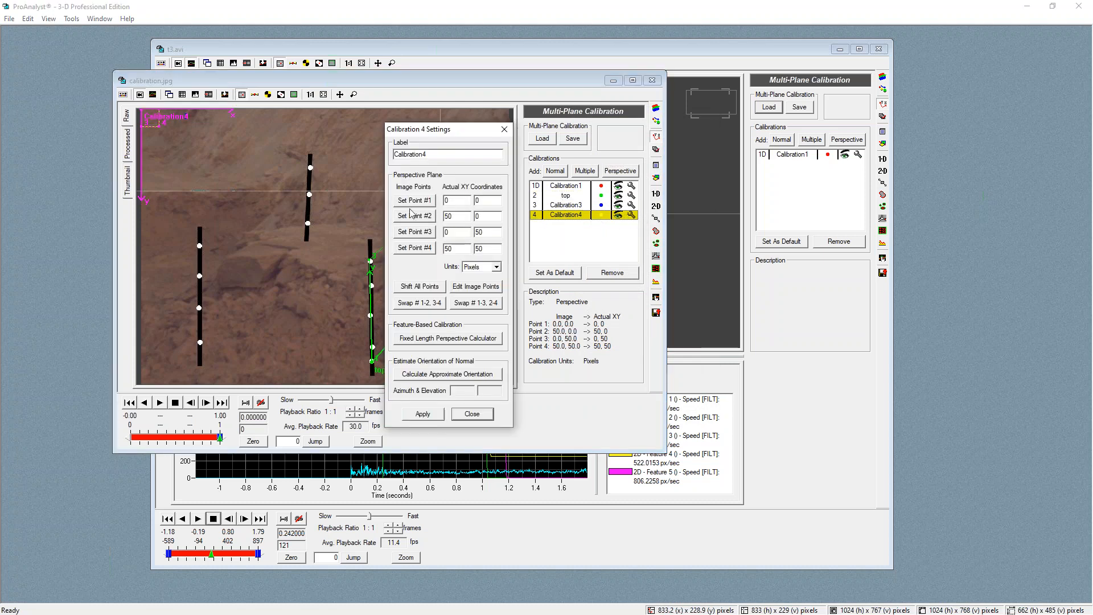
left_click(197, 344)
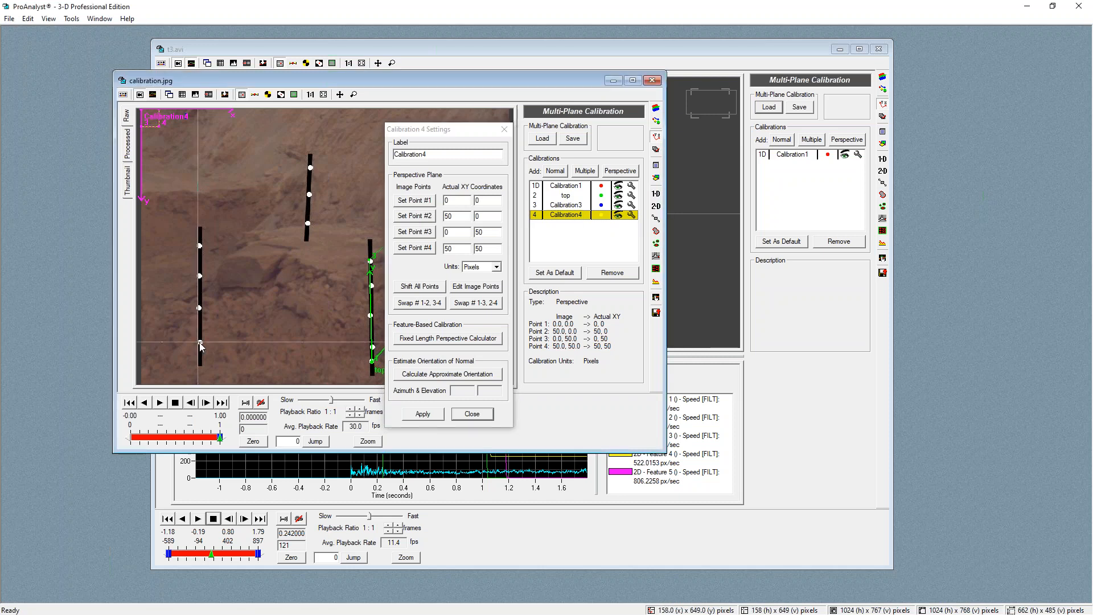
left_click(422, 202)
left_click(309, 222)
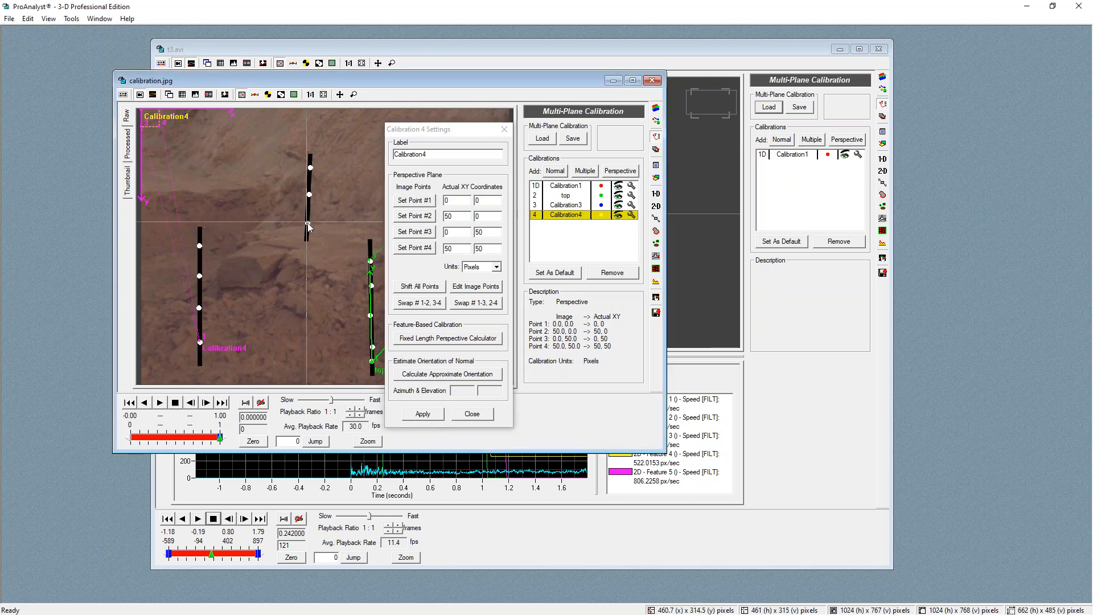
left_click(427, 215)
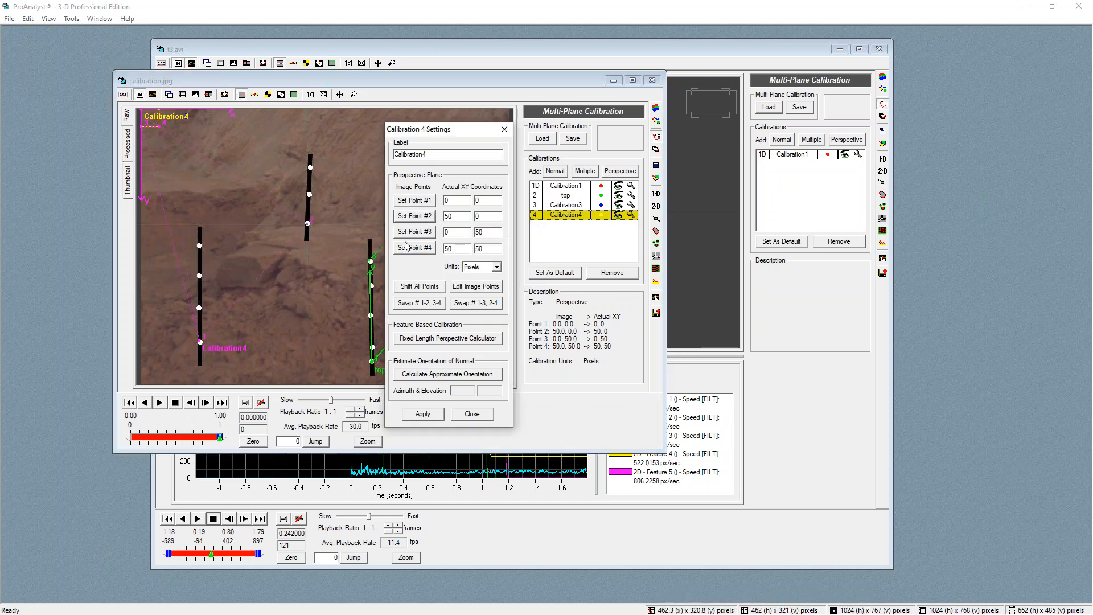
left_click(201, 246)
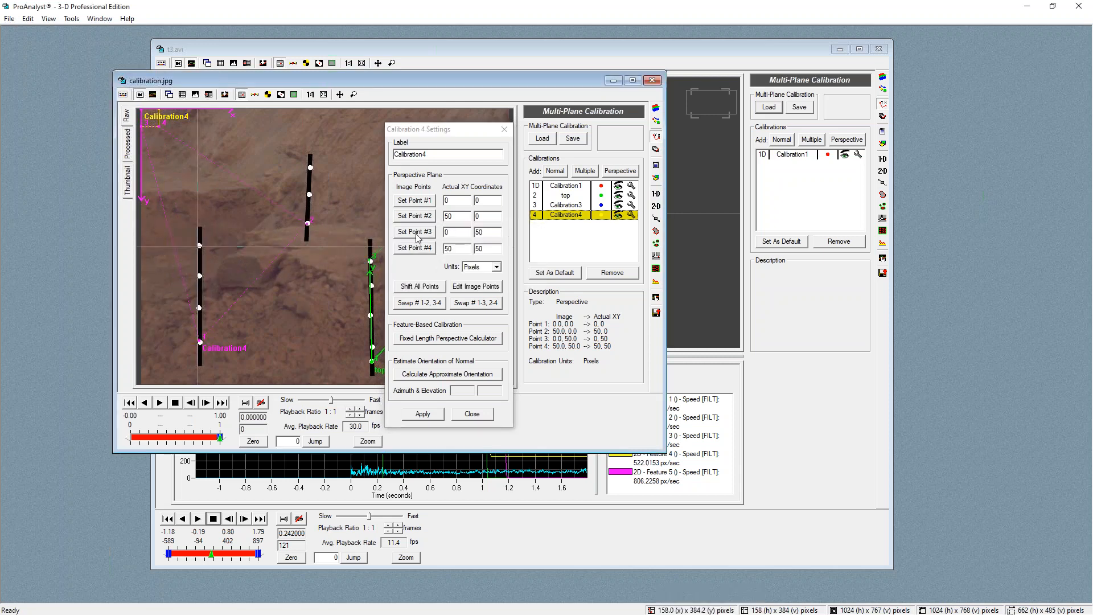
left_click(310, 167)
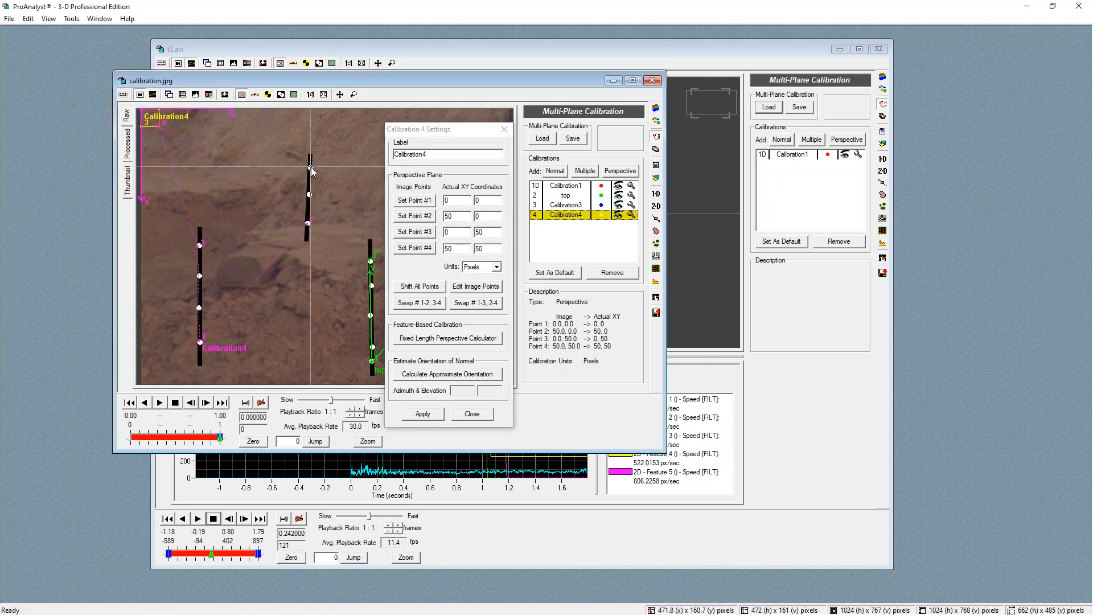
left_click(407, 248)
Label Calibration4 as bottom, set its units to Centimeters, apply it choosing to continue anyway, and close its settings
left_click_drag(405, 155, 428, 155)
type("bottom")
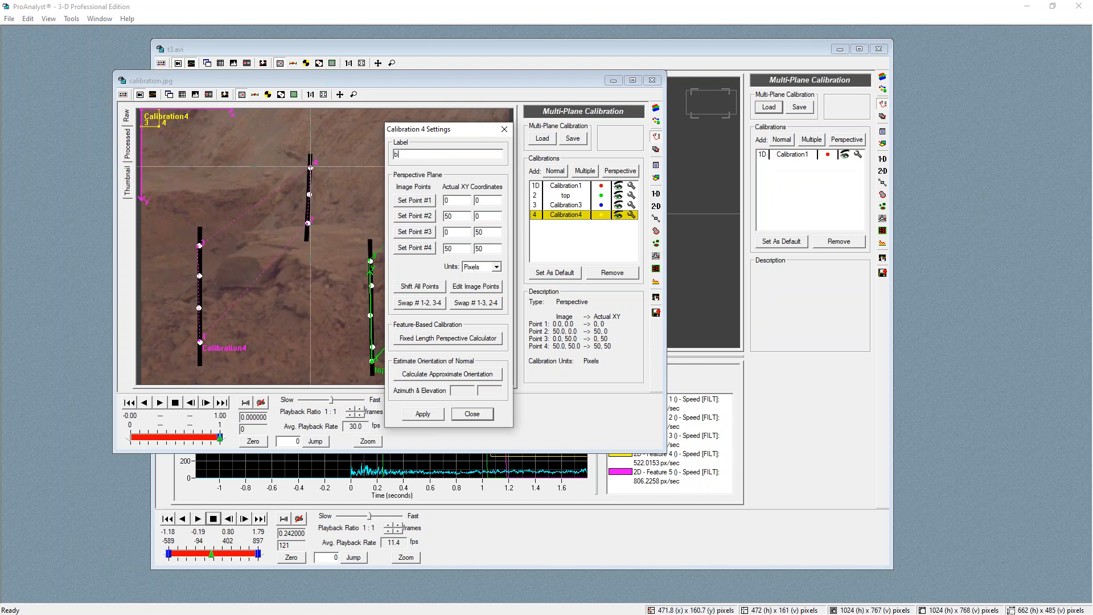
left_click(496, 267)
left_click(477, 330)
left_click(424, 415)
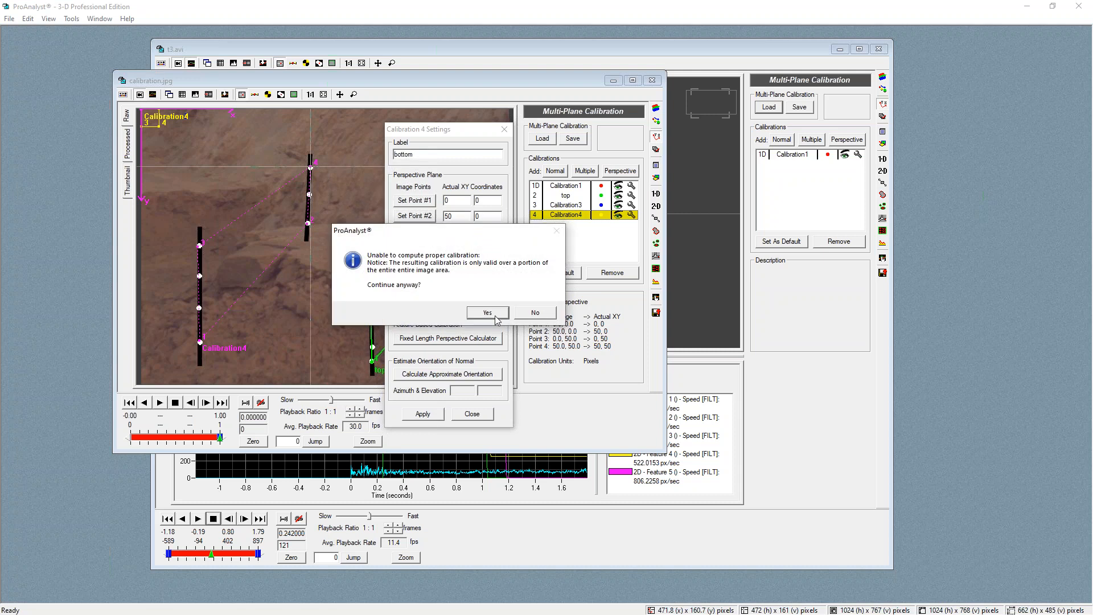
left_click(488, 313)
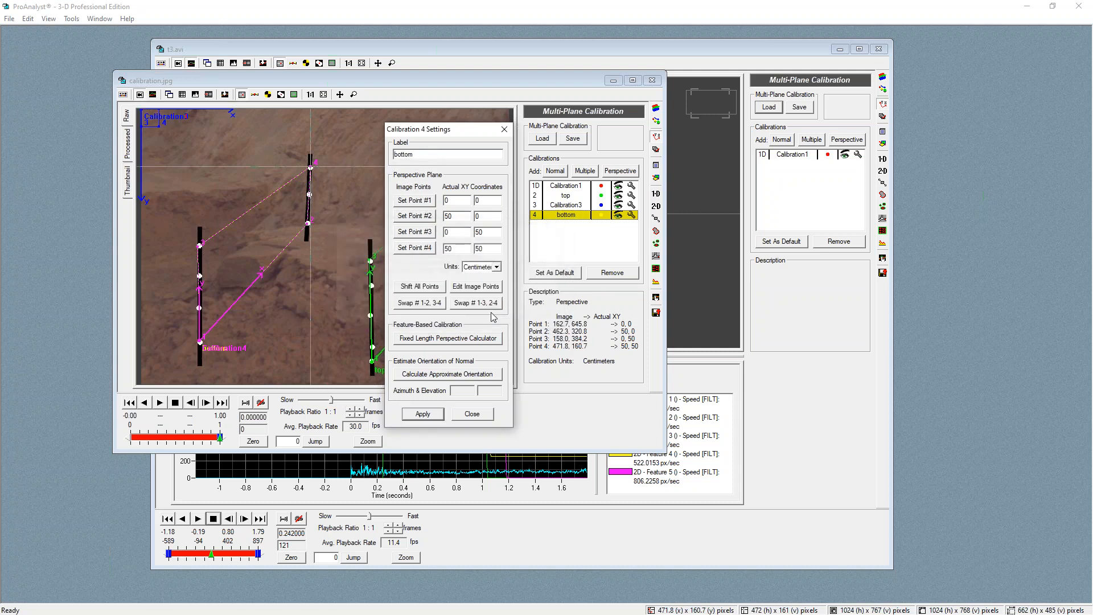
left_click(474, 415)
Save the multi-plane calibration file in the CMPDI Training Webinar folder
left_click(571, 138)
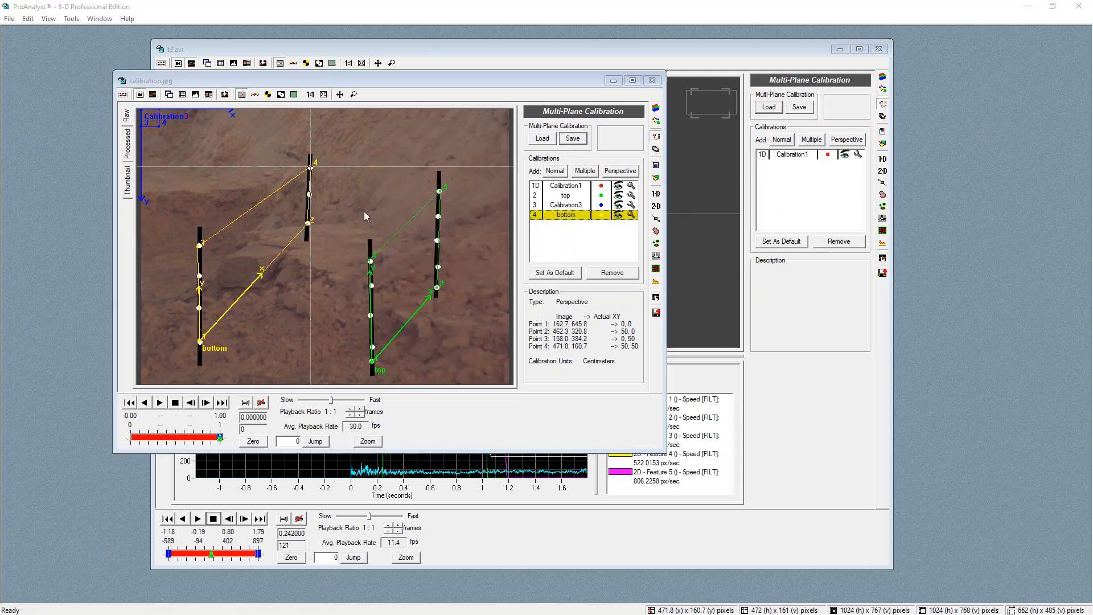
left_click(910, 395)
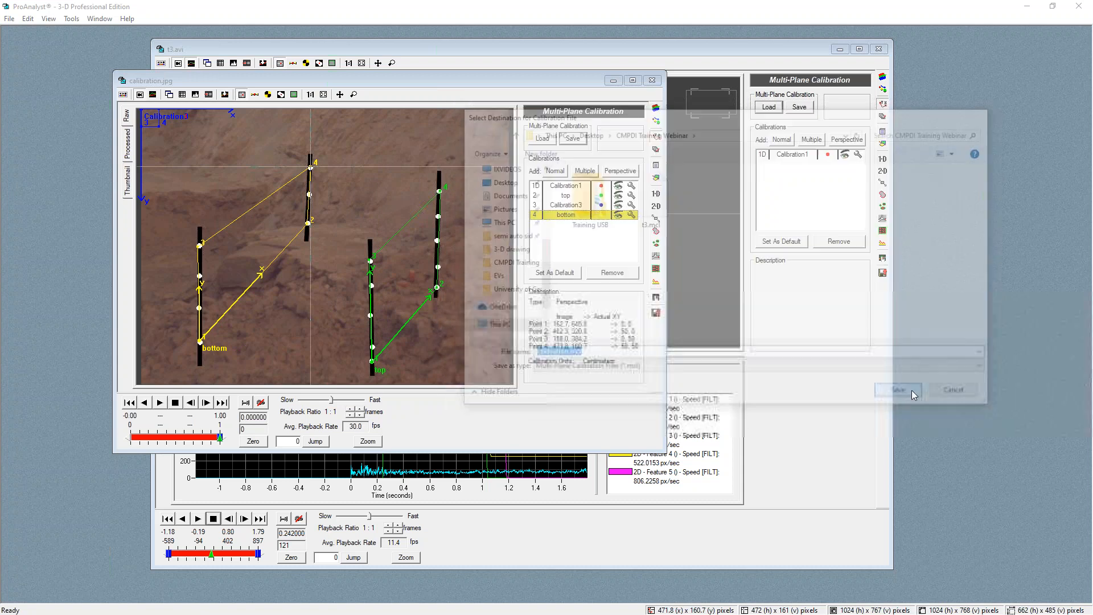
left_click(606, 337)
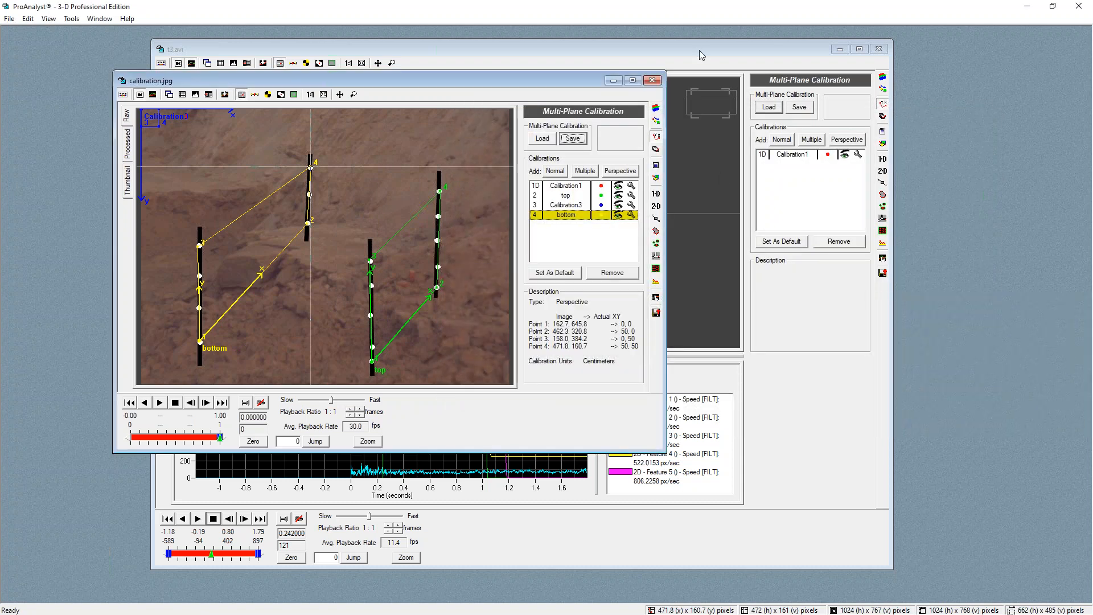
Load the saved t3.mcl multi-plane calibration onto t3.avi, agreeing to overwrite its current calibrations
left_click(699, 53)
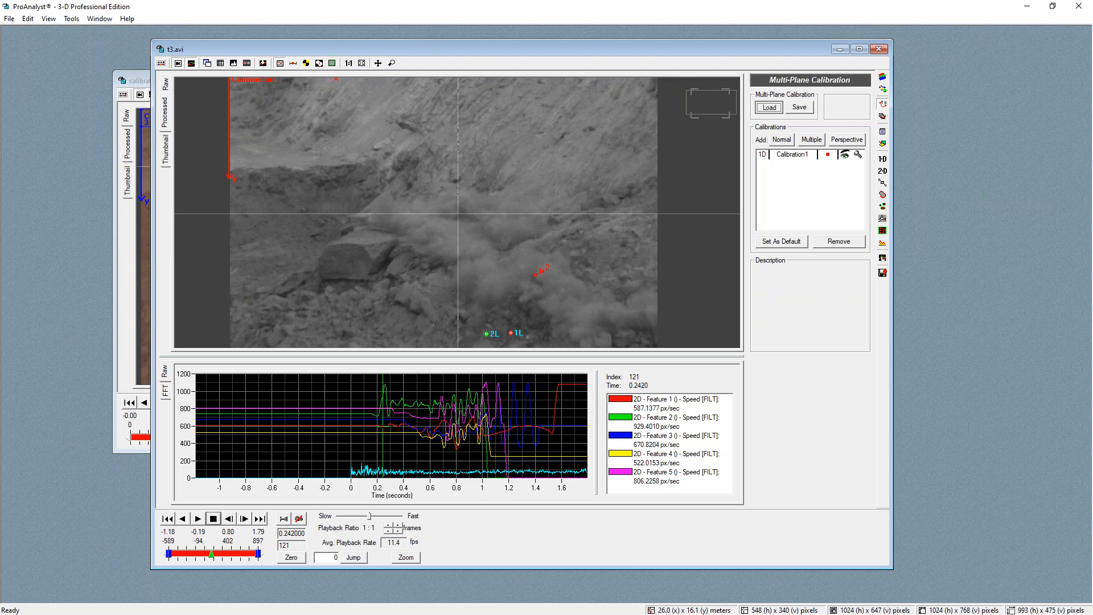
left_click(769, 107)
left_click(585, 336)
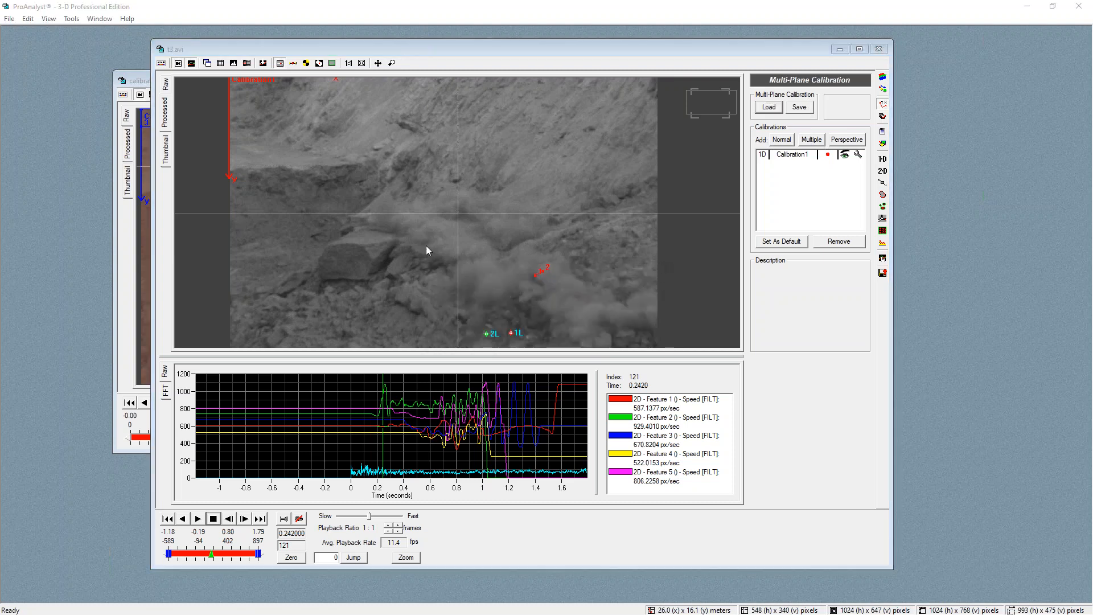
double_click(646, 191)
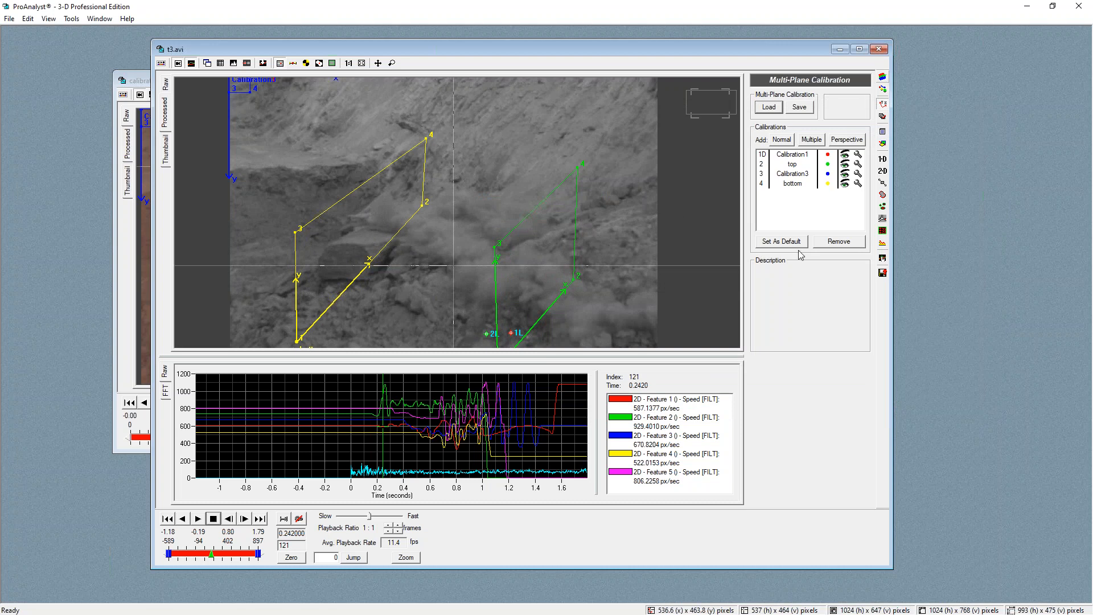
Assign the top calibration to Feature 1 in its track settings, apply it, dismiss the units note, and close
left_click(888, 173)
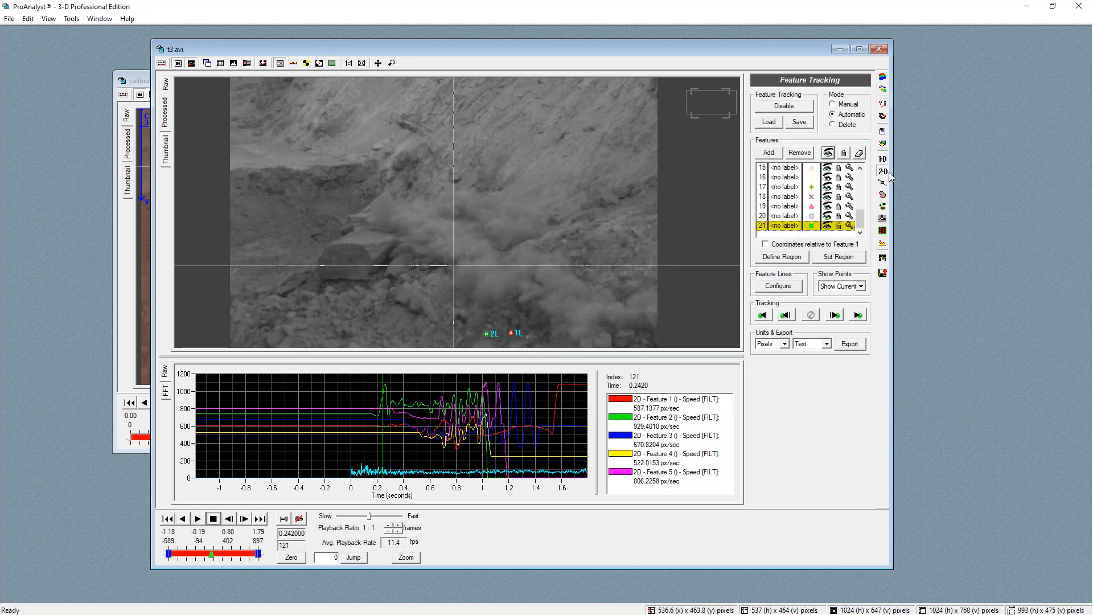
left_click_drag(862, 222, 860, 164)
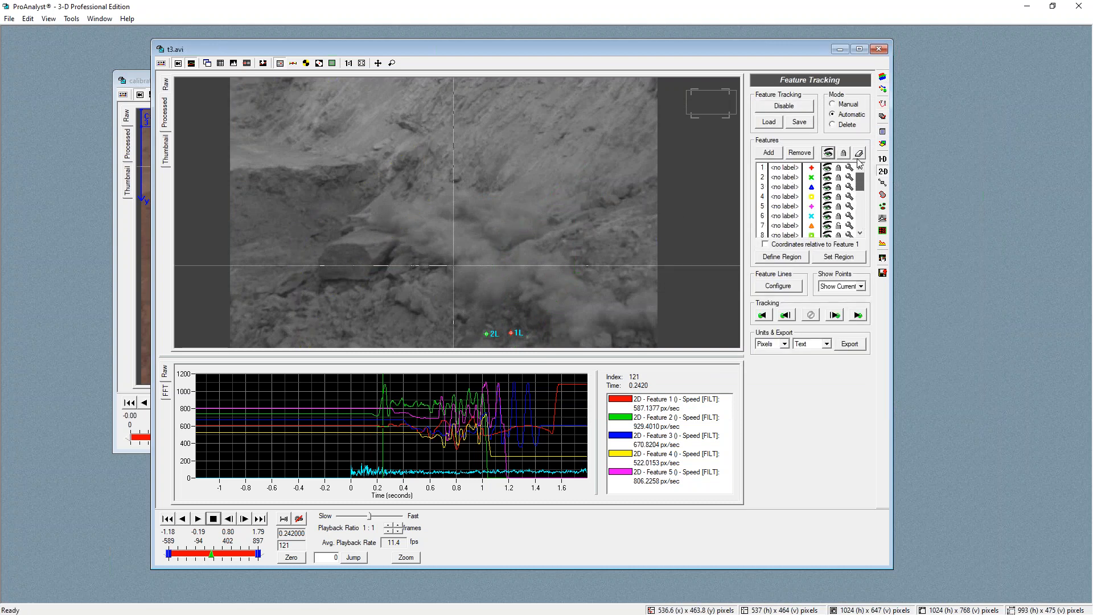
left_click(784, 166)
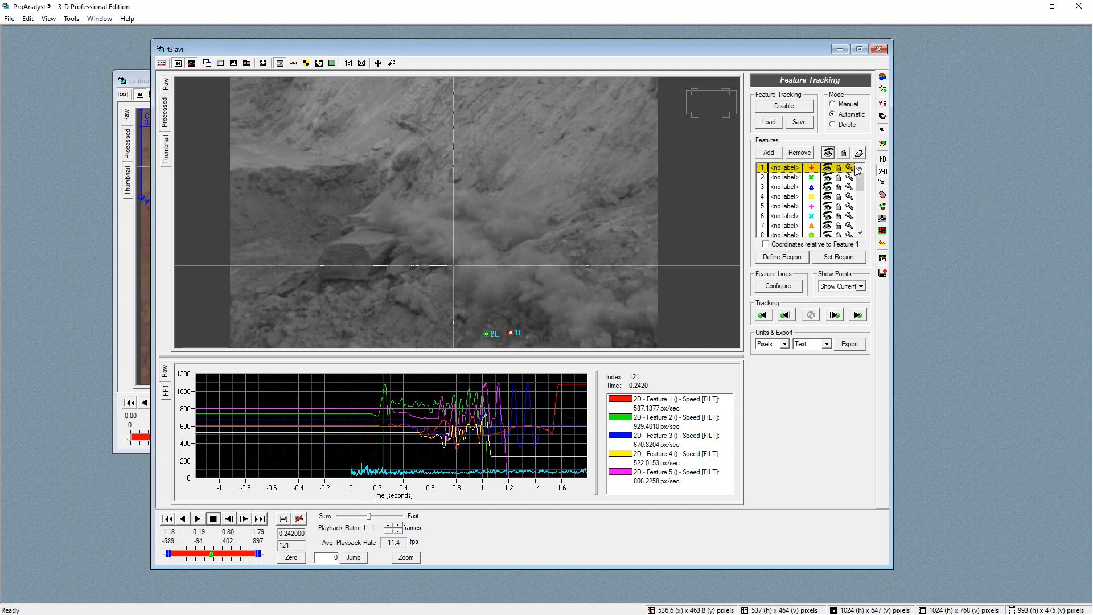
left_click(850, 168)
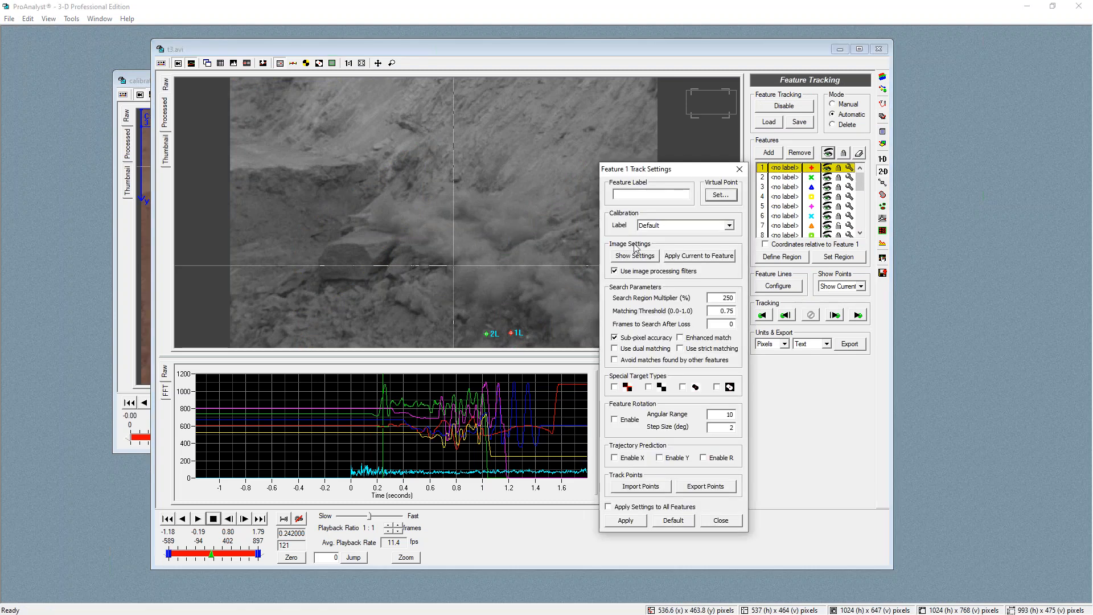
left_click(665, 226)
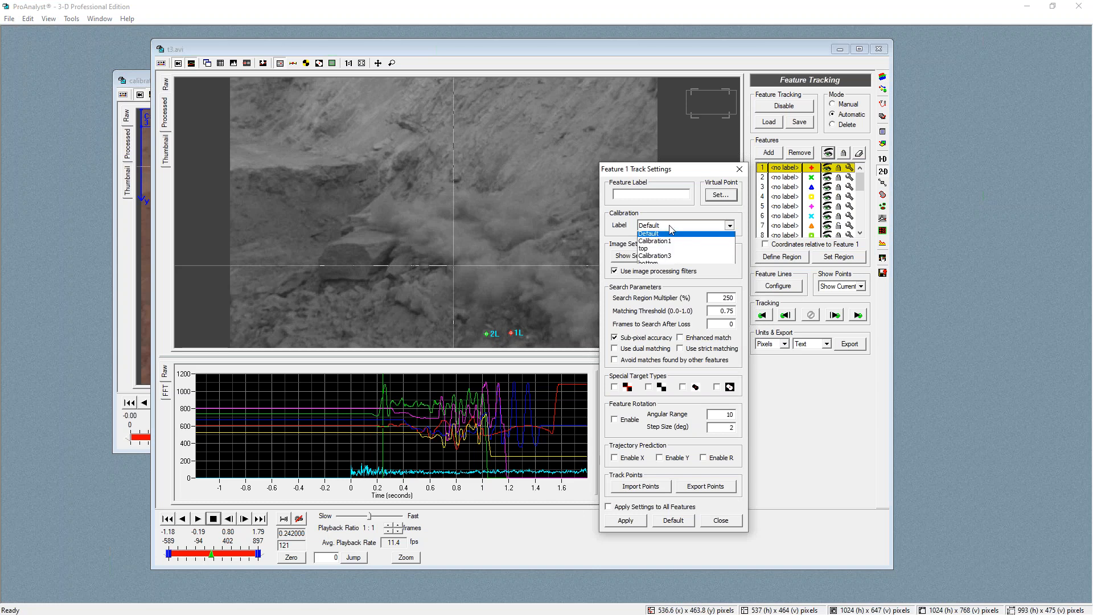
left_click(644, 251)
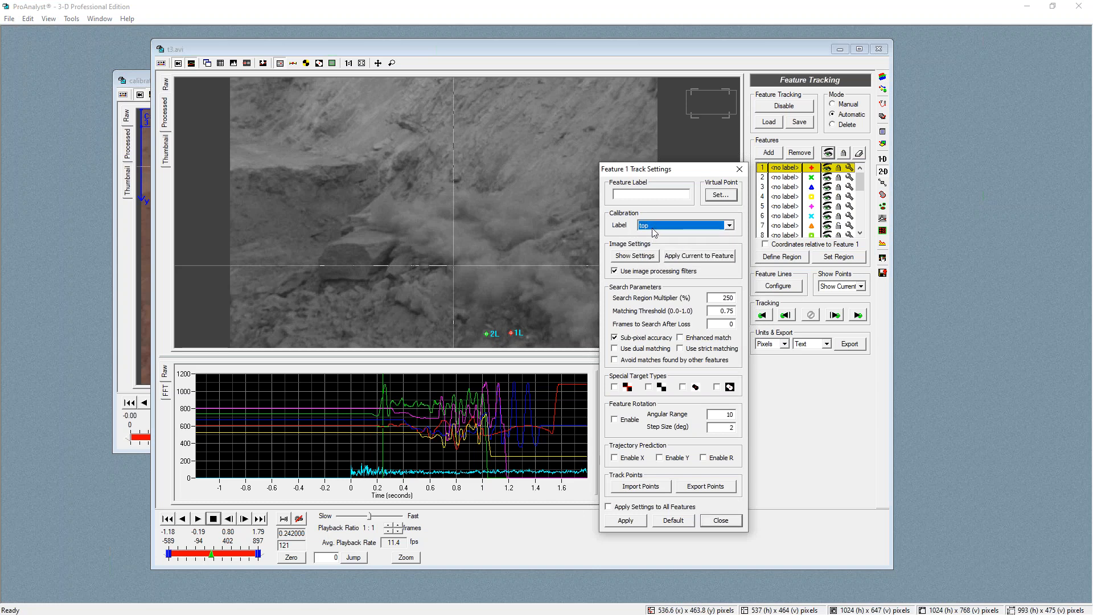
left_click(626, 520)
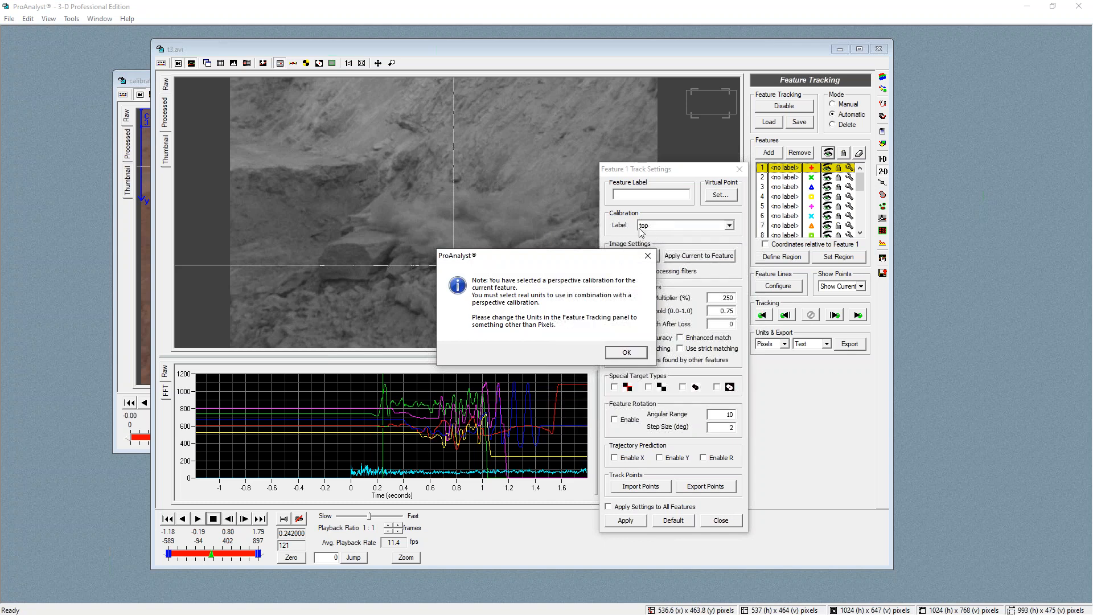
left_click(628, 354)
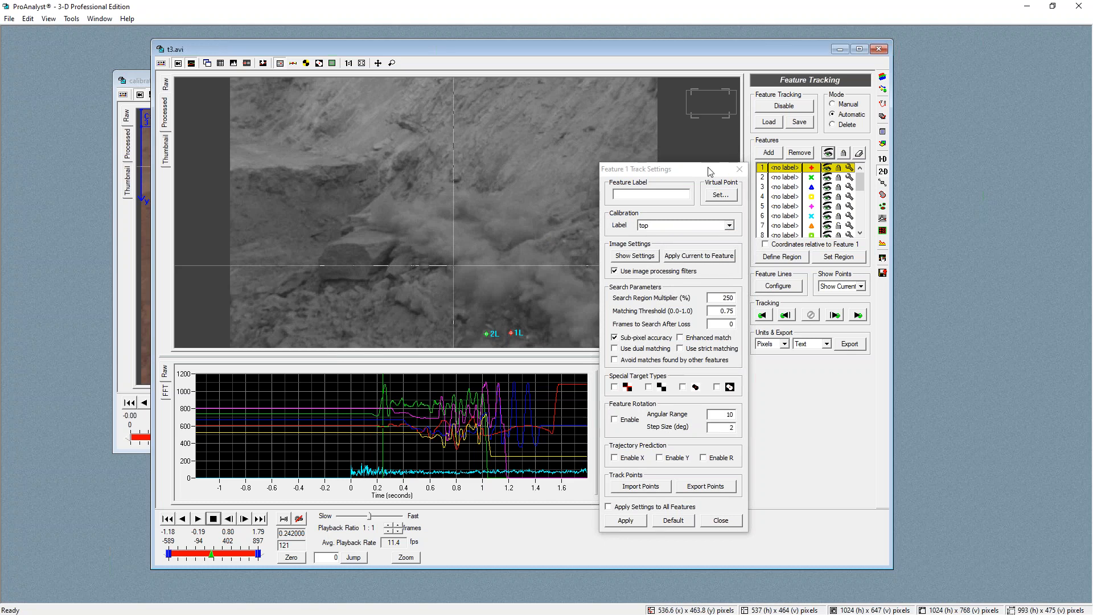
left_click(745, 171)
Assign the bottom calibration to Feature 2 in its track settings, apply it, dismiss the note, and close
left_click(850, 177)
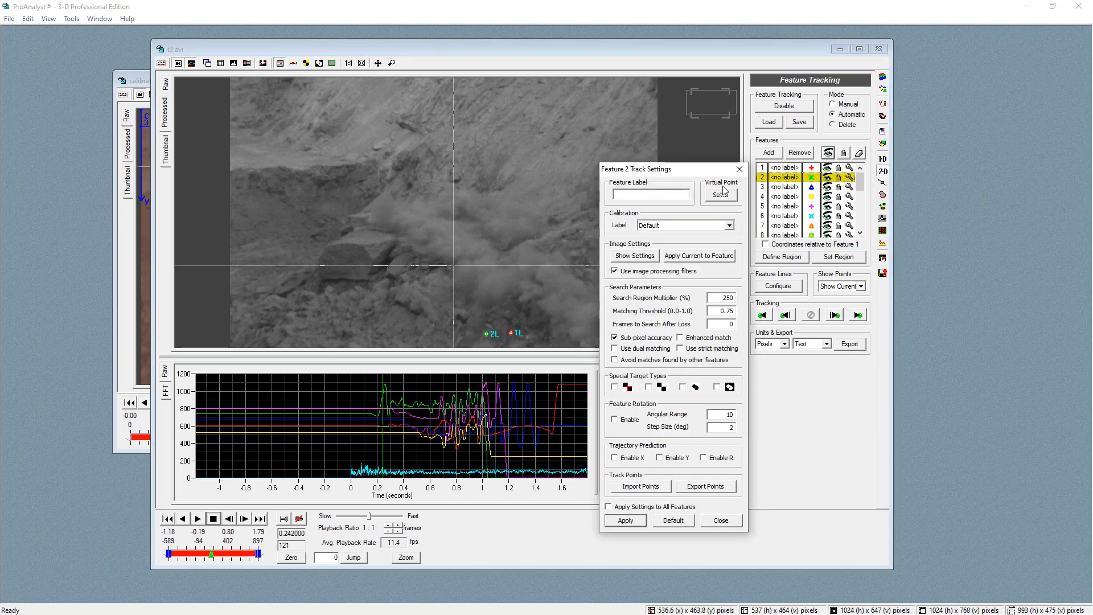
left_click(666, 229)
left_click(658, 266)
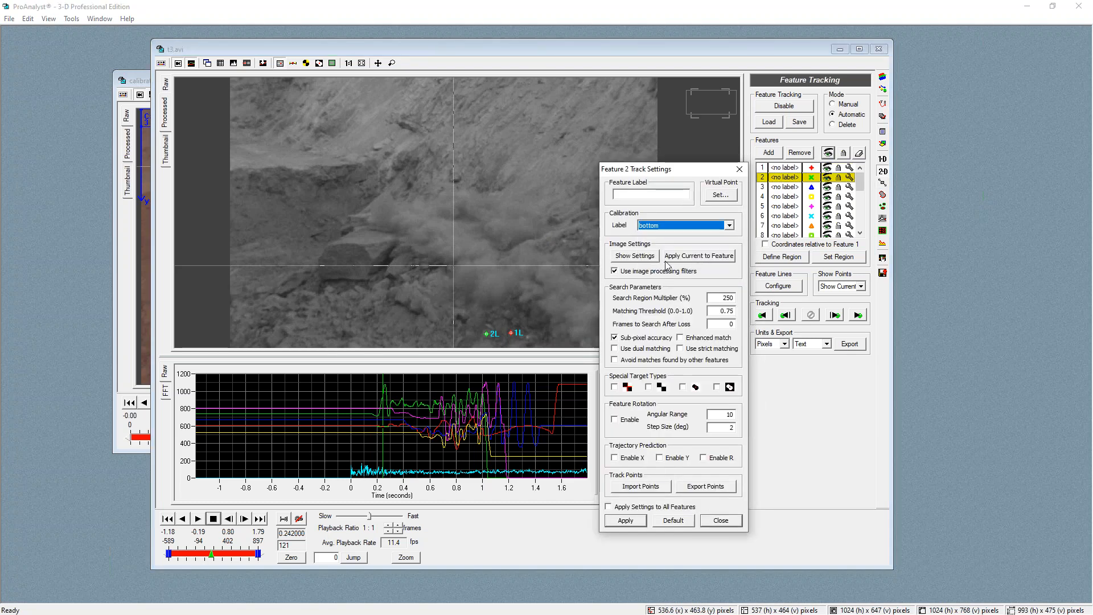
left_click(625, 521)
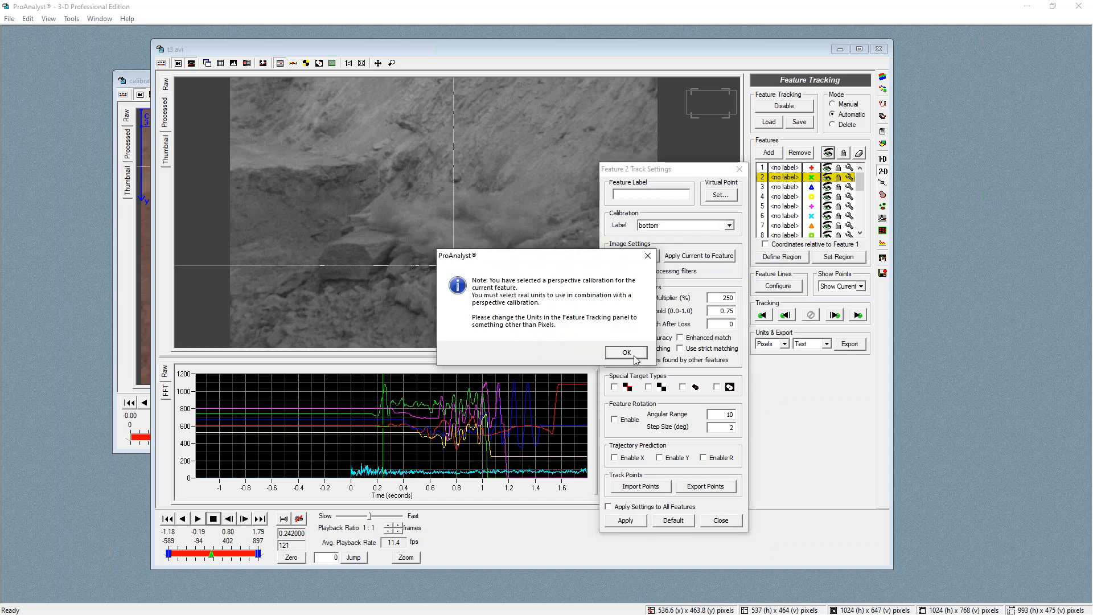
left_click(632, 351)
left_click(720, 520)
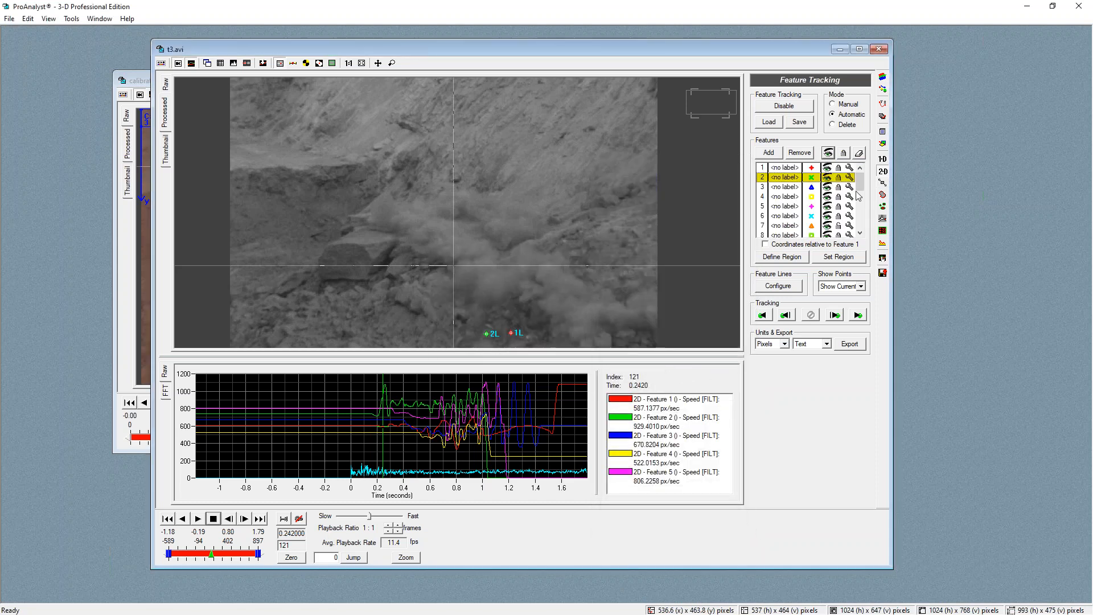
Assign Calibration3 to Feature 3 in its track settings, apply it, dismiss the note, and close
left_click(849, 188)
left_click(666, 226)
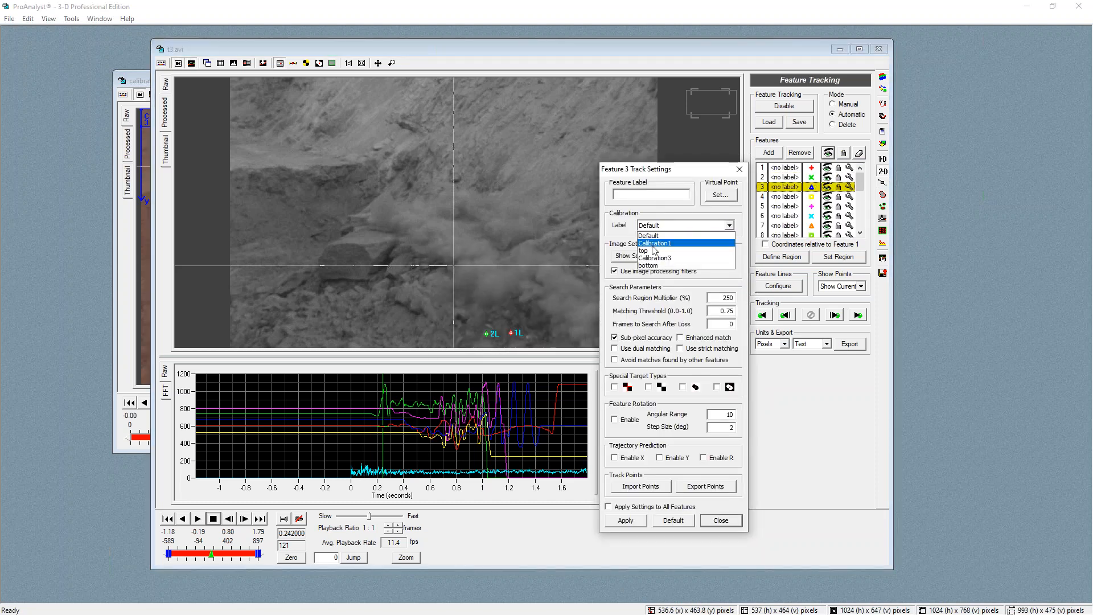
left_click(653, 251)
left_click(669, 225)
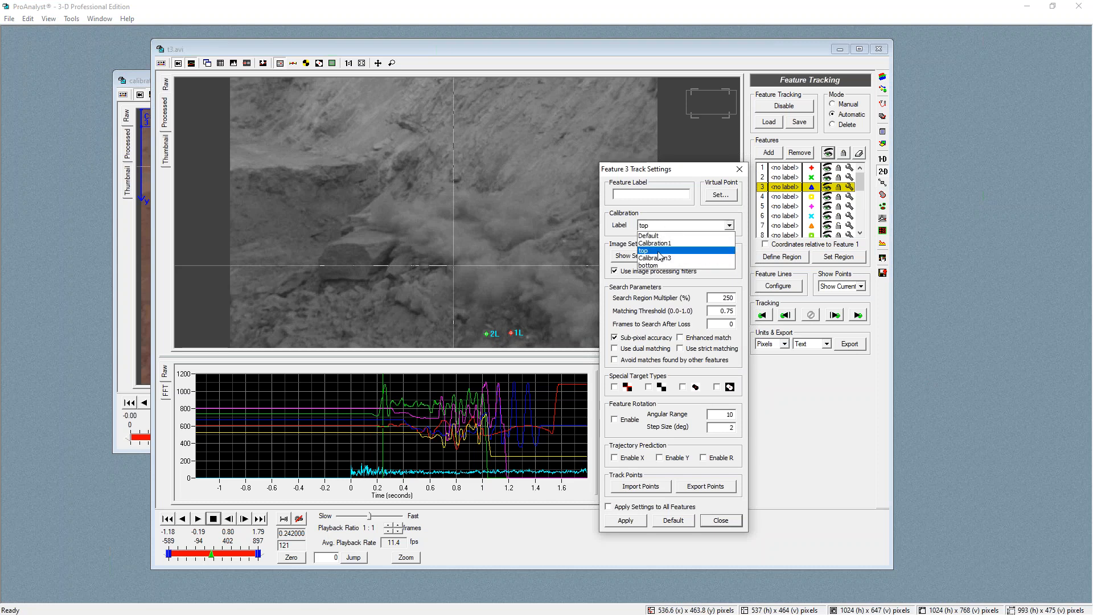
left_click(661, 259)
left_click(634, 521)
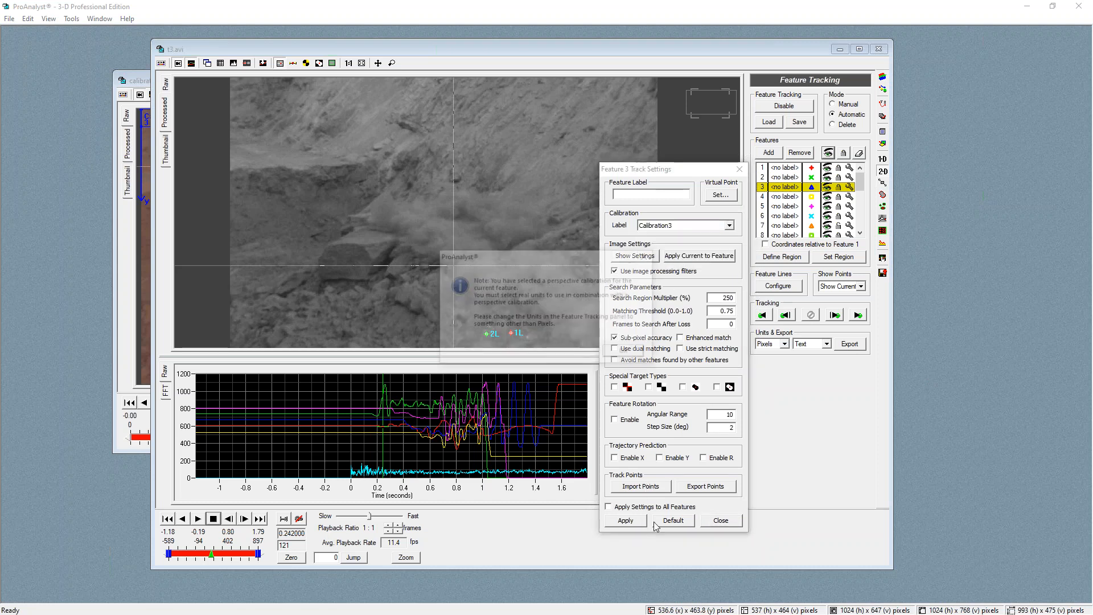
left_click(633, 353)
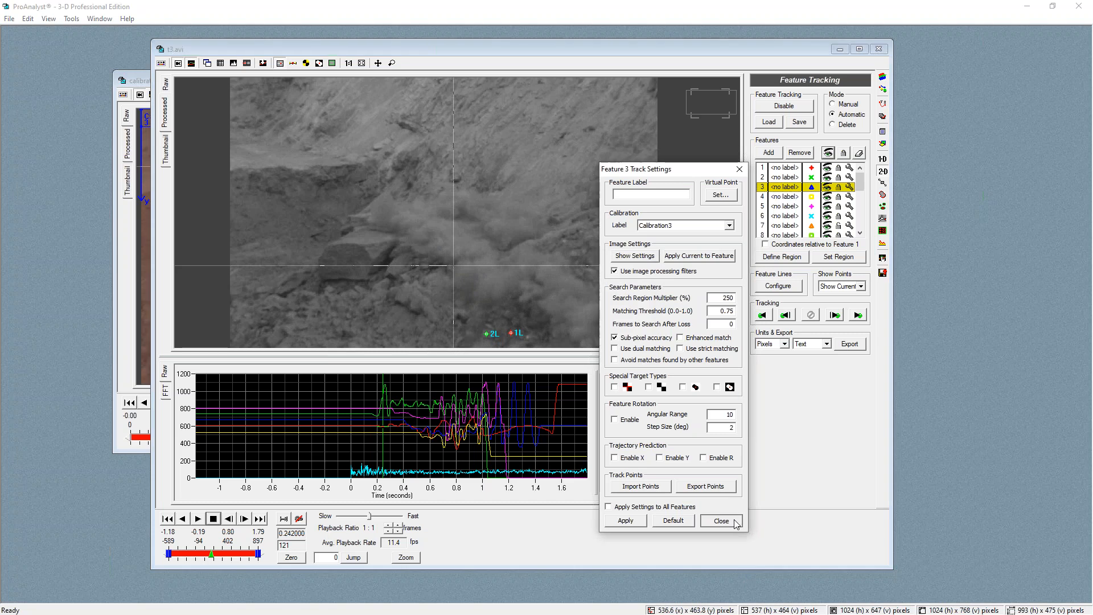
left_click(720, 521)
Refresh the speed graph in Graph Configuration and scrub through the video to review the tracked features
left_click_drag(407, 421, 397, 420)
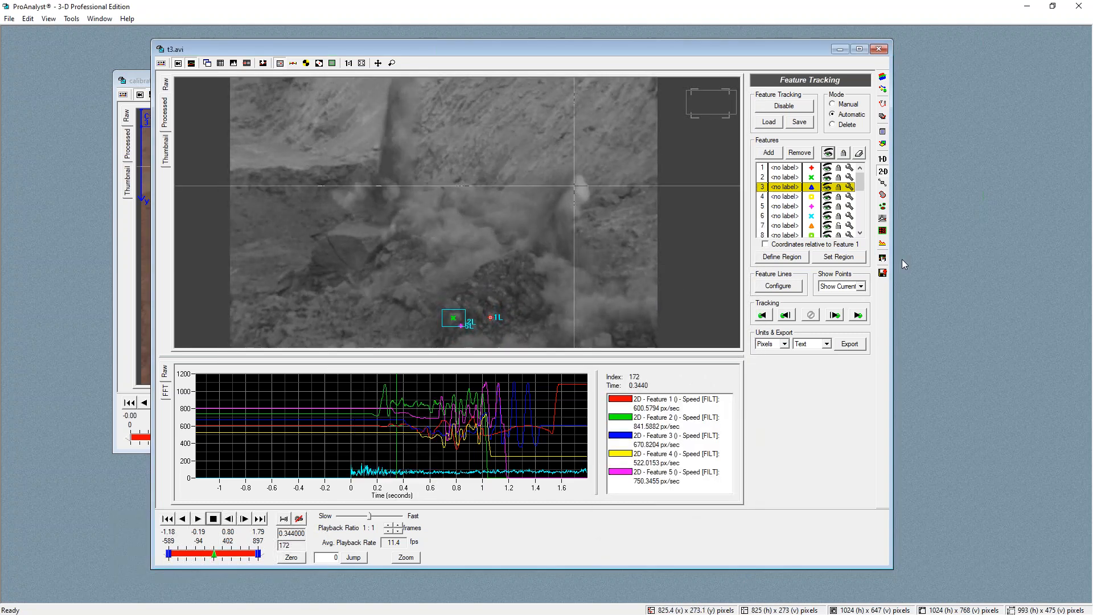
left_click(883, 258)
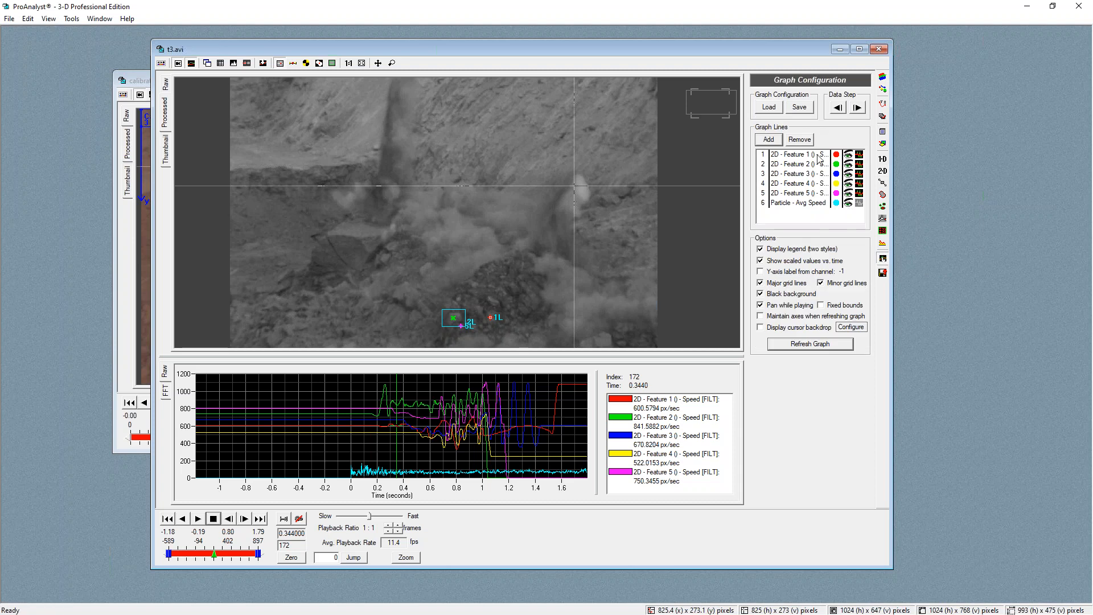
left_click(804, 345)
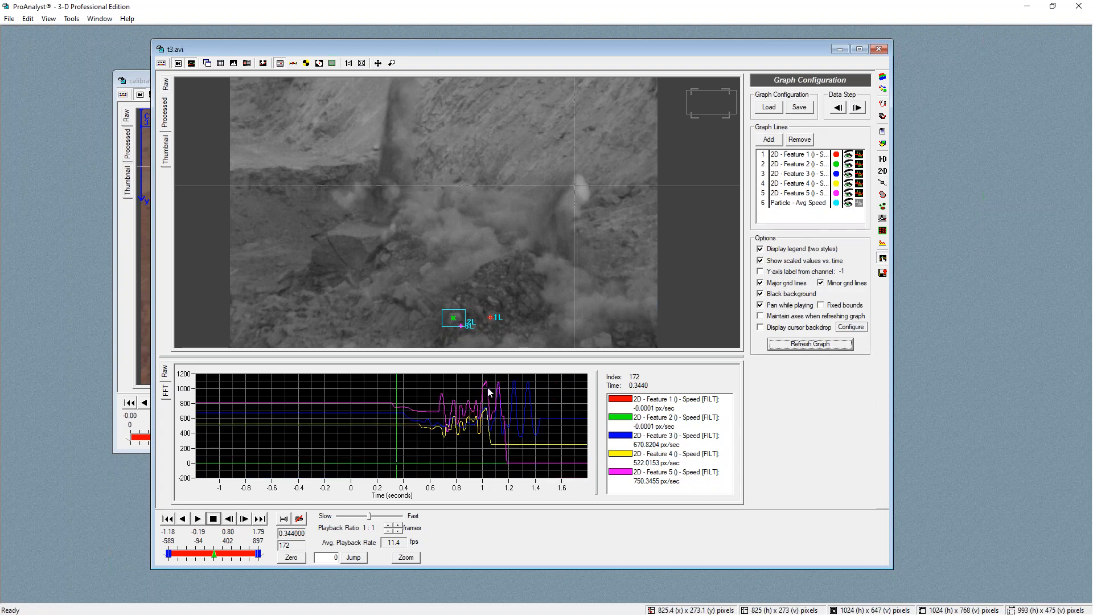
mouse_move(481, 408)
left_mouse_down()
mouse_move(520, 415)
mouse_move(467, 421)
left_mouse_up()
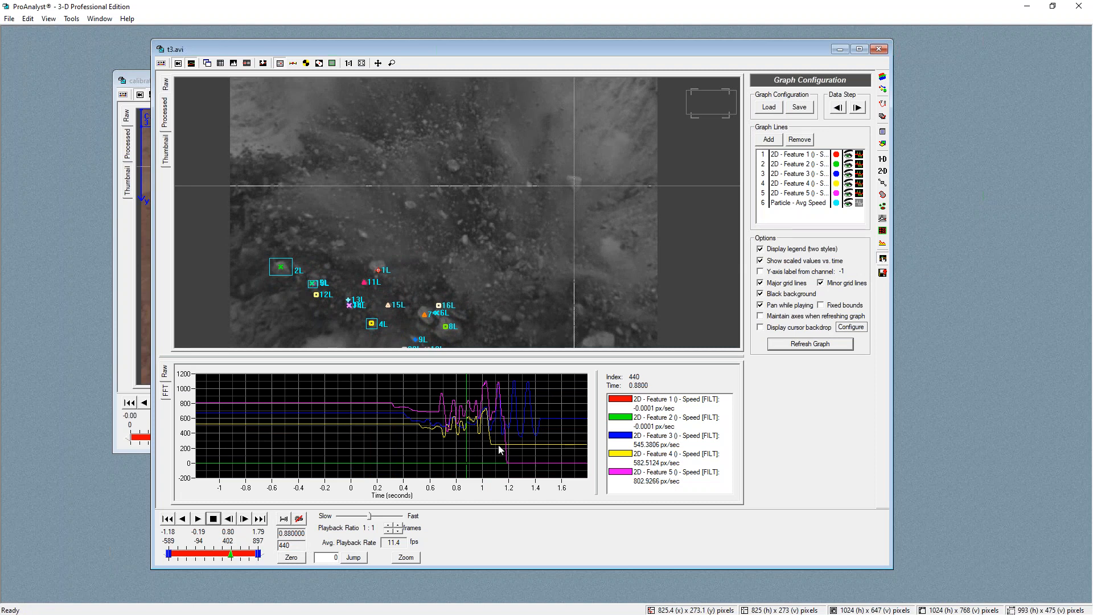
left_click(523, 416)
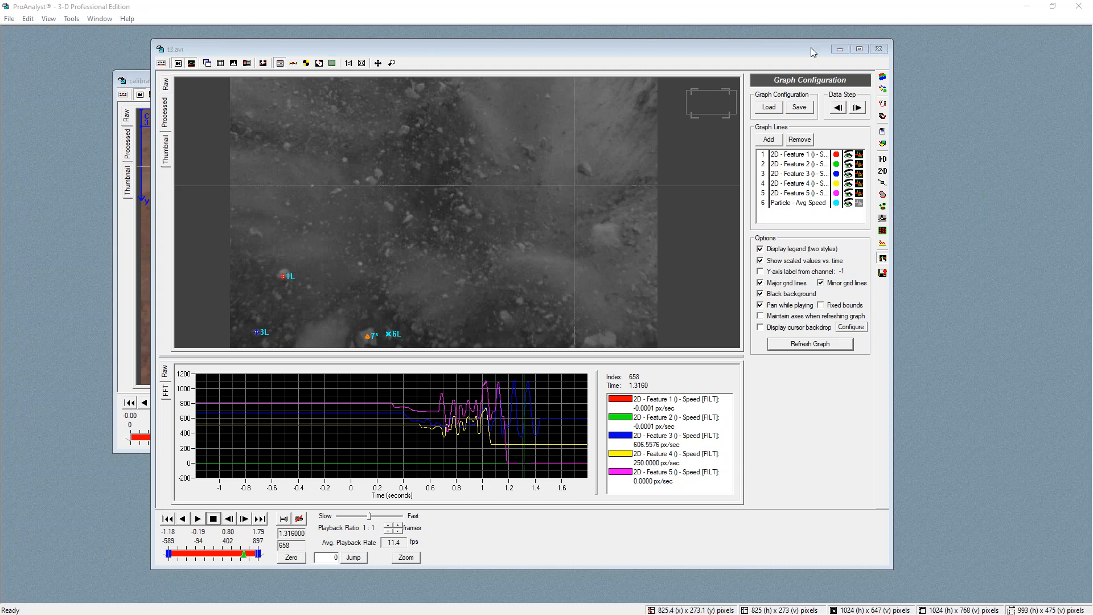
Minimize the t3.avi and calibration image windows
left_click(840, 49)
left_click(614, 80)
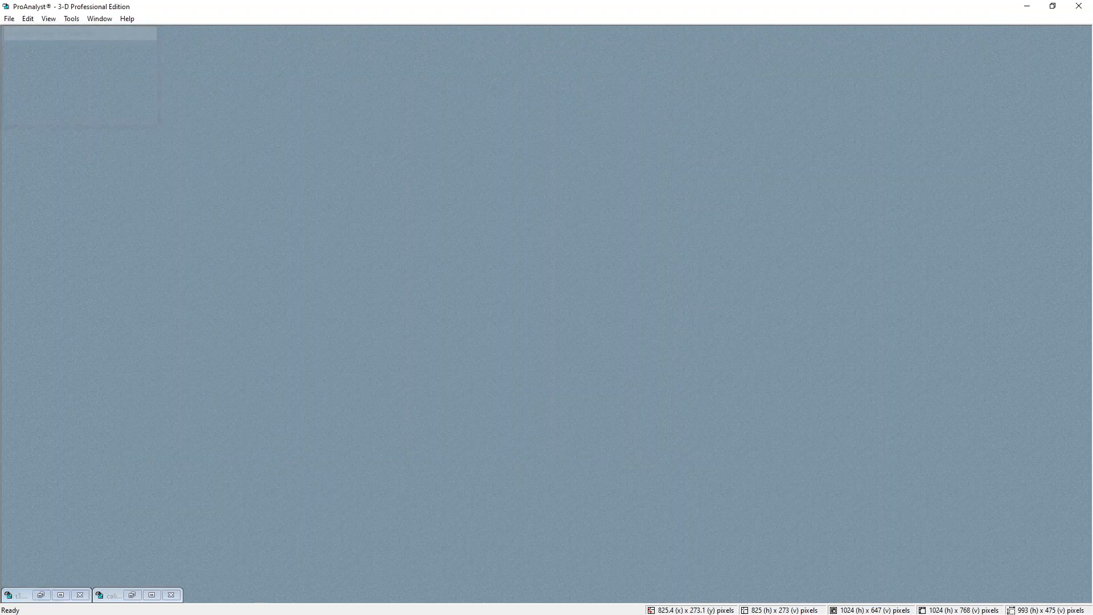
Move and enlarge the venza turning 1000.jpg window and enlarge its image pane over the graph
left_click_drag(477, 212, 446, 92)
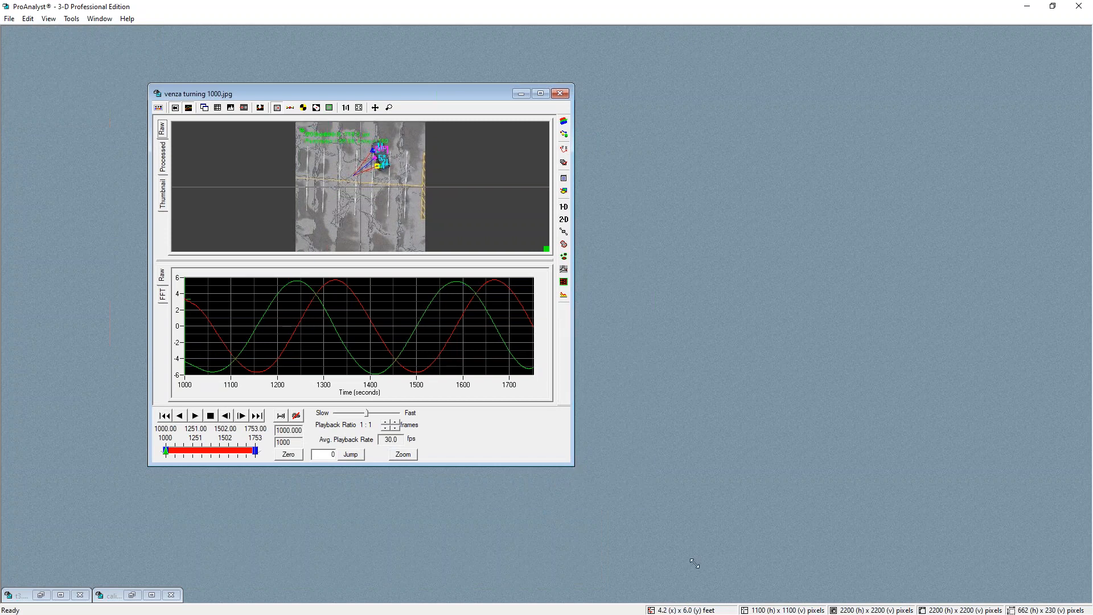
left_click_drag(573, 467, 776, 600)
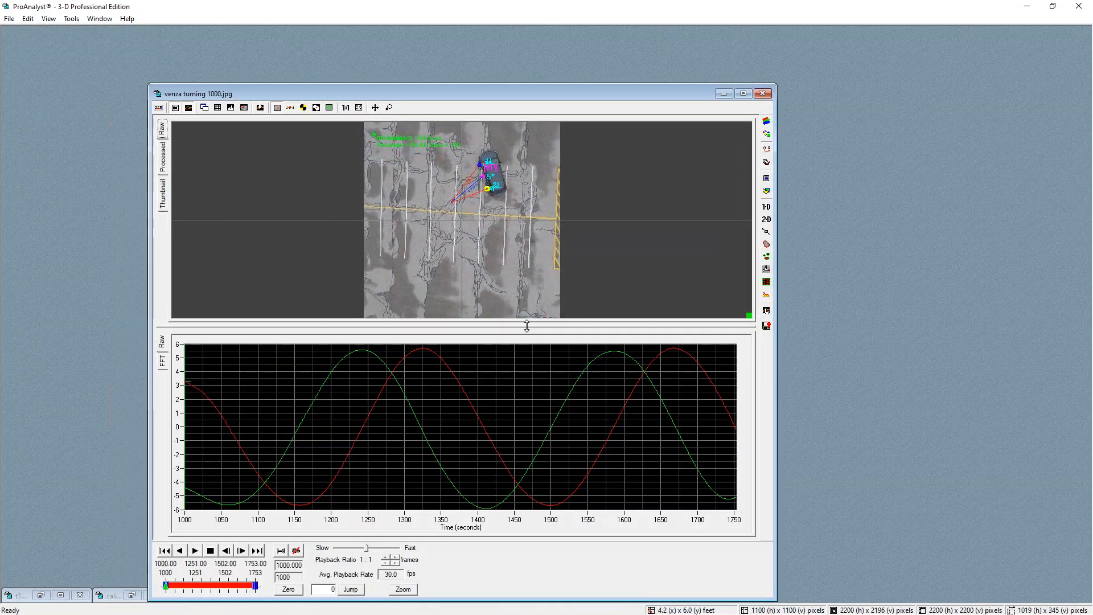
left_click_drag(543, 472, 543, 472)
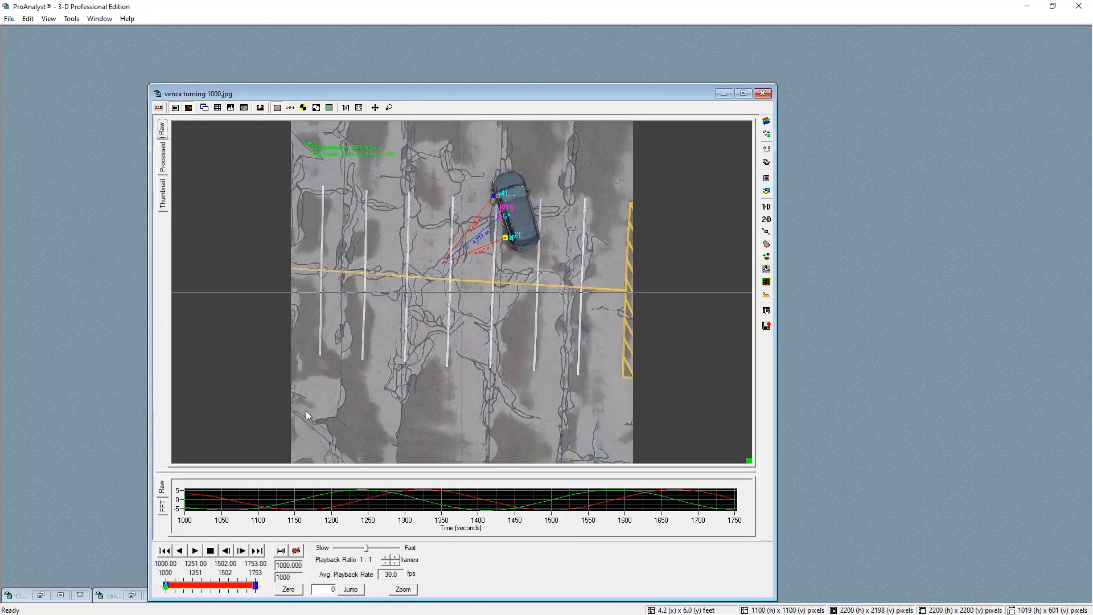
Play the venza turning sequence and open its Multi-Plane Calibration panel
left_click(195, 550)
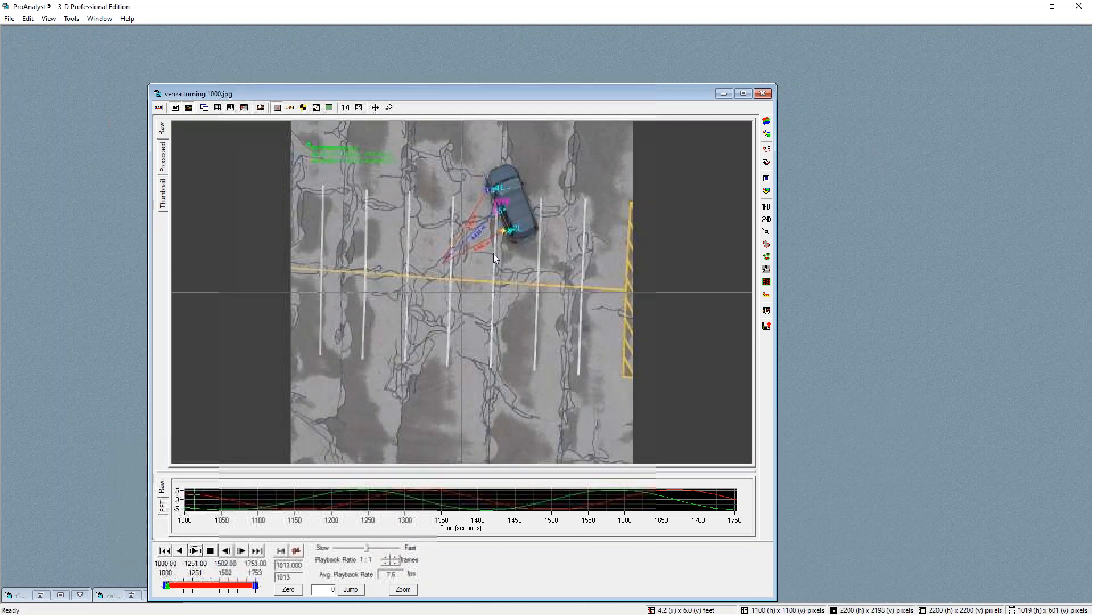
left_click(766, 150)
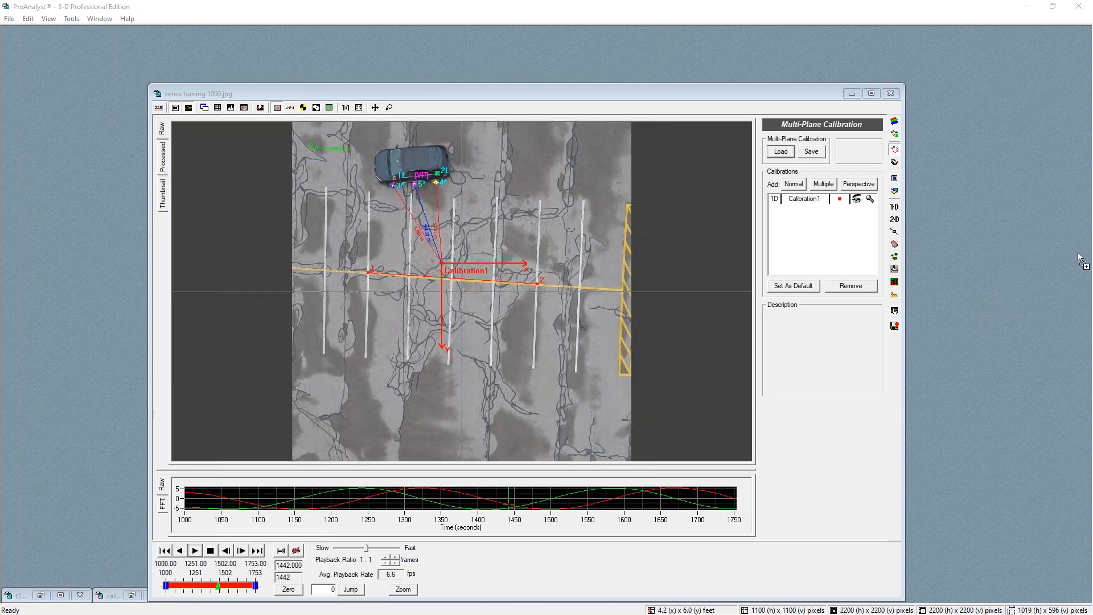
left_click_drag(948, 210, 948, 209)
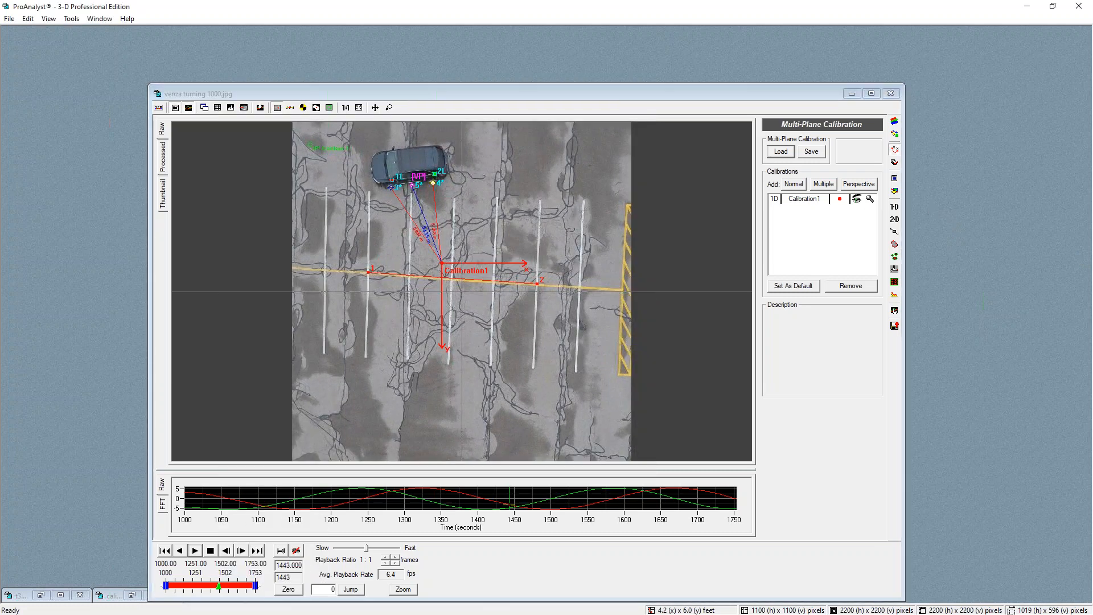
Bring up IED Explosion.avi, move to frame 101, and zoom into the flying debris
left_click_drag(457, 440, 664, 570)
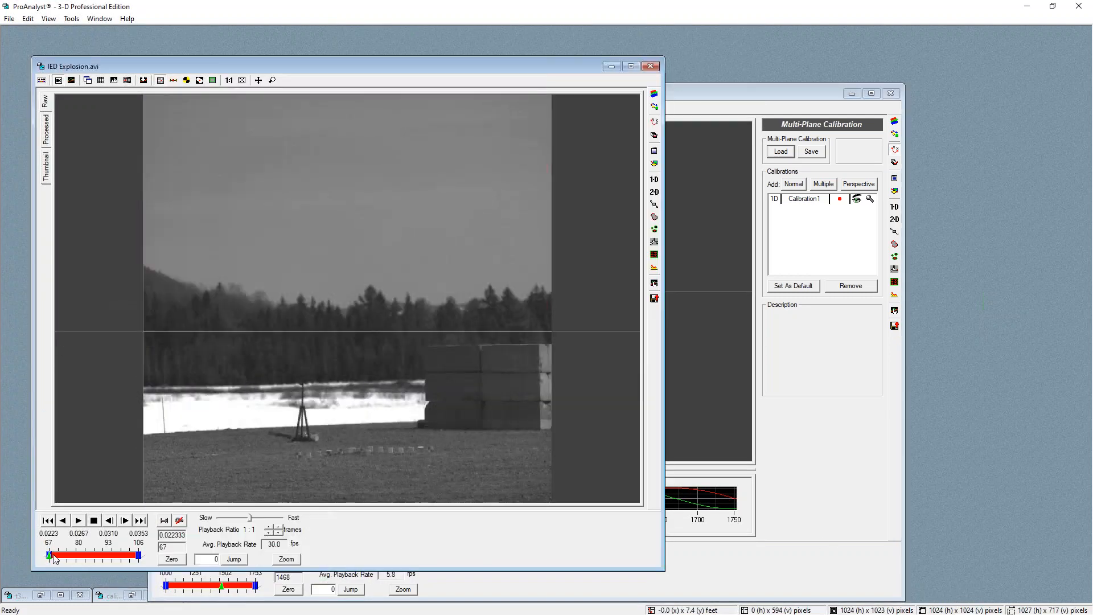
mouse_move(51, 558)
left_mouse_down()
mouse_move(153, 556)
mouse_move(100, 546)
mouse_move(148, 552)
mouse_move(127, 552)
left_mouse_up()
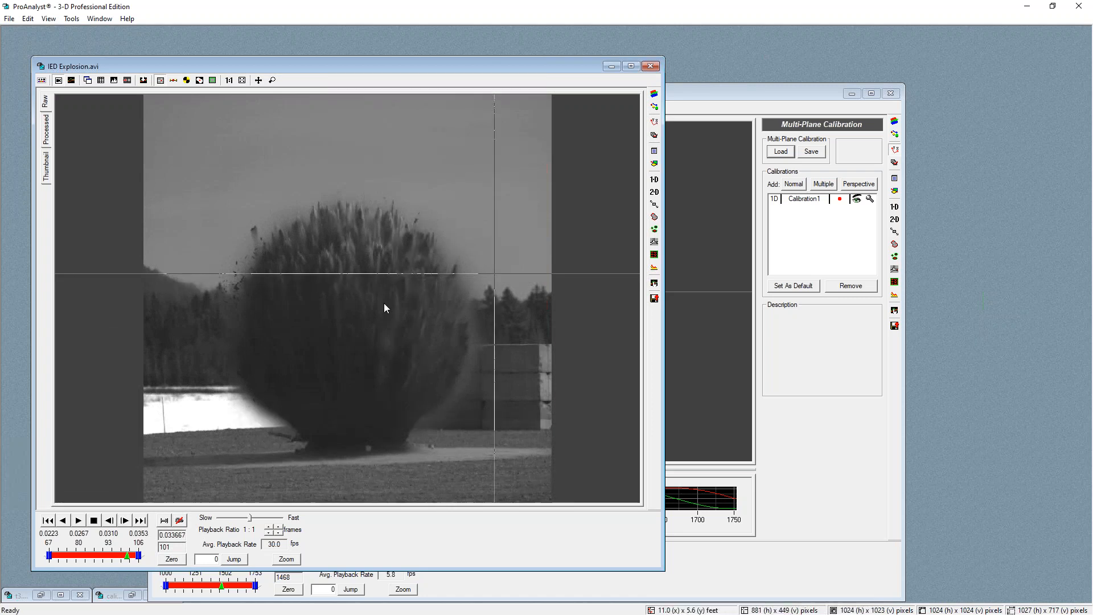
scroll(237, 268, "up", 3)
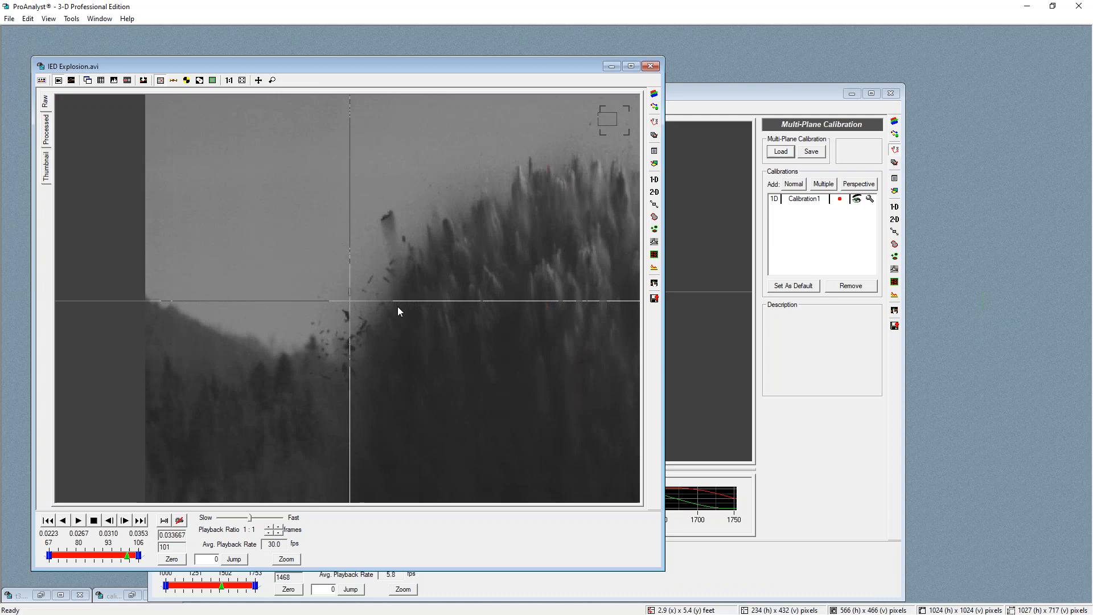
scroll(397, 306, "up", 2)
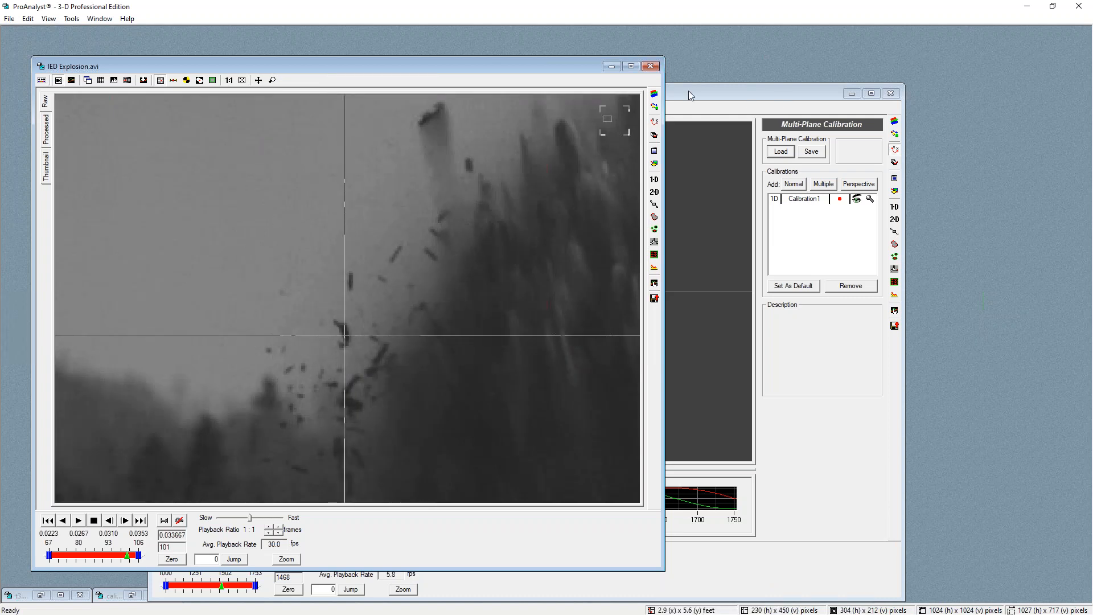
Convert IED Explosion.avi to black and white in Image Processing and raise the B&W contrast and gamma
left_click(655, 95)
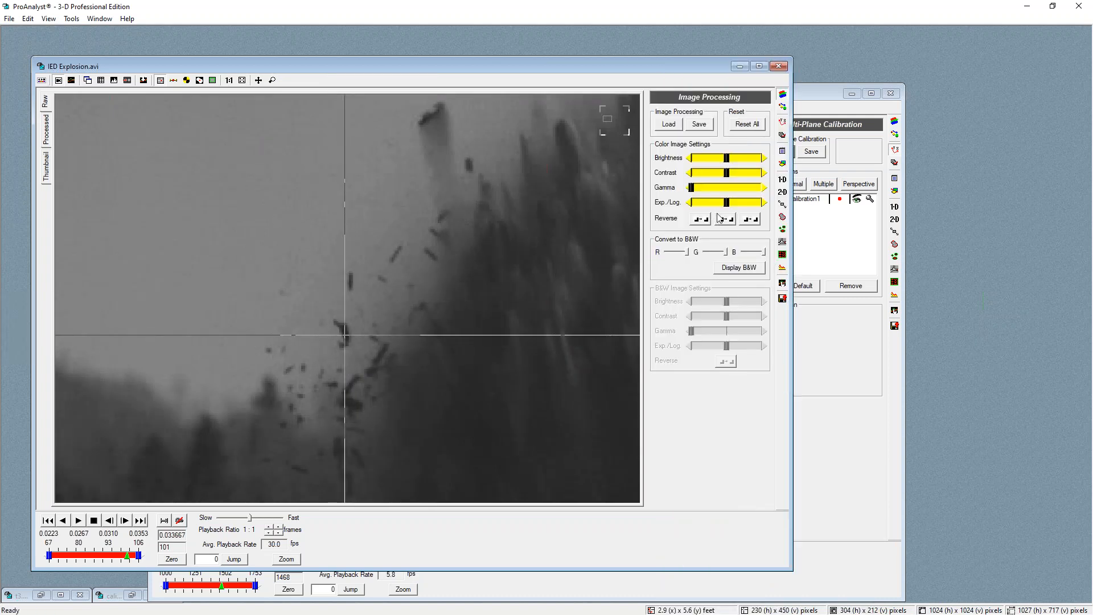
left_click(736, 270)
mouse_move(730, 319)
left_mouse_down()
mouse_move(736, 314)
mouse_move(723, 336)
mouse_move(734, 346)
mouse_move(738, 320)
left_mouse_up()
left_click(703, 336)
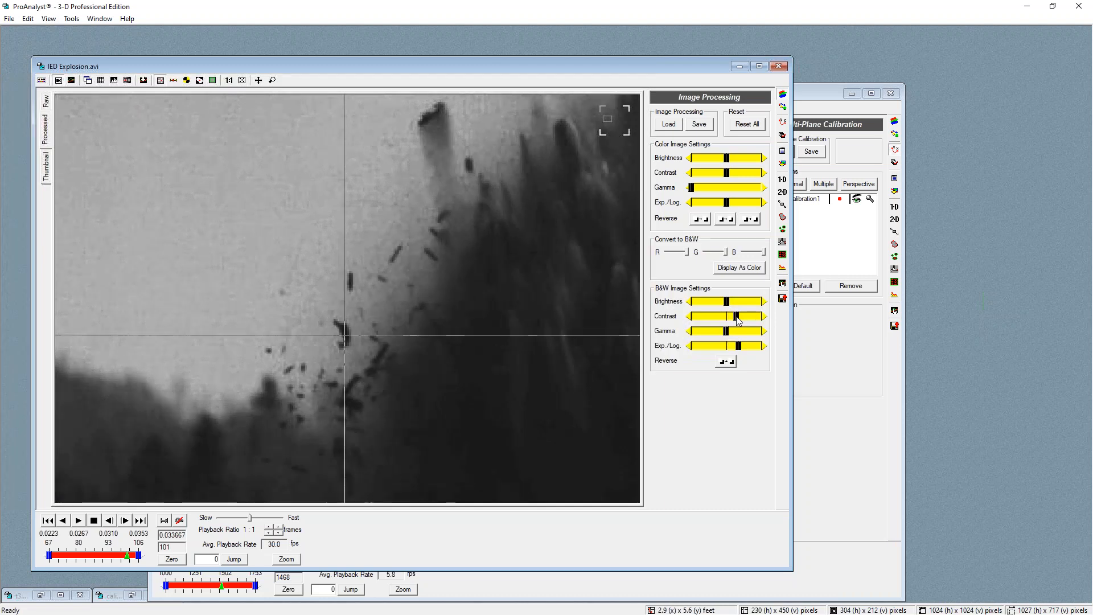
Add a Common Threshold (Binary) filter to the IED Explosion.avi video
left_click(781, 109)
left_click(669, 158)
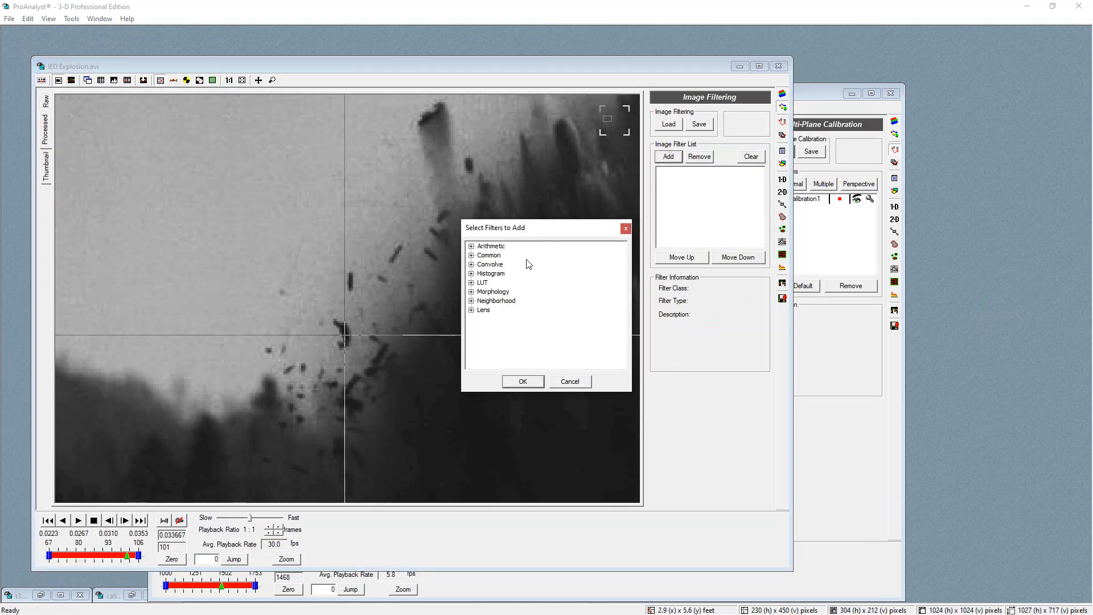
left_click(471, 256)
left_click(493, 364)
left_click(522, 381)
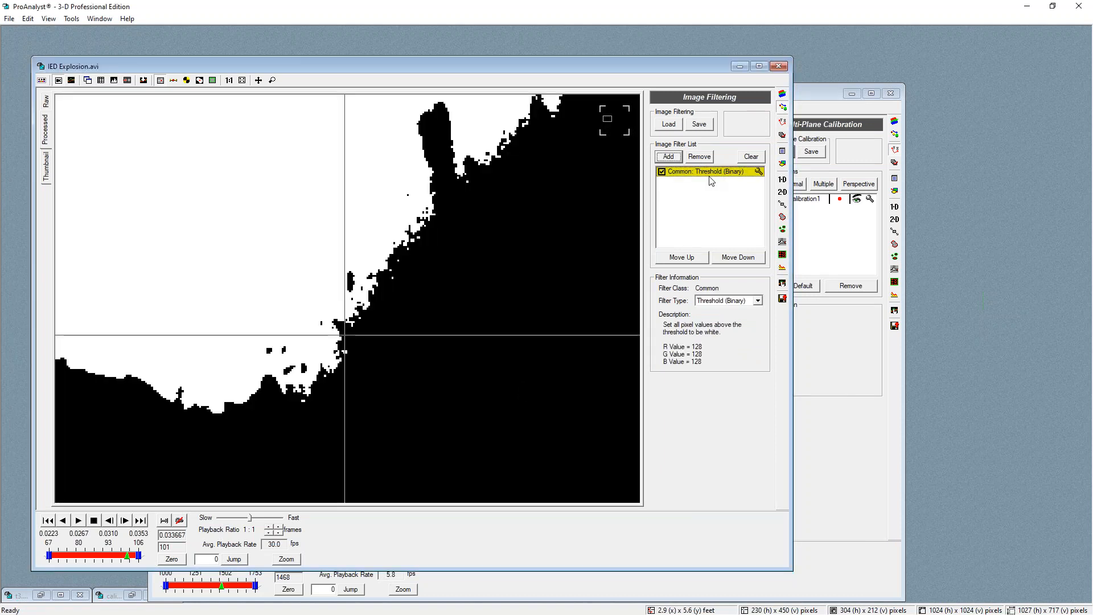
Set the threshold filter's R, G and B values to 88 and apply them
left_click(759, 170)
type("8")
key("Tab")
type("8")
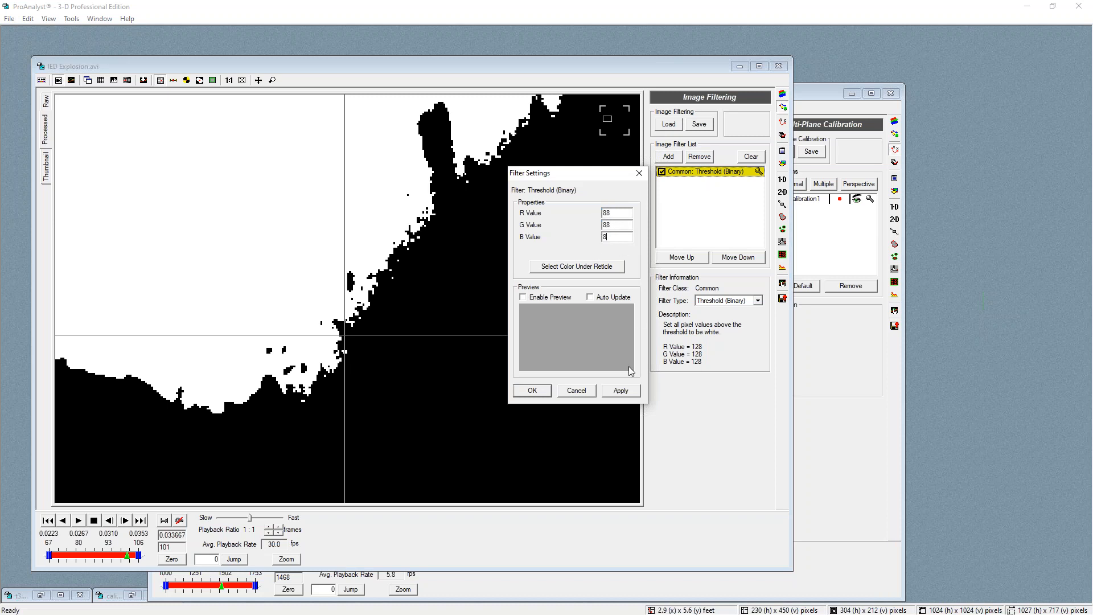
left_click(621, 392)
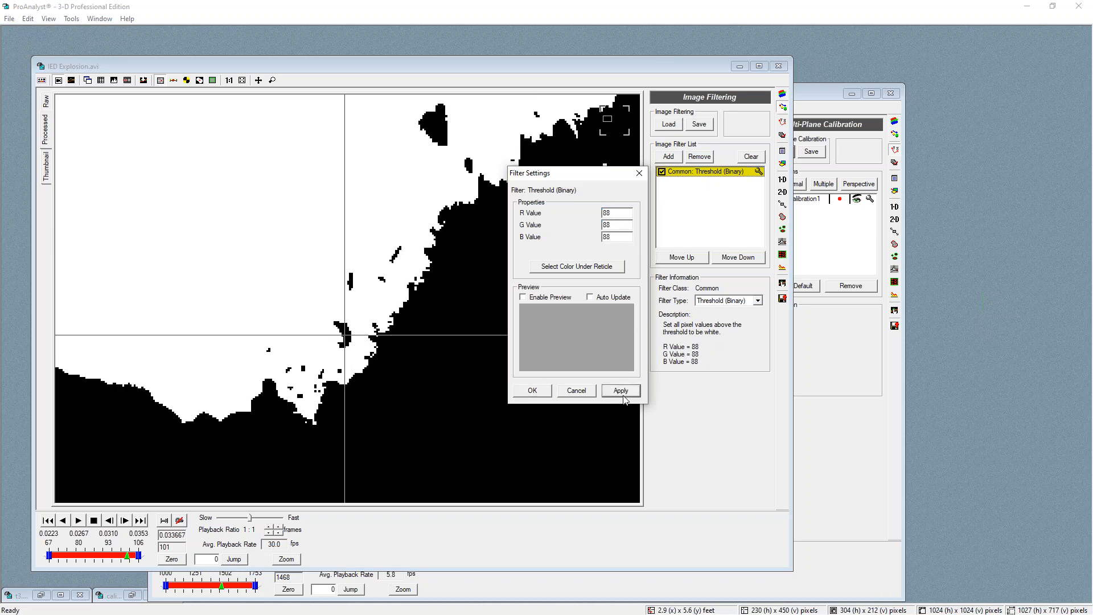
left_click(529, 391)
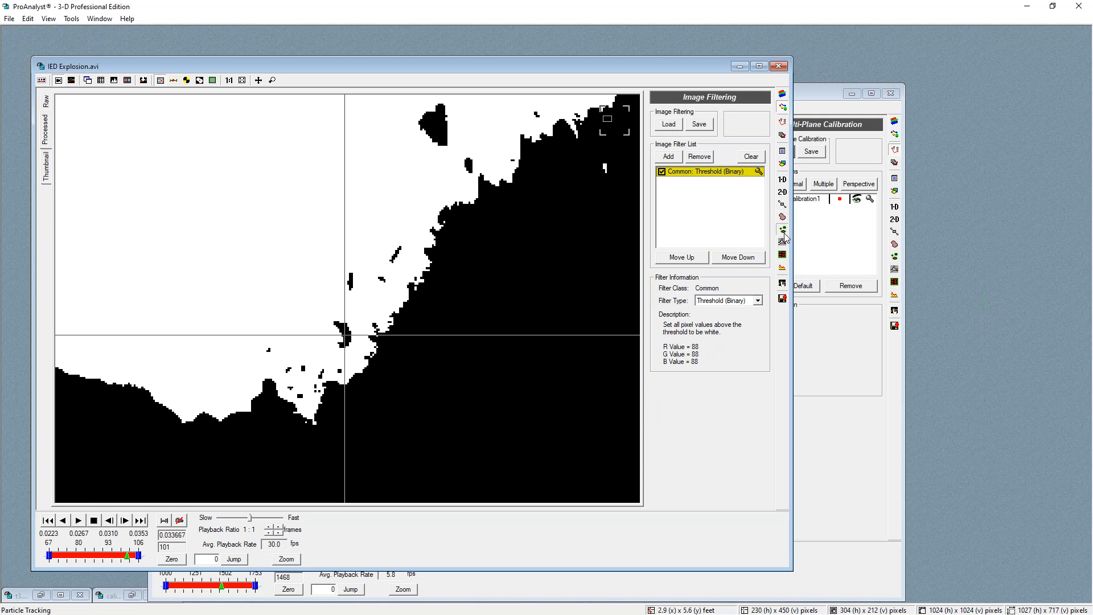
Enable particle tracking with a region of interest drawn around the flying debris
left_click(783, 228)
left_click(684, 126)
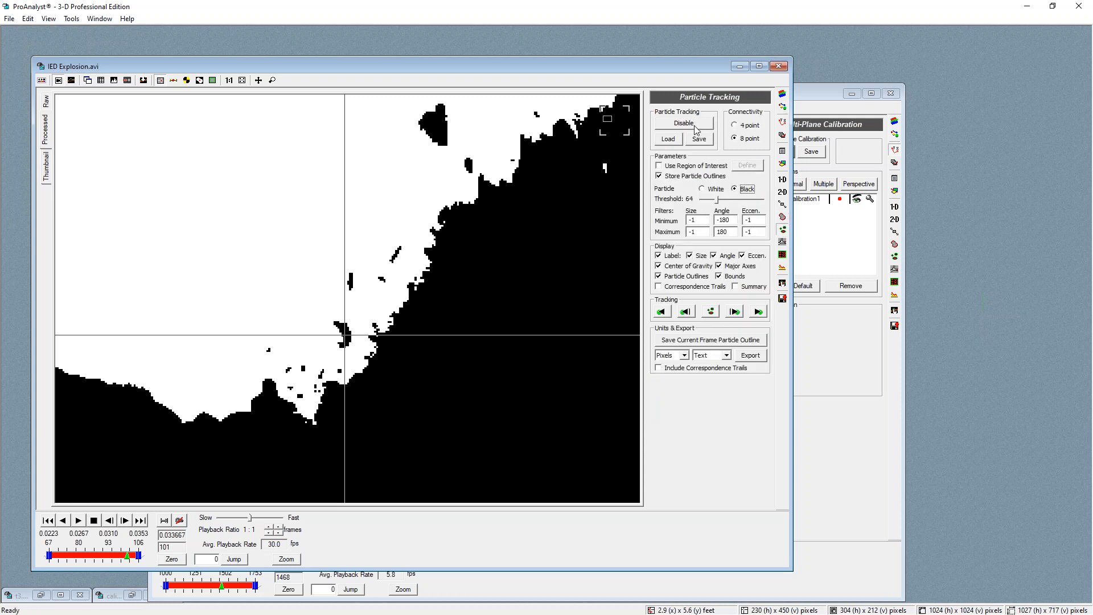
left_click(659, 166)
left_click(747, 165)
left_click_drag(282, 217, 471, 394)
left_click(748, 166)
Track particles on the current frame and inspect the detected particles on the raw video
left_click(709, 311)
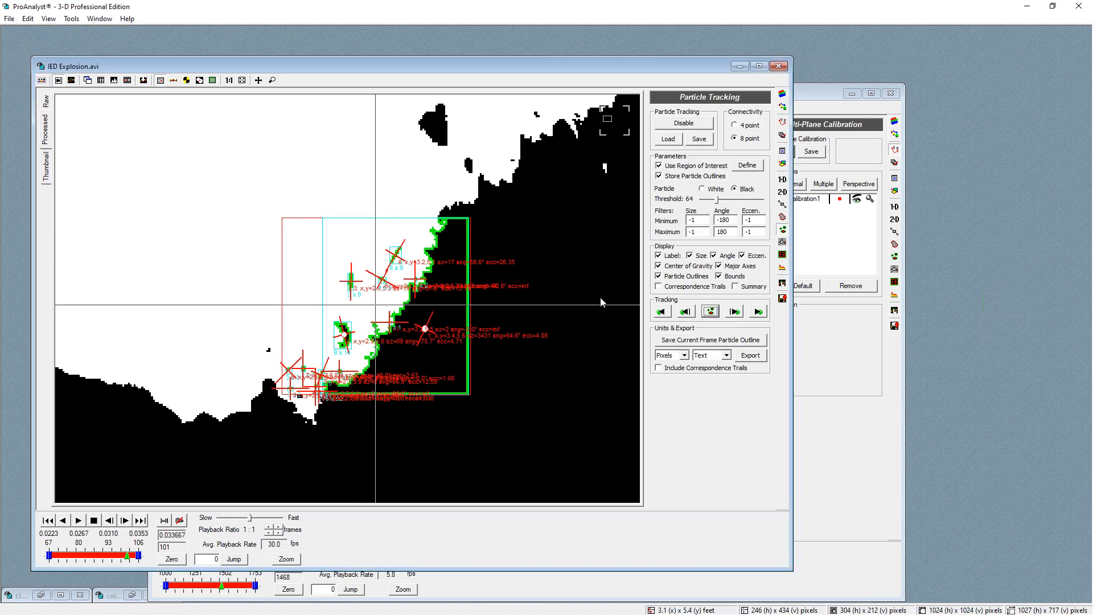
left_click(49, 106)
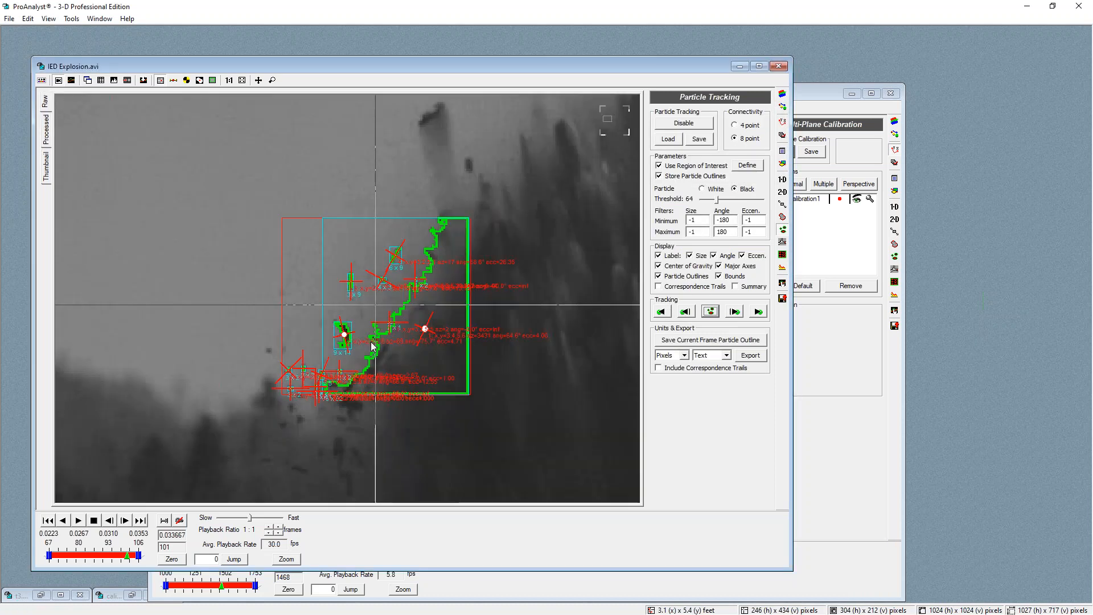
scroll(363, 340, "up", 2)
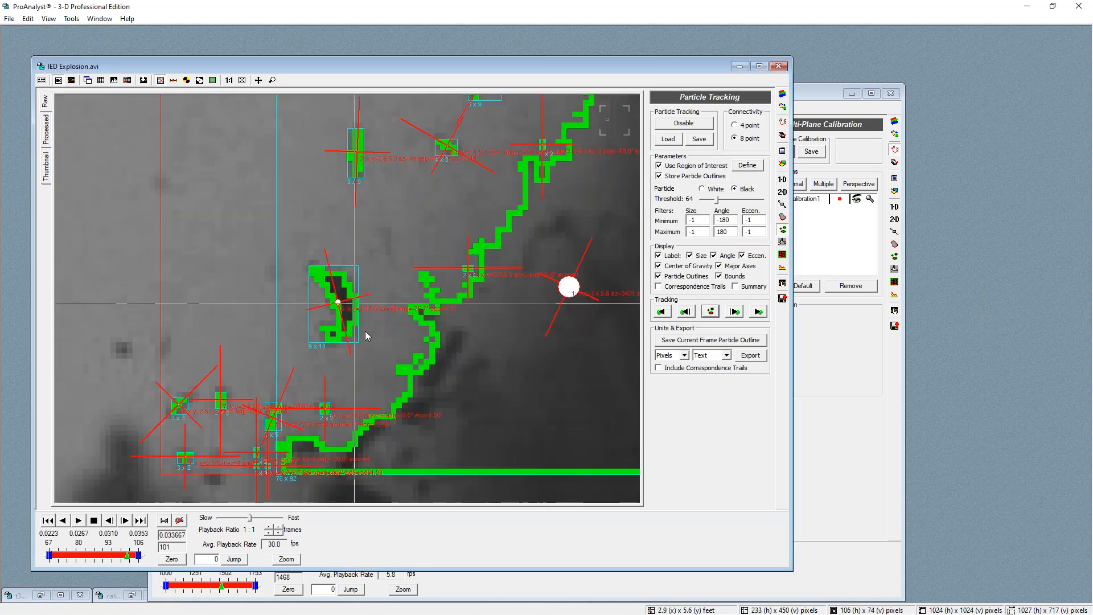
scroll(399, 269, "down", 2)
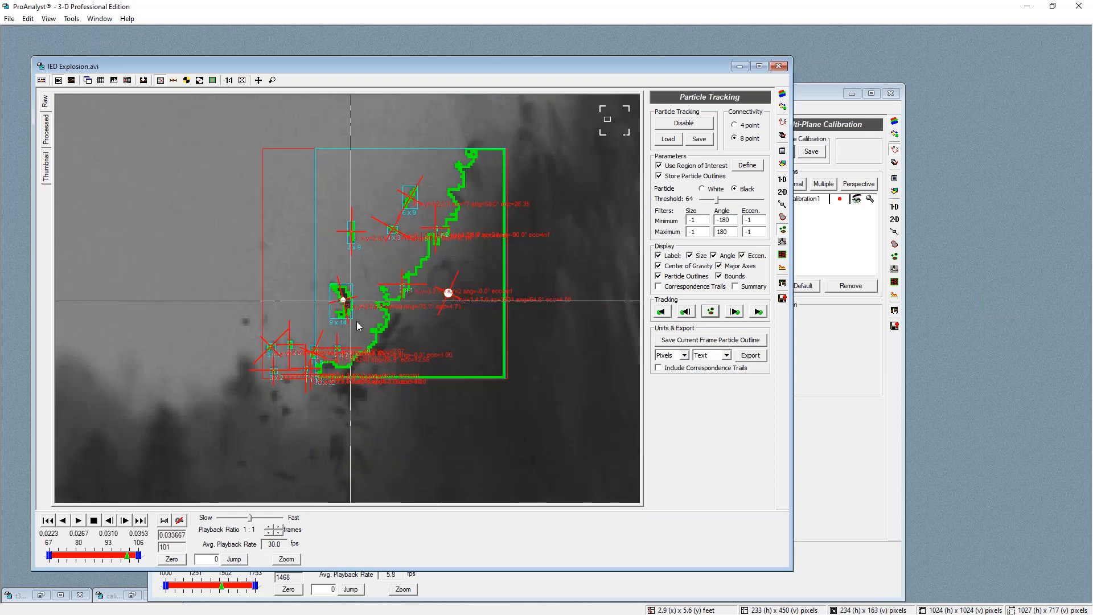
scroll(354, 300, "down", 4)
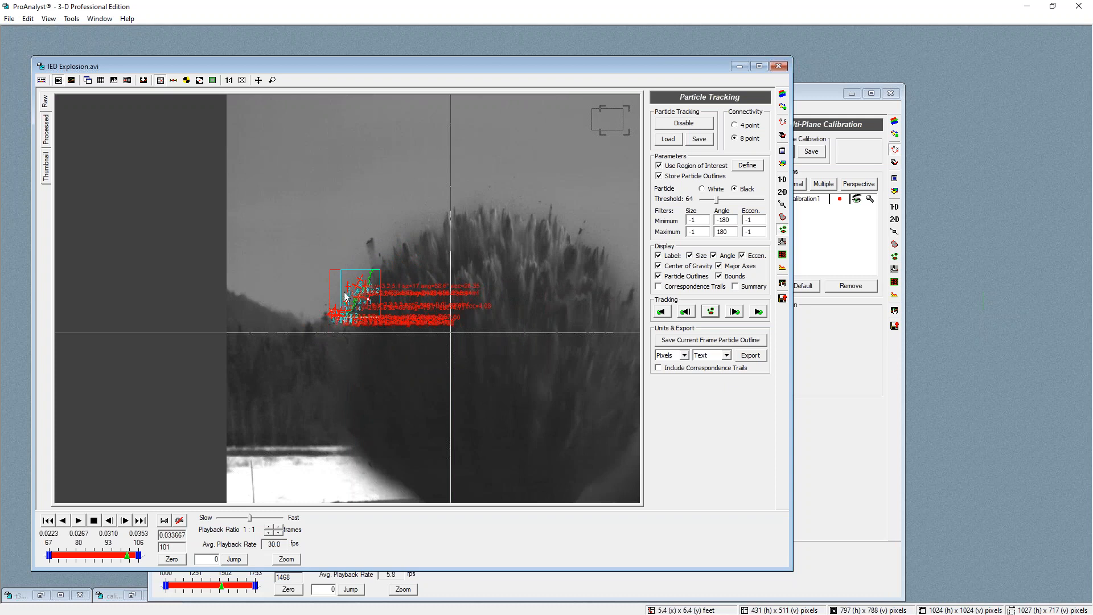
scroll(354, 295, "up", 2)
scroll(82, 171, "down", 1)
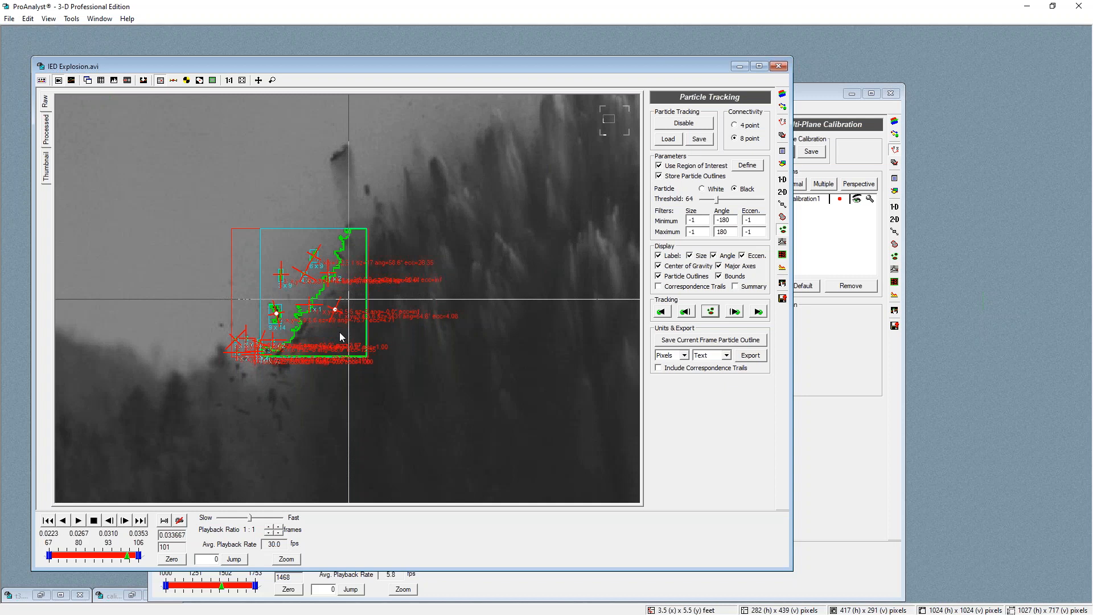
Close the venza turning window and minimize the IED Explosion.avi window
left_click_drag(824, 101, 816, 92)
left_click(883, 85)
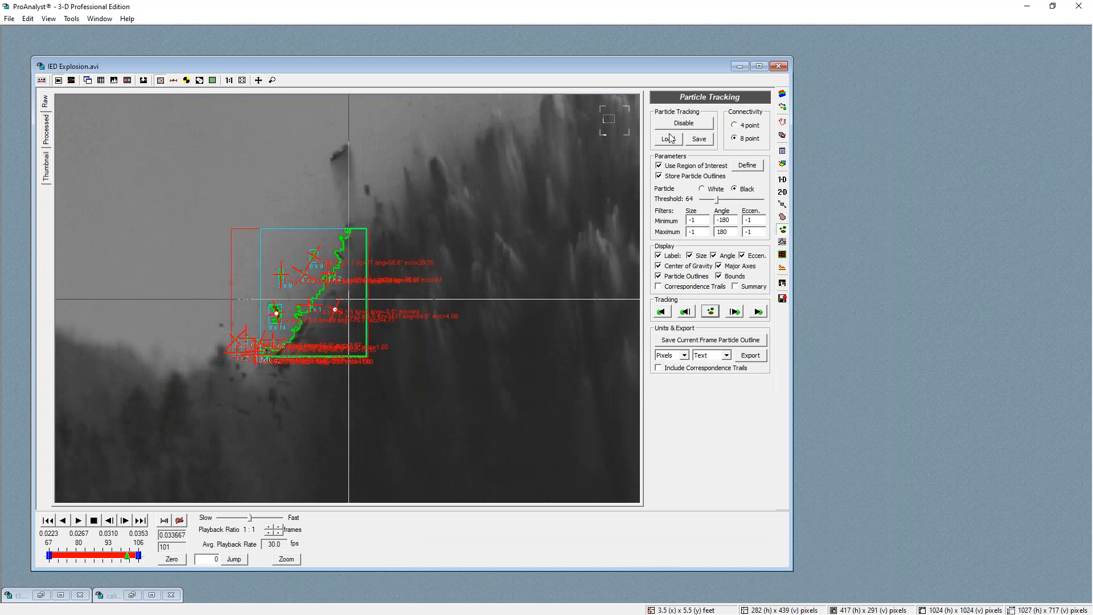
left_click(741, 66)
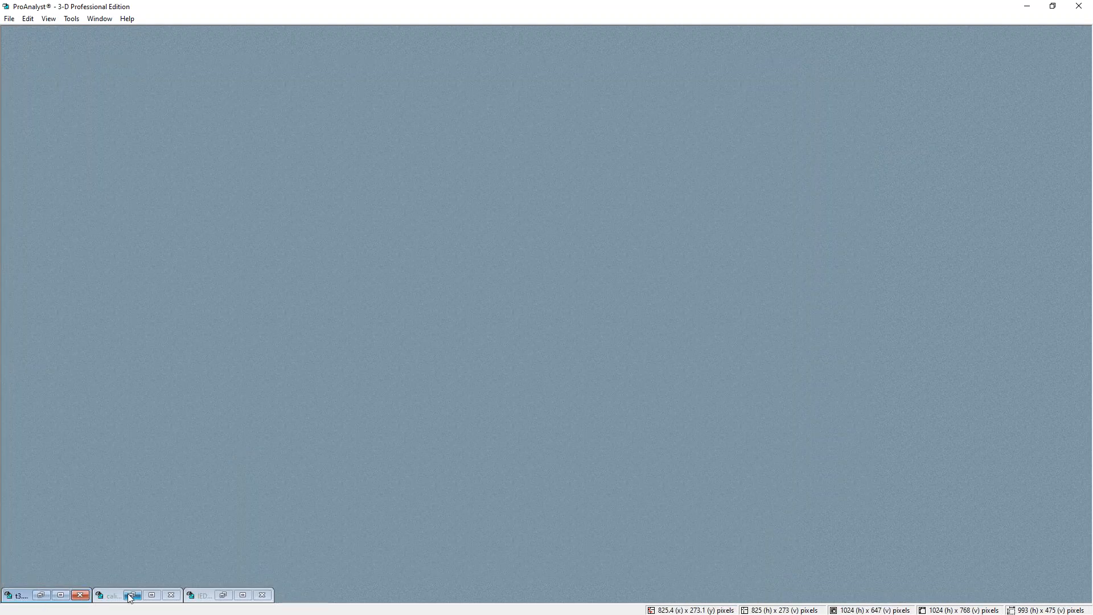
Restore the t3.avi window and scrub back to frame -59
double_click(23, 595)
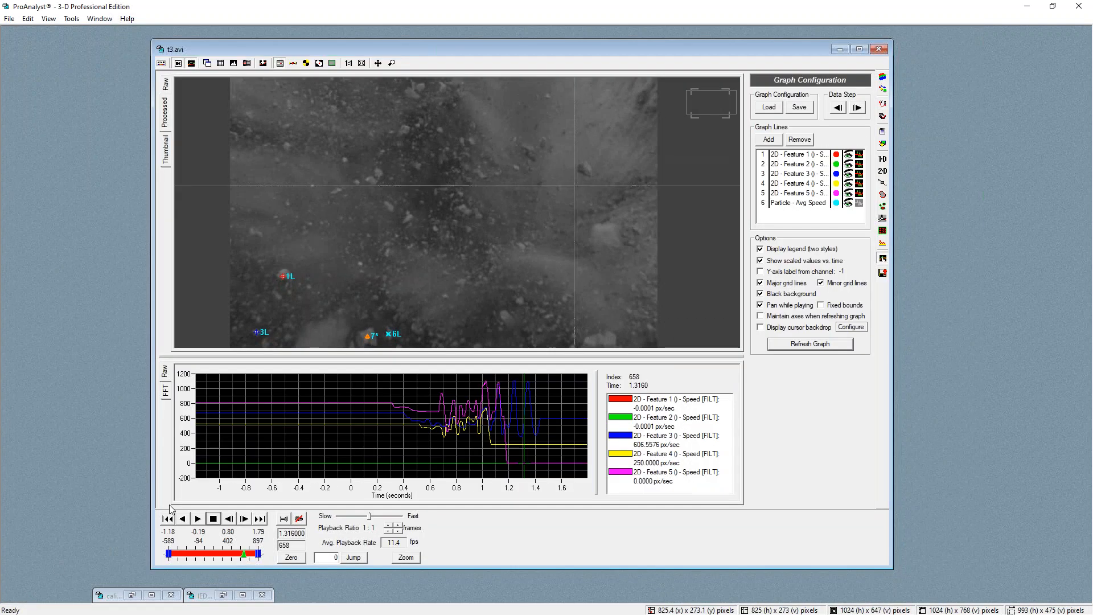
mouse_move(206, 557)
left_mouse_down()
mouse_move(177, 556)
mouse_move(210, 556)
left_mouse_up()
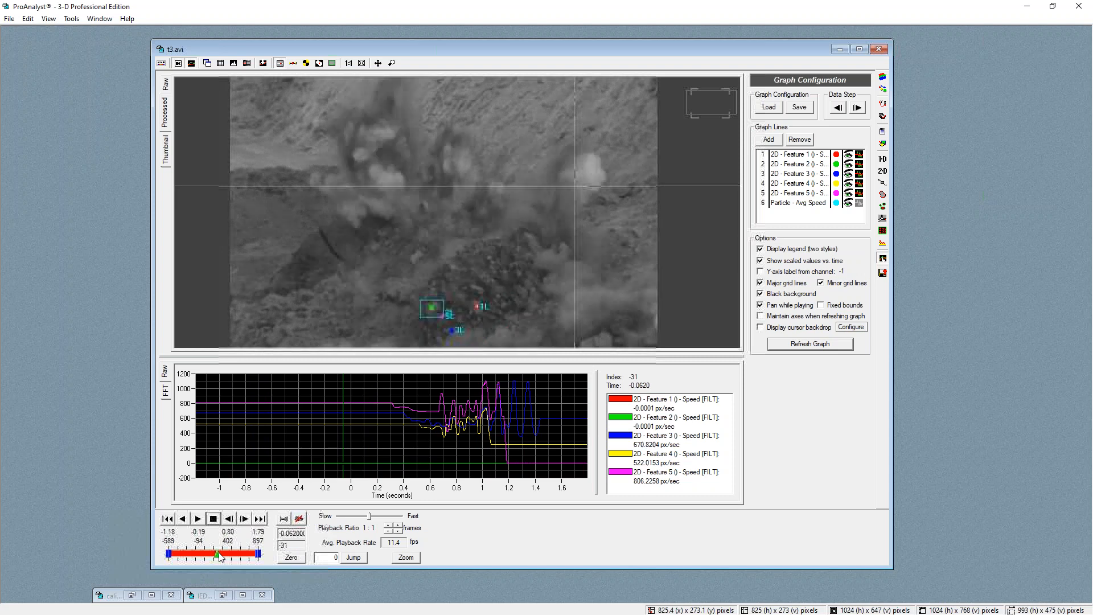
mouse_move(208, 550)
left_mouse_down()
mouse_move(226, 552)
mouse_move(200, 551)
left_mouse_up()
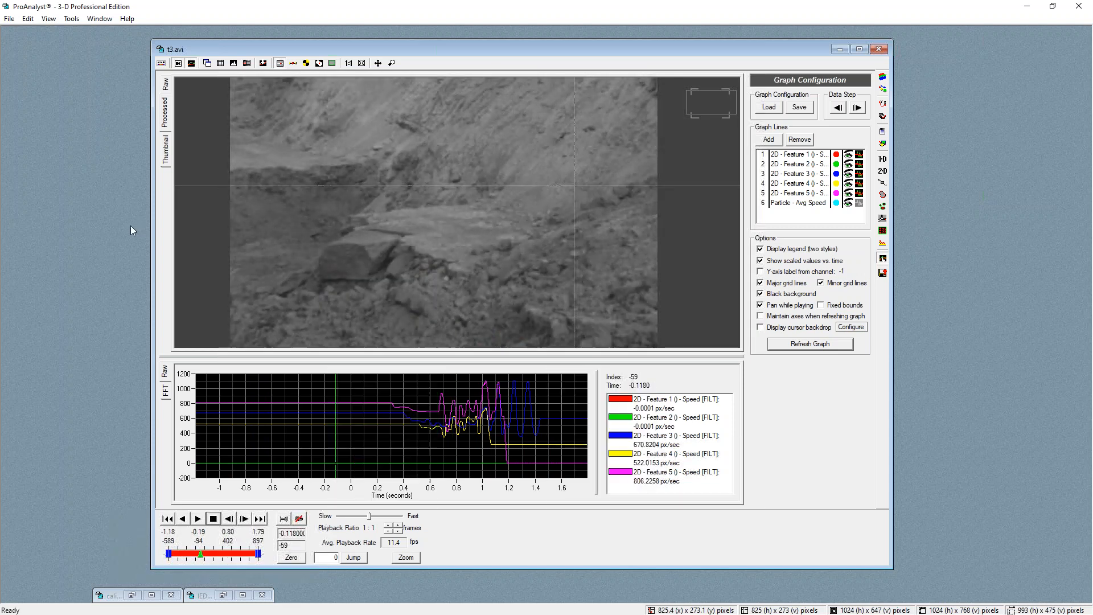
Remove all four calibrations from t3.avi's Multi-Plane Calibration list
left_click(882, 103)
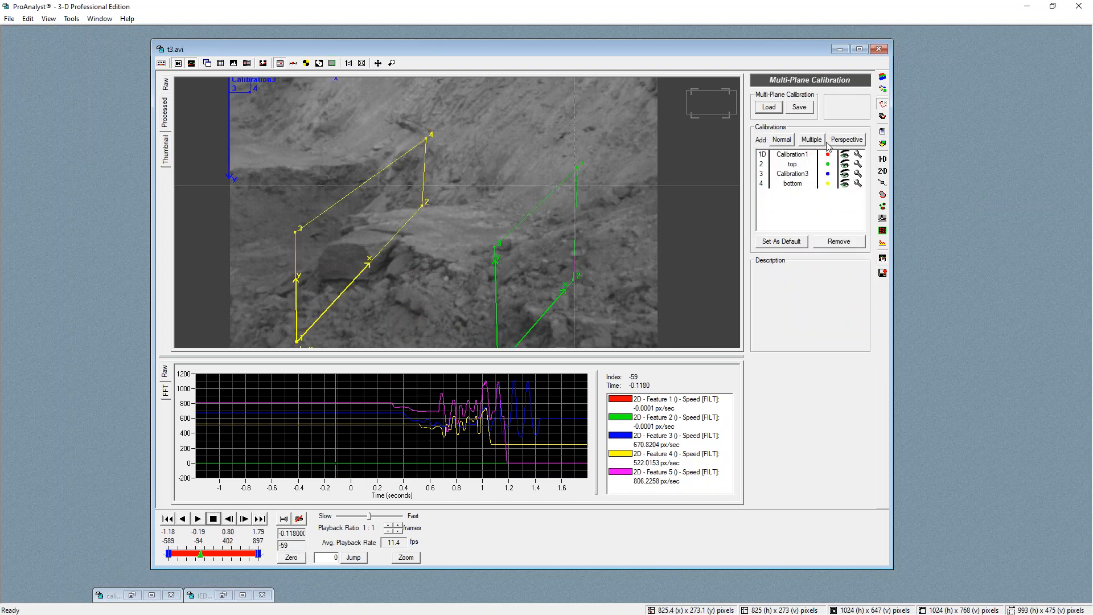
left_click(782, 157)
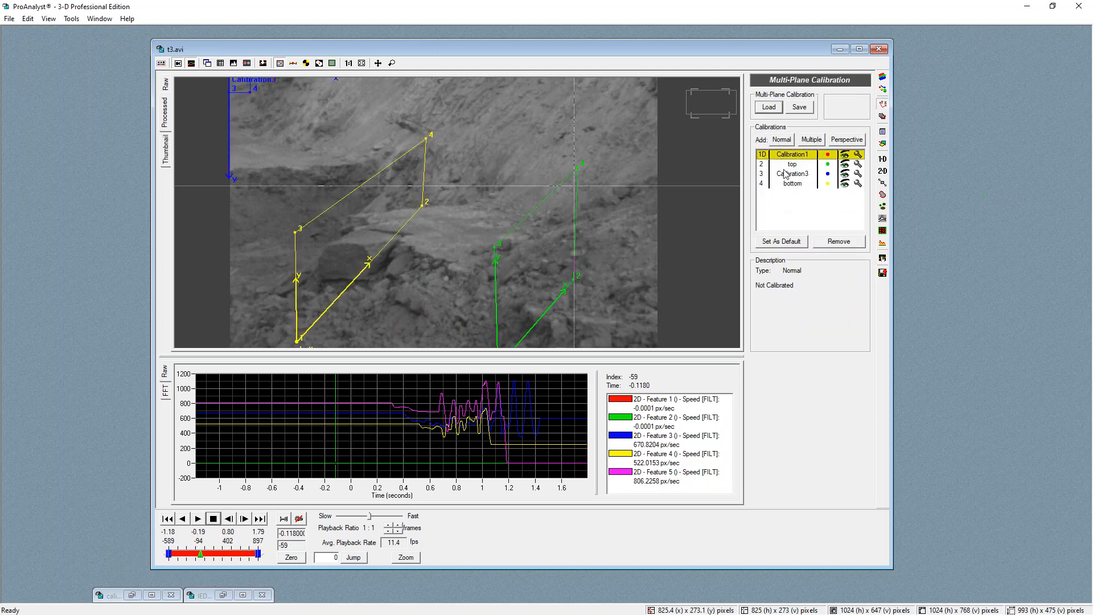
left_click(790, 184, "shift")
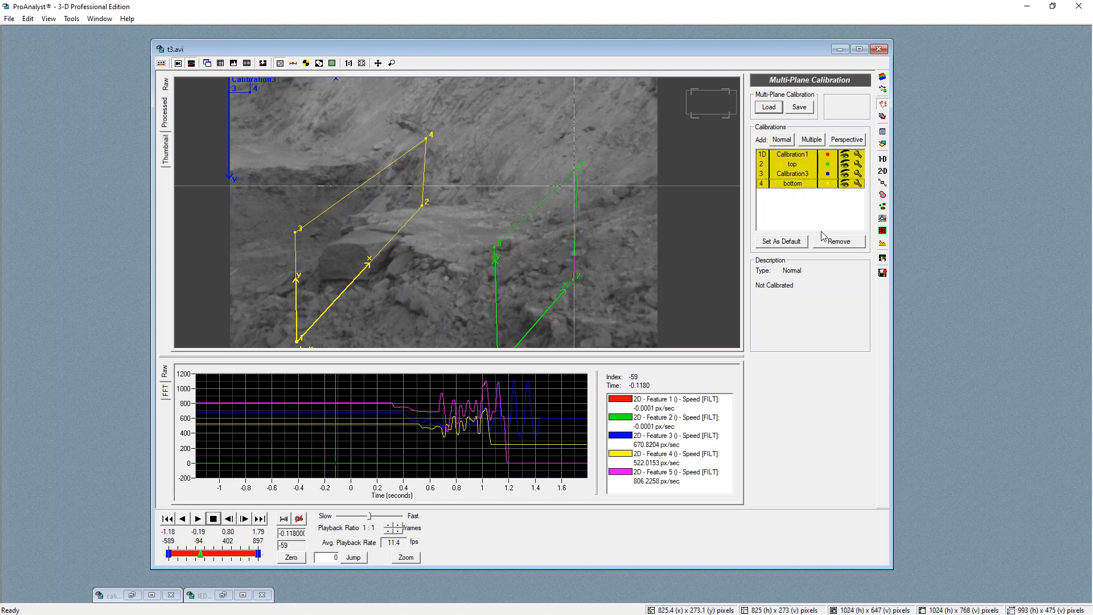
left_click(838, 241)
key("Return")
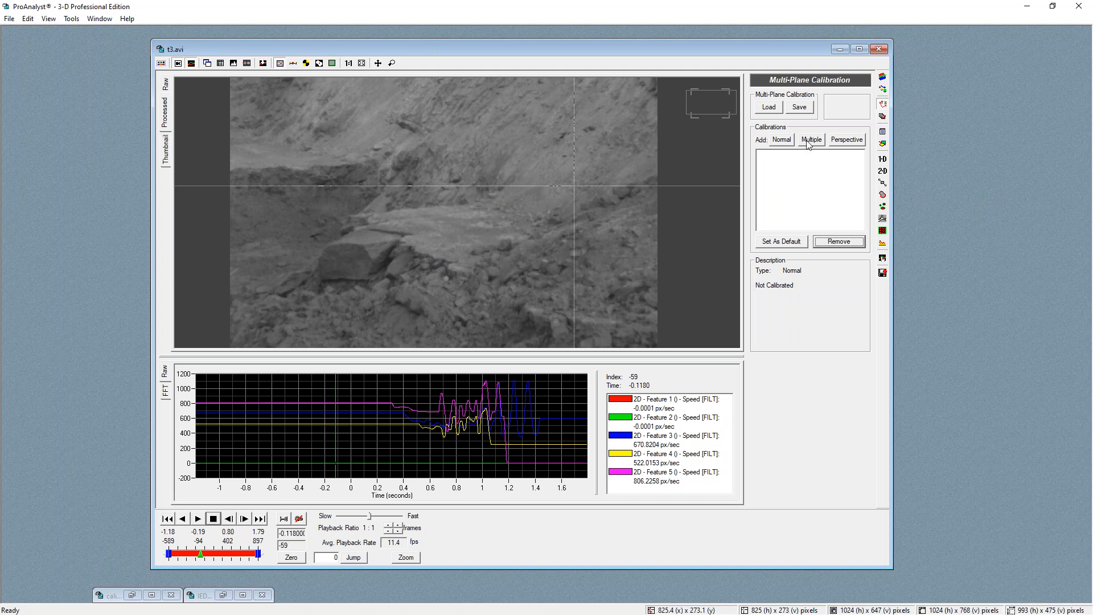
Add a perspective calibration and place its four image points around the flat rock slab
left_click(846, 140)
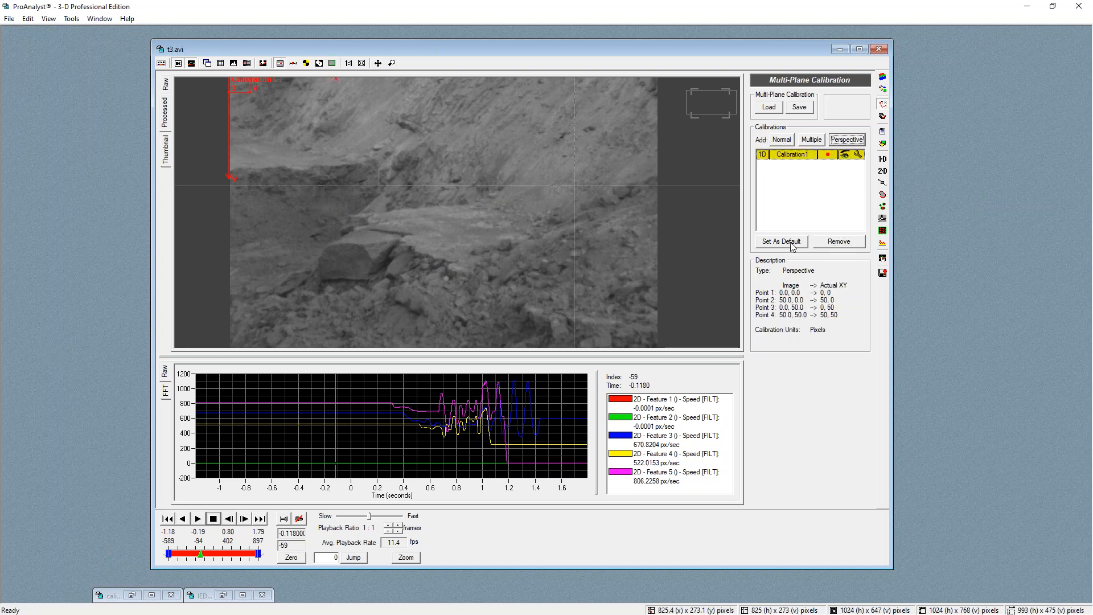
left_click(859, 155)
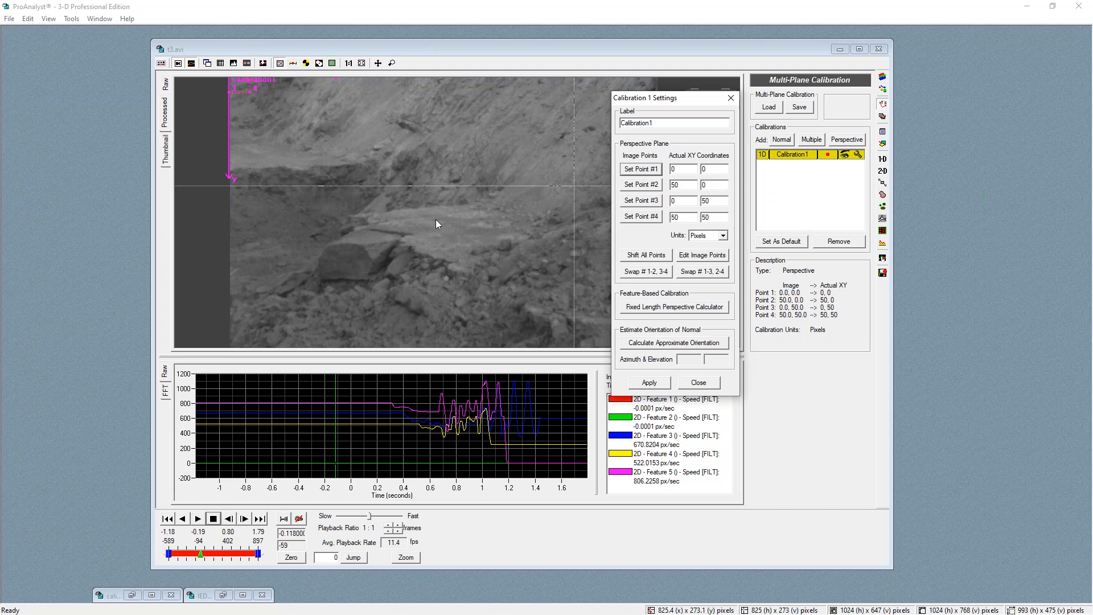
left_click(467, 273)
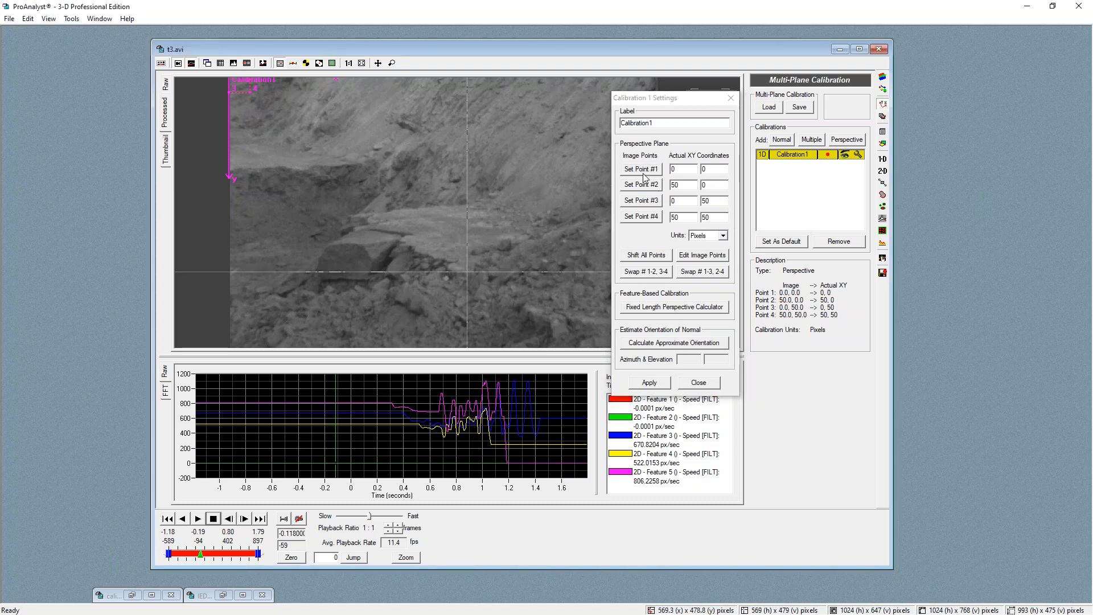
left_click(554, 235)
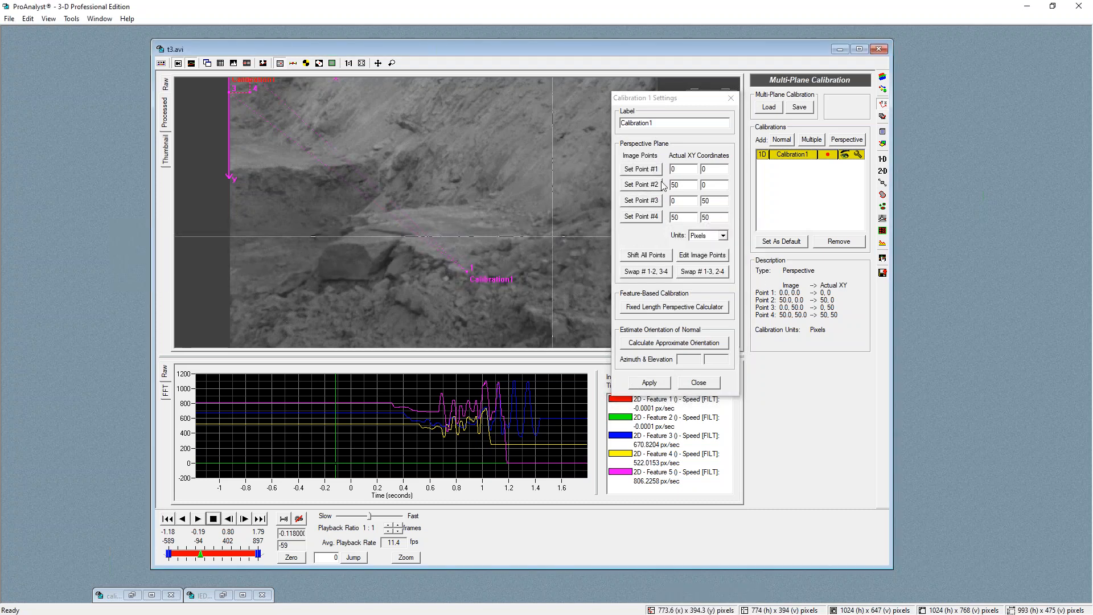
left_click(641, 185)
left_click(355, 217)
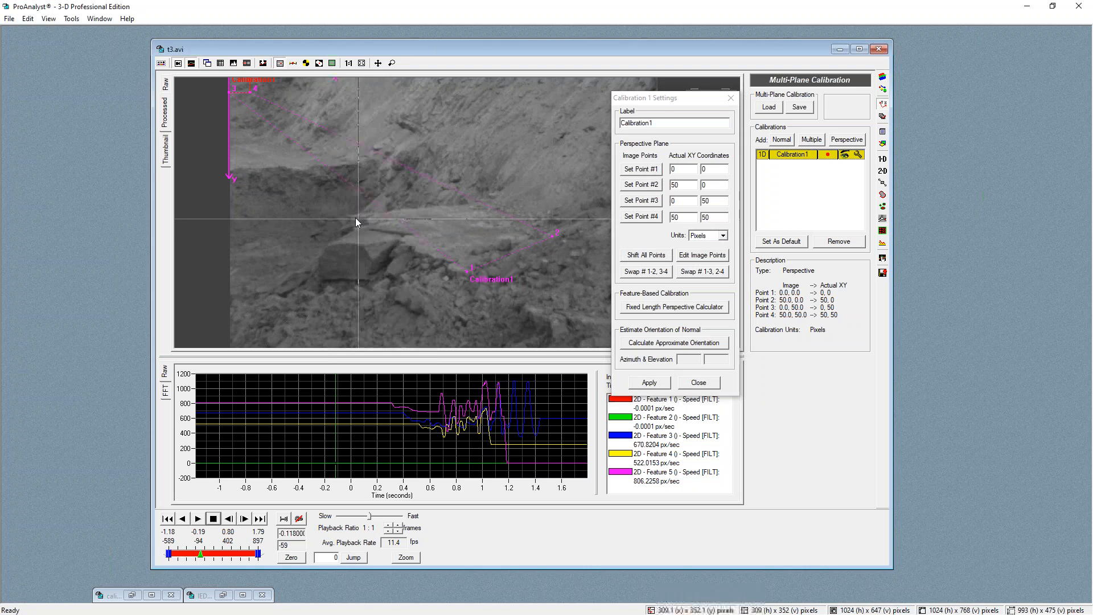
left_click(639, 200)
left_click(481, 203)
left_click(643, 219)
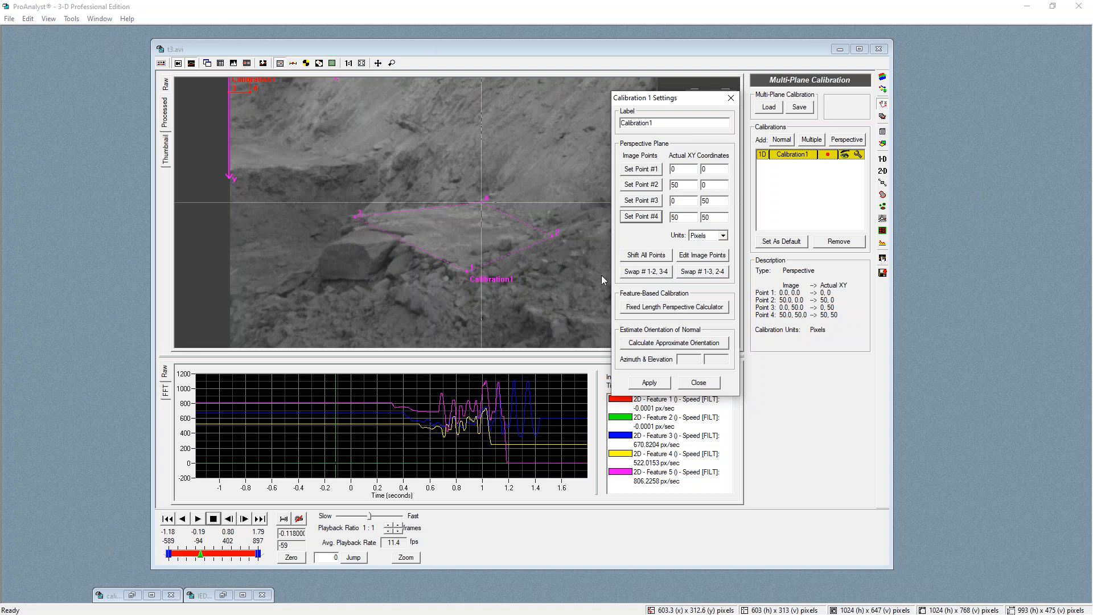
Set the calibration's actual coordinates to a 6 × 6 square in Meters and apply it
double_click(692, 187)
left_click_drag(682, 182, 665, 187)
type("6")
double_click(719, 219)
type("6")
left_click(710, 235)
left_click(710, 292)
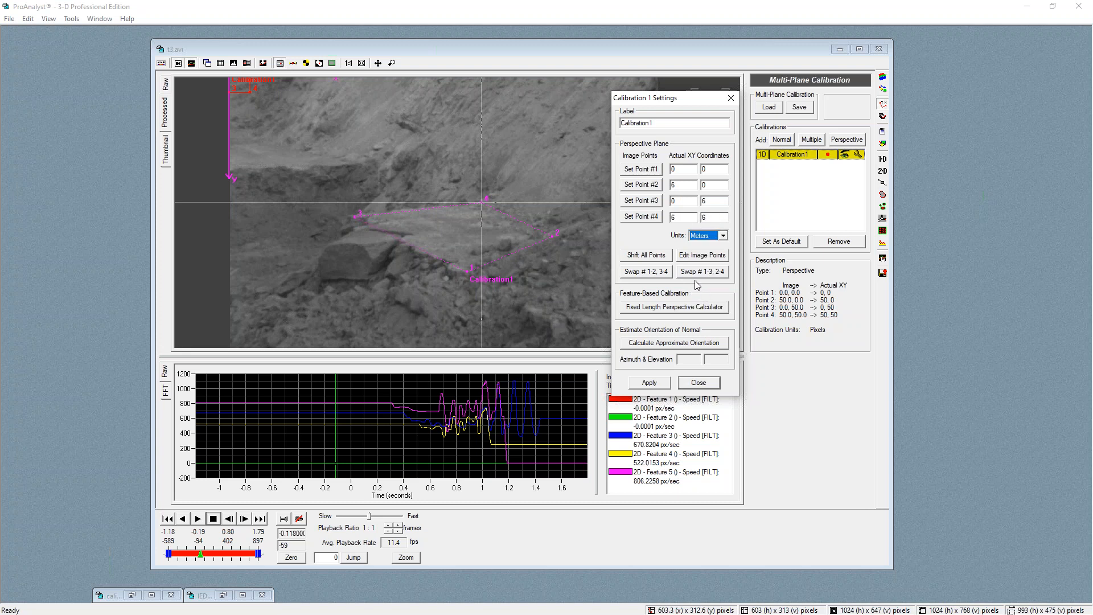
left_click(664, 387)
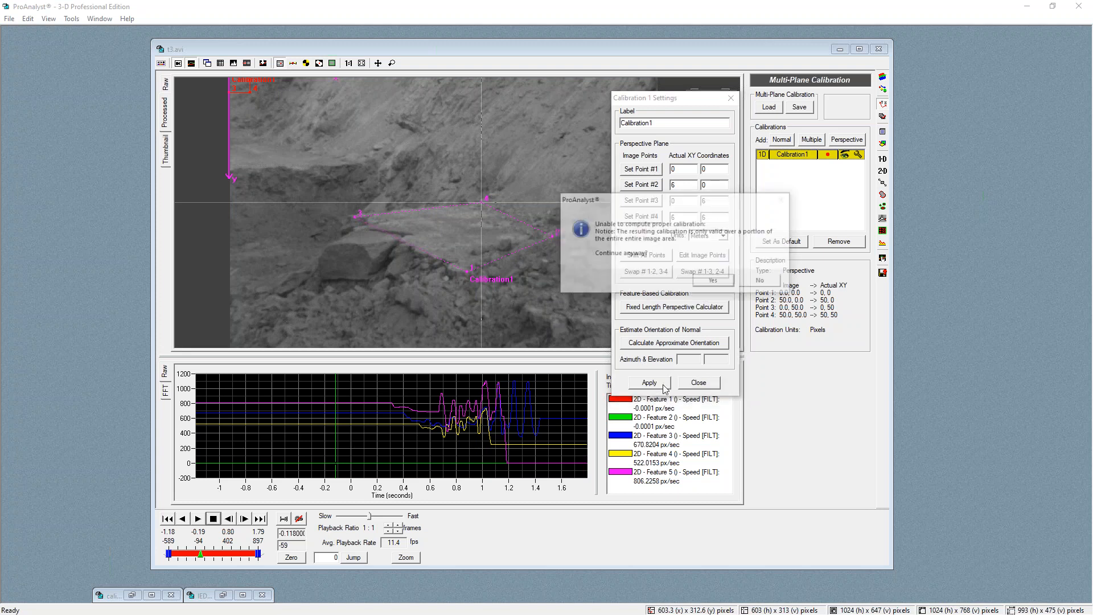
left_click(715, 281)
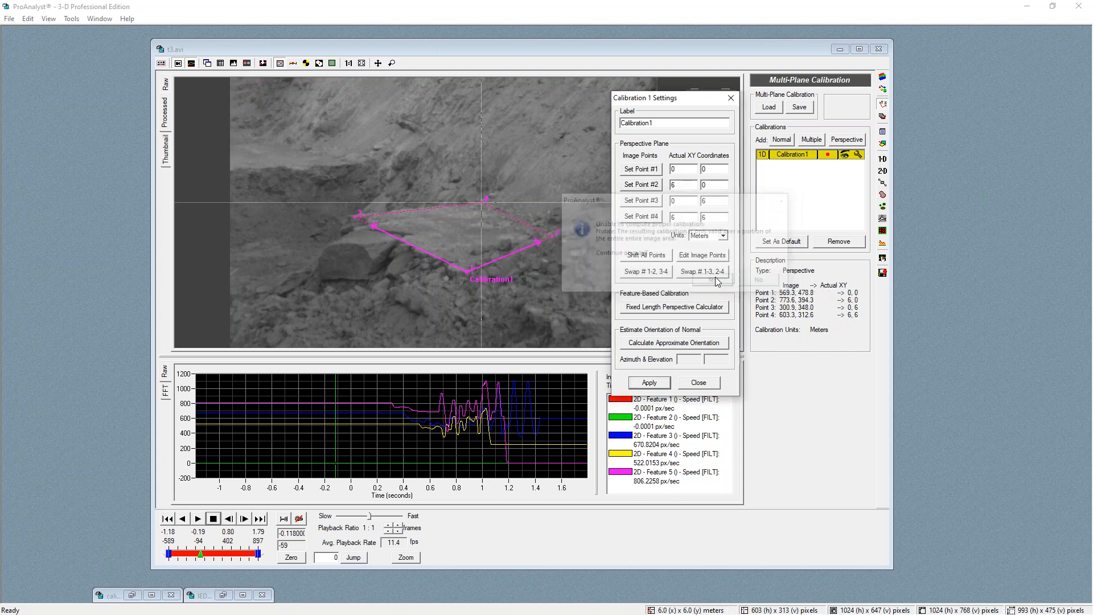
left_click(708, 385)
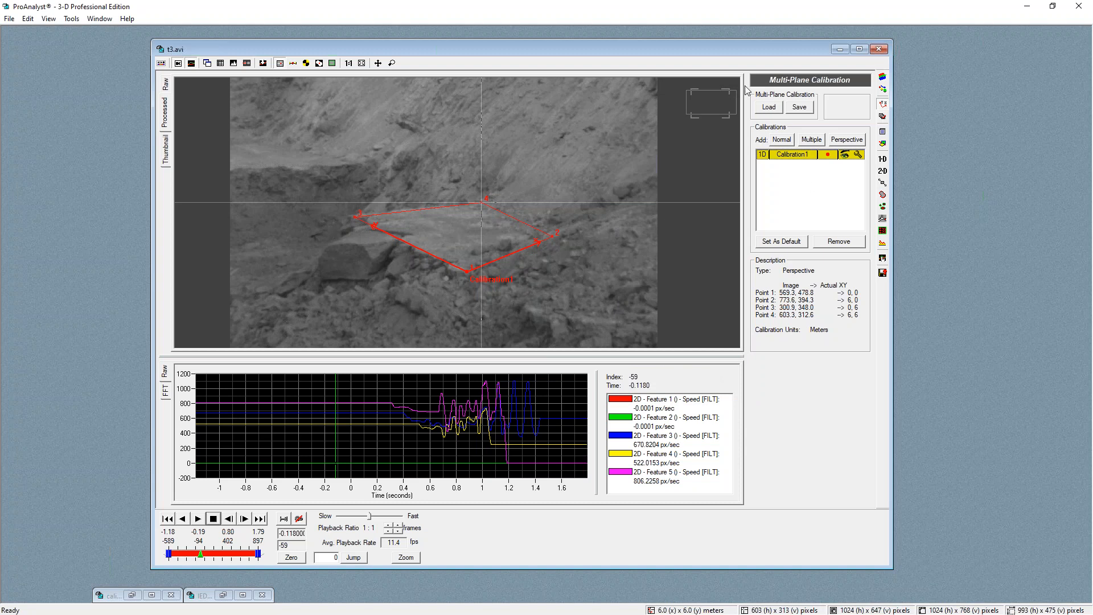
Add a new perspective calibration and place its four image points on the vertical face in front of the rock slab
left_click(846, 140)
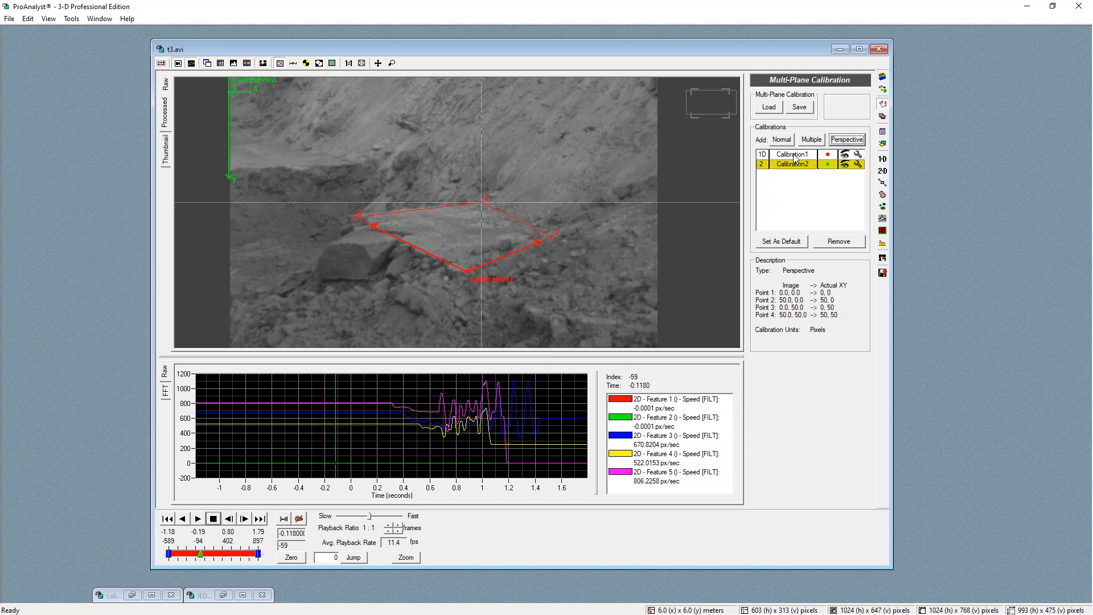
left_click(858, 164)
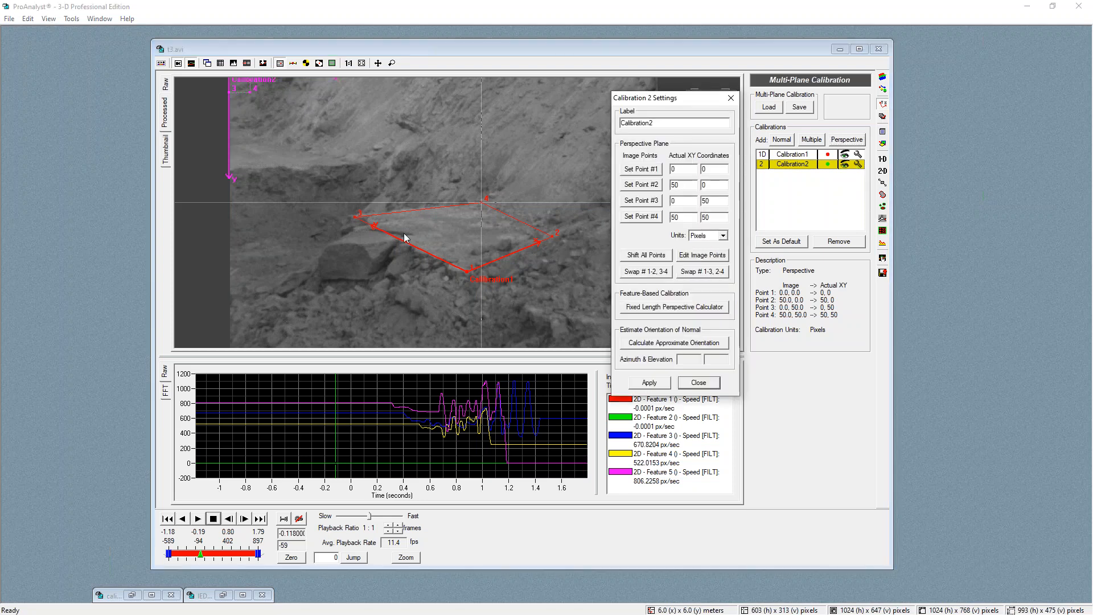
left_click(354, 219)
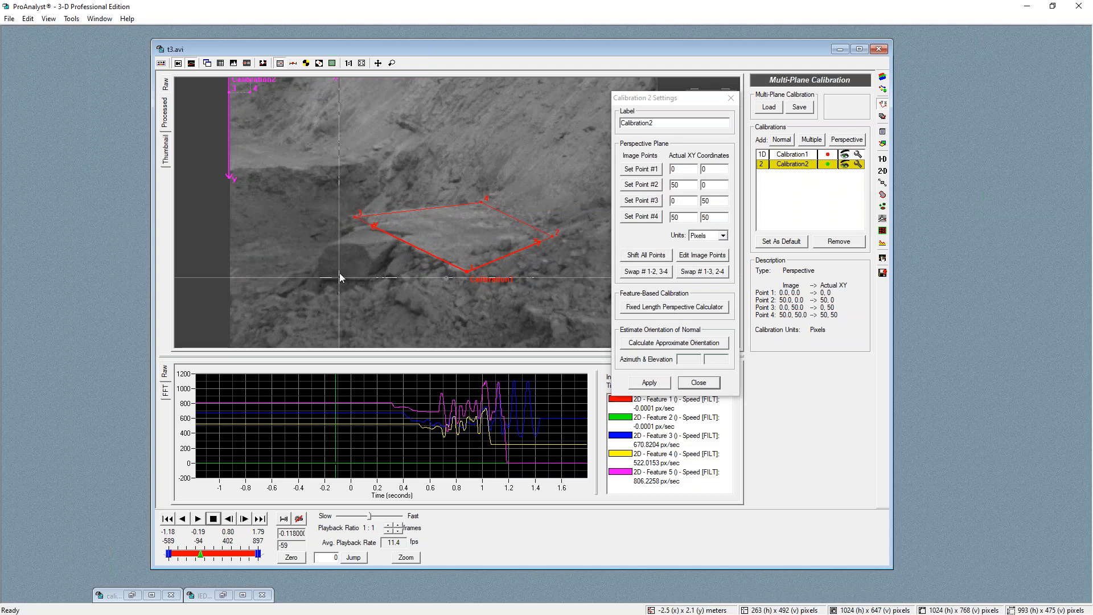
left_click(641, 171)
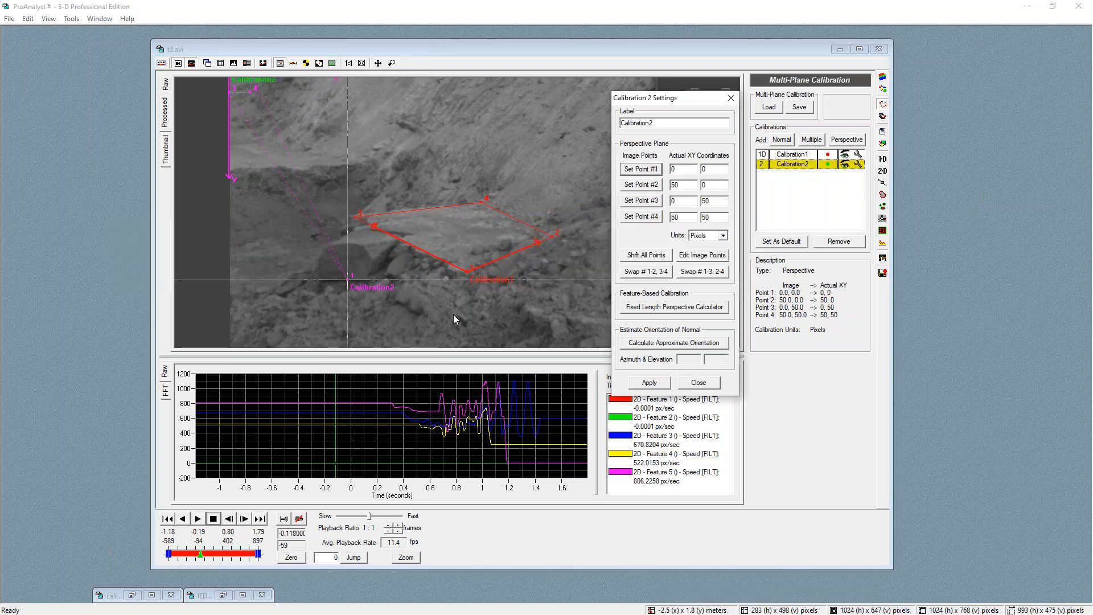
left_click(457, 323)
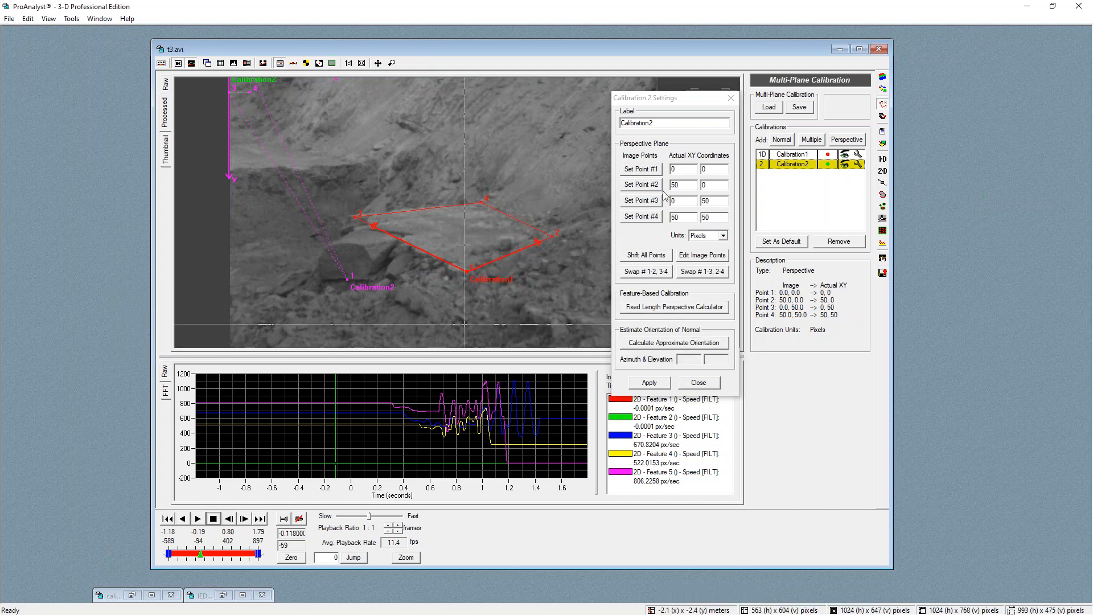
left_click(641, 184)
left_click(353, 218)
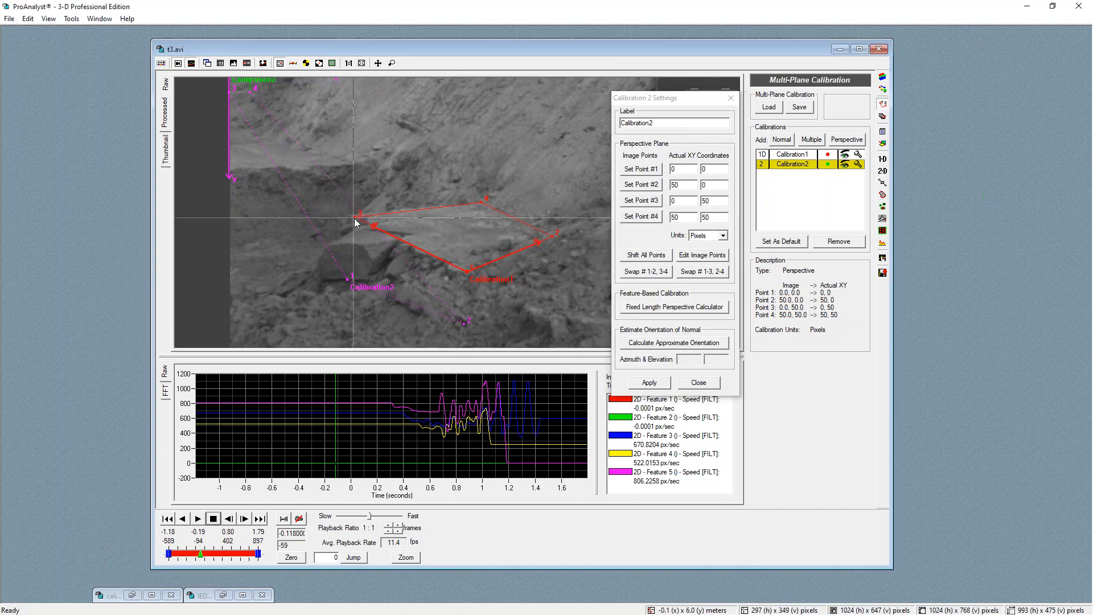
left_click(652, 201)
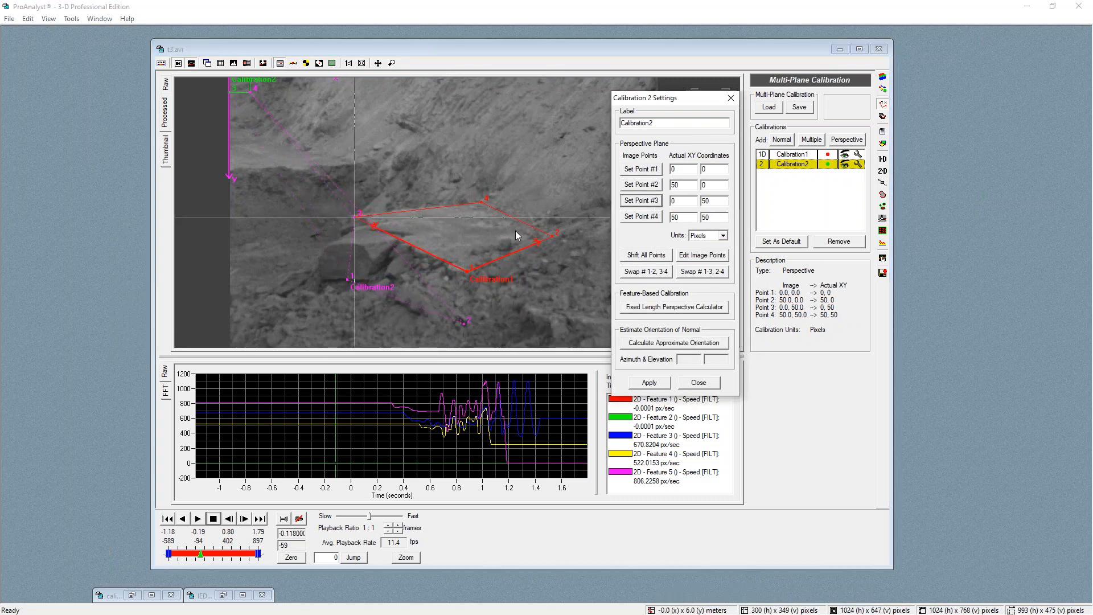
left_click(467, 274)
left_click(653, 222)
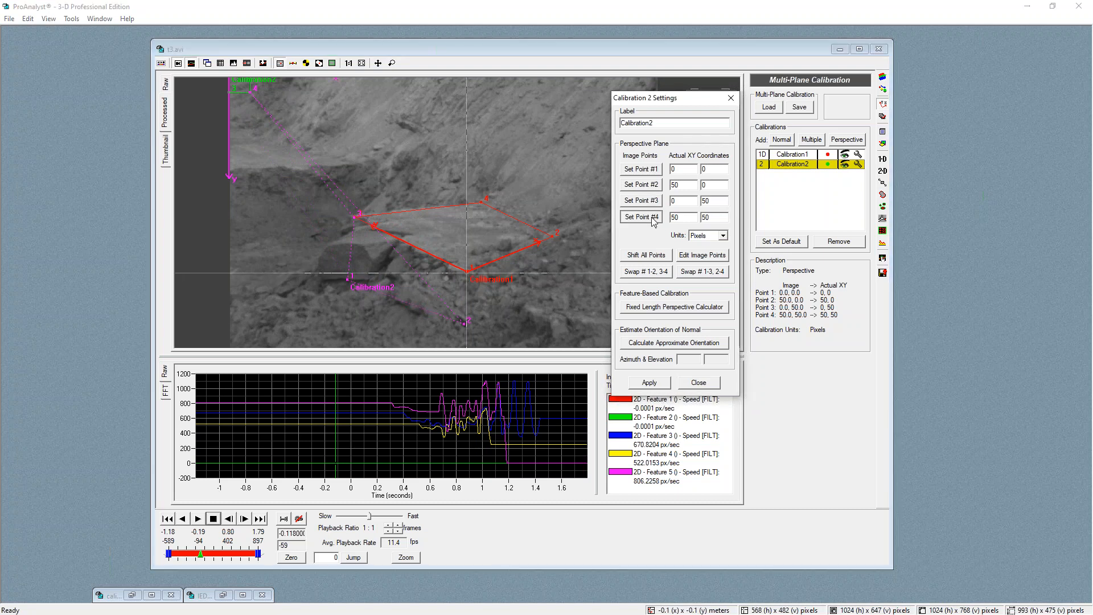
left_click(352, 274)
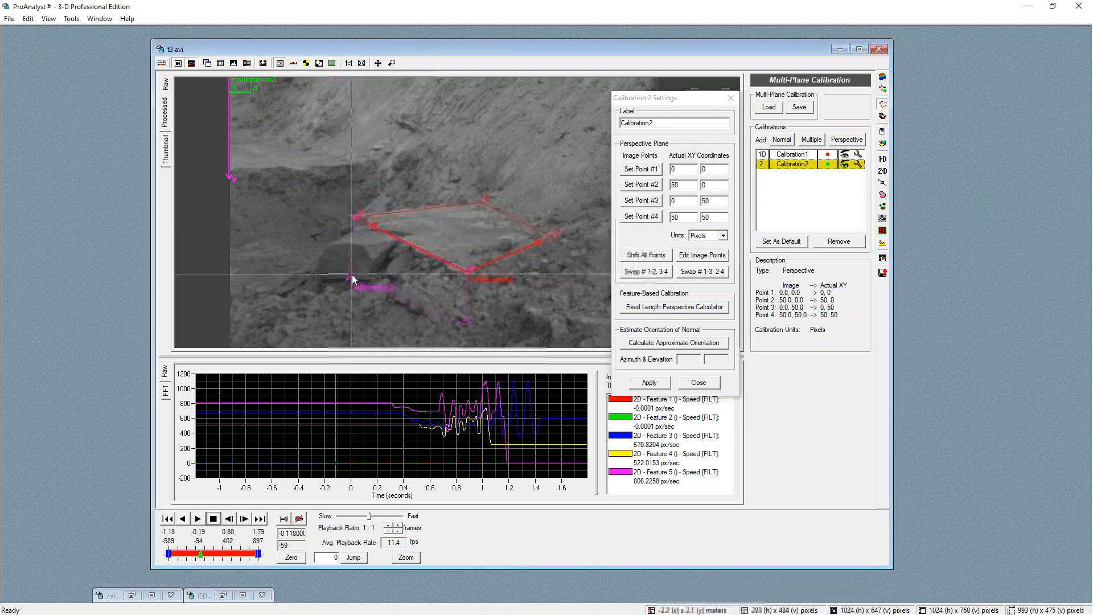
left_click(495, 300)
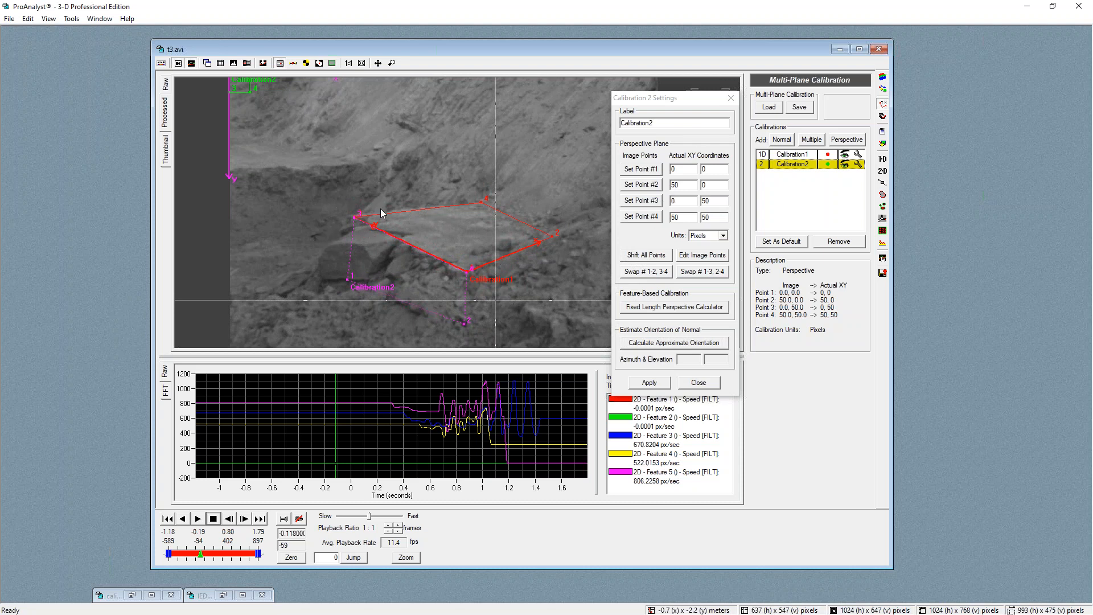
Set the actual coordinates to a 6 × 2 rectangle (0,0; 6,0; 0,2; 6,2) and try to apply
left_click(678, 194)
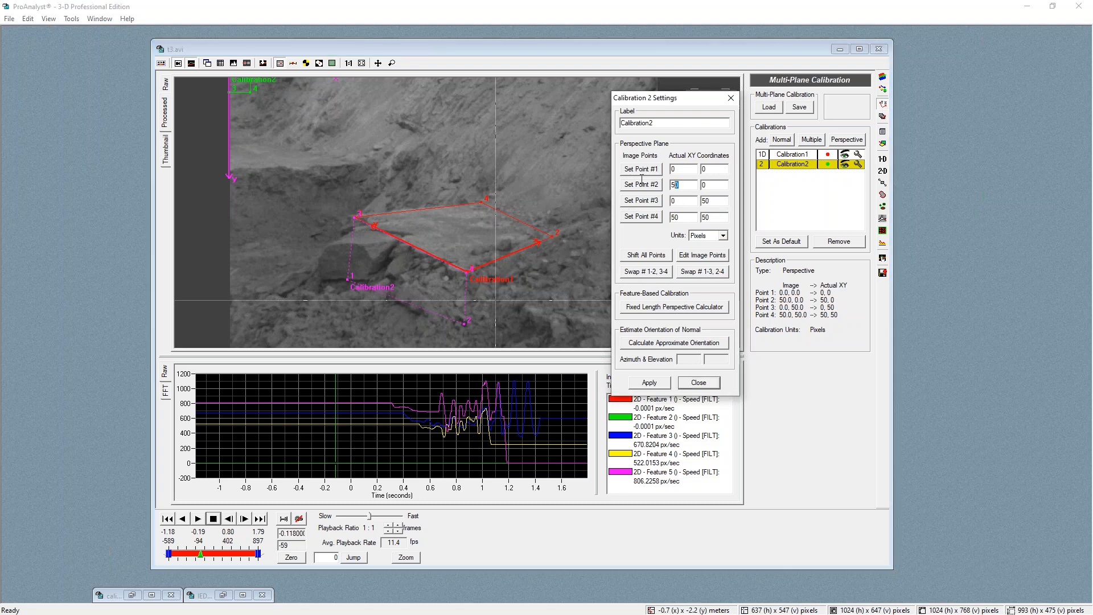
type("22")
left_click_drag(681, 220, 654, 217)
type("2")
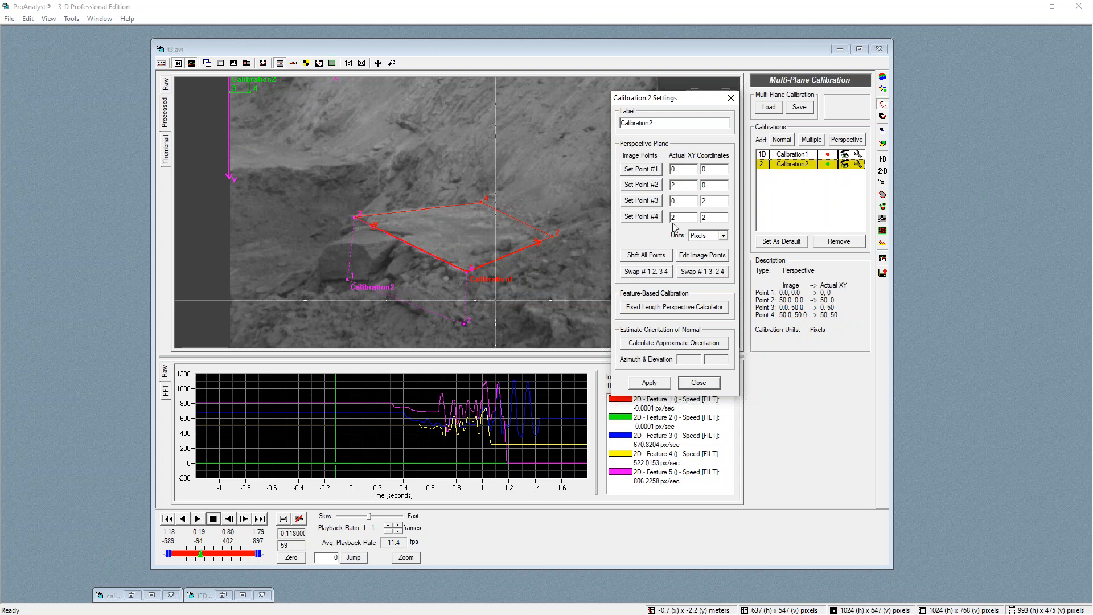
type("6")
left_click(655, 385)
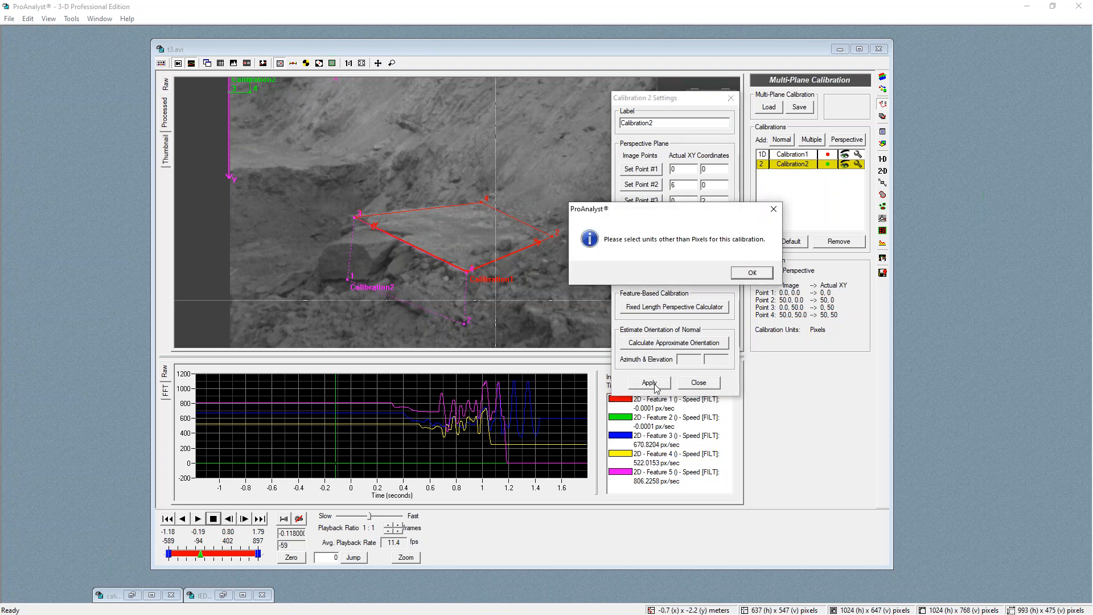
left_click(752, 273)
Change the calibration units to Meters, apply the calibration and close its settings
left_click(723, 235)
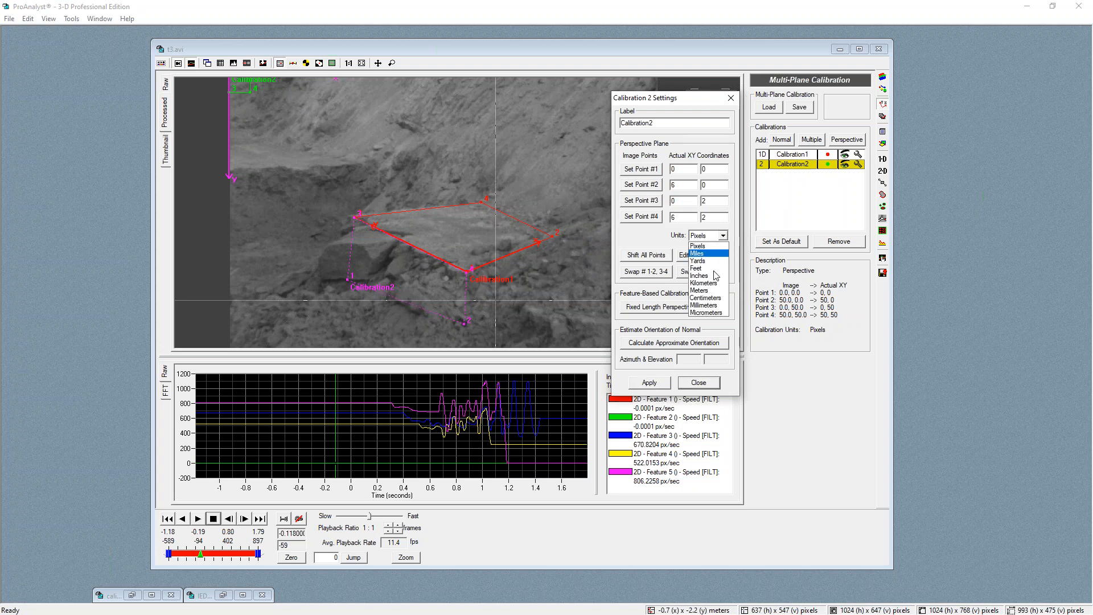
left_click(706, 289)
left_click(660, 385)
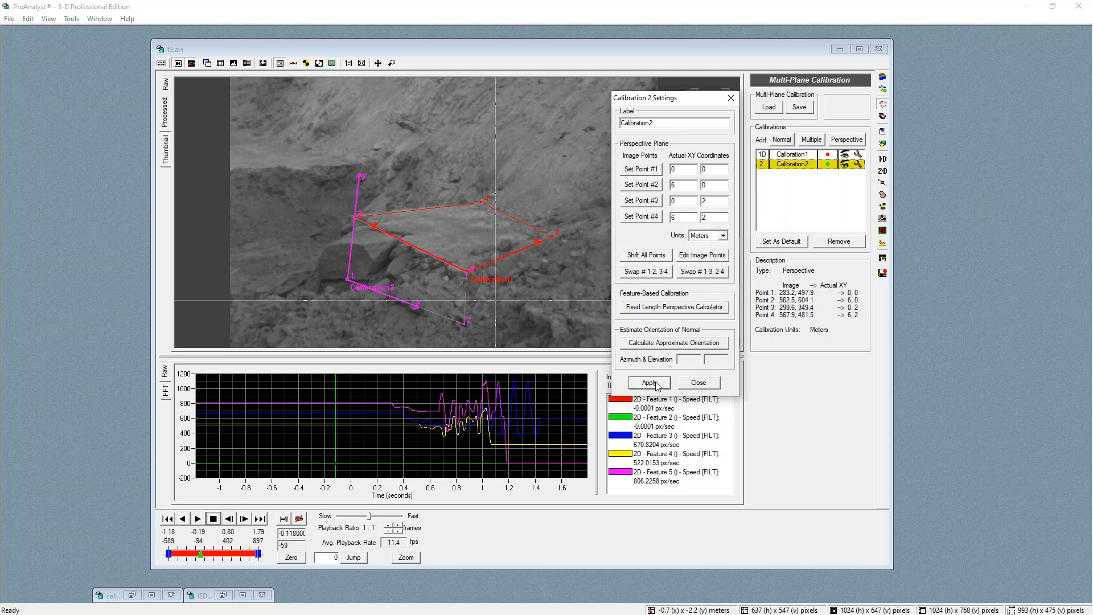
left_click(712, 386)
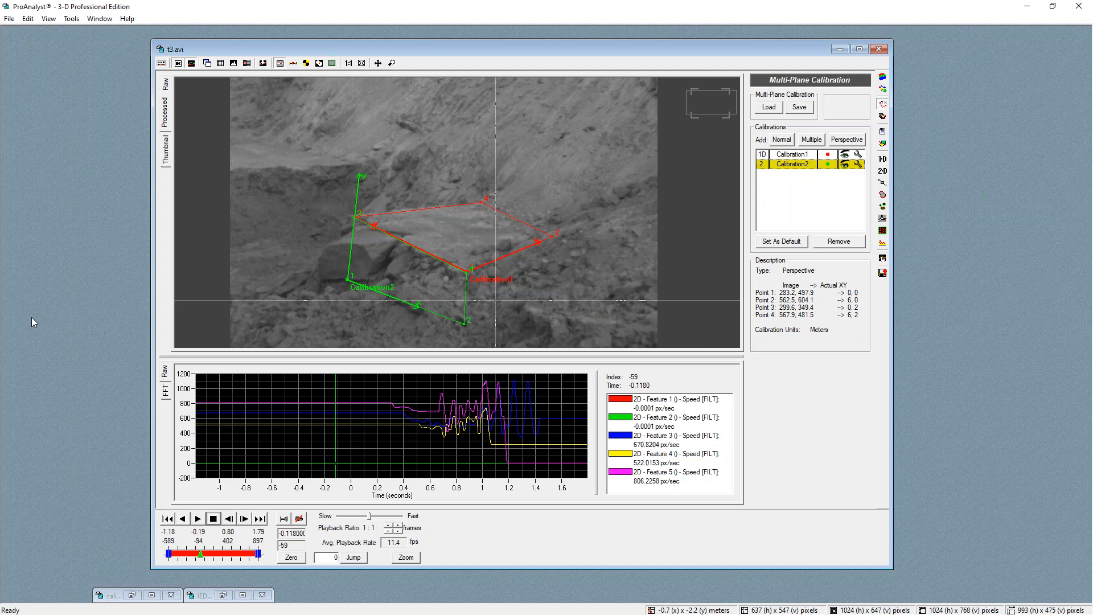
left_click(15, 510)
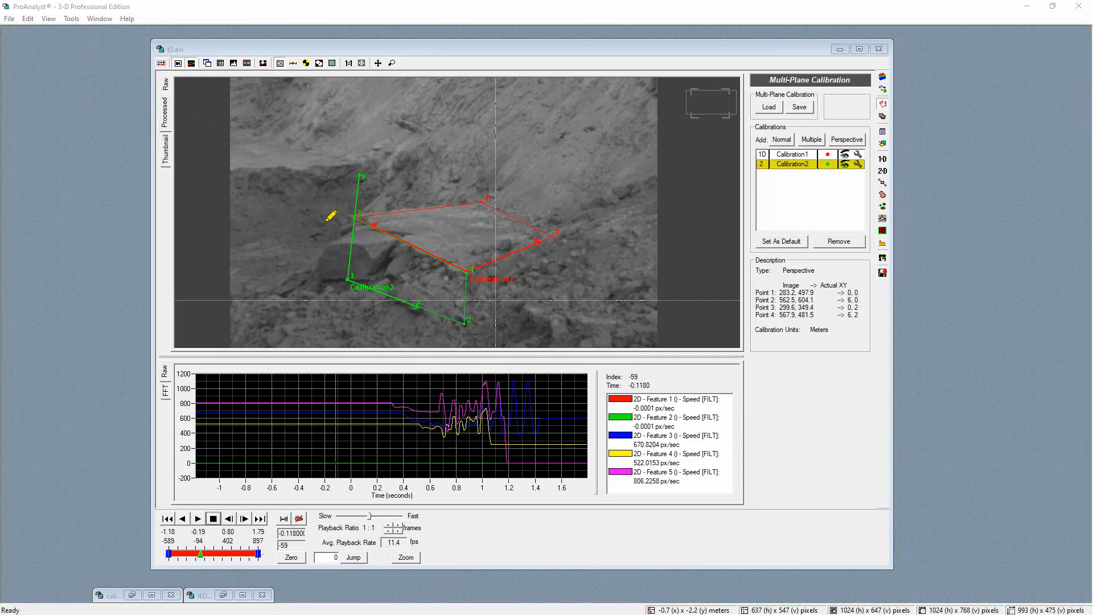
mouse_move(349, 237)
left_mouse_down()
mouse_move(273, 145)
mouse_move(272, 178)
left_mouse_up()
left_click_drag(256, 131, 300, 135)
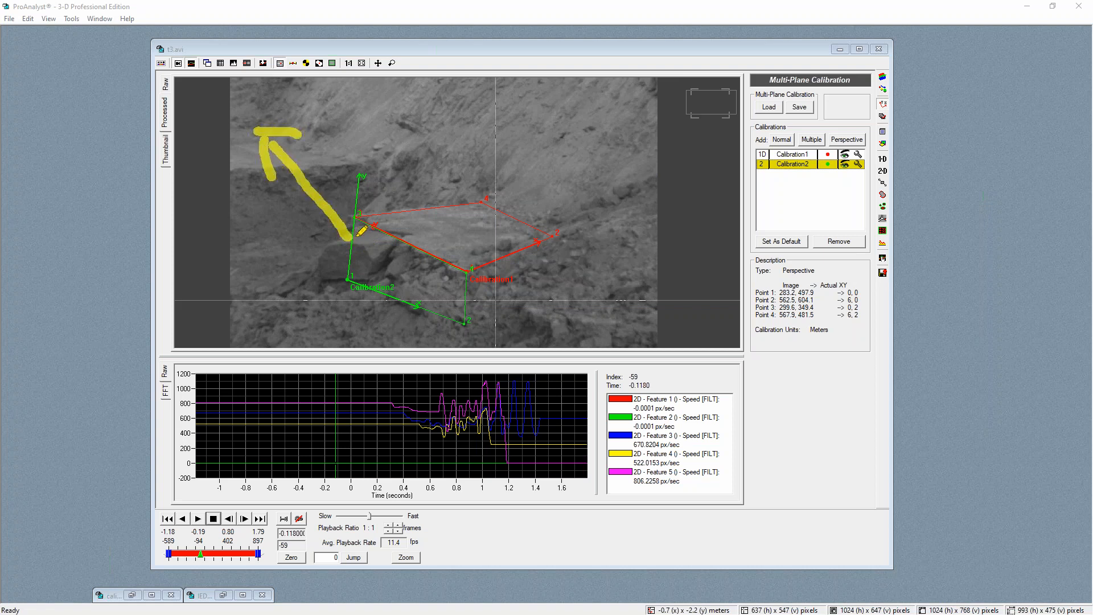
left_click_drag(473, 296, 612, 353)
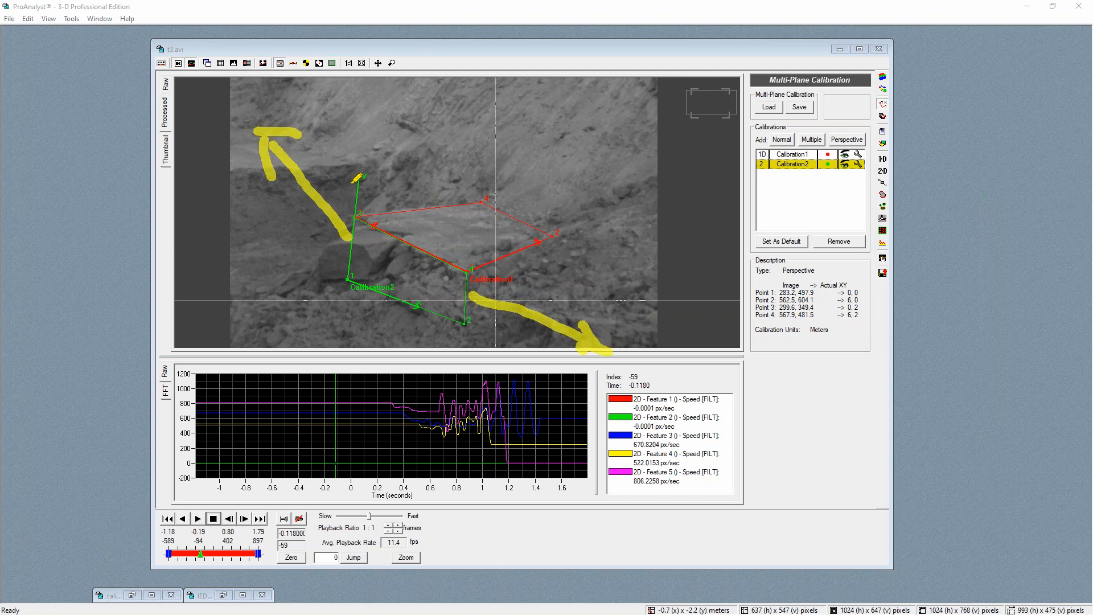
mouse_move(356, 217)
left_mouse_down()
mouse_move(348, 278)
mouse_move(487, 328)
mouse_move(462, 273)
left_mouse_up()
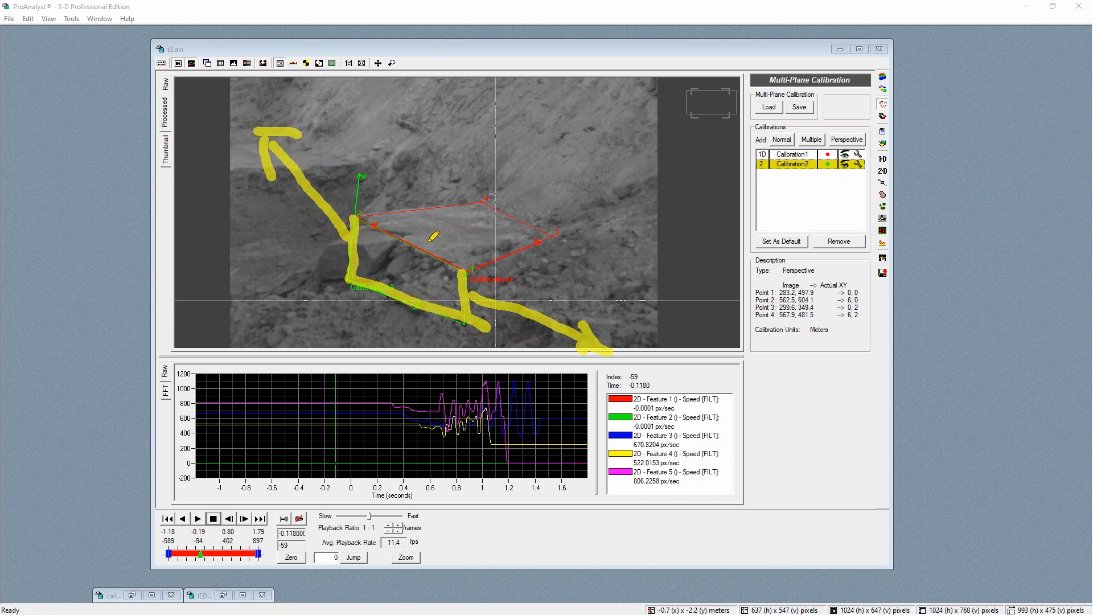
mouse_move(426, 245)
left_mouse_down()
mouse_move(235, 291)
mouse_move(272, 303)
left_mouse_up()
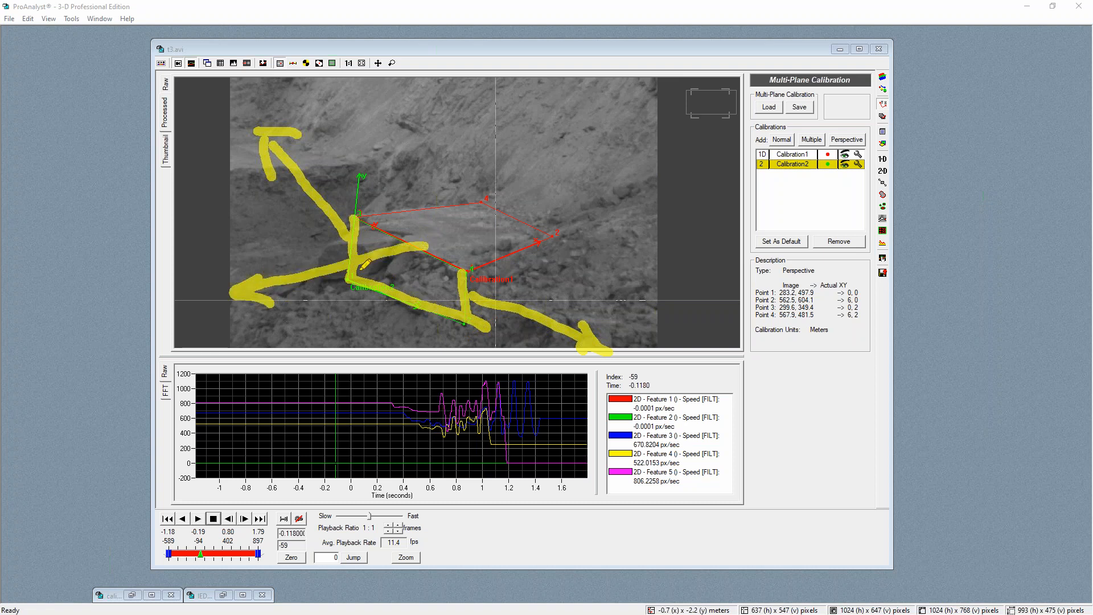
mouse_move(354, 215)
left_mouse_down()
mouse_move(415, 244)
mouse_move(562, 237)
mouse_move(484, 198)
mouse_move(354, 214)
left_mouse_up()
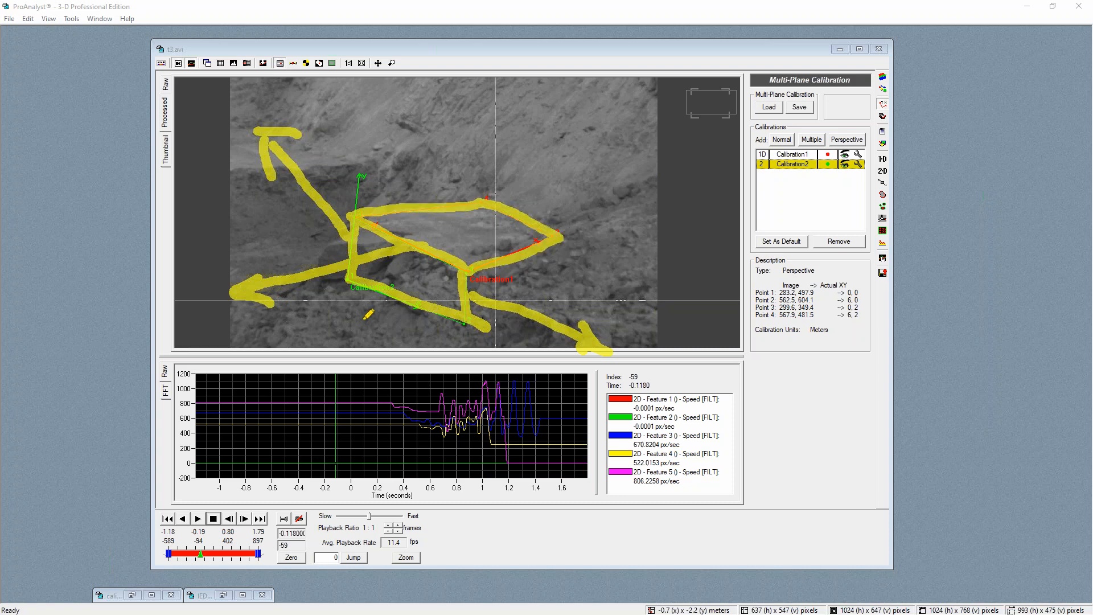
right_click(13, 389)
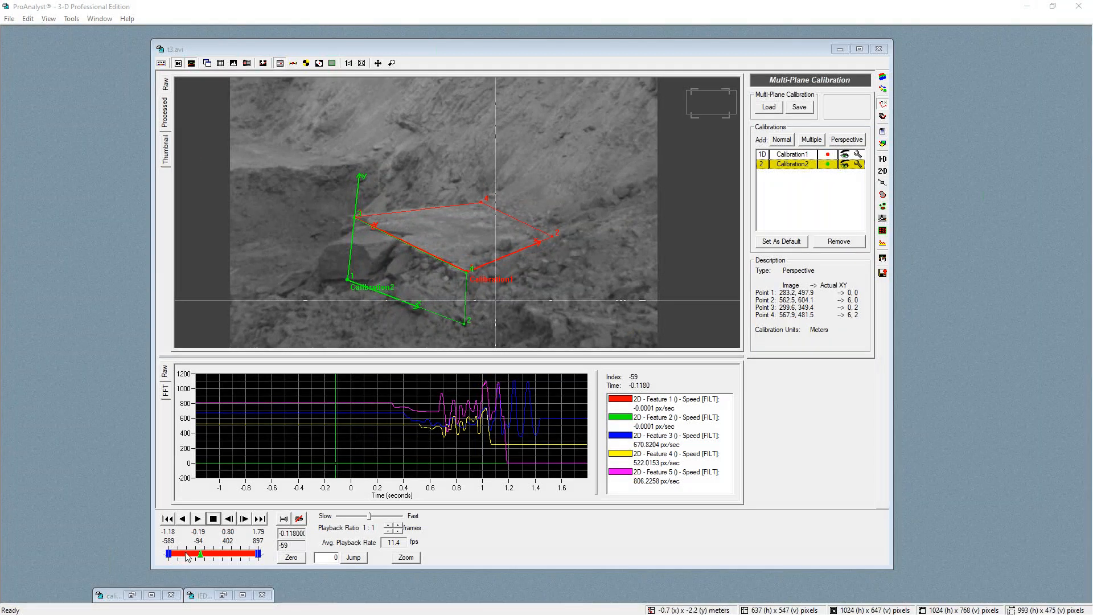
Scrub through the blast frames to inspect the tracked debris against the new calibration planes
mouse_move(200, 554)
left_mouse_down()
mouse_move(226, 551)
mouse_move(210, 539)
mouse_move(226, 539)
left_mouse_up()
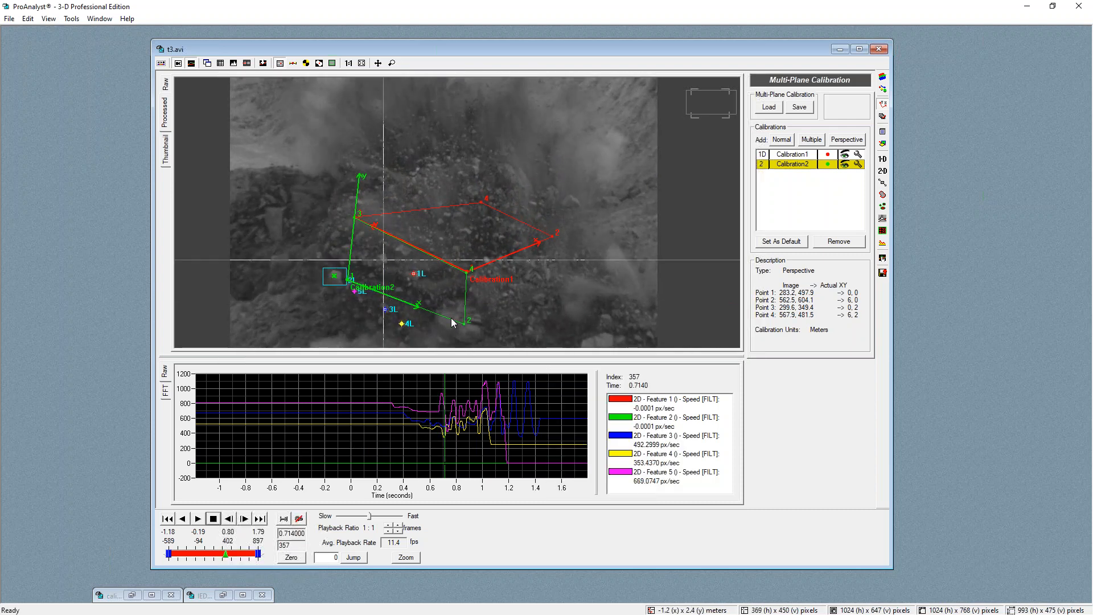
scroll(451, 322, "up", 2)
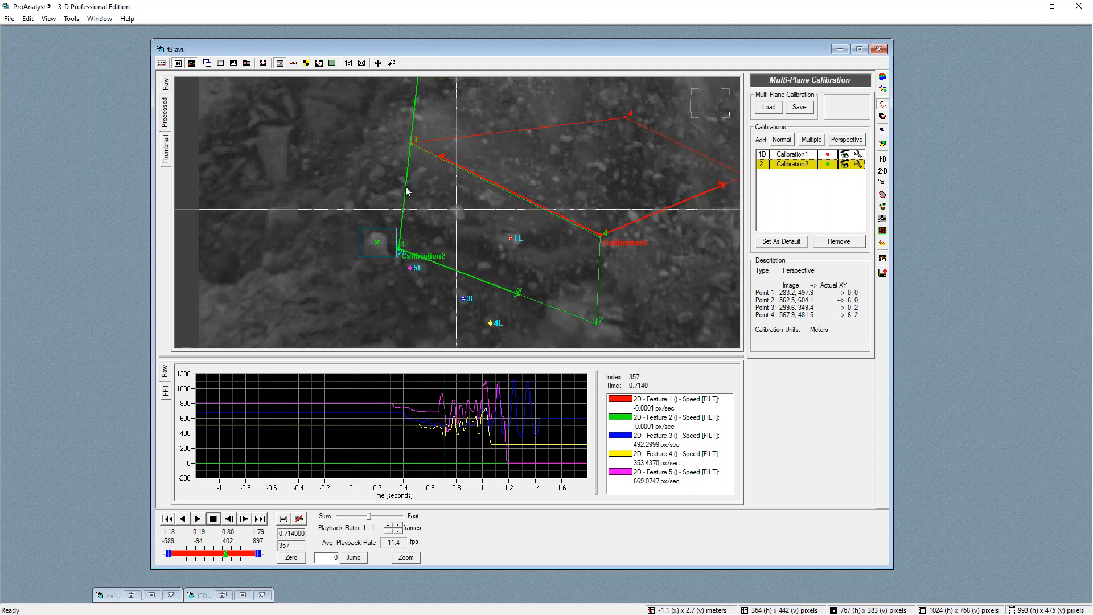
left_click_drag(229, 554, 221, 553)
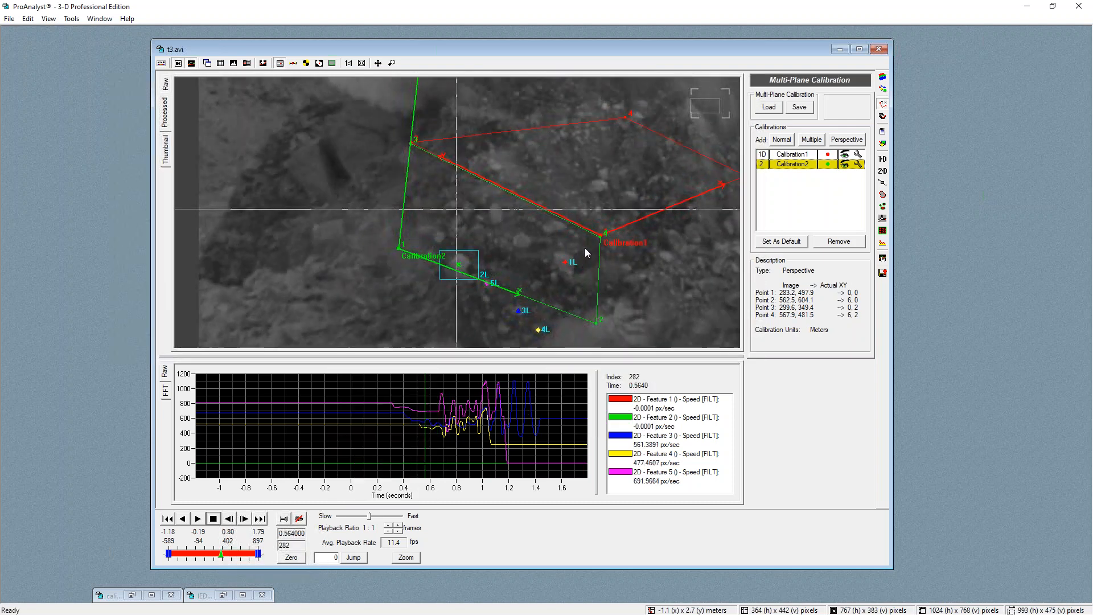
scroll(567, 261, "down", 5)
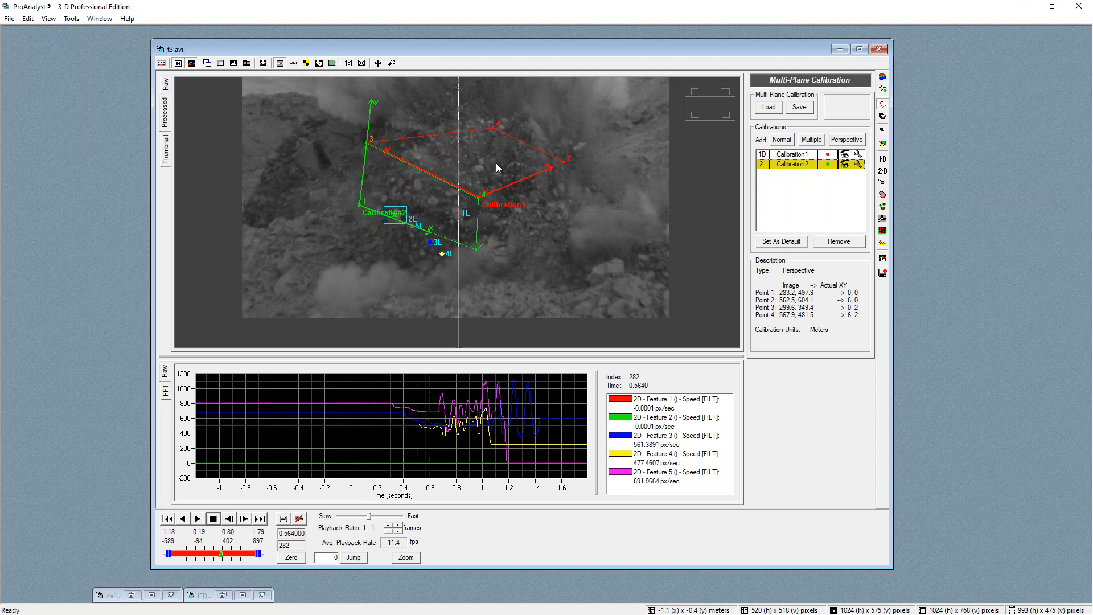
left_click(496, 163)
left_click(457, 213)
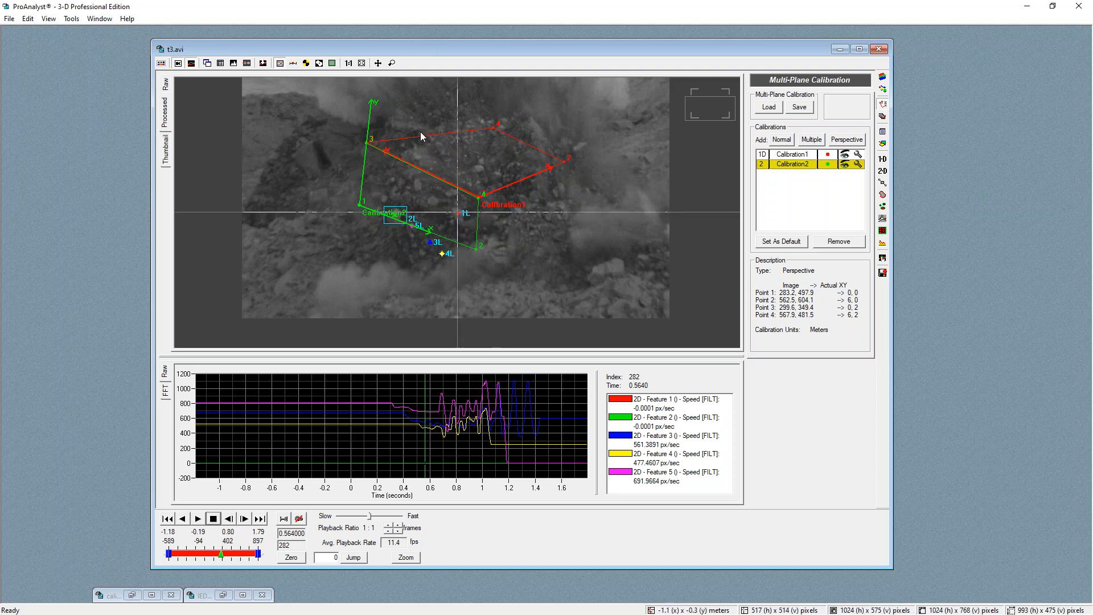
mouse_move(220, 556)
left_mouse_down()
mouse_move(233, 555)
mouse_move(207, 550)
mouse_move(216, 557)
left_mouse_up()
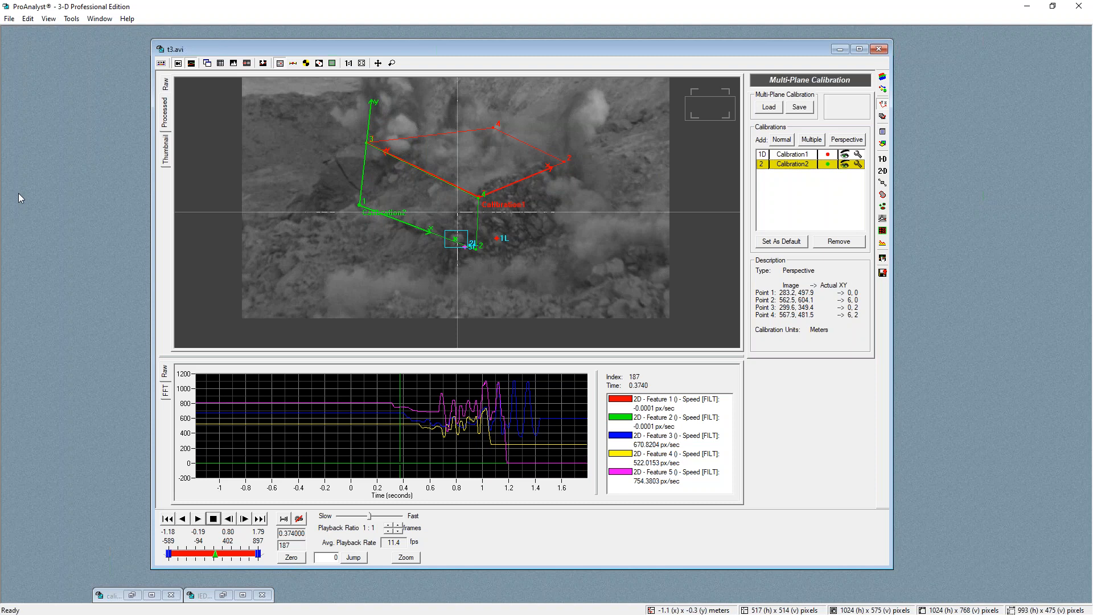
Switch to Photoshop and draw five vertical black lines across the rock slab in calibration.jpg with the Line tool
key("alt+Tab")
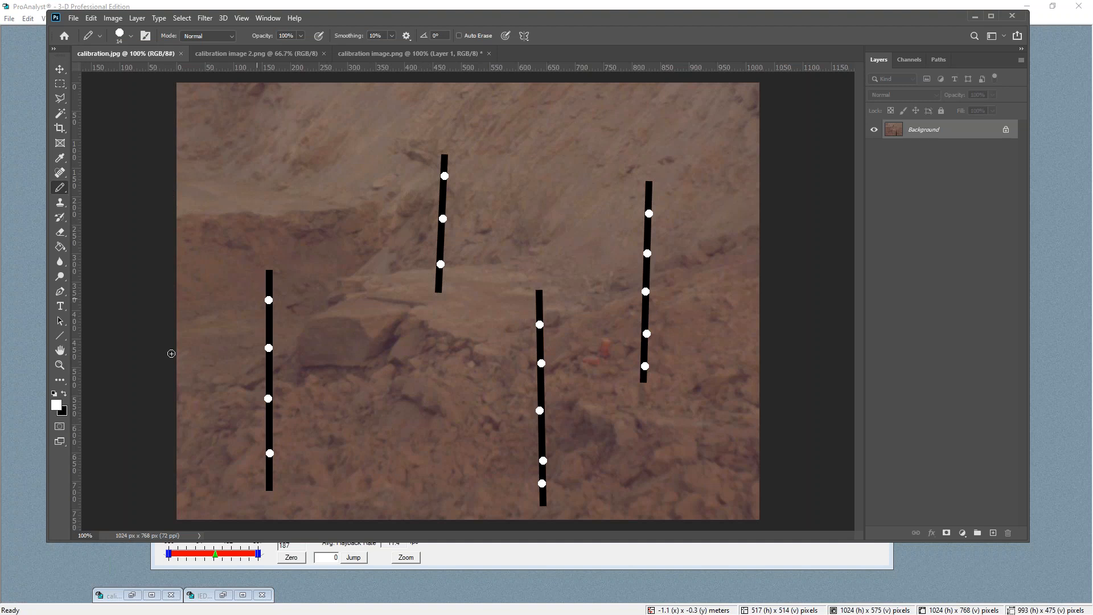
left_click(60, 336)
left_click(64, 394)
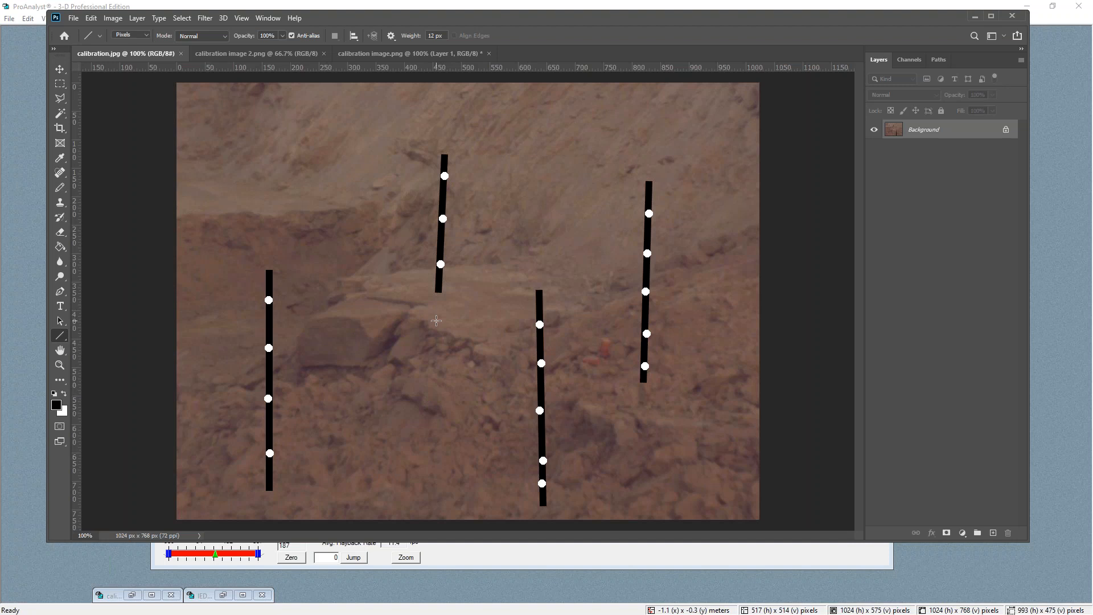
left_click_drag(465, 444, 459, 289)
left_click_drag(430, 427, 430, 259)
left_click_drag(376, 248, 379, 419)
left_click_drag(356, 140, 342, 309)
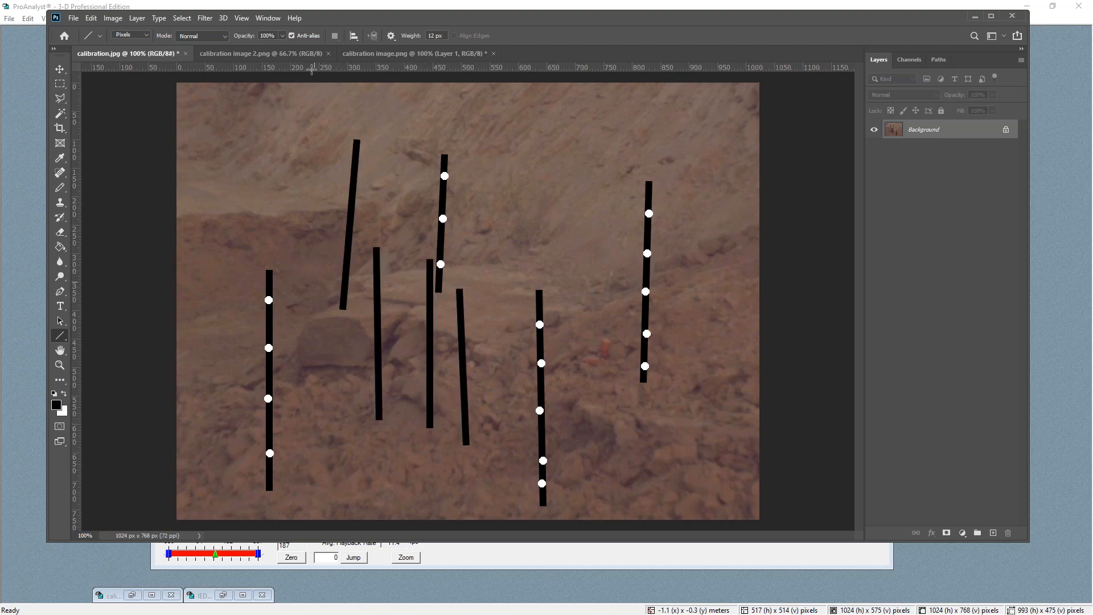
left_click_drag(312, 69, 314, 281)
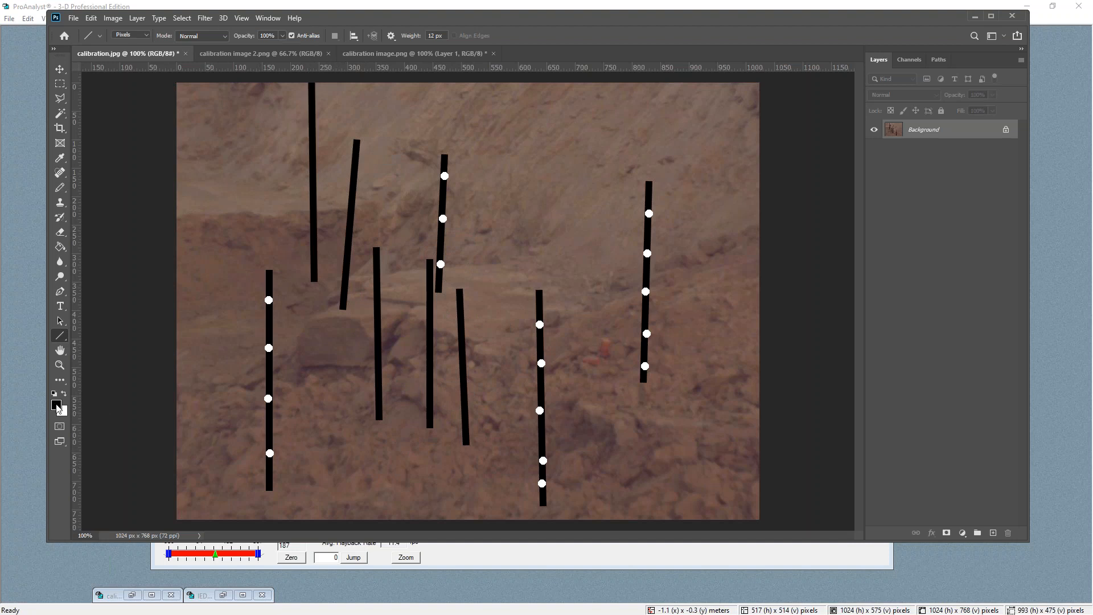
Draw two vertical red lines beside the lower right marker pole with the Line tool
key("i")
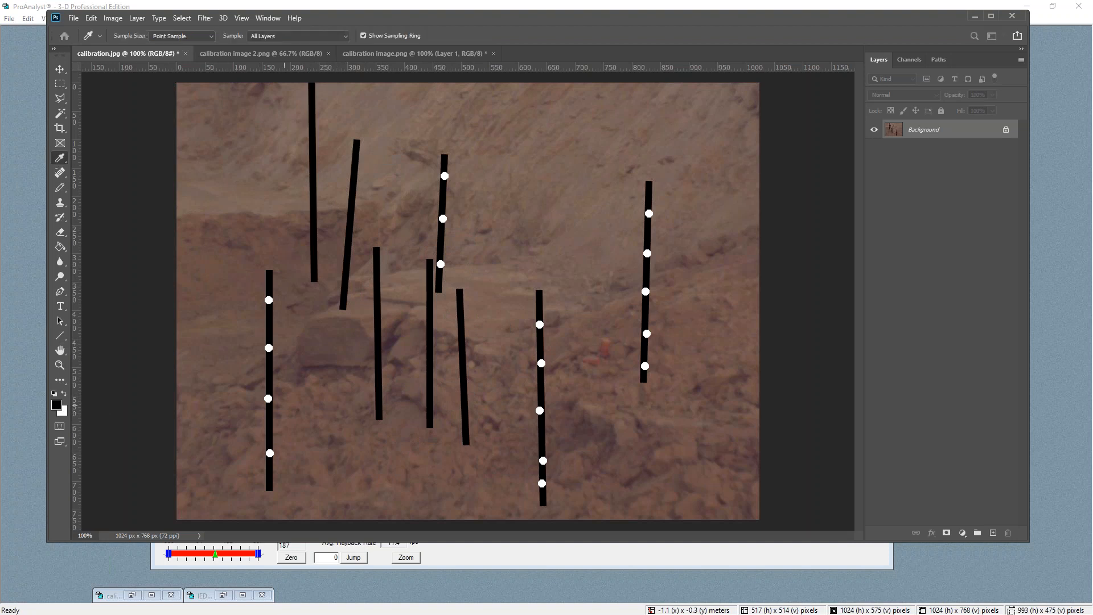
key("u")
left_click_drag(553, 259, 570, 458)
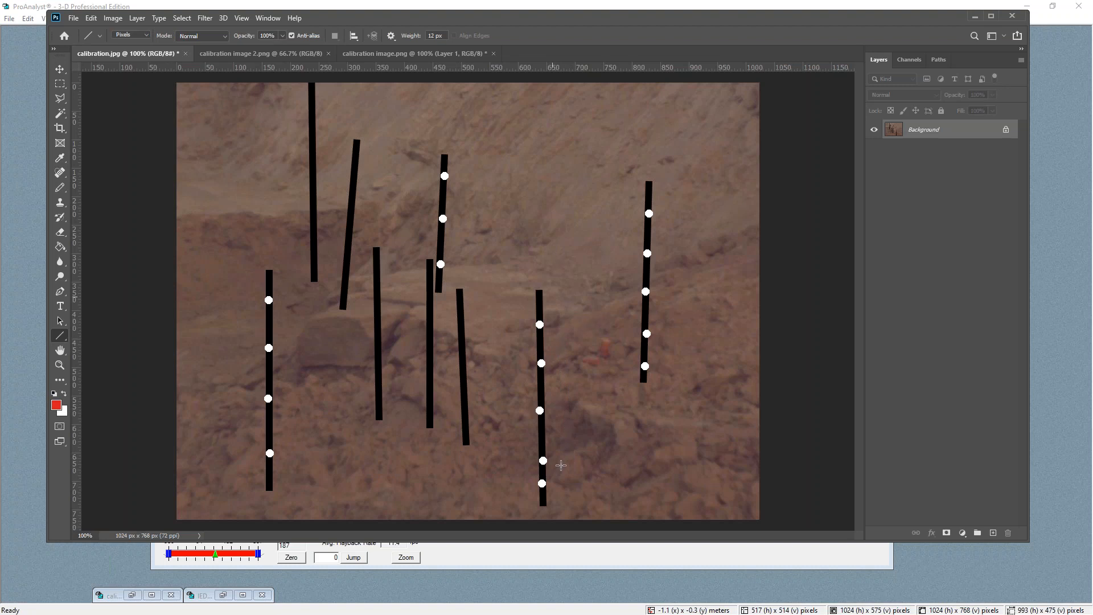
left_click_drag(491, 351, 497, 510)
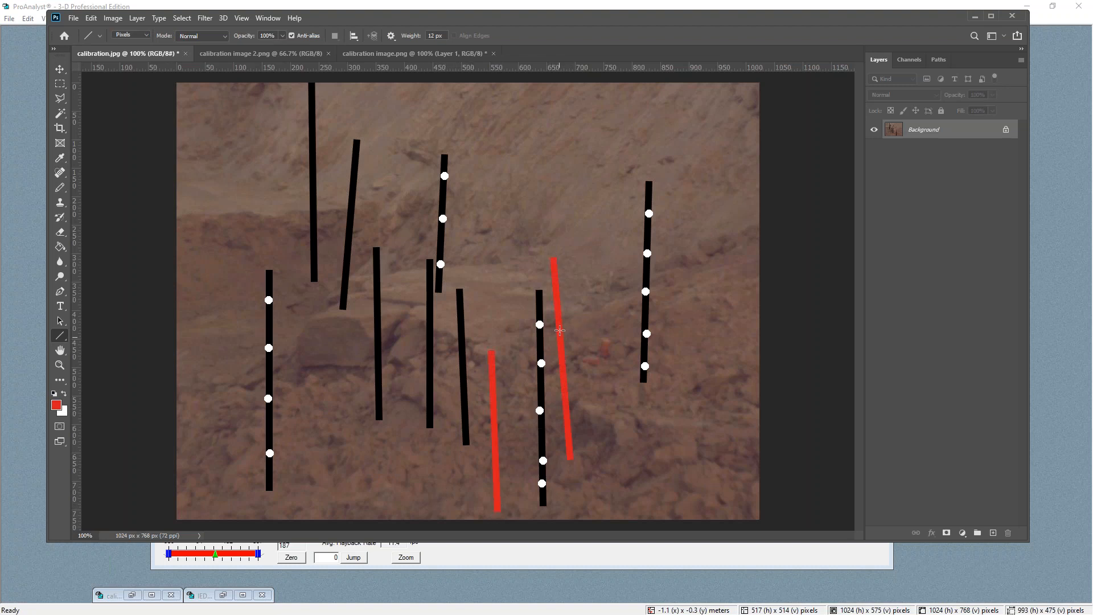
Draw red diagonal lines connecting the two red vertical lines to outline a plane beside the marker pole
left_click_drag(557, 321, 501, 346)
left_click_drag(565, 393, 485, 484)
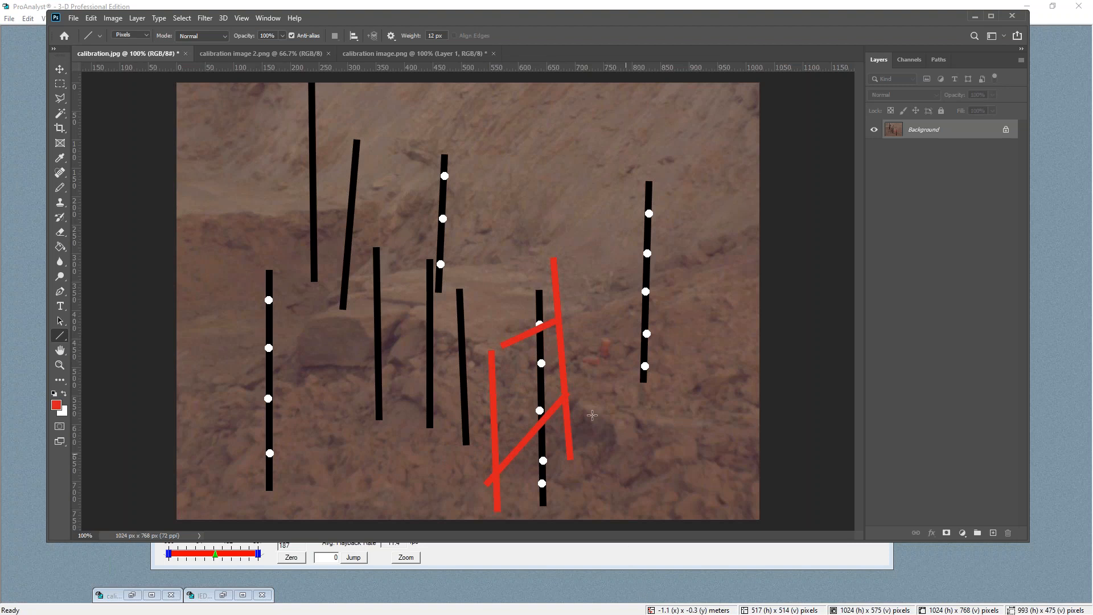
mouse_move(591, 391)
left_mouse_down()
mouse_move(560, 420)
mouse_move(562, 433)
mouse_move(573, 401)
mouse_move(578, 441)
mouse_move(602, 380)
mouse_move(592, 406)
mouse_move(422, 470)
mouse_move(421, 482)
left_mouse_up()
mouse_move(605, 406)
left_mouse_down()
mouse_move(527, 432)
mouse_move(425, 495)
mouse_move(466, 506)
left_mouse_up()
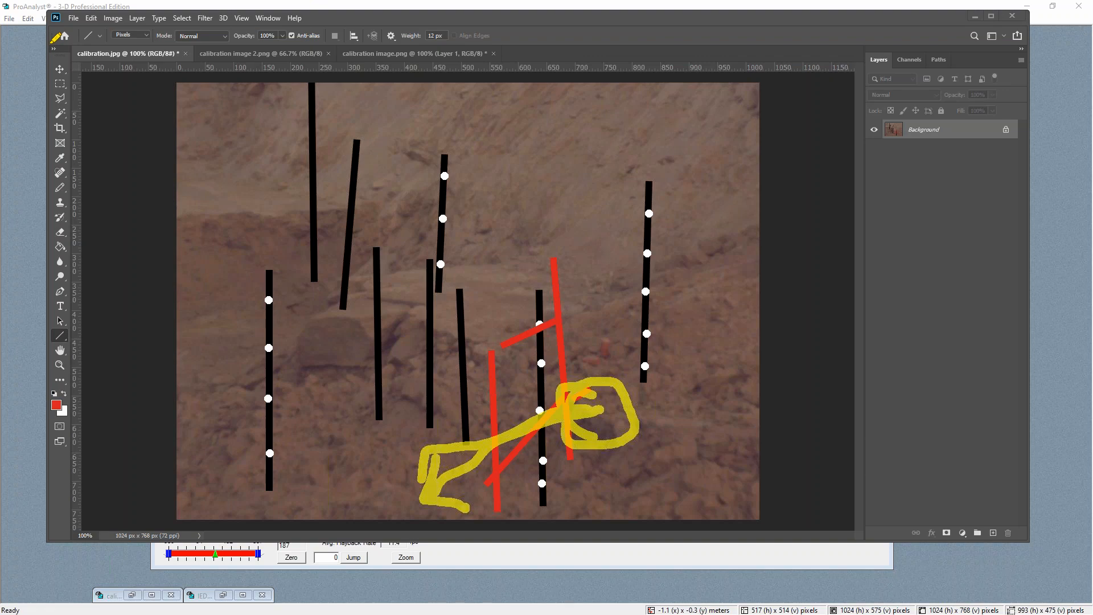
Switch back to the t3.avi window in ProAnalyst and enlarge the video view above the graph
mouse_move(420, 19)
left_mouse_down()
mouse_move(563, 528)
mouse_move(0, 382)
left_mouse_up()
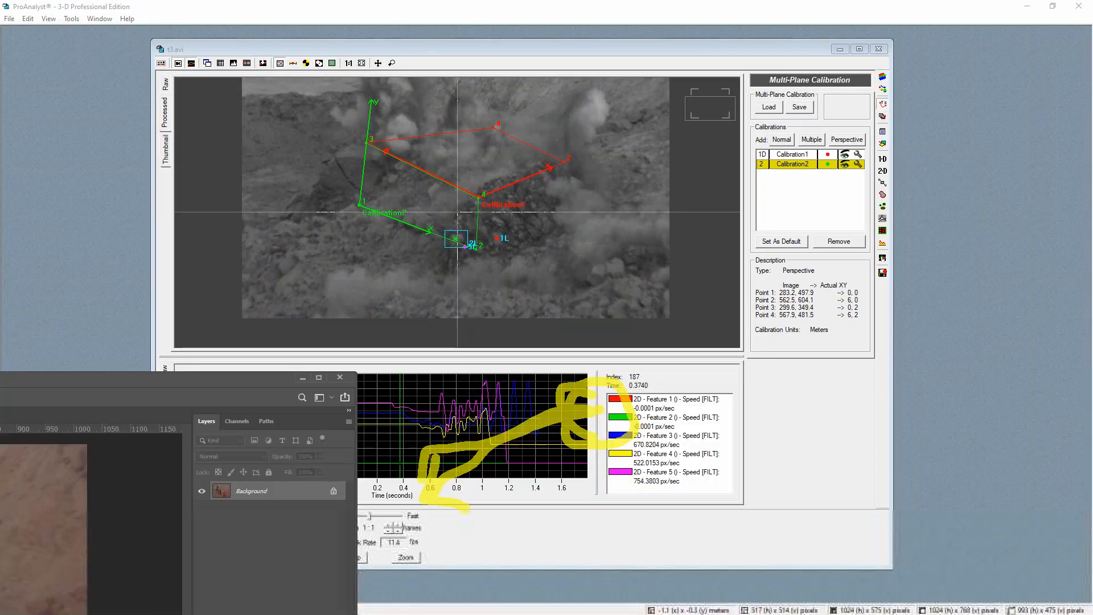
left_click_drag(480, 44, 483, 45)
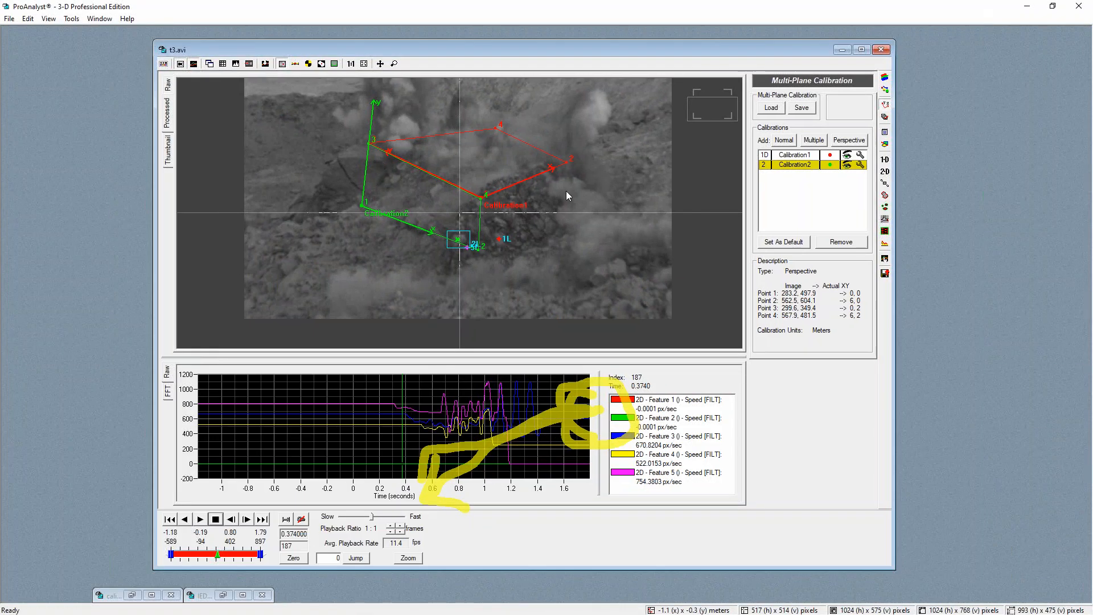
left_click(22, 439)
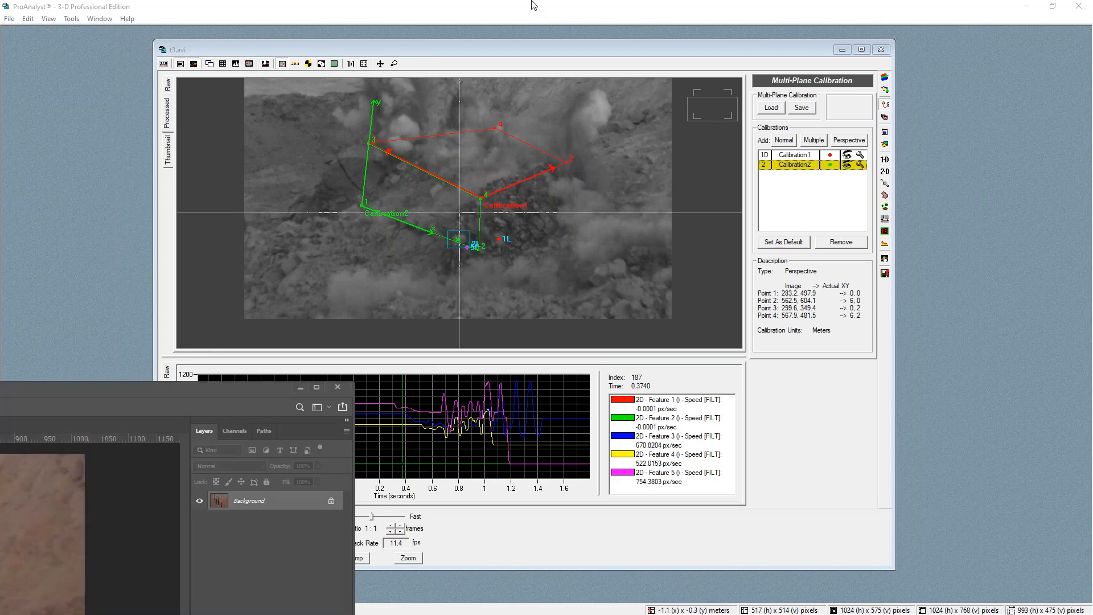
left_click_drag(0, 386, 501, 44)
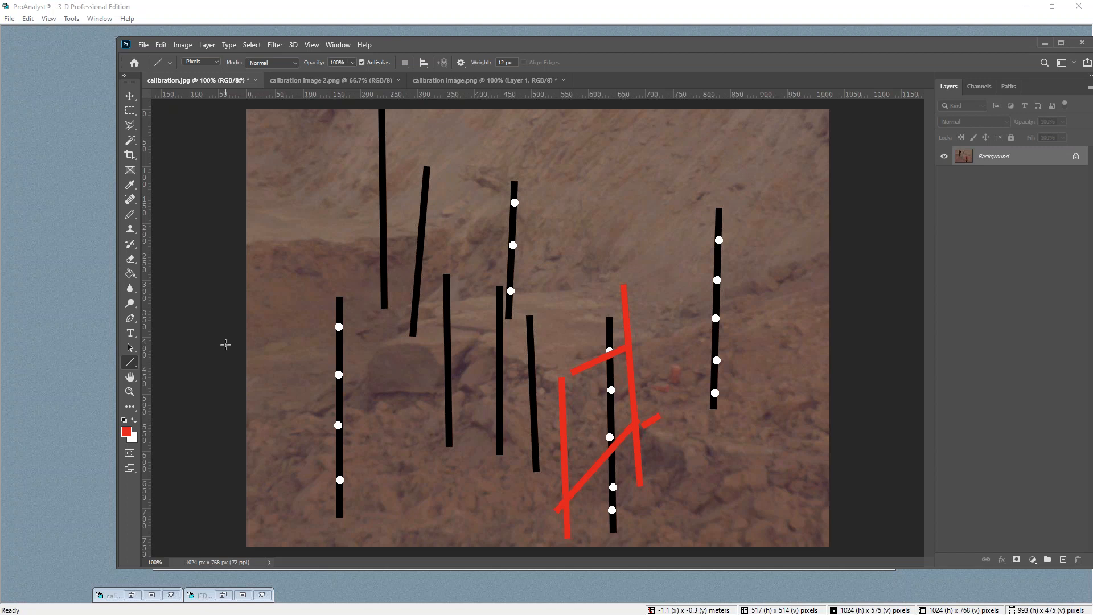
left_click(277, 8)
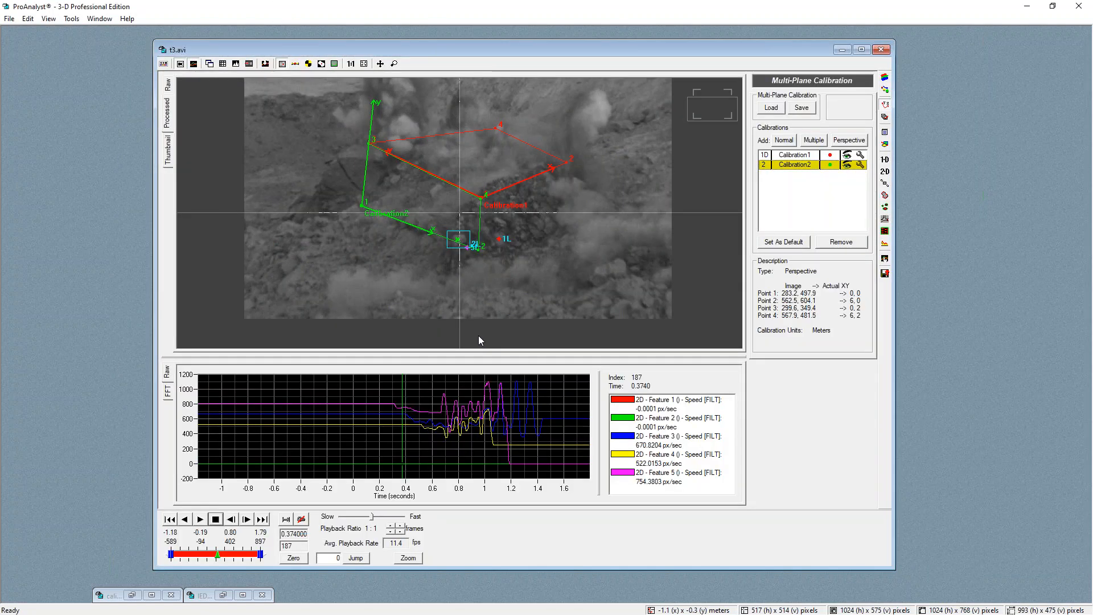
left_click_drag(483, 49, 479, 45)
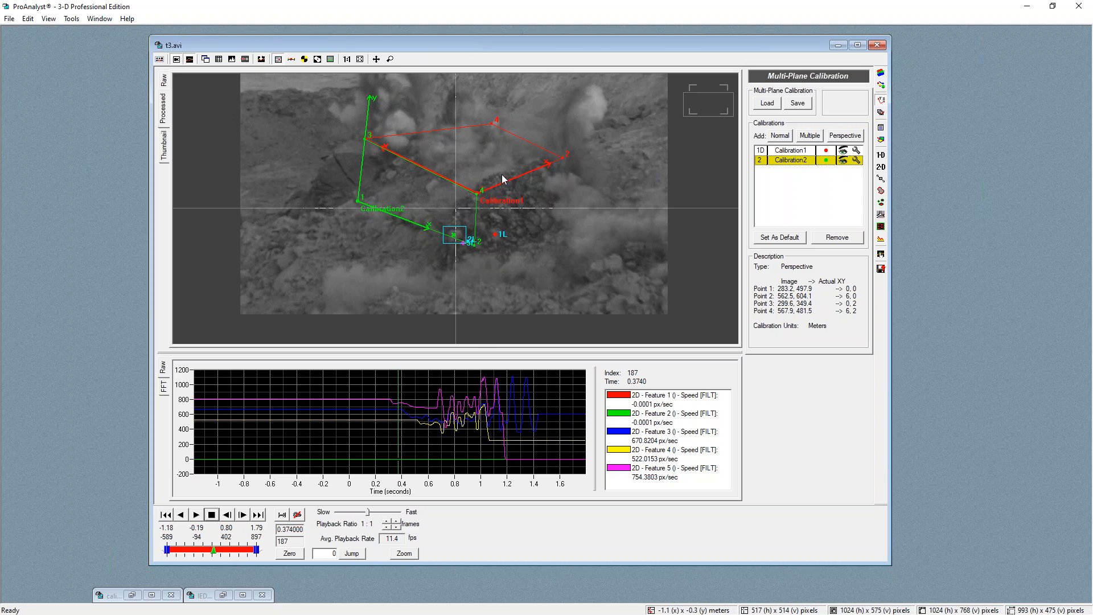
left_click_drag(469, 353, 484, 407)
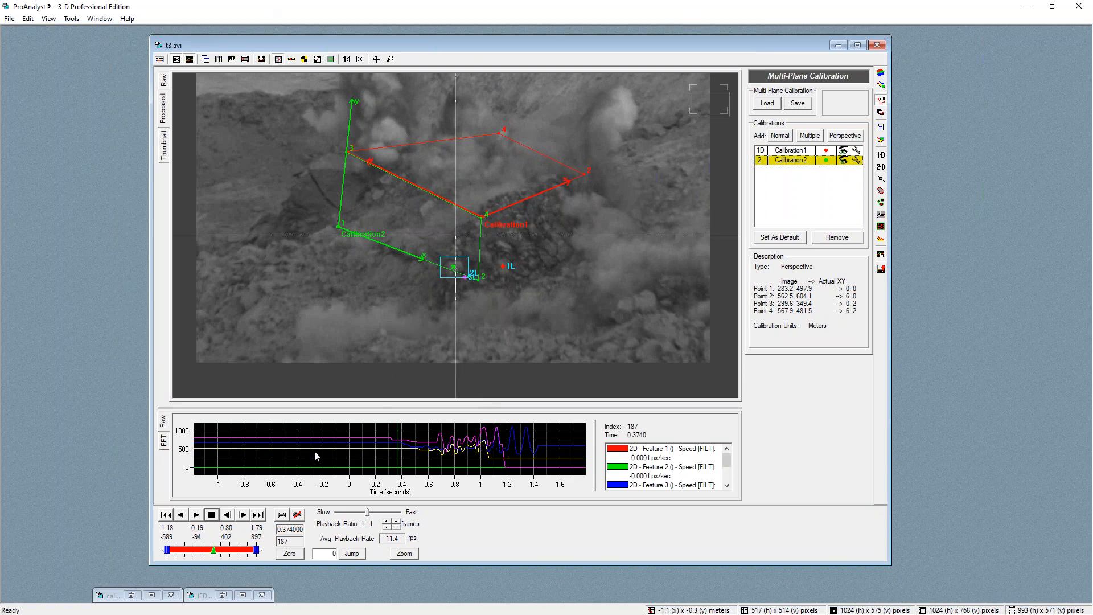
Scrub through the blast frames to compare the tracked debris positions against both calibration planes
left_click_drag(214, 550, 211, 542)
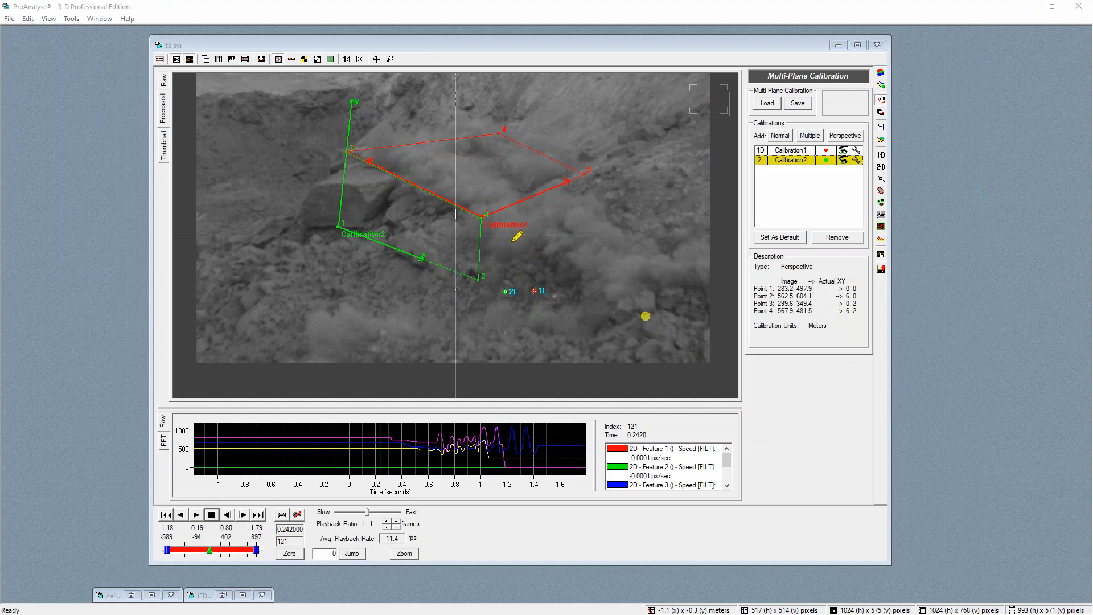
mouse_move(339, 227)
left_mouse_down()
mouse_move(484, 278)
mouse_move(527, 327)
mouse_move(601, 335)
mouse_move(652, 314)
mouse_move(711, 354)
left_mouse_up()
mouse_move(337, 227)
left_mouse_down()
mouse_move(301, 225)
mouse_move(282, 208)
mouse_move(272, 180)
mouse_move(240, 161)
mouse_move(143, 46)
left_mouse_up()
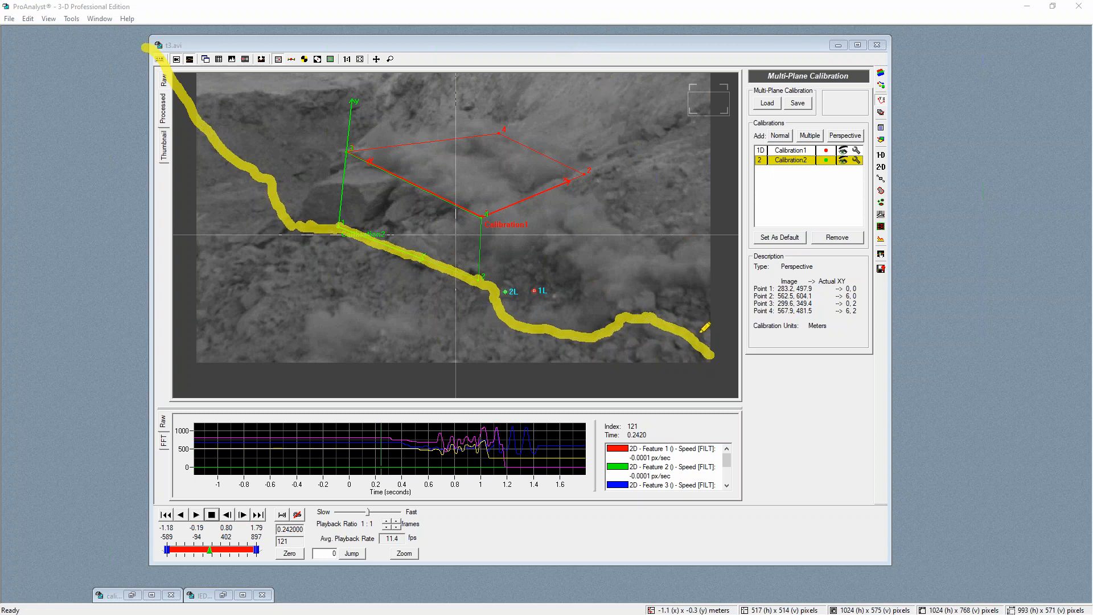
mouse_move(693, 328)
left_mouse_down()
mouse_move(707, 75)
mouse_move(727, 94)
left_mouse_up()
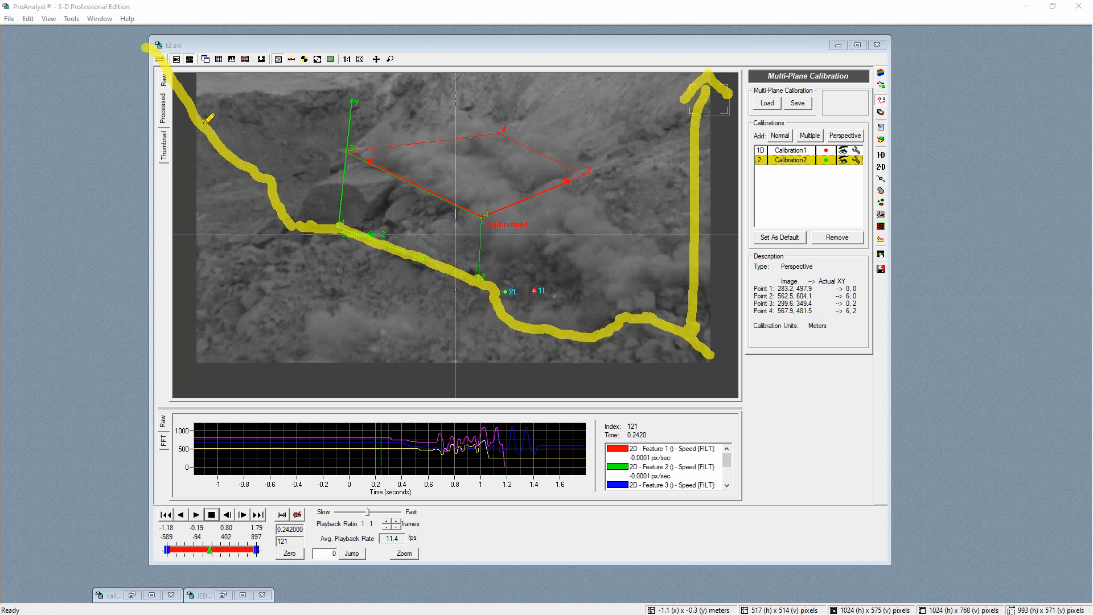
mouse_move(206, 120)
left_mouse_down()
mouse_move(206, 98)
mouse_move(231, 84)
mouse_move(284, 111)
mouse_move(298, 223)
mouse_move(307, 217)
left_mouse_up()
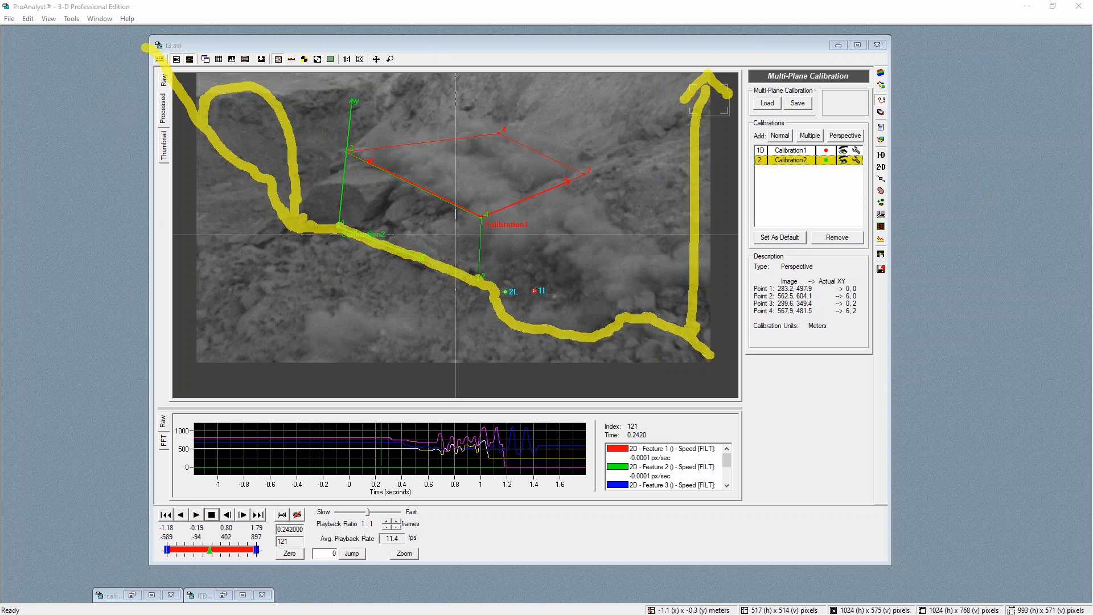
key("Escape")
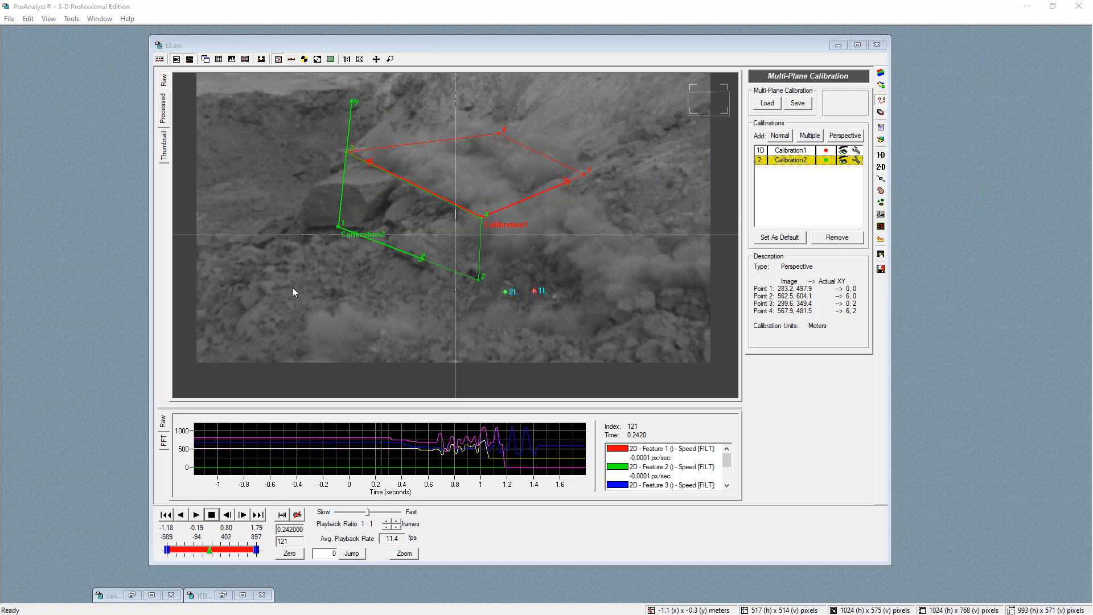
mouse_move(210, 550)
left_mouse_down()
mouse_move(228, 551)
mouse_move(213, 551)
left_mouse_up()
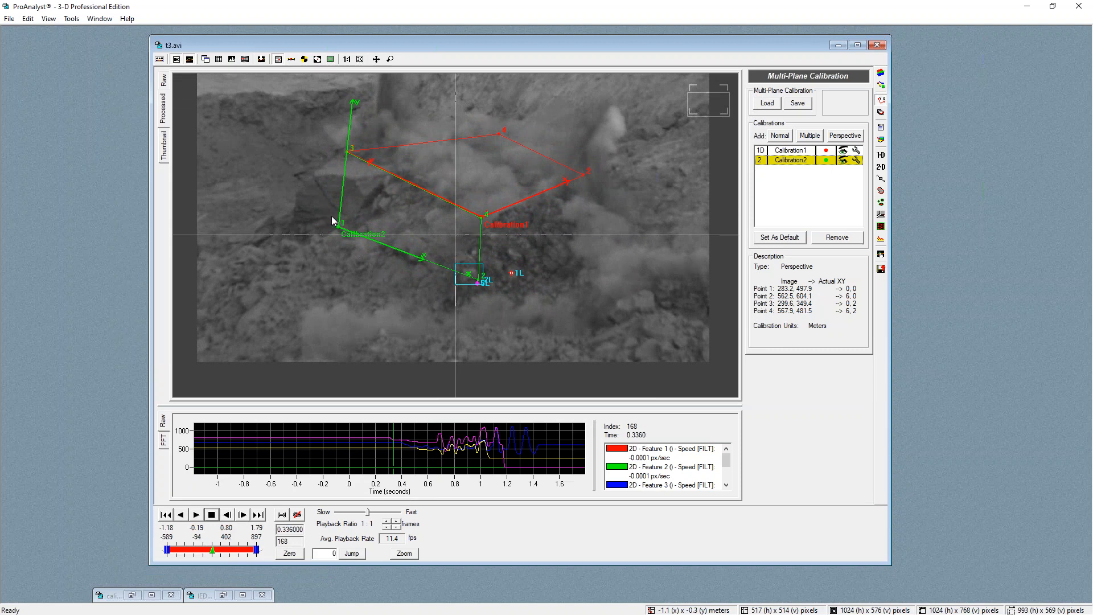
left_click_drag(212, 551, 215, 545)
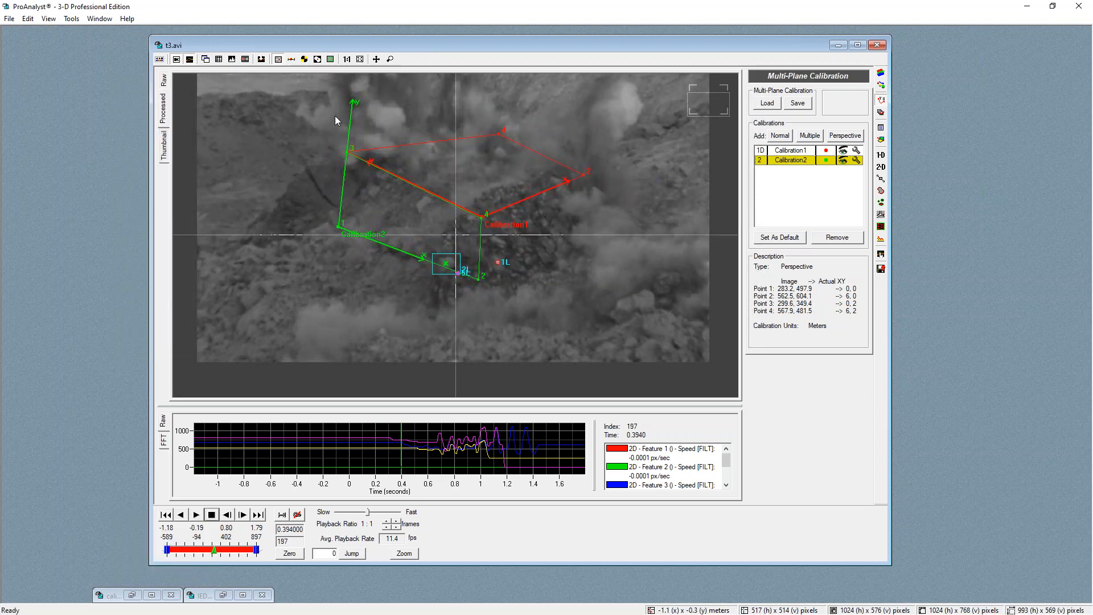
left_click_drag(214, 553, 224, 553)
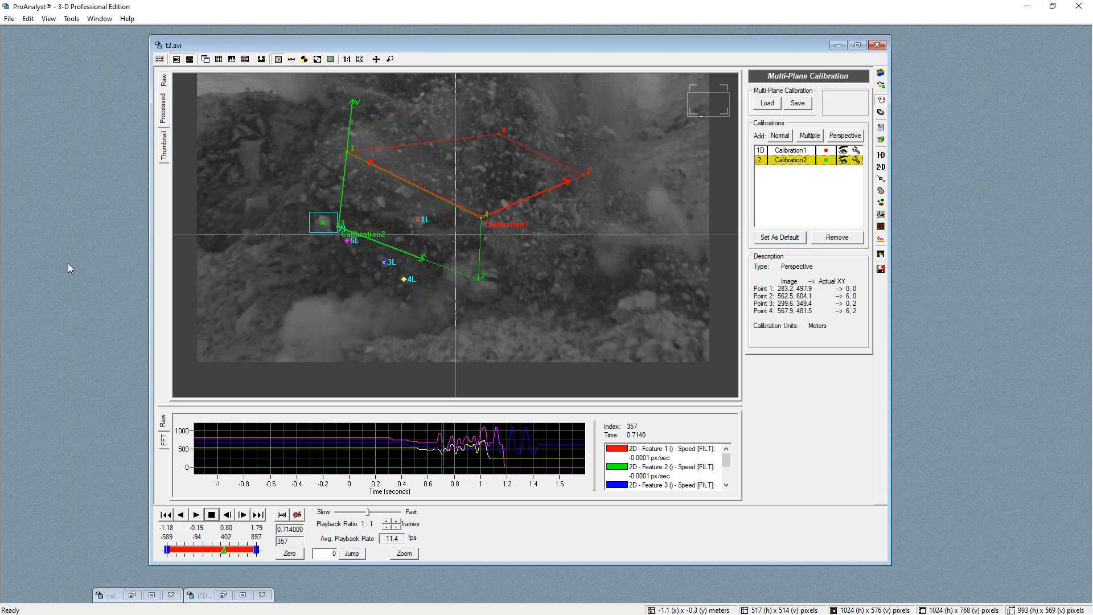
key("alt+Tab")
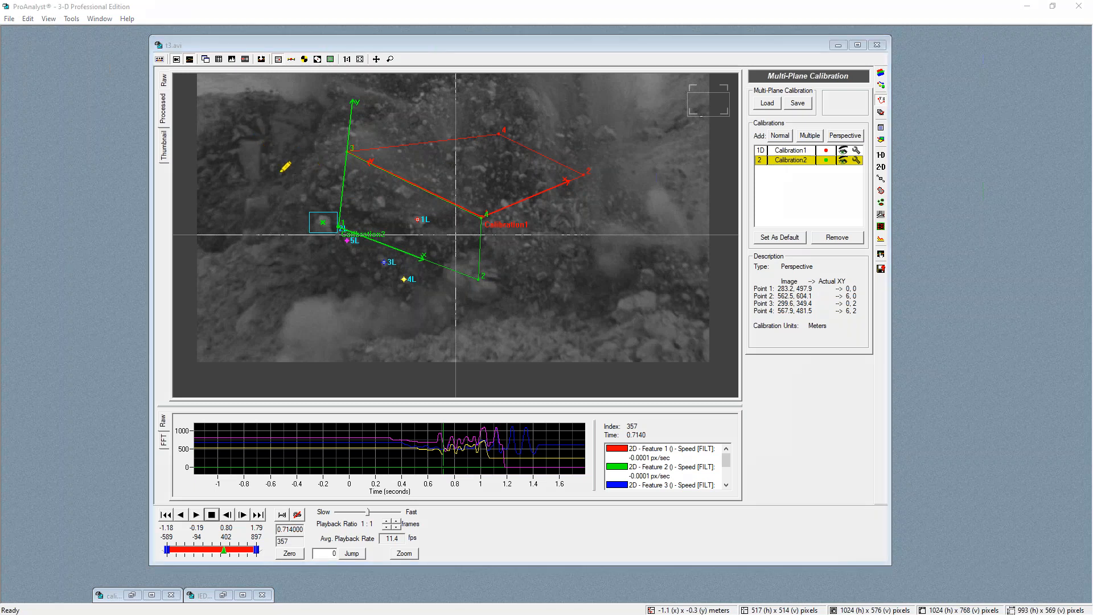
mouse_move(326, 208)
left_mouse_down()
mouse_move(259, 116)
mouse_move(310, 133)
left_mouse_up()
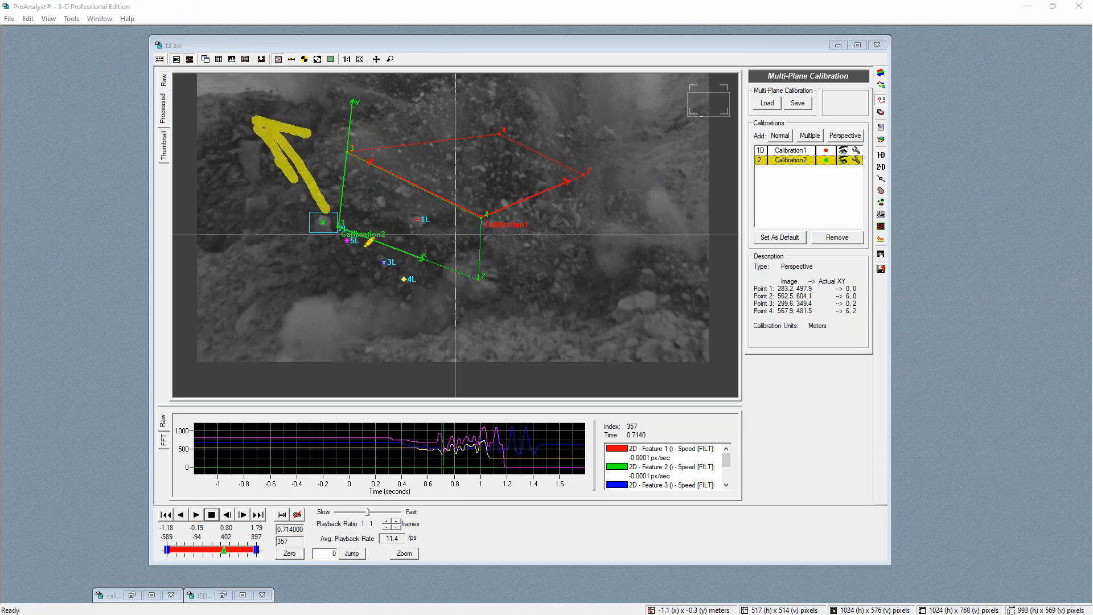
left_click(12, 502)
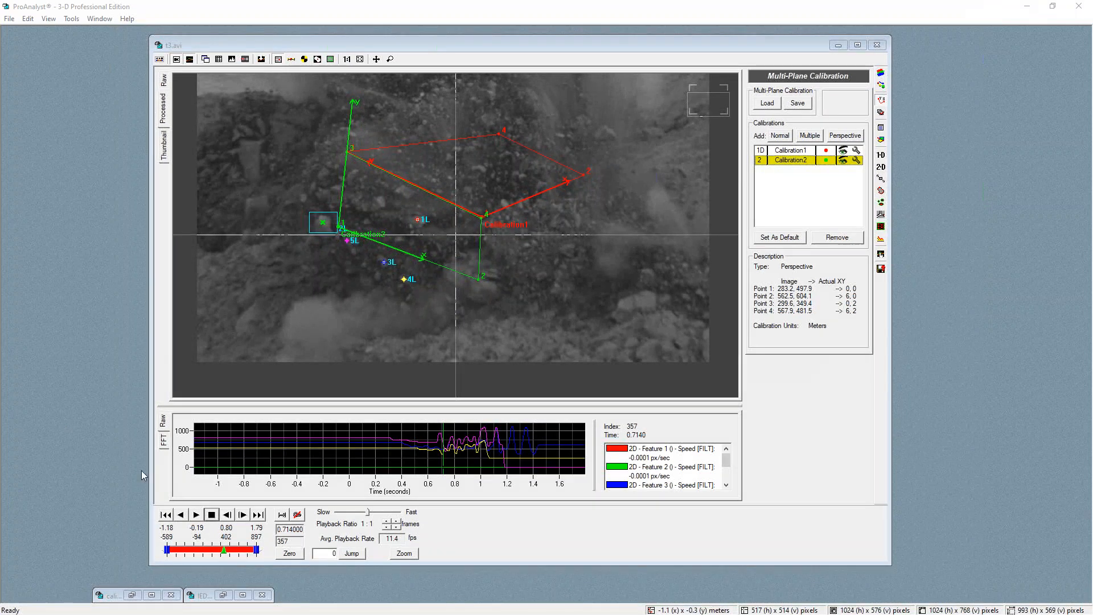
Scrub and zoom into the video to examine the calibration plane corners through the dust cloud
left_click_drag(221, 551, 213, 550)
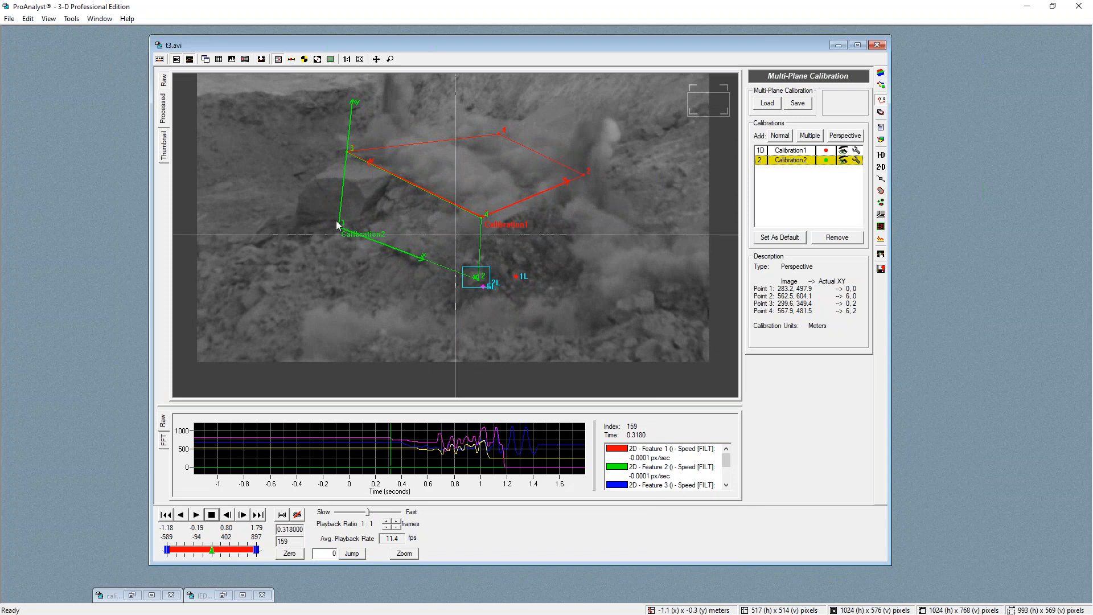
left_click_drag(214, 552, 218, 551)
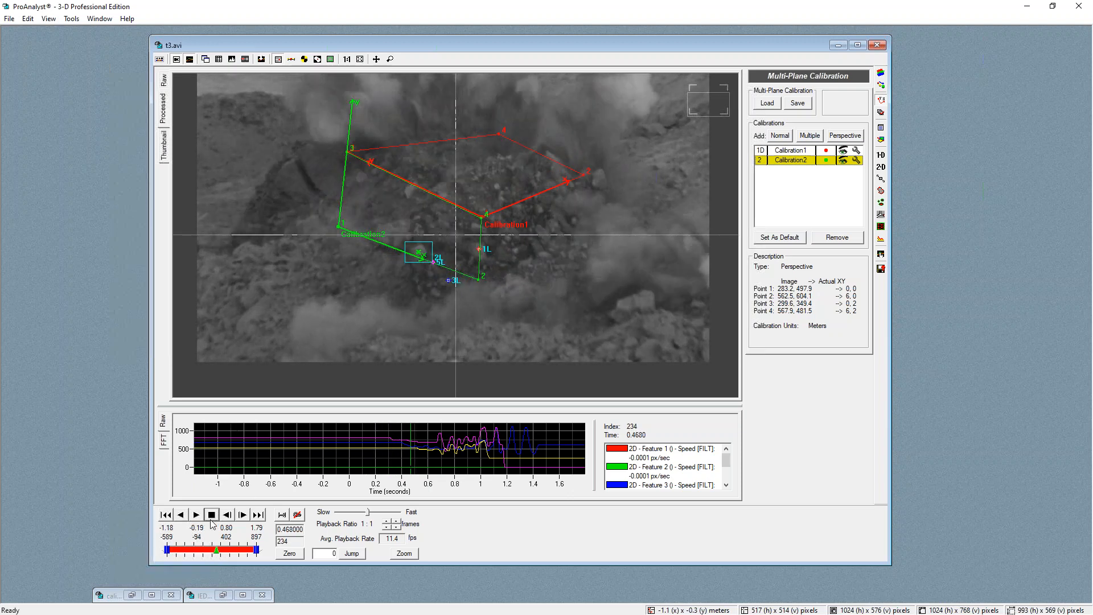
left_click_drag(210, 552, 209, 554)
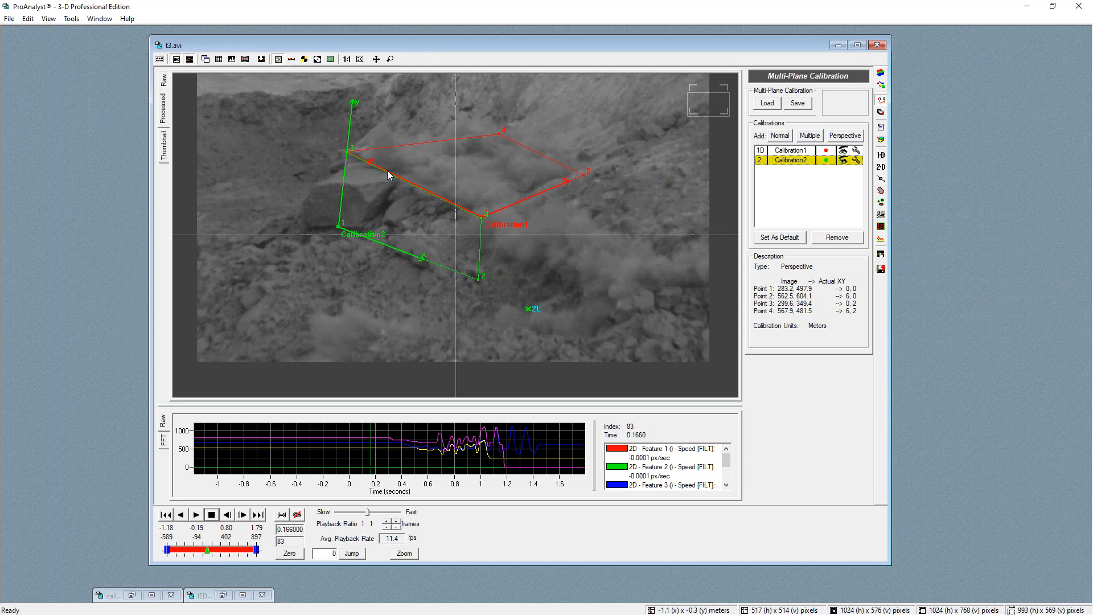
mouse_move(210, 550)
left_mouse_down()
mouse_move(231, 556)
mouse_move(212, 549)
left_mouse_up()
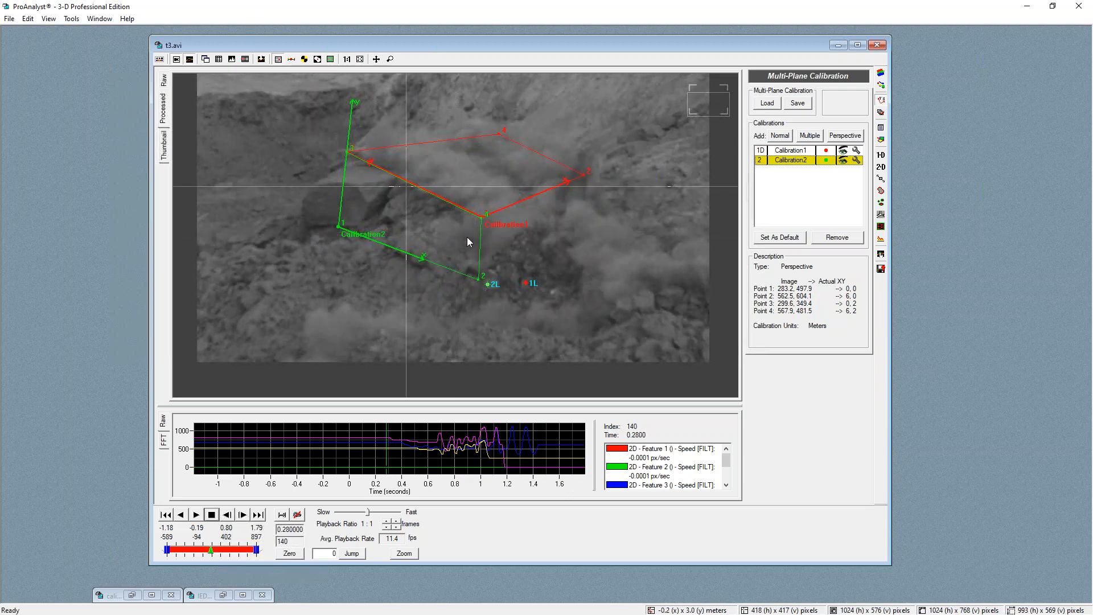
scroll(469, 242, "up", 5)
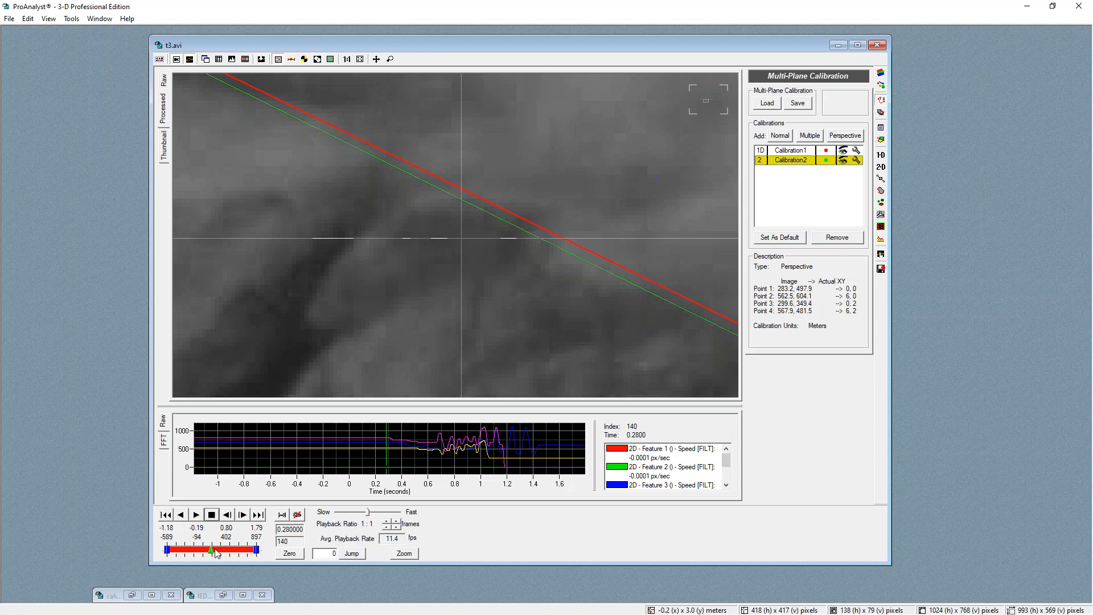
left_click_drag(215, 550, 210, 550)
scroll(545, 278, "down", 4)
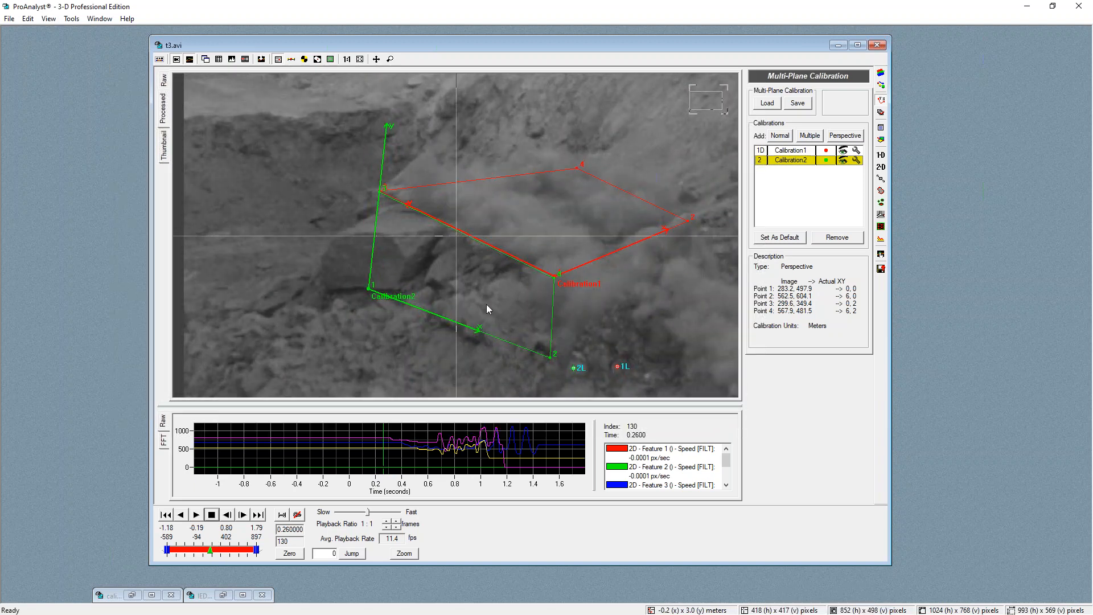
scroll(486, 304, "down", 1)
left_click_drag(233, 550, 210, 541)
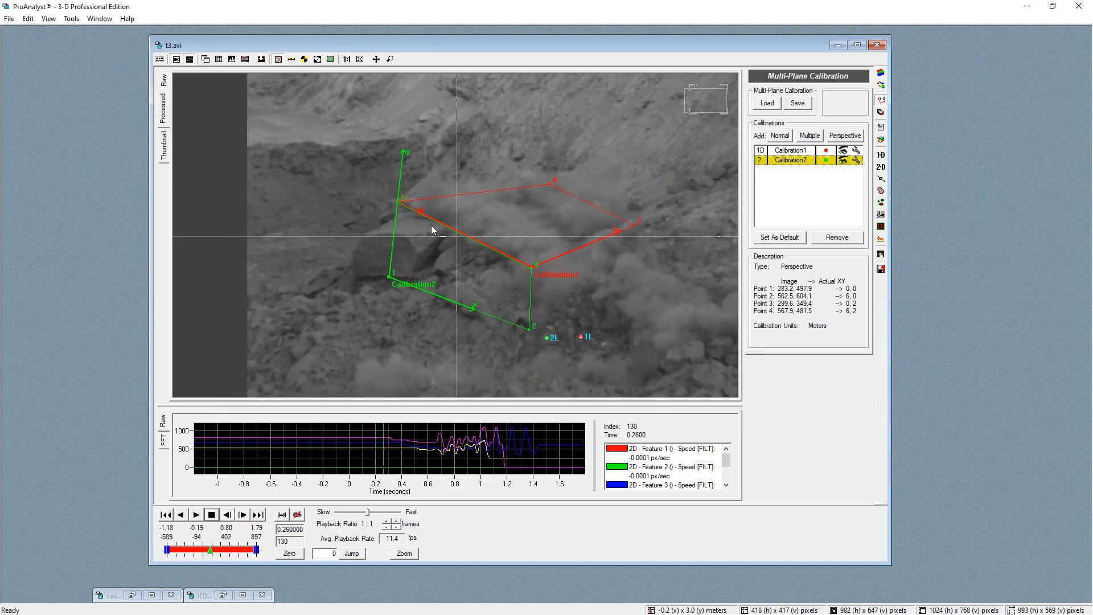
left_click_drag(473, 195, 658, 246)
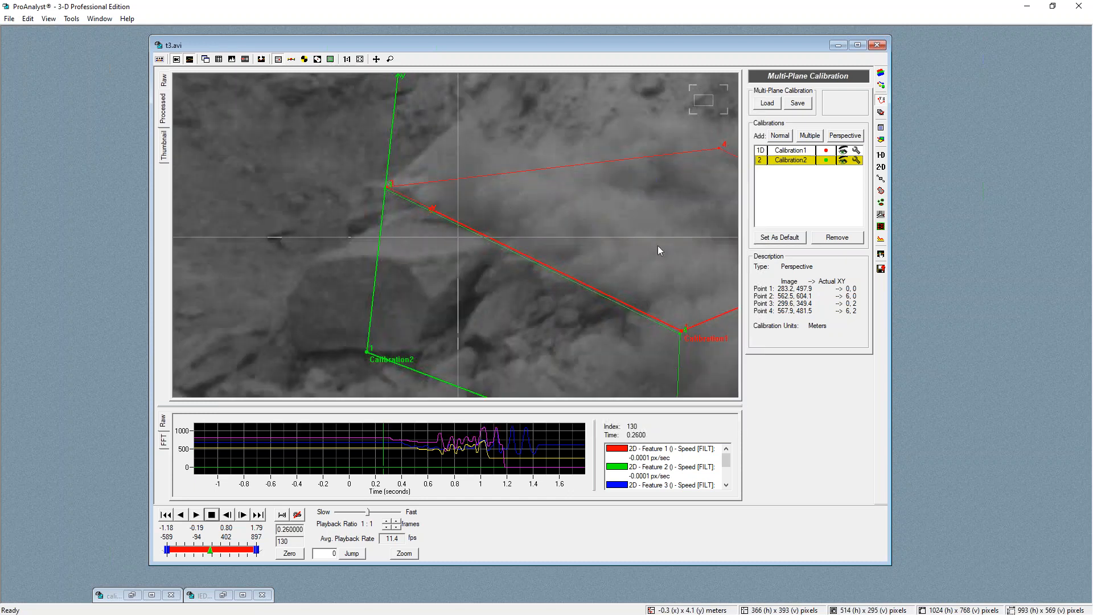
scroll(588, 311, "up", 3)
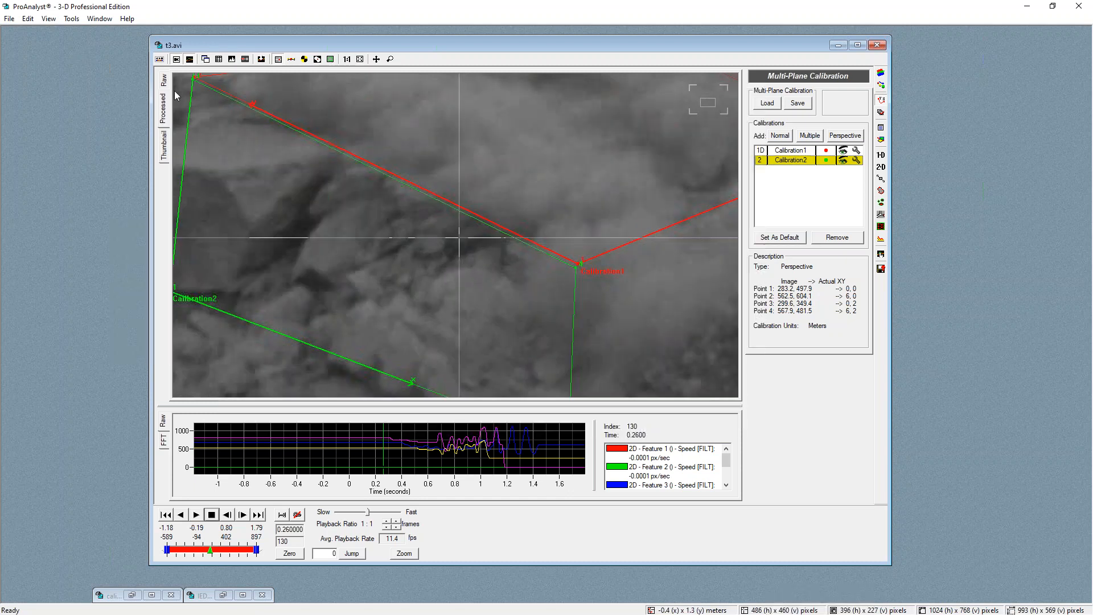
Try adjusting the black-and-white contrast, gamma, exposure and brightness of the video, then reload the saved image processing settings
left_click(881, 74)
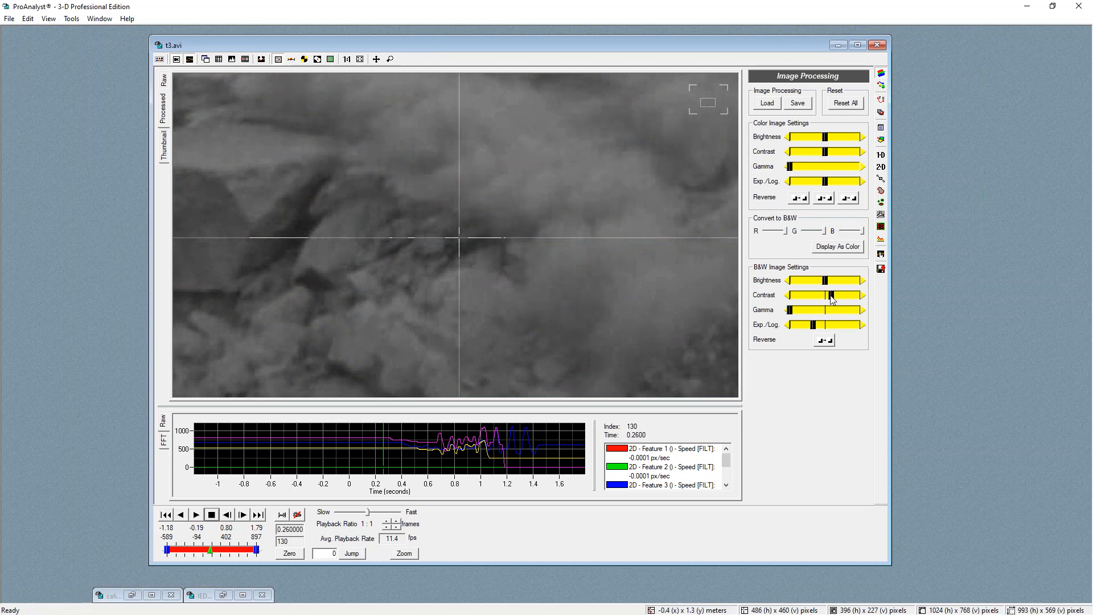
left_click_drag(837, 302, 840, 302)
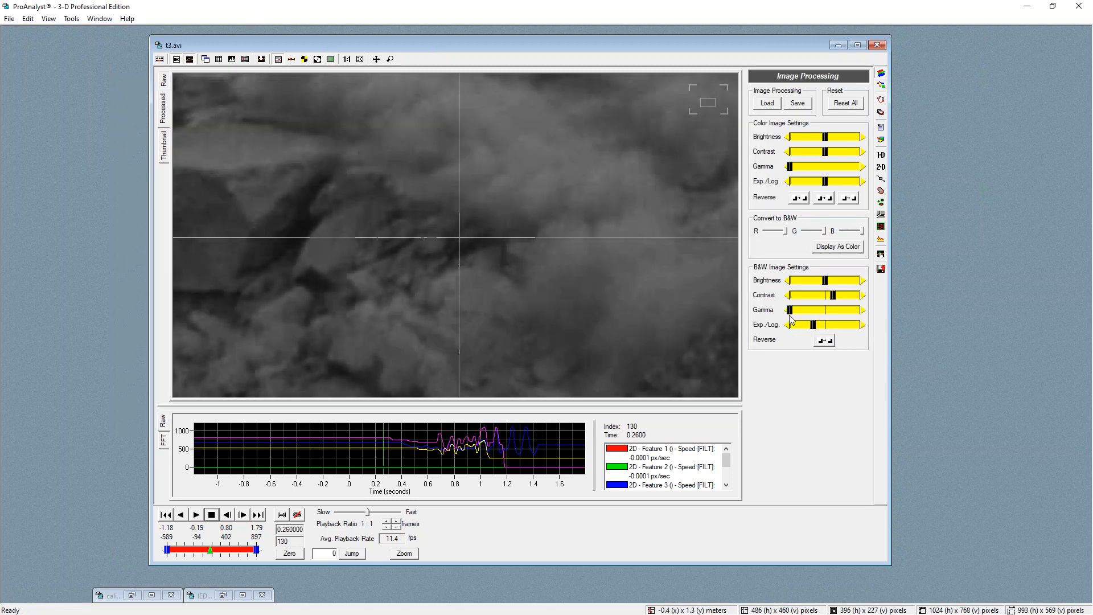
left_click(802, 310)
left_click(823, 326)
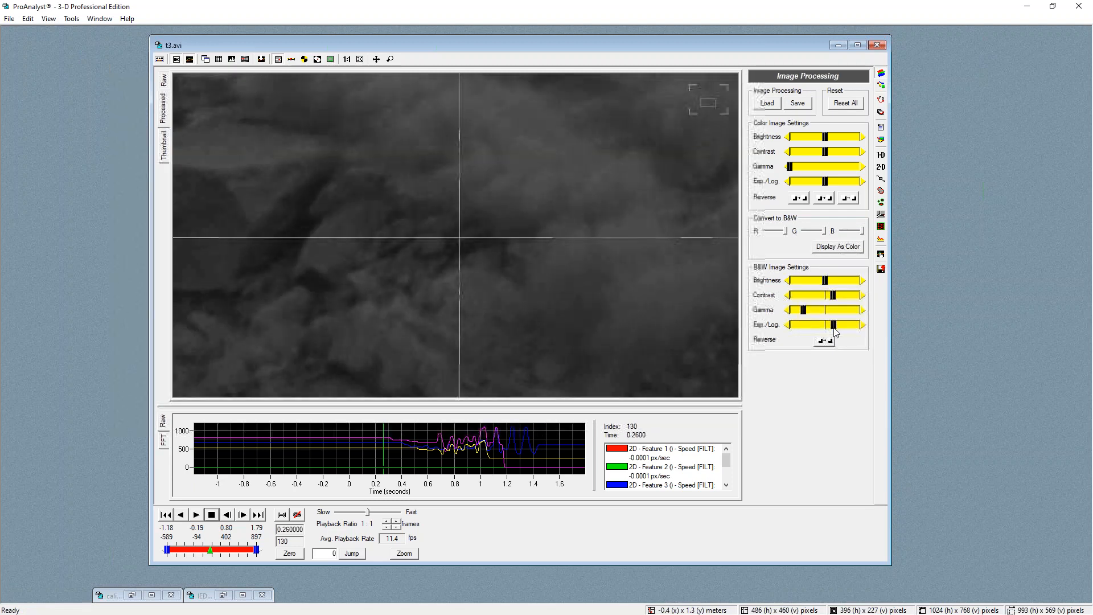
left_click_drag(838, 299, 823, 282)
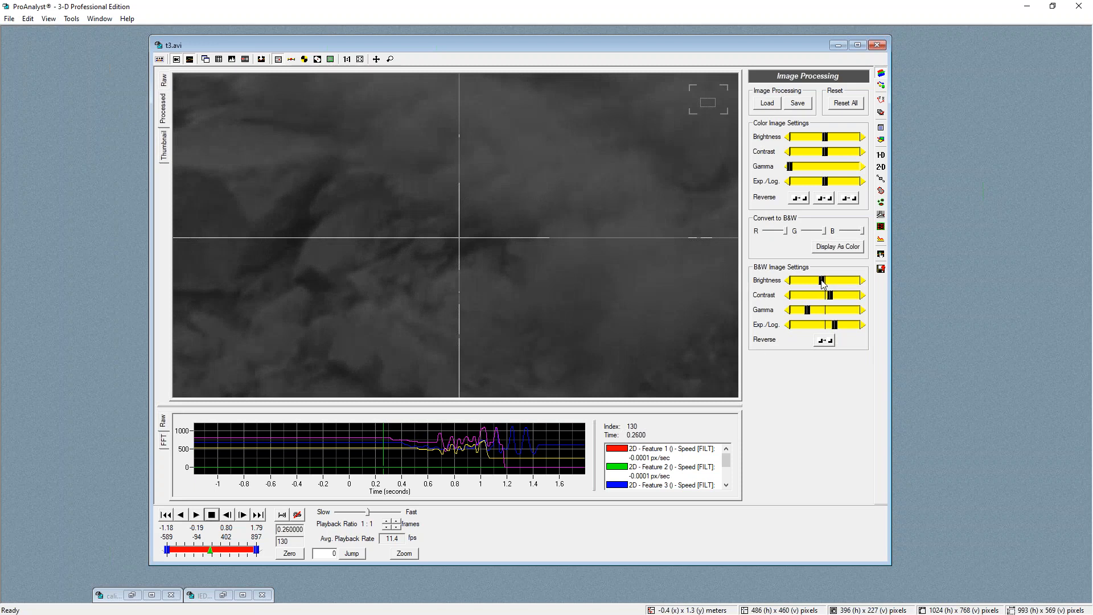
left_click_drag(835, 325, 829, 297)
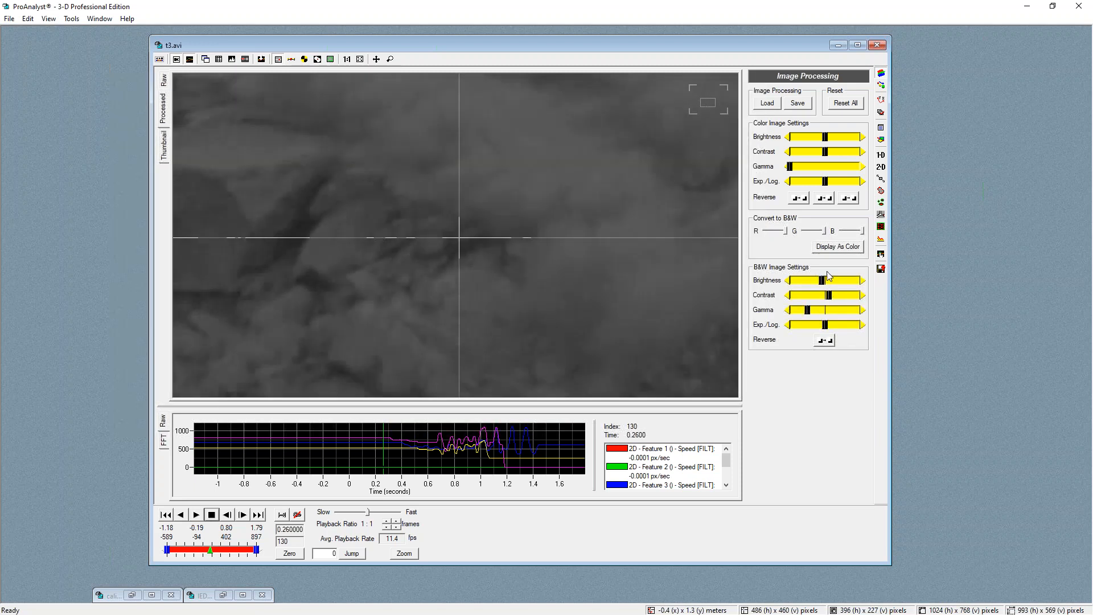
left_click(768, 104)
double_click(652, 194)
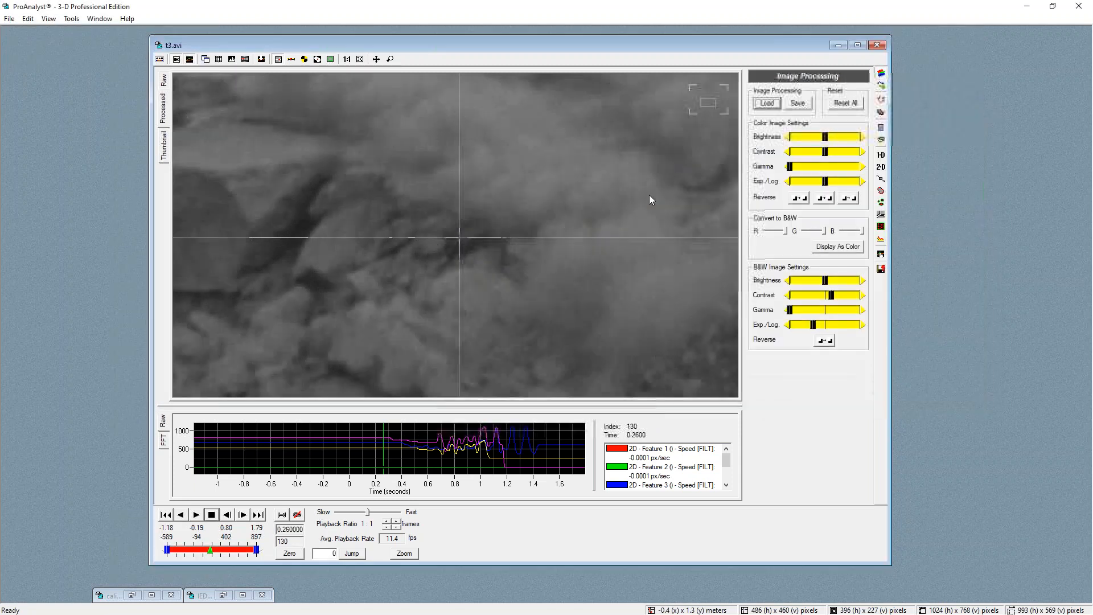
Open the image filtering settings to review the applied filter list
left_click(881, 85)
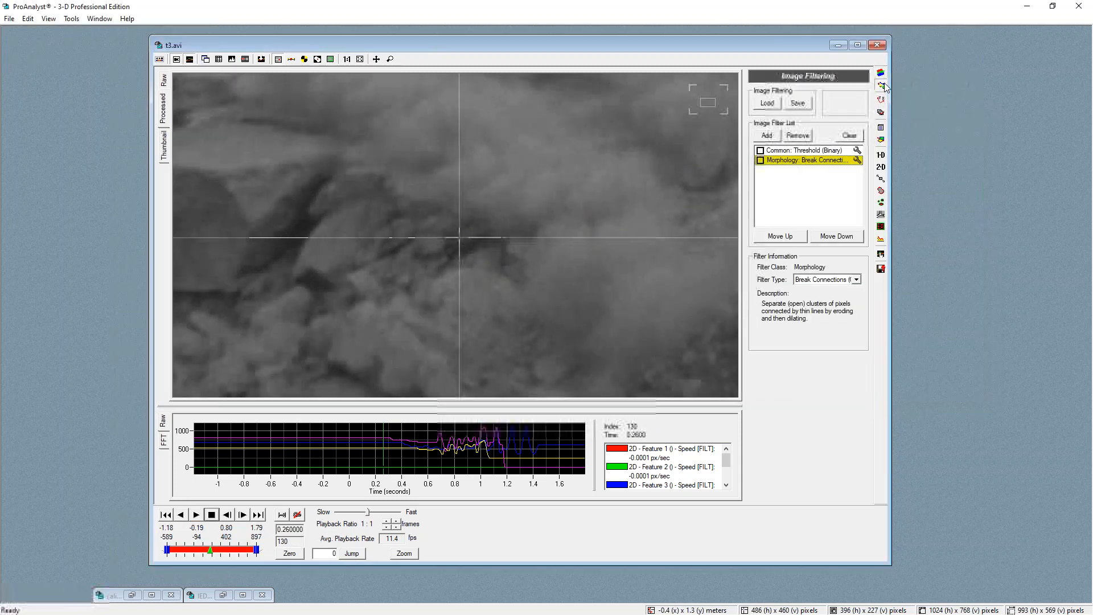
Enable the Threshold (Binary) filter and set its R, G and B threshold values to 88
left_click(759, 151)
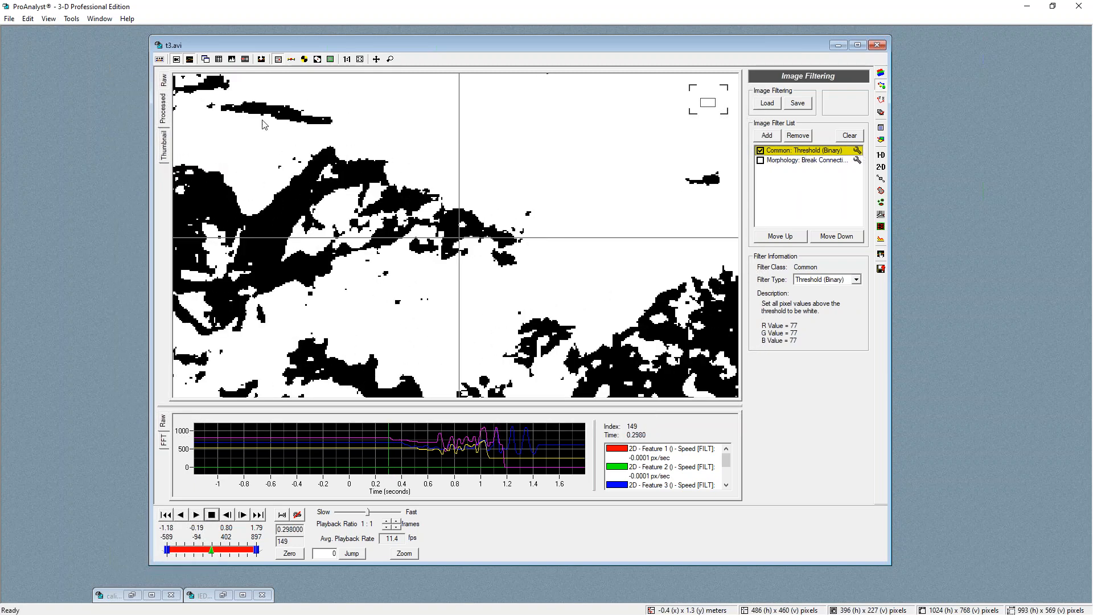
left_click(760, 152)
left_click(760, 151)
left_click(857, 151)
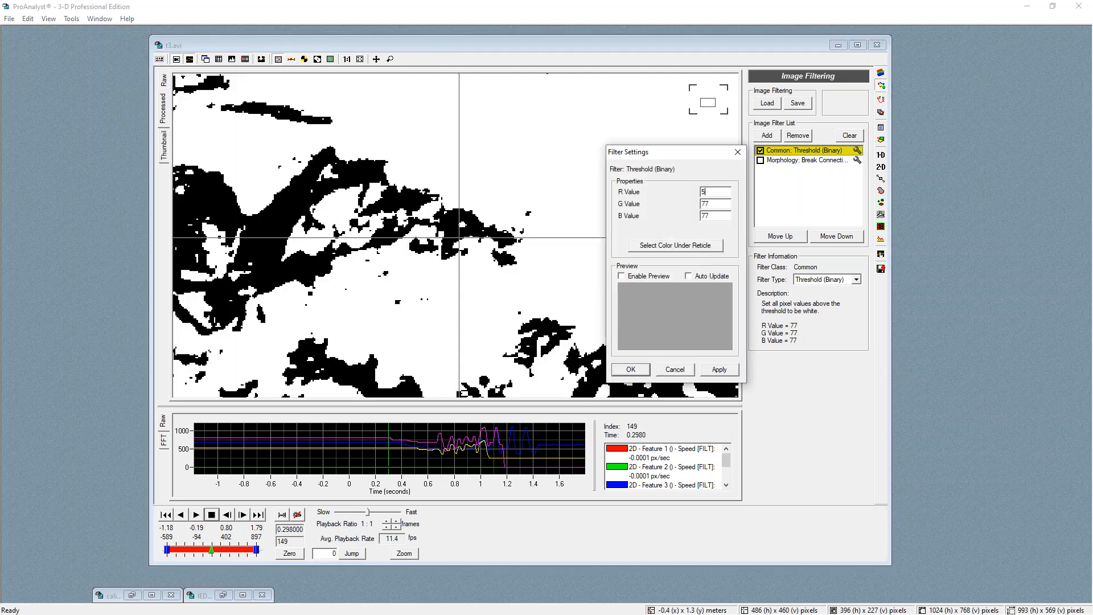
left_click(715, 371)
left_click_drag(715, 195, 693, 194)
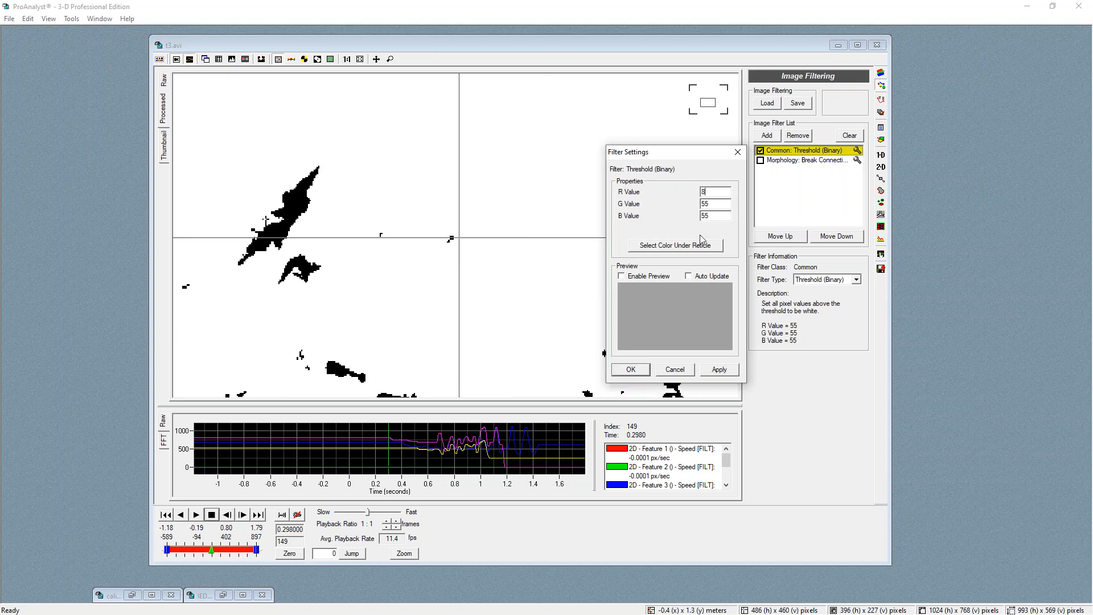
type("88")
left_click(719, 371)
left_click_drag(219, 552, 207, 551)
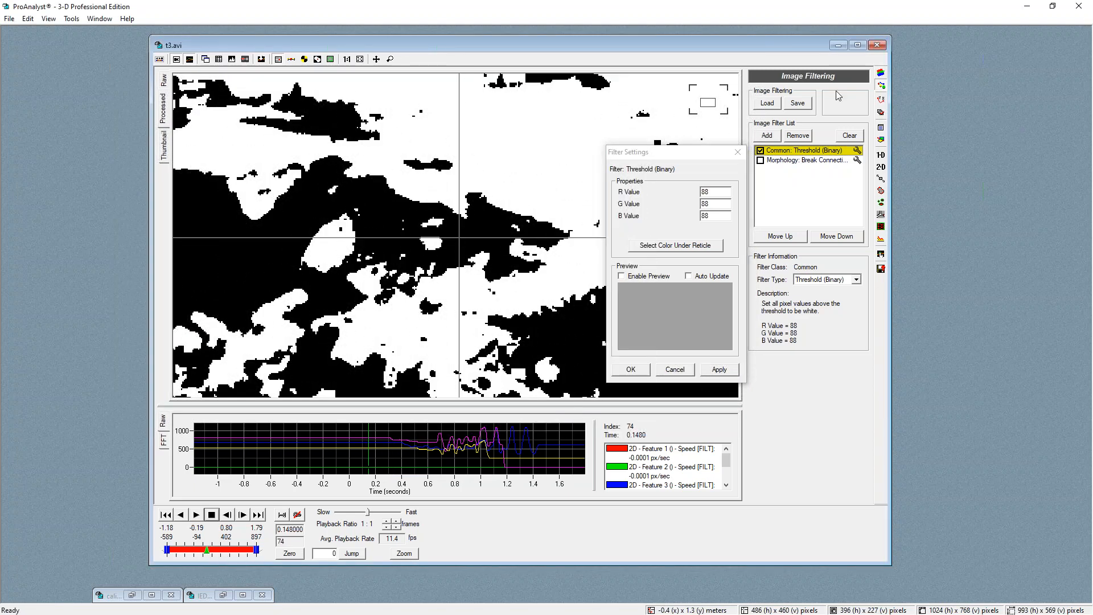
left_click(737, 152)
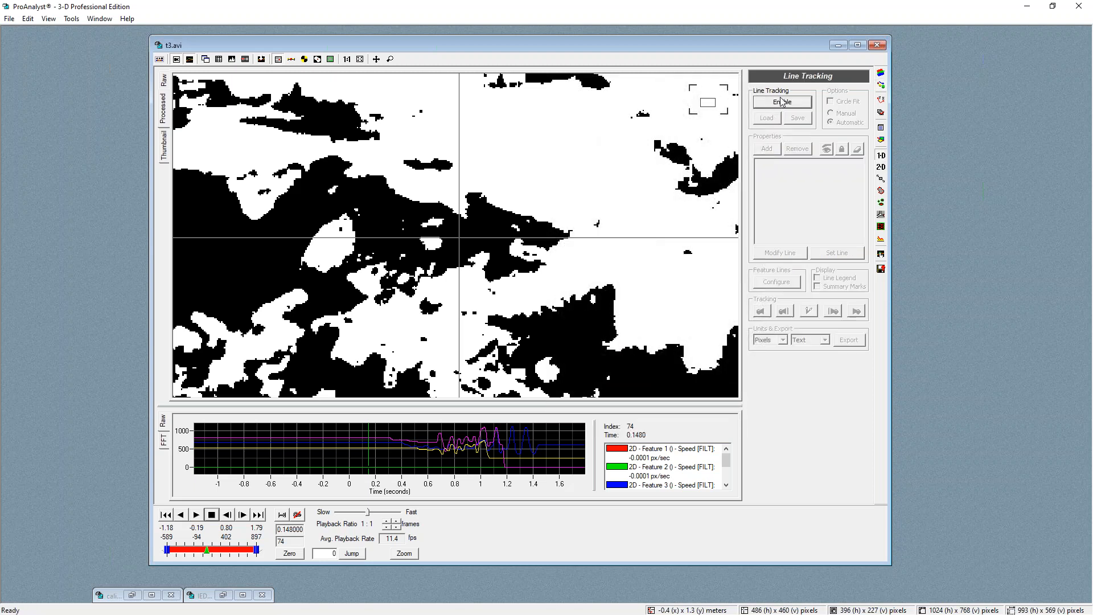
Enable line tracking and redraw line 1 as a vertical search line about 60 pixels long through the debris edge
left_click(782, 102)
left_click(767, 151)
left_click(767, 151)
left_click(767, 150)
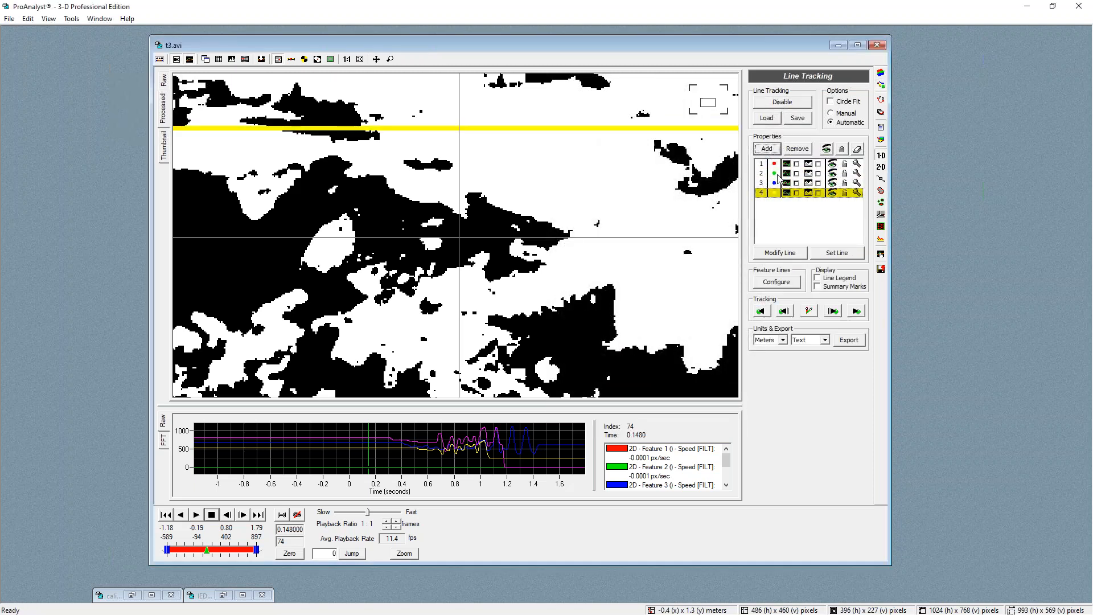
left_click(762, 166)
left_click(779, 254)
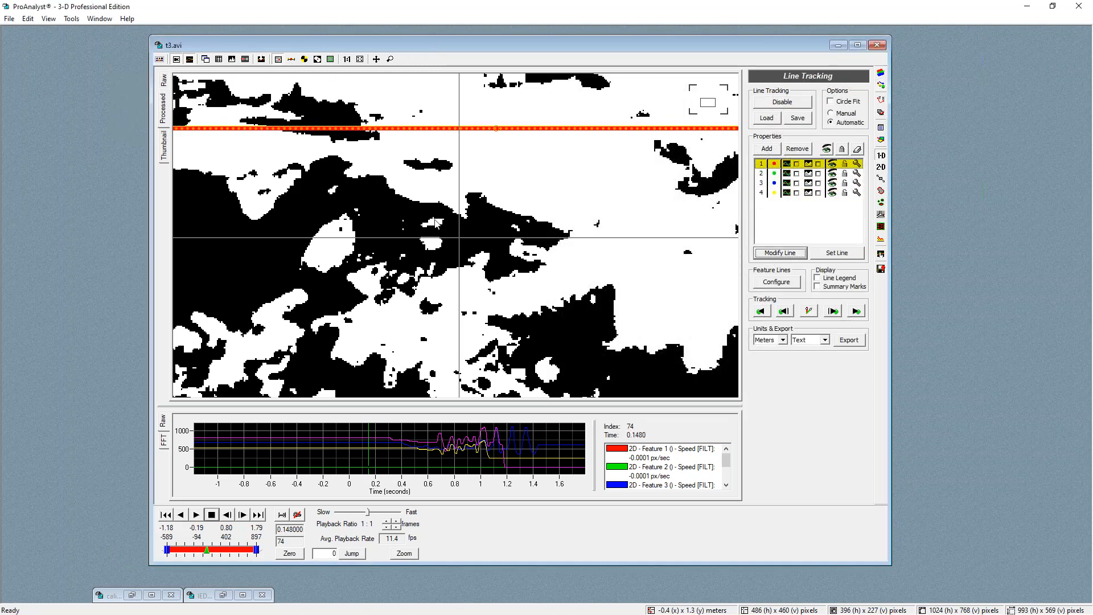
left_click_drag(418, 218, 415, 130)
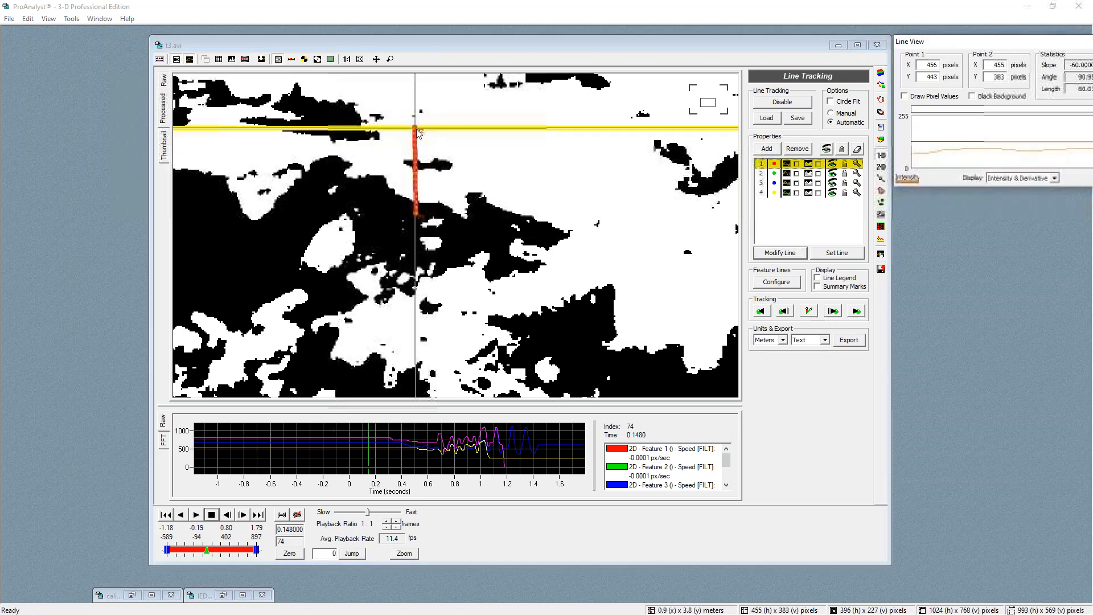
left_click(838, 254)
Redraw line 2 as a vertical search line about 63 pixels long to the right of line 1
left_click(763, 175)
left_click(779, 253)
left_click_drag(465, 230, 465, 140)
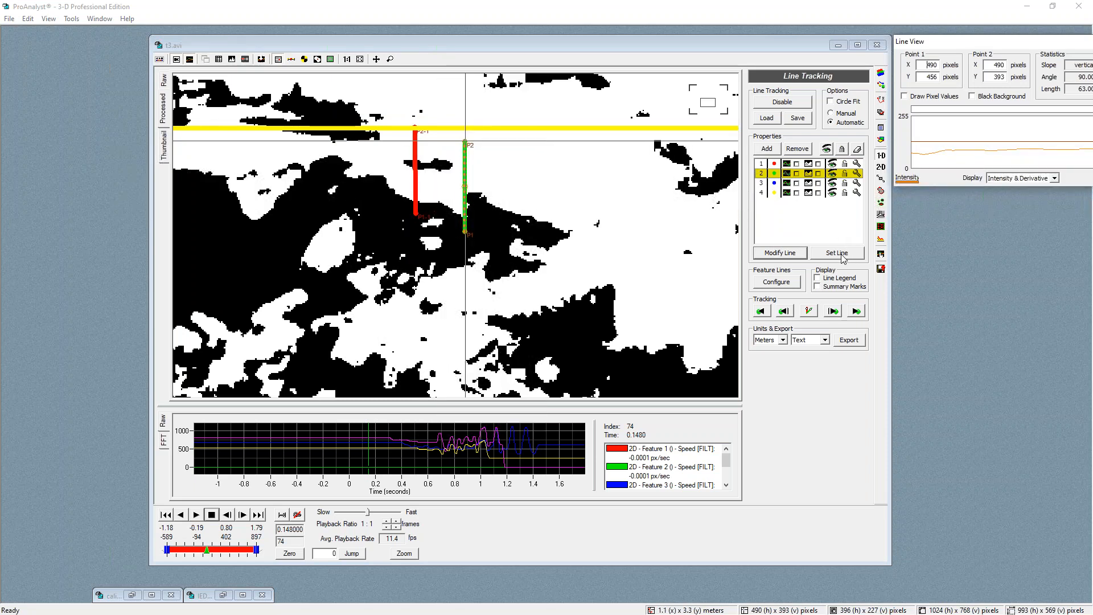
left_click(838, 254)
Redraw line 3 as a vertical search line about 55 pixels long to the right of line 2
left_click(763, 182)
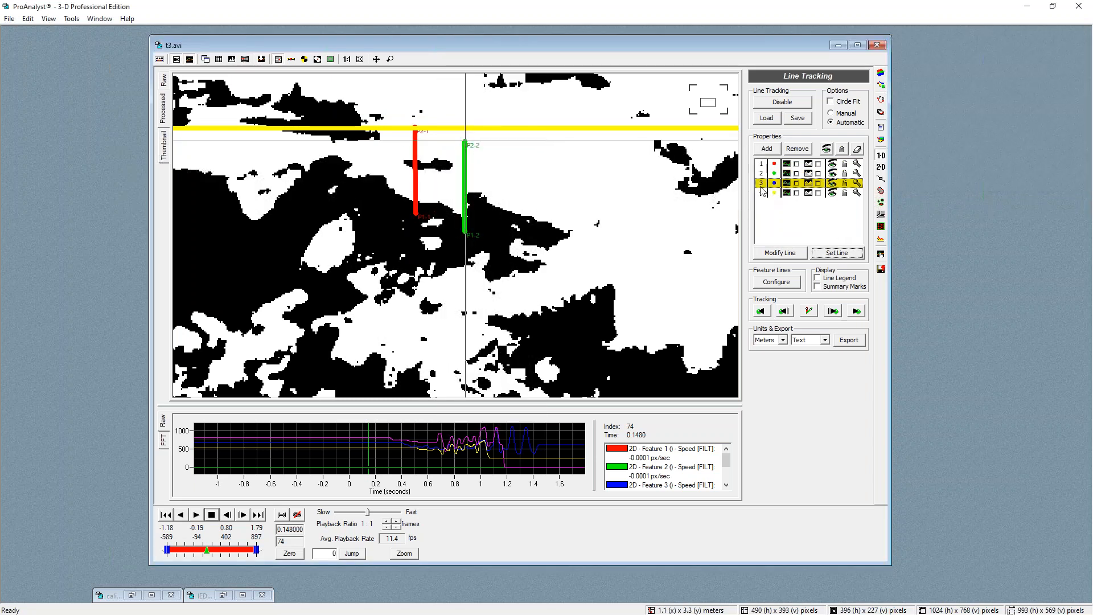
left_click(796, 254)
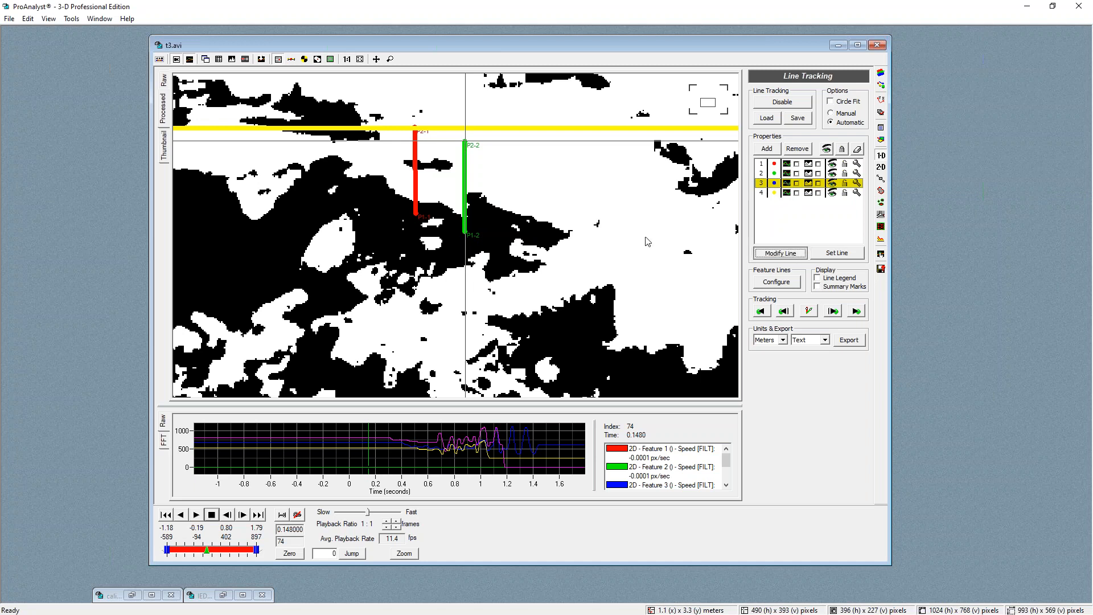
left_click_drag(499, 232, 503, 154)
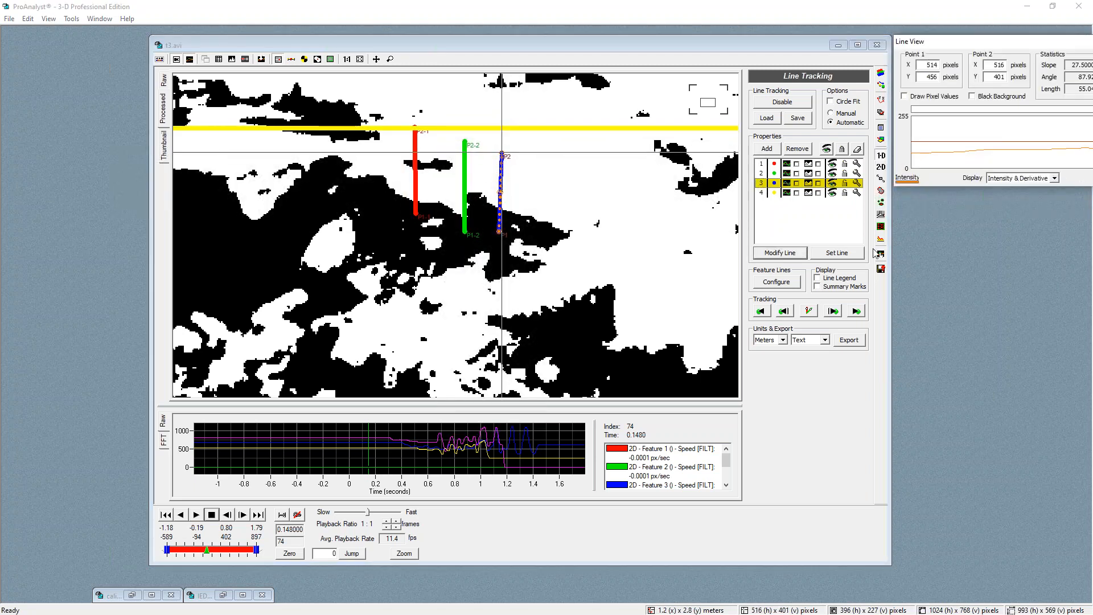
left_click(837, 254)
Redraw line 4 as a vertical search line about 58 pixels long to the right of line 3
left_click(761, 193)
left_click(784, 254)
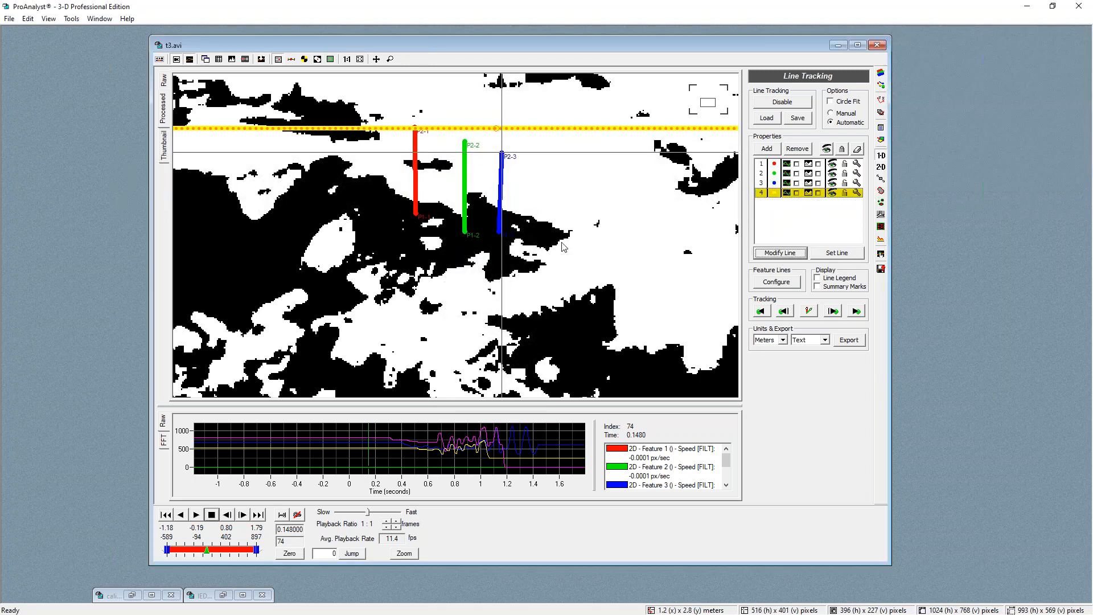
left_click_drag(542, 243, 544, 160)
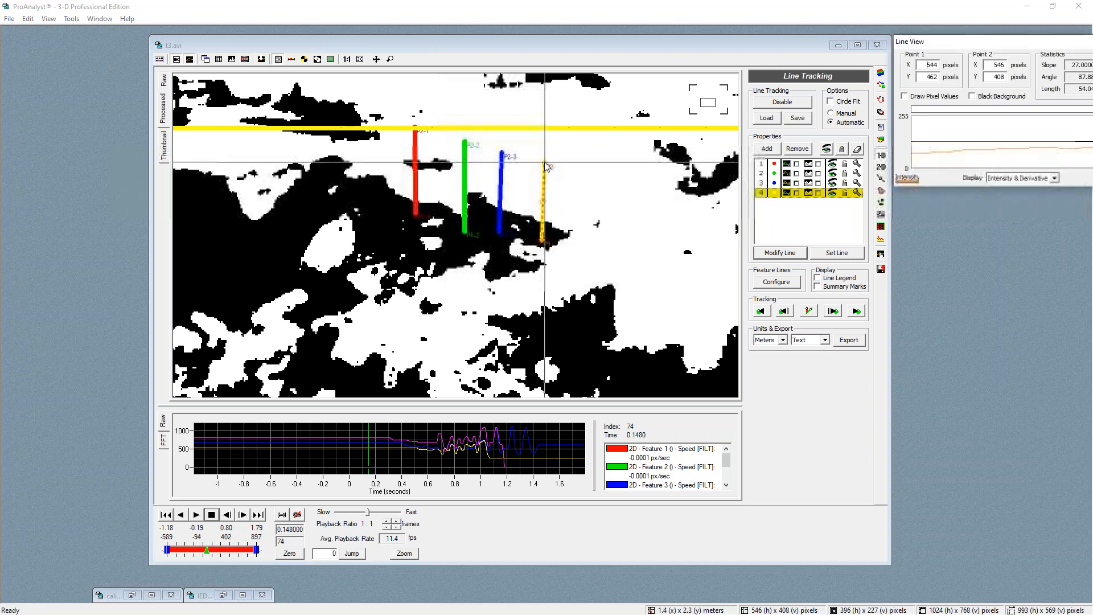
left_click(837, 253)
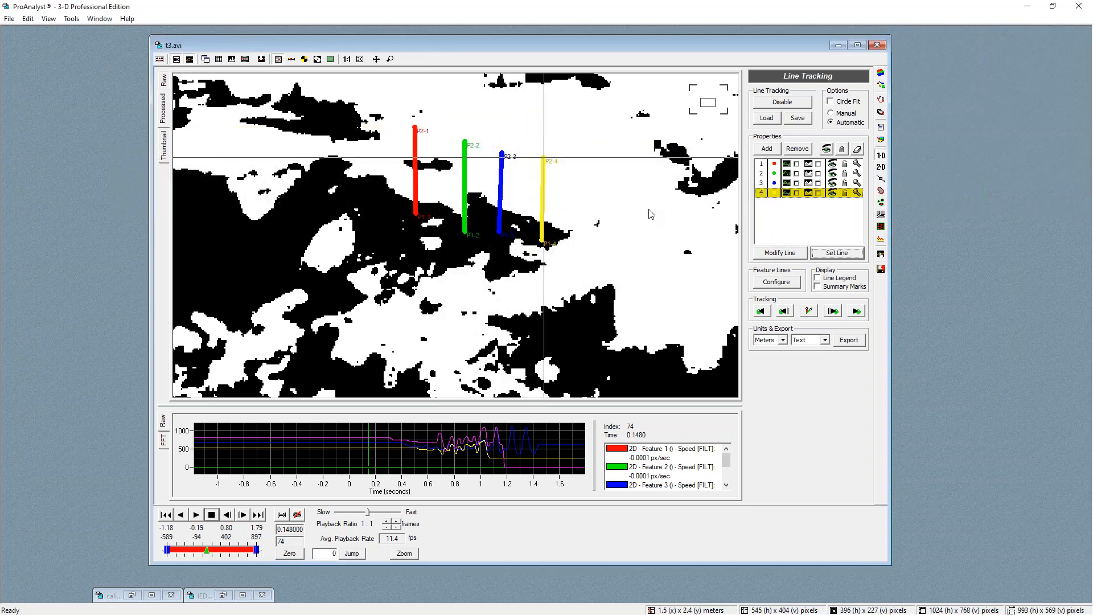
Apply line 1's search settings and step the line tracking forward through the frames
left_click(859, 165)
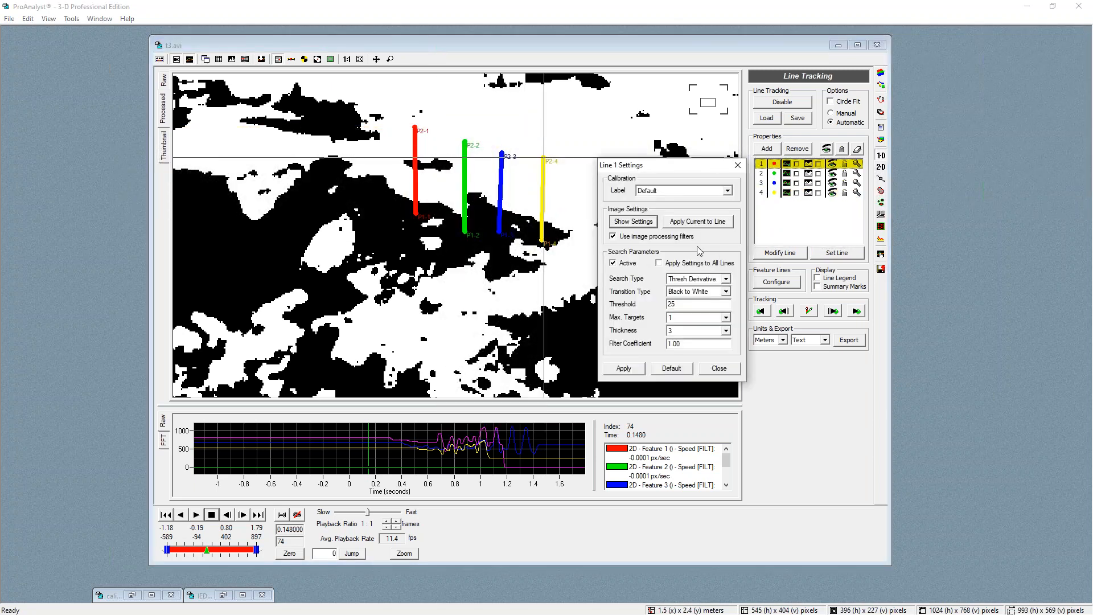
left_click(624, 368)
left_click(809, 311)
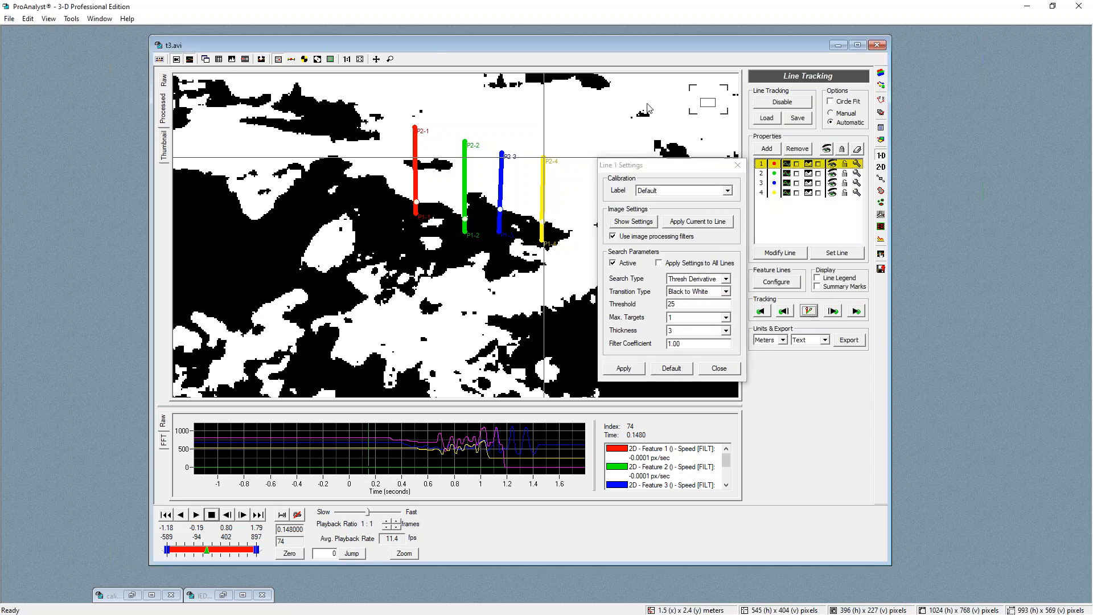
left_click(738, 165)
left_click(833, 311)
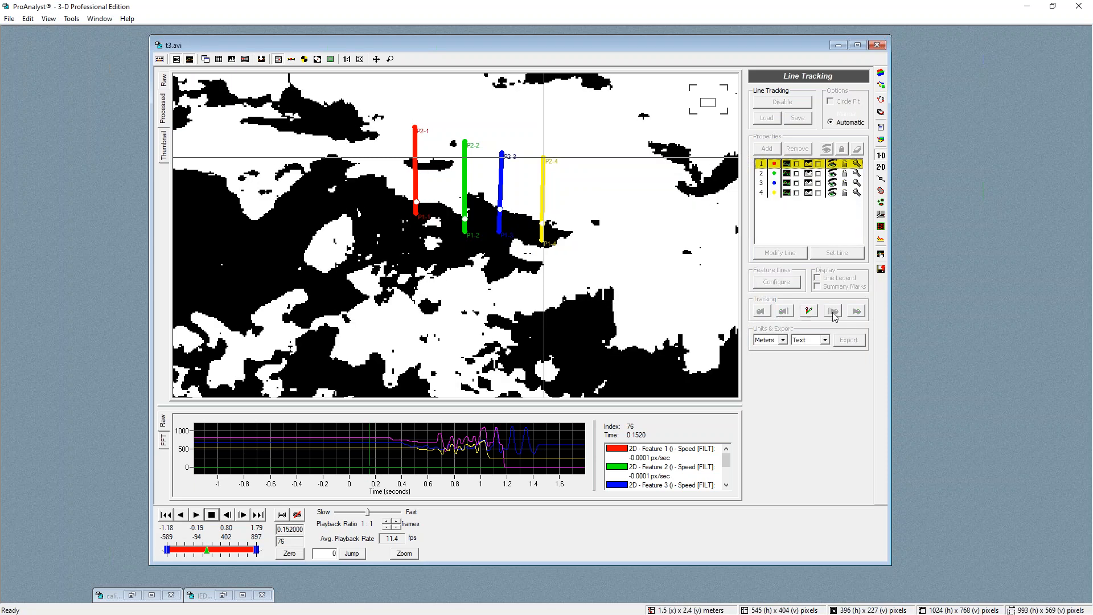
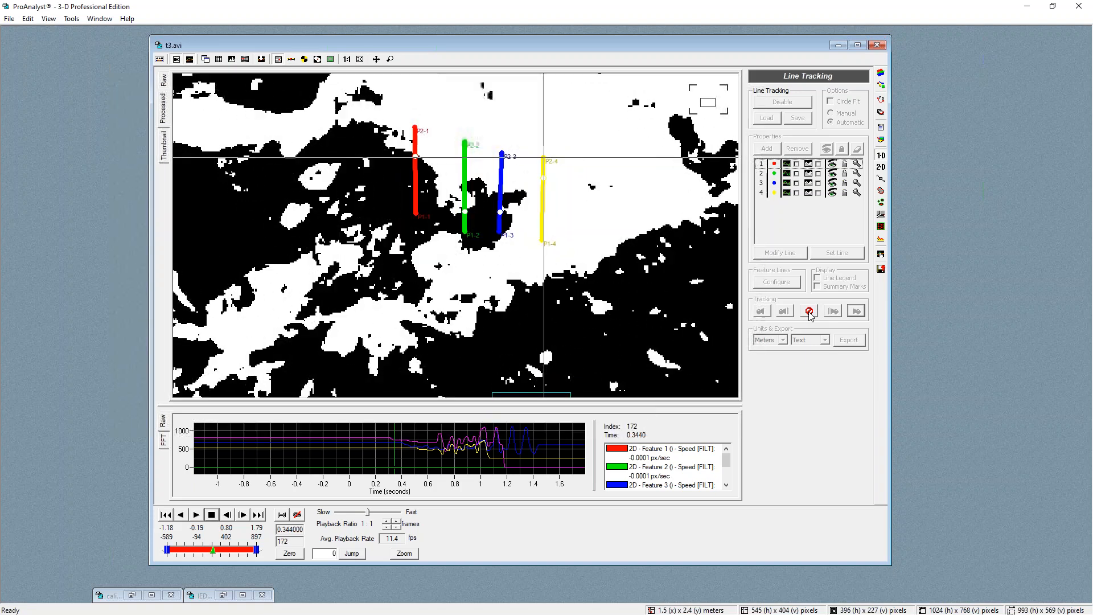
Continue stepping the line tracking forward through the frames
left_click(809, 312)
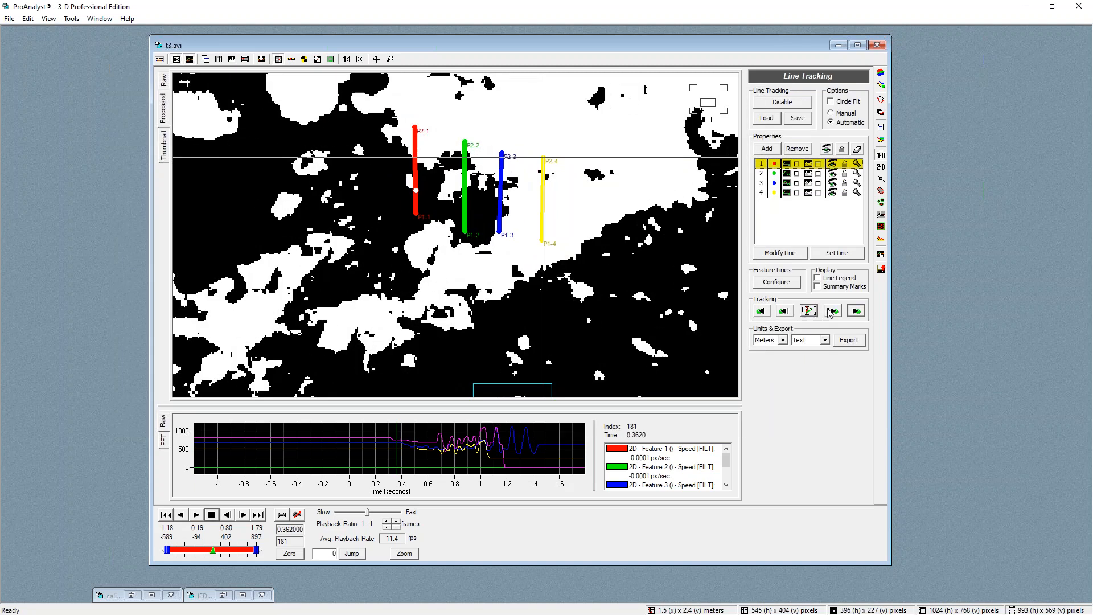
left_click(881, 256)
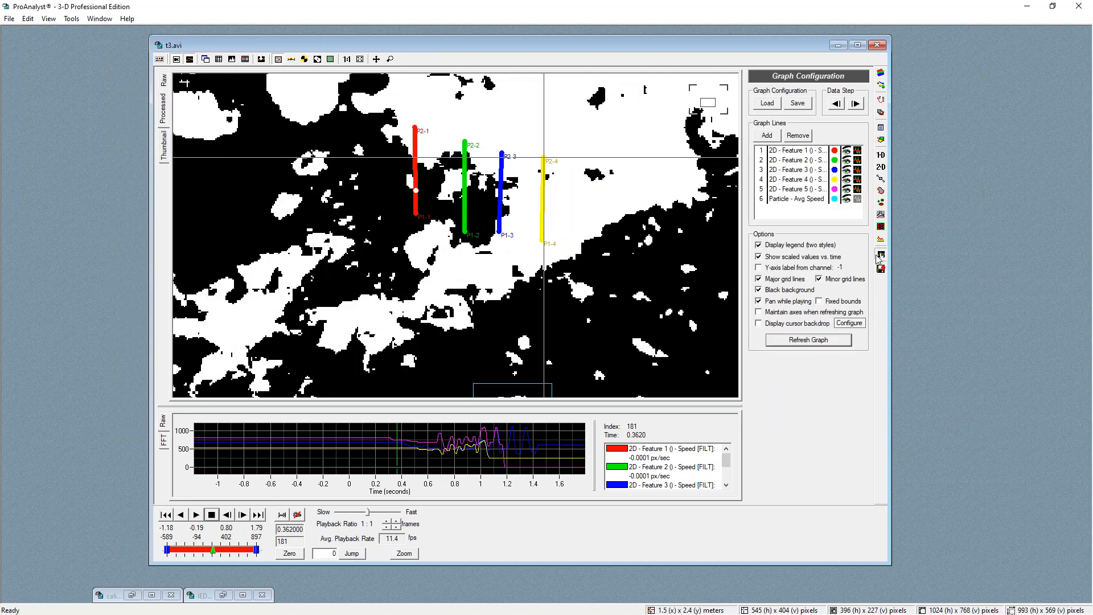
left_click(881, 166)
left_click(857, 164)
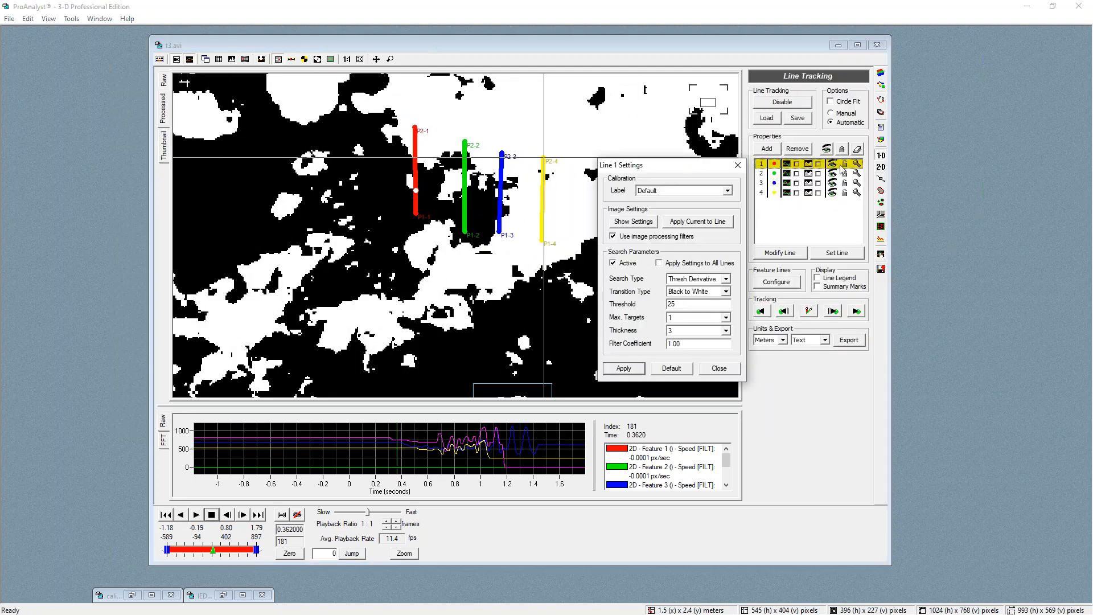
left_click(662, 191)
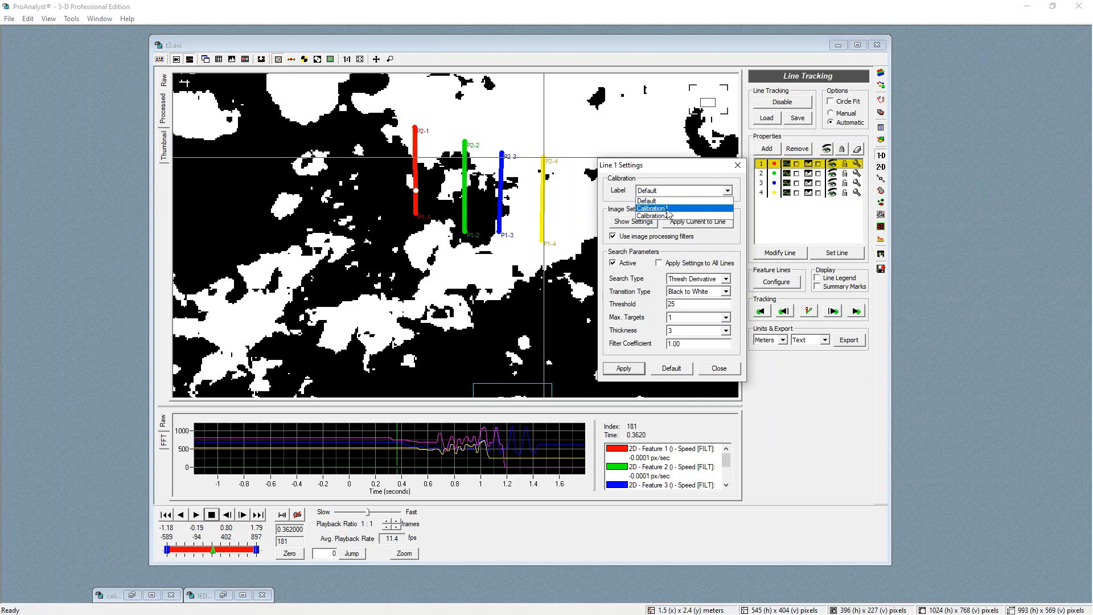
left_click(722, 370)
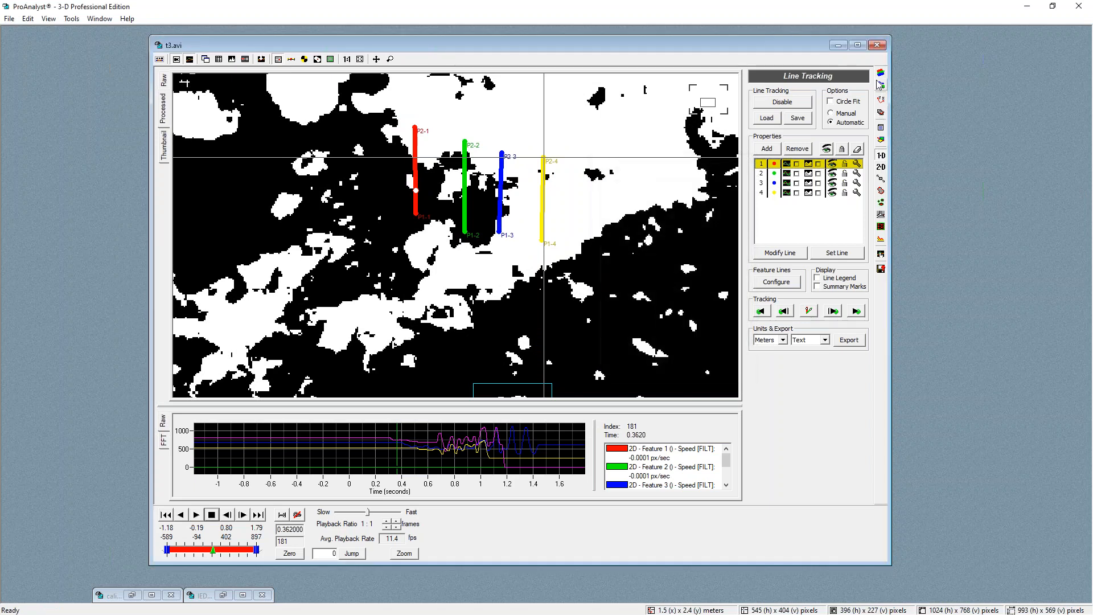
Review the image filter list and the multi-plane calibrations, then return to line tracking
left_click(882, 86)
left_click(881, 90)
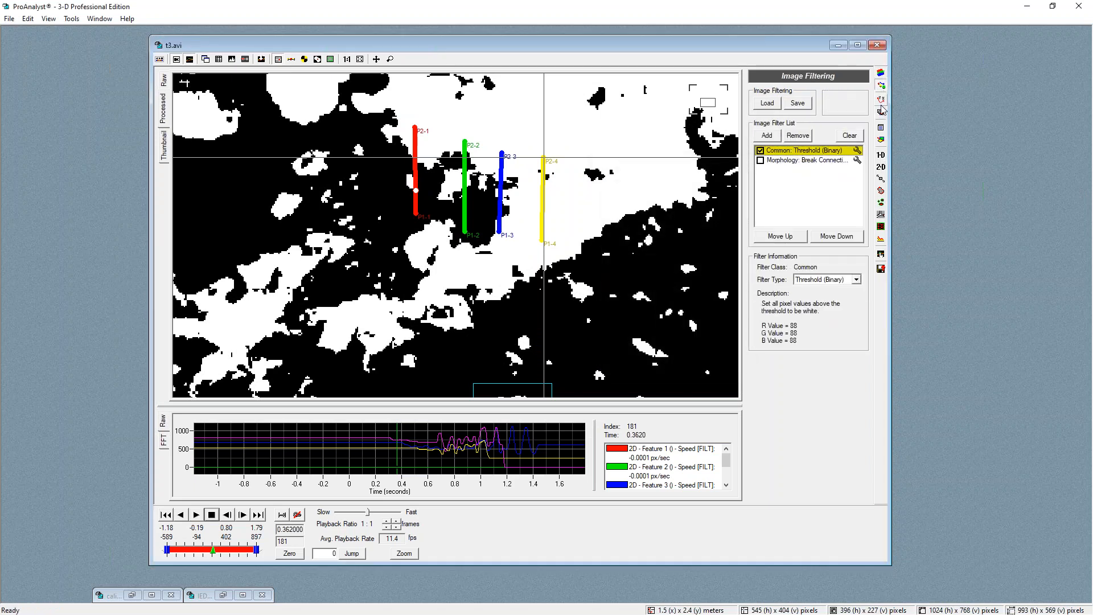
left_click(881, 99)
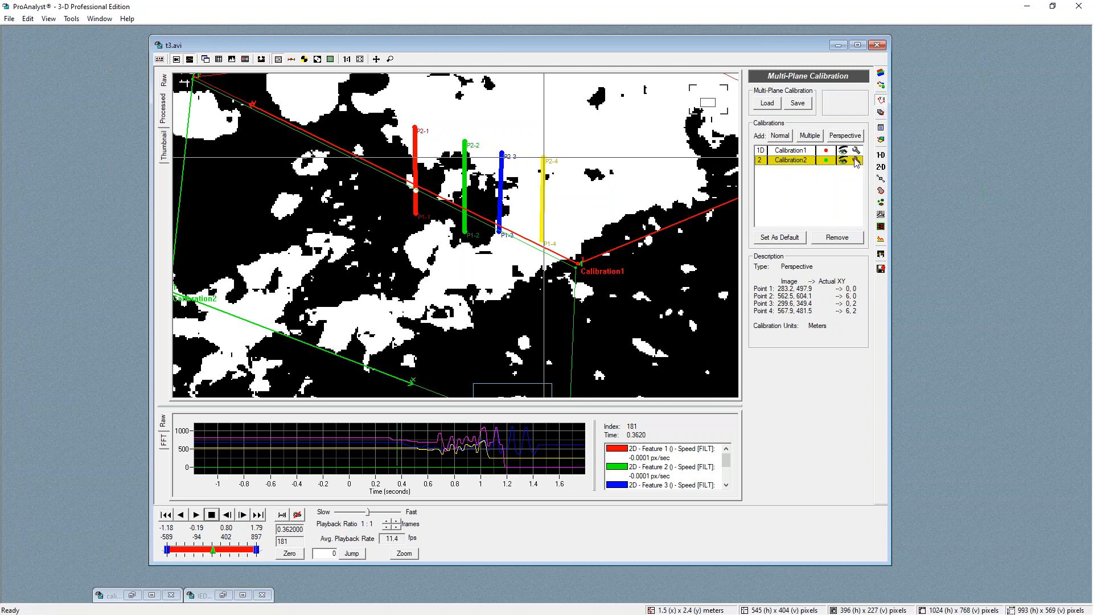
left_click(881, 165)
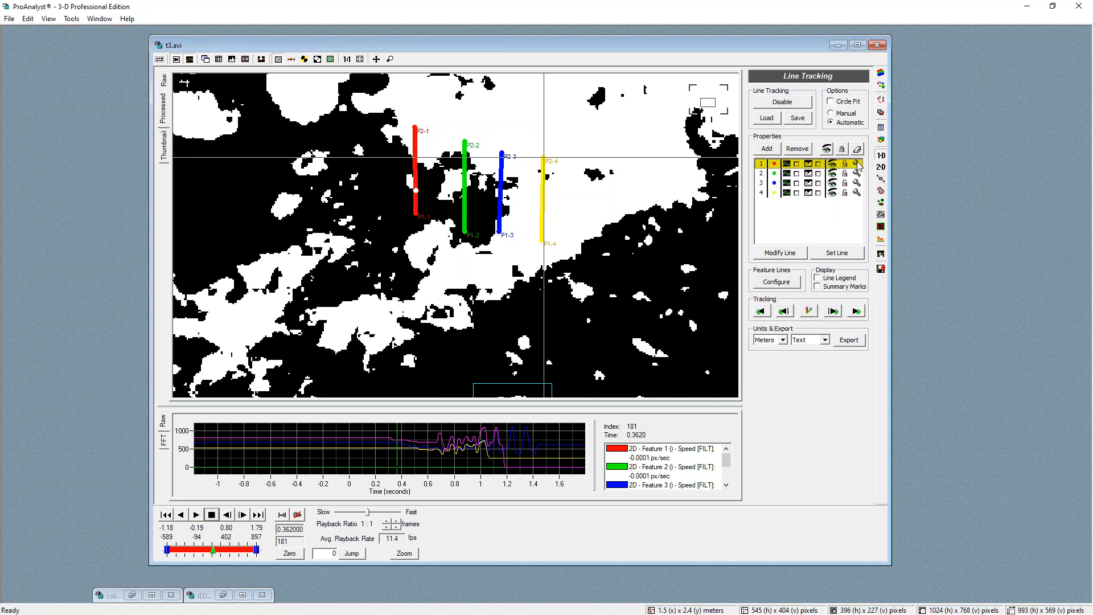
Assign Calibration2 to line 1's search settings and apply it
left_click(857, 164)
left_click(676, 191)
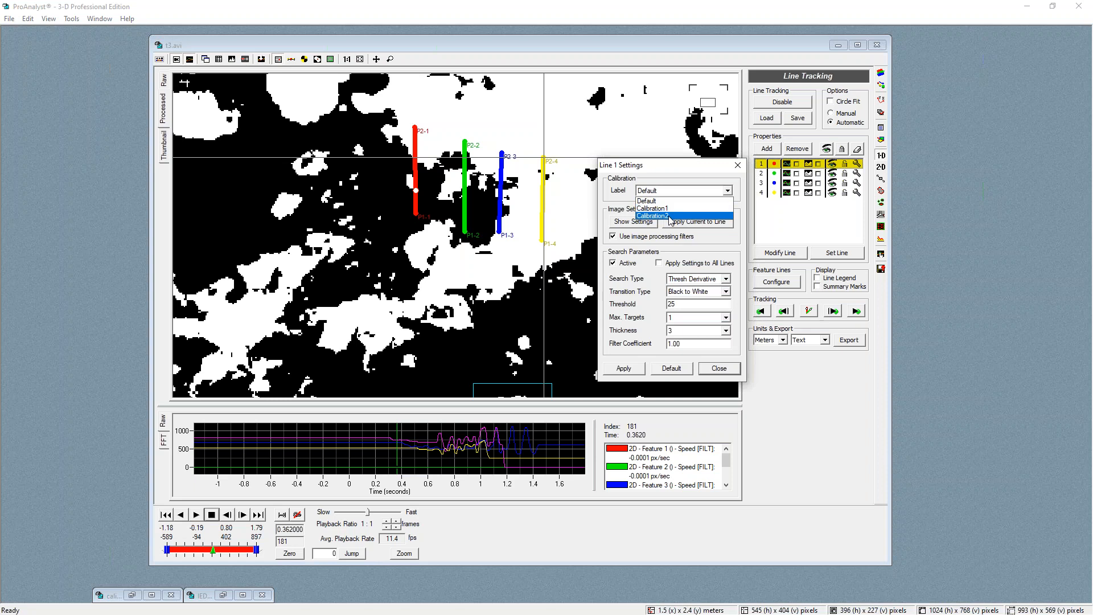
left_click(709, 219)
left_click(624, 368)
Assign Calibration2 to line 2's search settings, apply it and close the settings
left_click(857, 173)
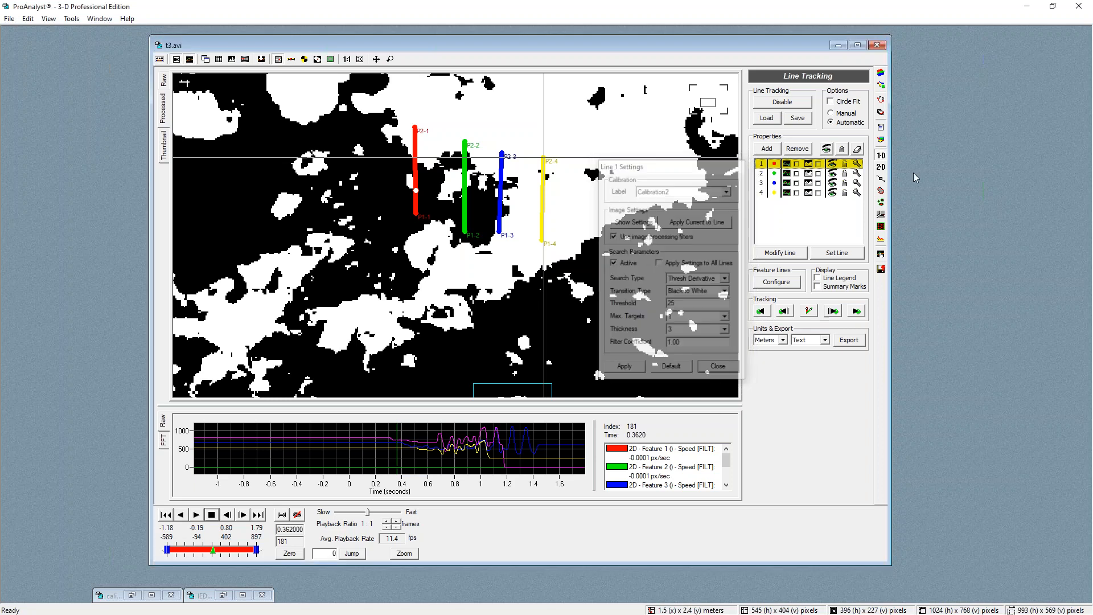
left_click(673, 191)
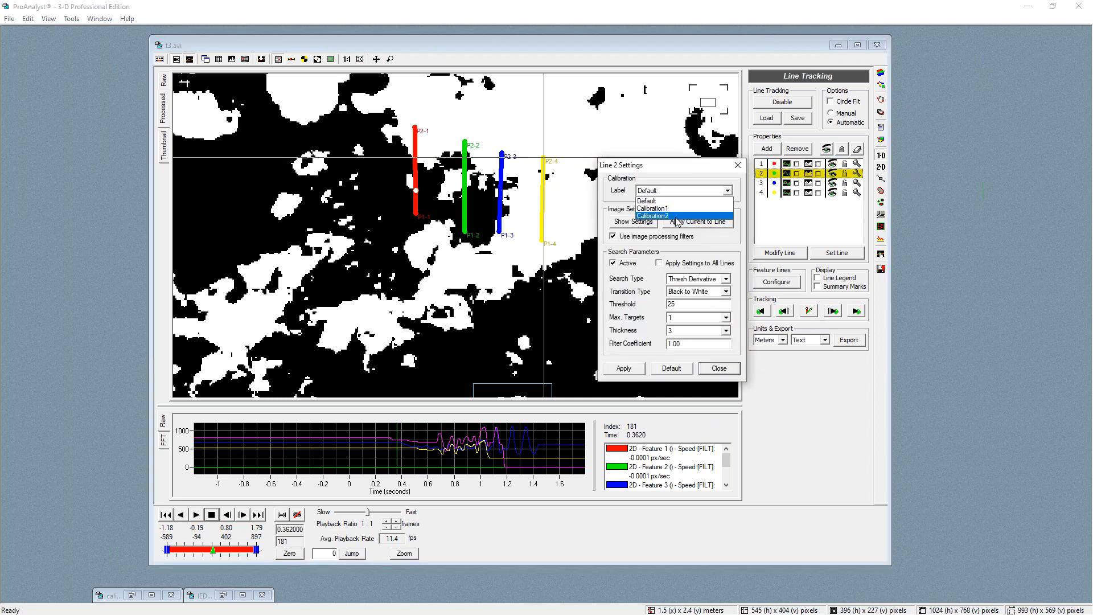
left_click(673, 219)
left_click(624, 369)
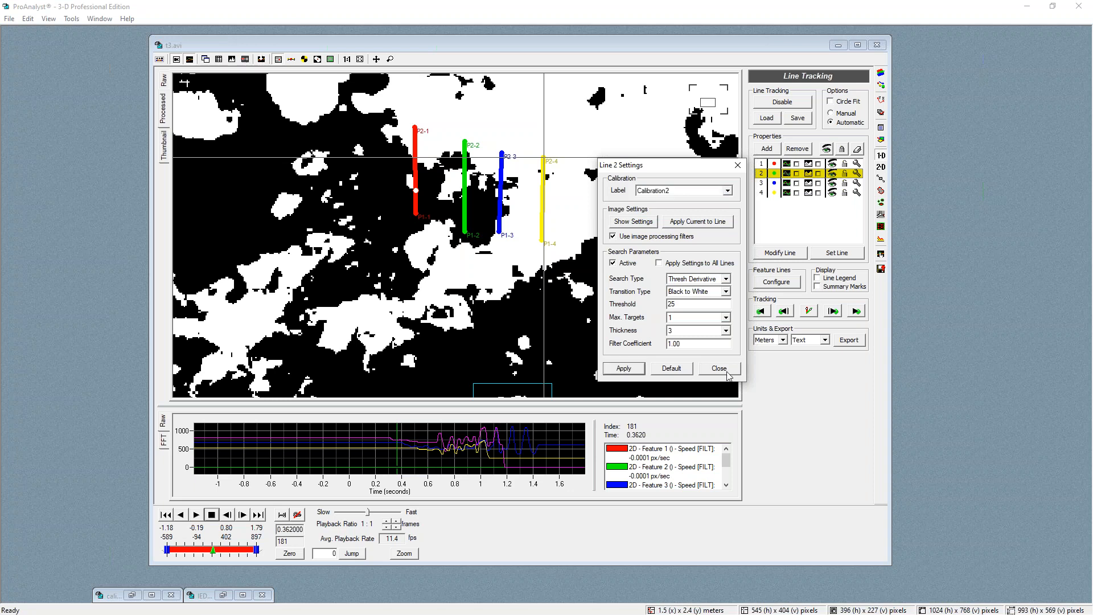
left_click(719, 368)
Assign Calibration2 to line 3's search settings, apply it and close the settings
left_click(856, 183)
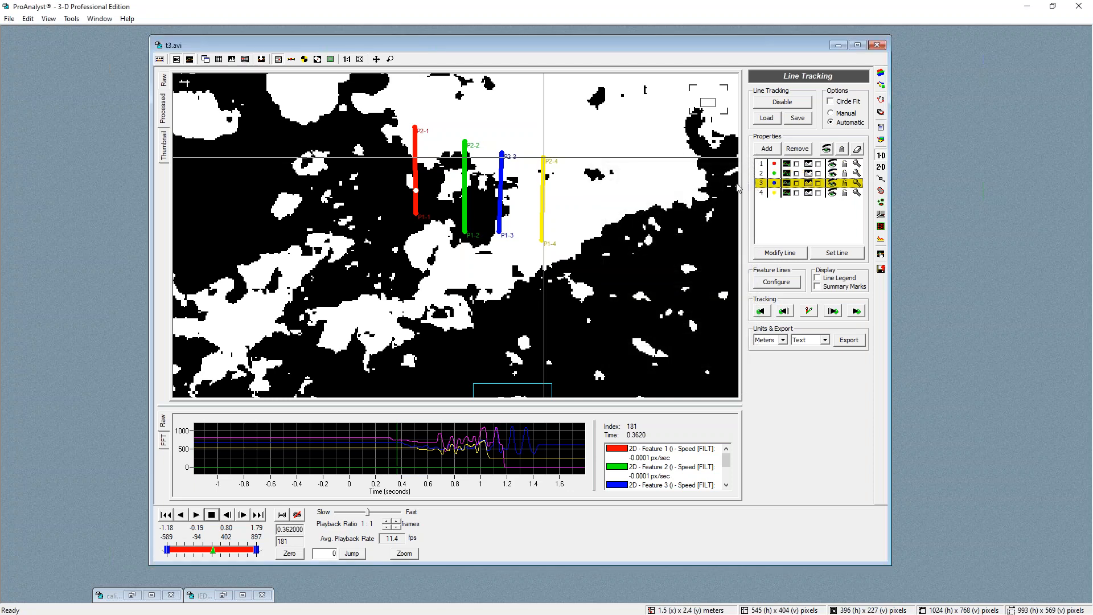
left_click(857, 183)
left_click(697, 191)
left_click(680, 213)
left_click(624, 368)
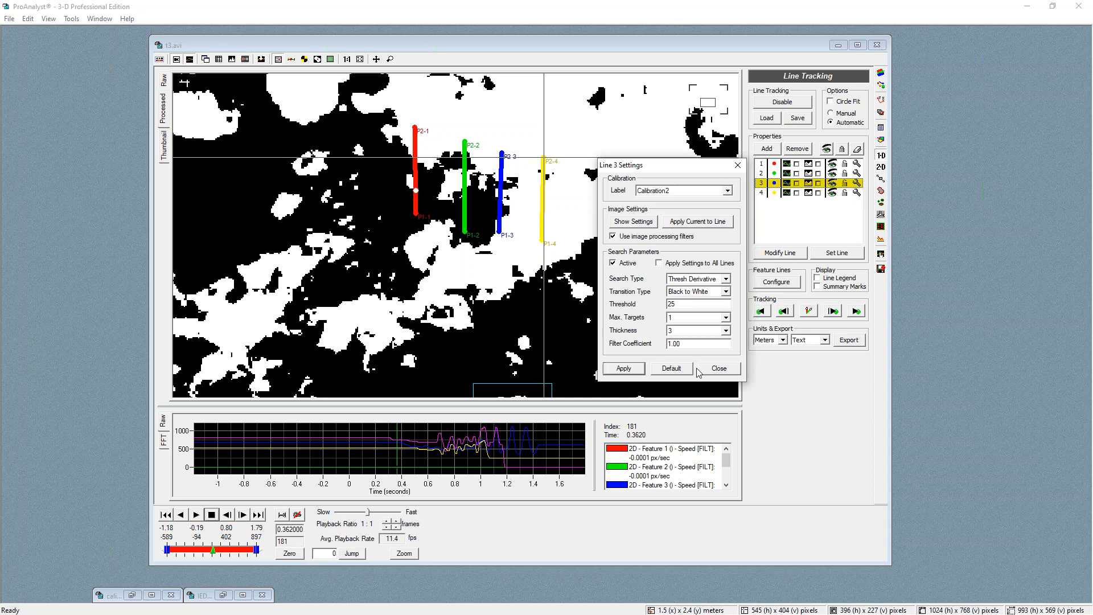
left_click(718, 369)
Assign Calibration2 to line 4's search settings, apply it and close the settings
double_click(784, 192)
left_click(664, 189)
left_click(662, 215)
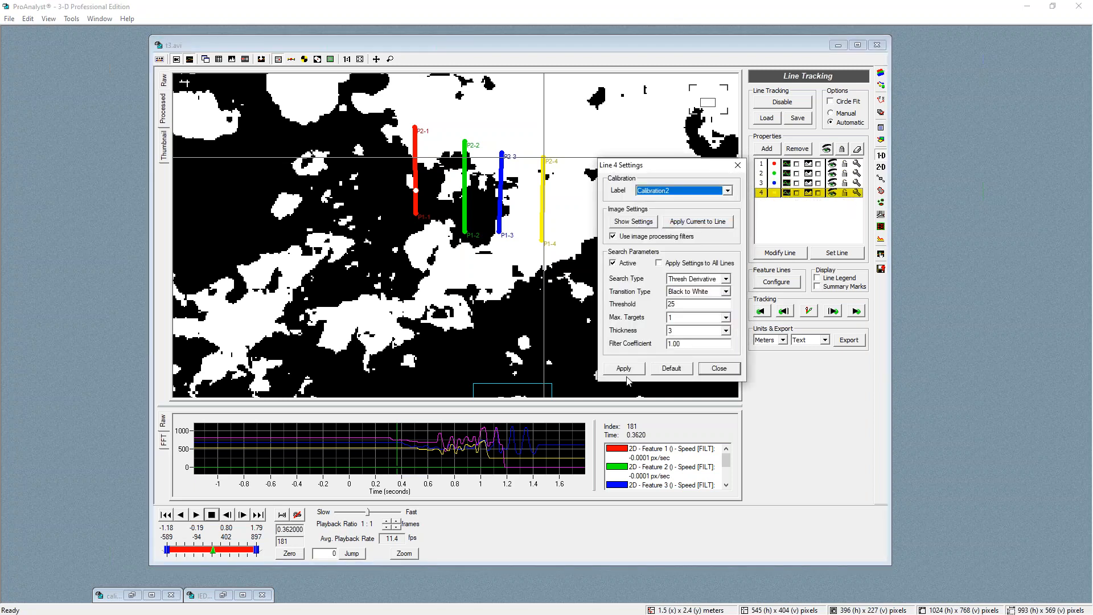
left_click(624, 369)
left_click(718, 369)
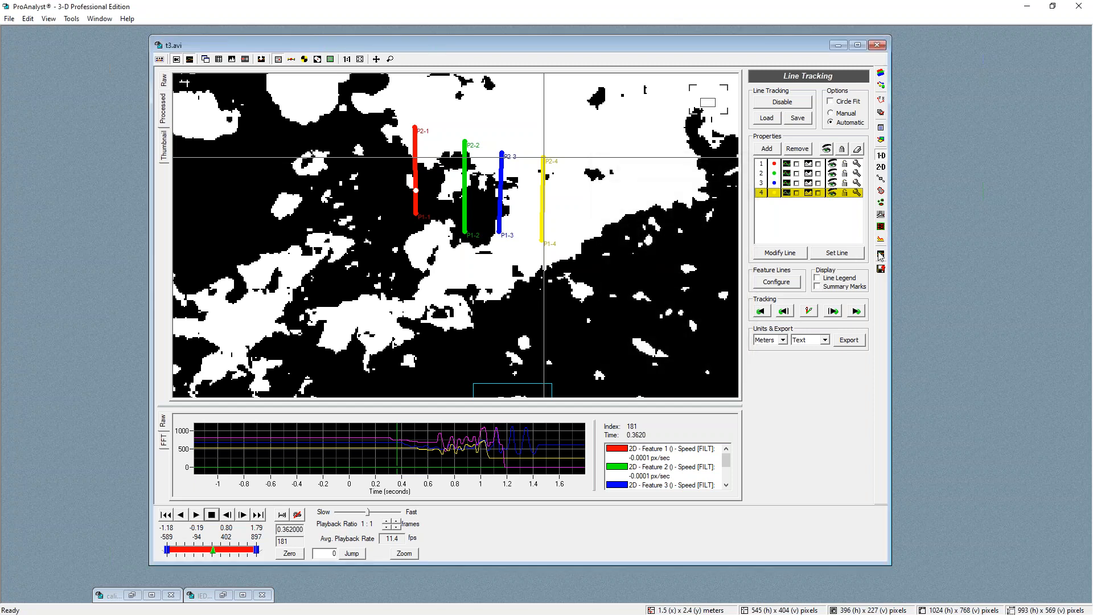
Remove all existing graph lines from the graph configuration
left_click(881, 255)
left_click(800, 151)
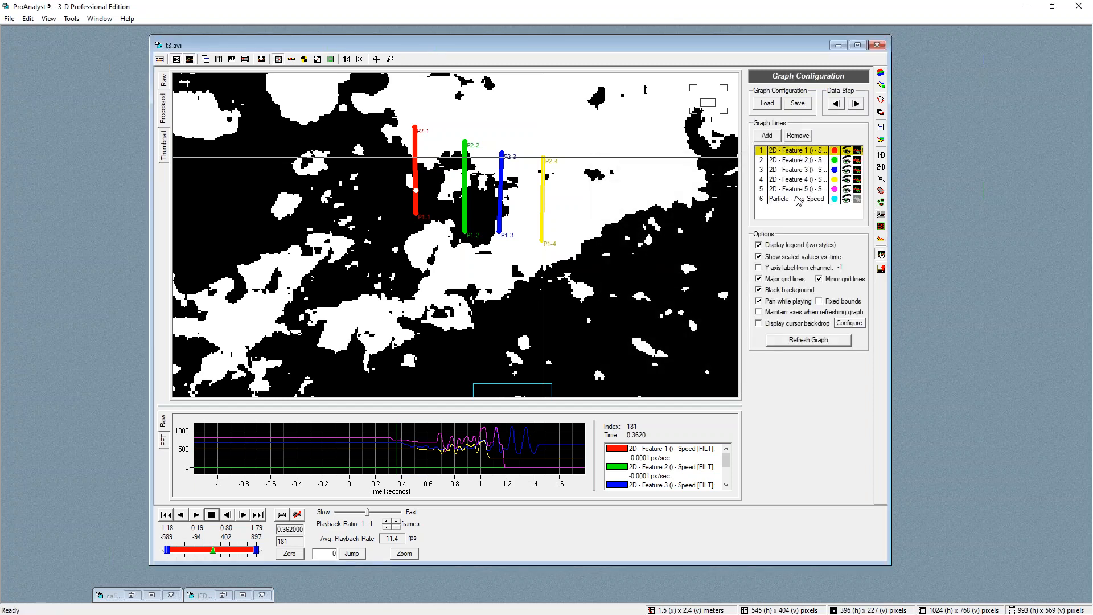
left_click(800, 200, "shift")
left_click(798, 136)
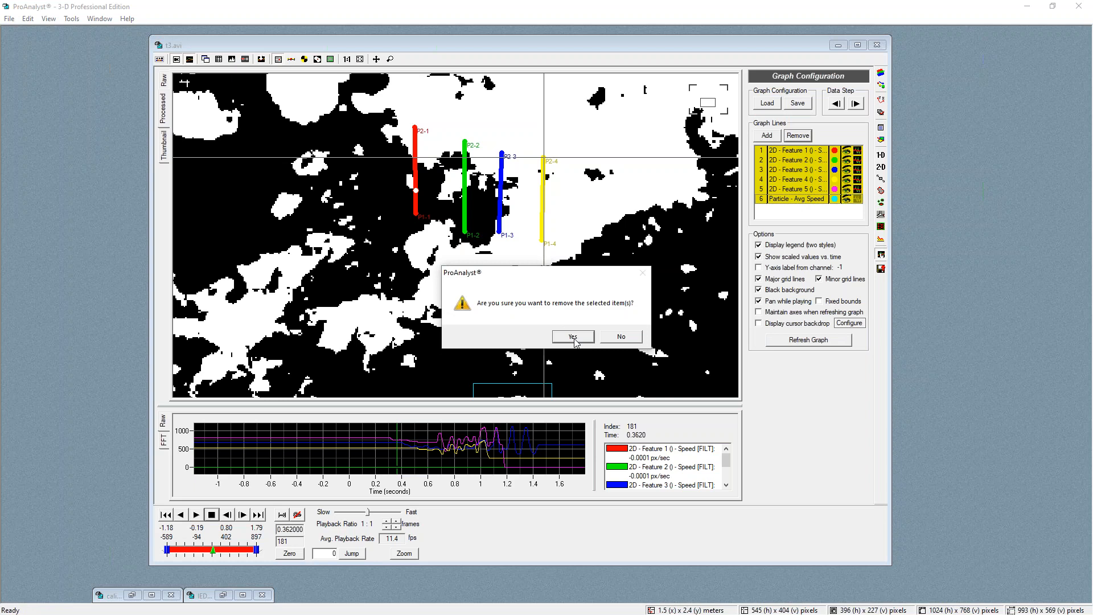
left_click(573, 337)
Add the Target 1 Speed channels of lines 1 to 4 to the graph
left_click(881, 155)
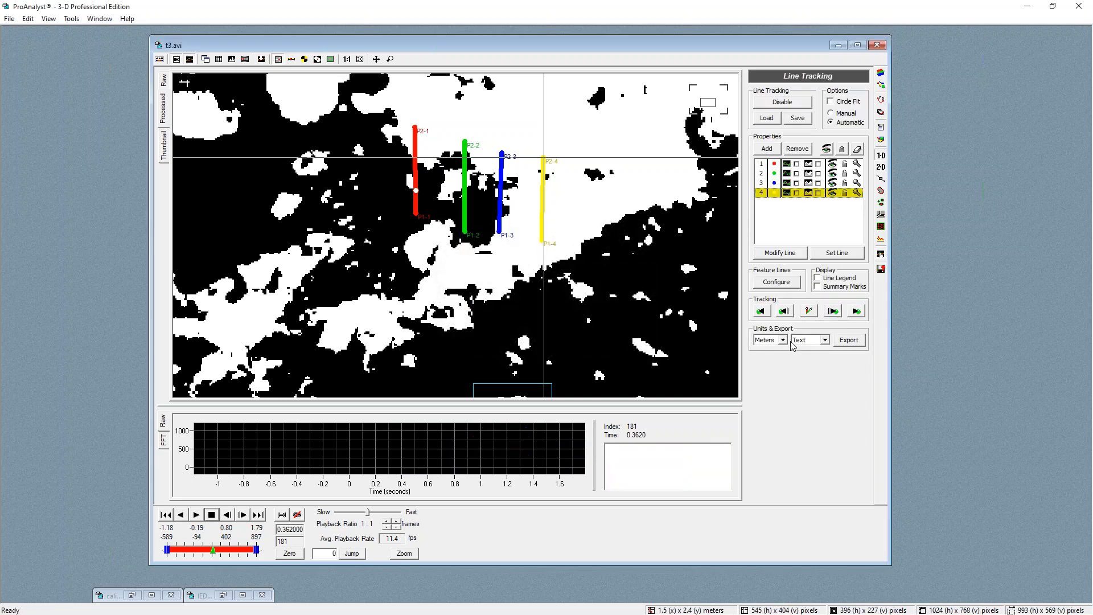
left_click(880, 255)
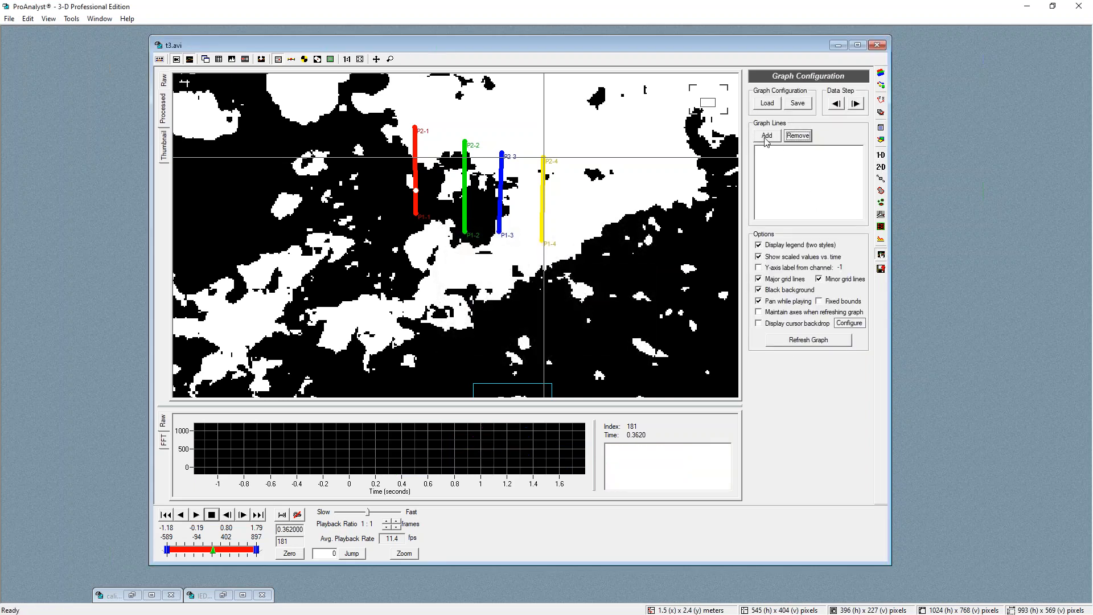
left_click(767, 136)
left_click(471, 246)
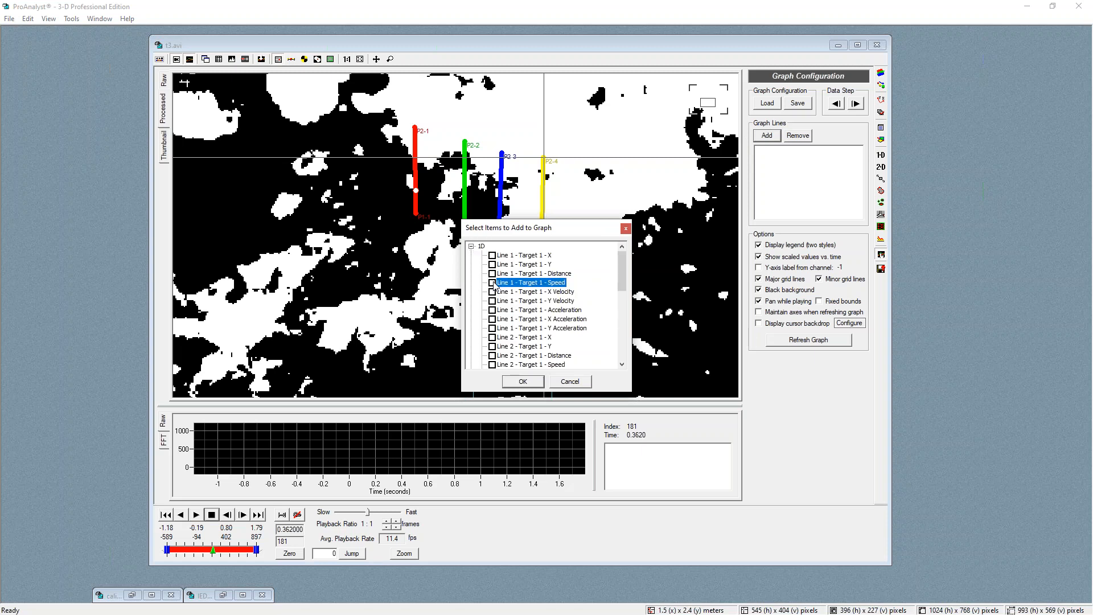
scroll(511, 301, "down", 2)
left_click(494, 311)
scroll(499, 336, "down", 2)
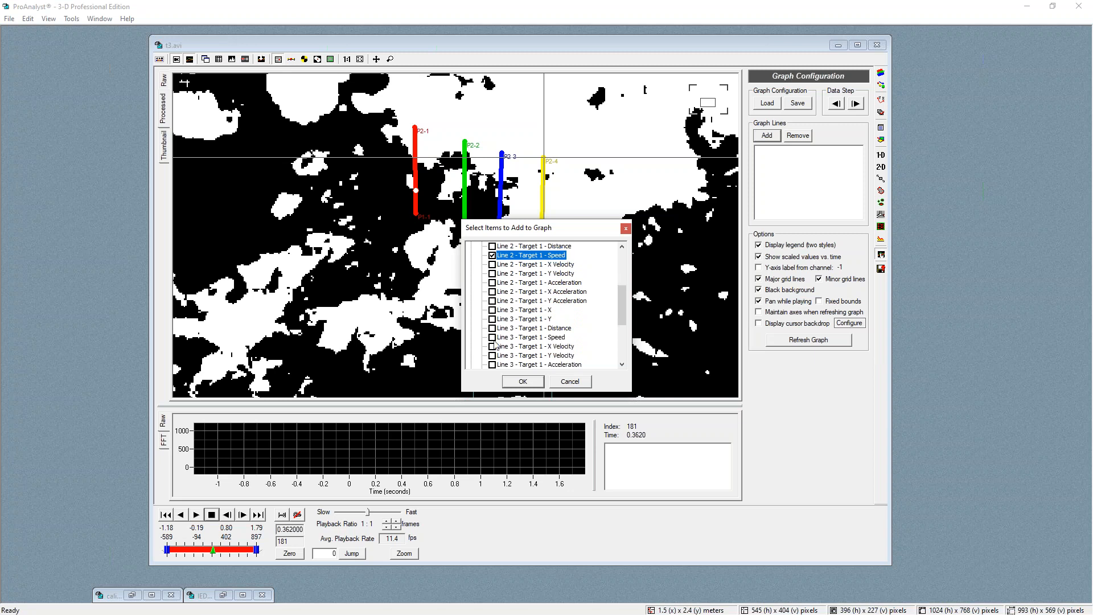
left_click(493, 337)
scroll(500, 350, "down", 3)
left_click(492, 338)
scroll(495, 342, "down", 1)
left_click(523, 382)
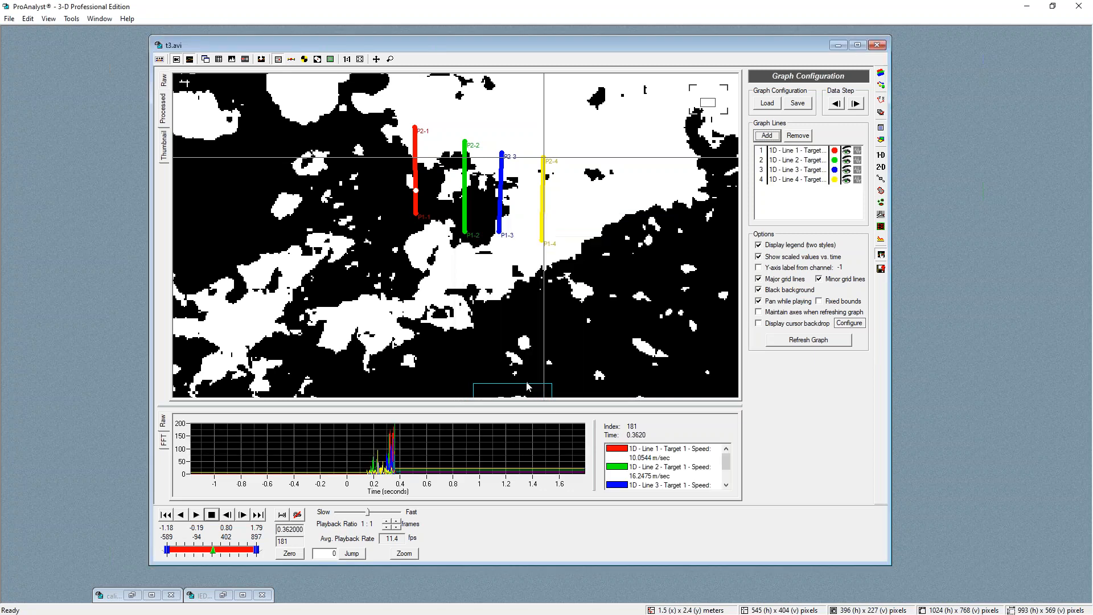
Enable filtering on line 1's speed graph line and add a Smoothing (Mean-Median) filter with half width 5
left_click(392, 453)
scroll(397, 459, "up", 4)
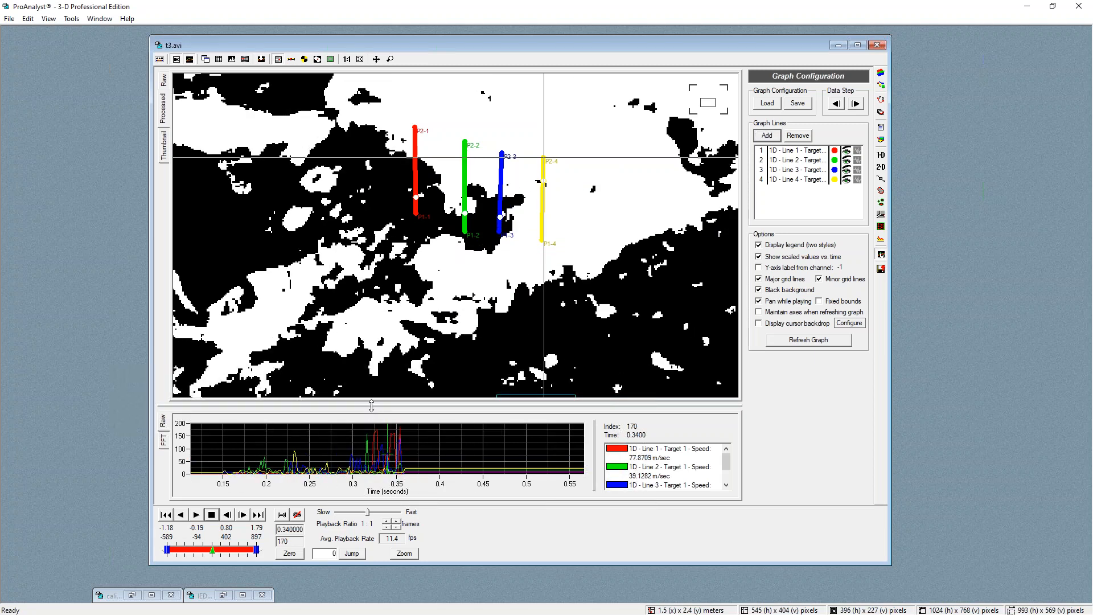
left_click_drag(377, 329, 377, 327)
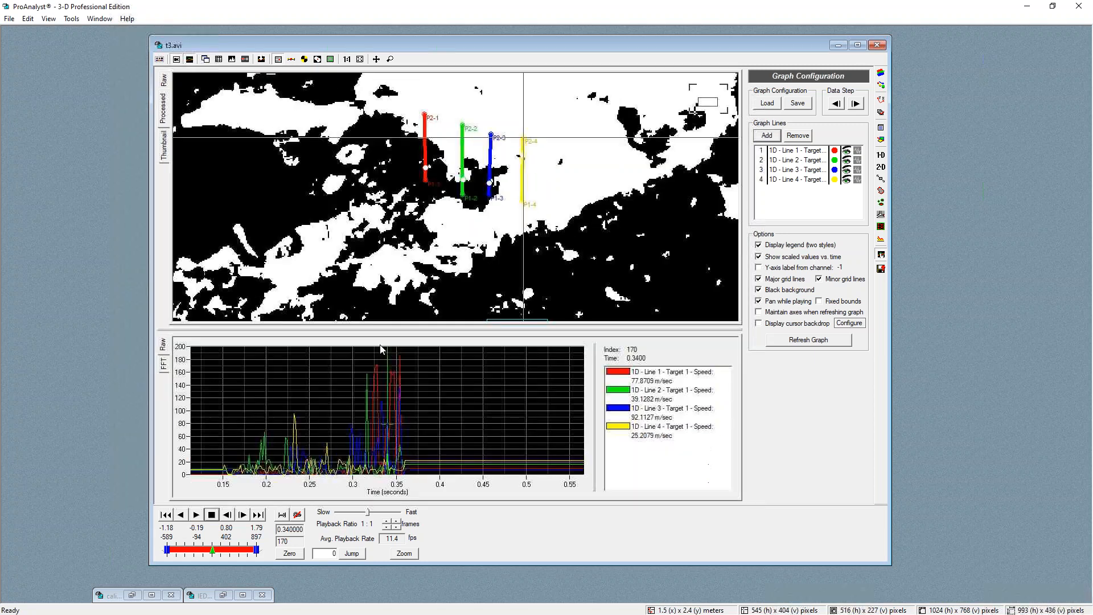
left_click(322, 465)
left_click(859, 151)
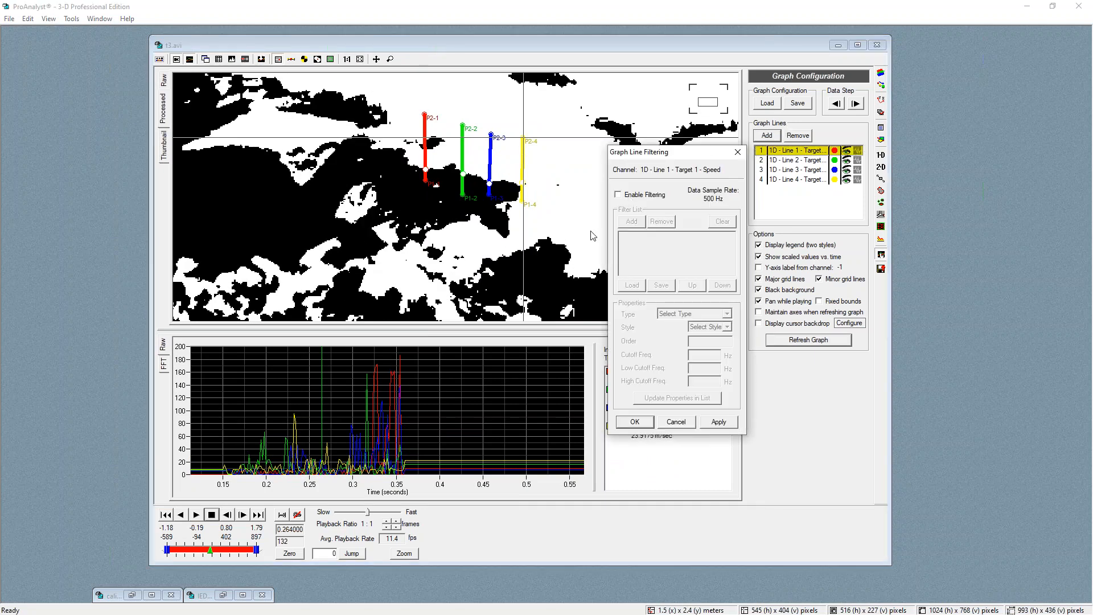
left_click(627, 196)
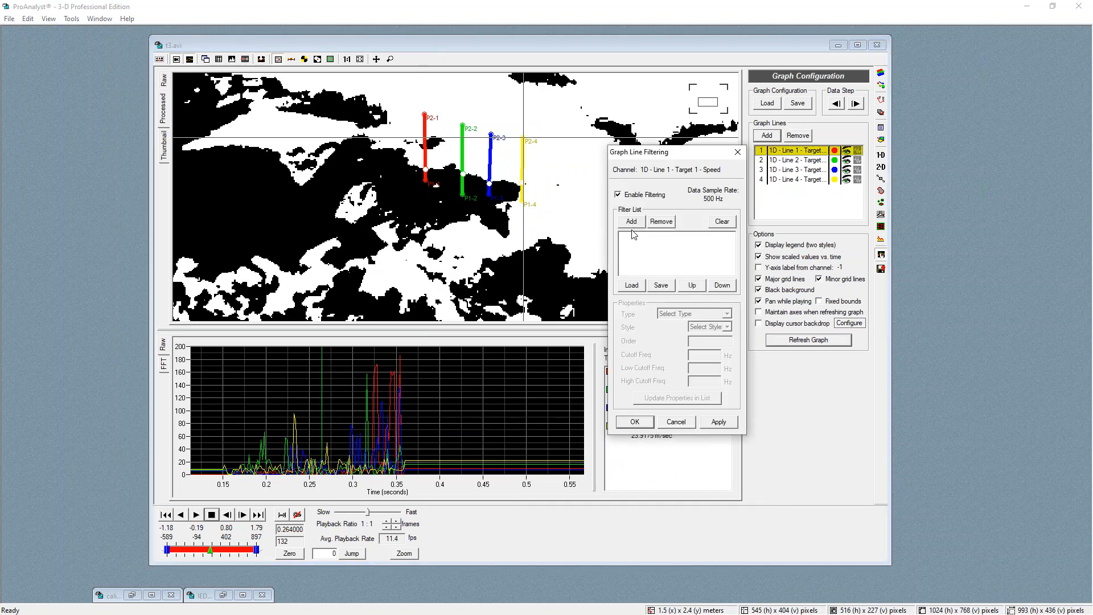
left_click(633, 222)
left_click(695, 315)
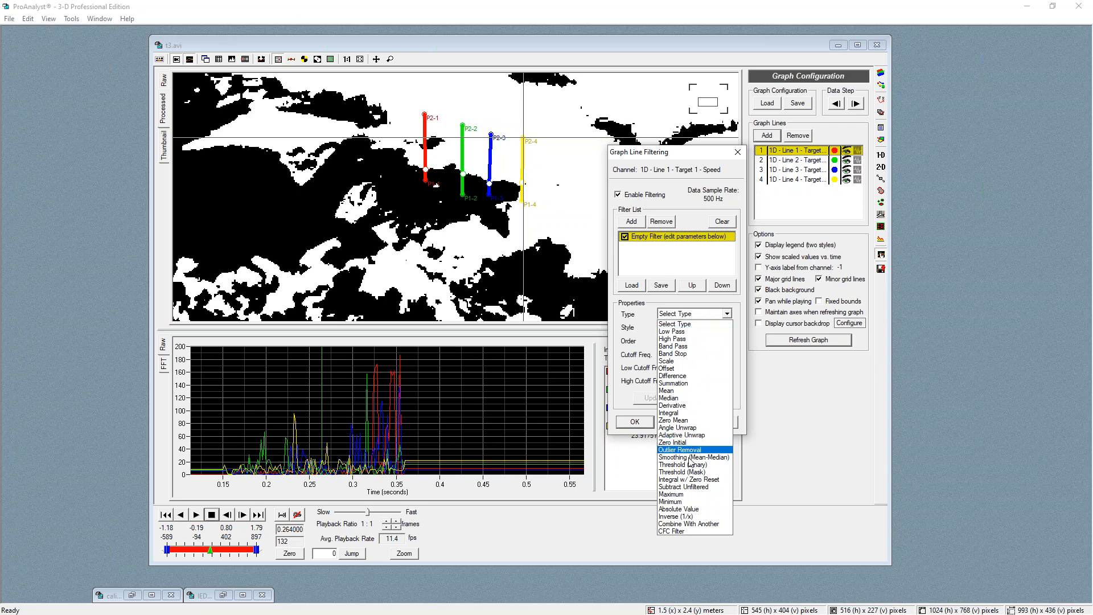
left_click(687, 453)
left_click(678, 399)
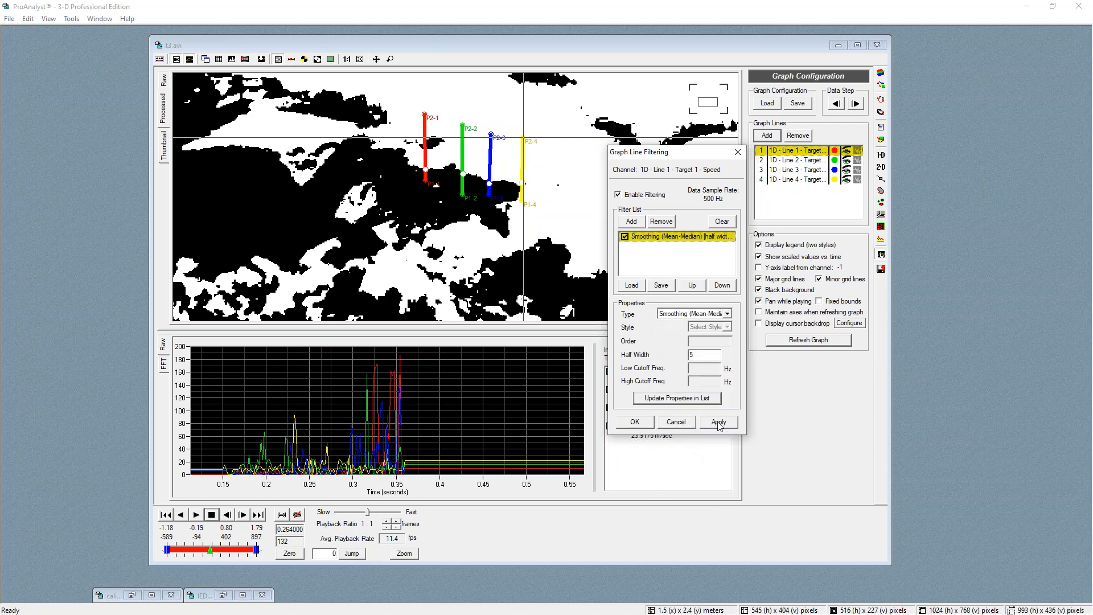
left_click(718, 422)
left_click(635, 422)
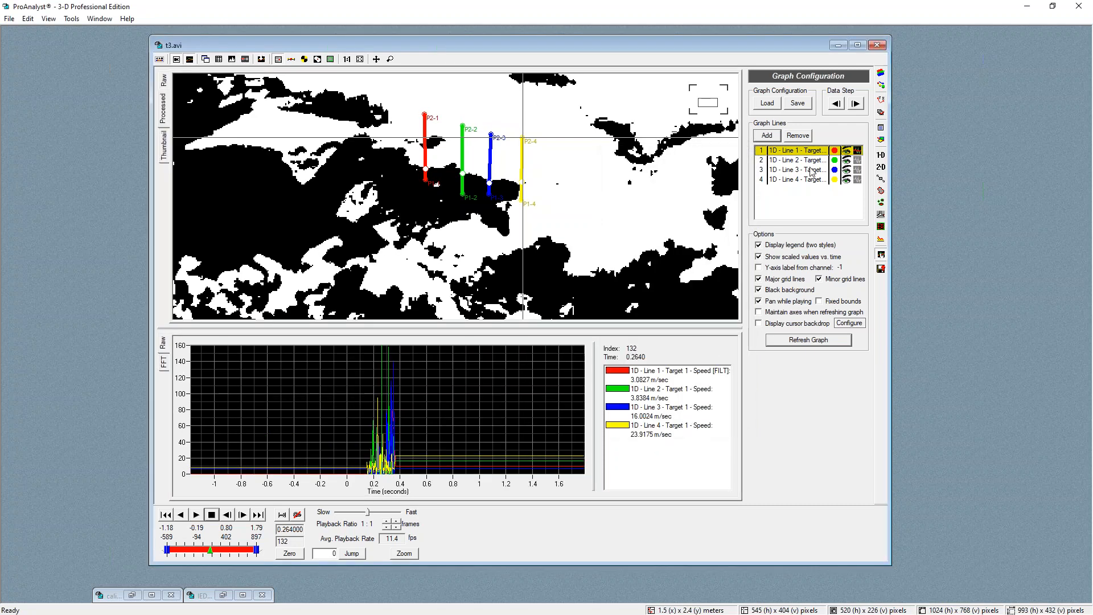
Enable filtering on line 2's speed graph line and add an Outlier Removal filter with step sizes 100 to 1000
left_click(857, 160)
left_click(627, 196)
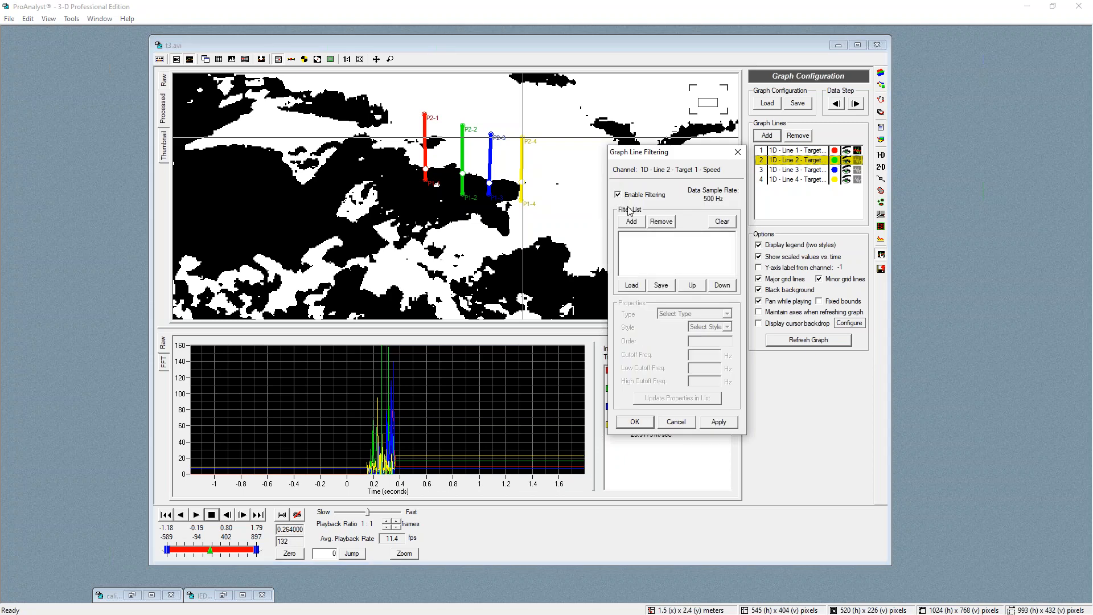
left_click(632, 222)
left_click(676, 315)
left_click(693, 450)
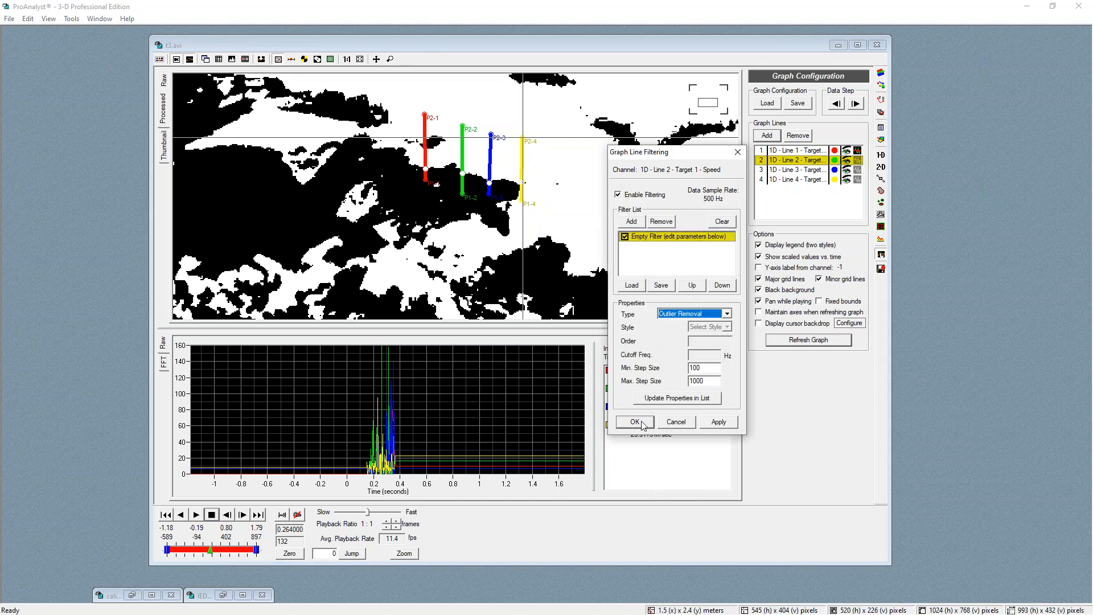
left_click(677, 398)
left_click(719, 422)
left_click(635, 422)
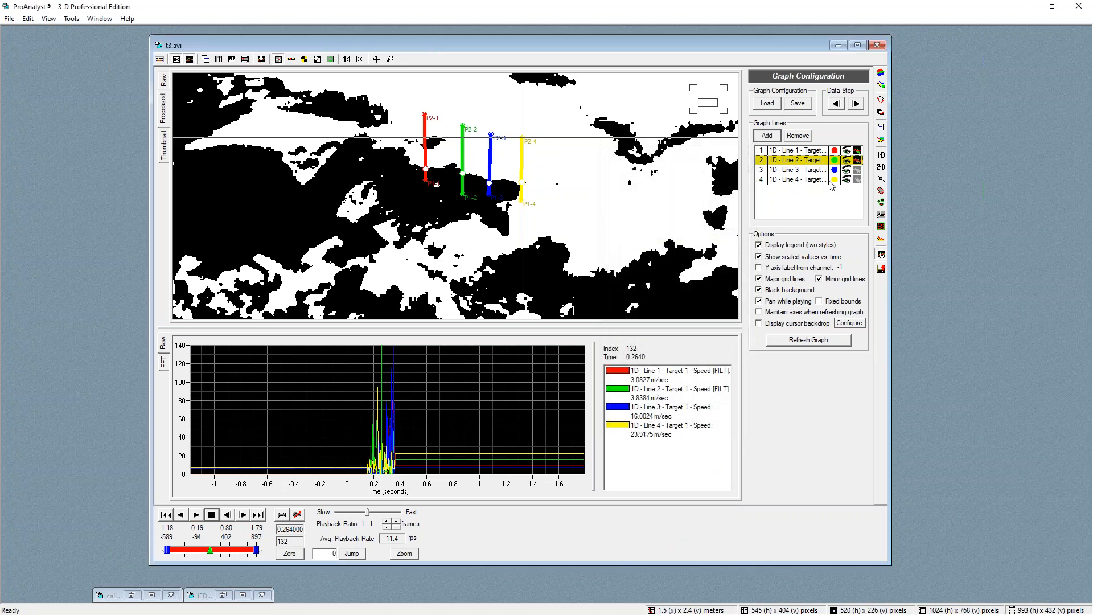
Add a Smoothing (Mean-Median) filter to line 3's speed graph line and apply it
left_click(857, 170)
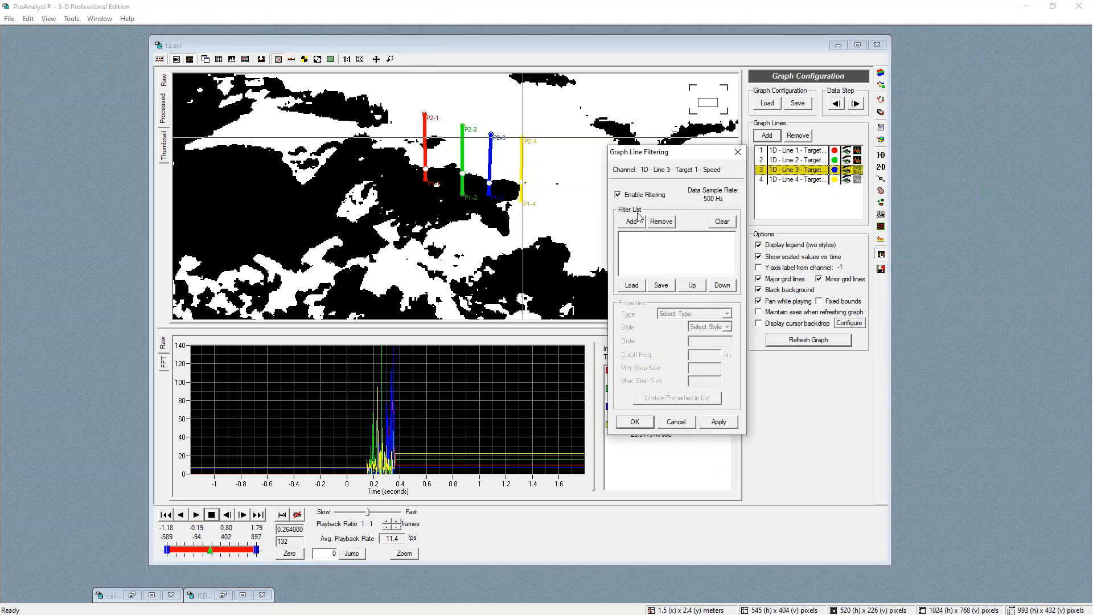
left_click(631, 222)
left_click(669, 314)
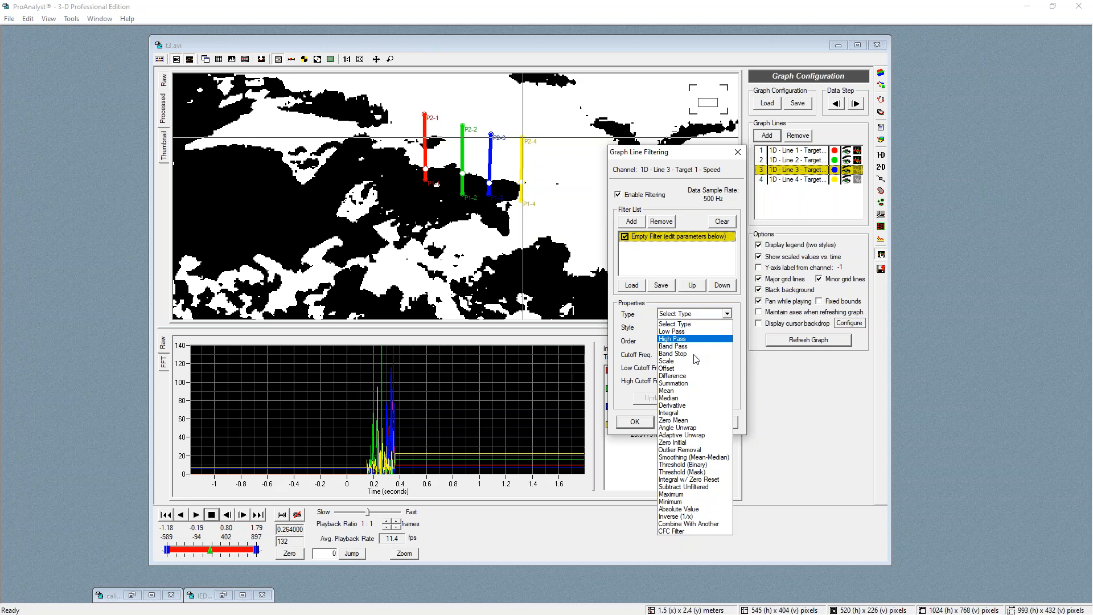
left_click(698, 457)
left_click(677, 398)
left_click(718, 422)
left_click(635, 422)
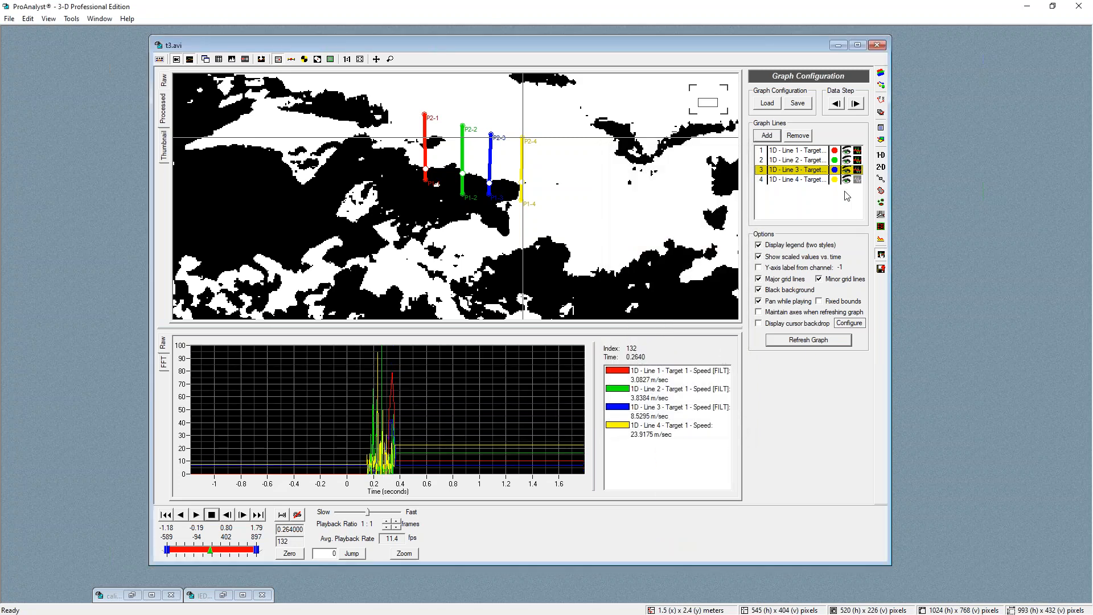
Enable filtering on line 4's speed graph line and add an Outlier Removal filter
left_click(857, 180)
left_click(619, 194)
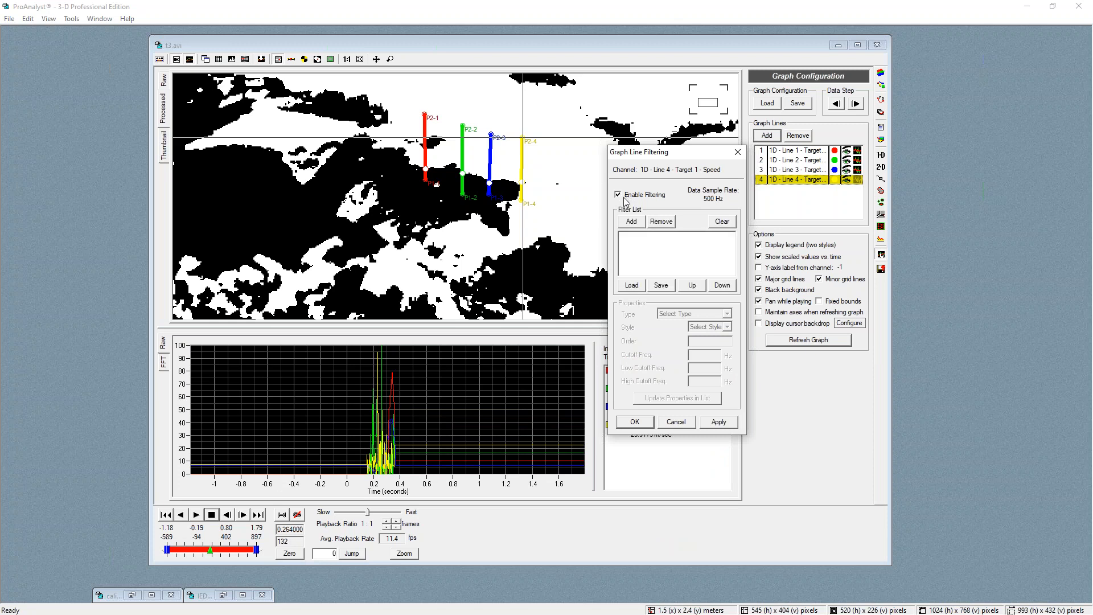
left_click(631, 222)
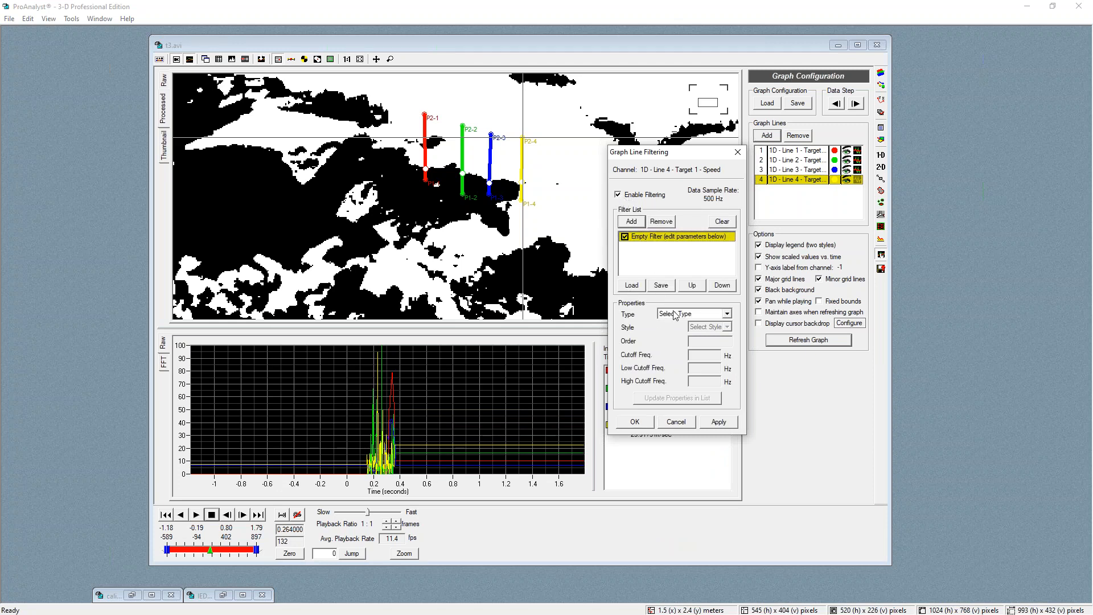
left_click(674, 315)
left_click(673, 452)
left_click(660, 402)
left_click(716, 421)
left_click(633, 422)
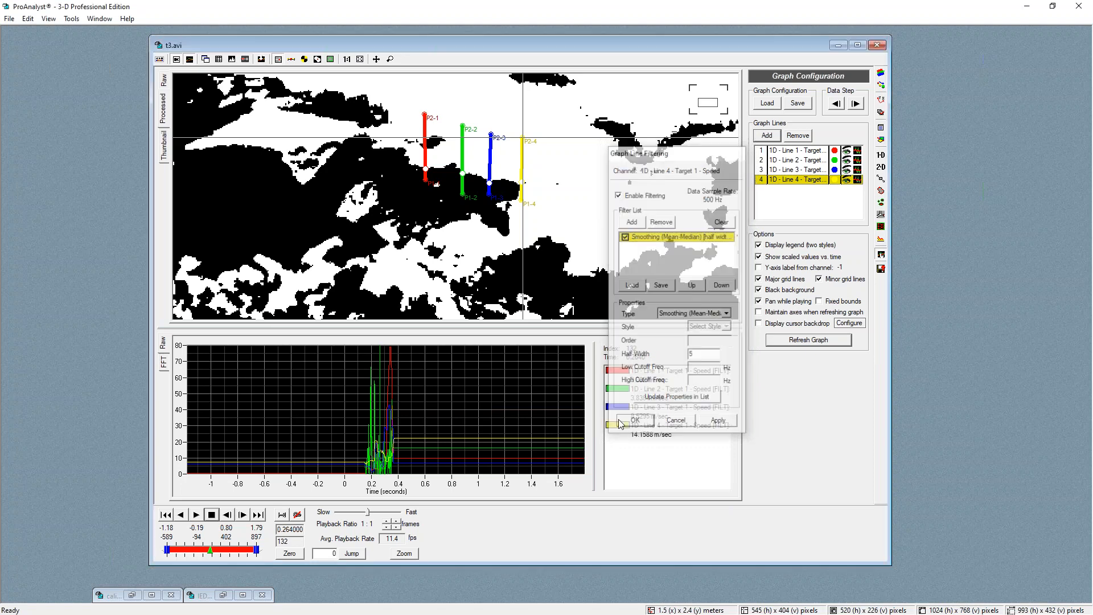
Zoom, pan and scrub the speed graph to examine the filtered speed peaks of all four lines
left_click(371, 444)
scroll(386, 455, "up", 6)
left_click(501, 441)
scroll(508, 449, "down", 2)
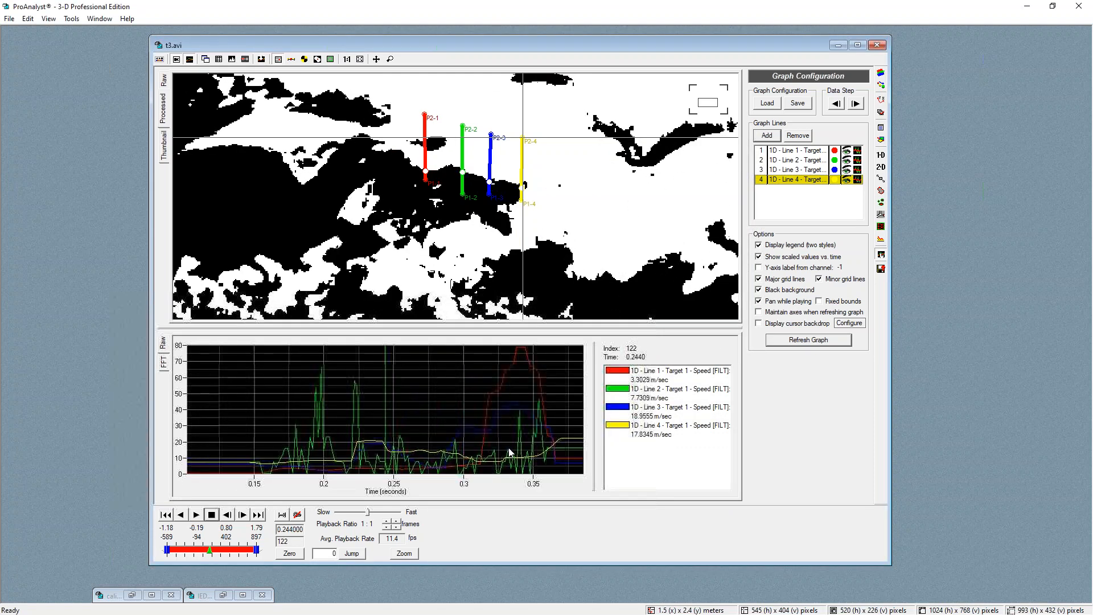
scroll(508, 451, "down", 3)
left_click_drag(400, 452, 476, 443)
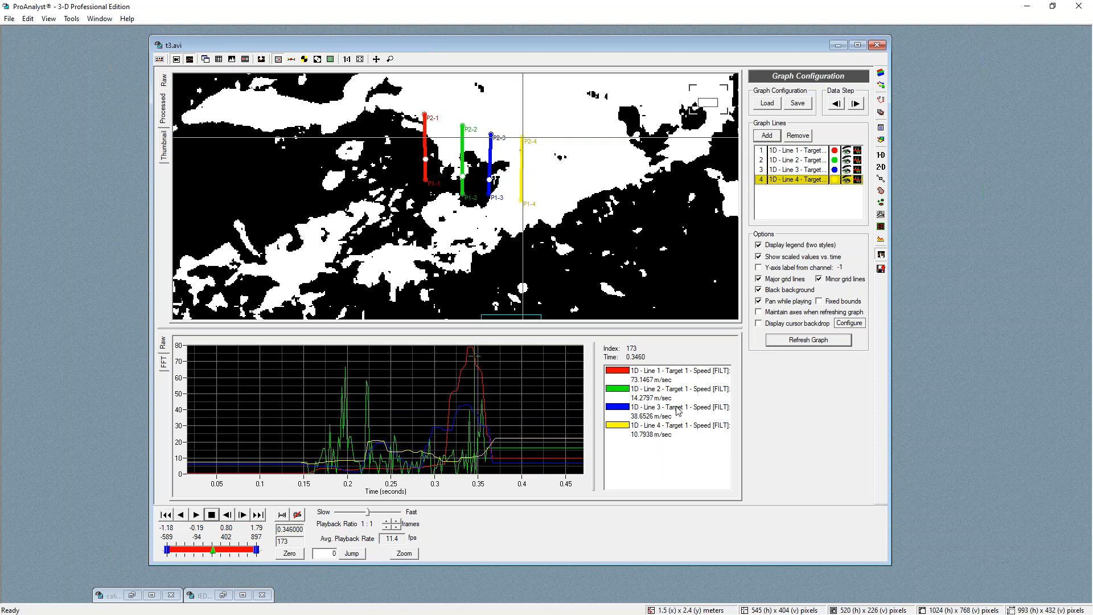
mouse_move(478, 420)
left_mouse_down()
mouse_move(474, 406)
mouse_move(488, 439)
mouse_move(442, 442)
mouse_move(473, 417)
left_mouse_up()
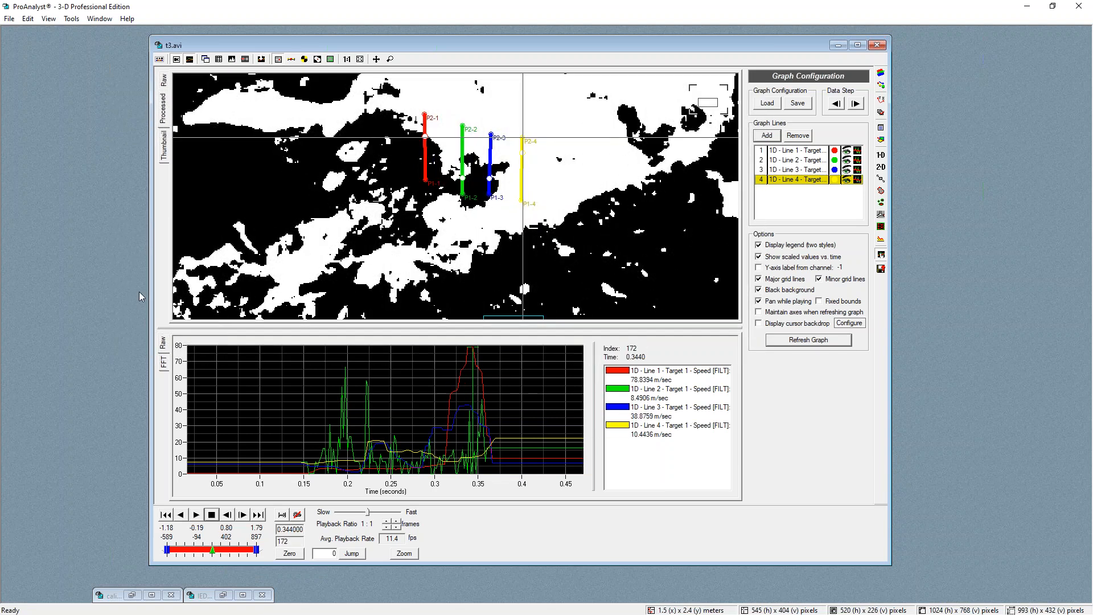
scroll(494, 189, "down", 3)
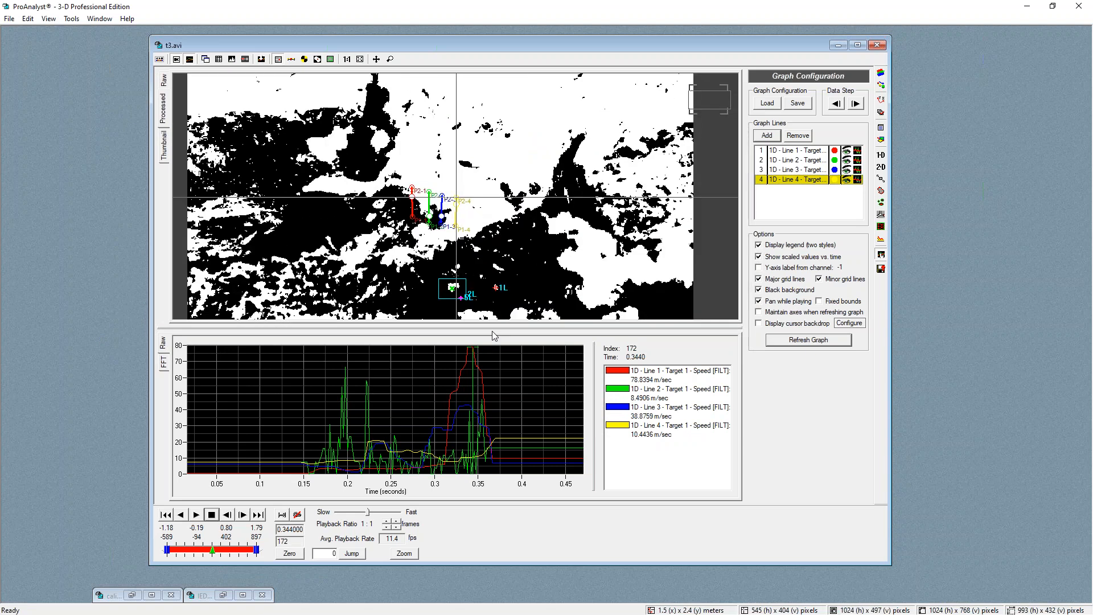
left_click_drag(471, 408, 470, 401)
left_click(481, 405)
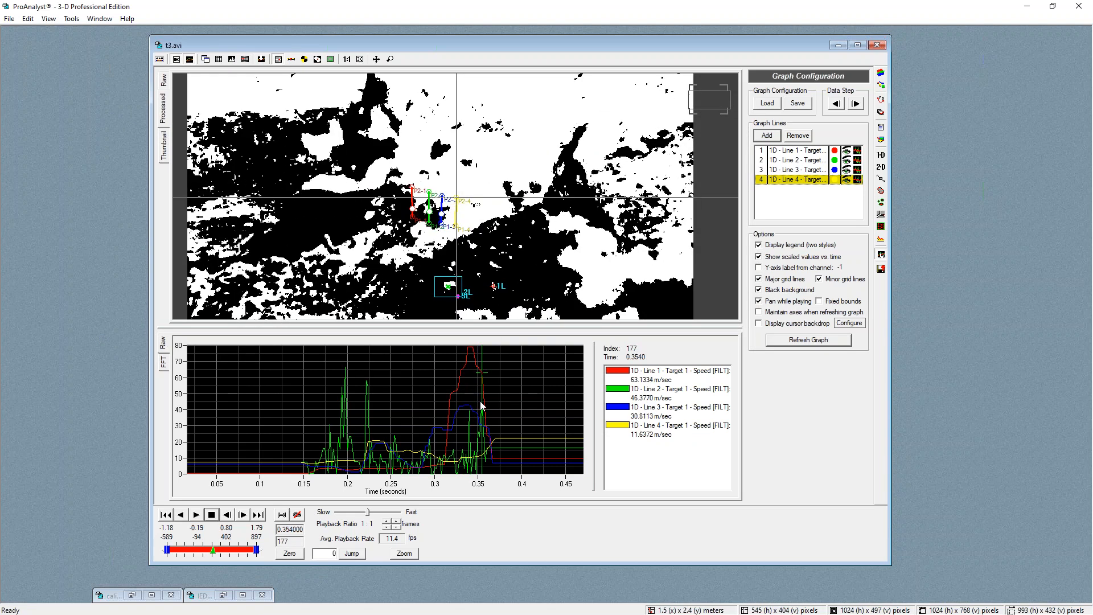
left_click(479, 460)
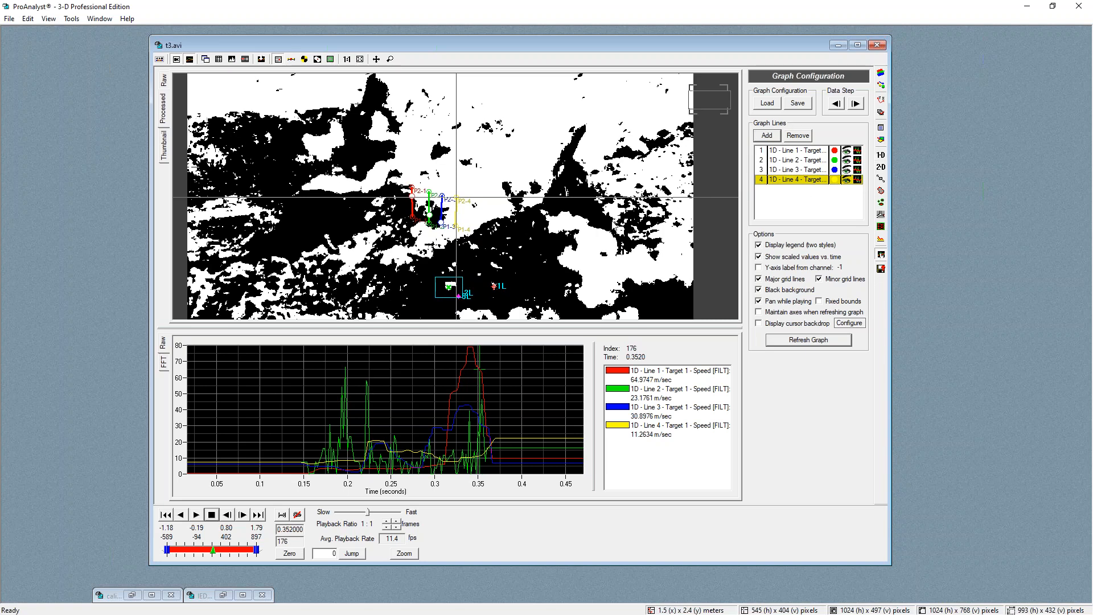
scroll(479, 445, "up", 5)
left_click(320, 396)
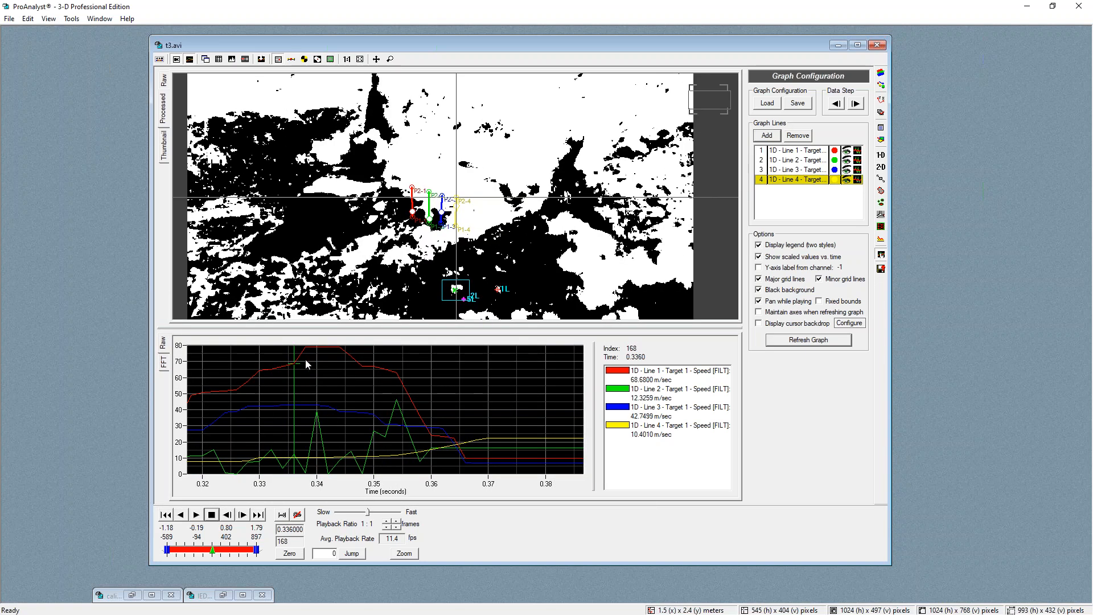
left_click_drag(322, 363, 357, 363)
scroll(463, 249, "up", 2)
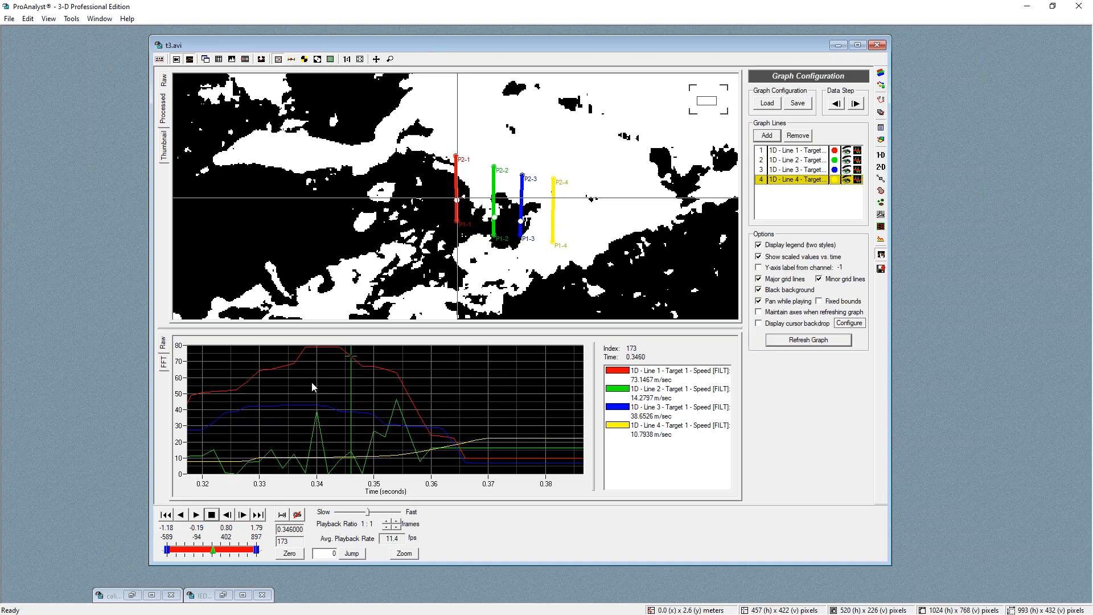
left_click_drag(343, 359, 300, 465)
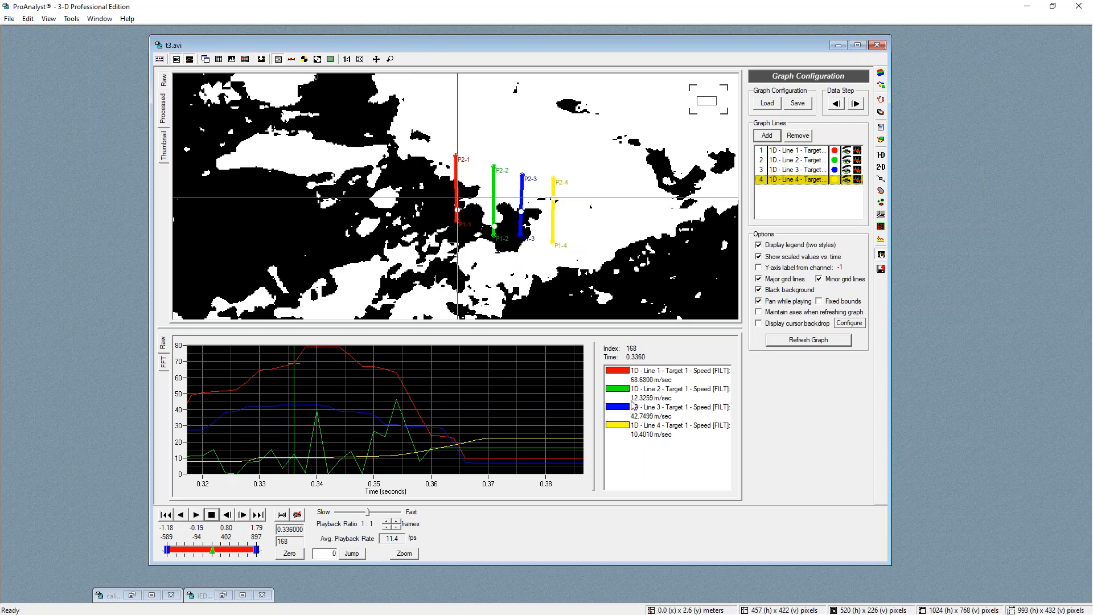
left_click_drag(304, 460, 382, 429)
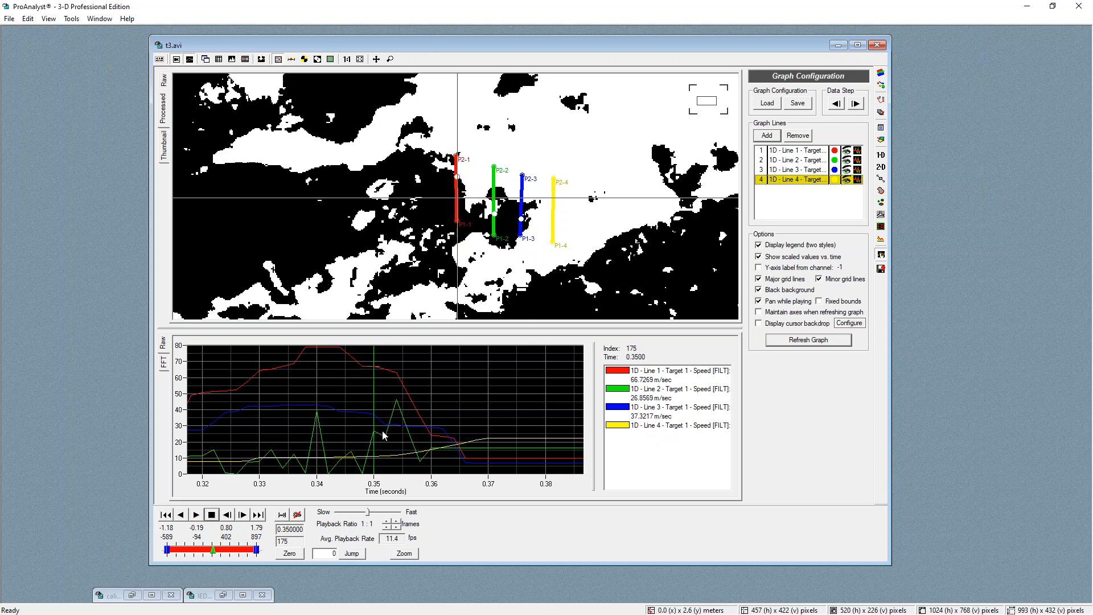
Hide the speed graph lines of lines 1, 3 and 4 from the graph
left_click(654, 390)
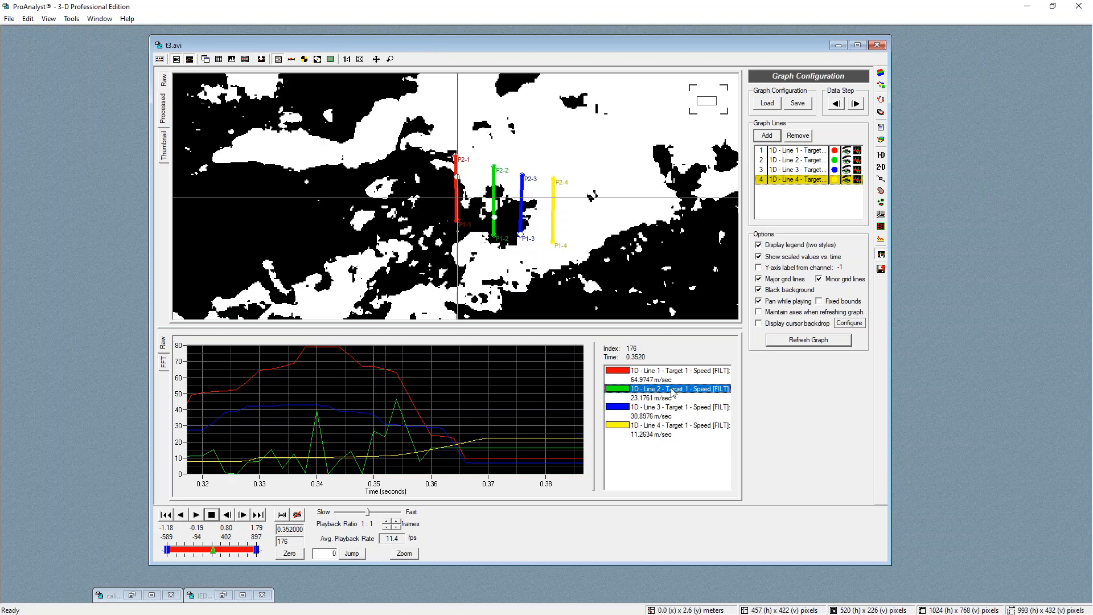
left_click(848, 151)
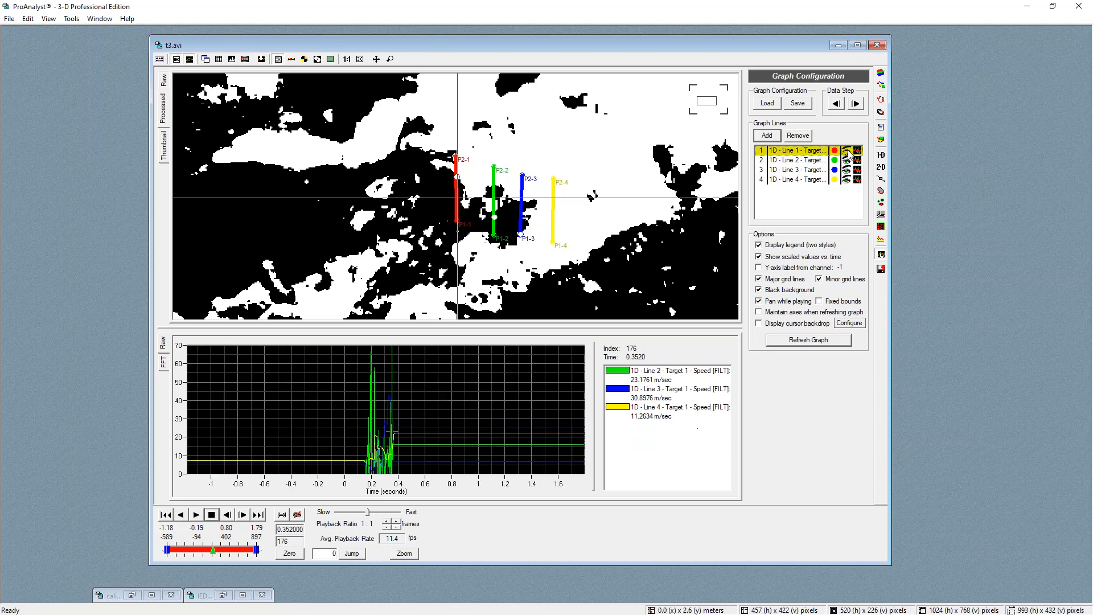
left_click(846, 170)
left_click(846, 179)
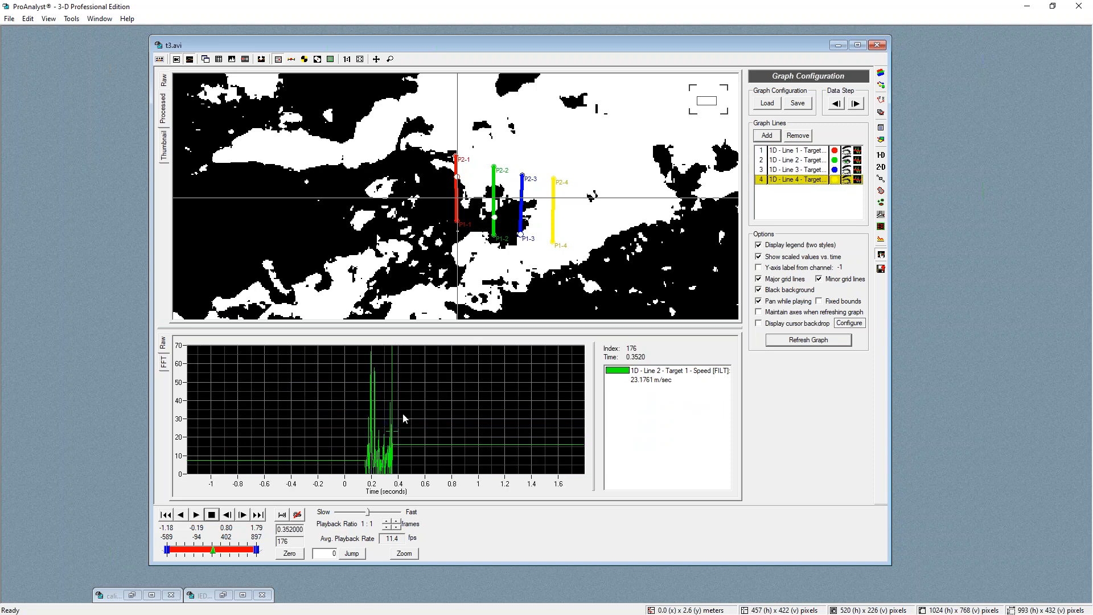
Reopen line 2's speed filter settings and reapply them
scroll(391, 464, "up", 2)
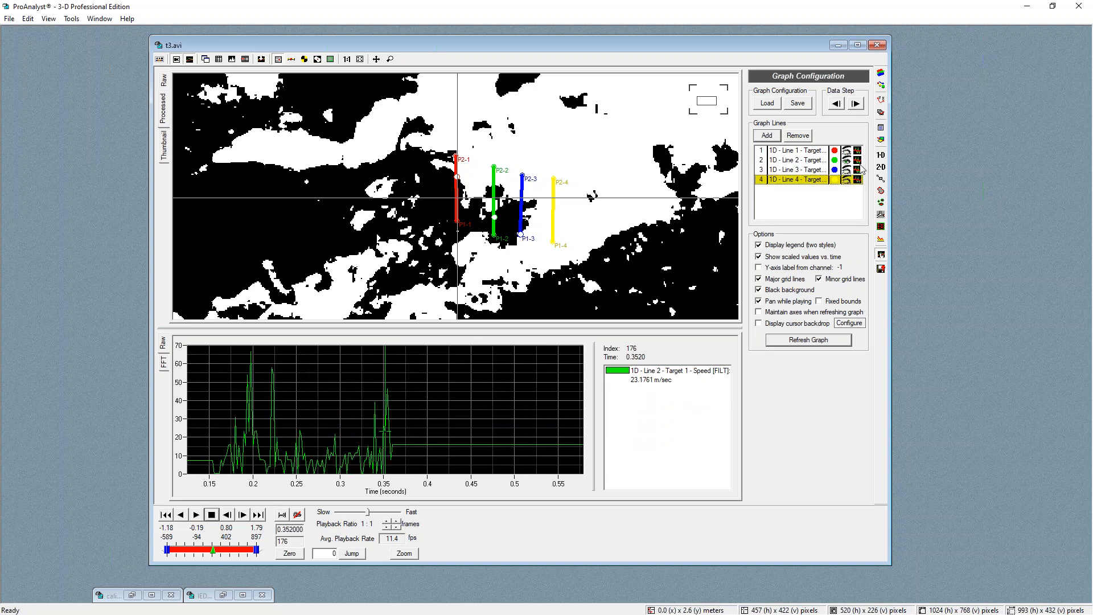
left_click(858, 160)
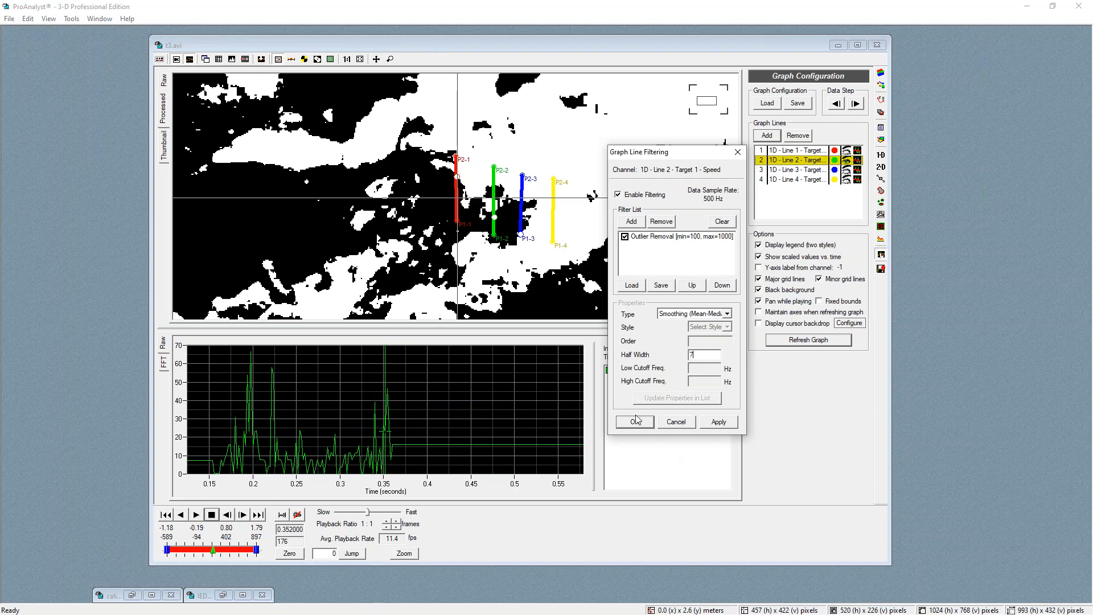
left_click(718, 422)
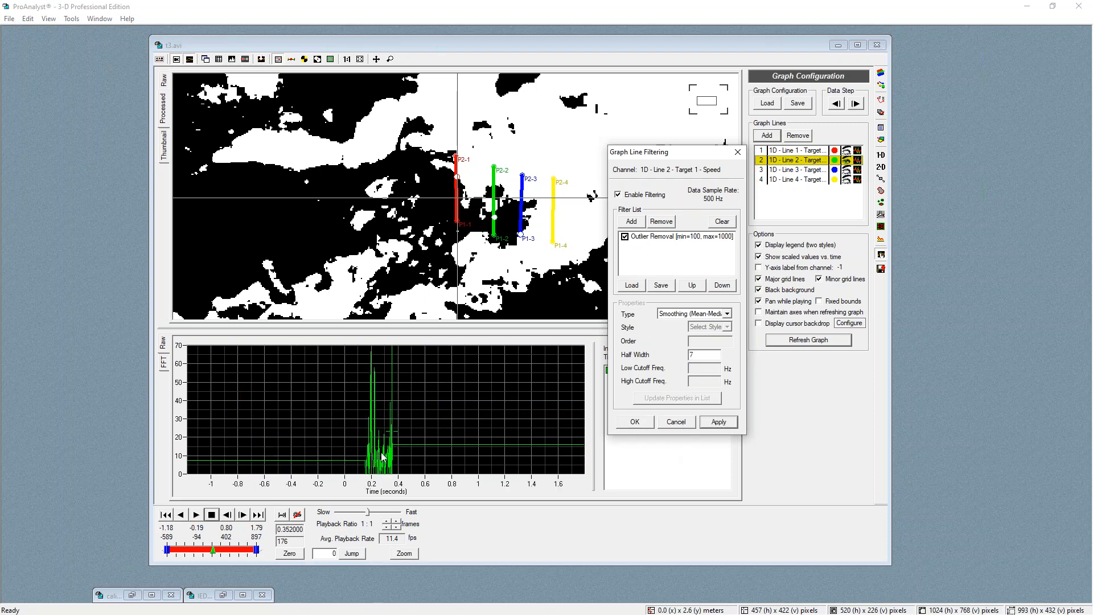
scroll(383, 457, "up", 5)
left_click(635, 422)
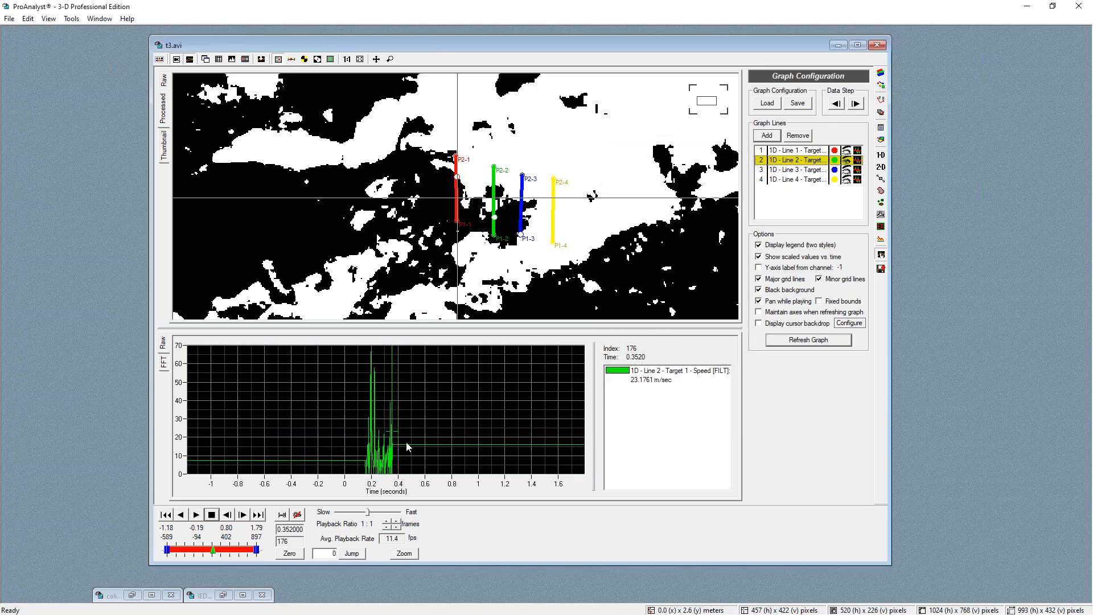
Zoom into line 2's speed graph and scrub the timeline to inspect its speed spikes
scroll(390, 447, "up", 6)
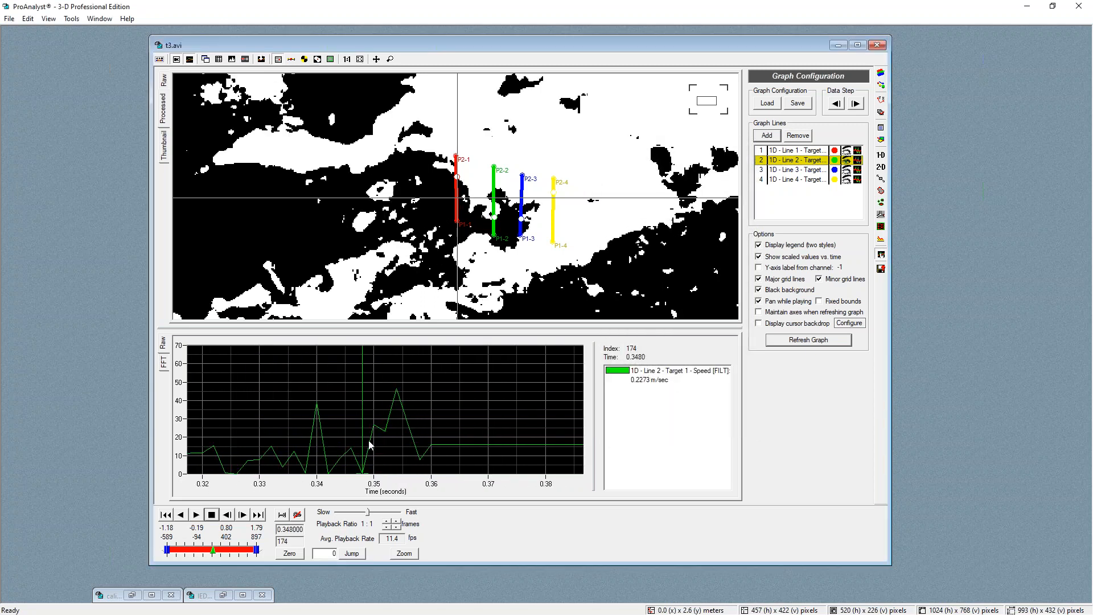
left_click_drag(322, 429, 378, 425)
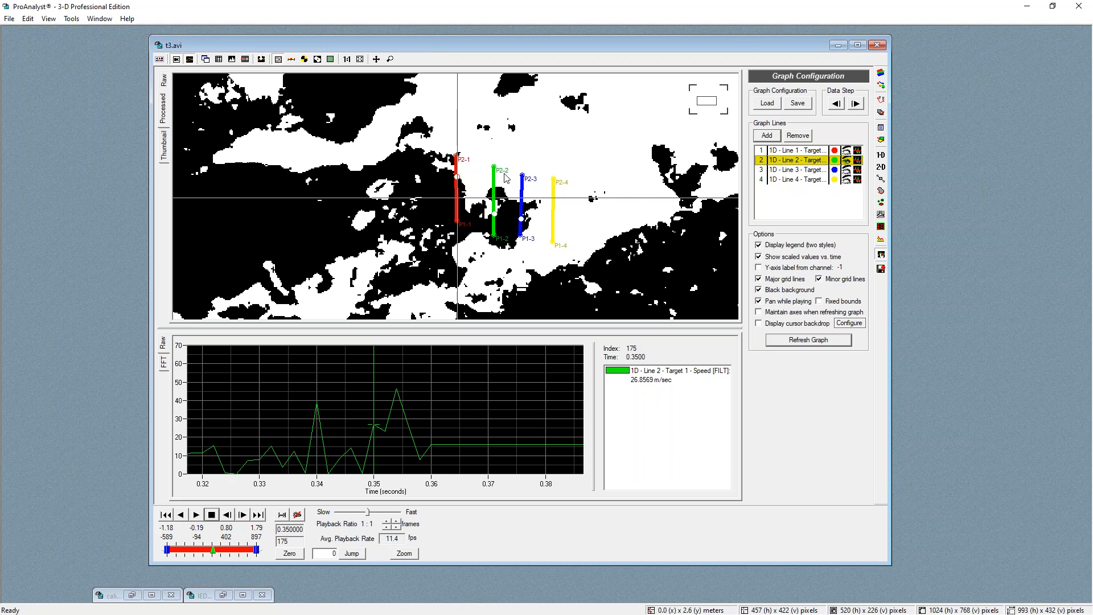
left_click(216, 548)
left_click_drag(214, 544, 209, 548)
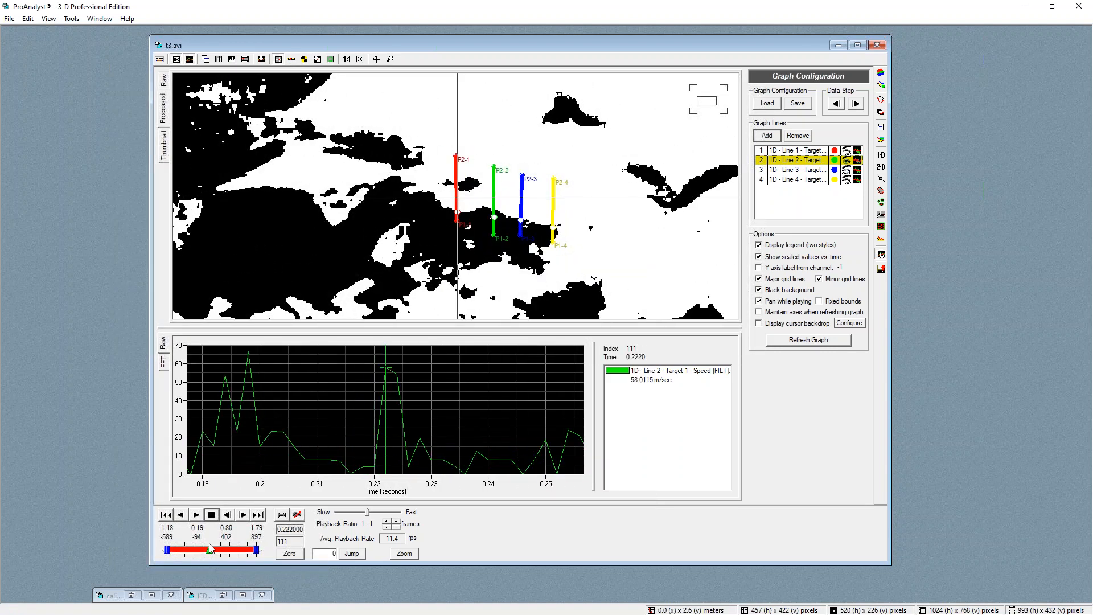
scroll(495, 191, "up", 3)
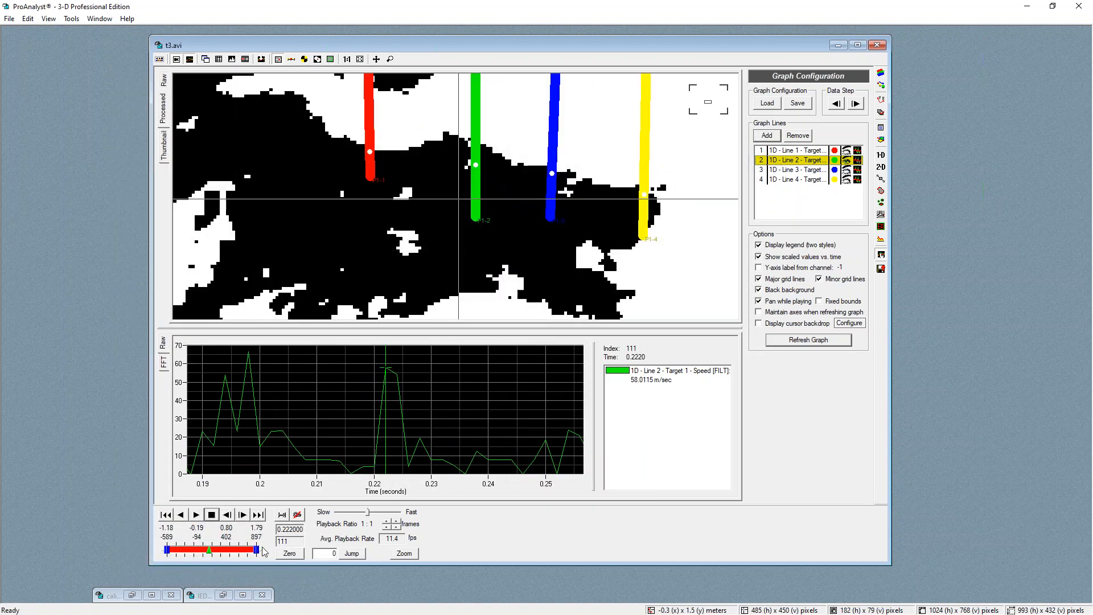
left_click_drag(297, 455, 386, 455)
Switch line 2's tracking to manual and set its point on the debris edge in the current frame
left_click(476, 166)
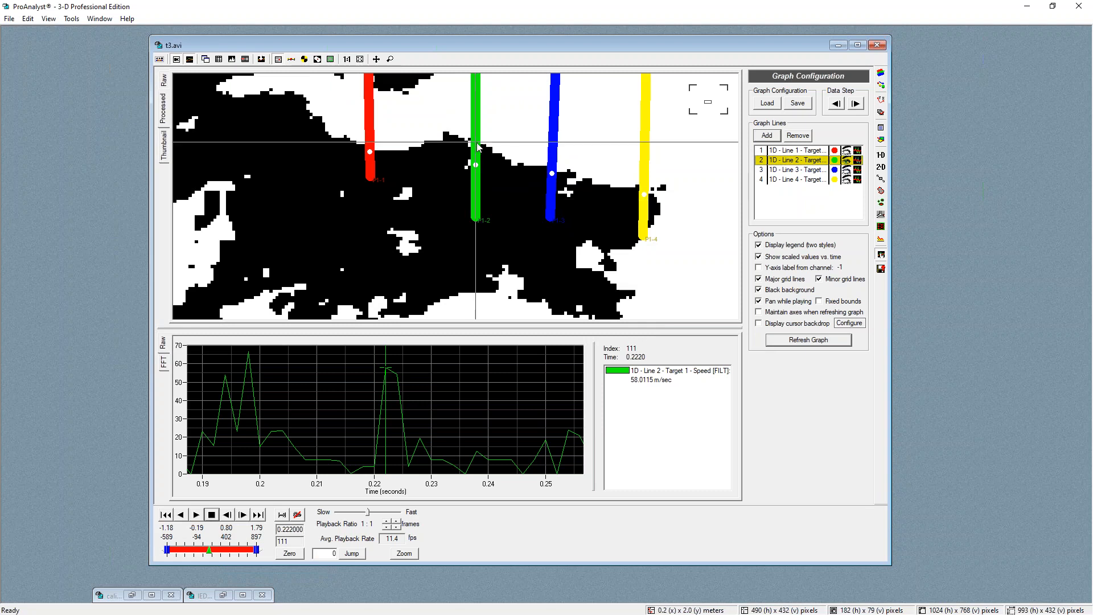
left_click(881, 155)
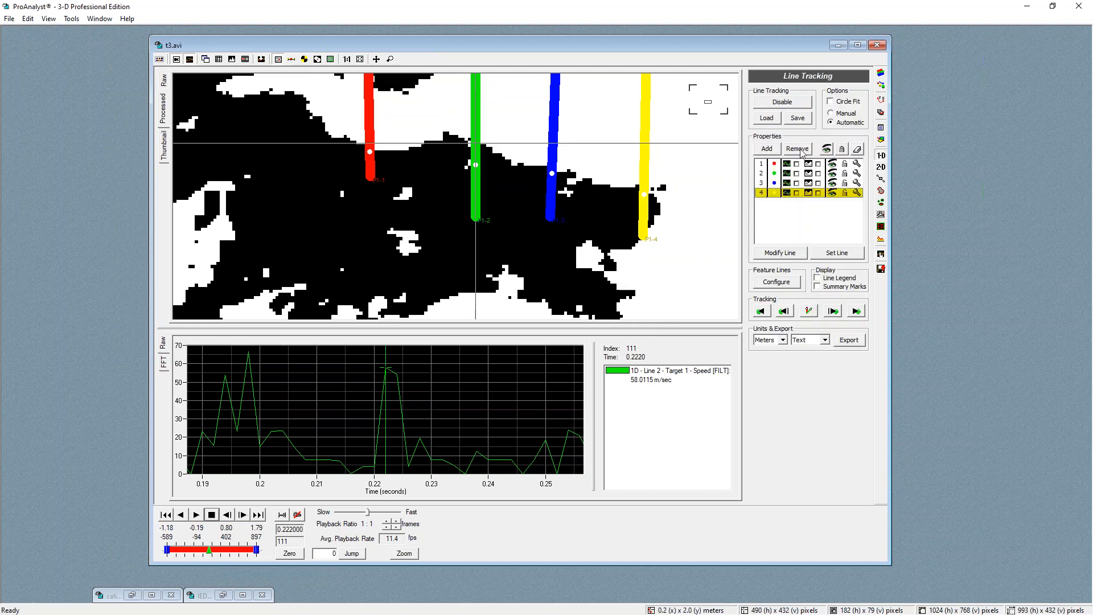
left_click(775, 174)
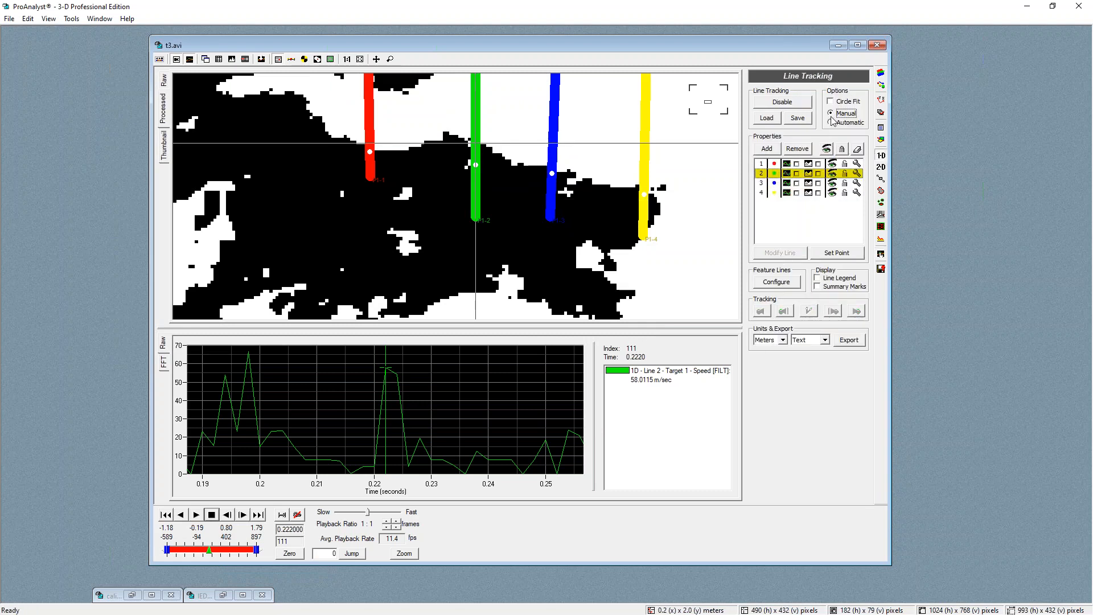
left_click(834, 253)
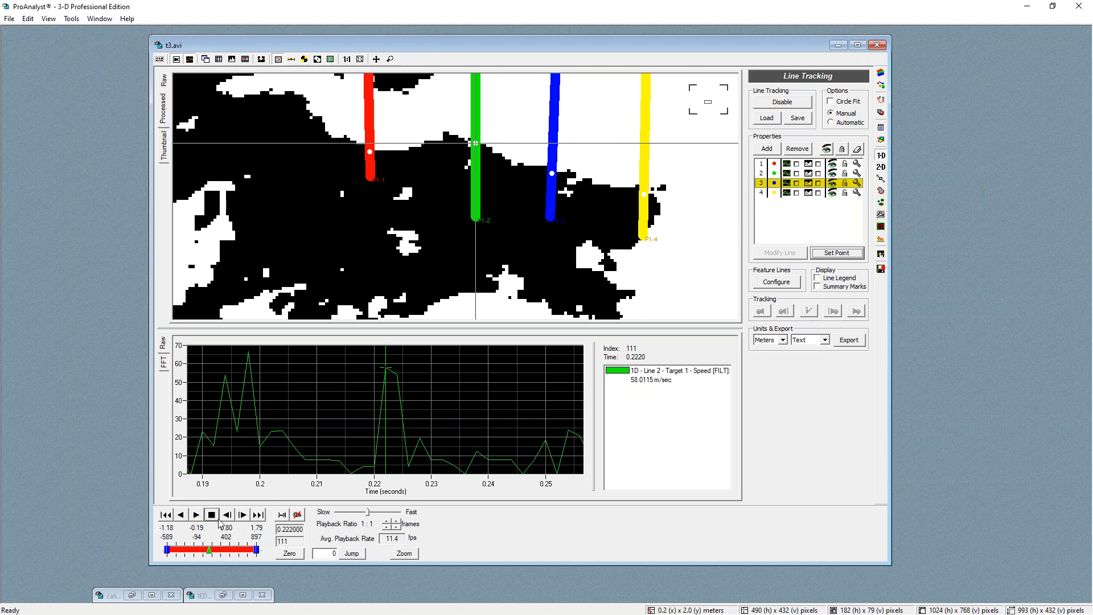
Step frame by frame through the video to check the tracked edge points on the lines
left_click(243, 515)
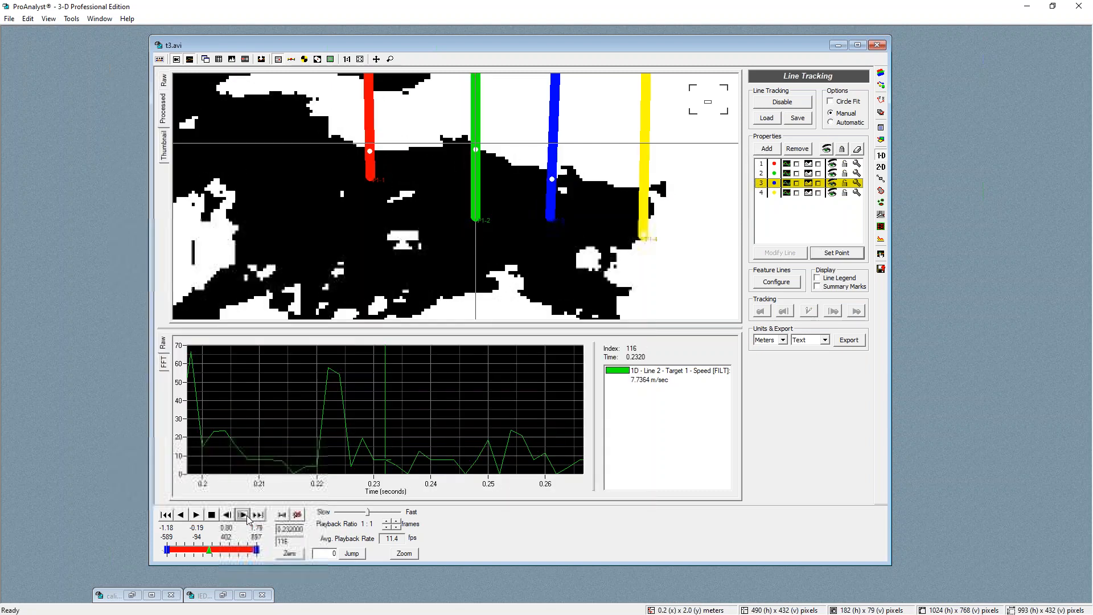
left_click(247, 516)
left_click(247, 516)
left_click(247, 516)
left_click(248, 516)
left_click(247, 516)
left_click(247, 516)
left_click(247, 517)
left_click(248, 517)
left_click(248, 517)
left_click(248, 517)
left_click(248, 517)
left_click(247, 517)
left_click(247, 517)
left_click(248, 517)
left_click(247, 517)
left_click(248, 517)
left_click(248, 517)
left_click(248, 517)
left_click(247, 517)
left_click(248, 517)
left_click(248, 517)
left_click(248, 517)
left_click(248, 517)
left_click(248, 517)
left_click(247, 518)
left_click(248, 517)
left_click(248, 517)
left_click(247, 517)
left_click(248, 518)
left_click(248, 518)
left_click(249, 519)
left_click(249, 519)
left_click(249, 519)
left_click(248, 519)
left_click(249, 519)
left_click(249, 519)
left_click(249, 519)
left_click(249, 519)
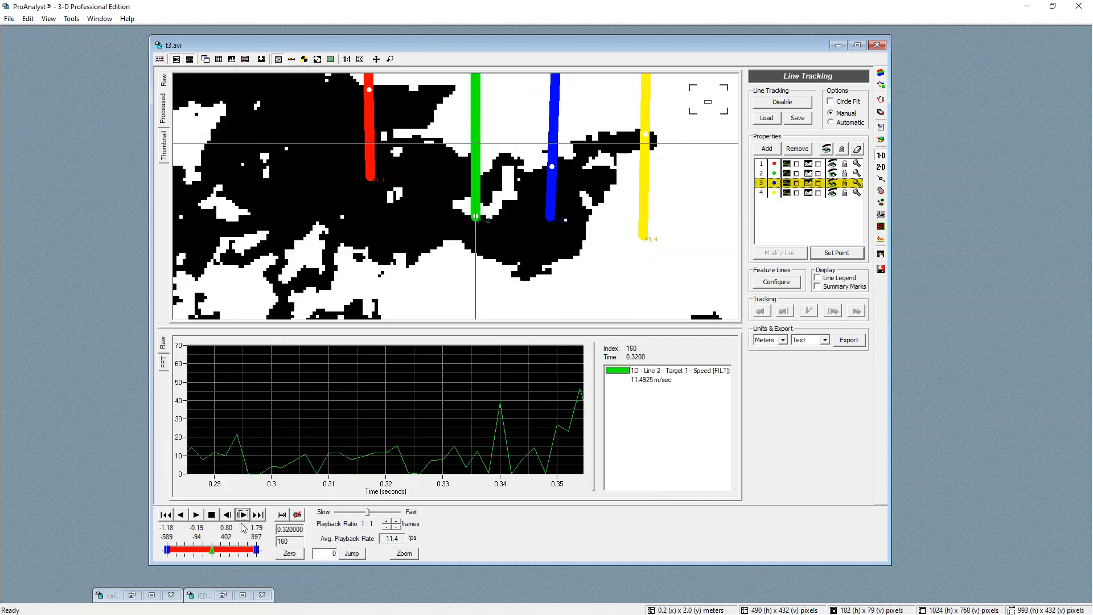
left_click(226, 517)
left_click(226, 517)
left_click(227, 517)
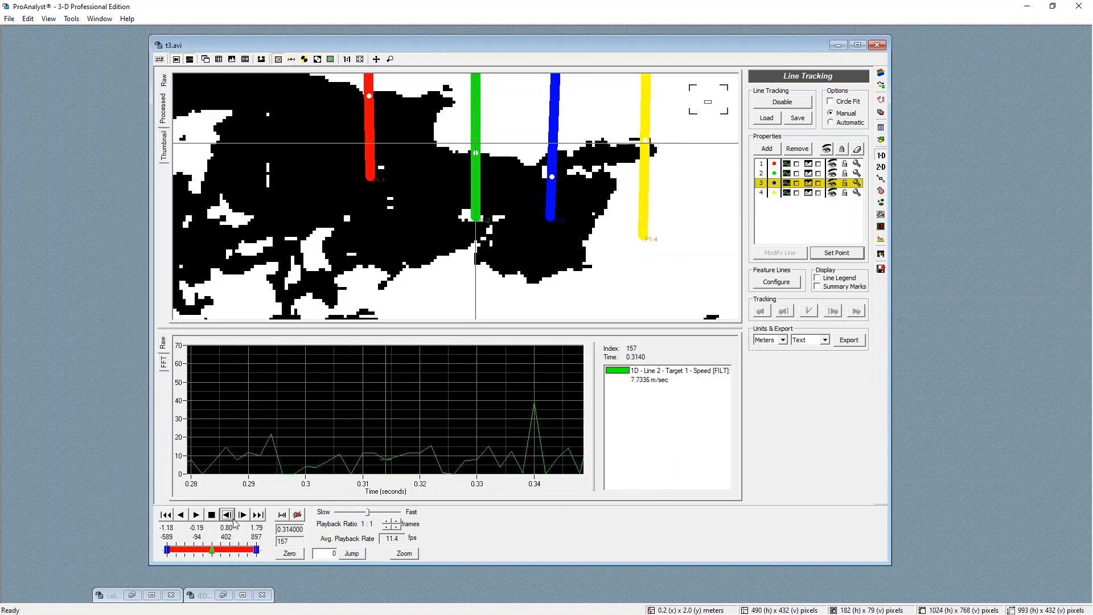
left_click(248, 518)
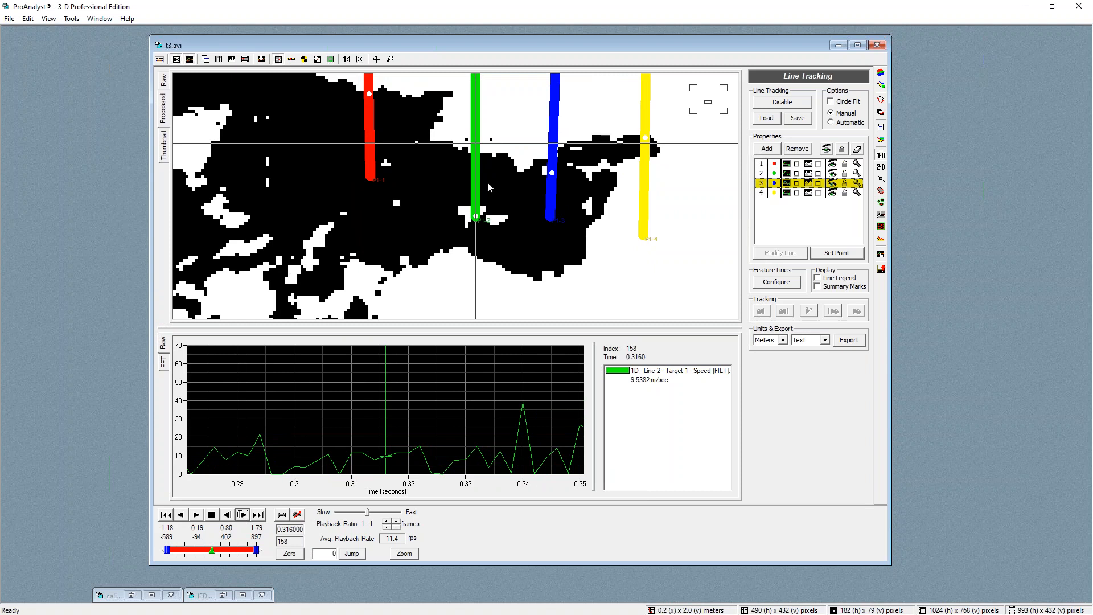
Set line 3's manual point on the debris edge and toggle the lock options of lines 4 and 1
left_click(473, 152)
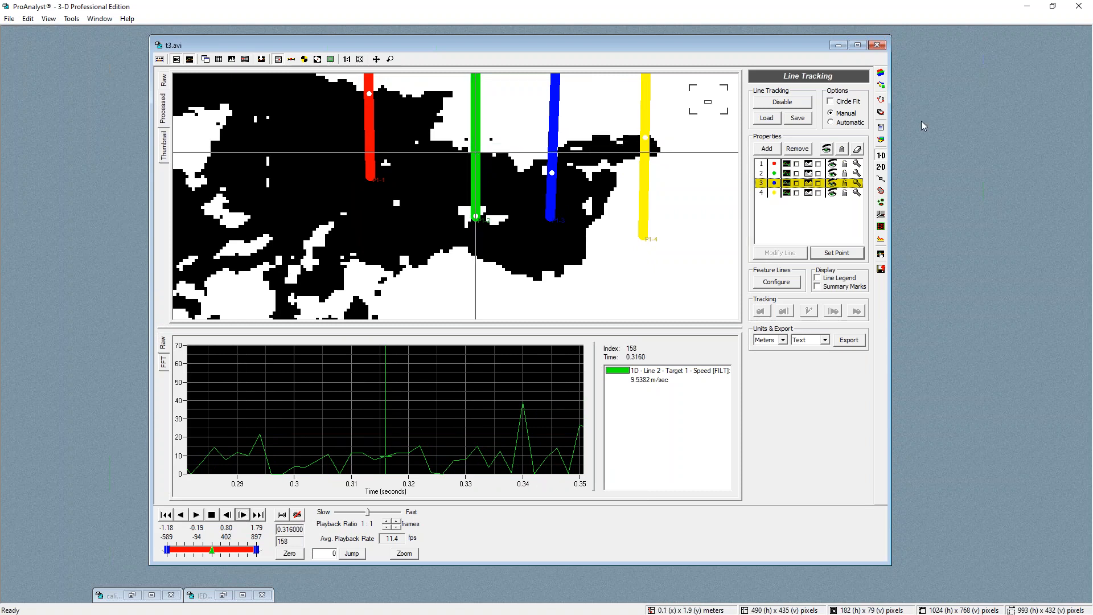
left_click(841, 256)
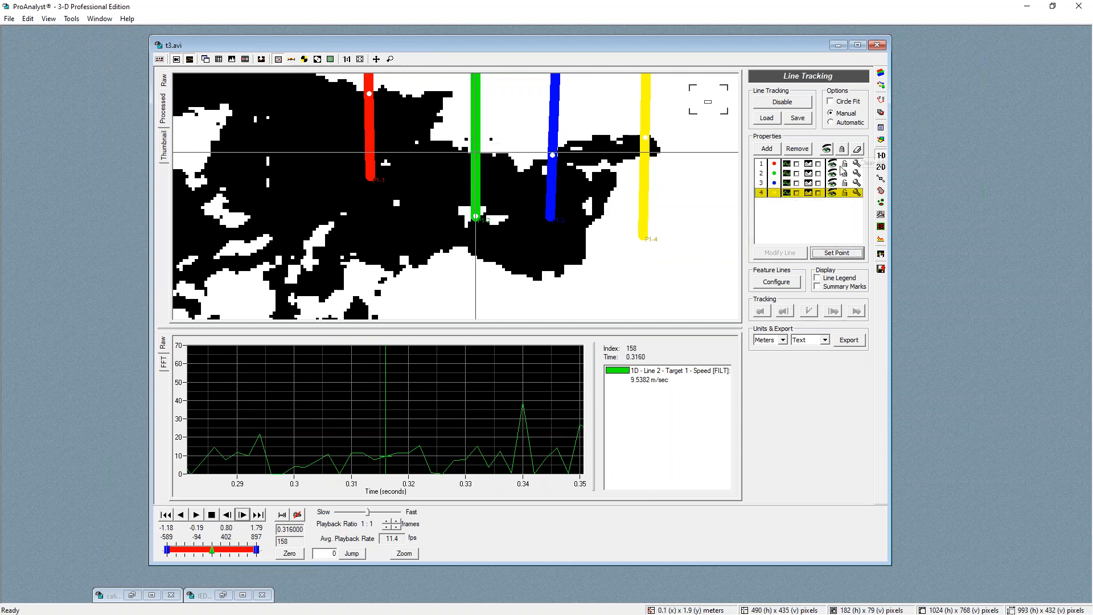
left_click(775, 180)
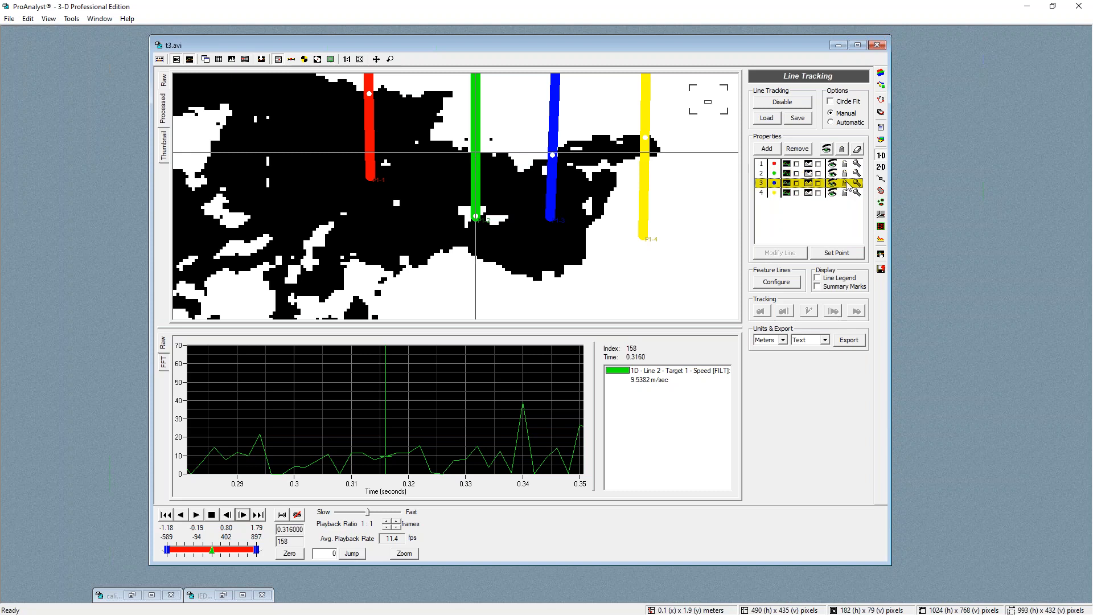
left_click(844, 193)
left_click(845, 164)
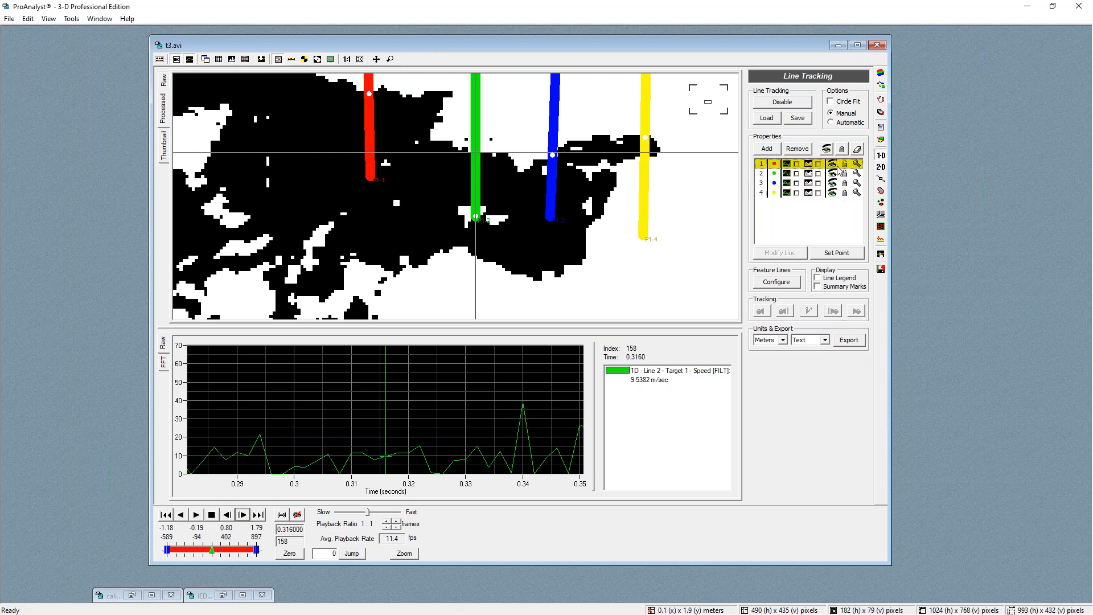
Select line 2 and set its manual tracking point on the debris edge, advancing to the next frame
left_click(773, 174)
left_click(837, 253)
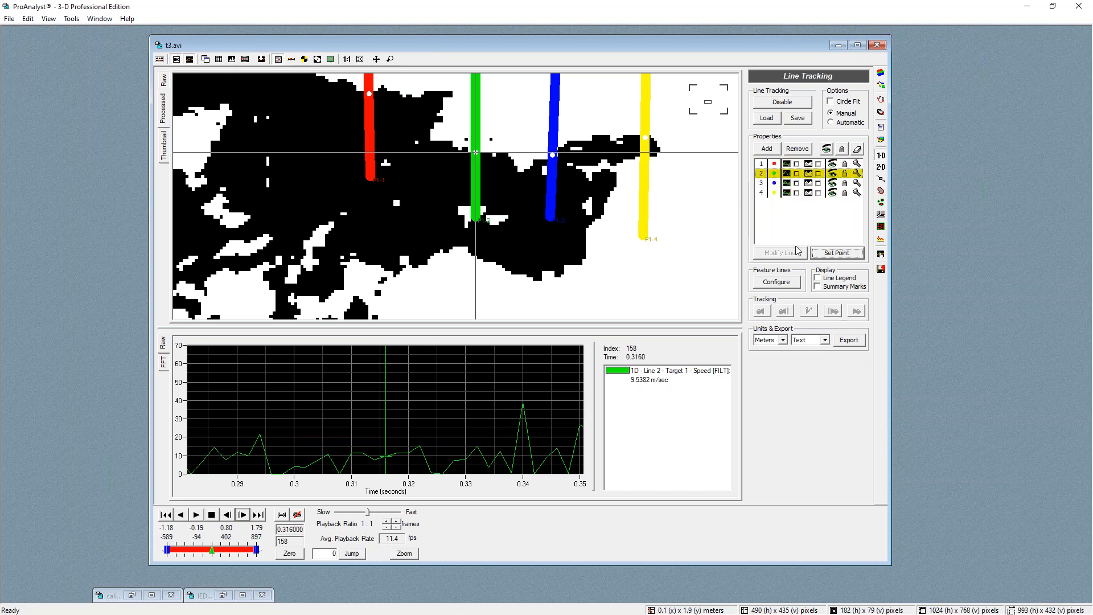
left_click(474, 155)
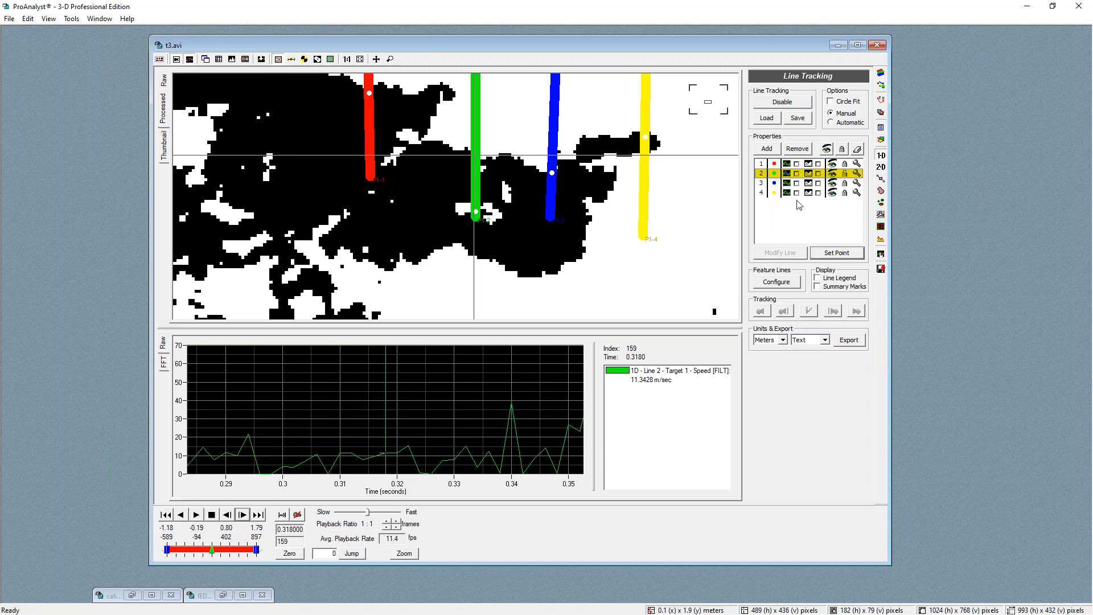
left_click(837, 253)
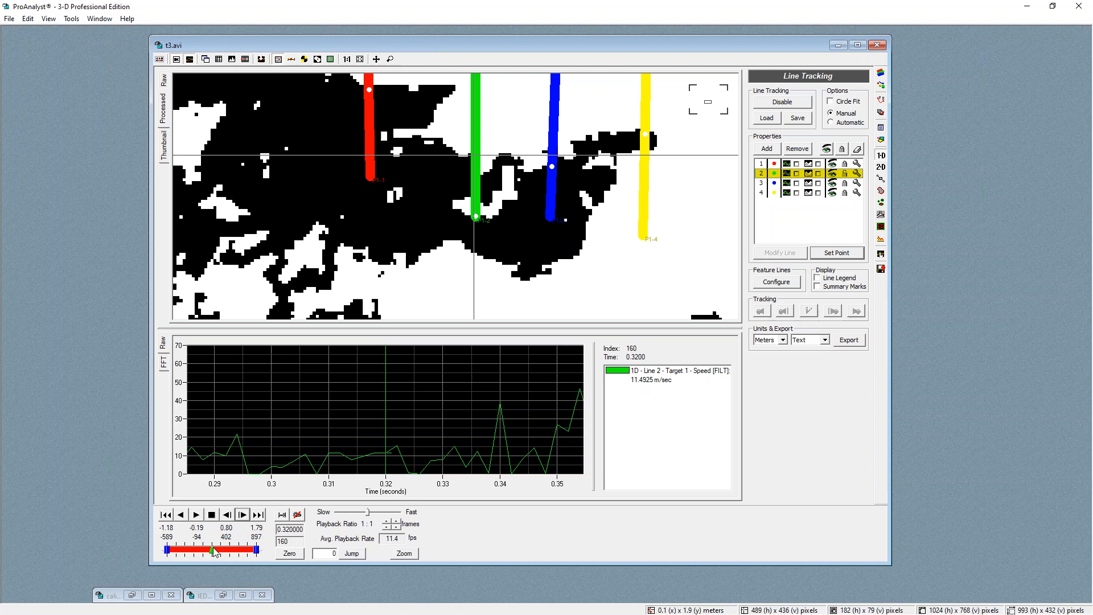
Scrub ahead to frame 164, zoom into the video, and set line 2's manual points on the debris edge frame by frame
left_click(215, 550)
left_click_drag(216, 550, 214, 551)
left_click(444, 427)
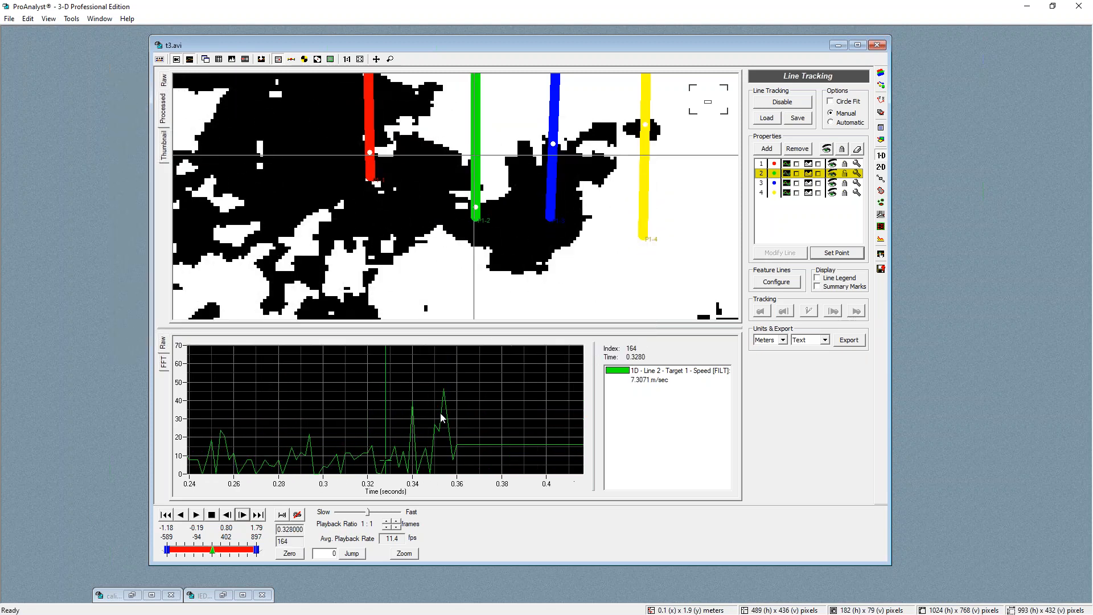
scroll(371, 203, "down", 2)
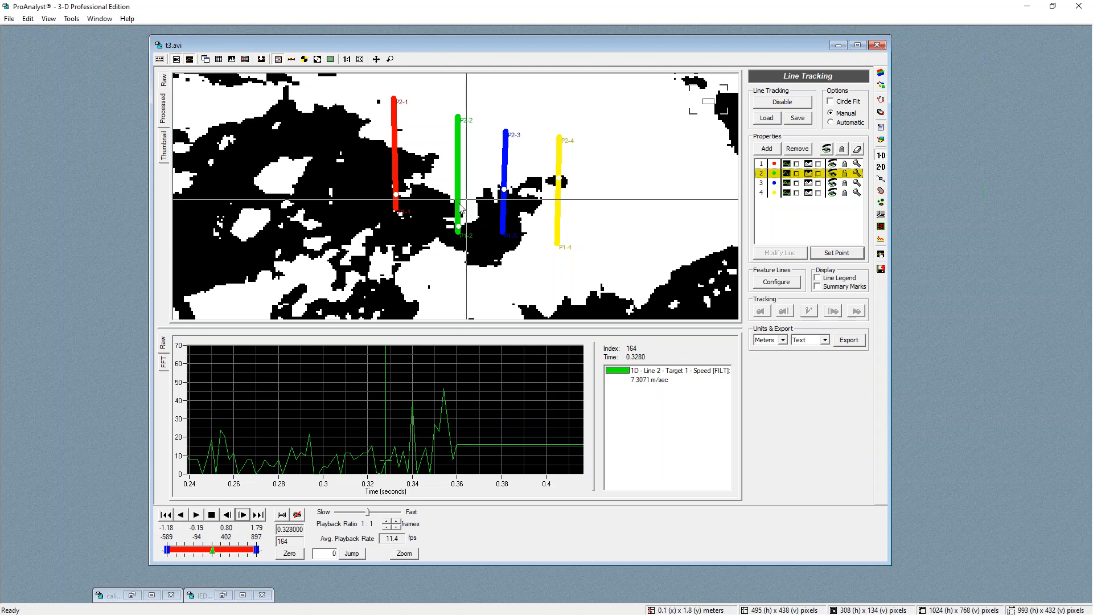
left_click(850, 251)
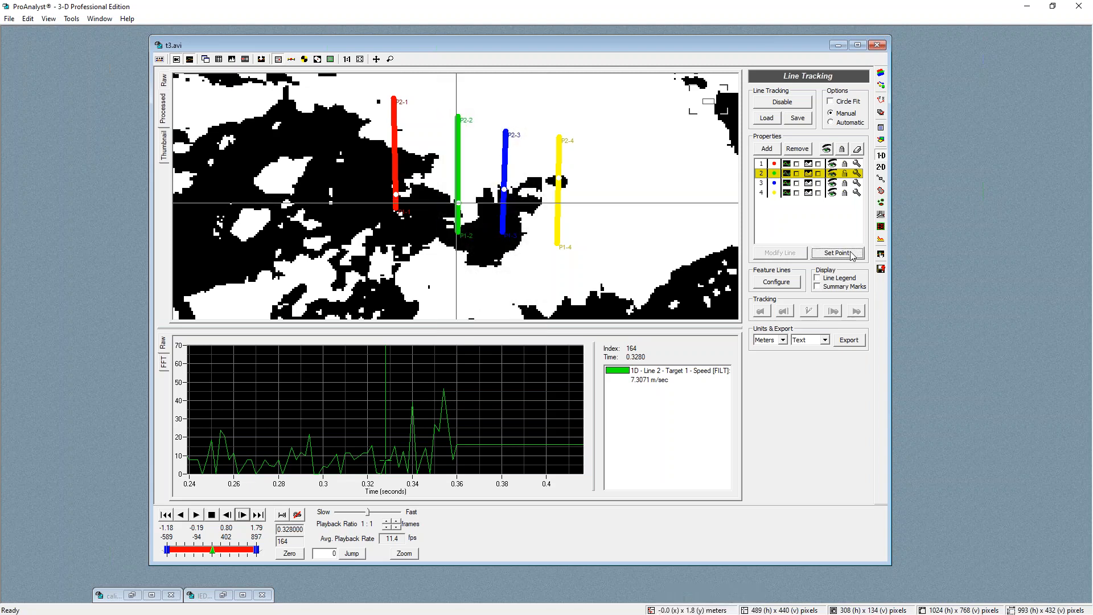
left_click(843, 254)
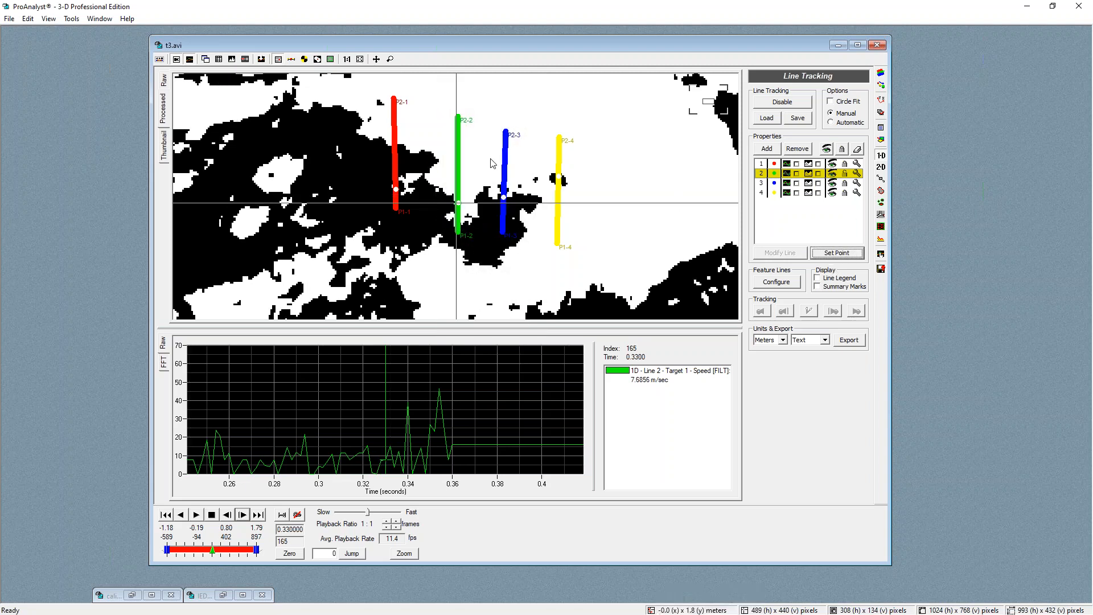
left_click(836, 253)
left_click(456, 221)
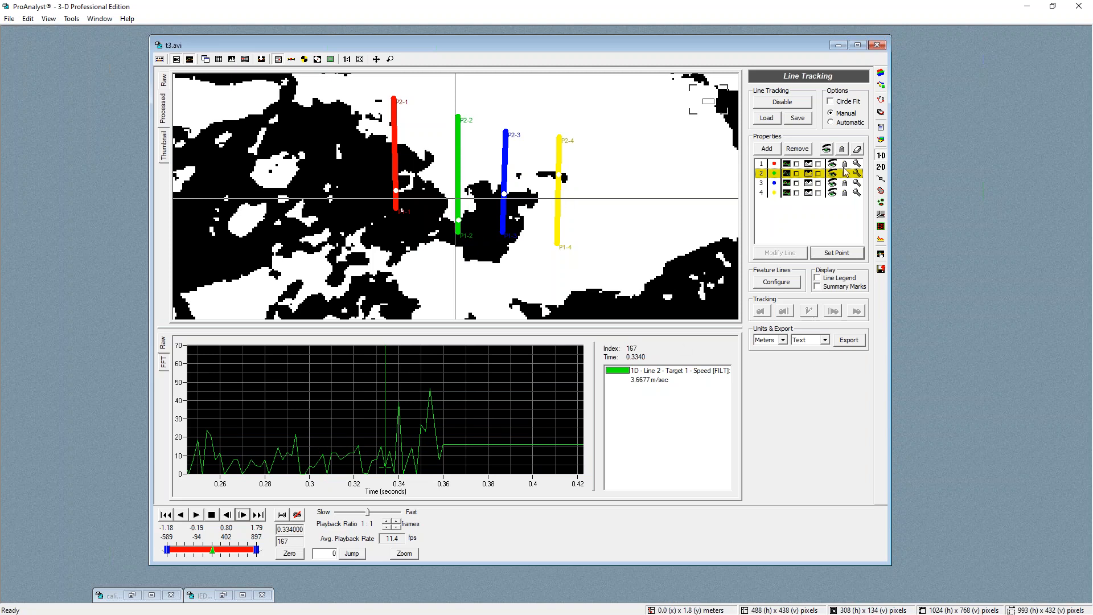
Refresh the speed graph from the graph configuration and zoom into line 2's speed peak around 0.335 s
left_click(881, 254)
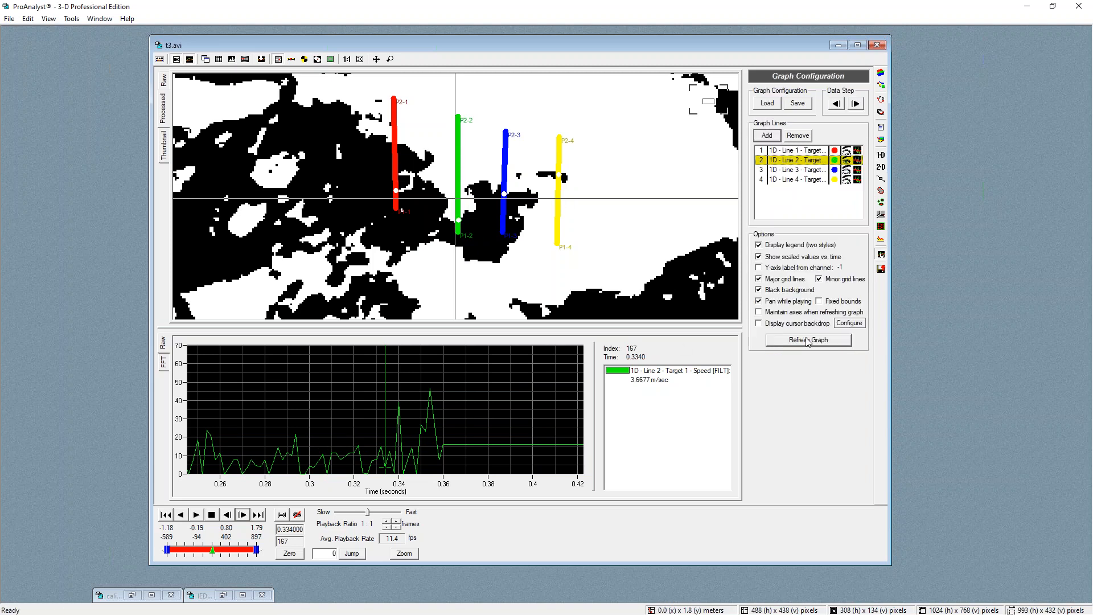
left_click(808, 340)
scroll(390, 472, "up", 8)
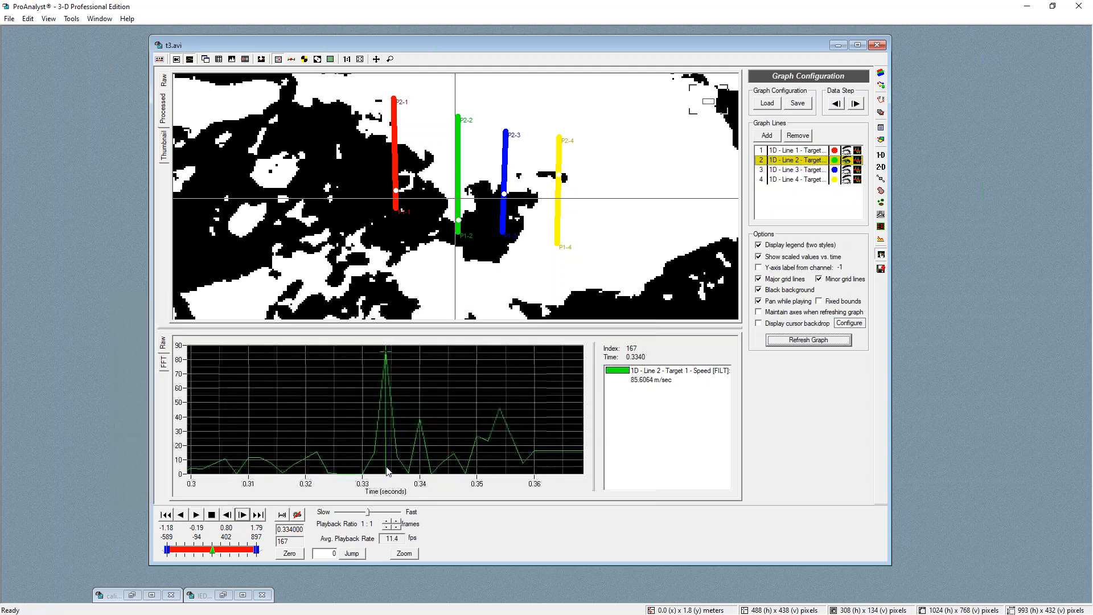
scroll(394, 465, "up", 1)
mouse_move(386, 461)
left_mouse_down()
mouse_move(270, 449)
mouse_move(233, 457)
mouse_move(304, 463)
mouse_move(220, 463)
mouse_move(308, 457)
mouse_move(340, 473)
mouse_move(371, 451)
left_mouse_up()
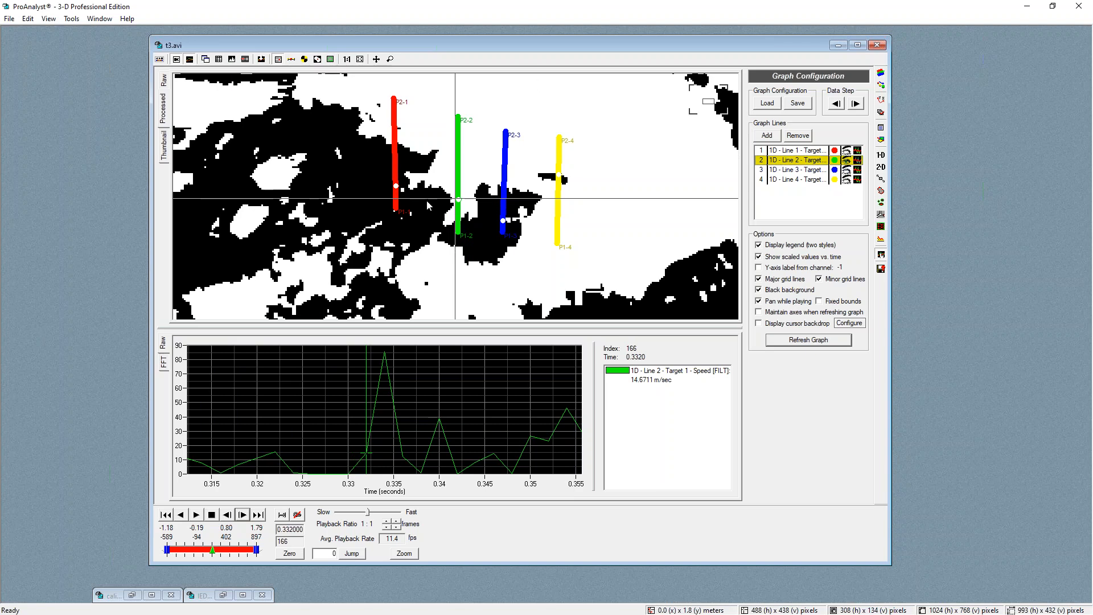
scroll(468, 181, "down", 2)
scroll(468, 181, "down", 3)
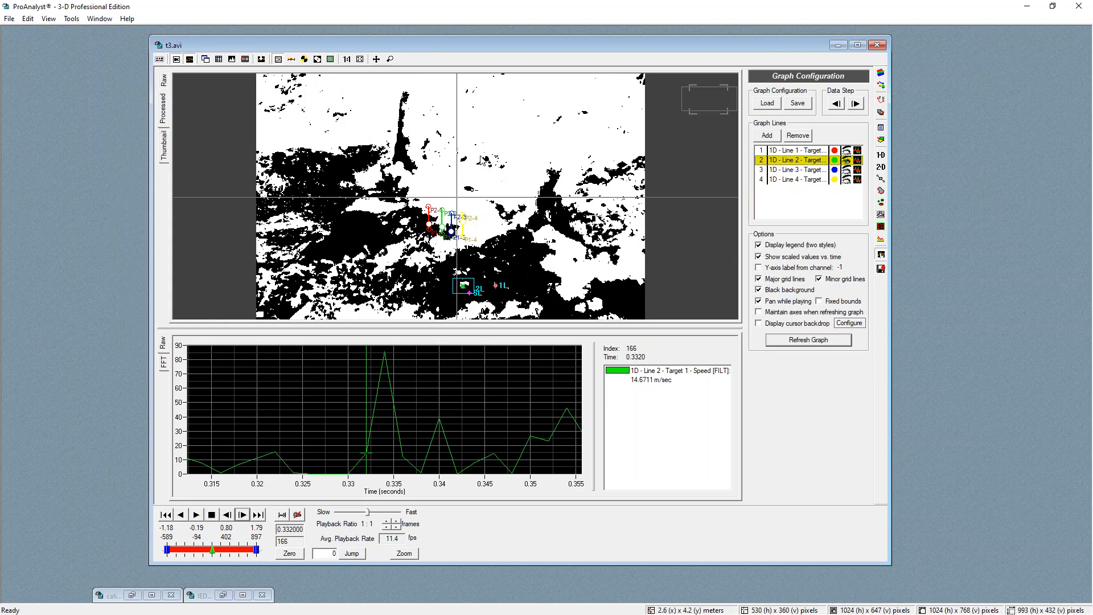